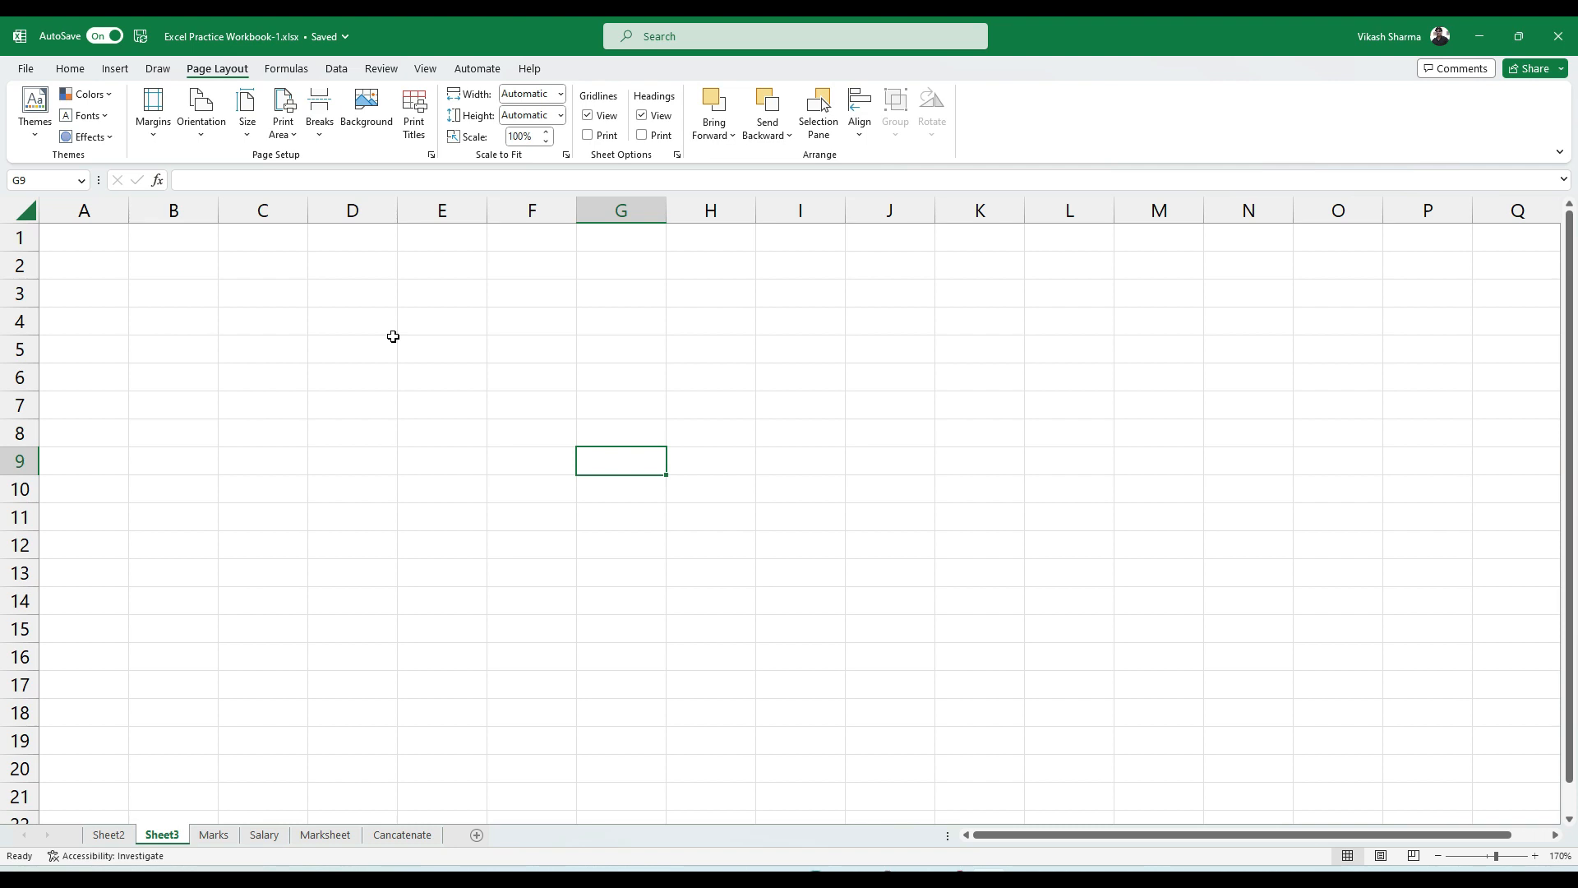
Enter 50 in B3 and 60 in B4, then start a formula with = in B5
left_click(164, 295)
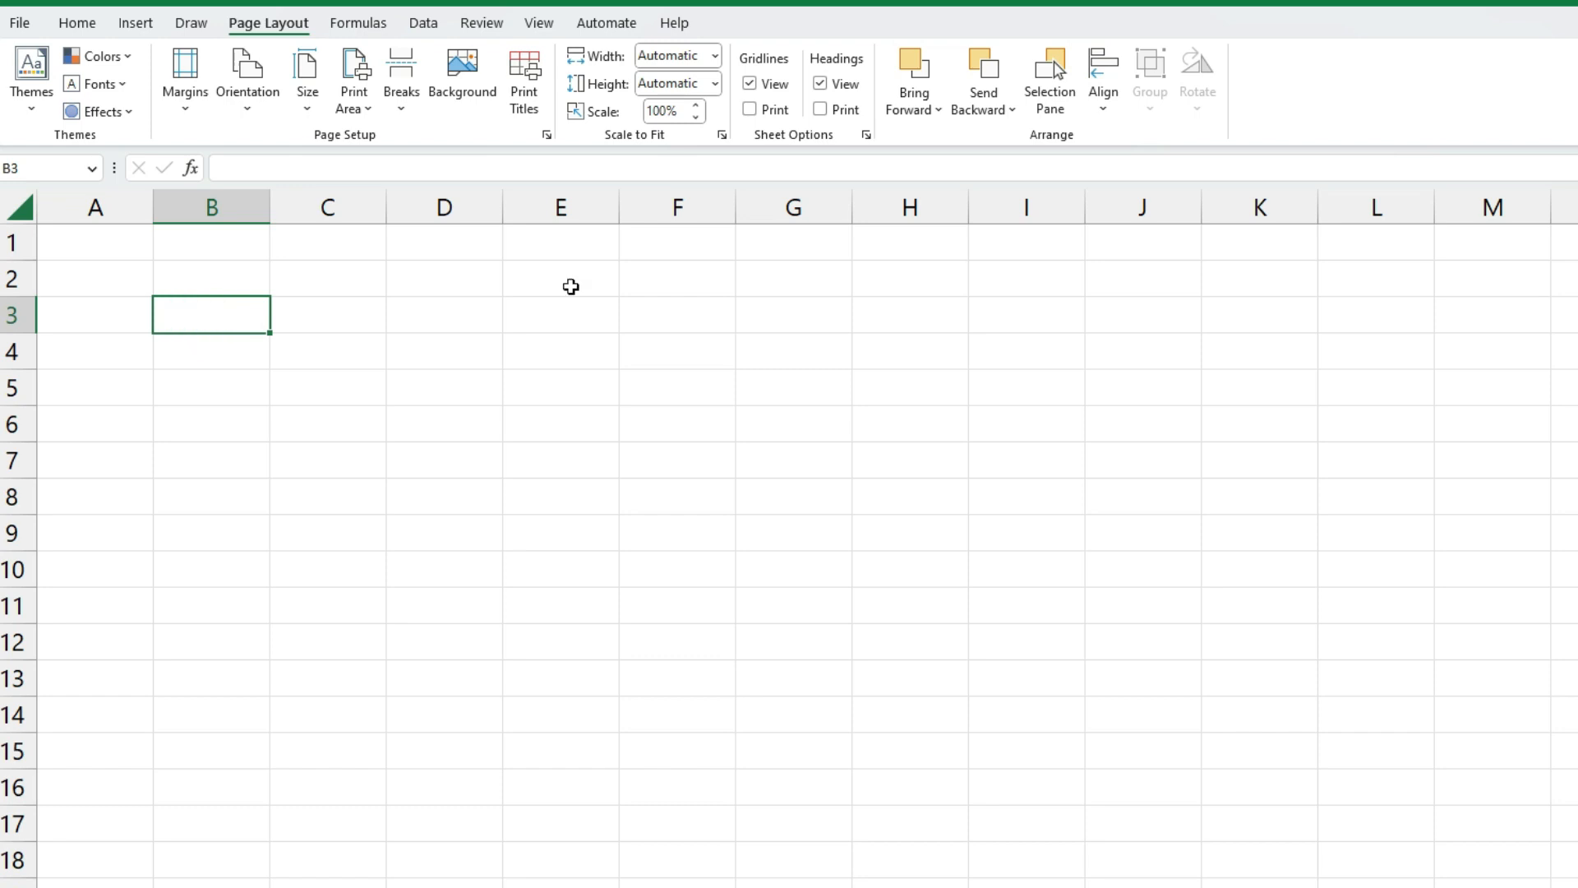
type("50")
key("Return")
type("5")
type("60")
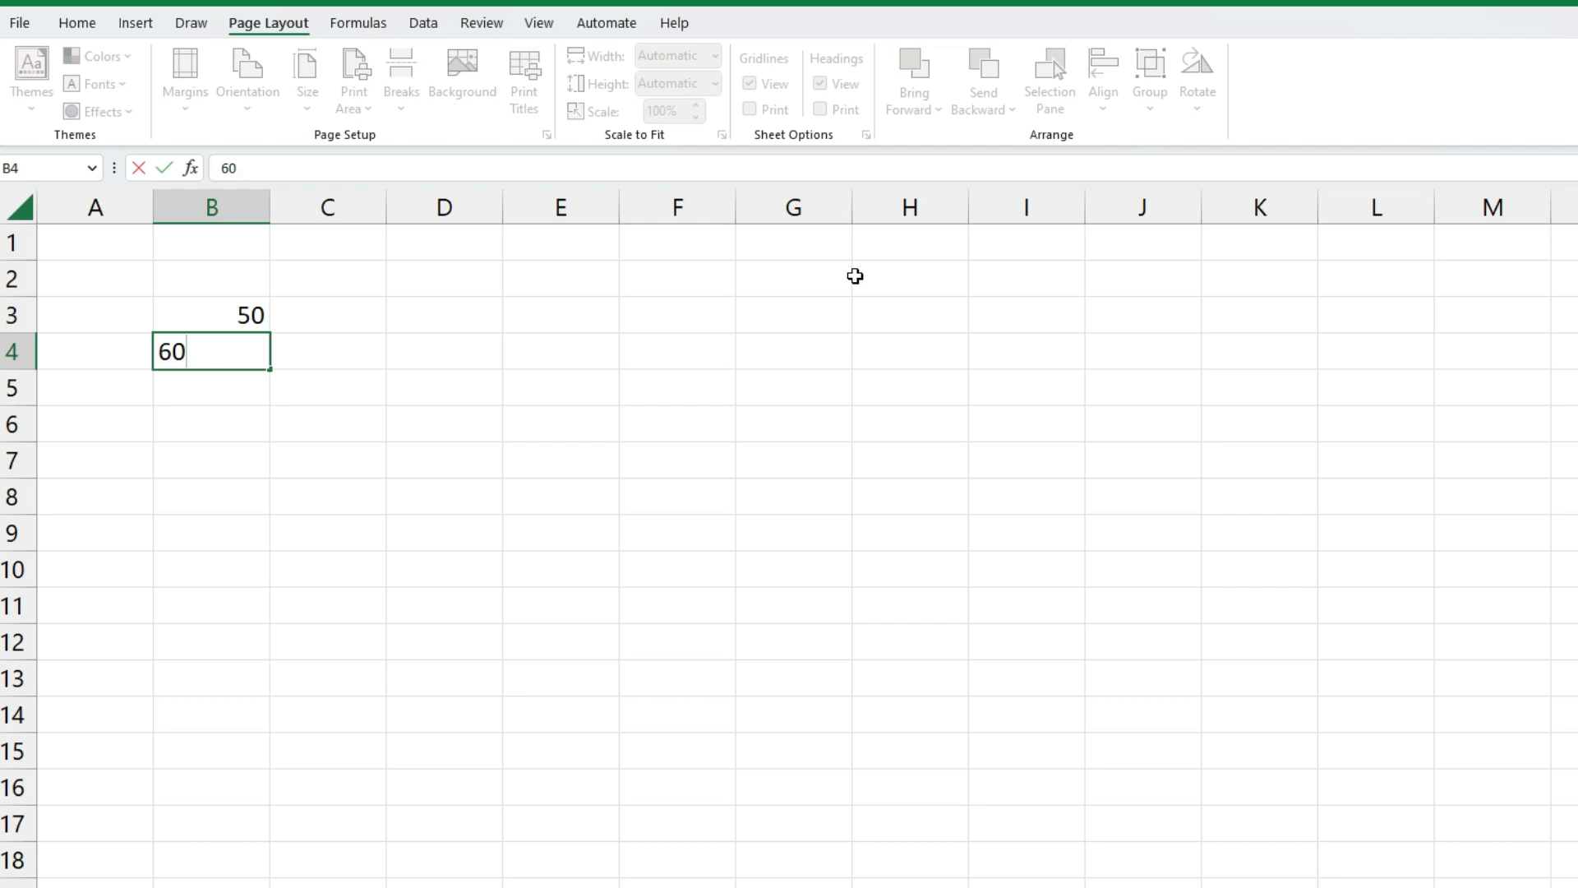
key("Return")
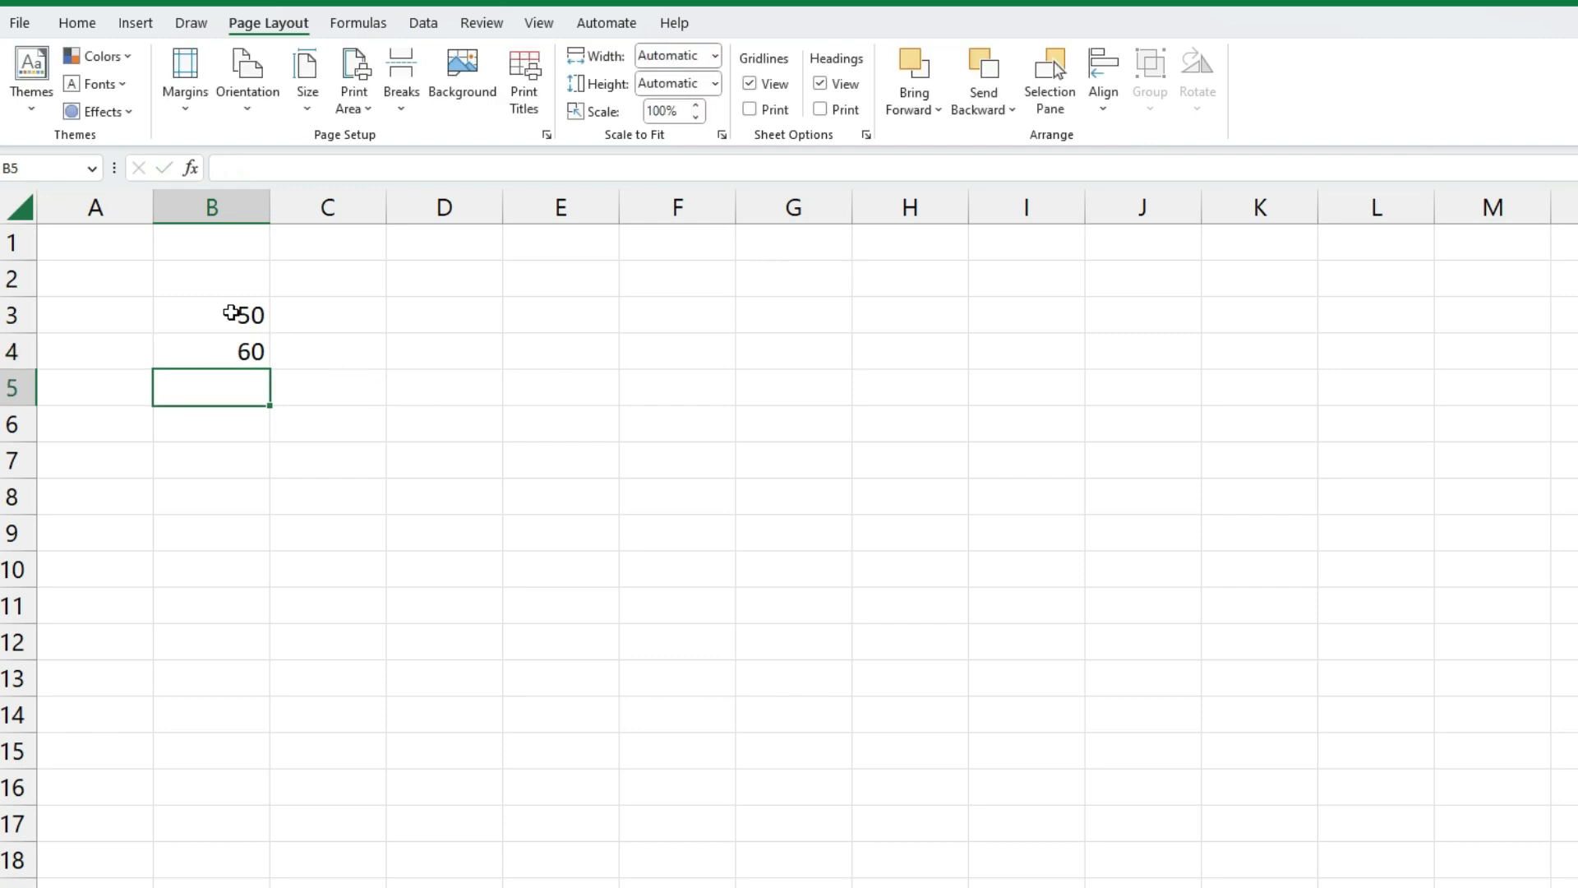
left_click(215, 386)
type("=")
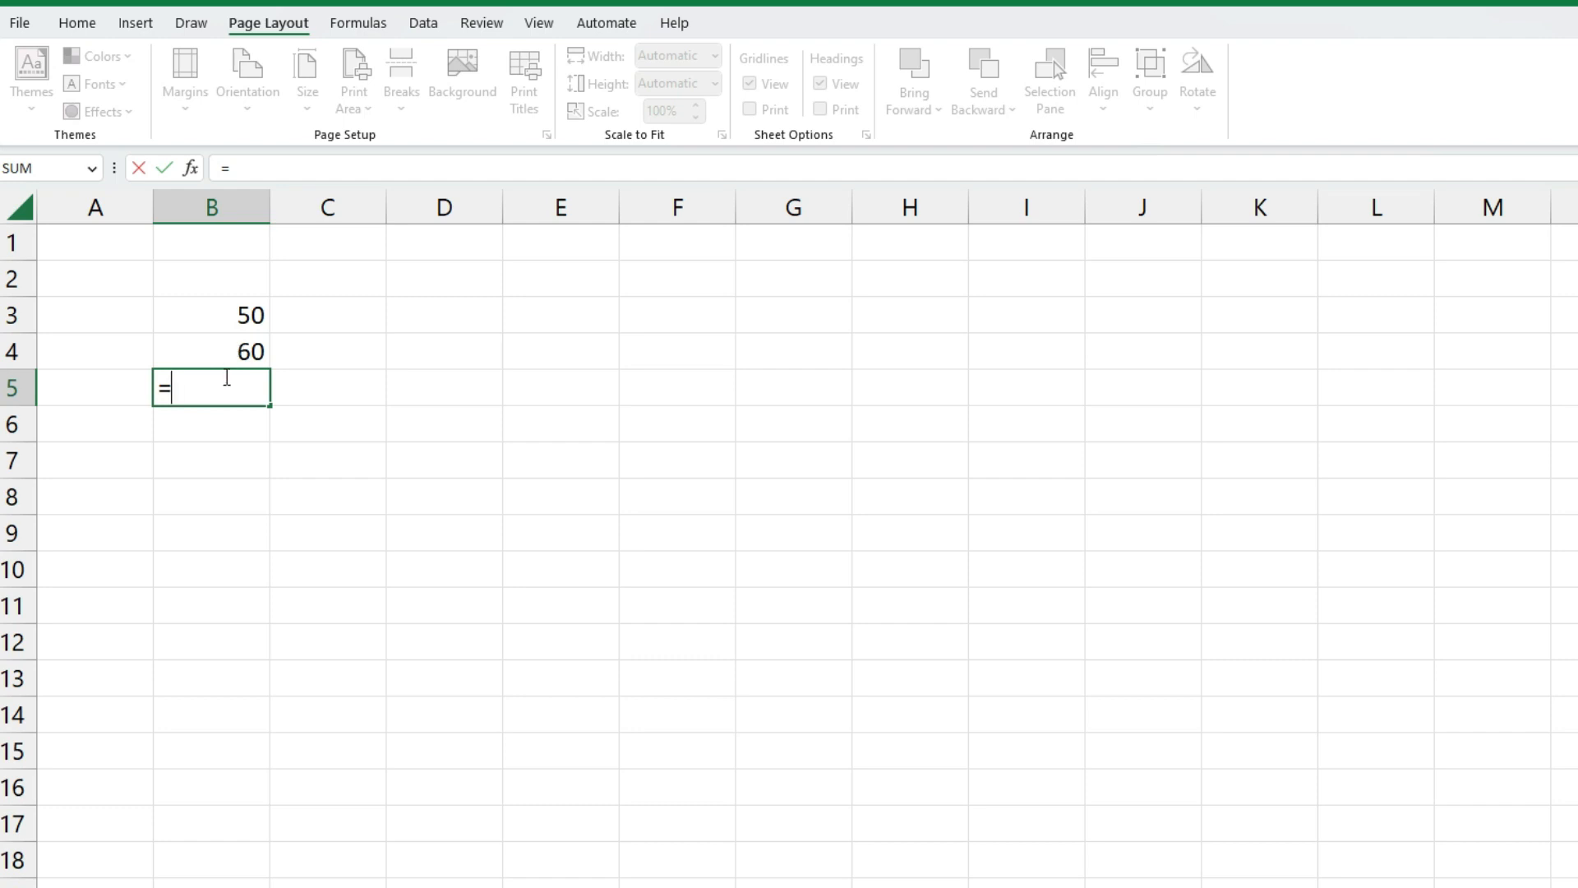
Make B5 add B3 and B4 so it shows 110
left_click(226, 314)
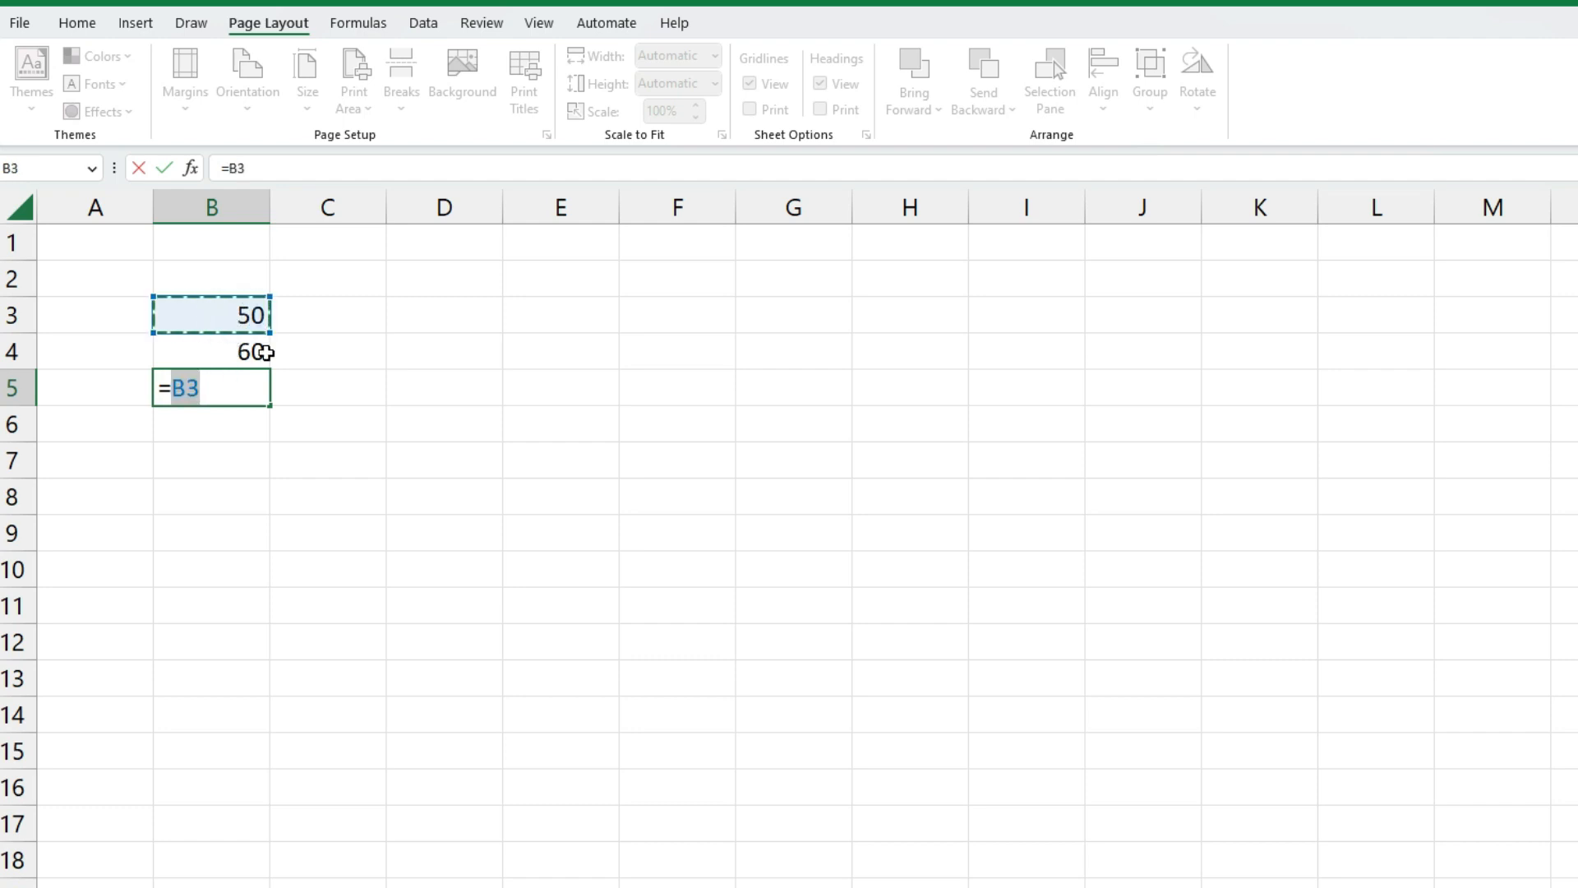
type("+")
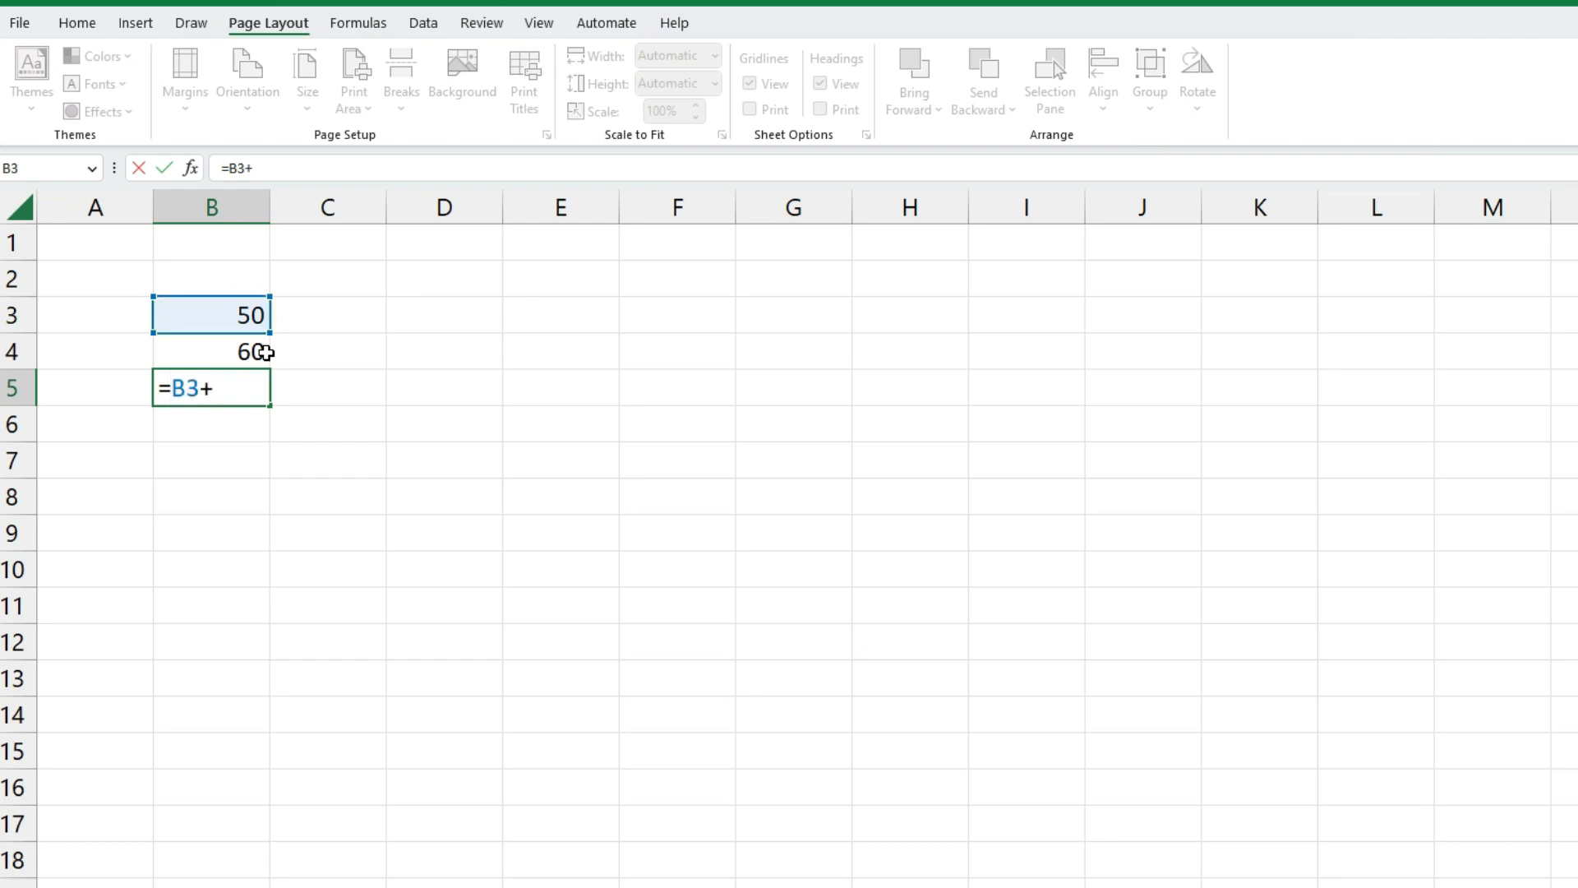
left_click(251, 351)
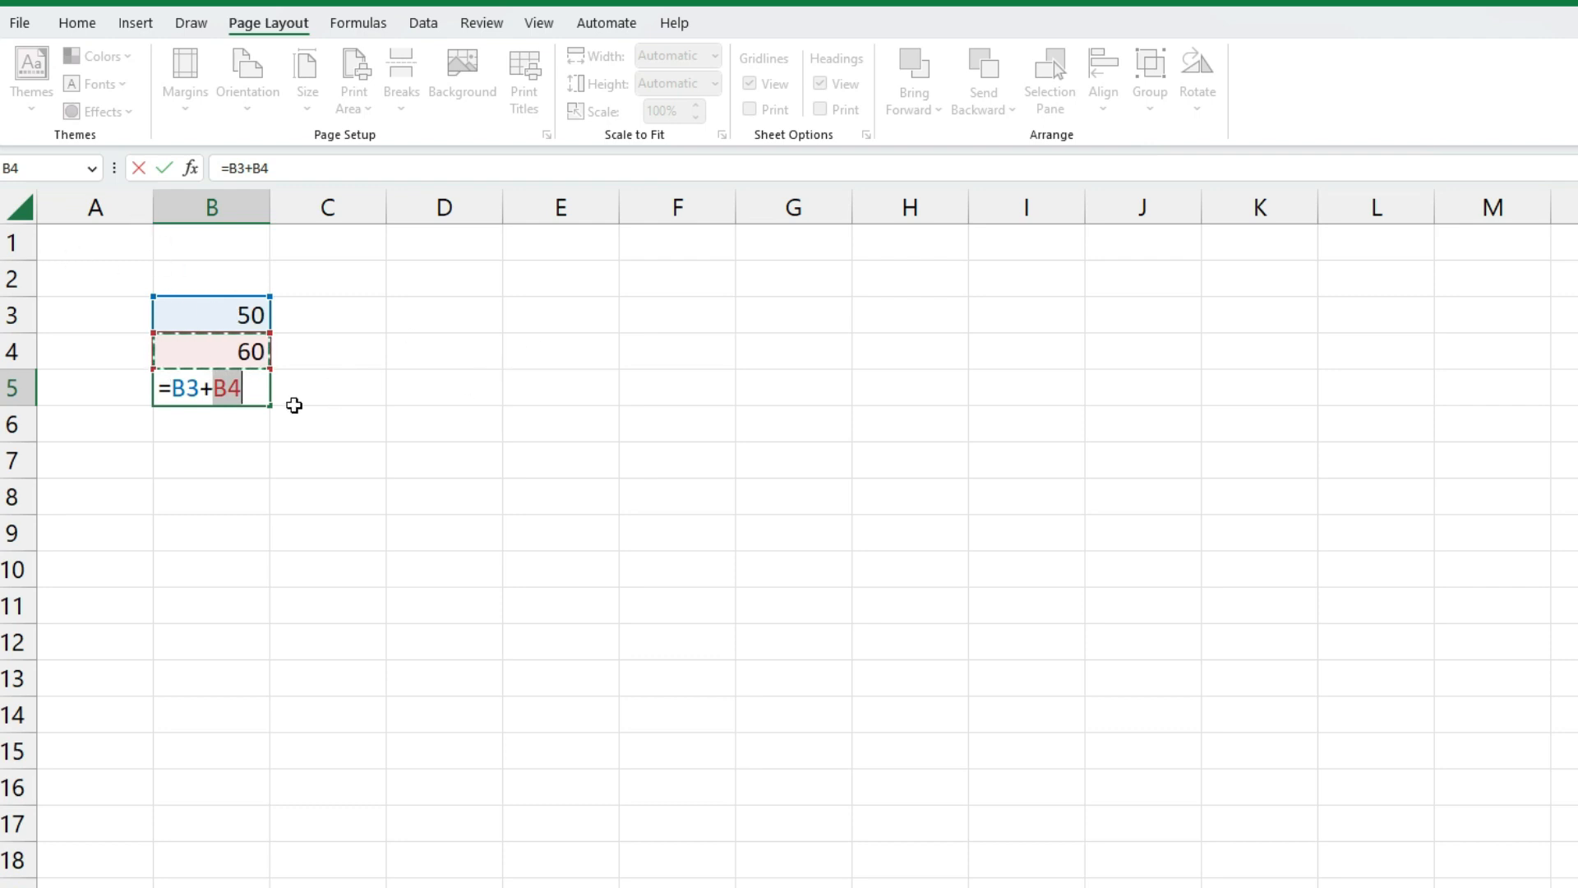
key("Return")
left_click(436, 355)
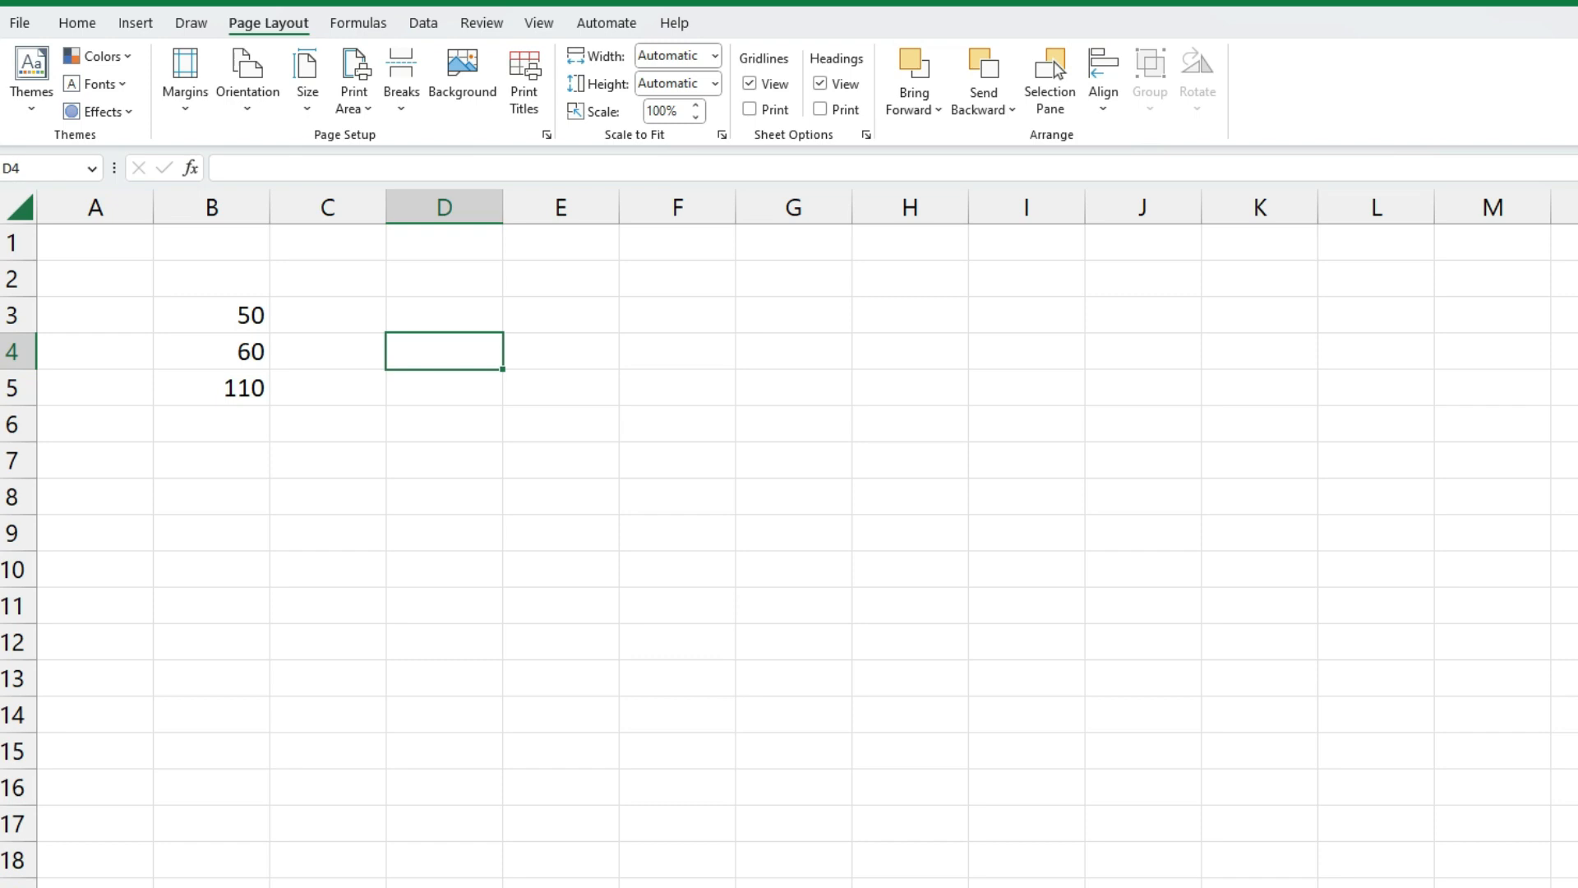
Check B3, B4 and the B5 formula, then clear the B5 total
left_click(244, 316)
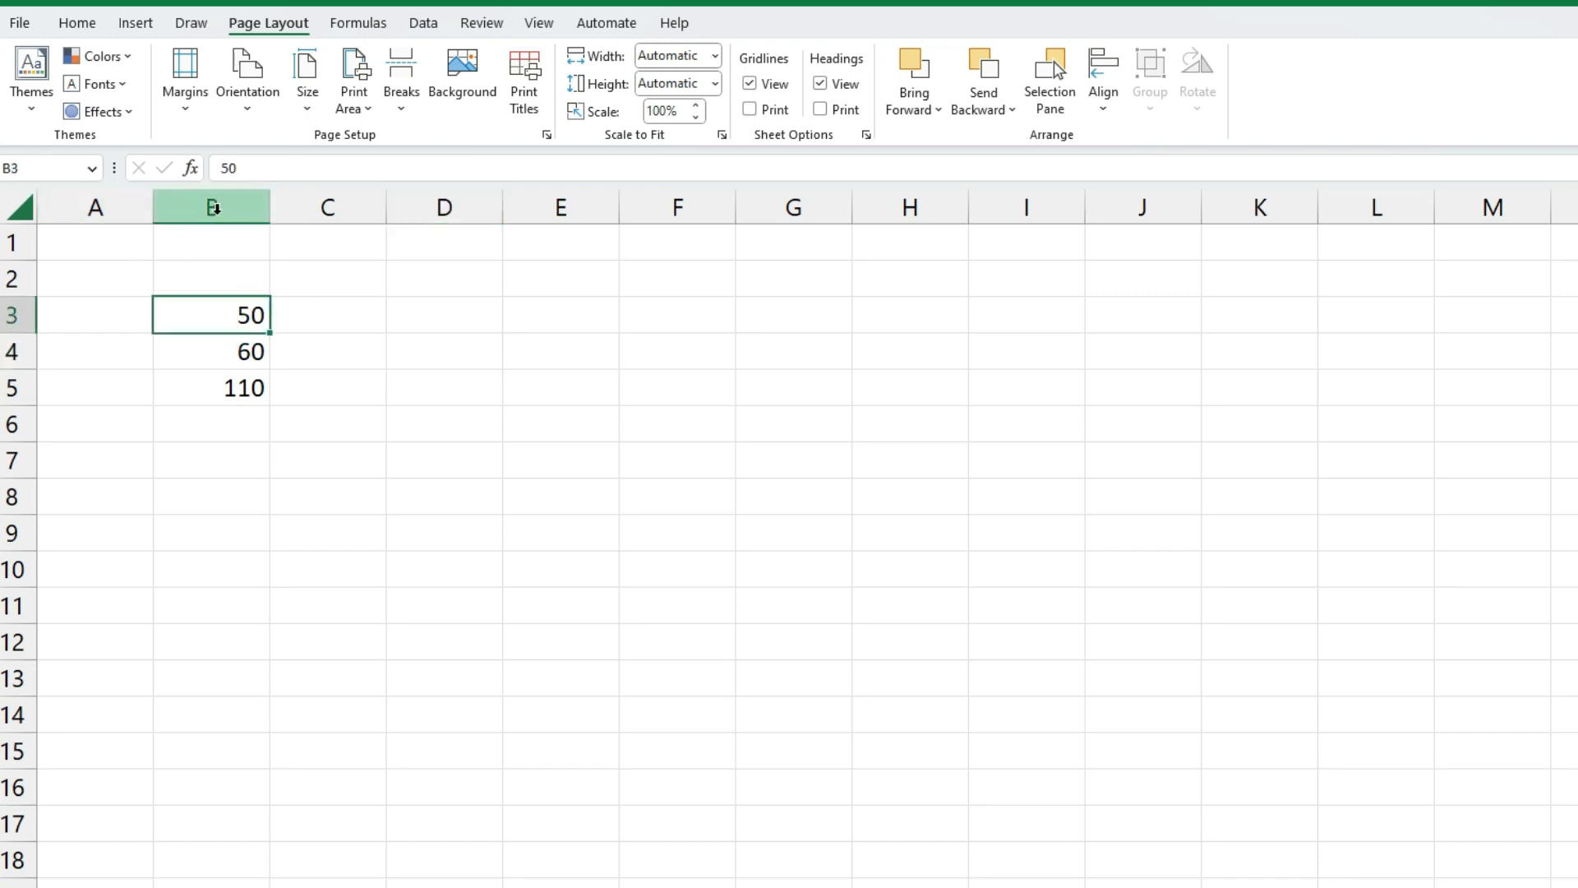
left_click(203, 362)
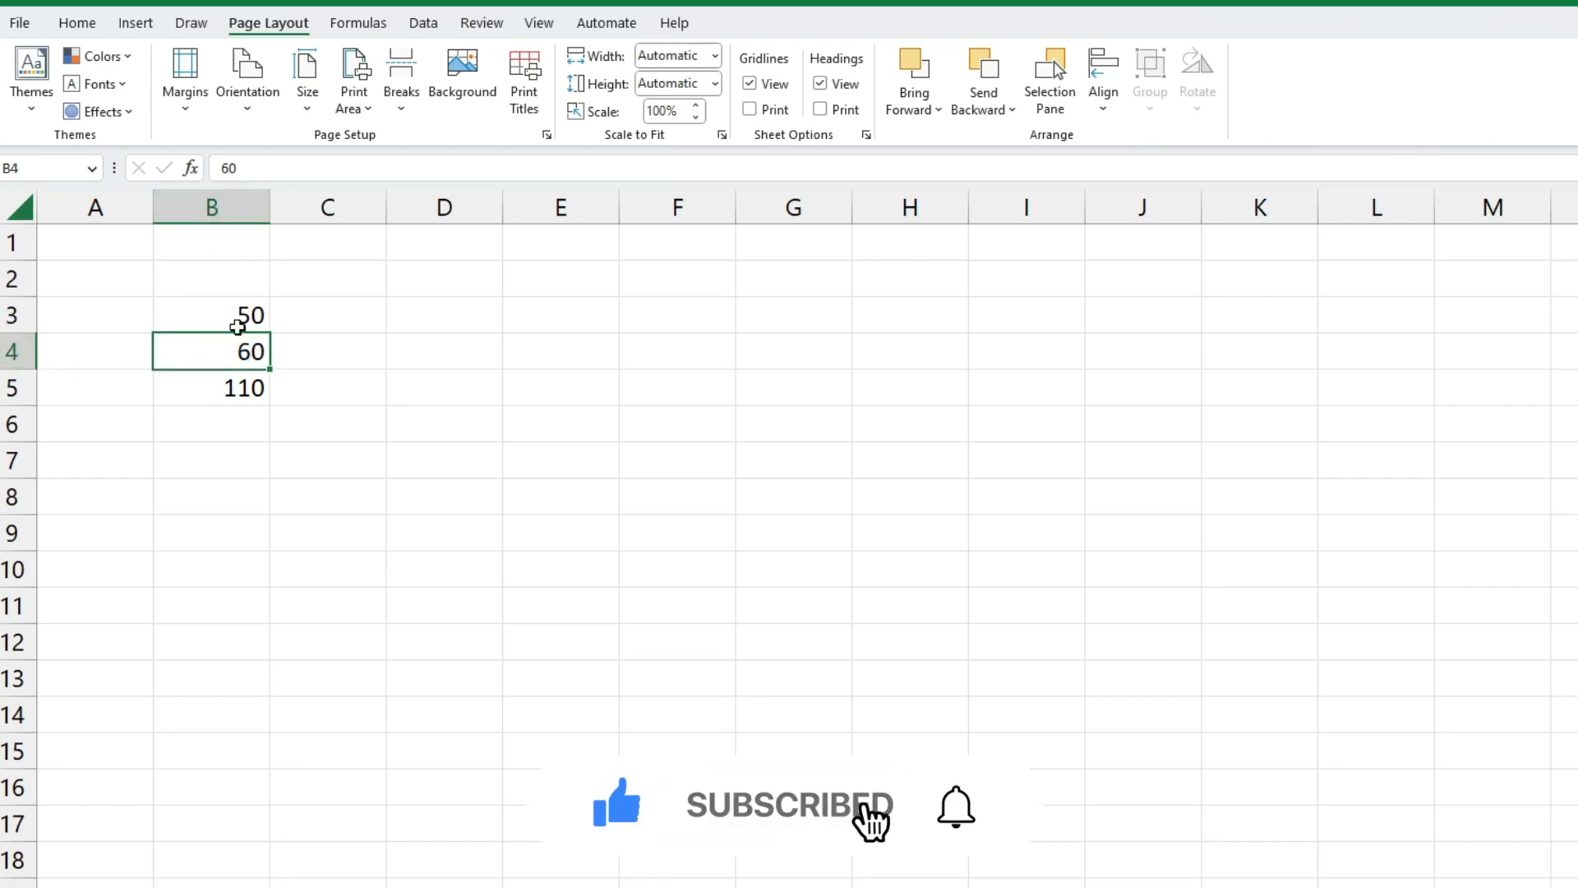
left_click(225, 385)
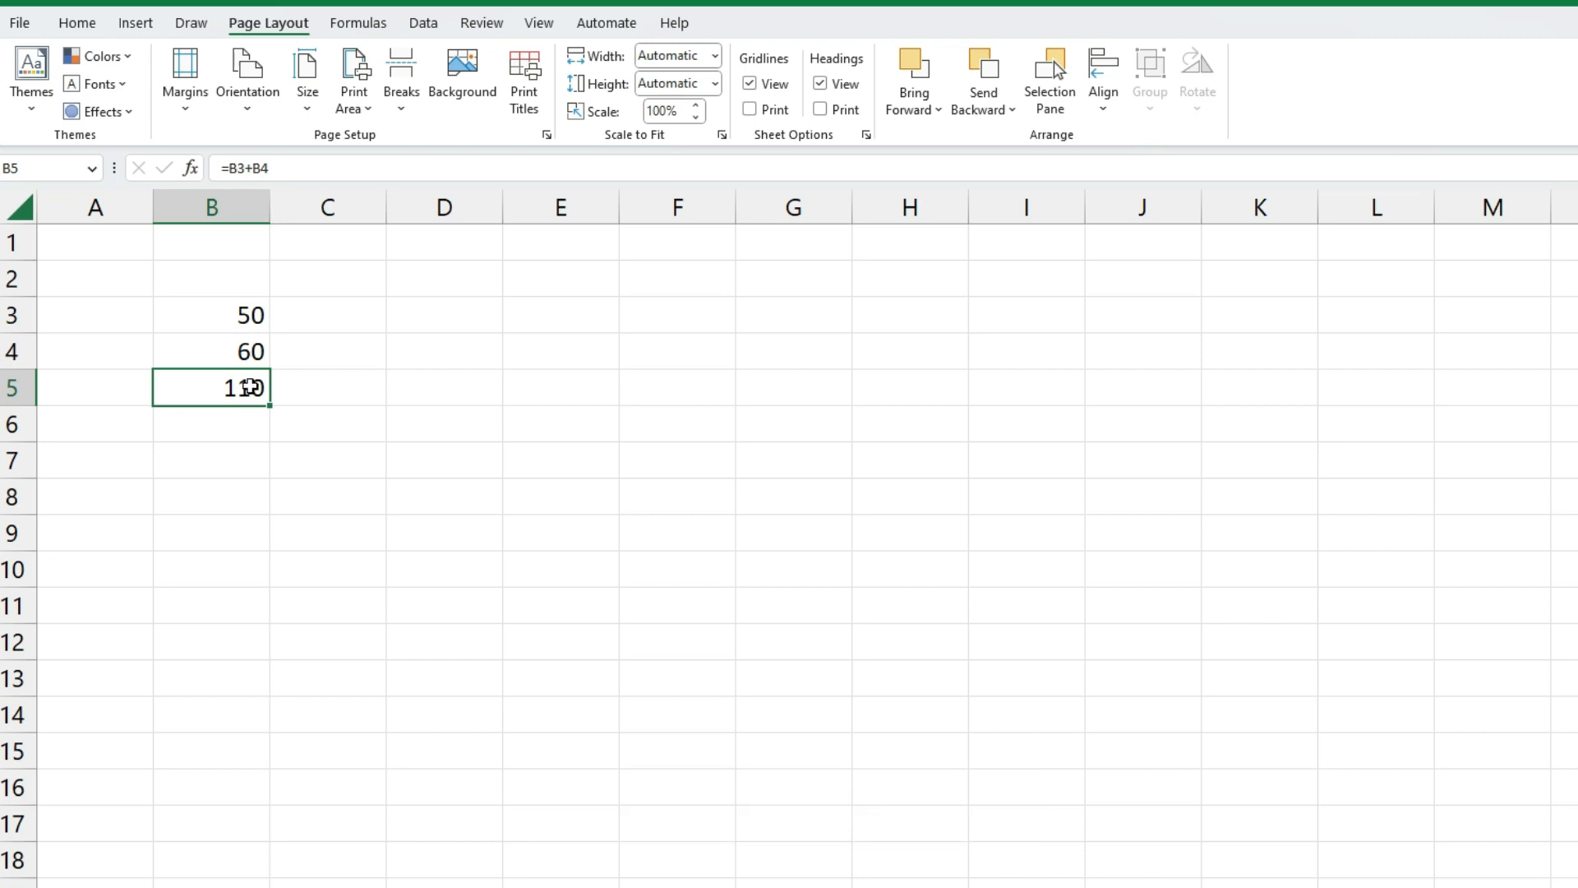
key("Delete")
Enter 100 in C3 and 40 in C4
left_click(305, 311)
type("100")
key("Return")
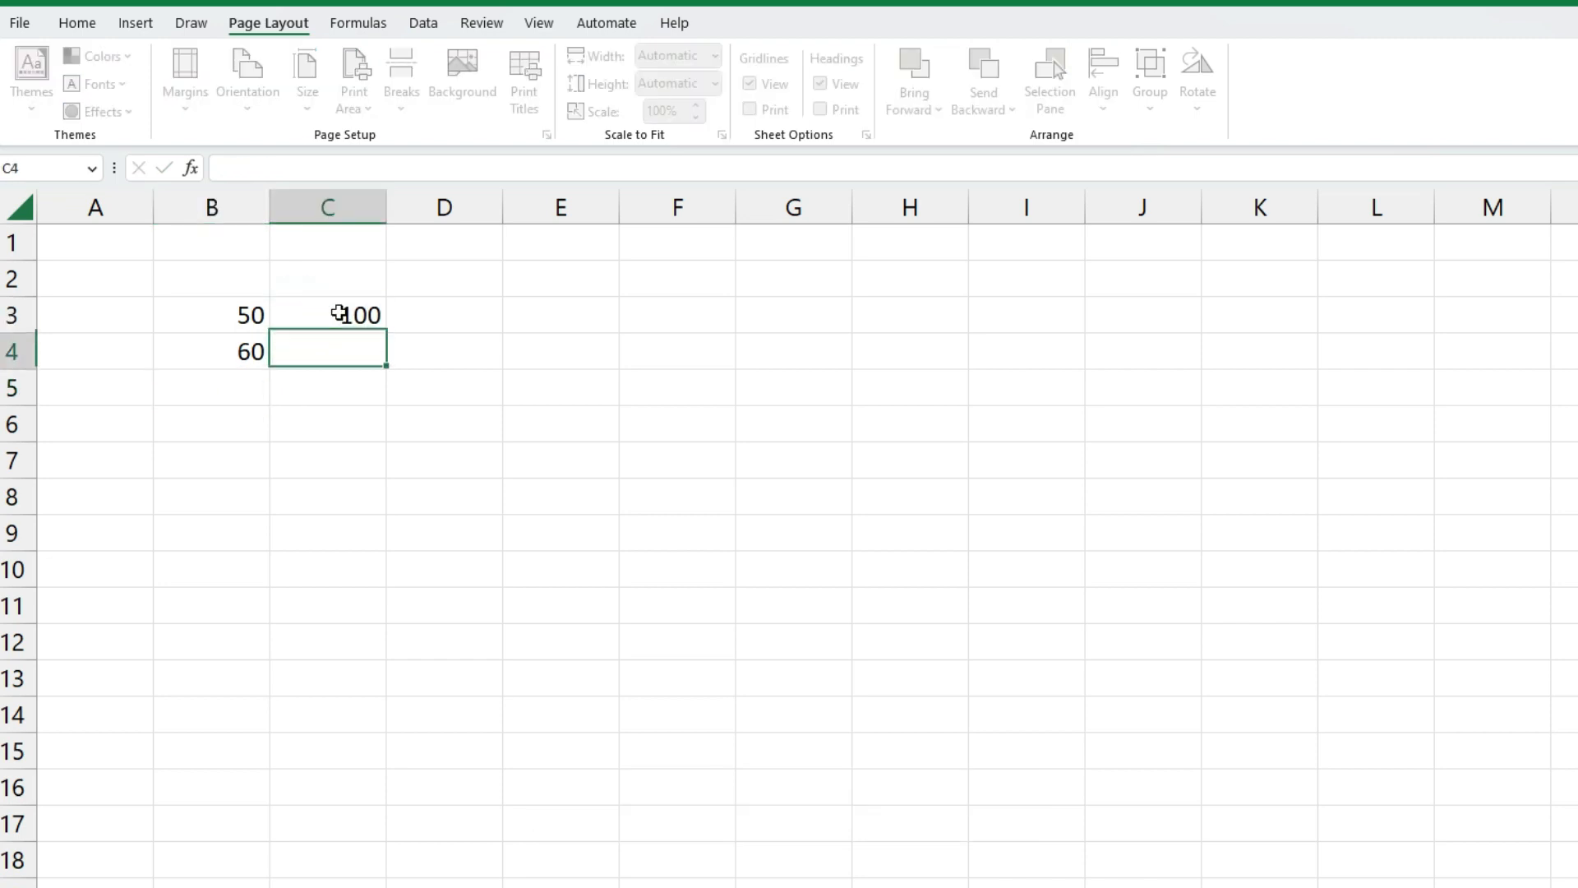
type("40")
left_click(328, 415)
left_click(345, 312)
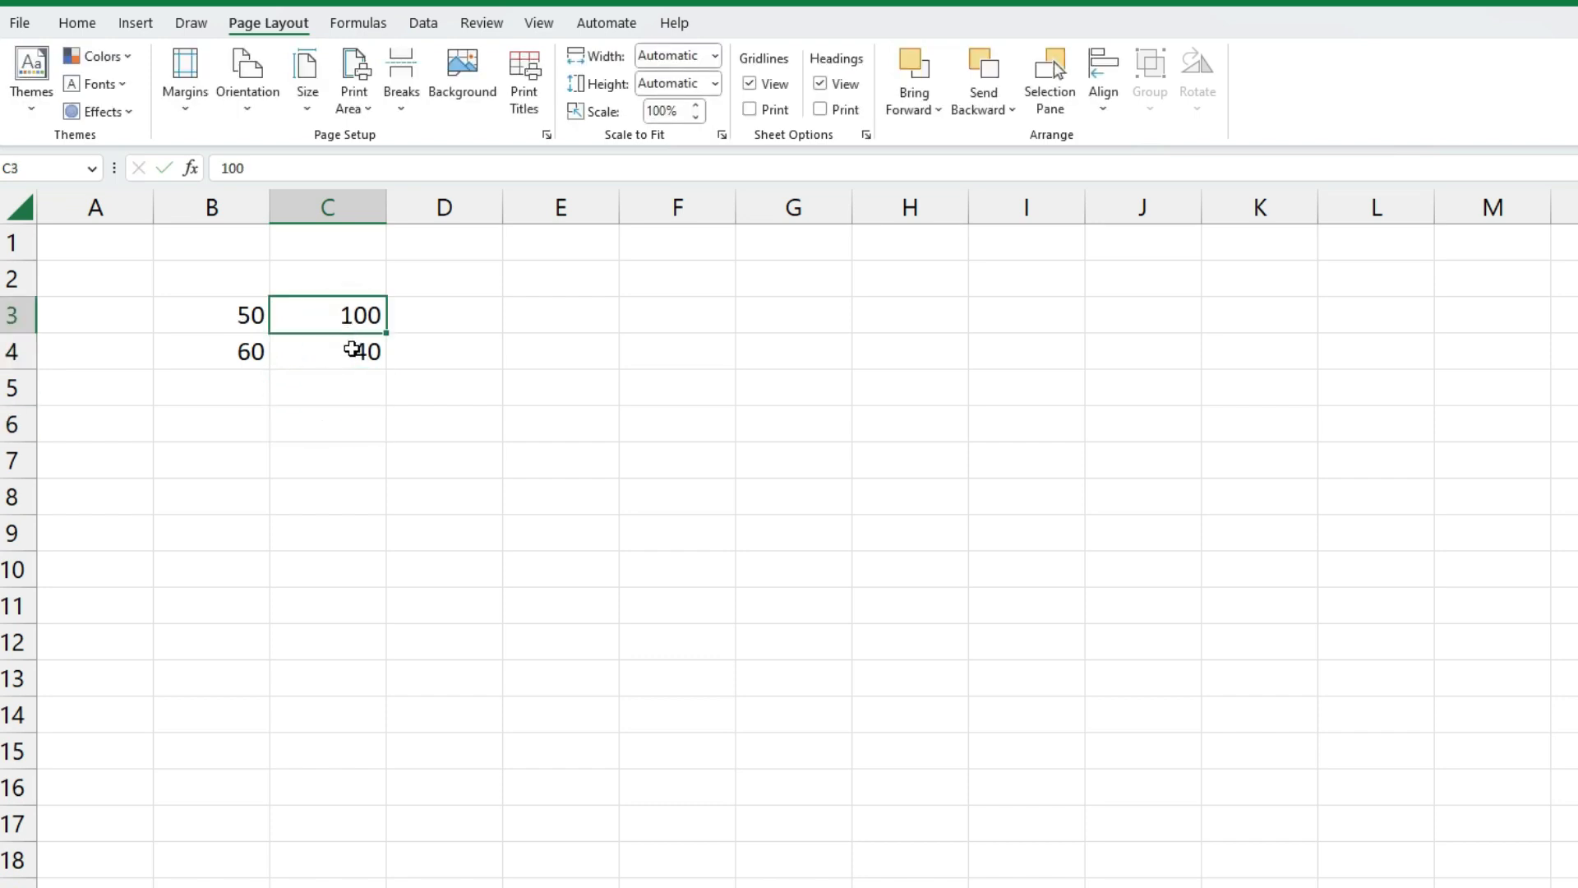
left_click(352, 349)
Build =C3-C4 in C5 showing 60, then clear it
left_click(344, 390)
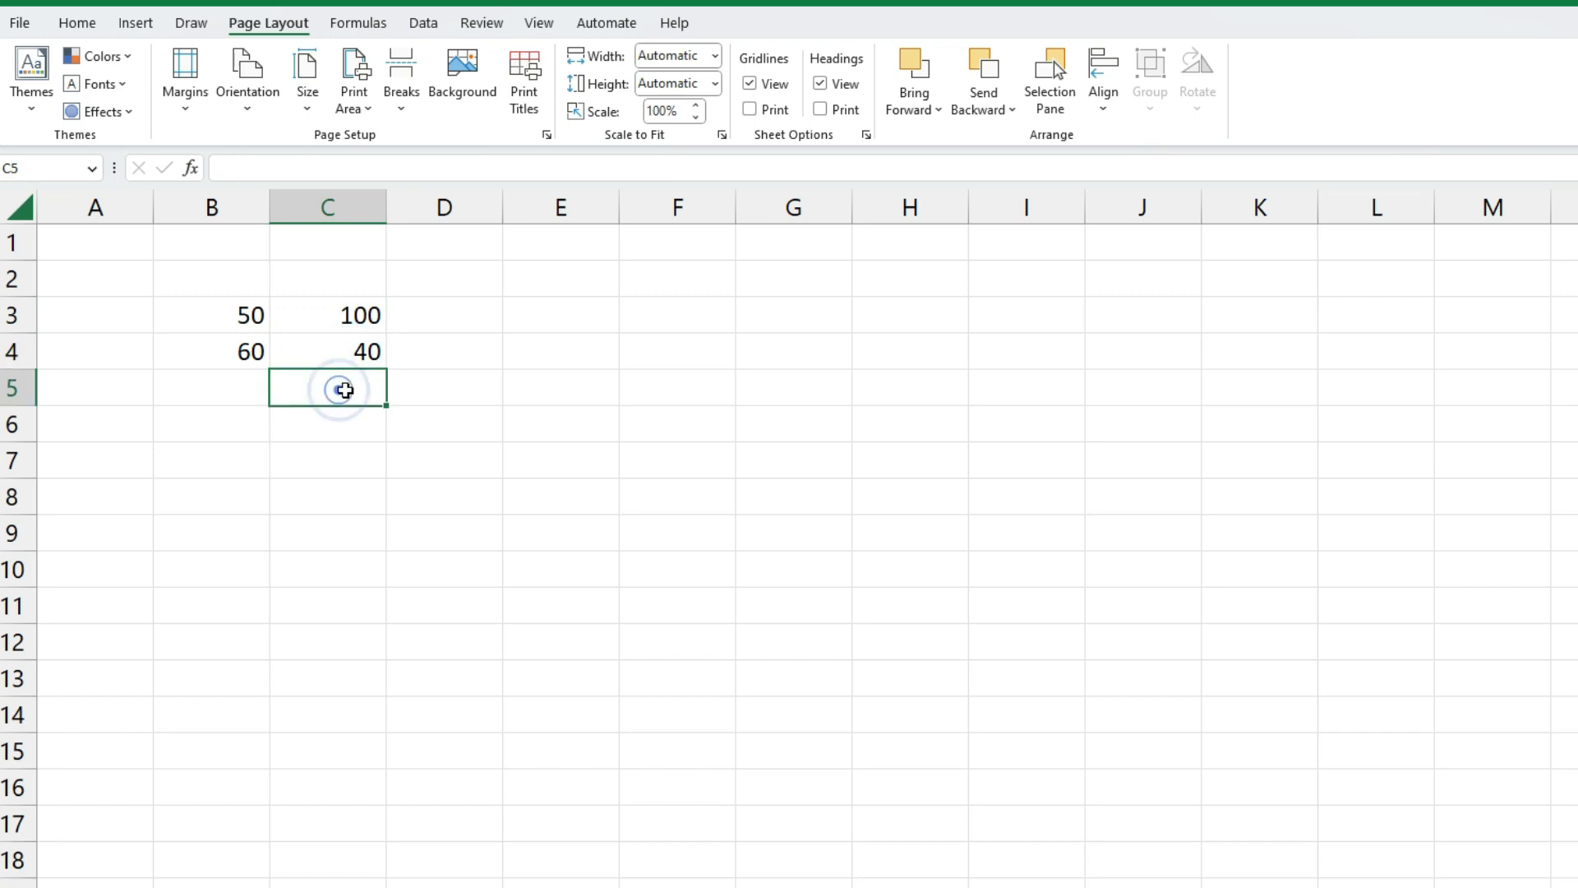
left_click(346, 390)
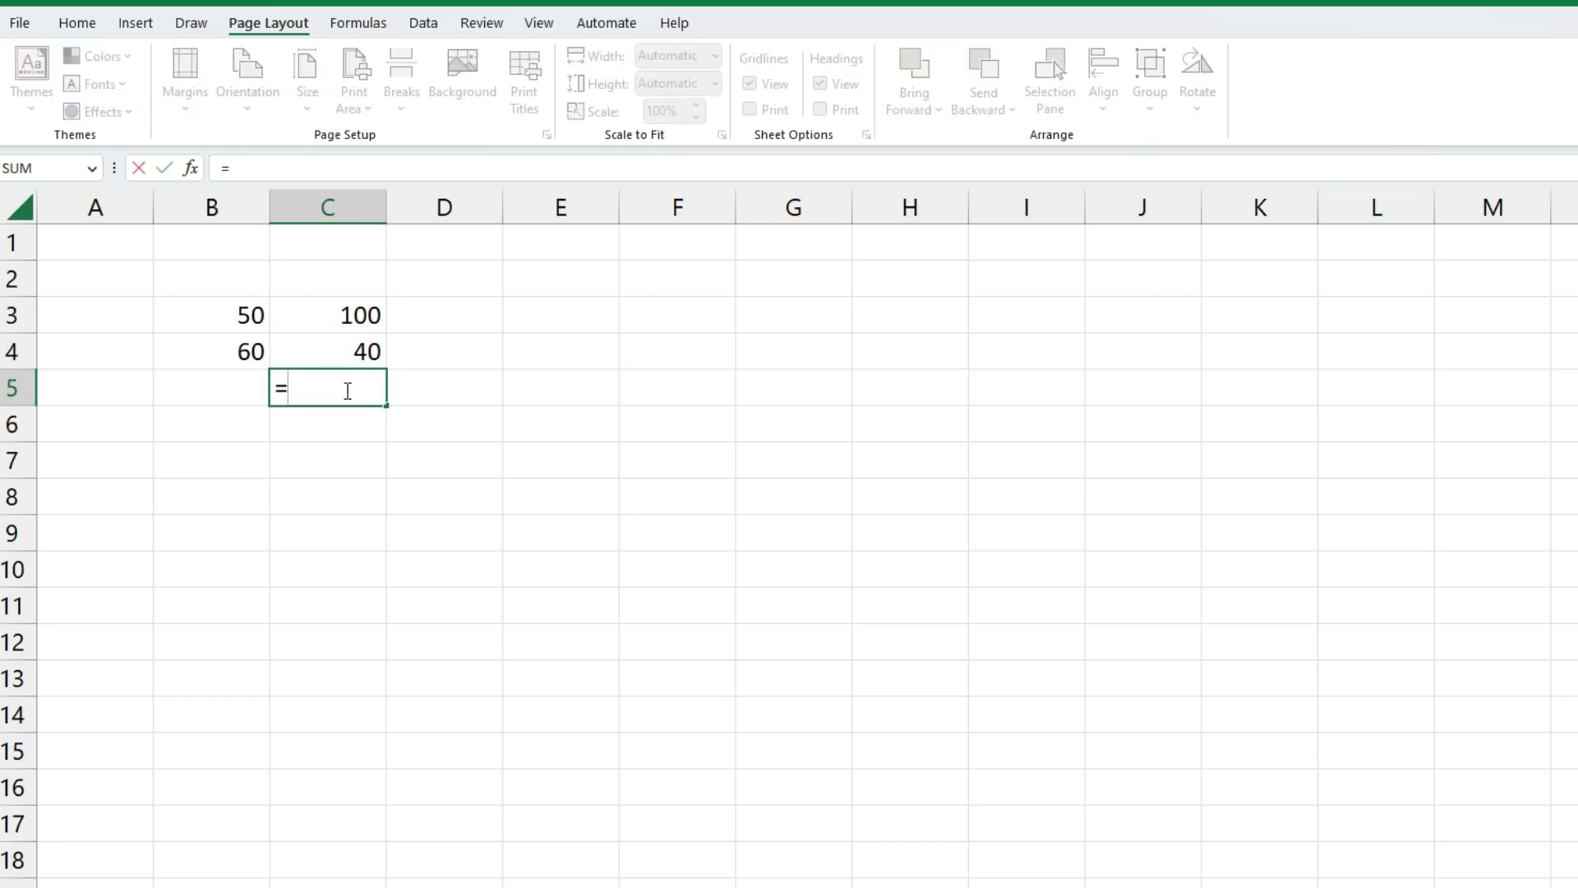
left_click(338, 319)
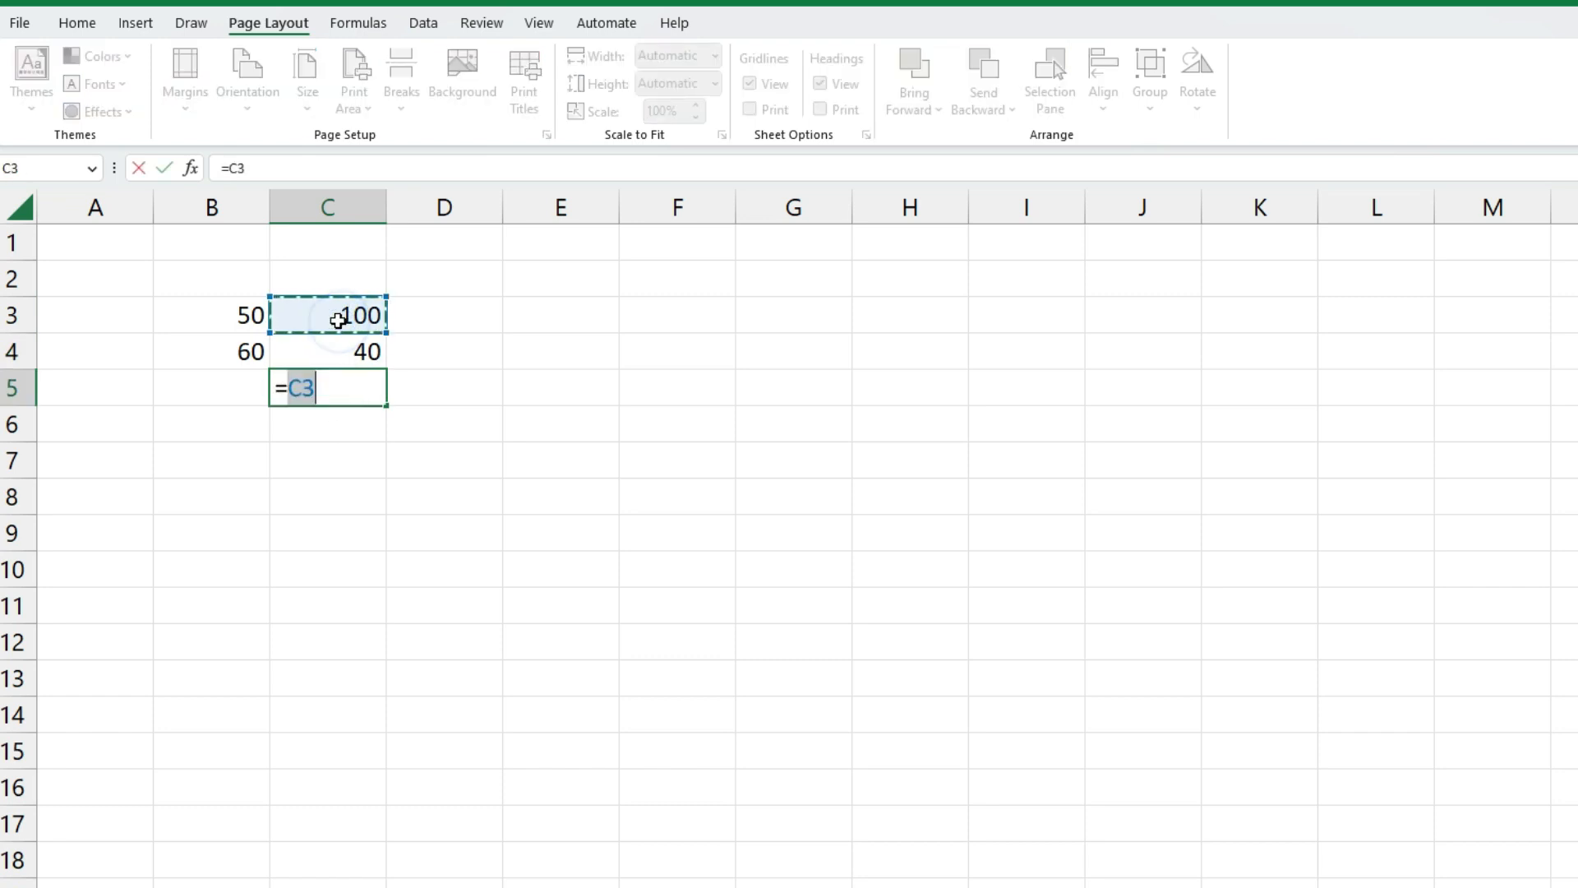
type("-")
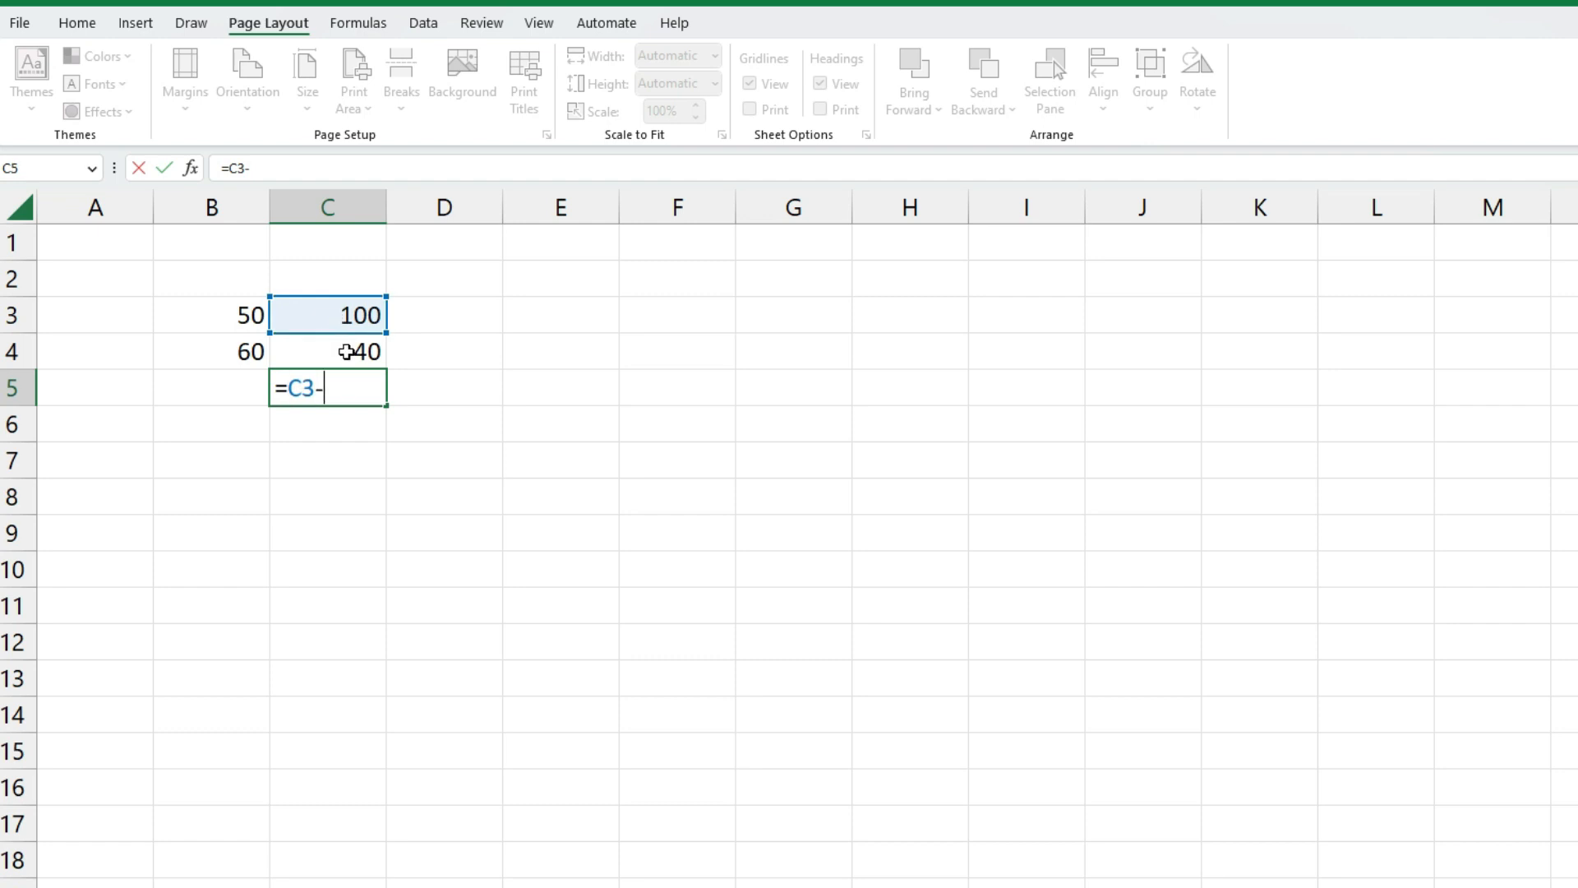
left_click(347, 353)
key("Return")
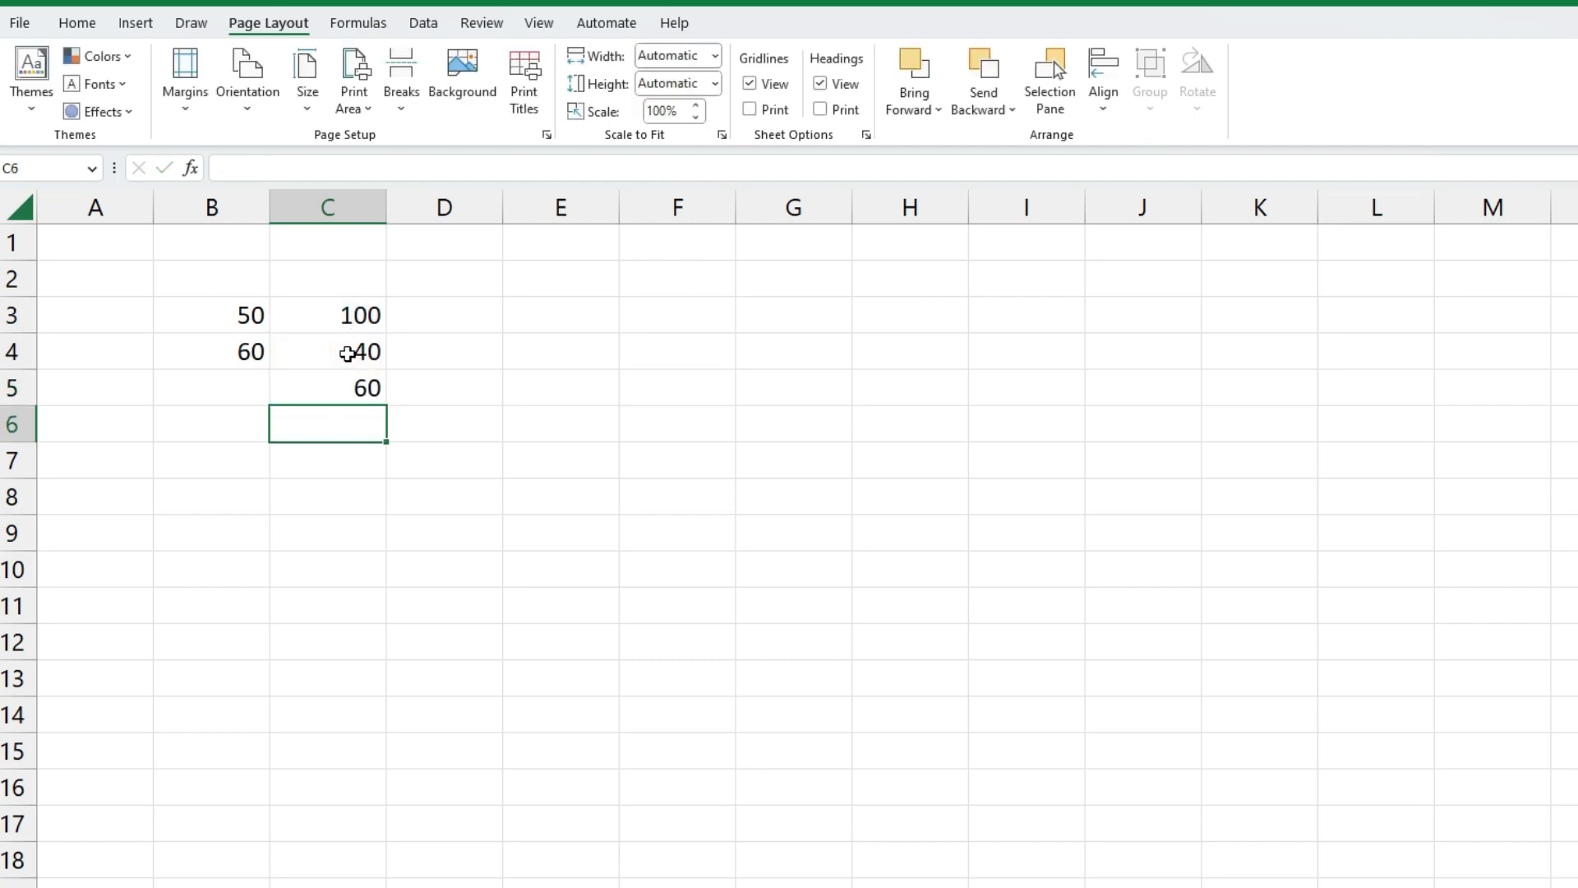
left_click(317, 376)
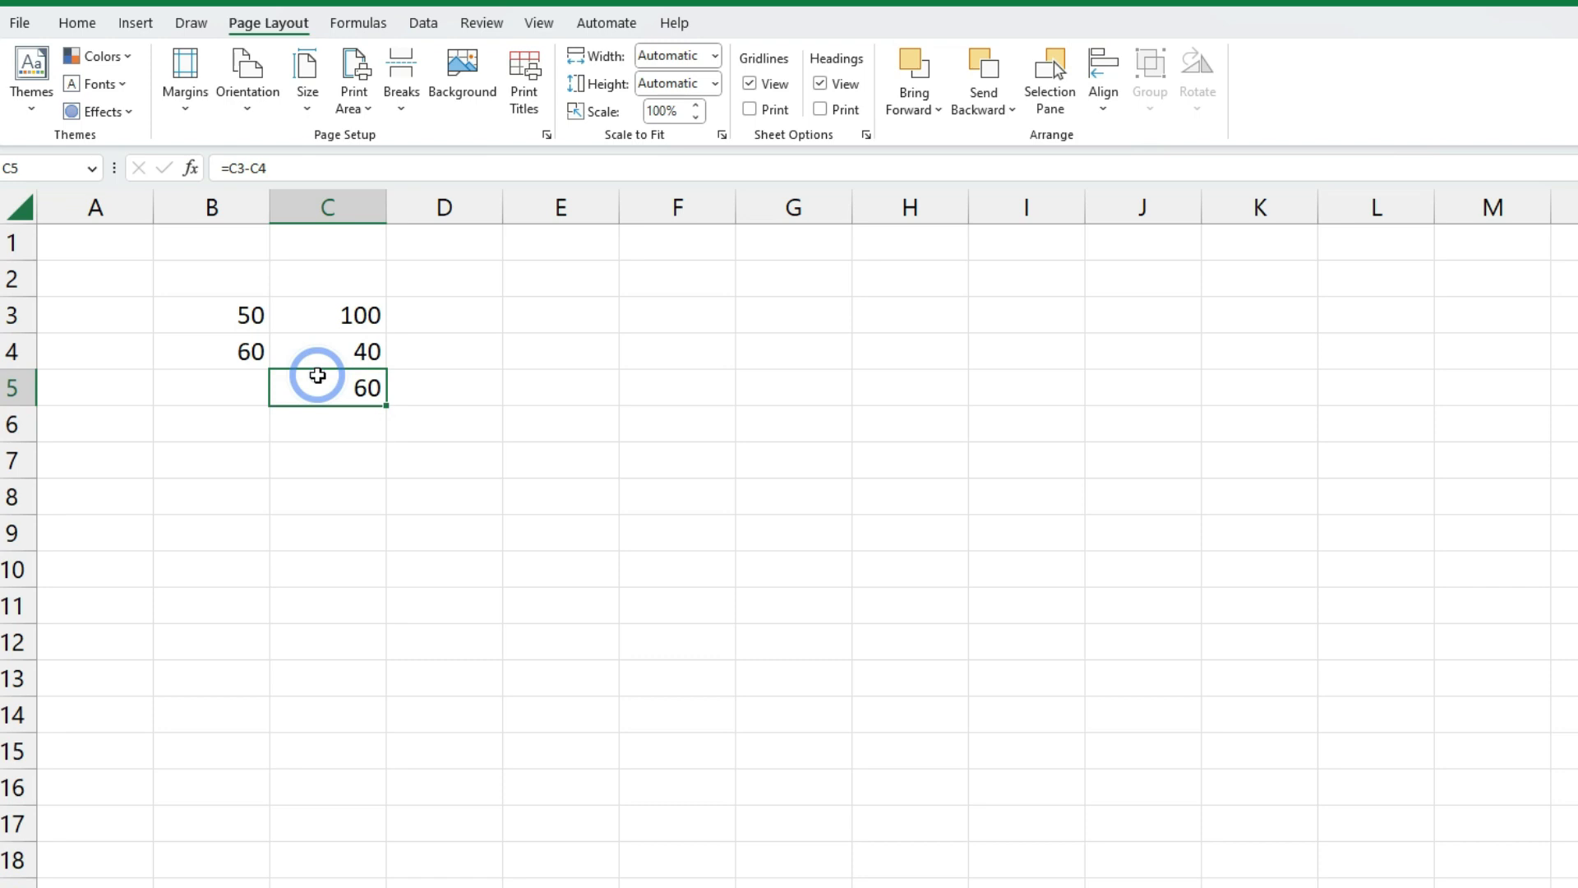
key("Delete")
Retype =C3-C4 in C5 to show 60 again, then clear C5
type("=")
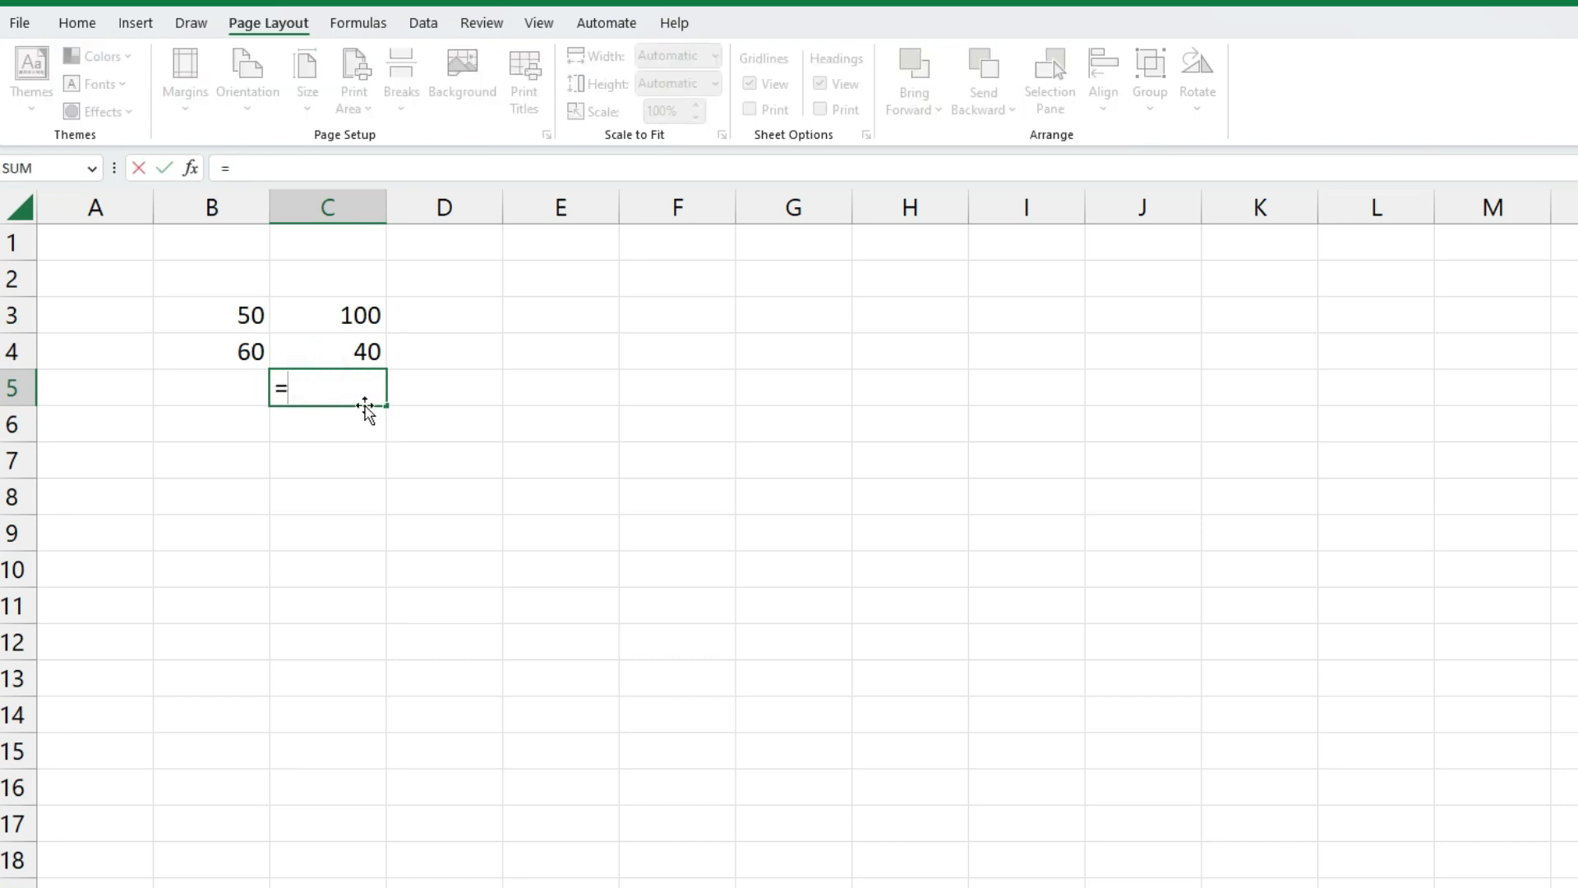
type("C3")
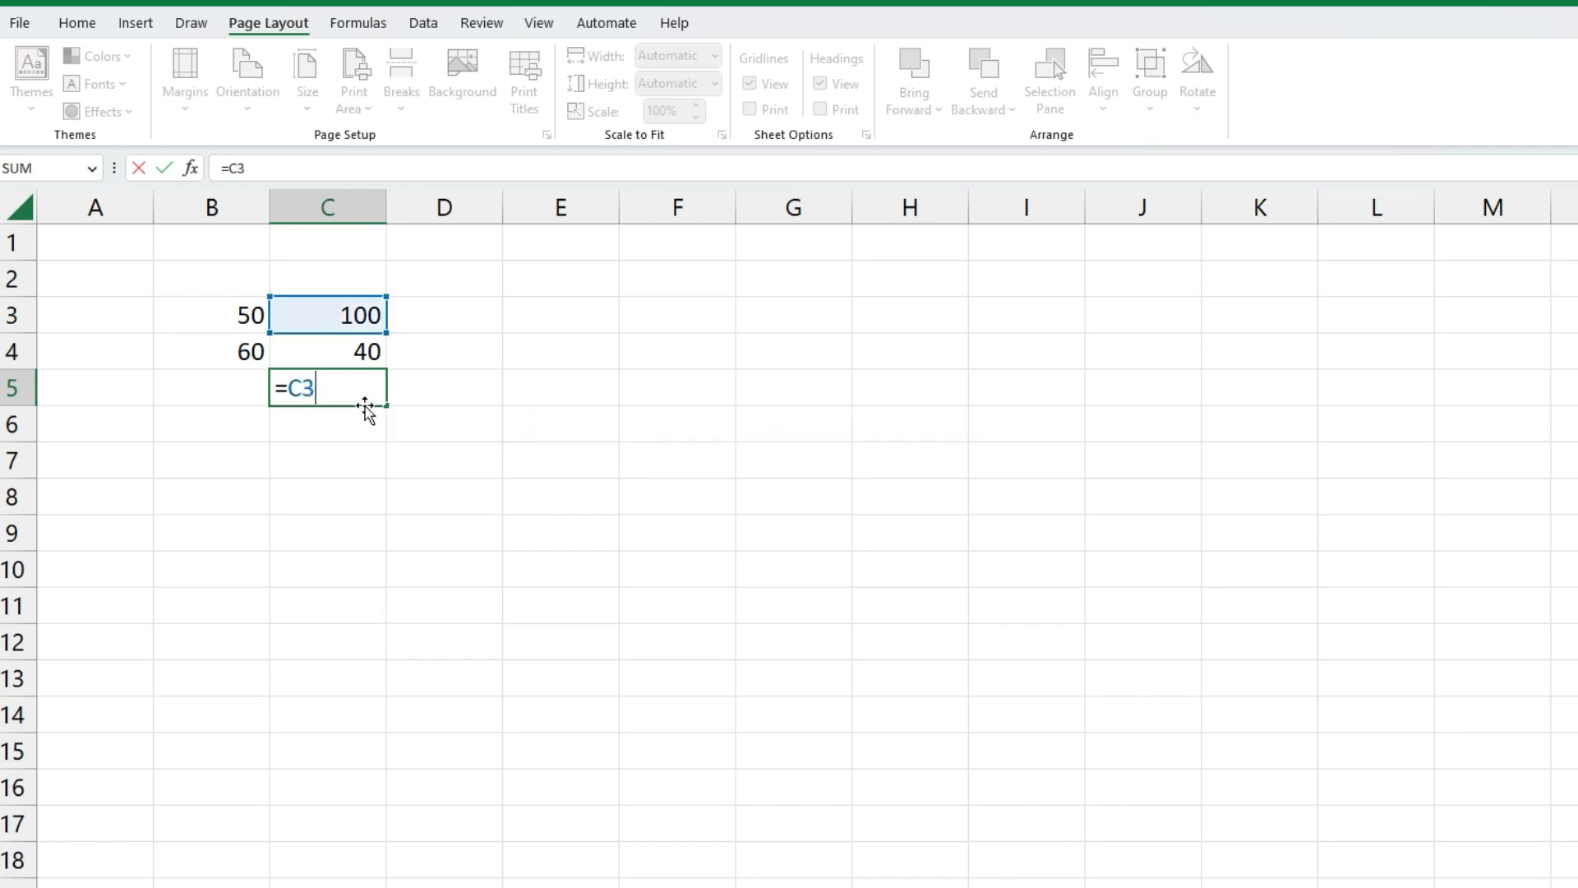
type("-C4")
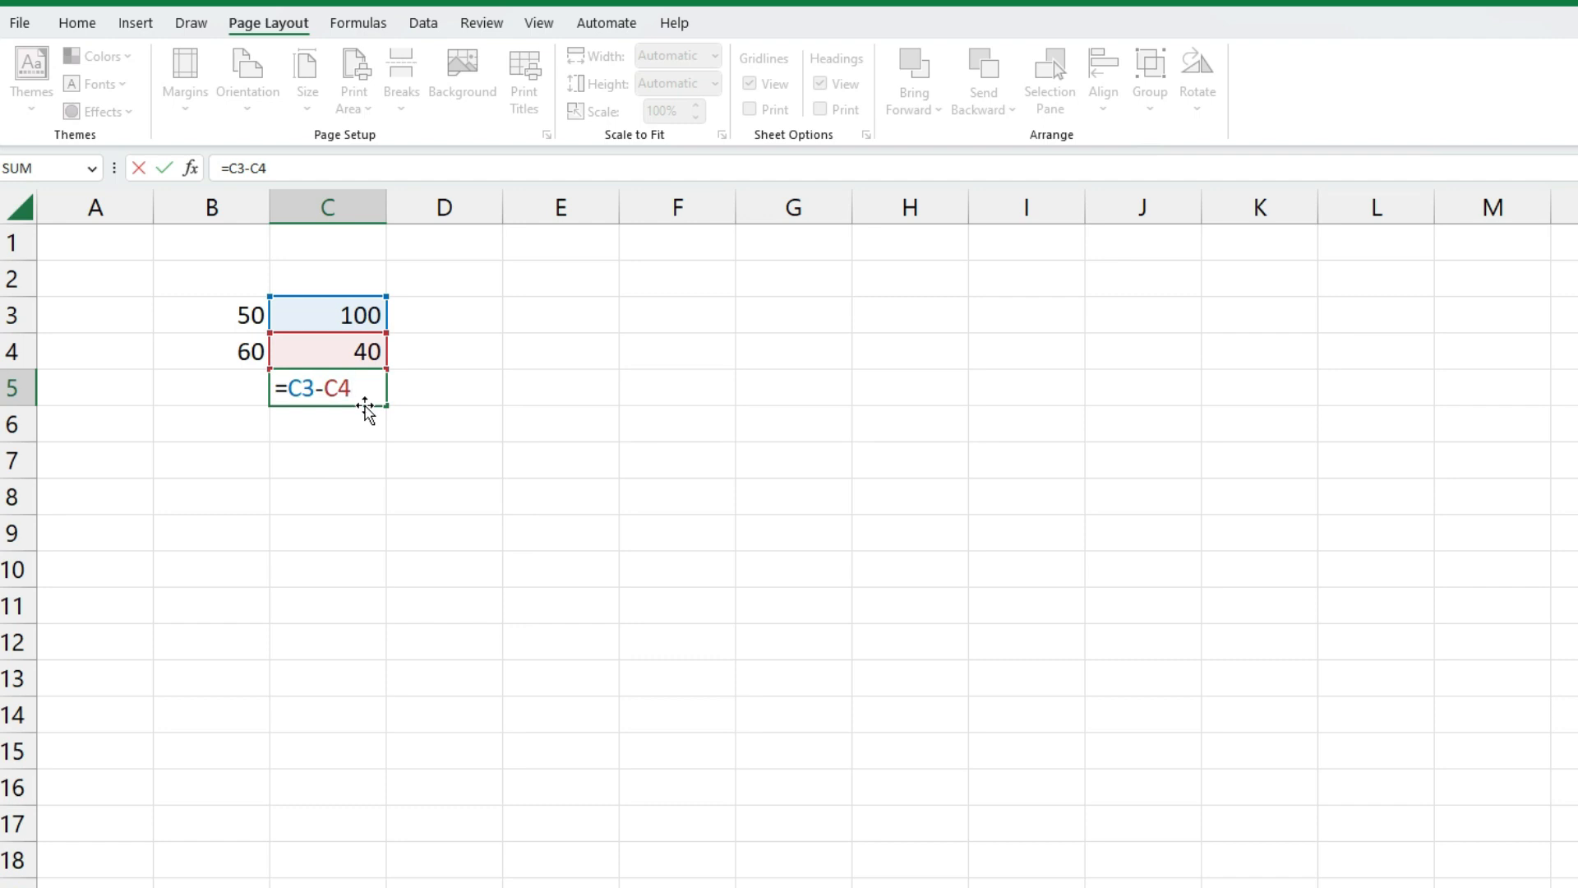
key("Return")
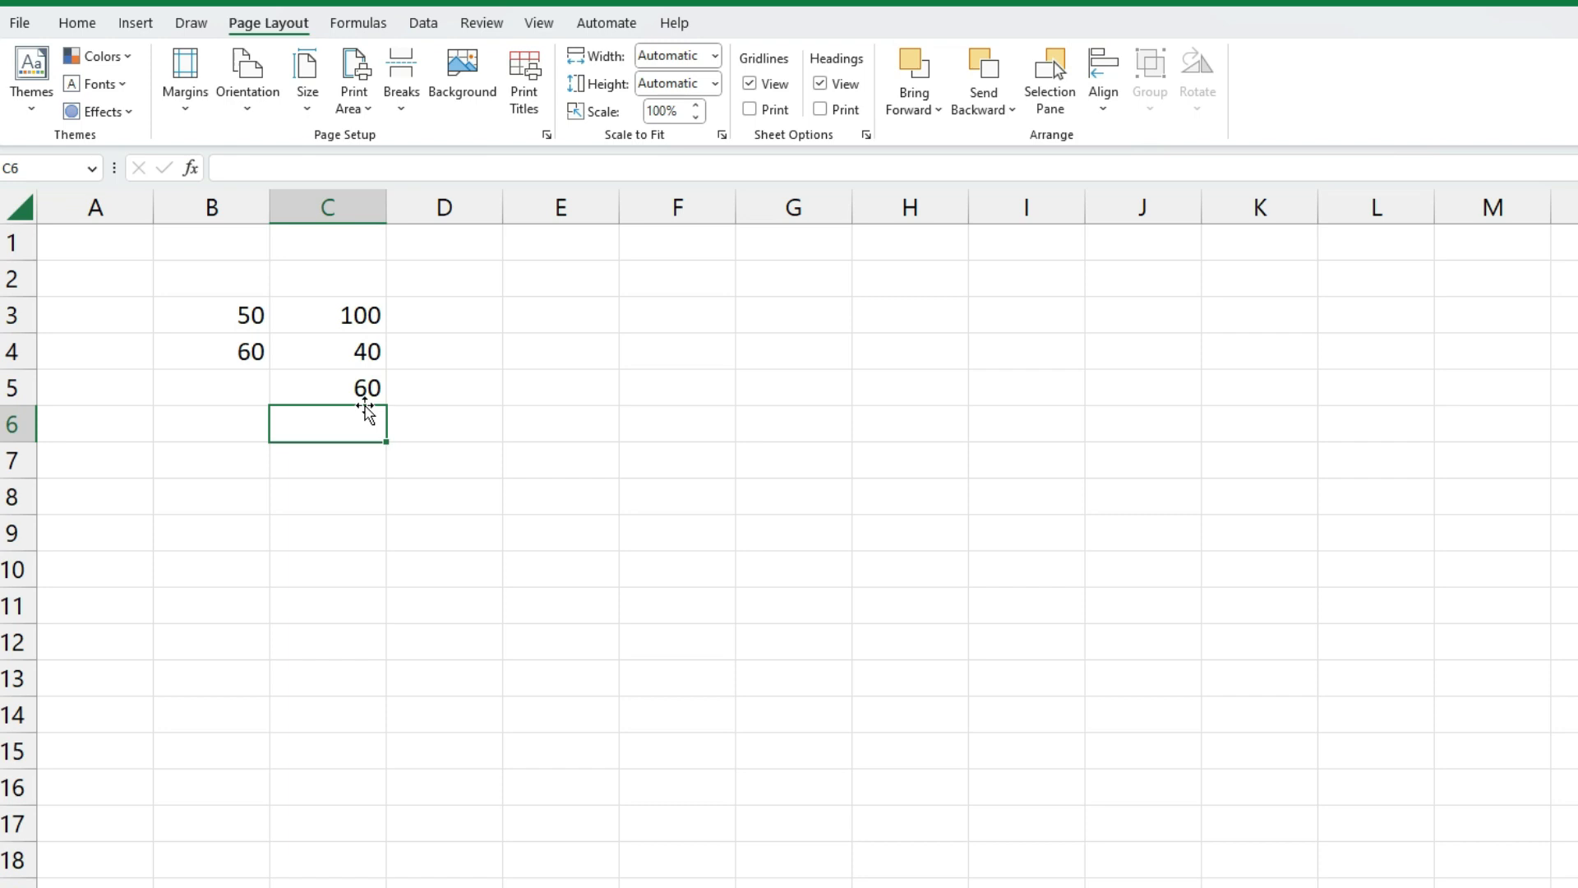
left_click(367, 388)
key("Delete")
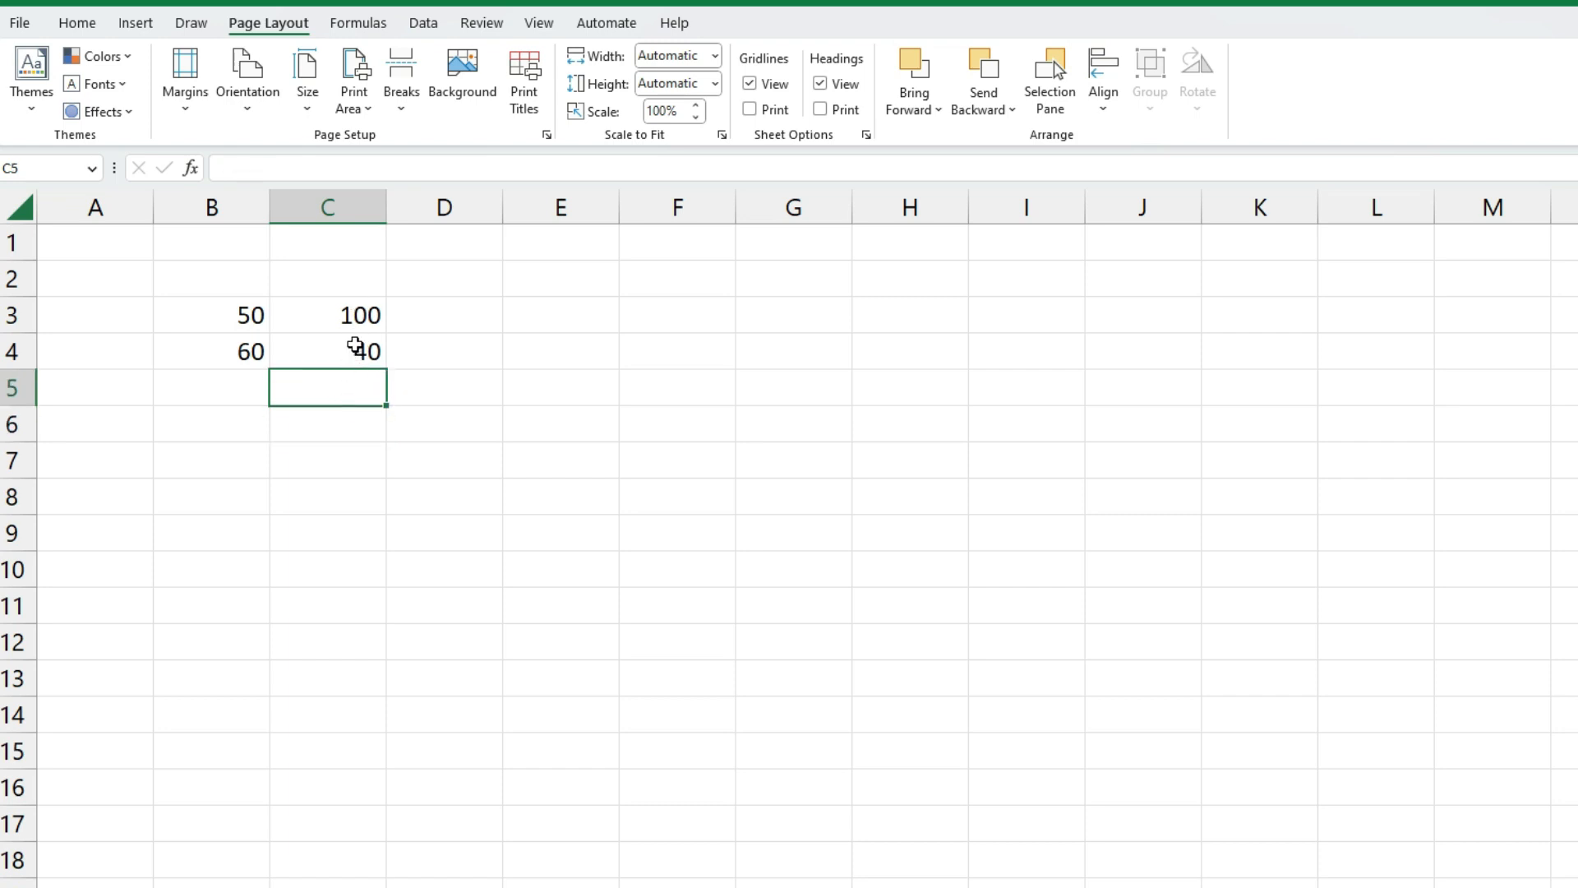
Change the value in C4 to 50
left_click(441, 318)
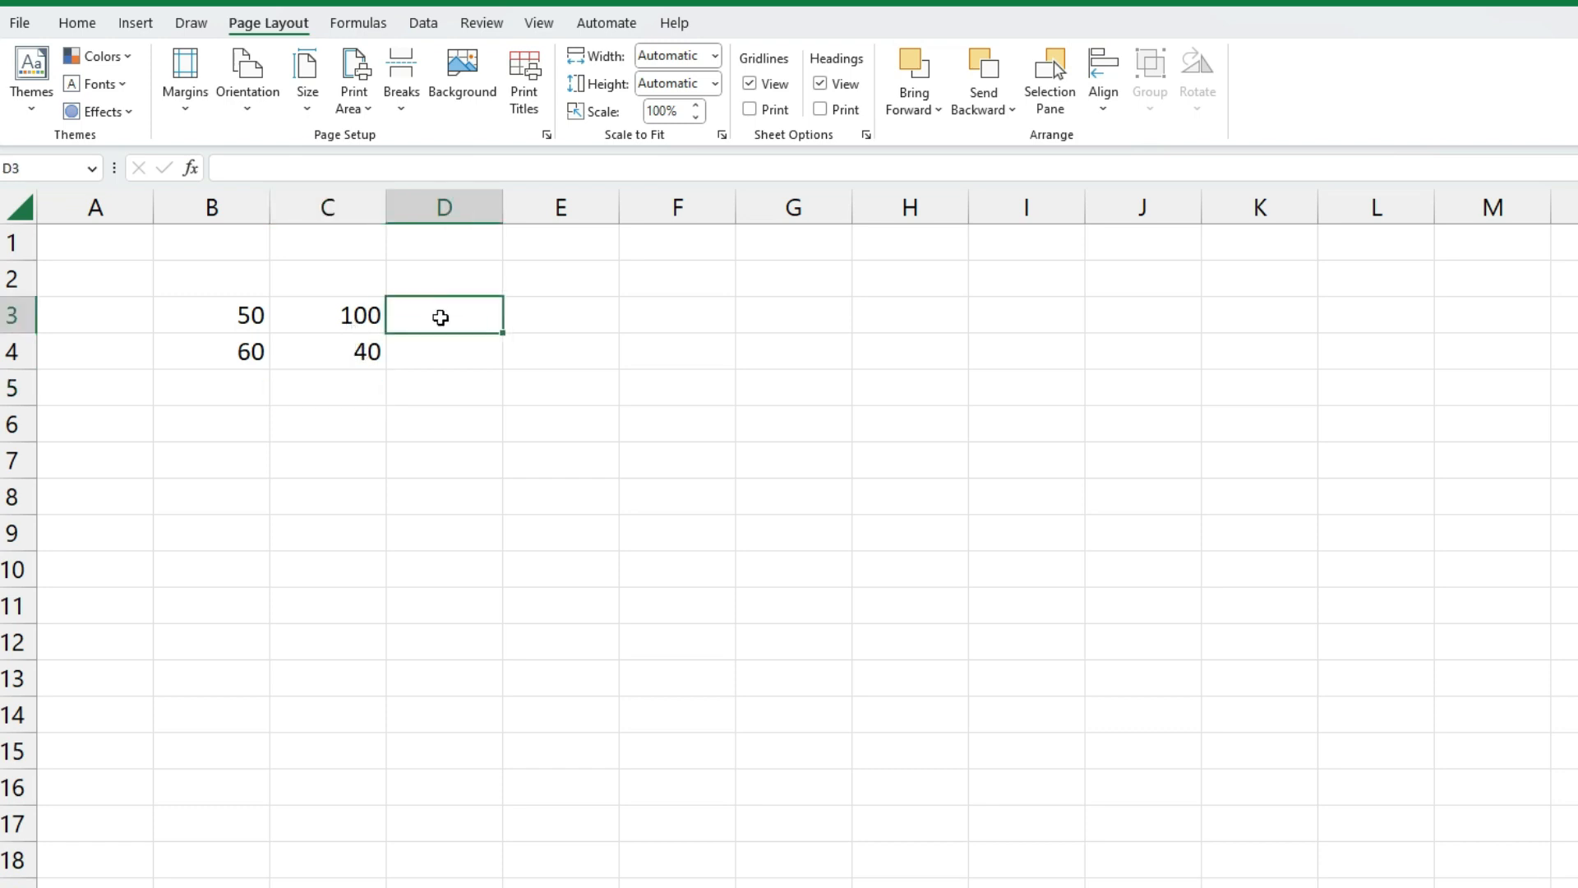
left_click(359, 351)
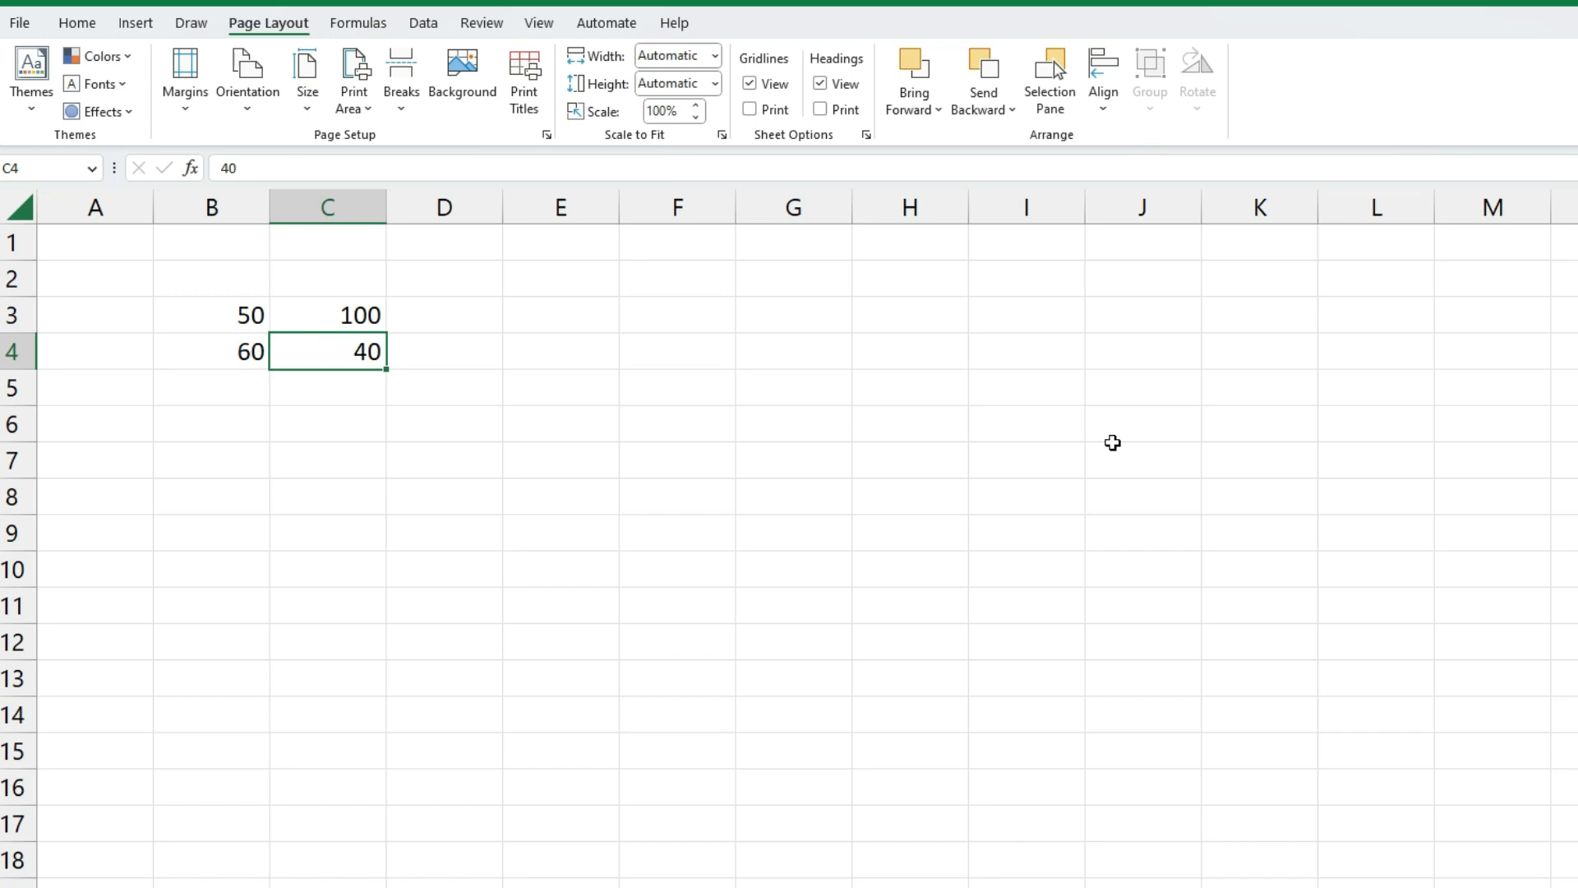
type("50")
left_click(364, 383)
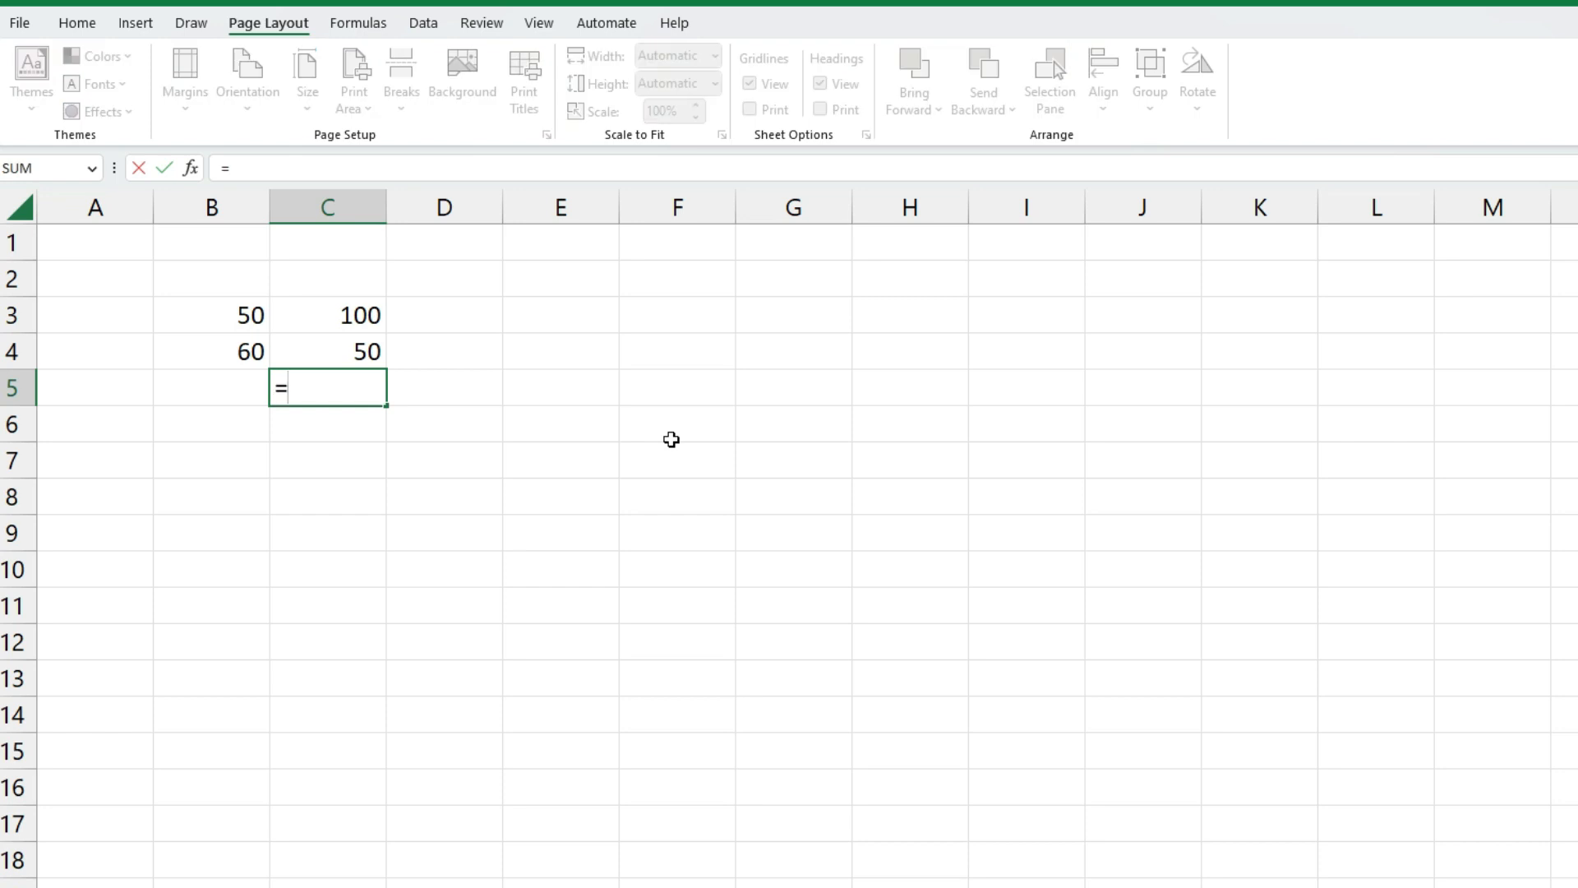
Enter =C3/C4 in C5 to get 2, then clear C5
left_click(338, 322)
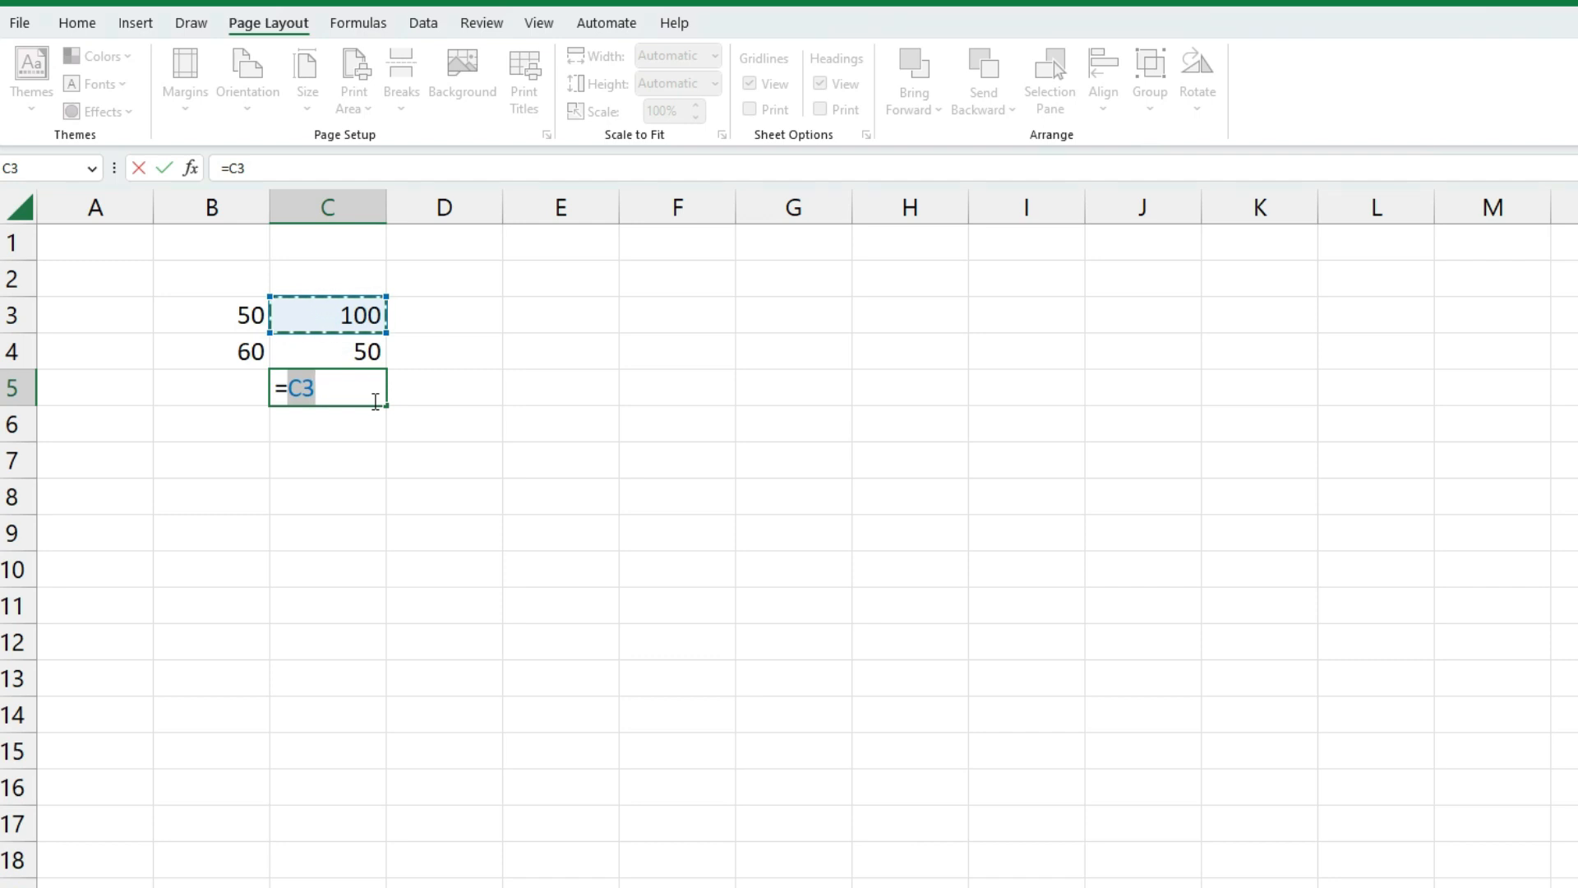
type("?")
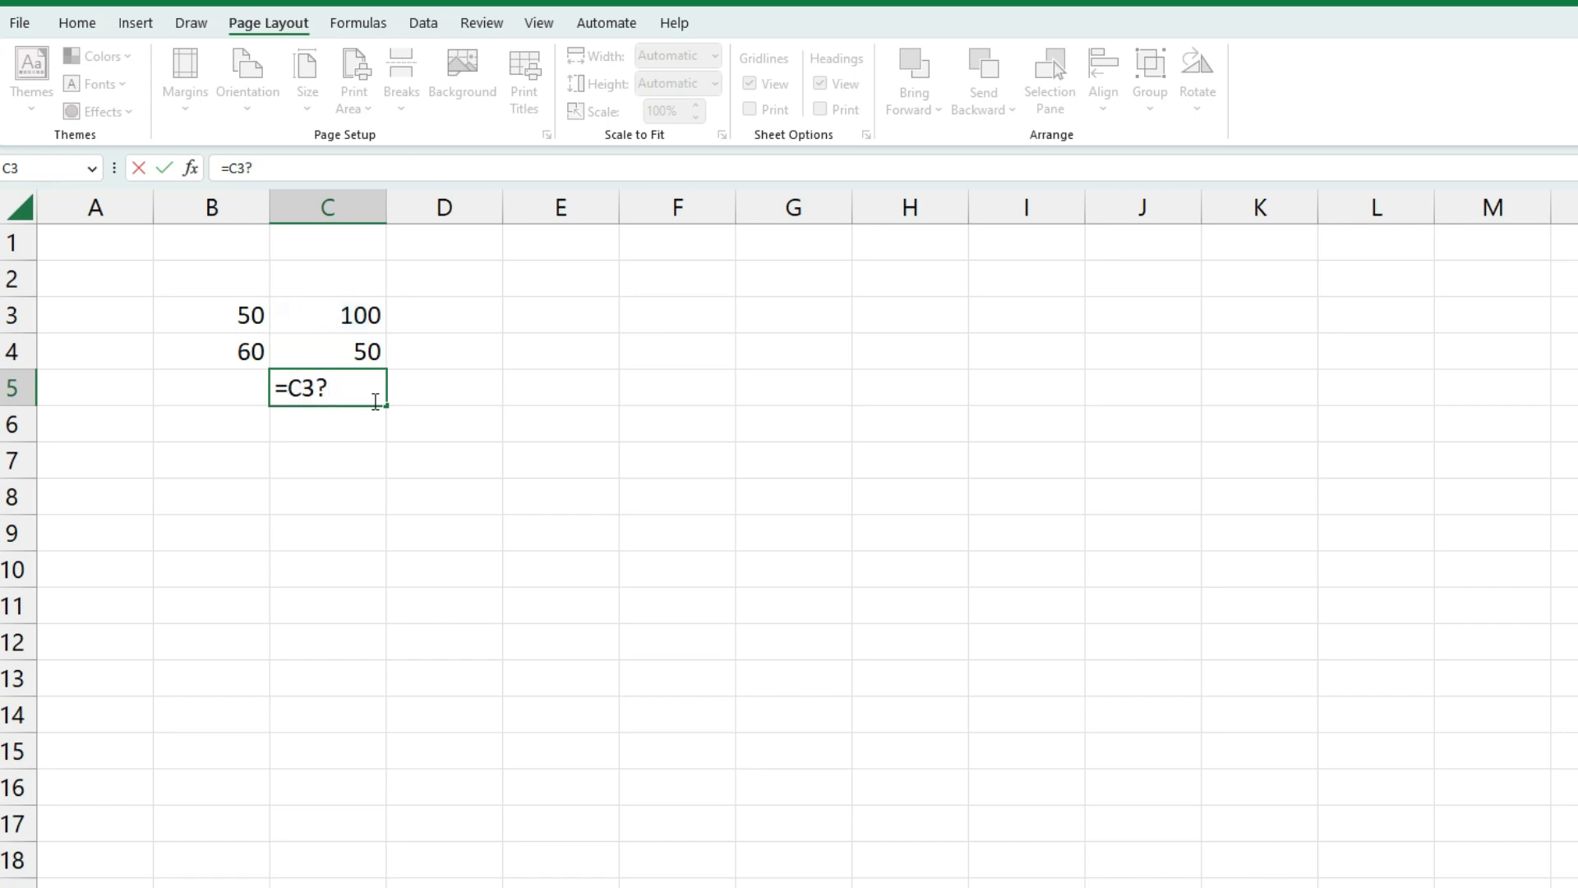
key("BackSpace")
type("/")
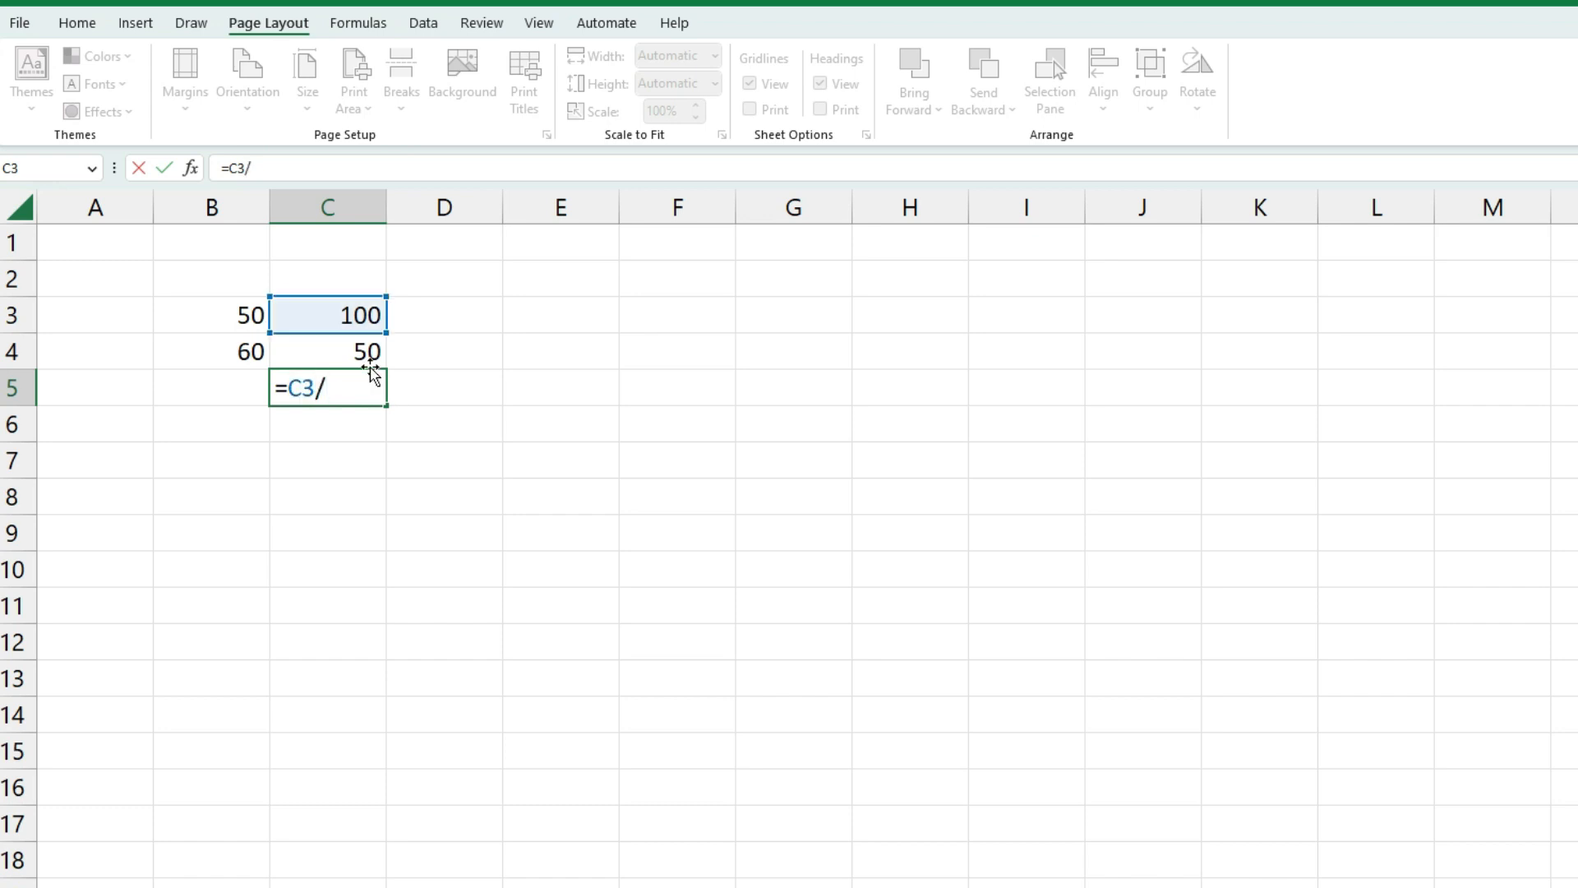
left_click(338, 351)
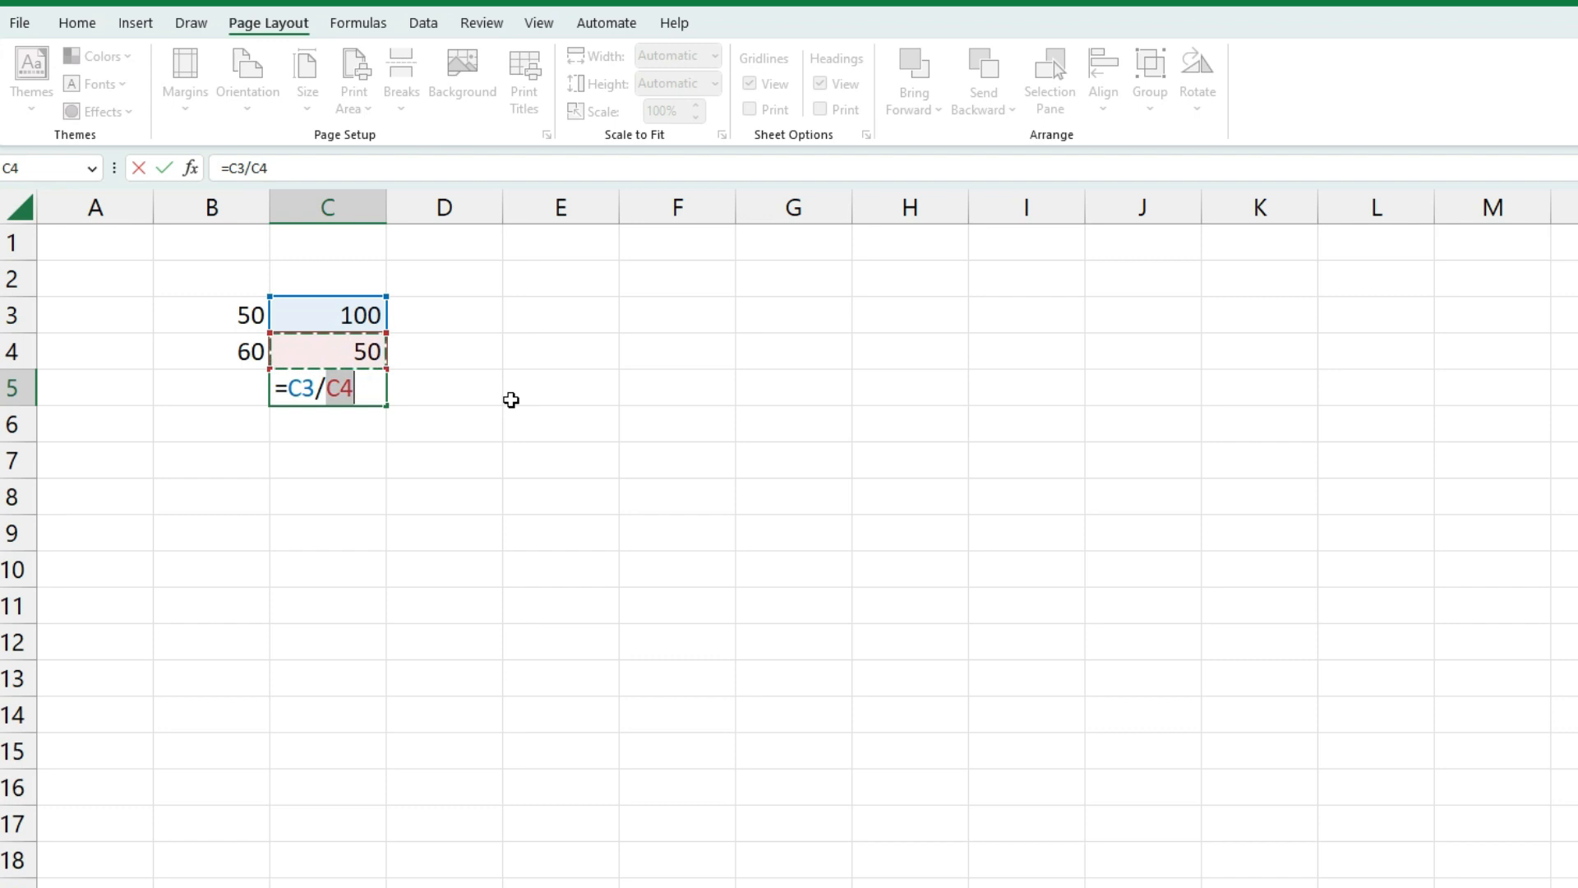
key("Return")
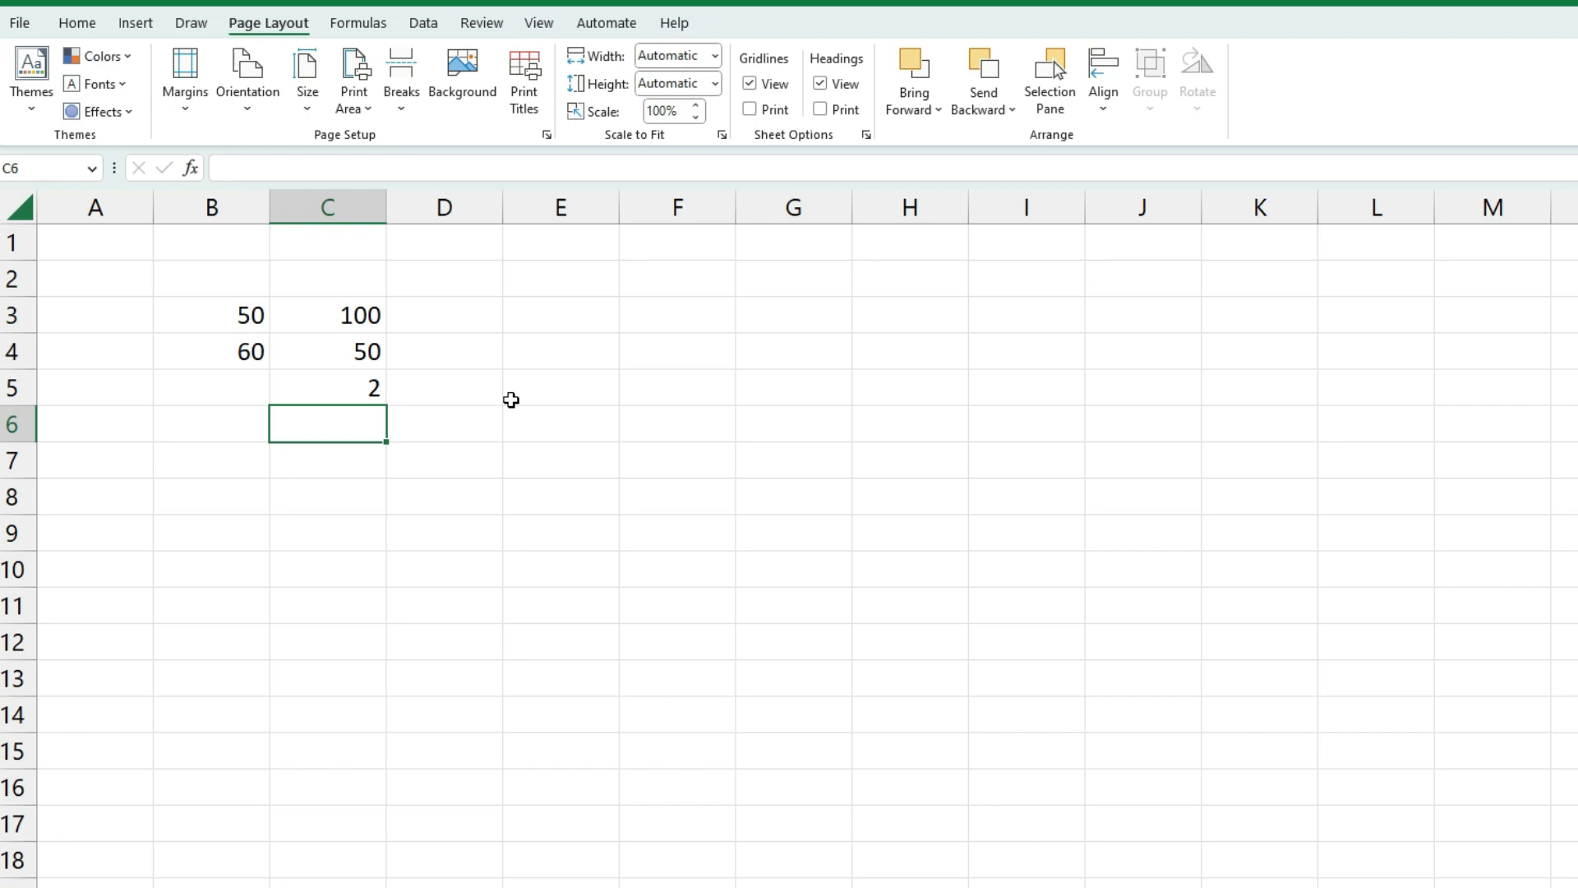
left_click(362, 390)
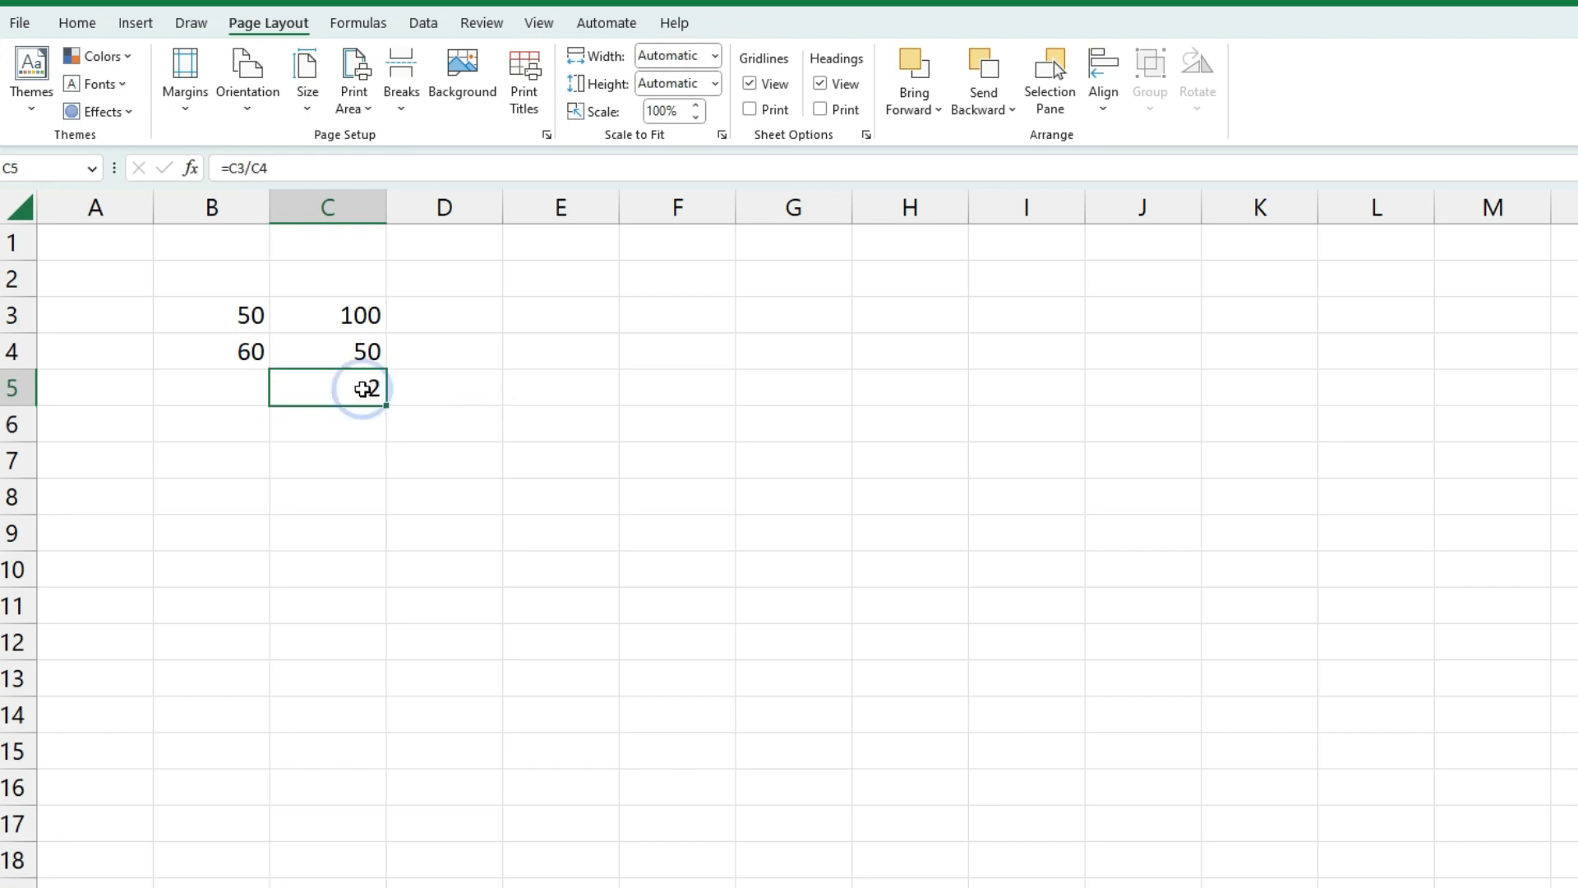
key("Delete")
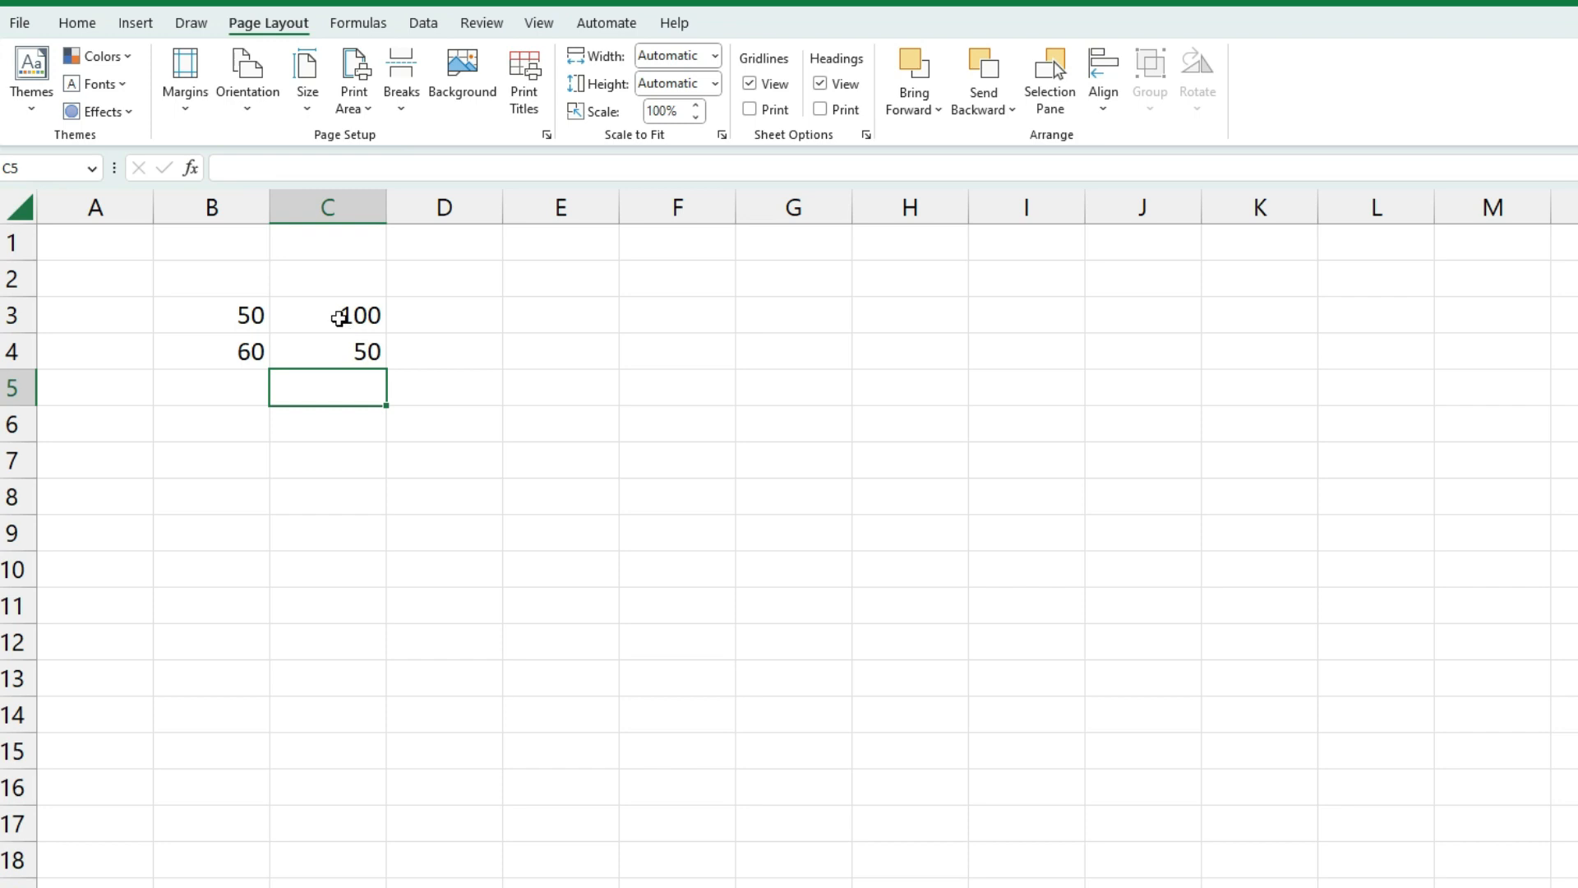
Change the value in C4 to 4
left_click(436, 317)
left_click(361, 316)
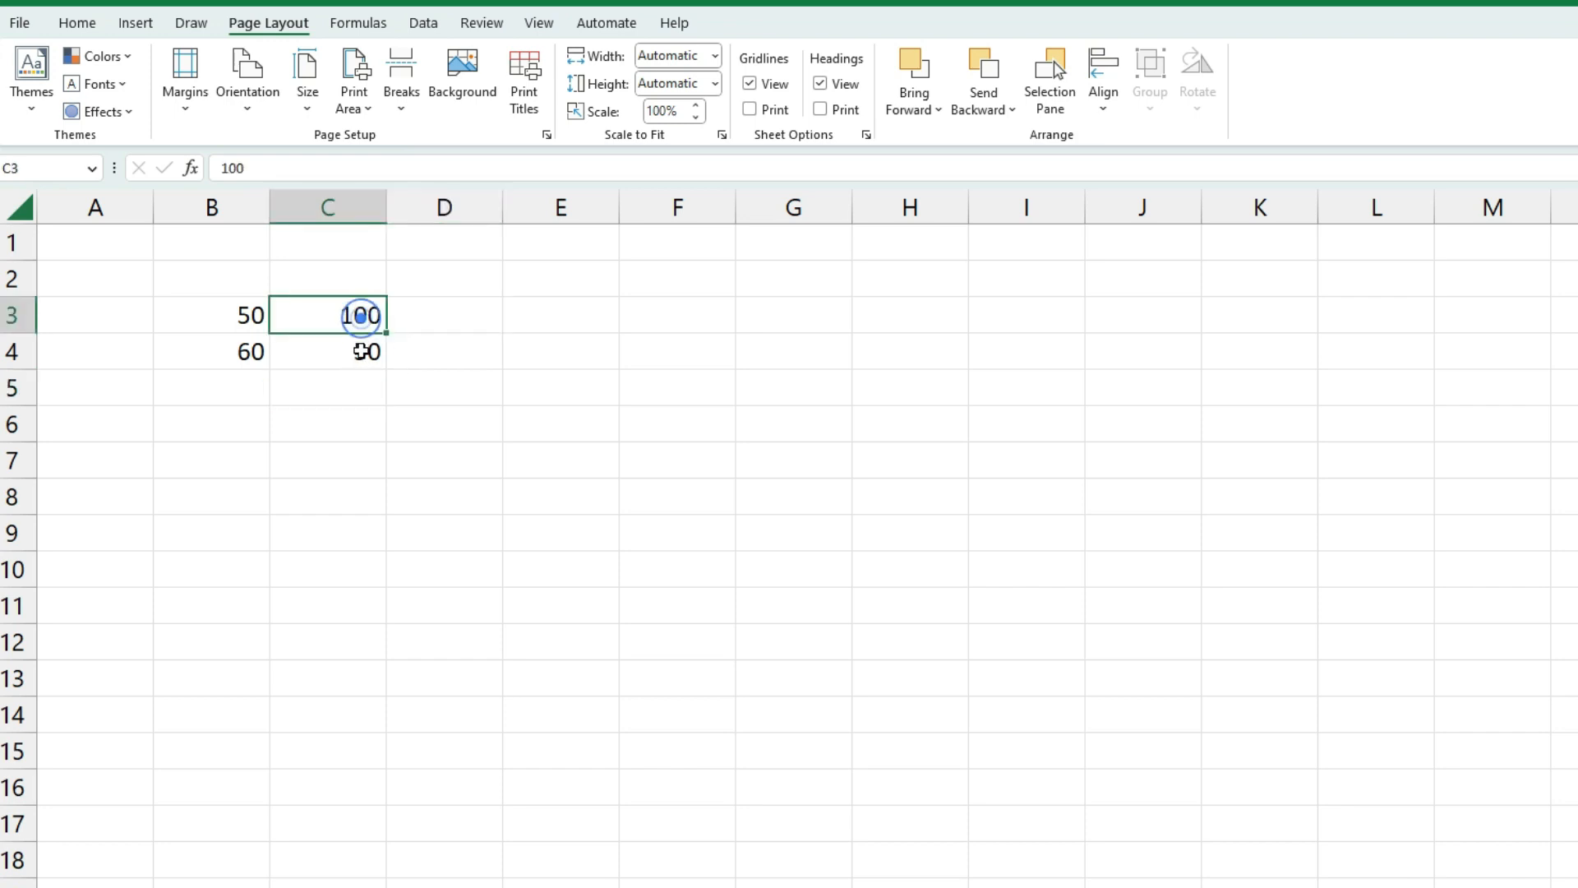
left_click(362, 351)
type("4")
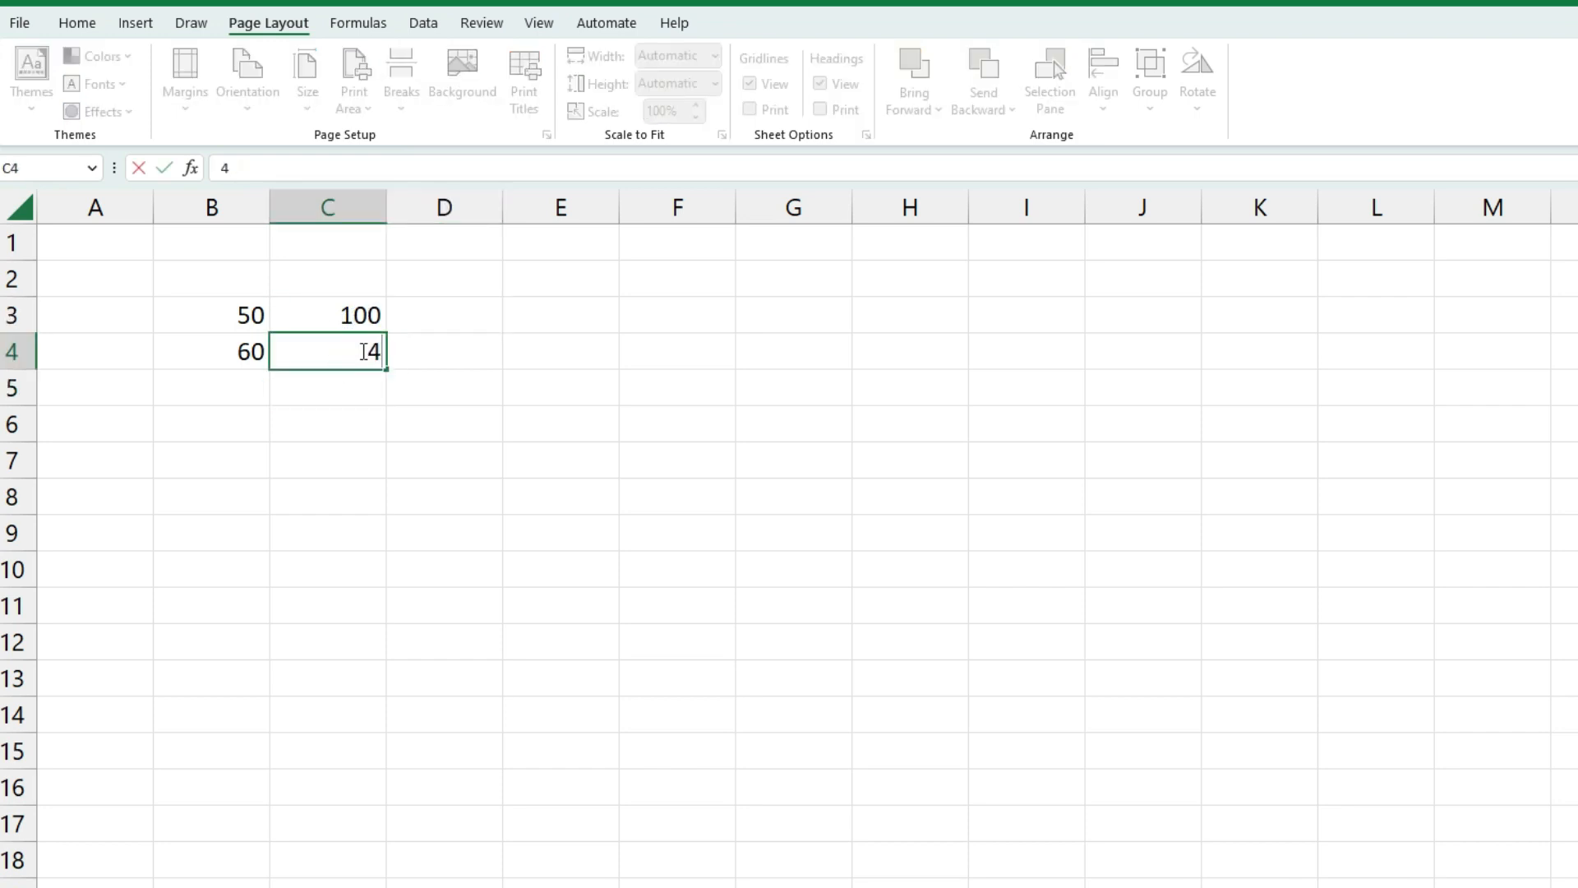
left_click(361, 389)
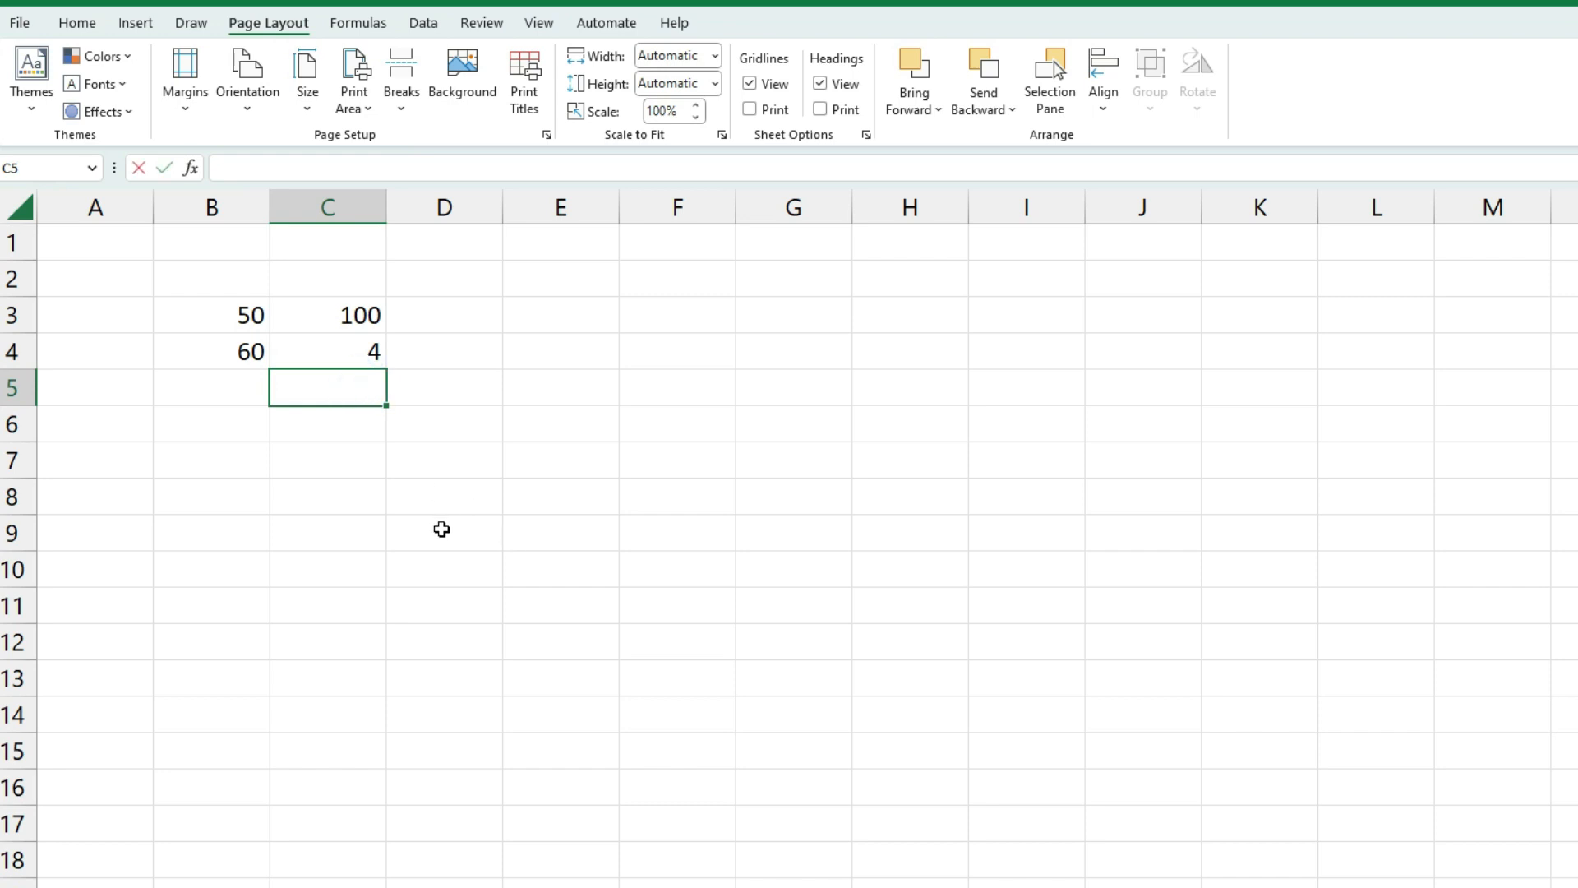
Enter =C3*C4 in C5 so it shows 400
type("=")
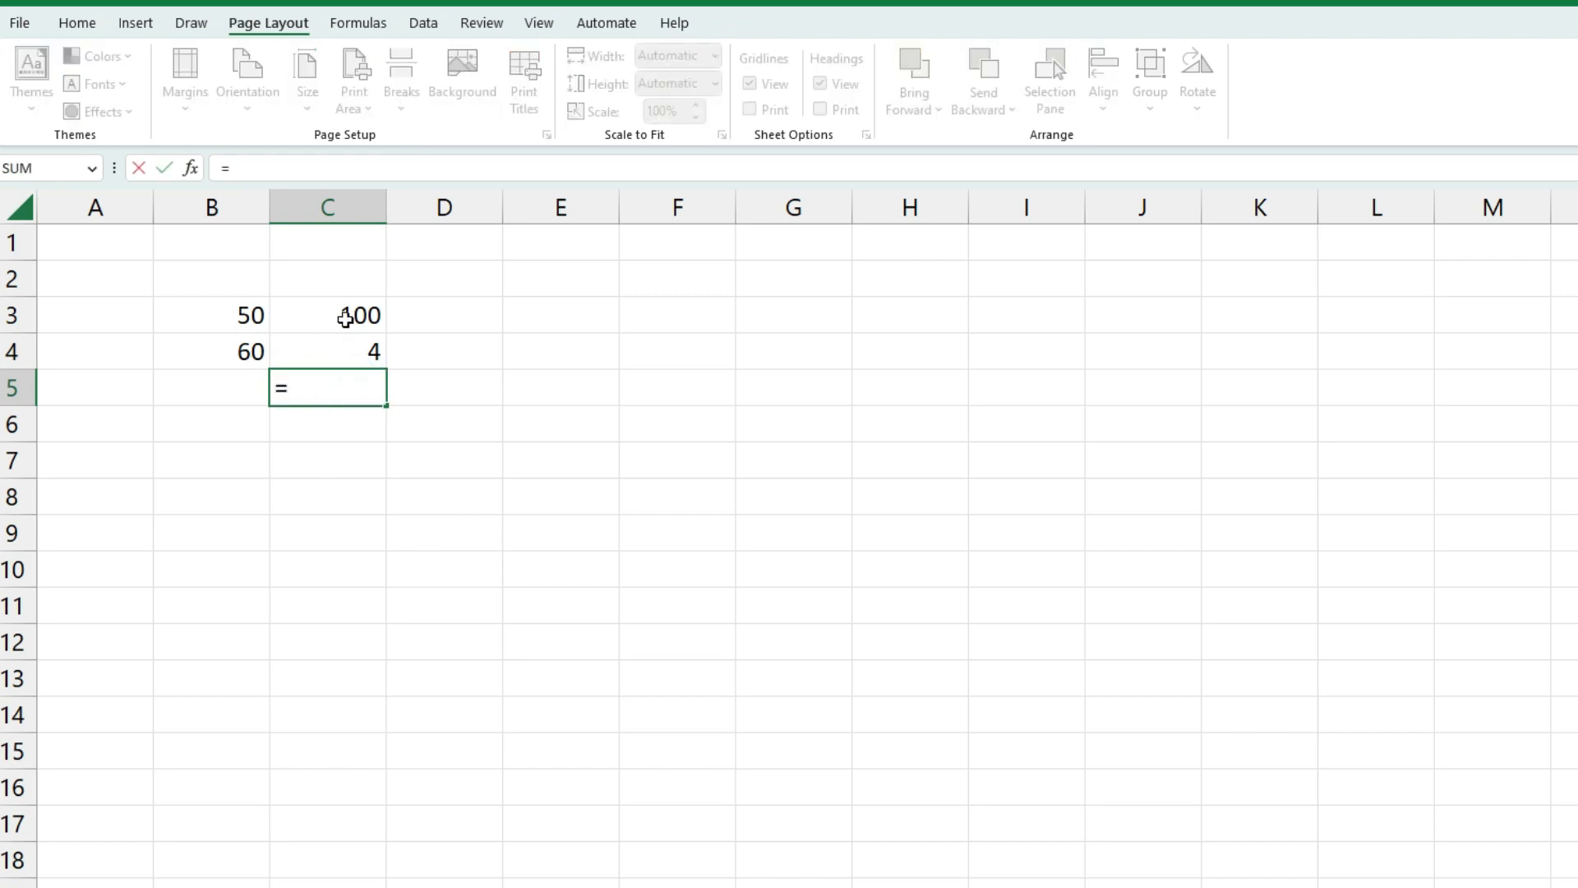
left_click(345, 319)
type("*")
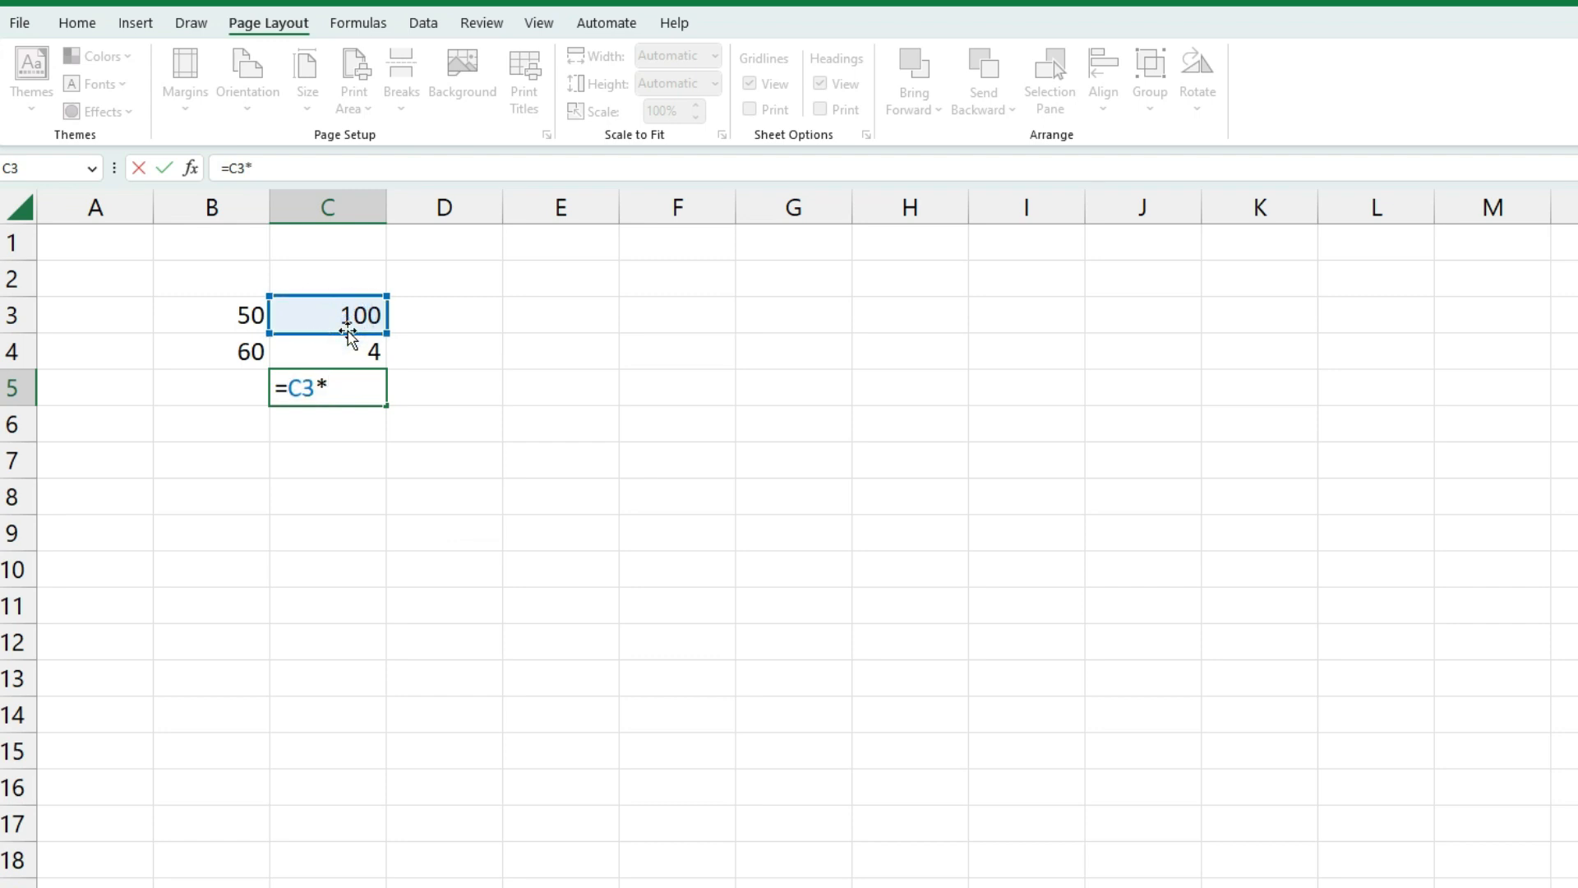
left_click(370, 349)
key("Return")
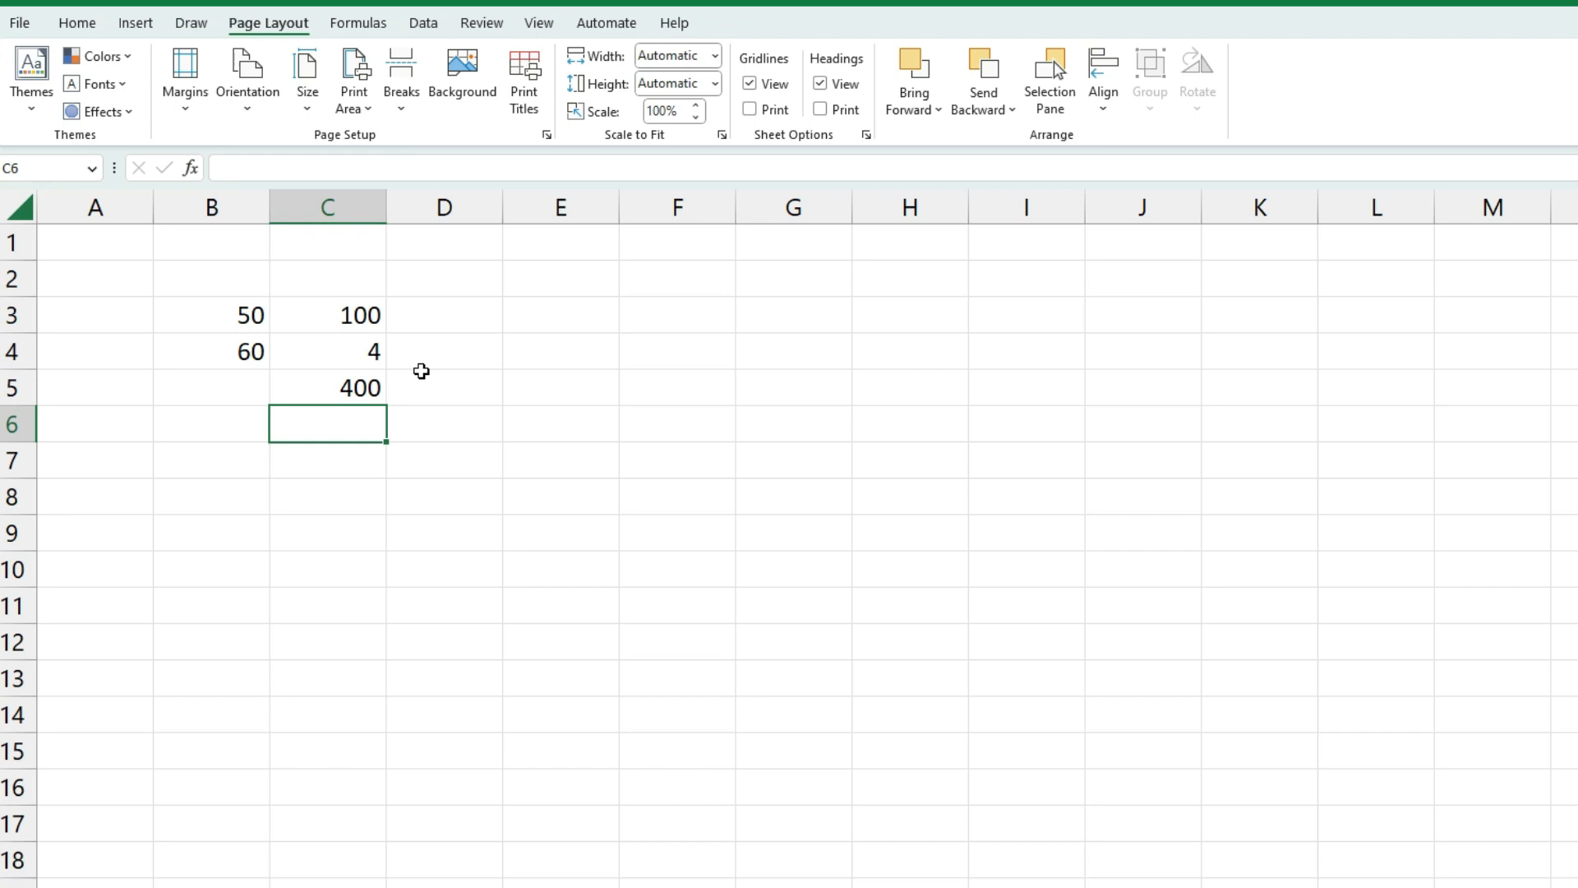
Enter 50, 20, 40, 80, 100 and 200 down E3:E8
left_click(239, 319)
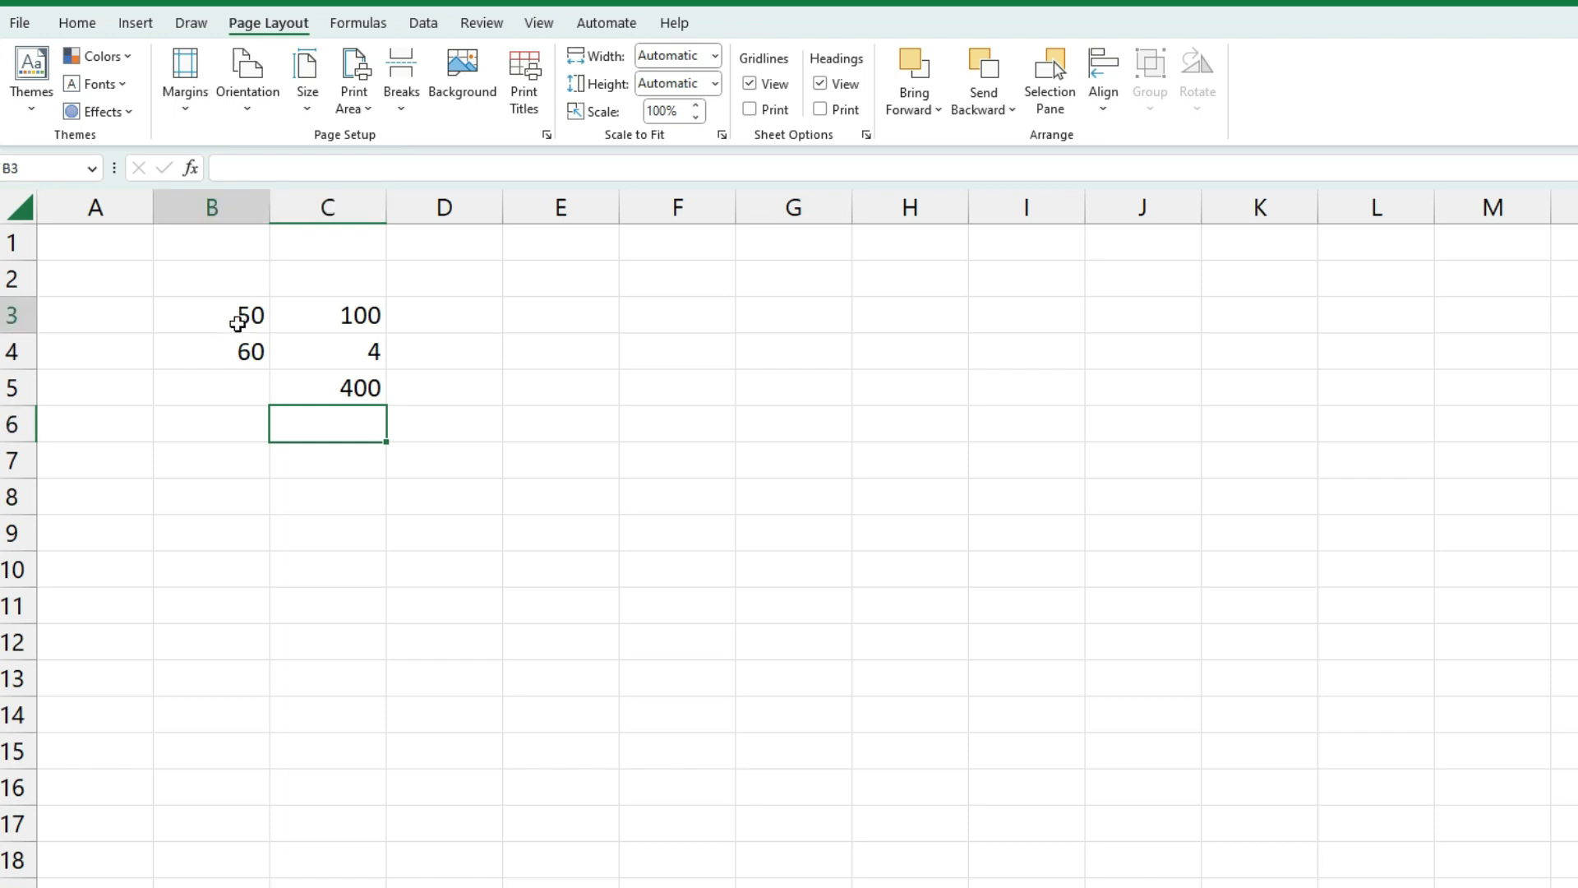
left_click(238, 349)
left_click(238, 349)
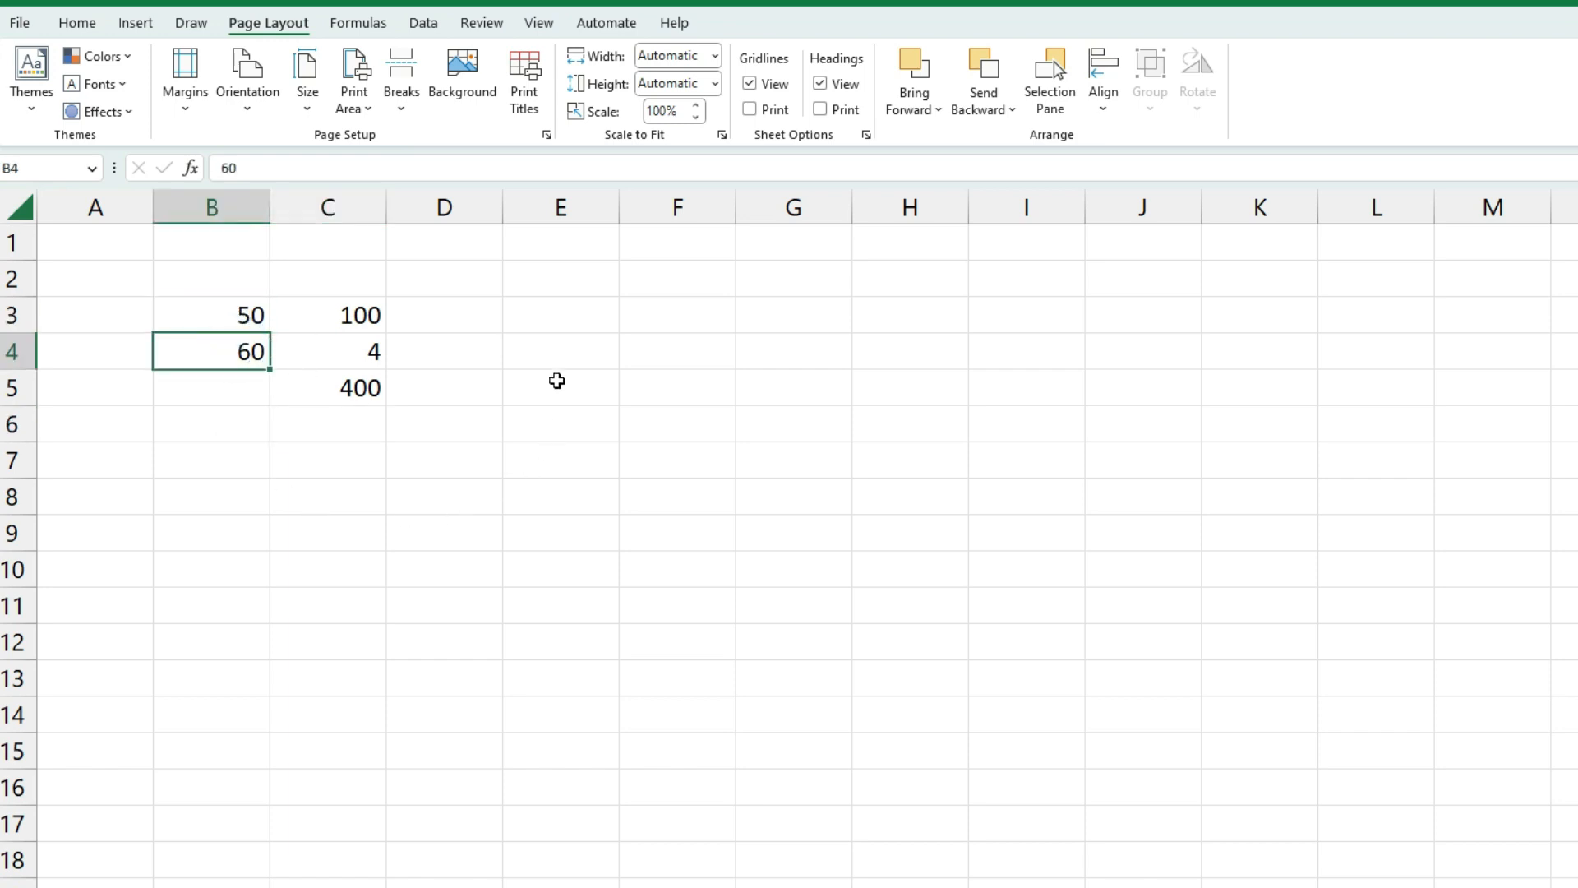
left_click(550, 322)
type("50")
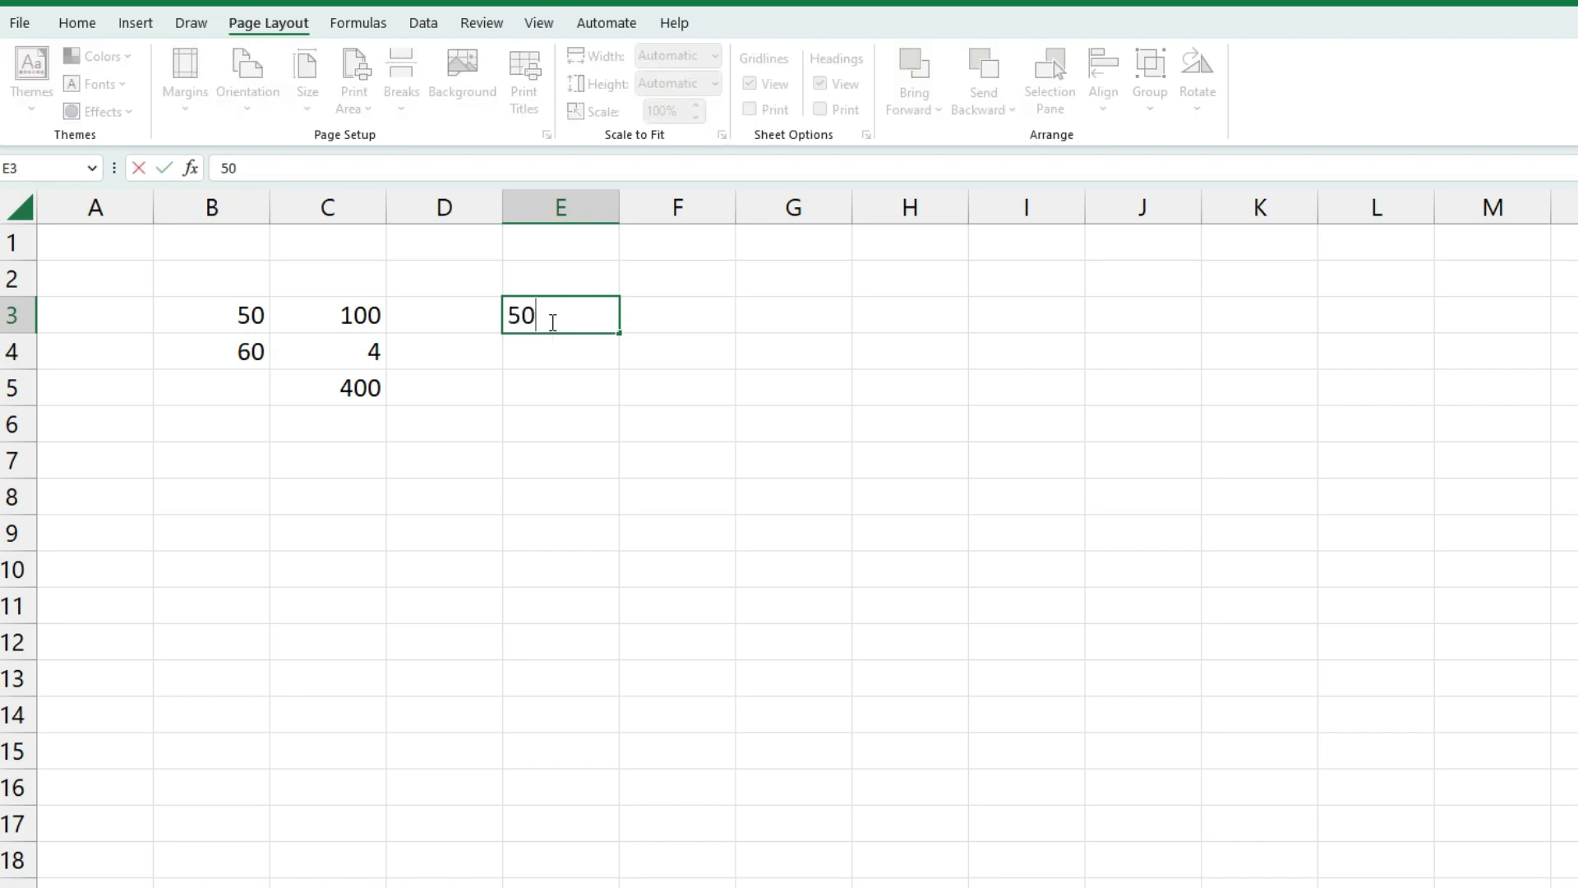
key("Return")
type("20")
key("Return")
type("40")
key("Return")
type("80")
key("Return")
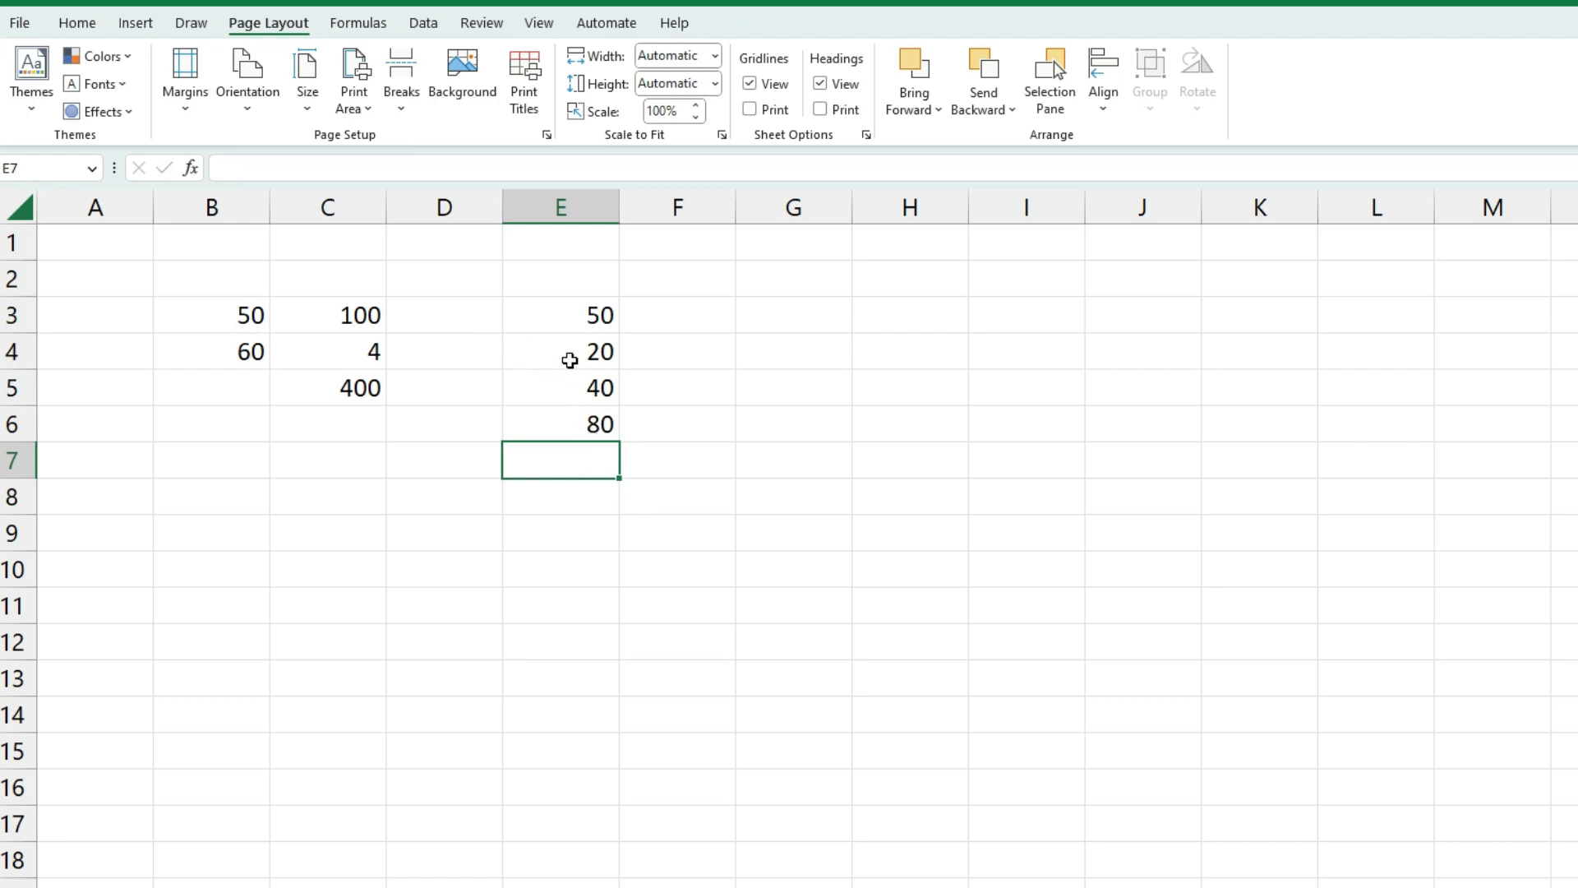
type("100")
key("Return")
type("2")
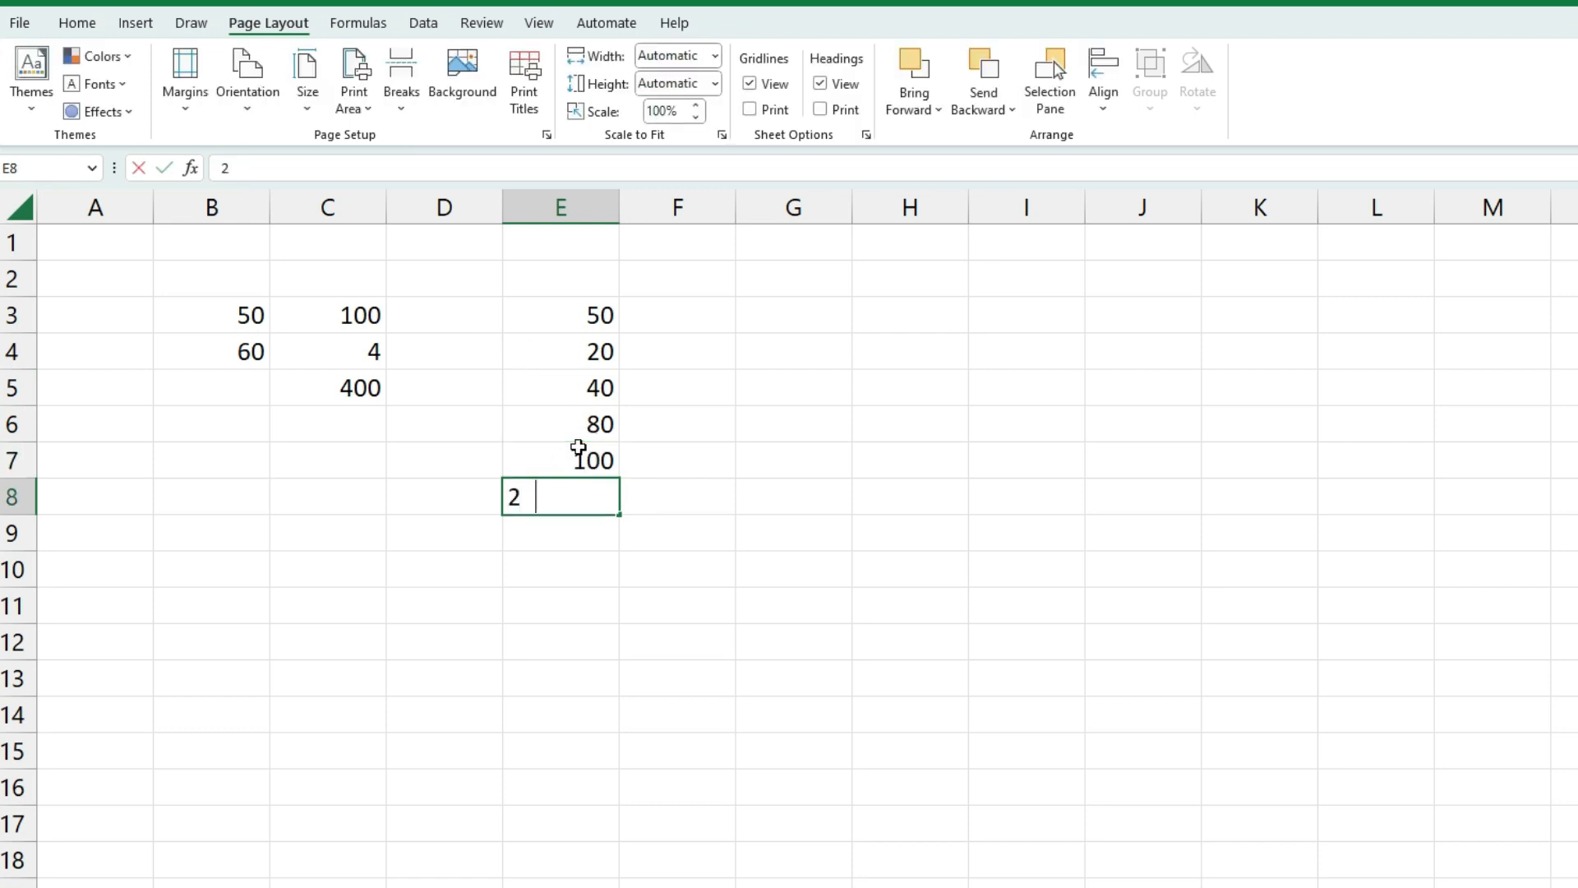
type("00")
key("Return")
Type the label Total in D9
left_click(461, 542)
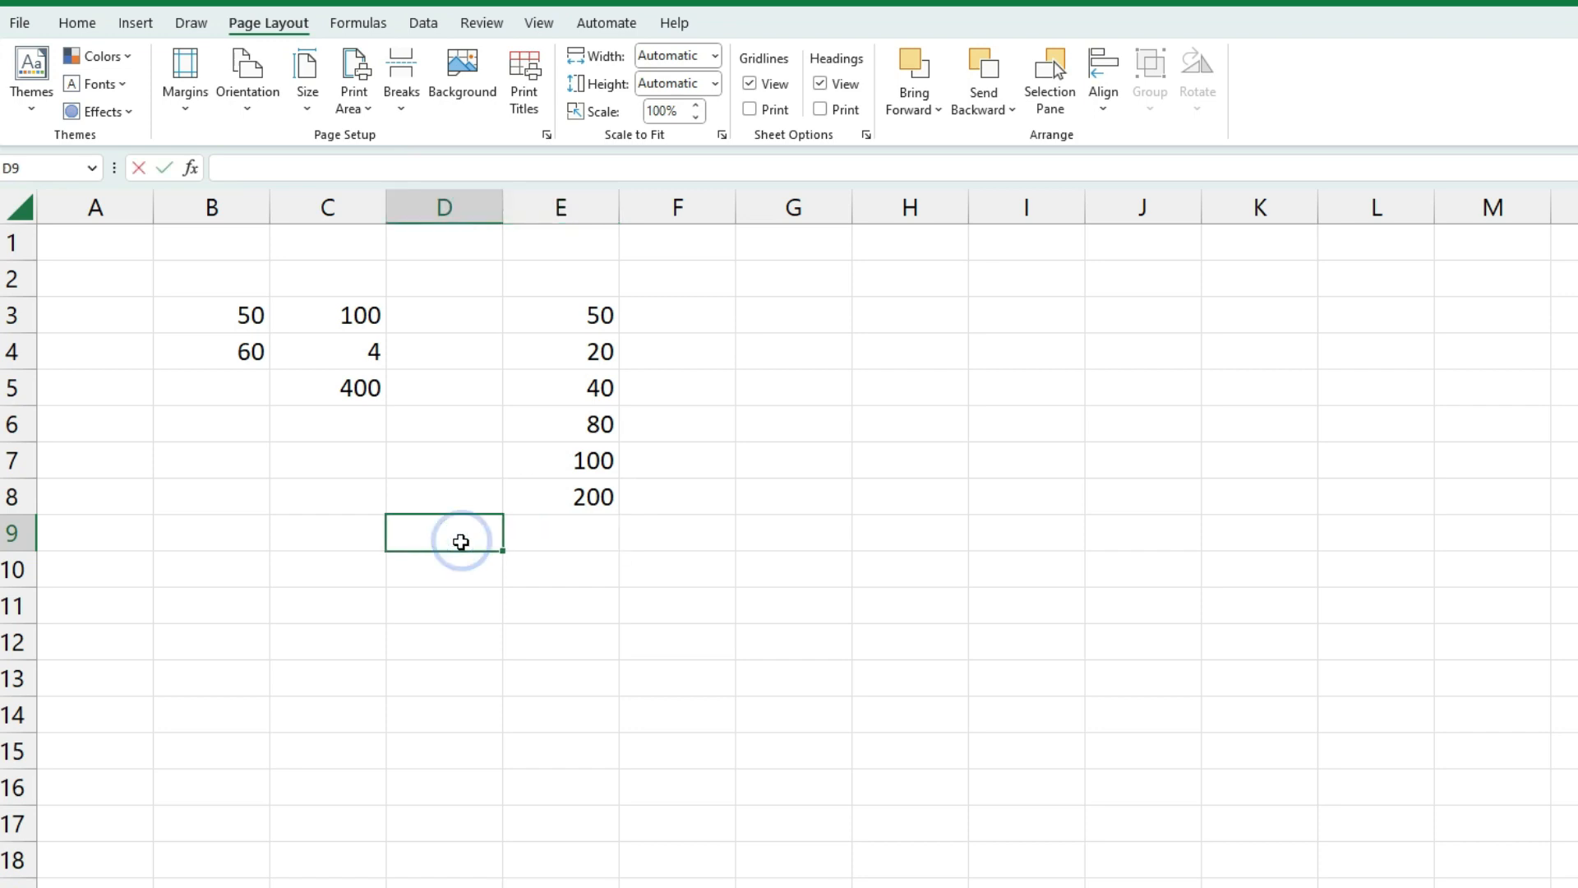
type("Total")
key("Tab")
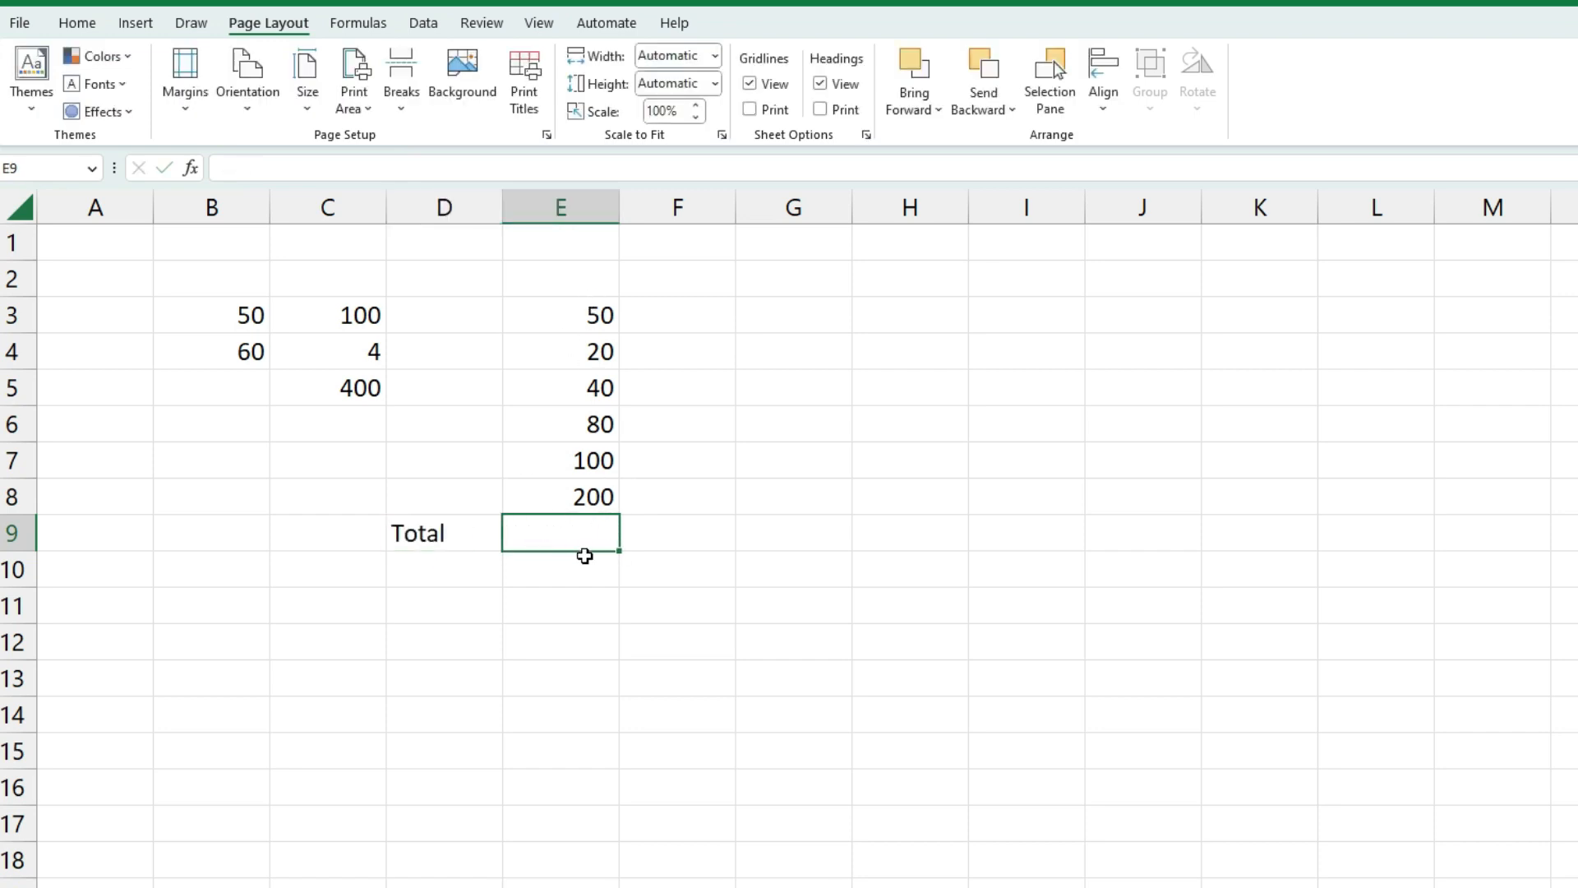
type("=")
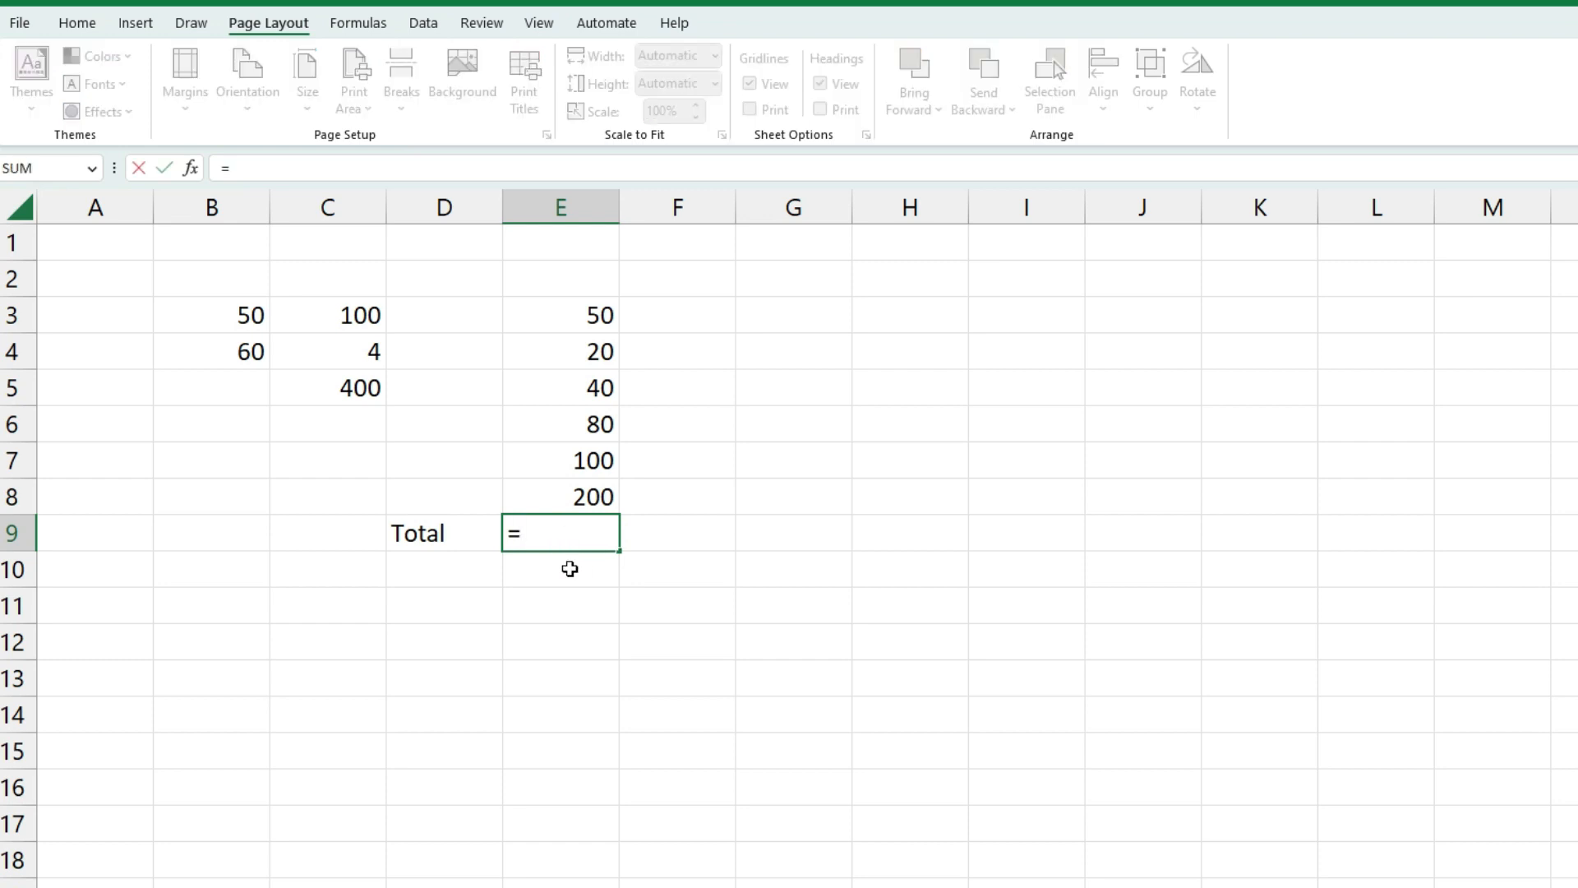
left_click(581, 314)
type("+")
left_click(540, 354)
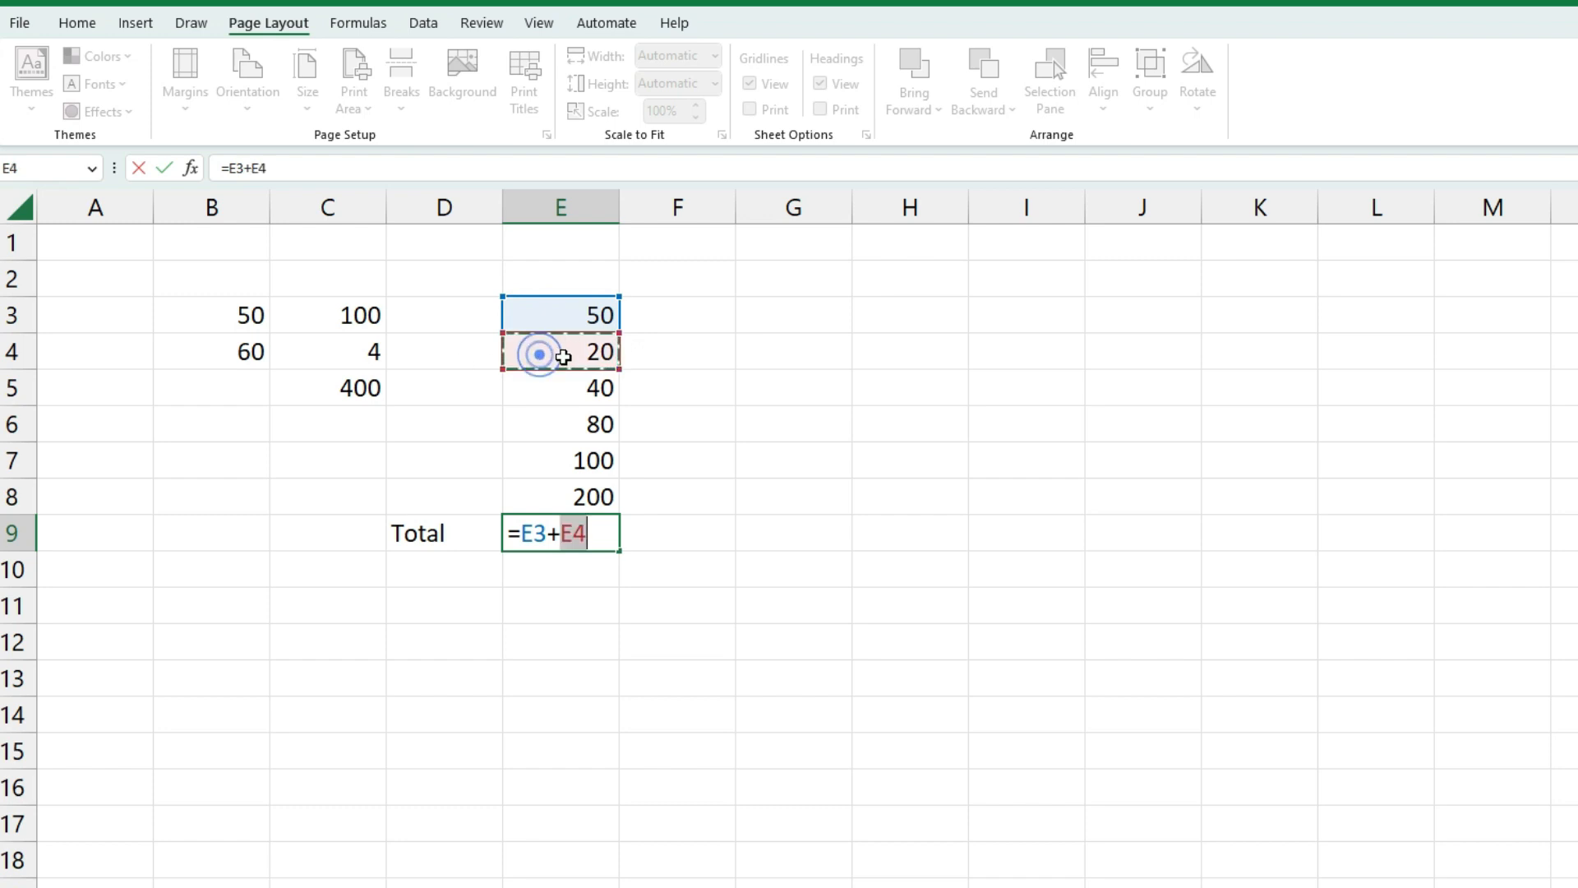
type("+")
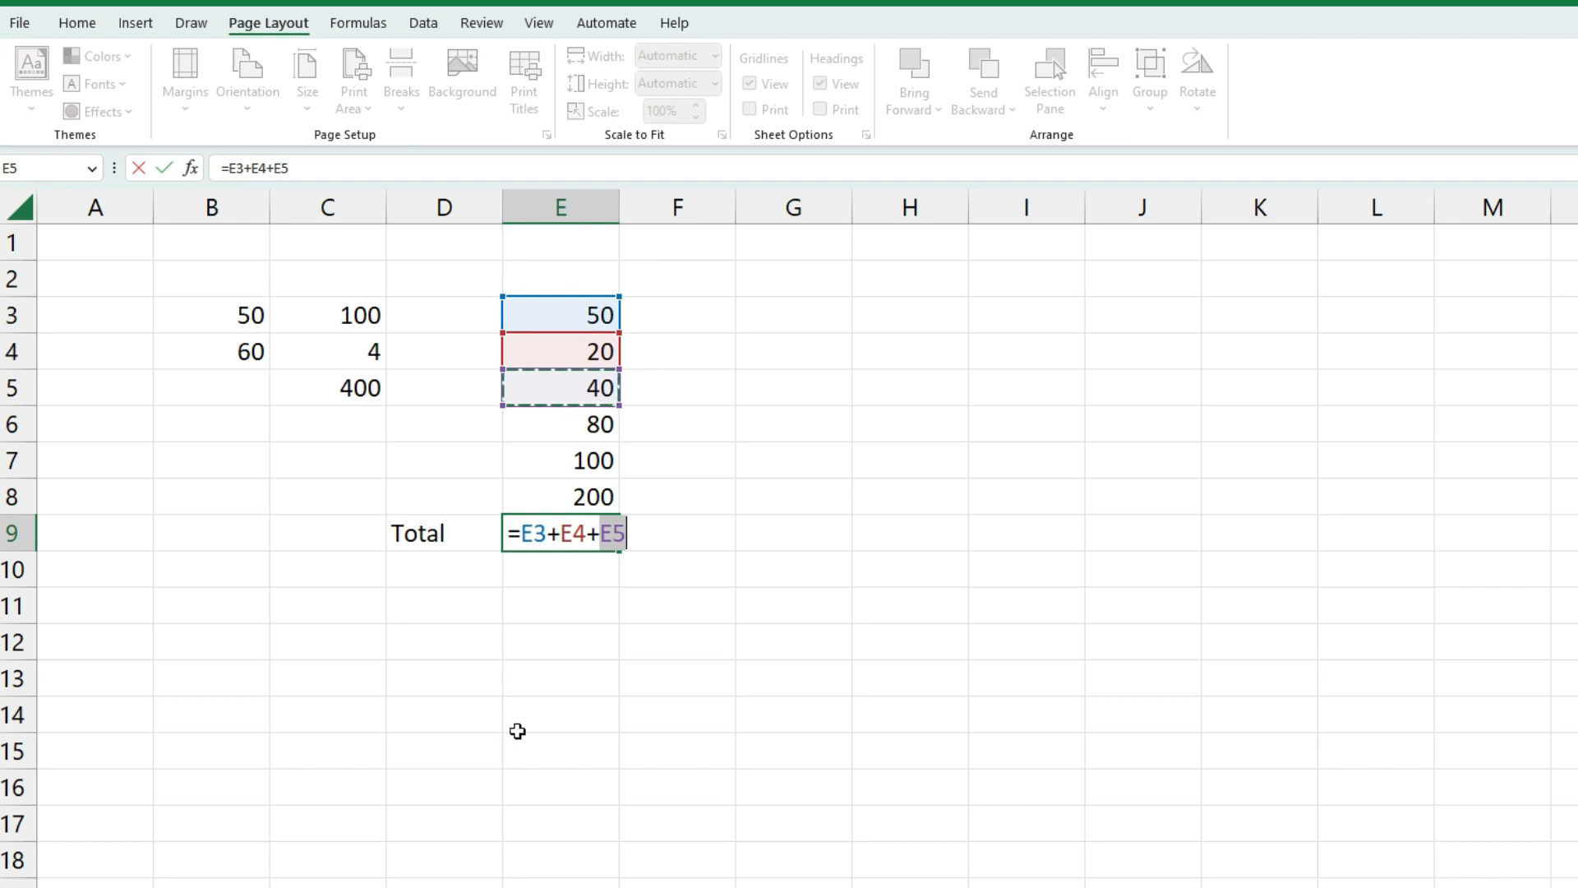
key("BackSpace")
key("Escape")
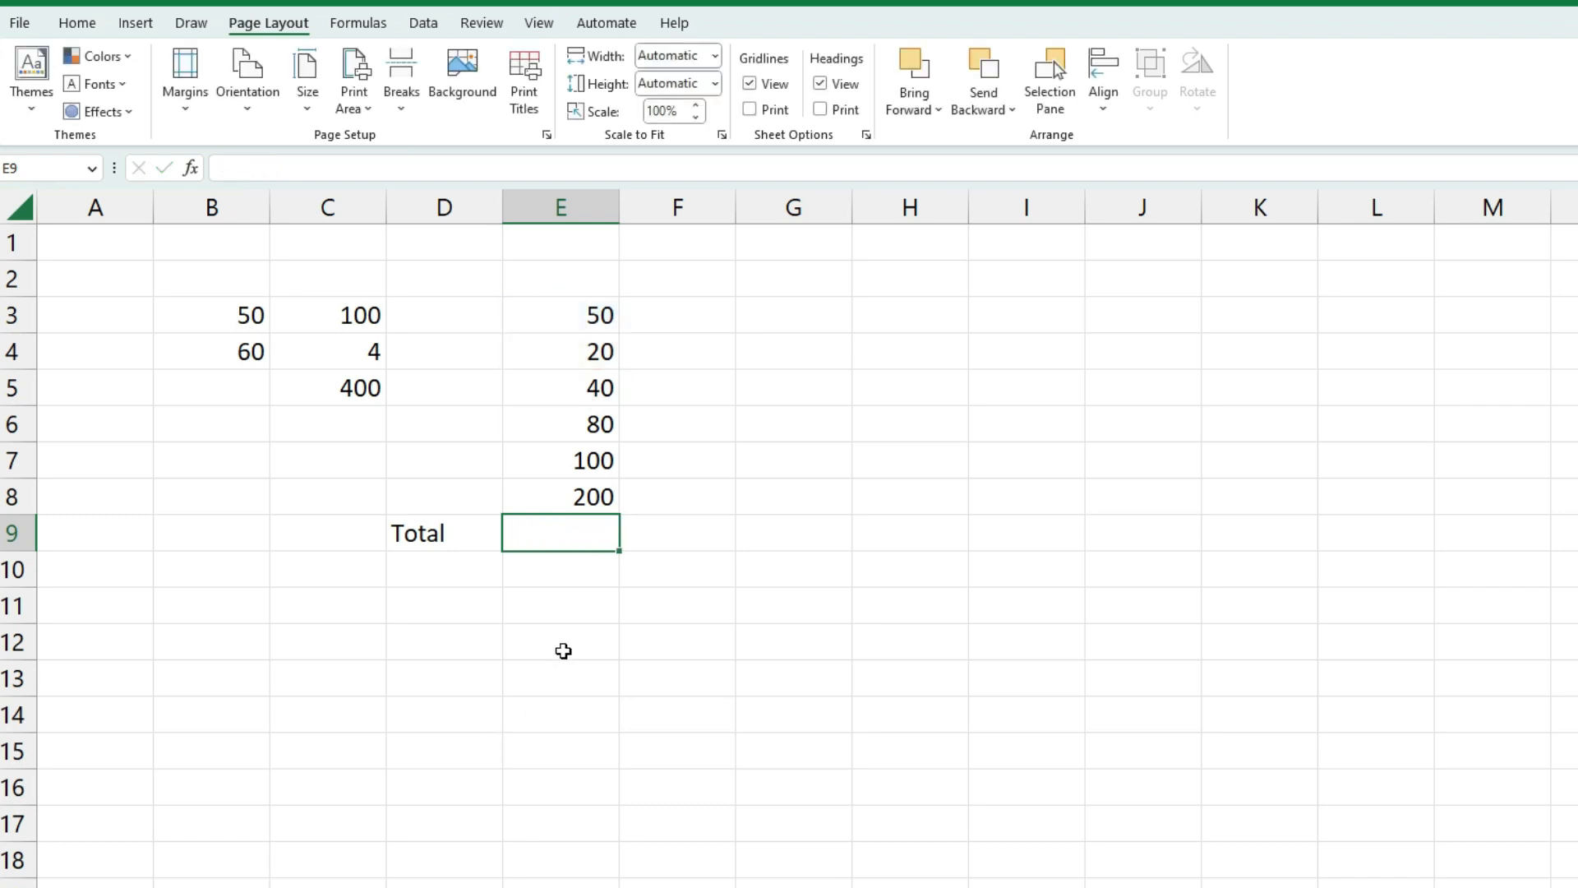
left_click(556, 644)
Enter =SUM(E3:E8) in E9 so the total shows 490
left_click(556, 540)
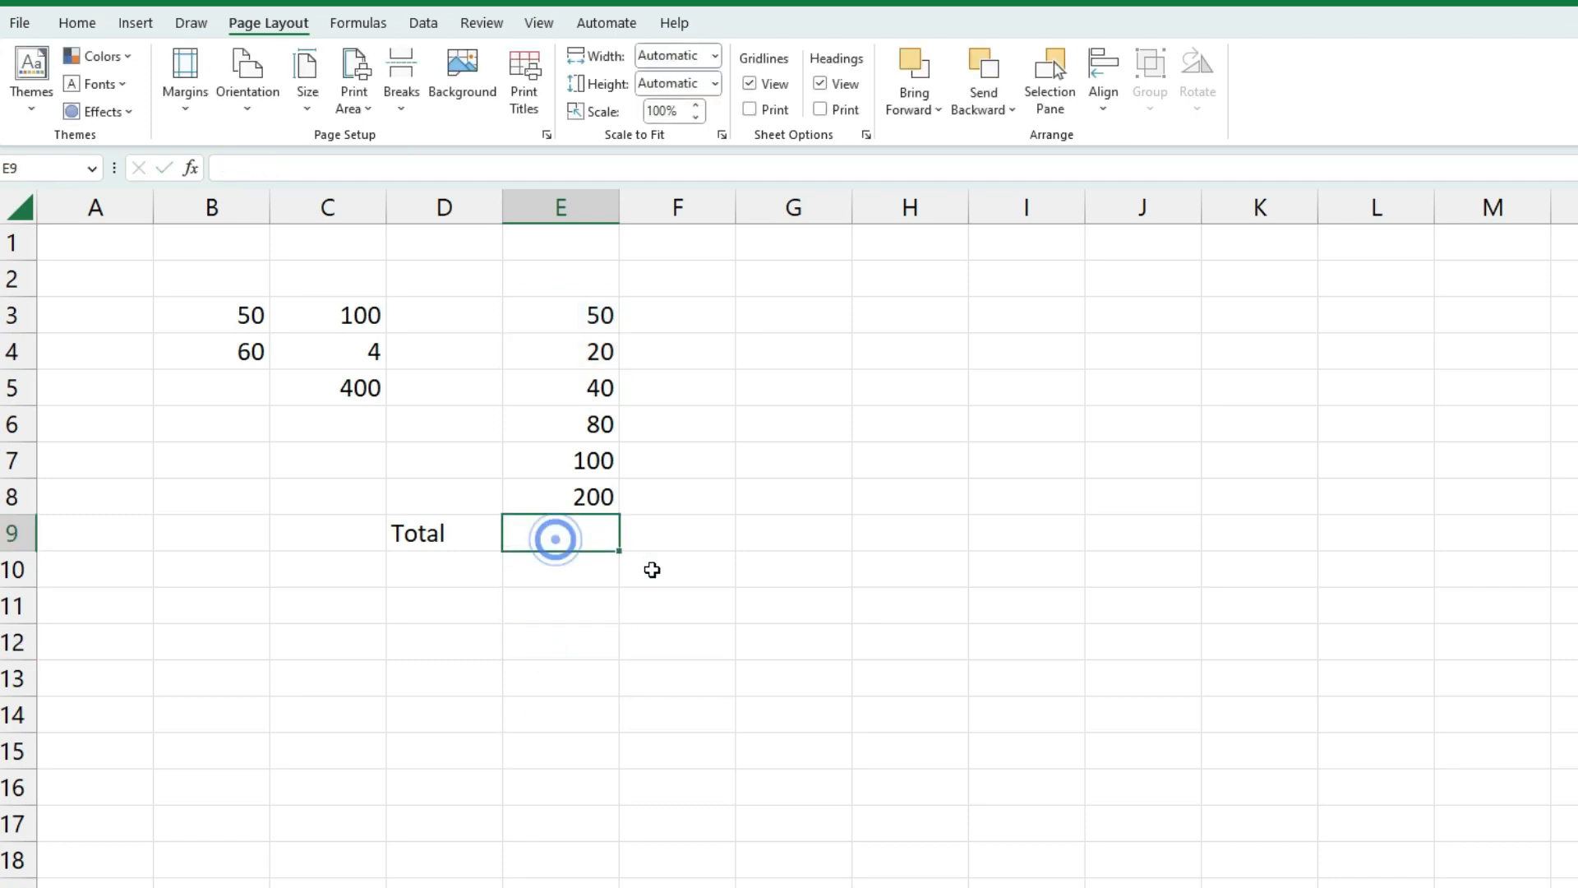
type("=")
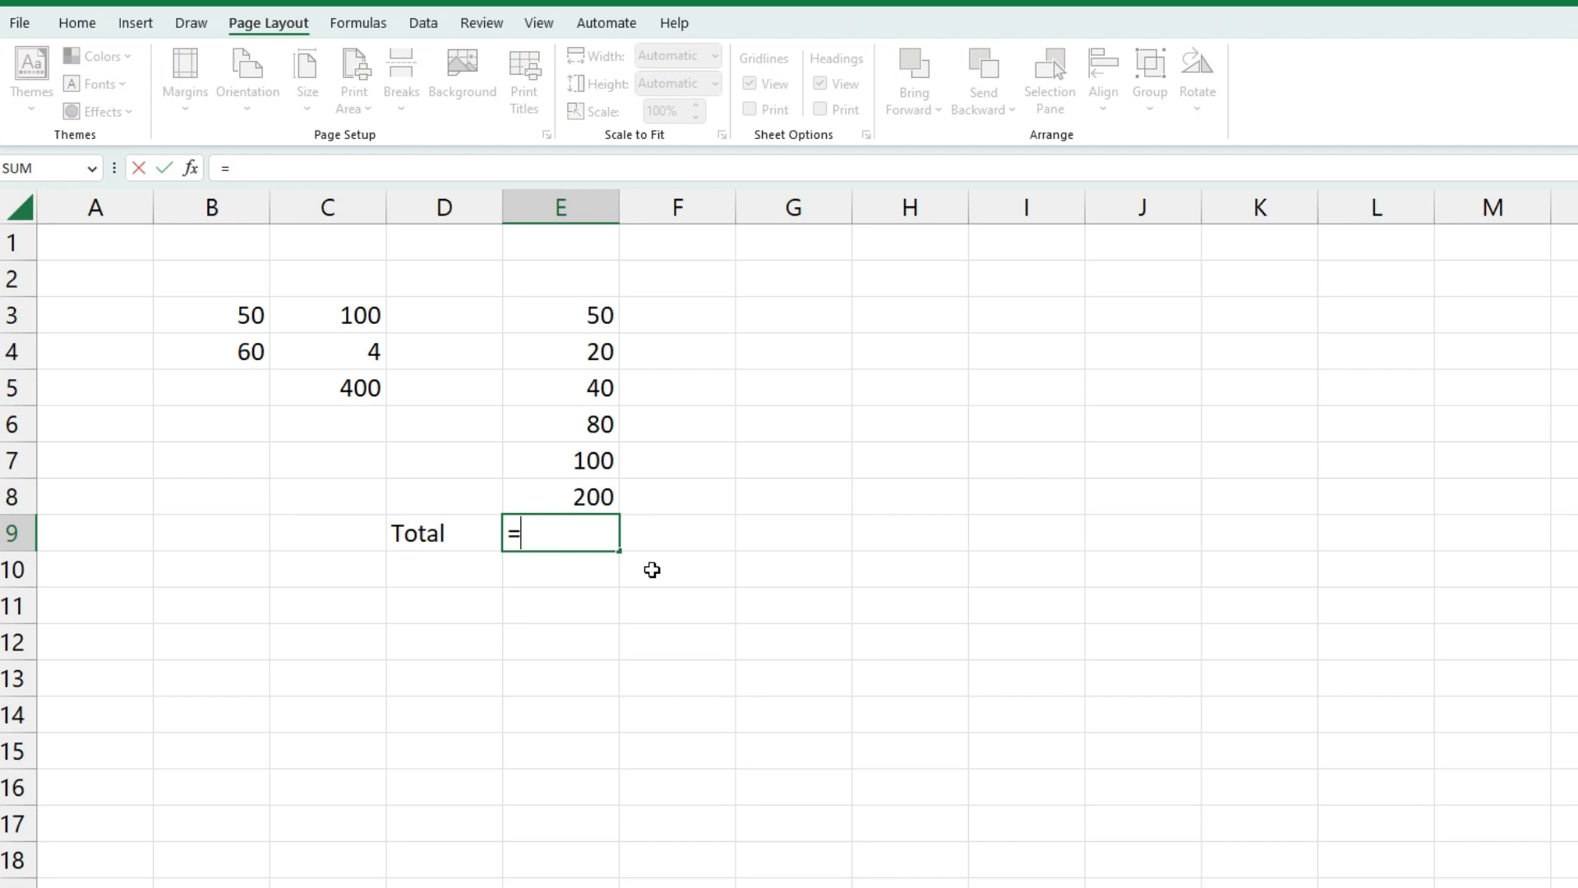
type("sum")
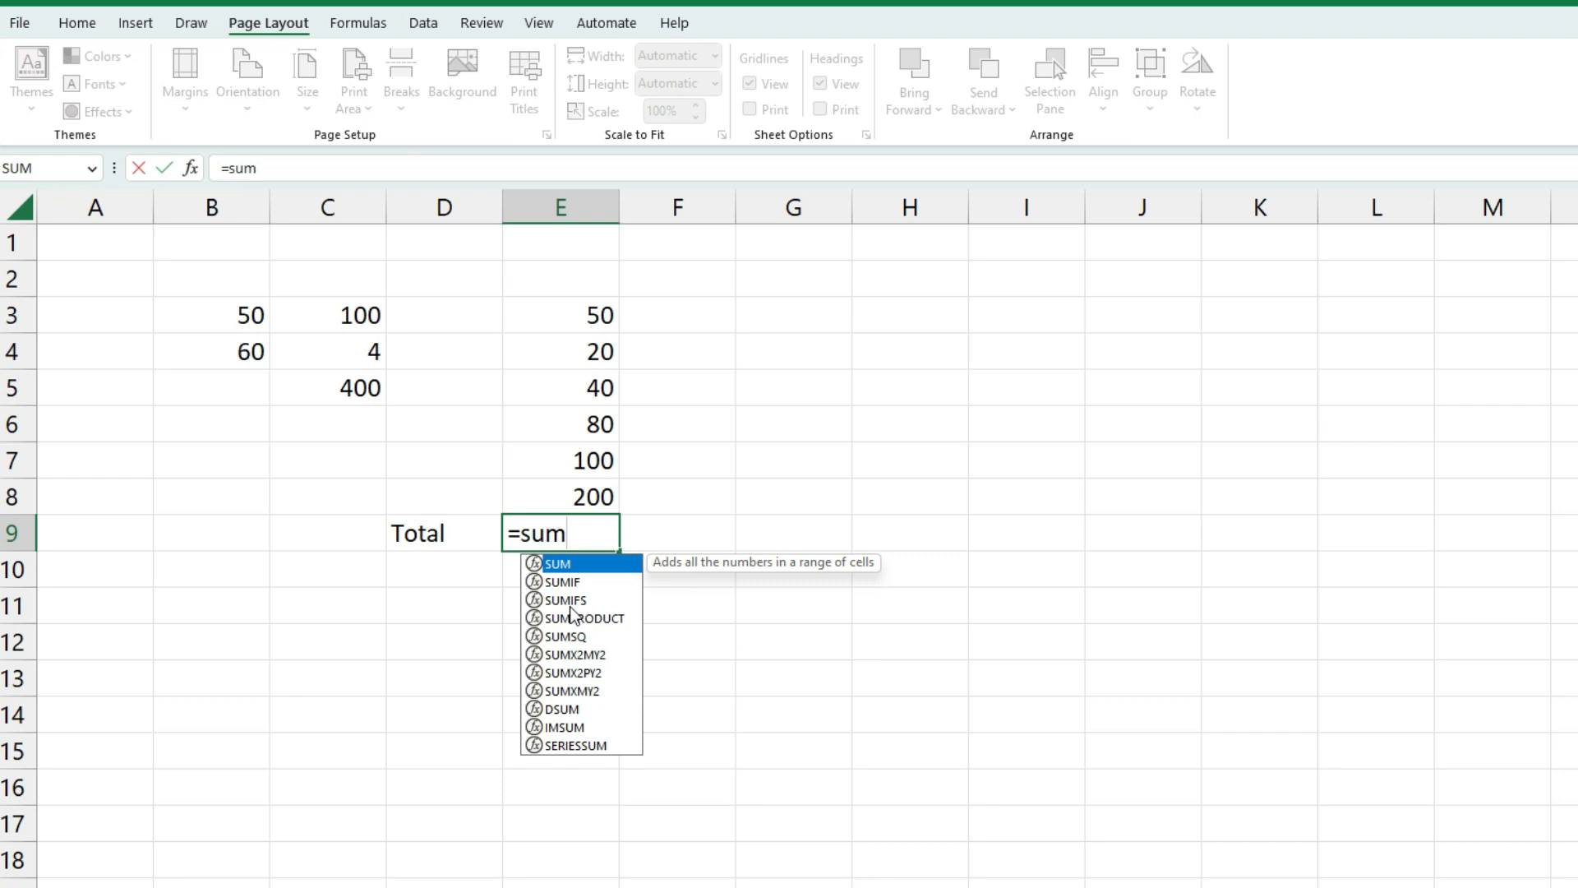
key("Tab")
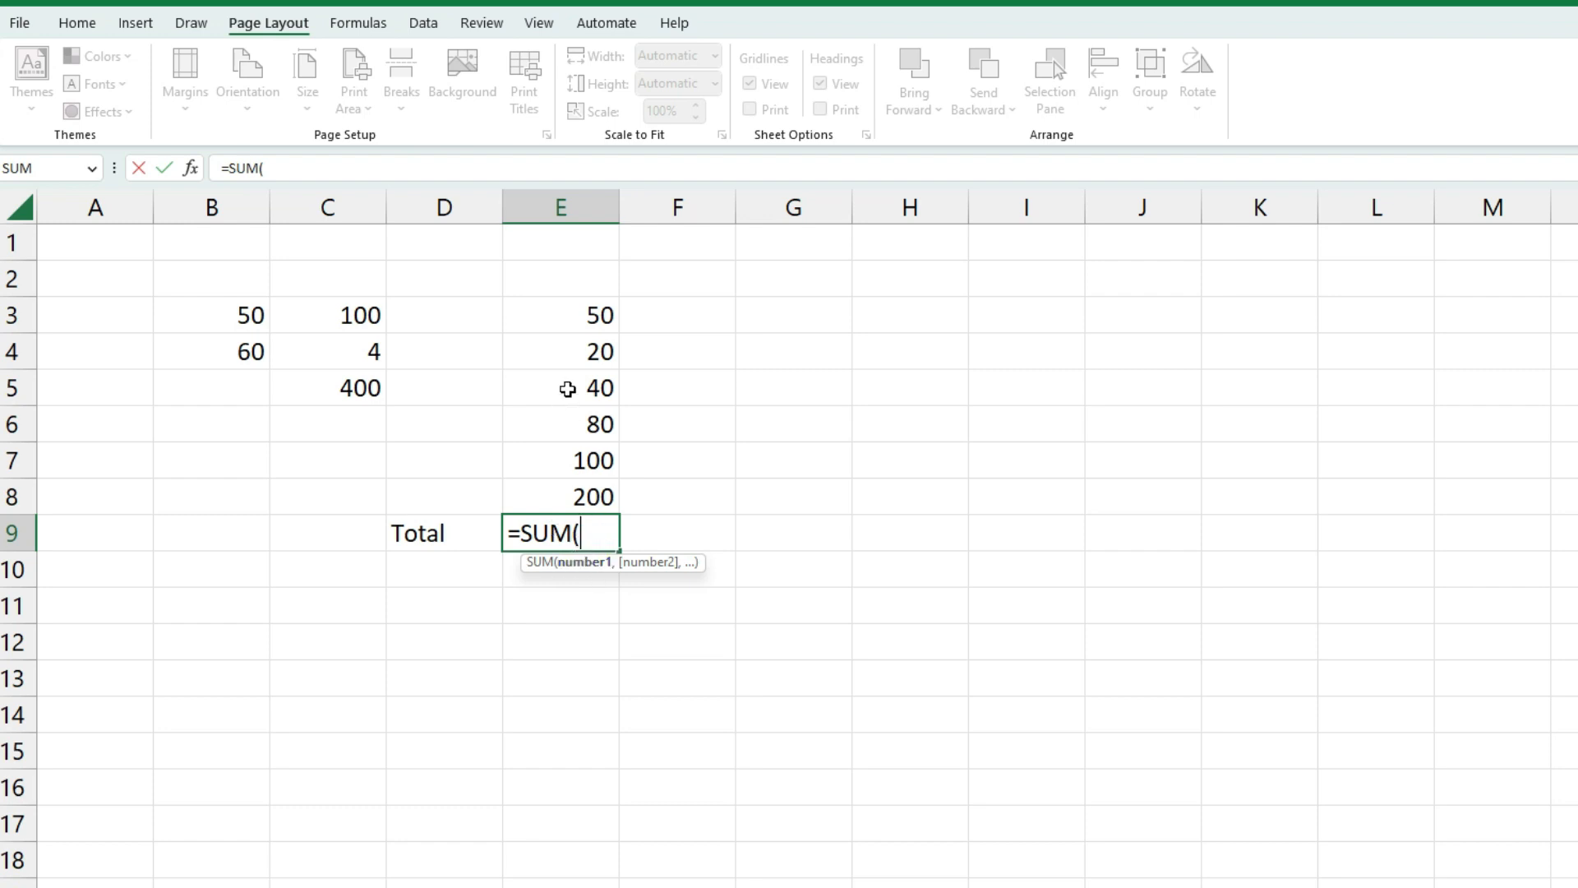
left_click(581, 316)
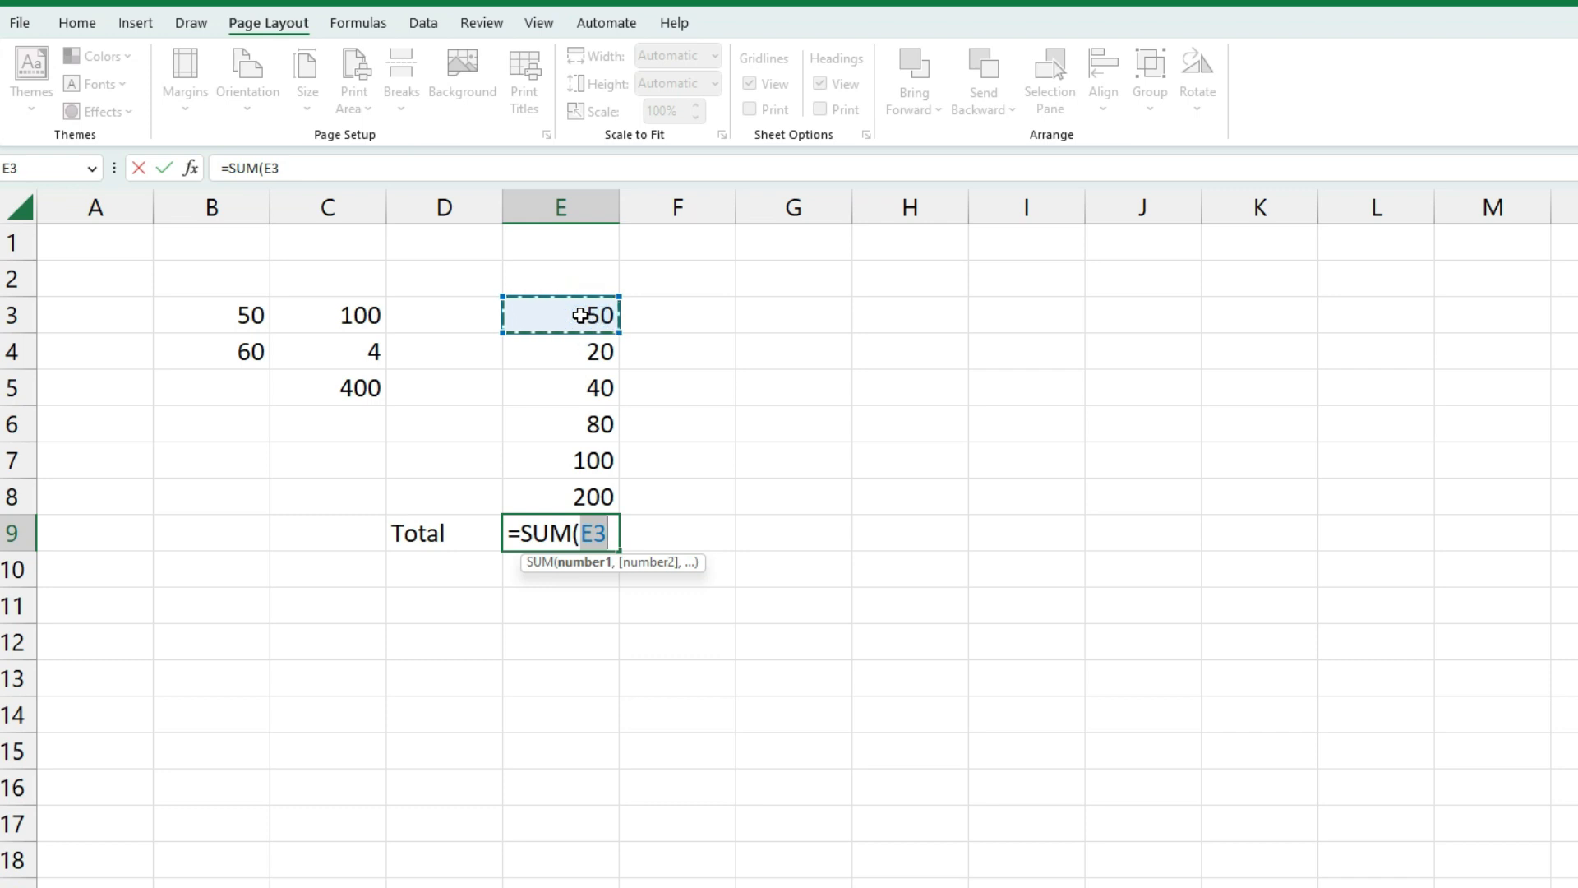
type(":")
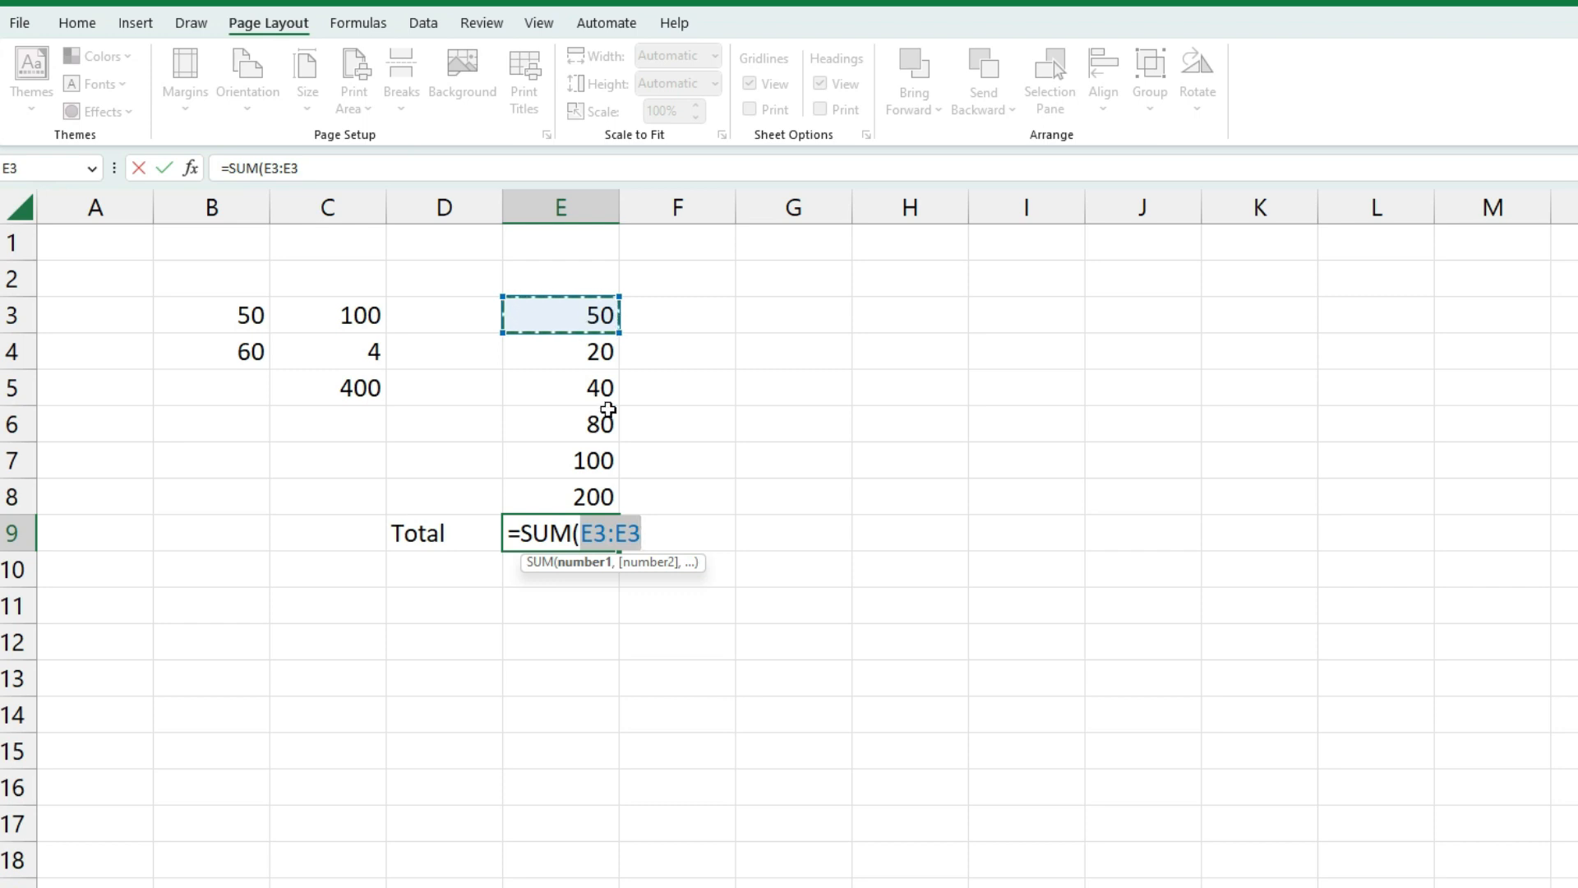
left_click(572, 496, "shift")
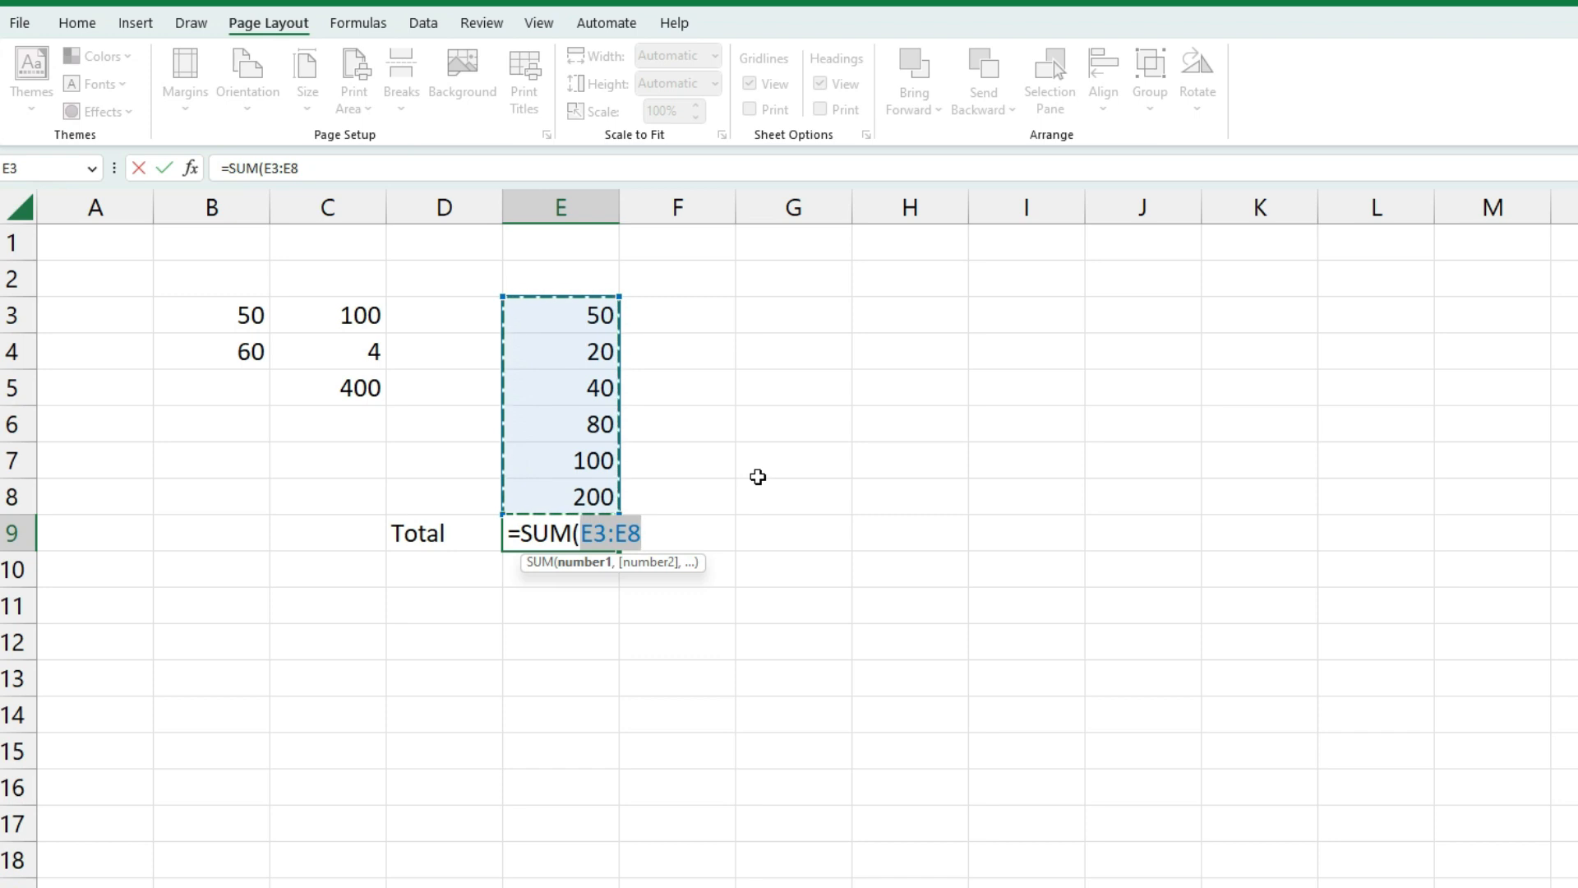
type(")")
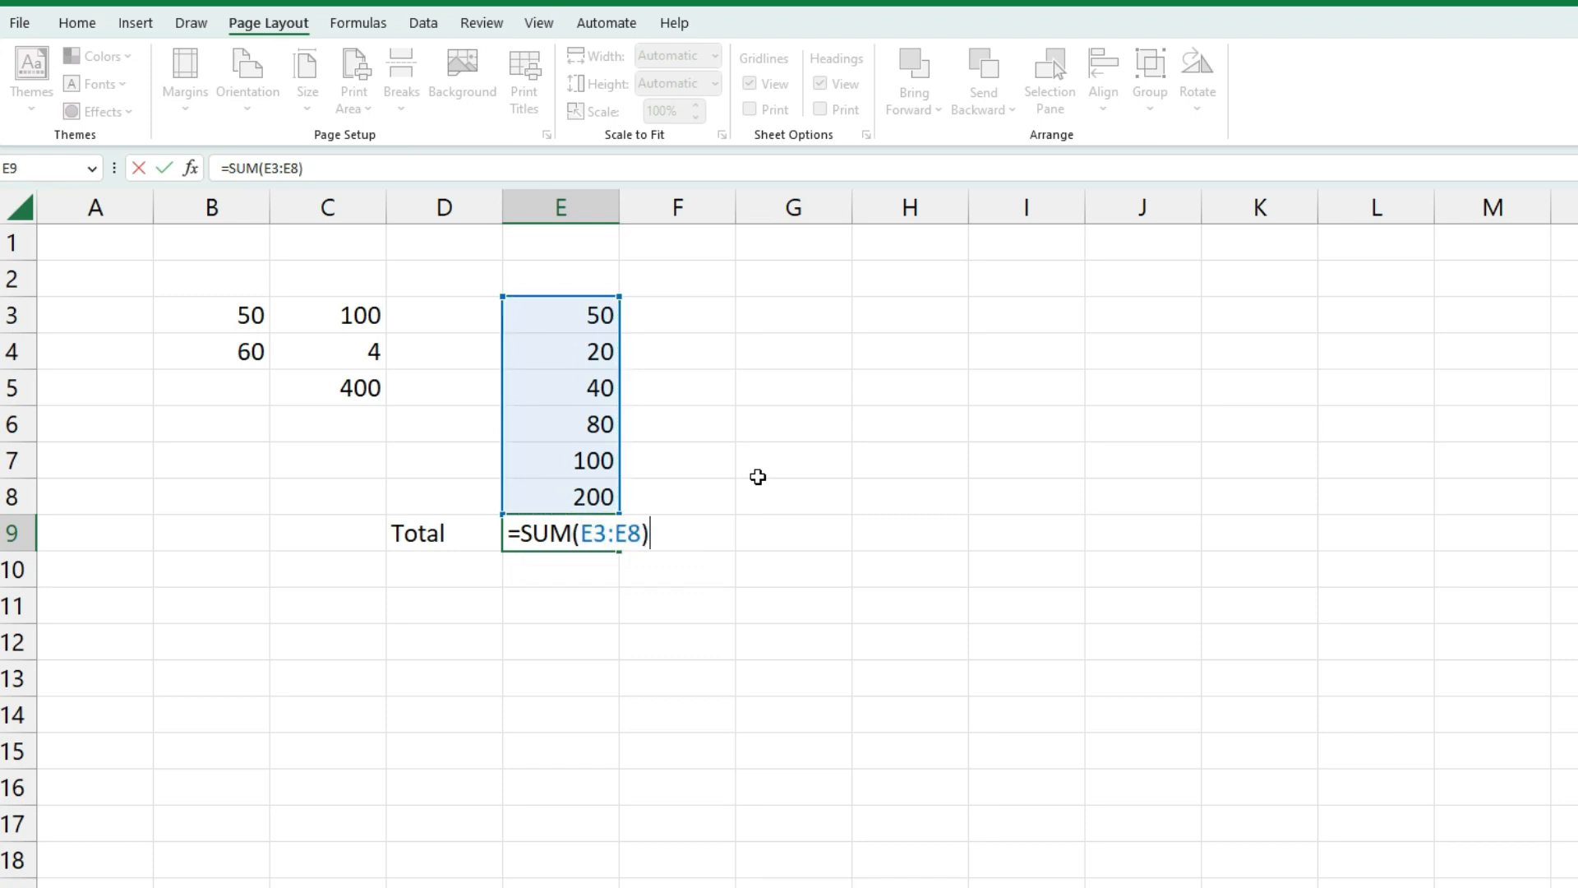
key("Return")
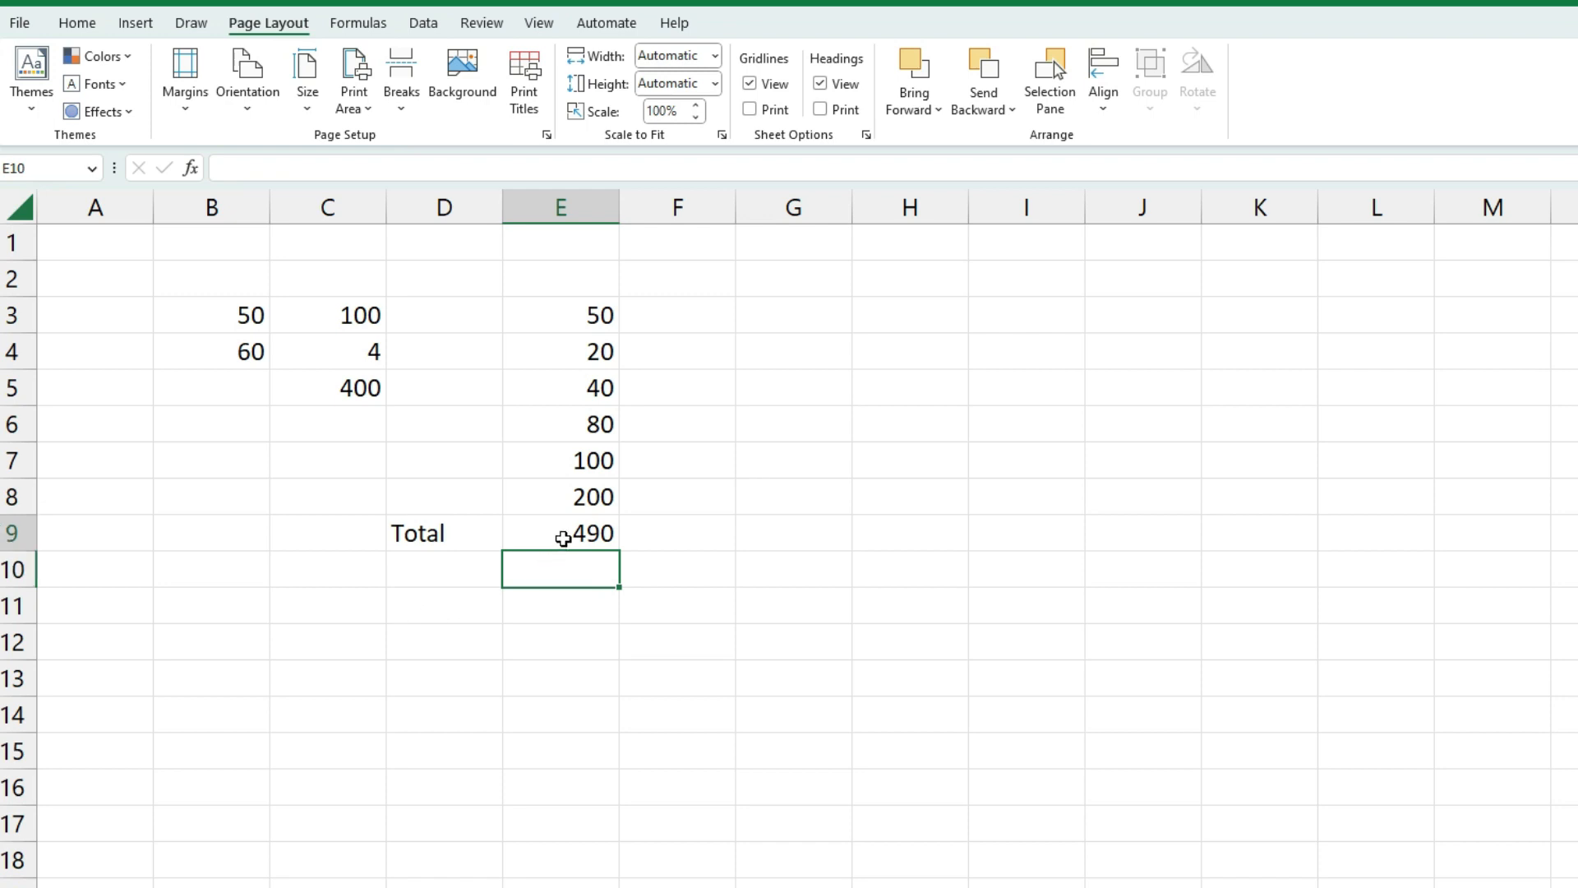
left_click(561, 537)
Clear the 490 total from E9, keeping the Total label in D9
left_click_drag(600, 312, 595, 491)
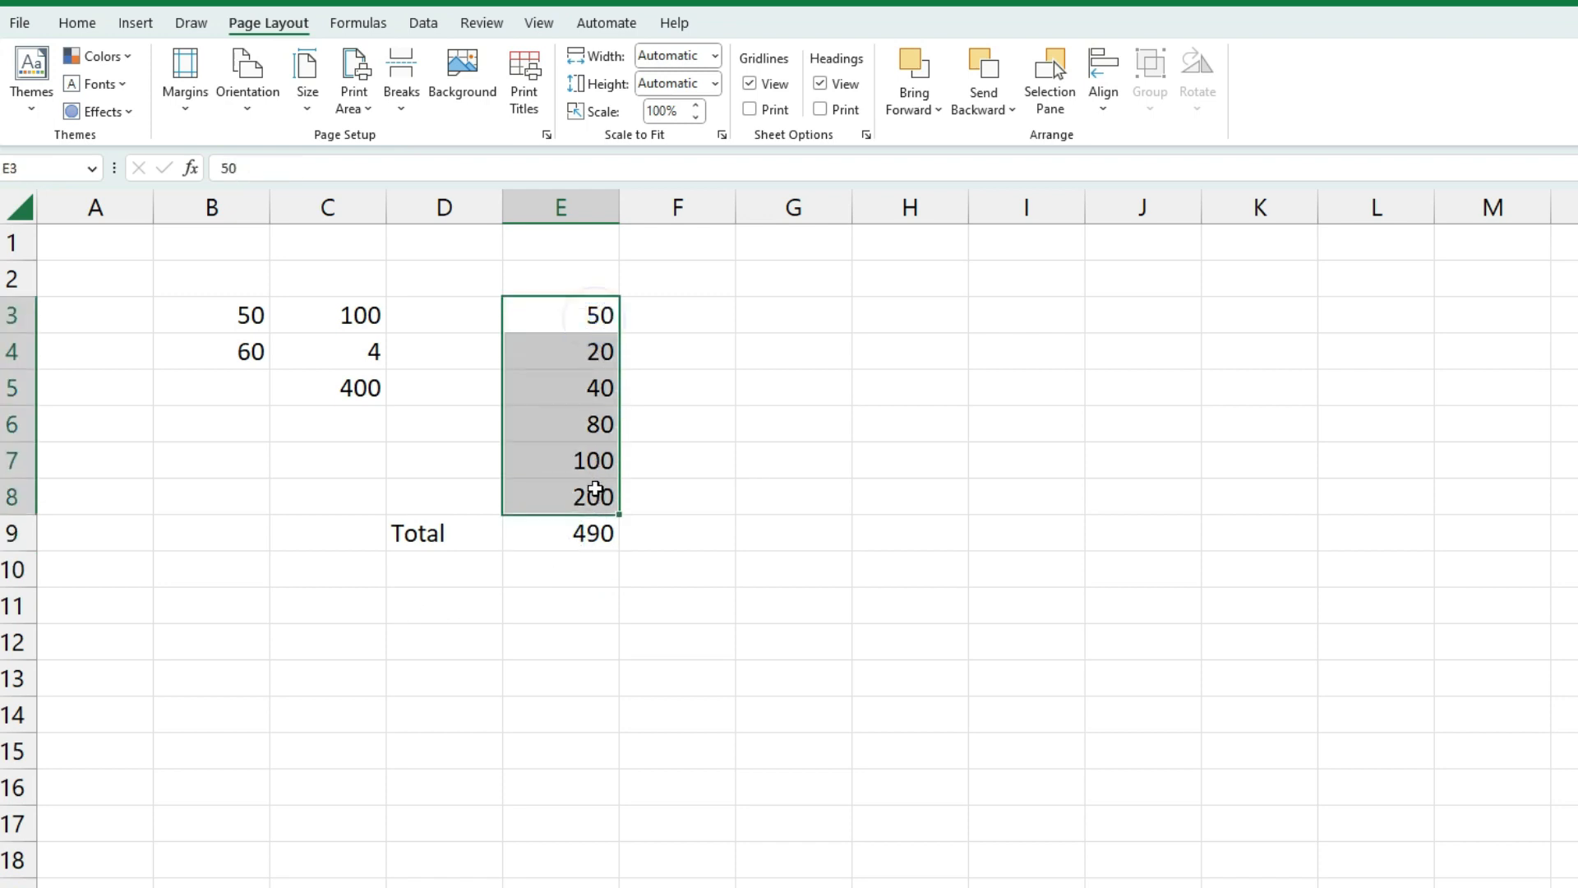
left_click(593, 534)
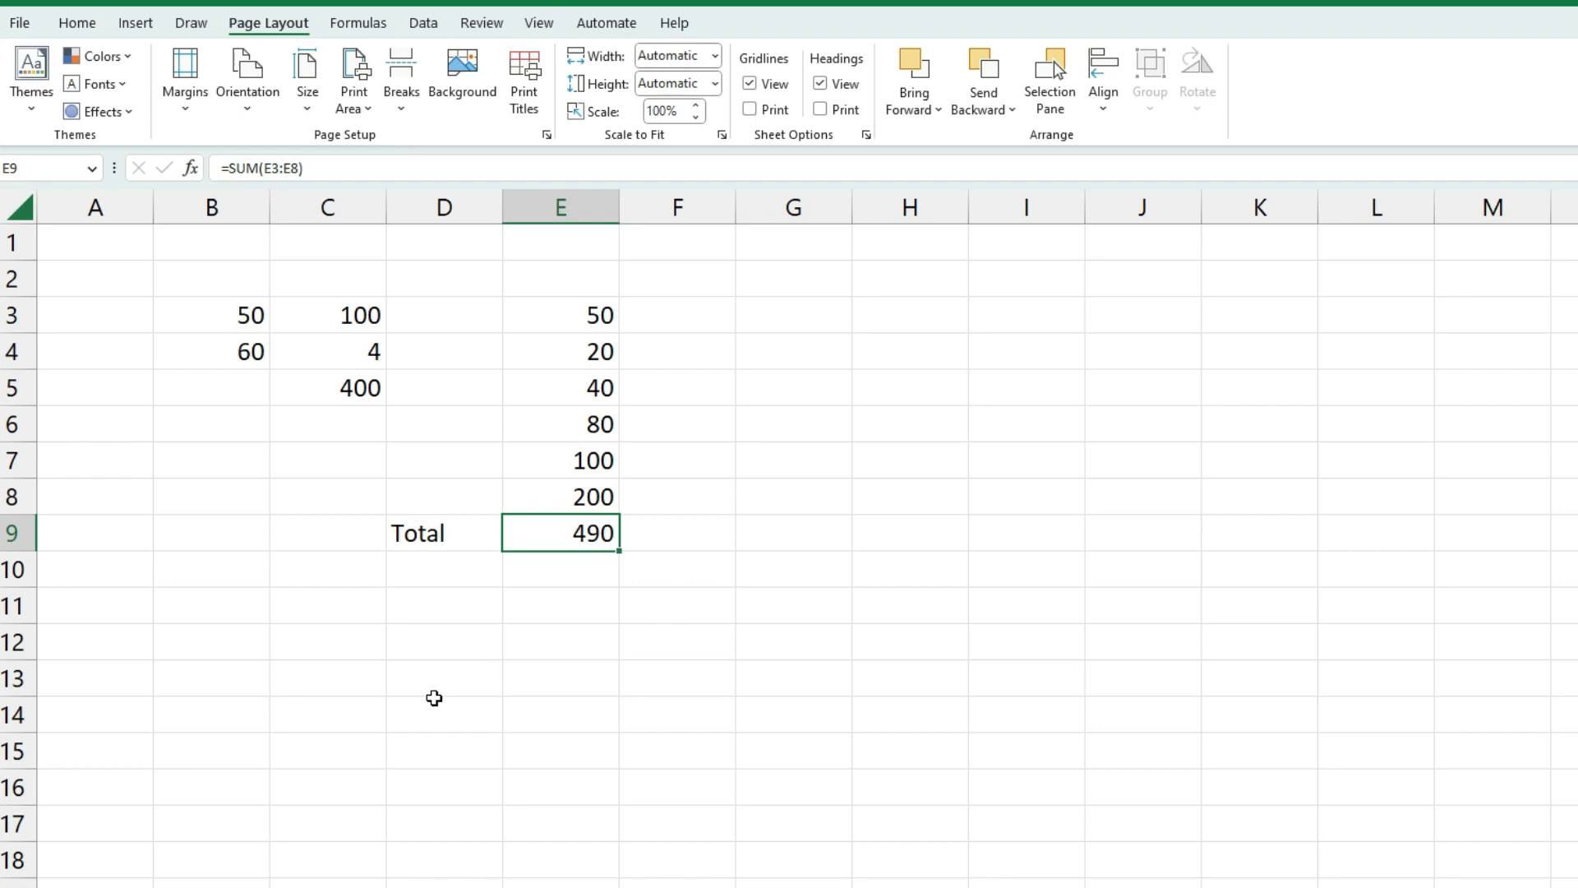
left_click(644, 535)
left_click(600, 536)
key("Delete")
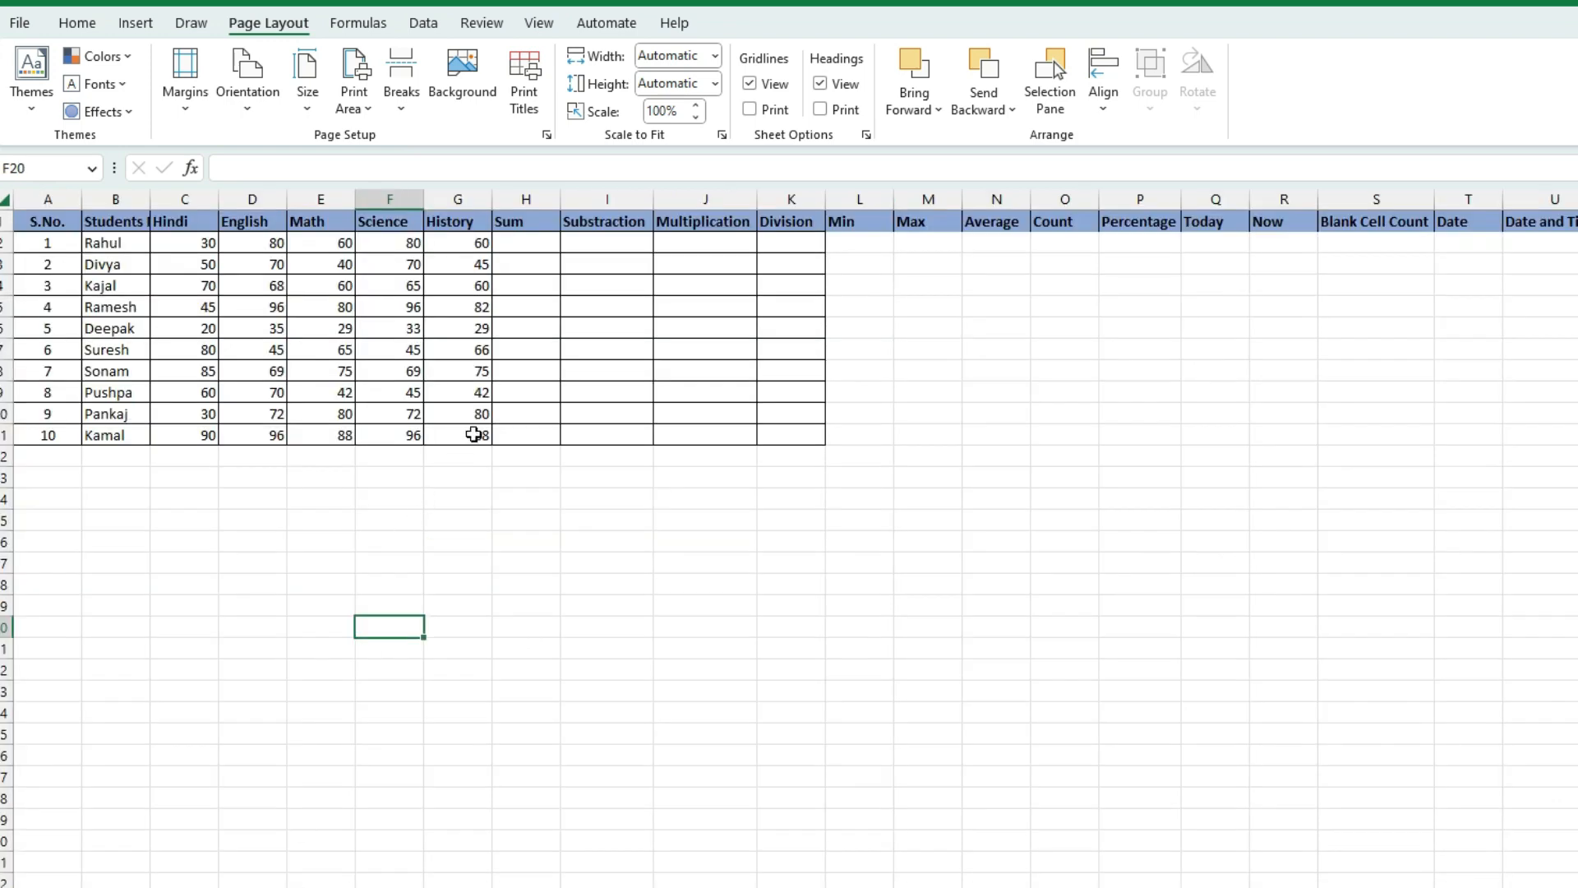
Review the empty Sum and Min columns and the first student's five subject marks
left_click(523, 374)
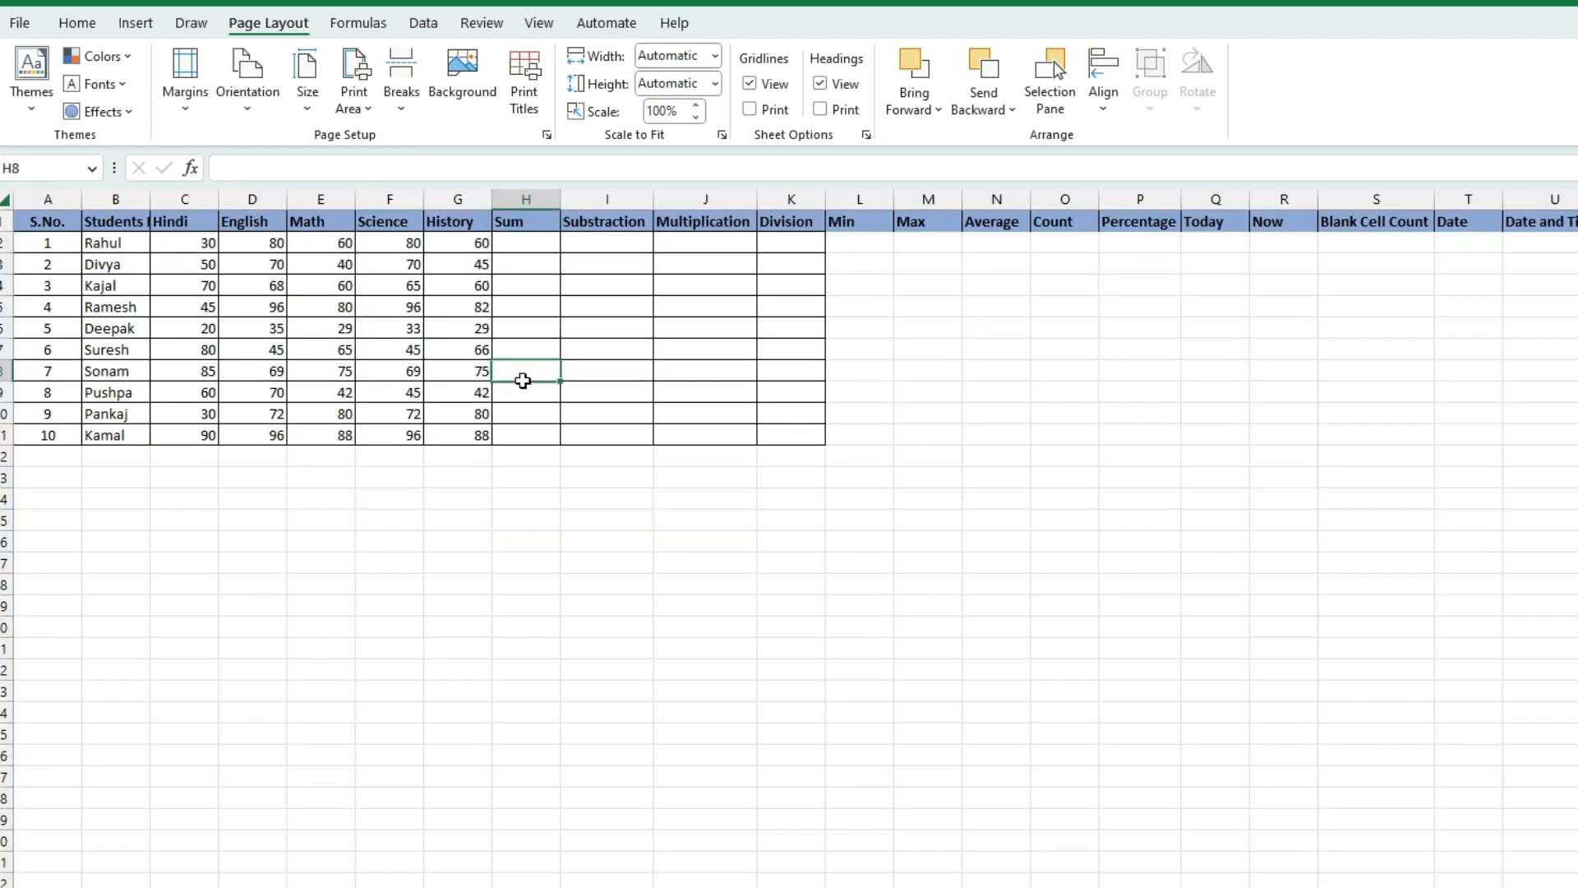
left_click(695, 305)
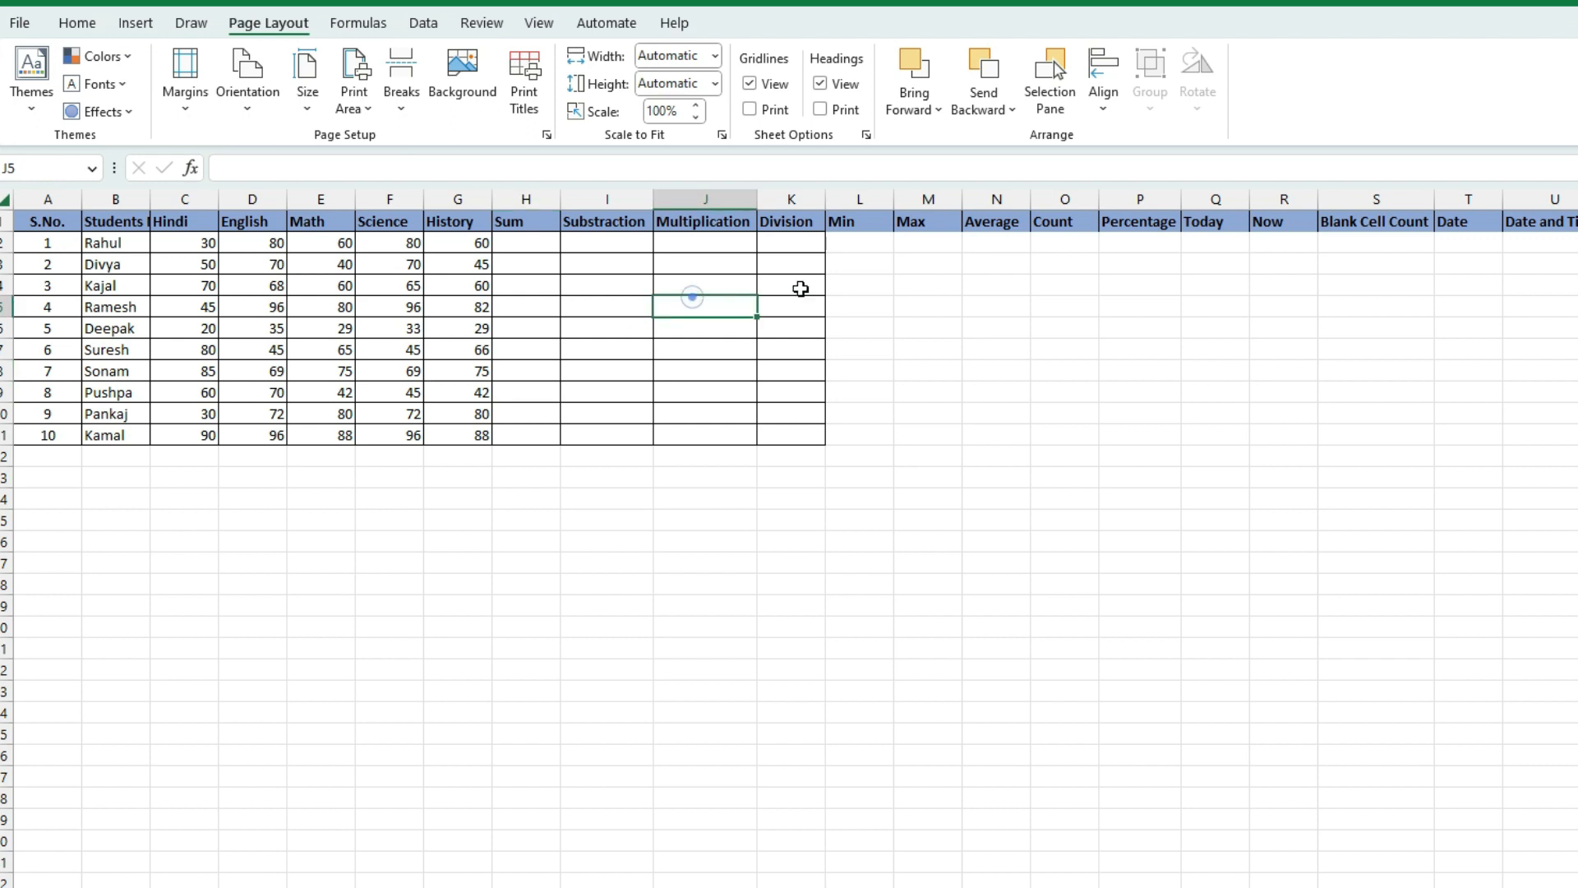
left_click(847, 244)
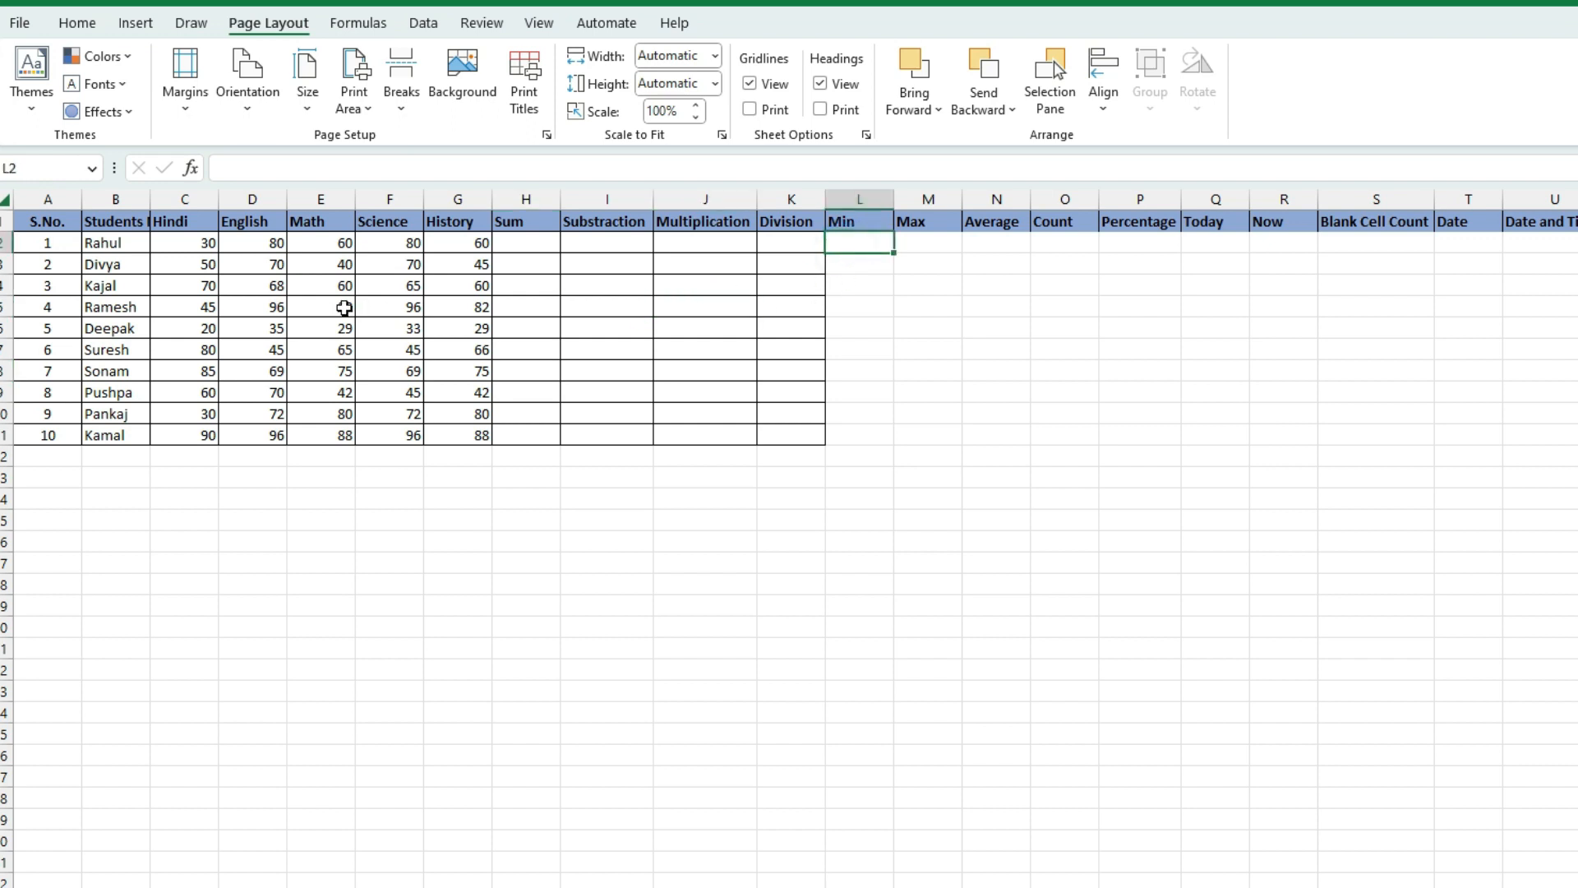
left_click(119, 243)
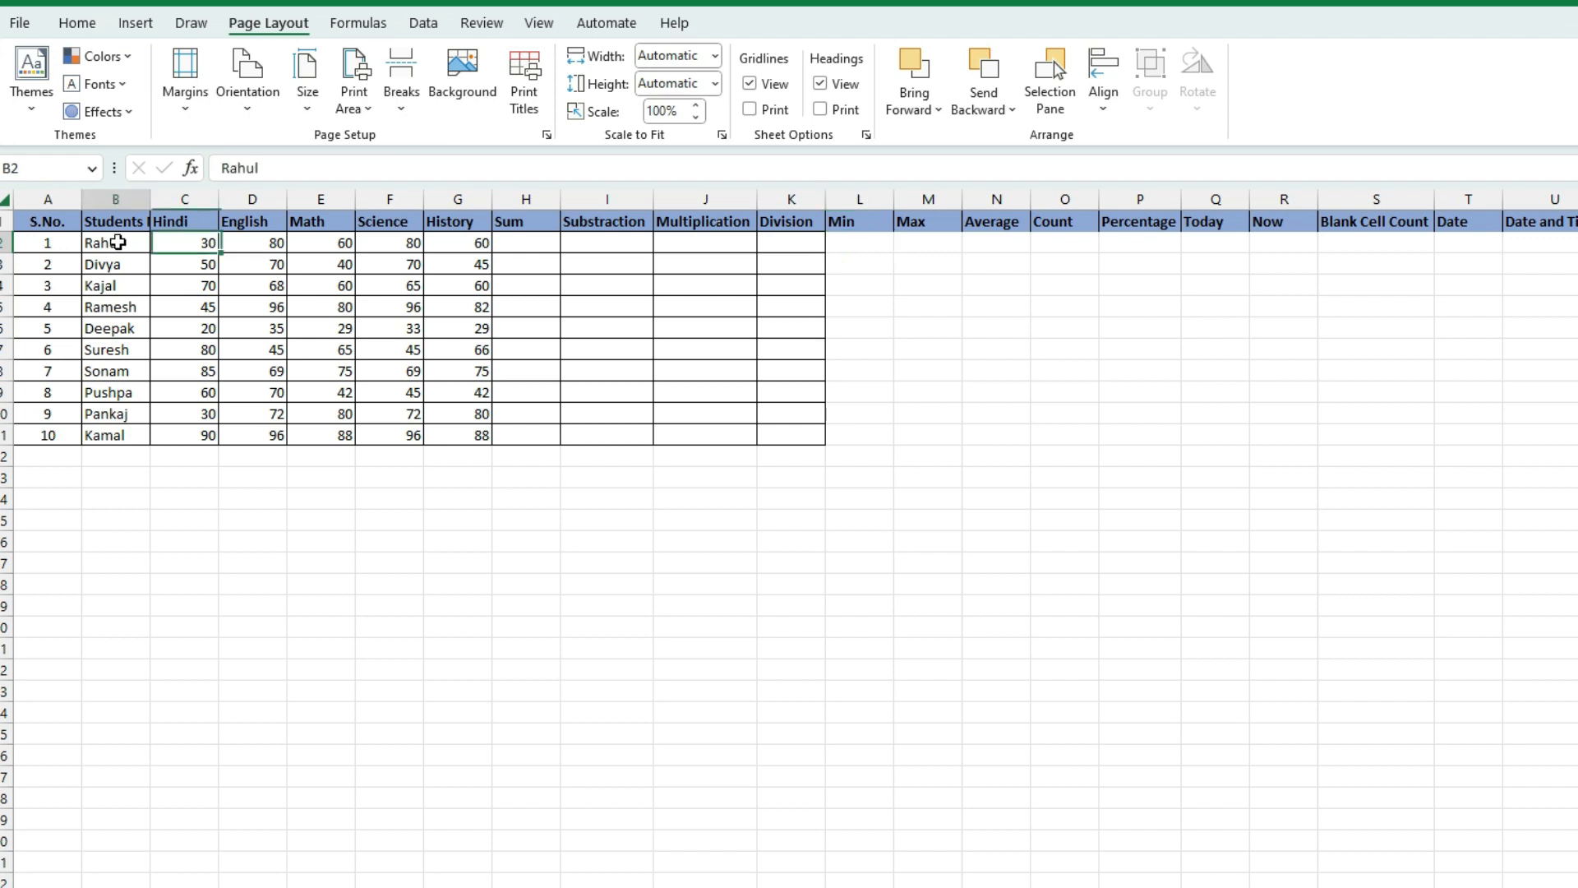
left_click(169, 240)
left_click(247, 239)
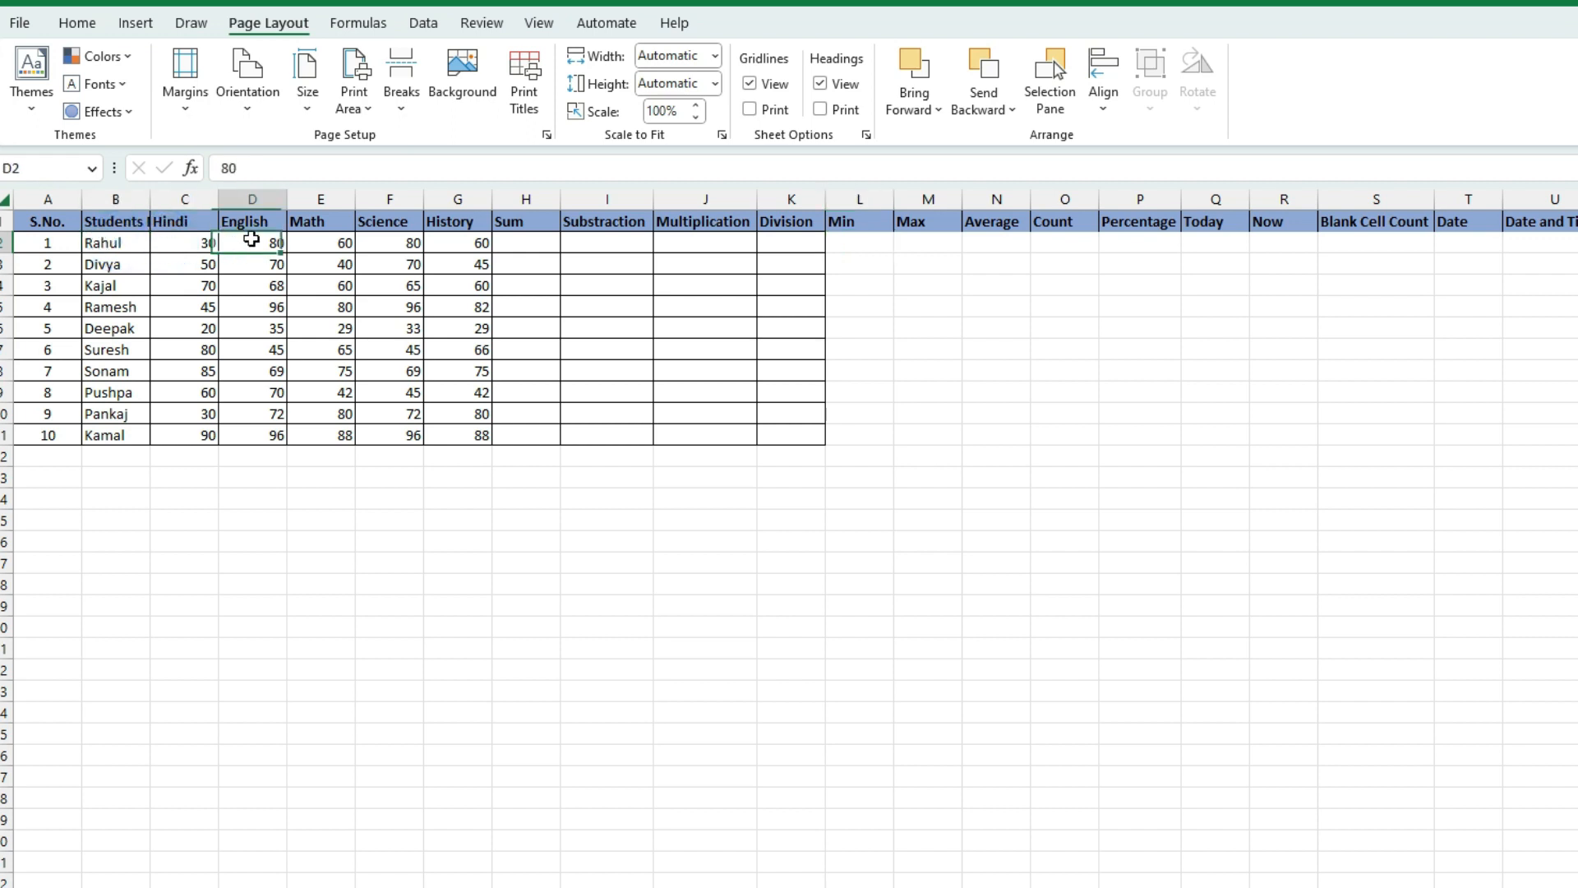
left_click(319, 244)
left_click(395, 244)
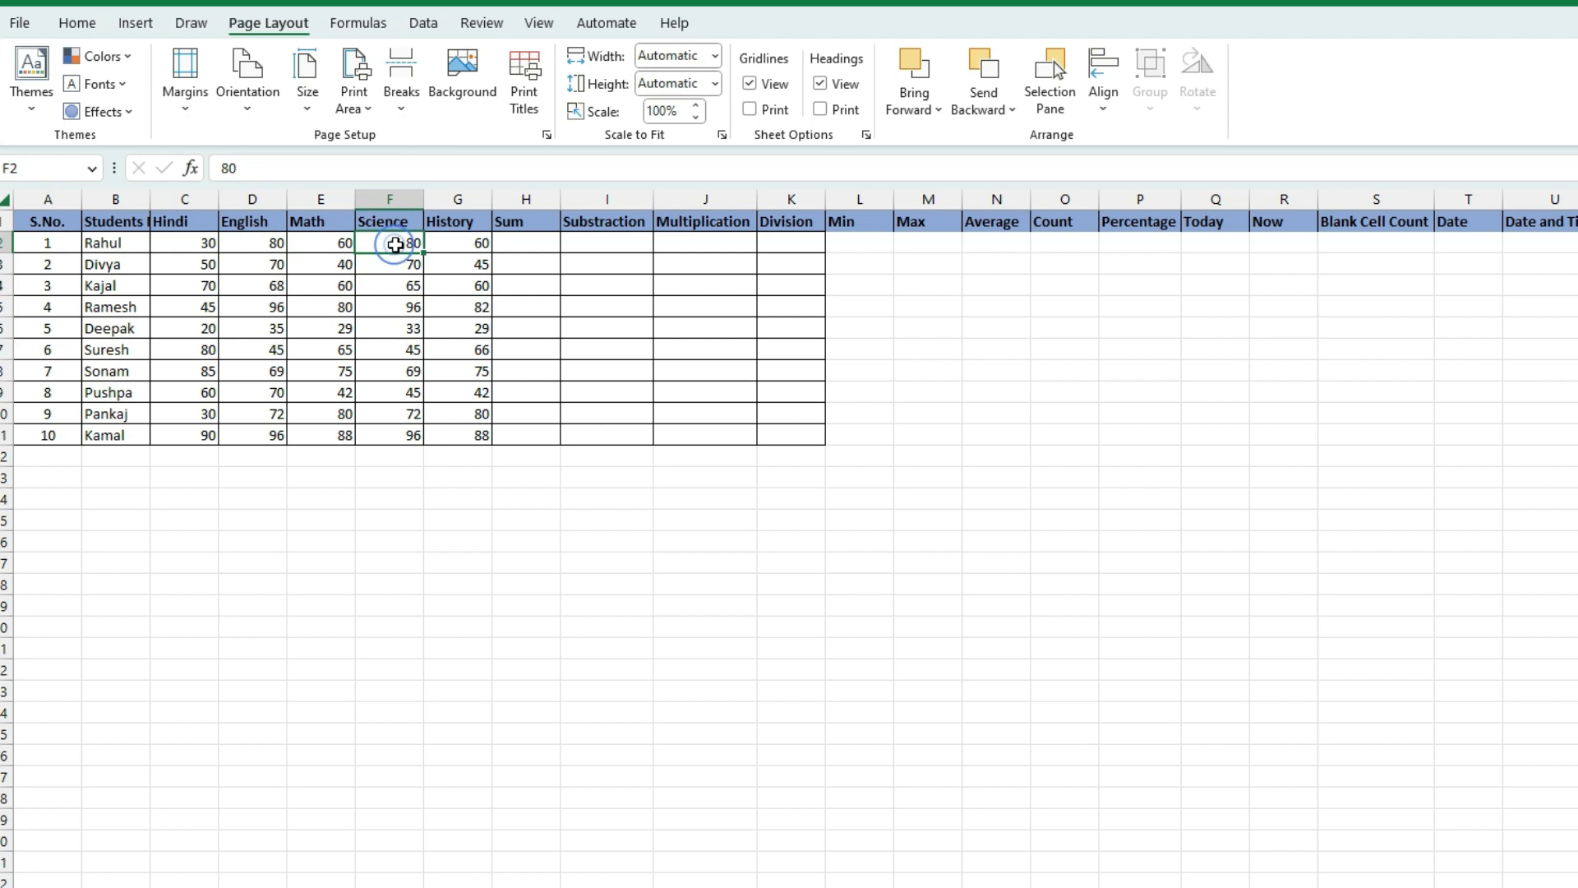
left_click(446, 244)
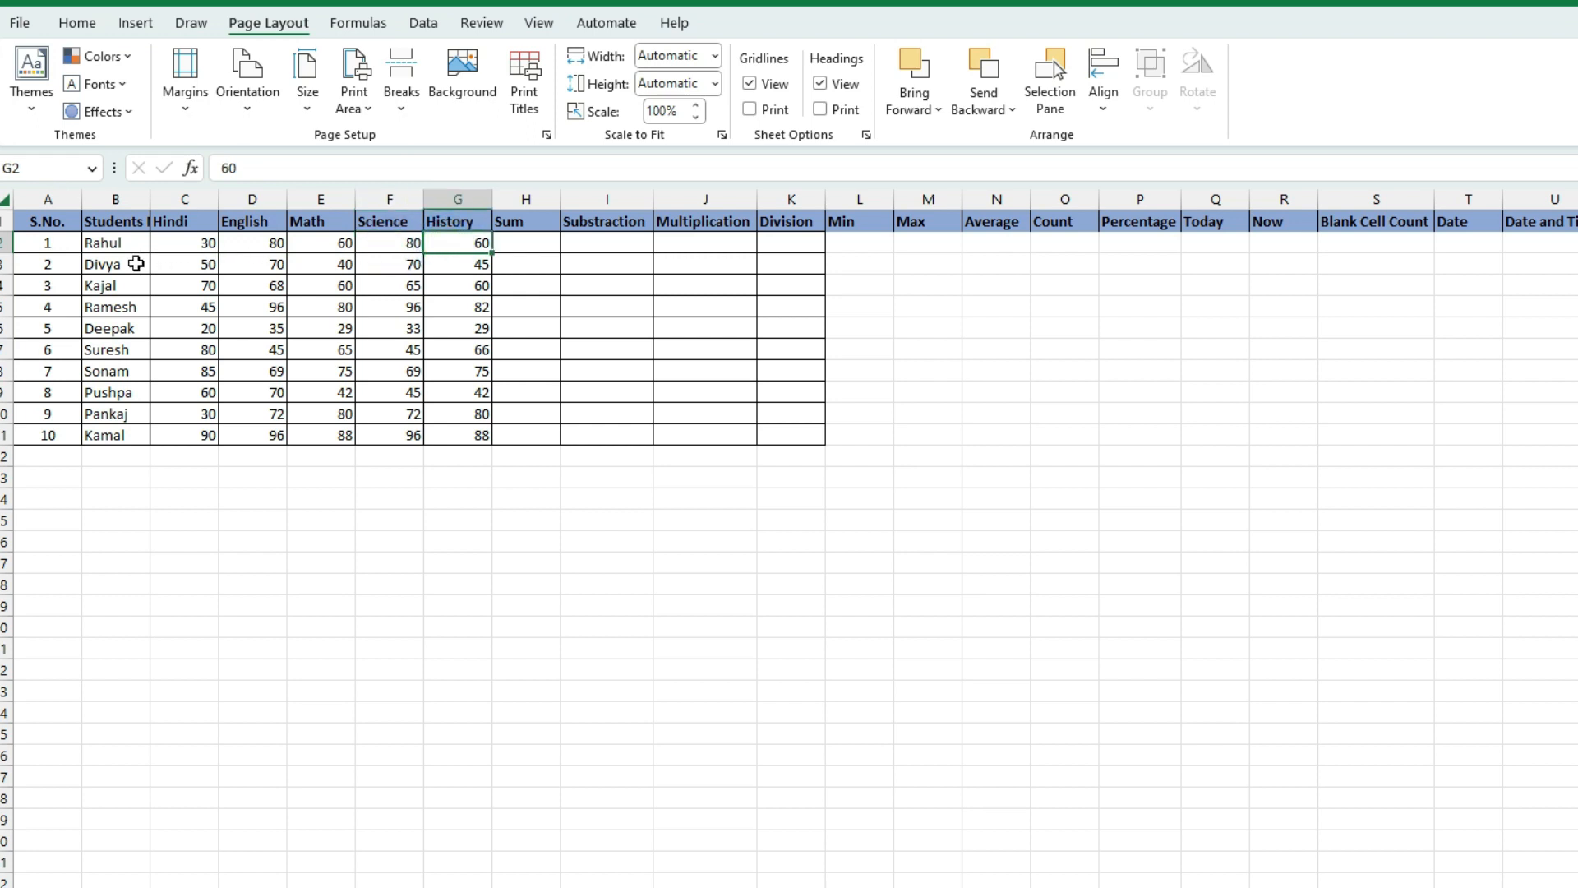
Enter =SUM(C2:G2) in H2, giving 310 for the first student
left_click(508, 247)
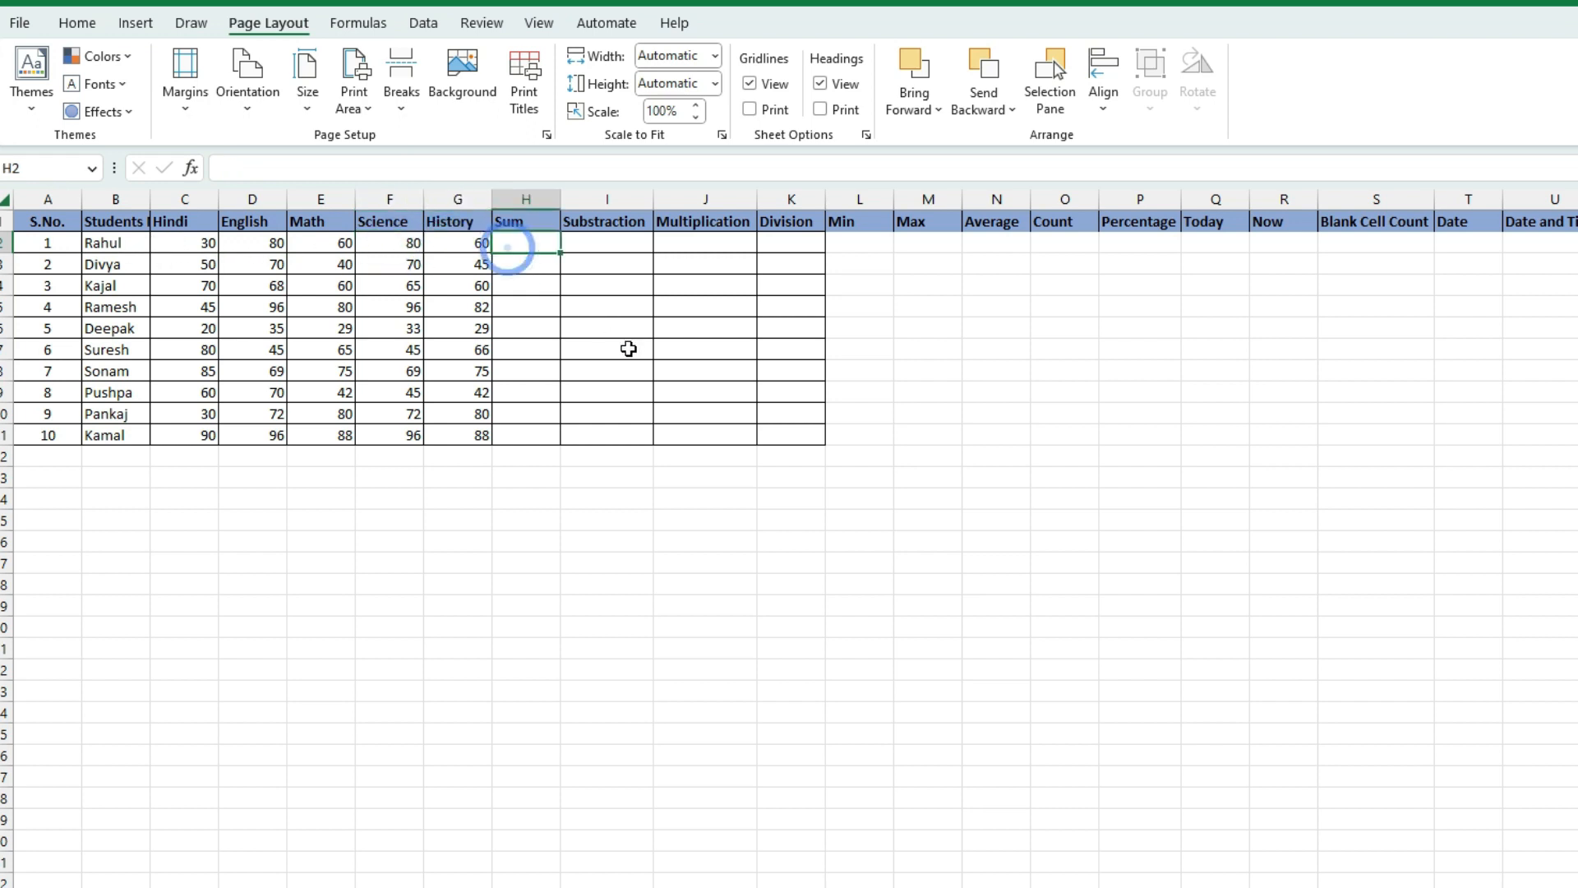
type("=sum")
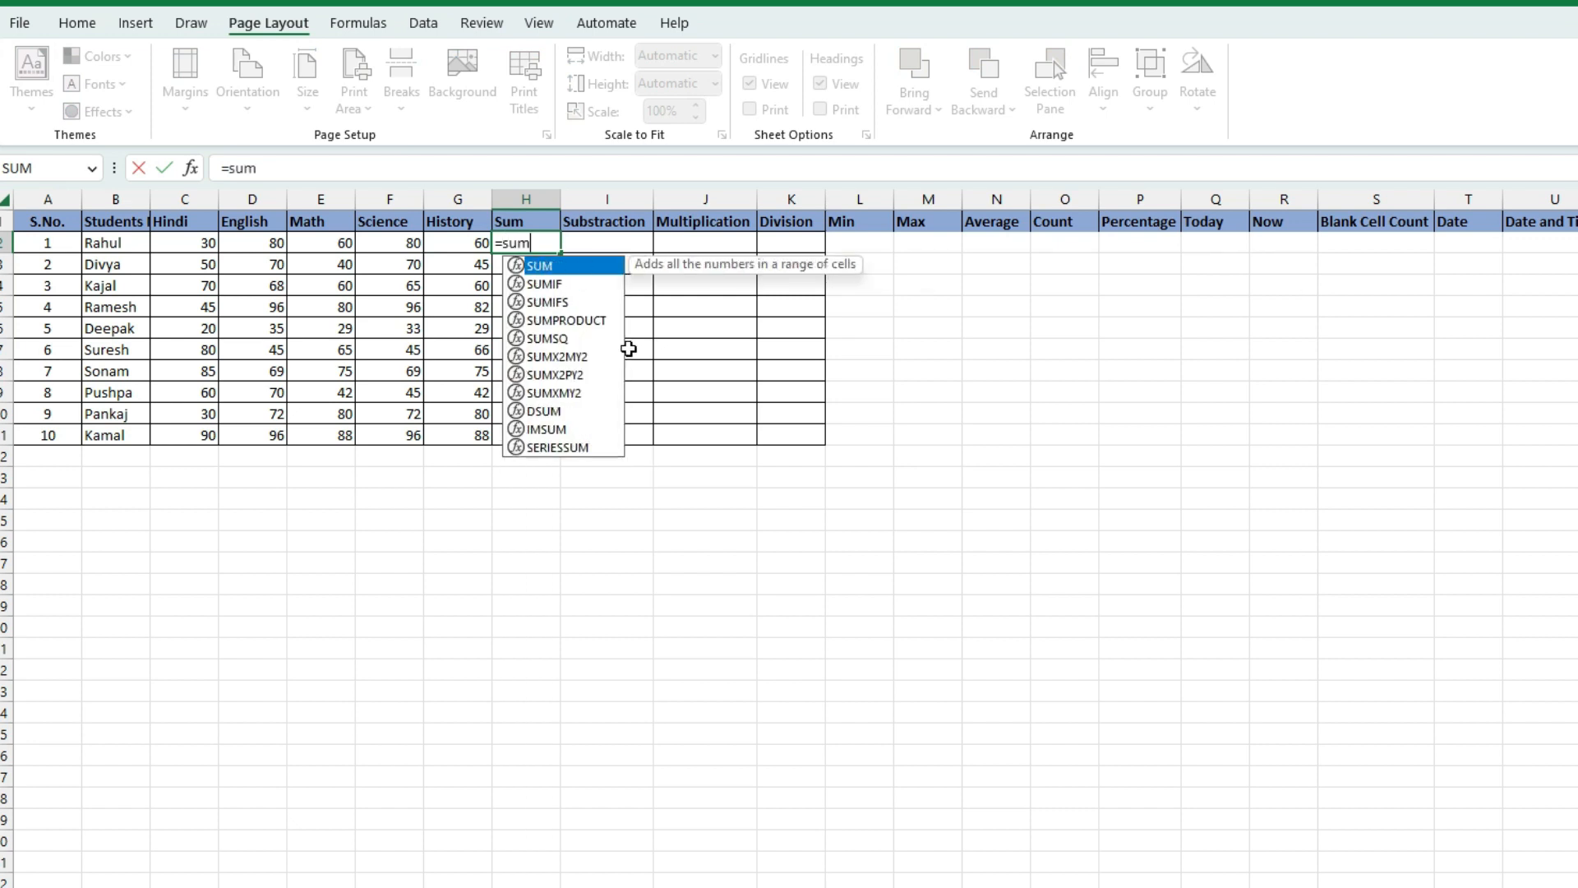
key("Tab")
left_click(186, 245)
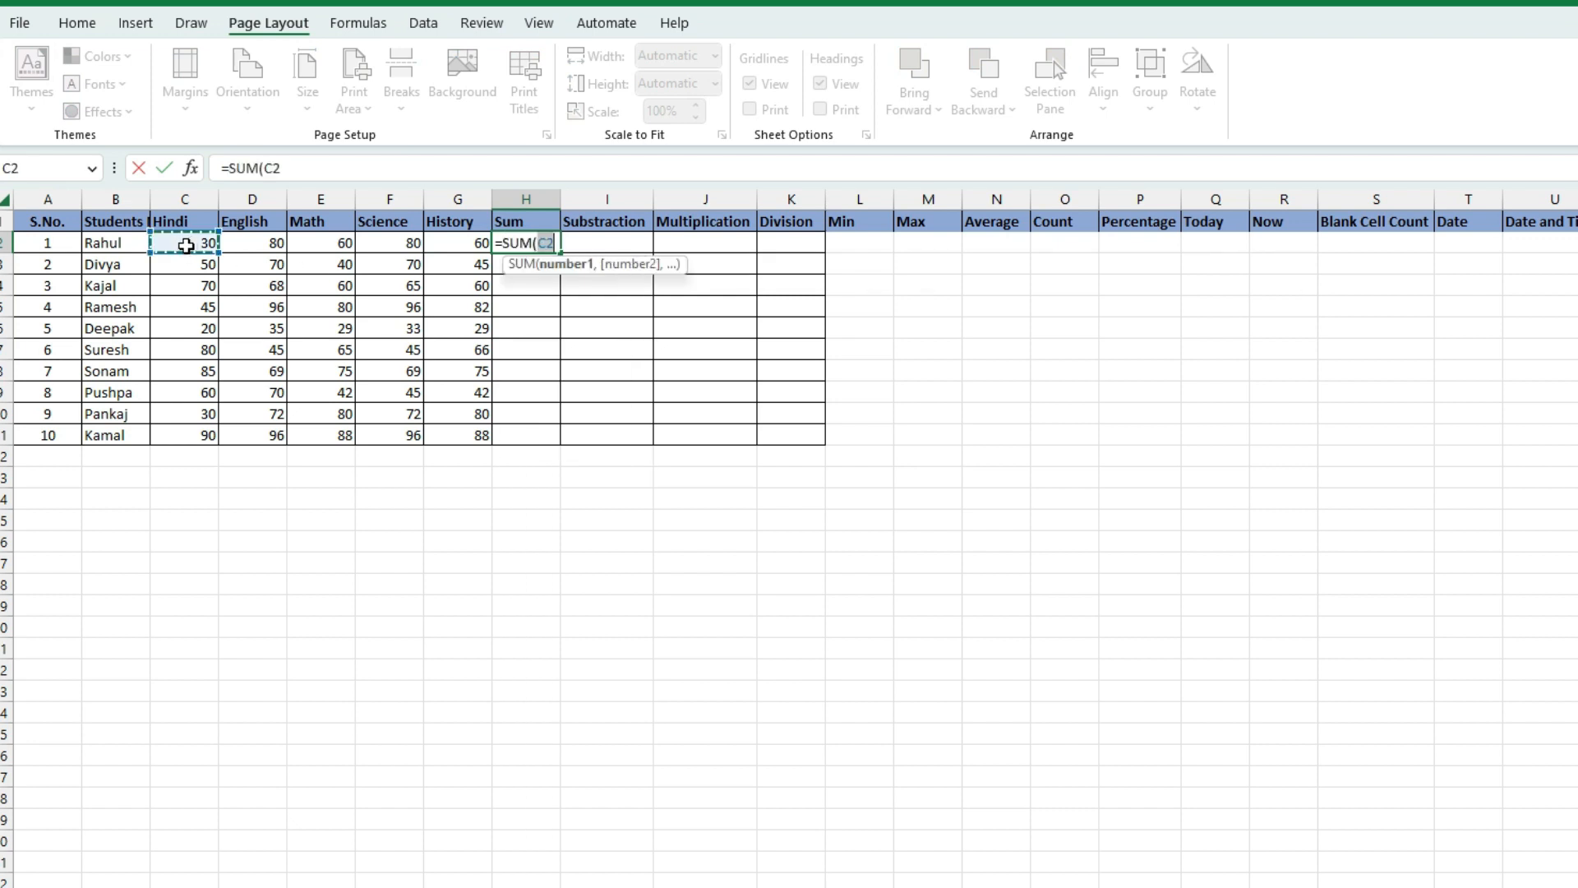
type(":")
left_click(186, 245)
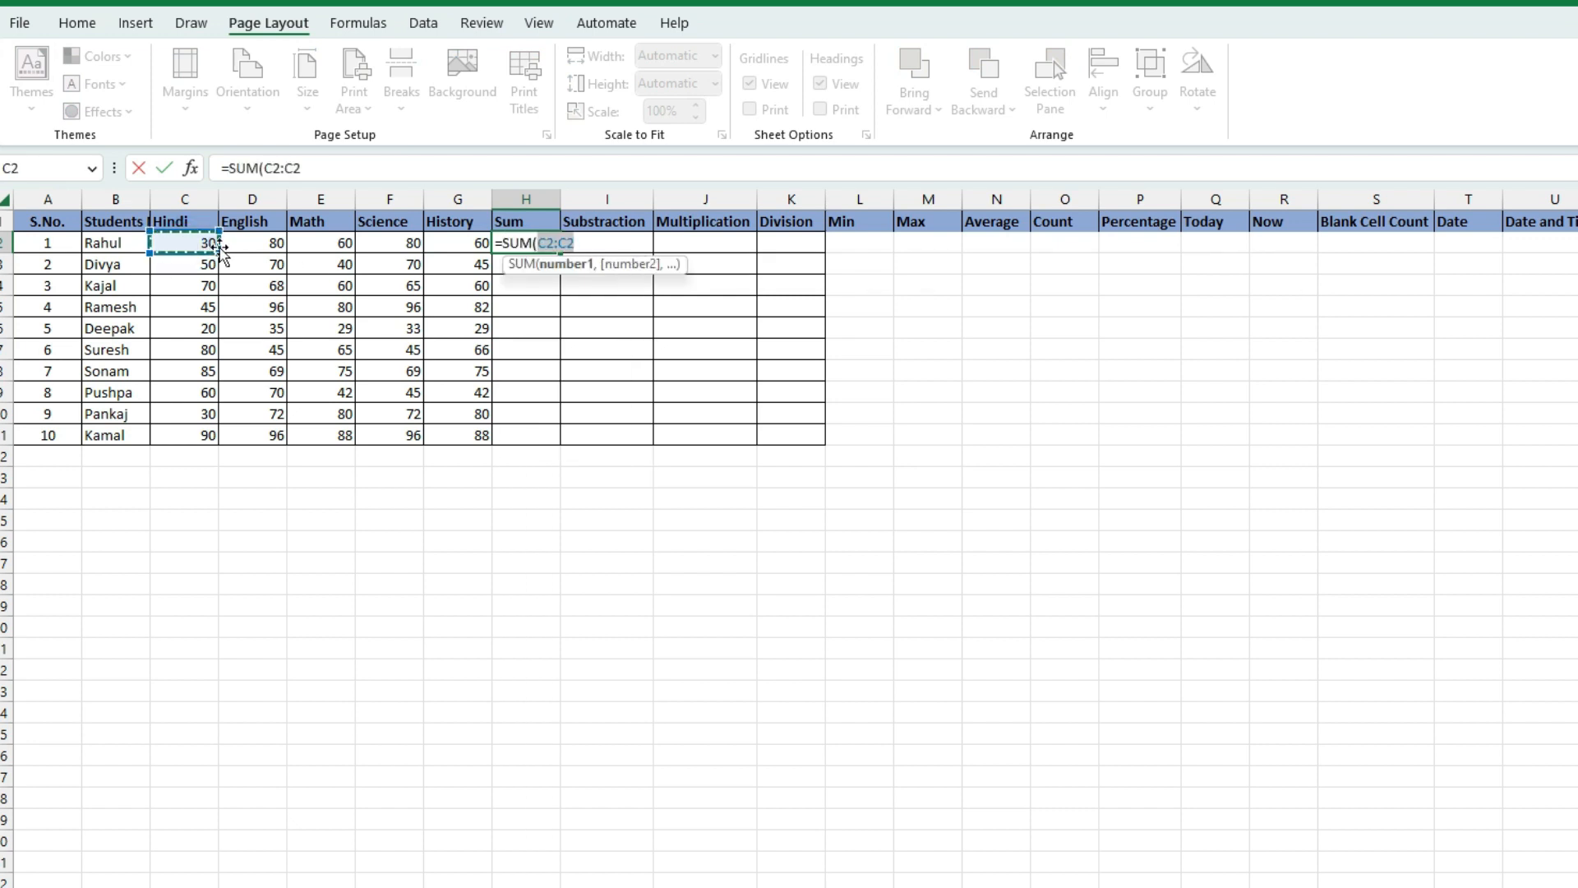
left_click(471, 243)
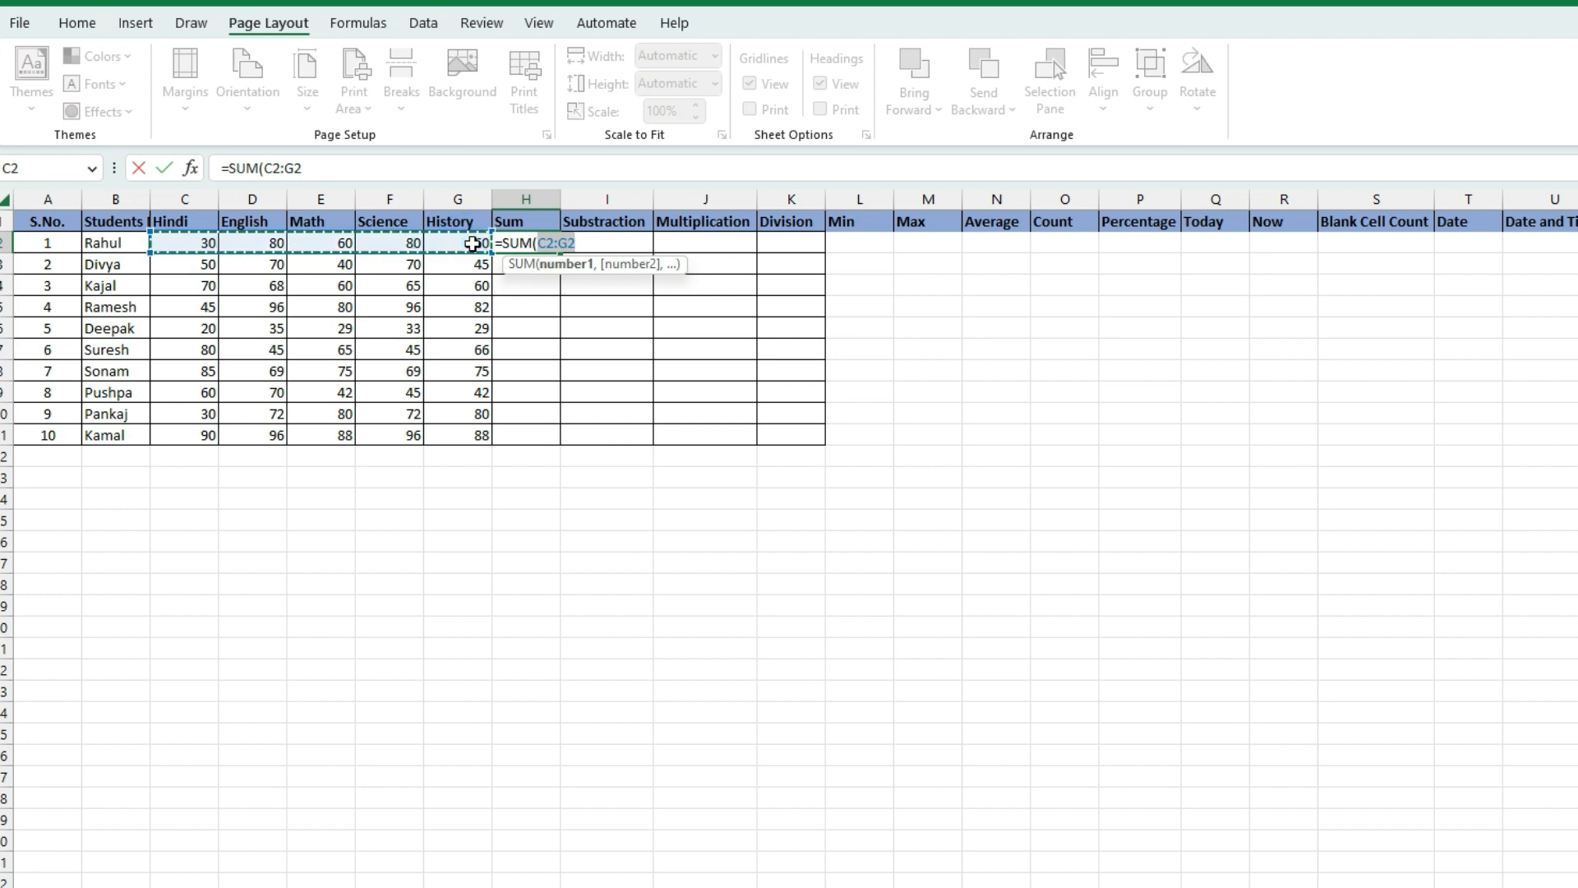
key("Return")
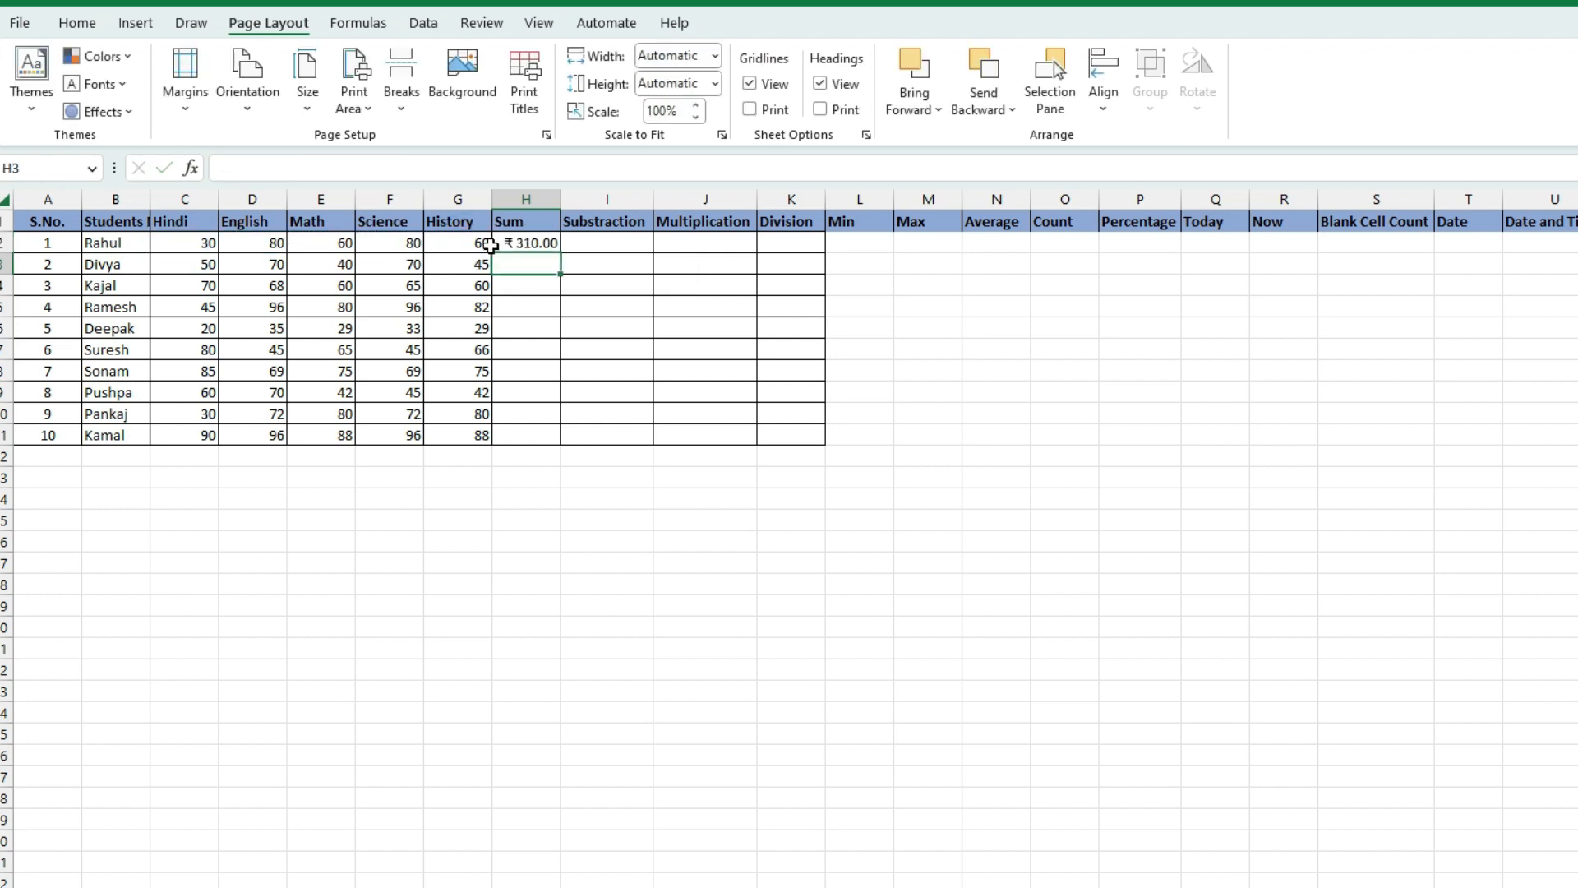
left_click(526, 244)
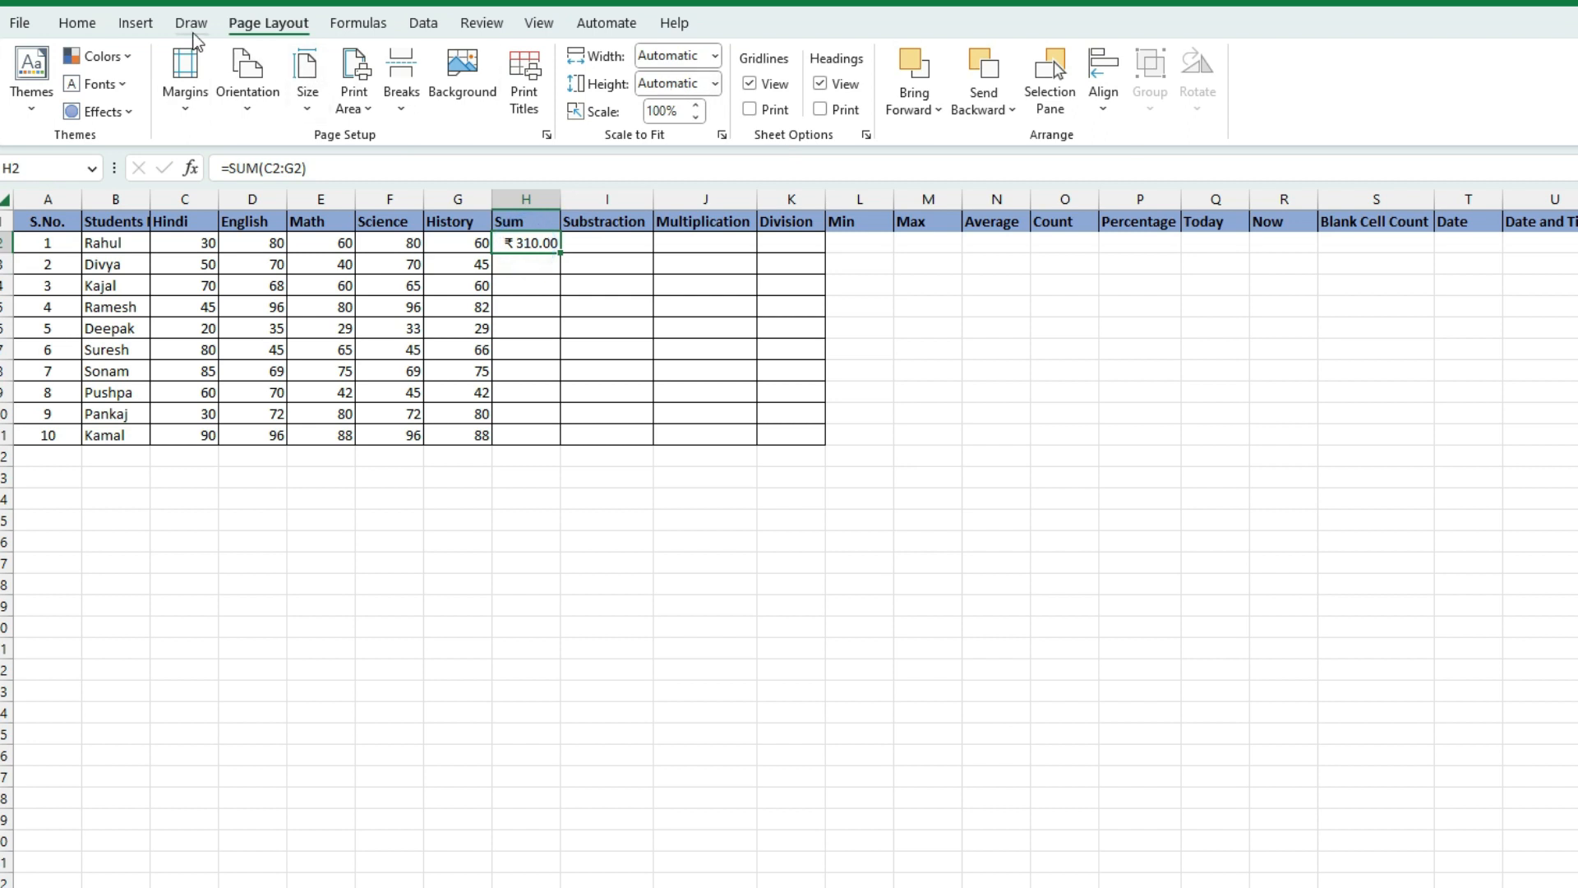
Apply the Number format to H2 and then to the whole Sum column H2:H11
left_click(86, 27)
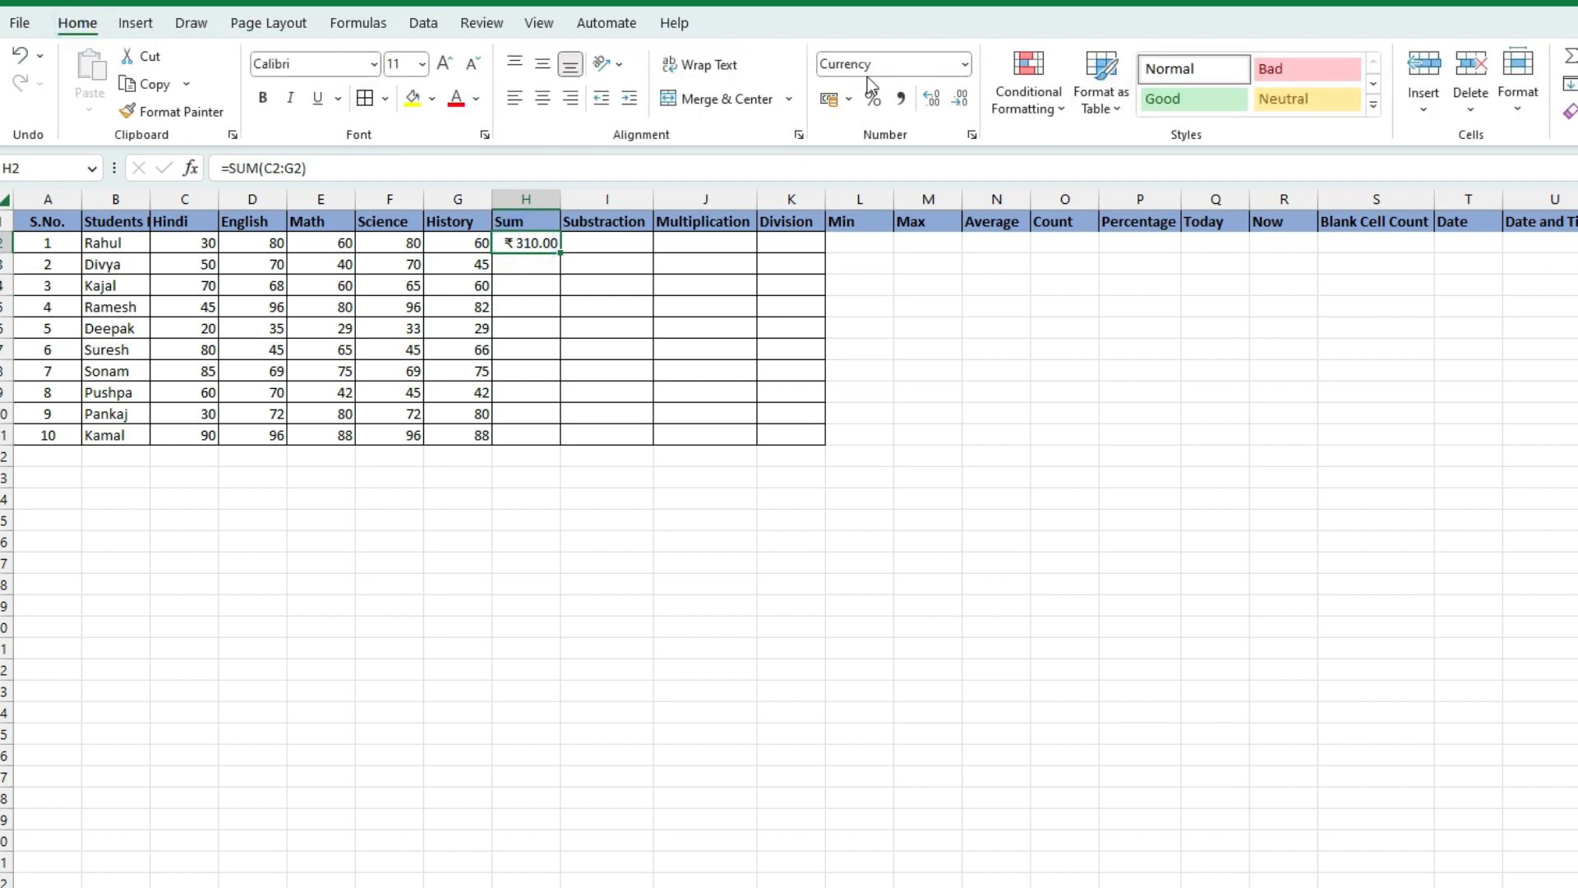
left_click(965, 66)
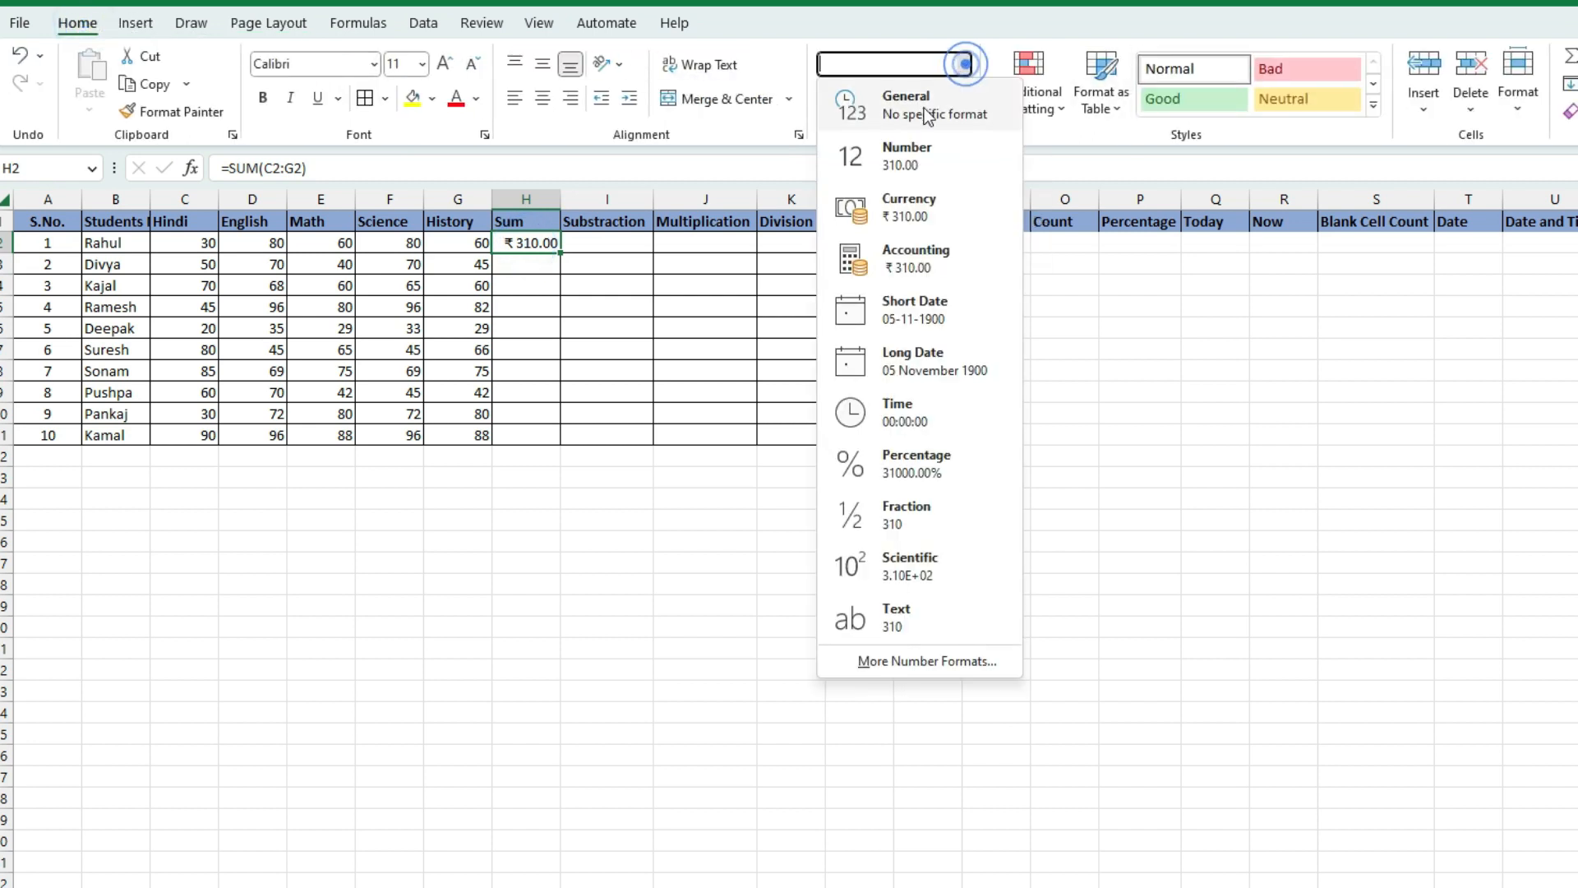
left_click(918, 161)
left_click_drag(549, 243, 526, 436)
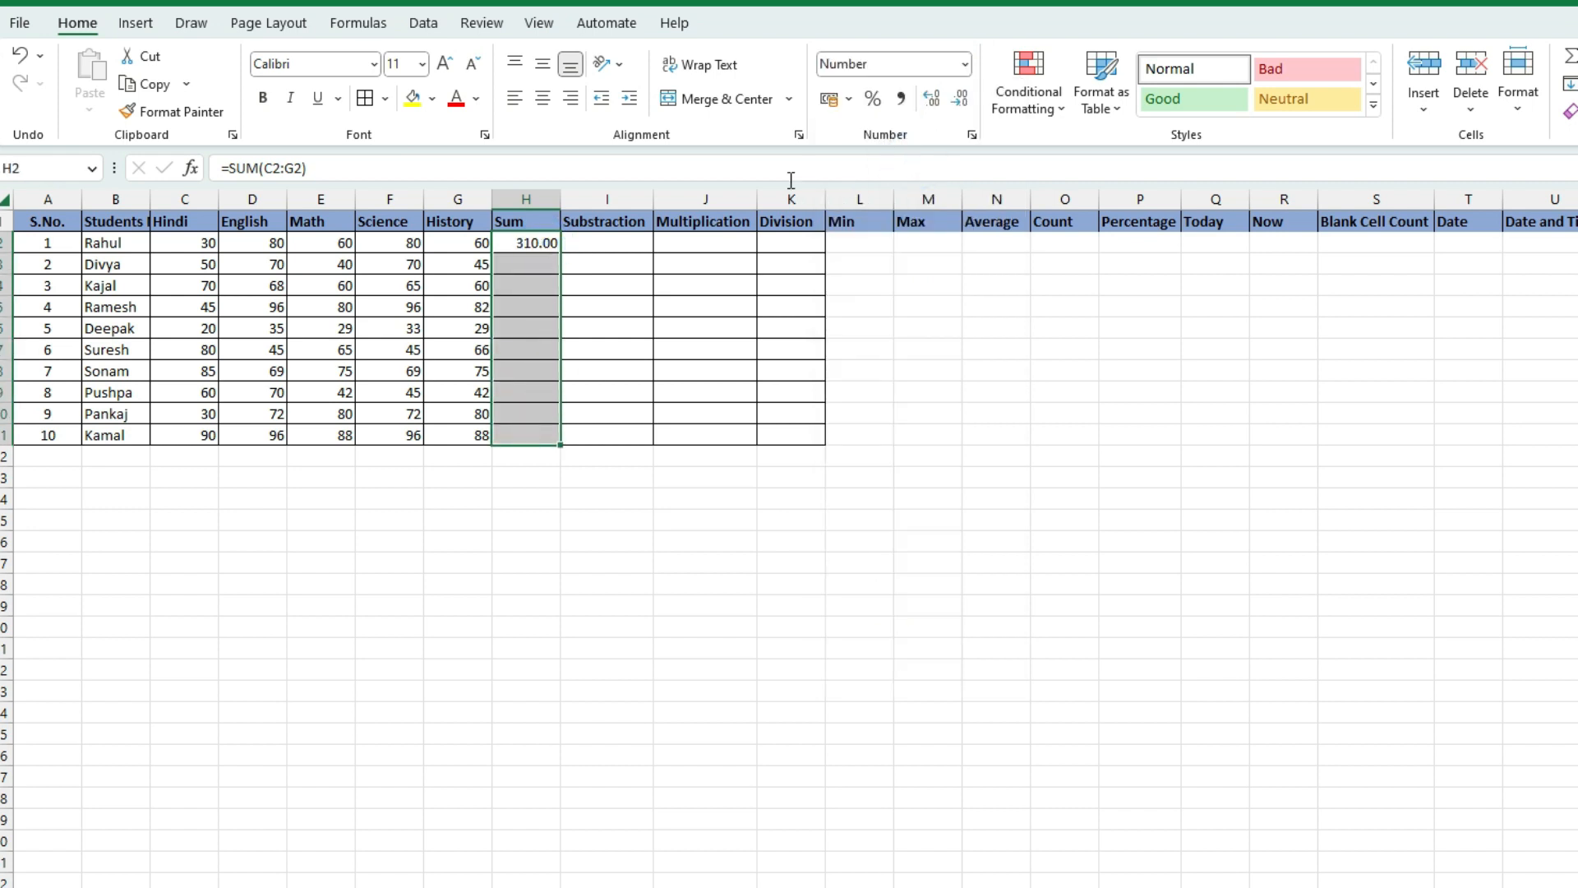
left_click(966, 66)
left_click(910, 158)
left_click(527, 346)
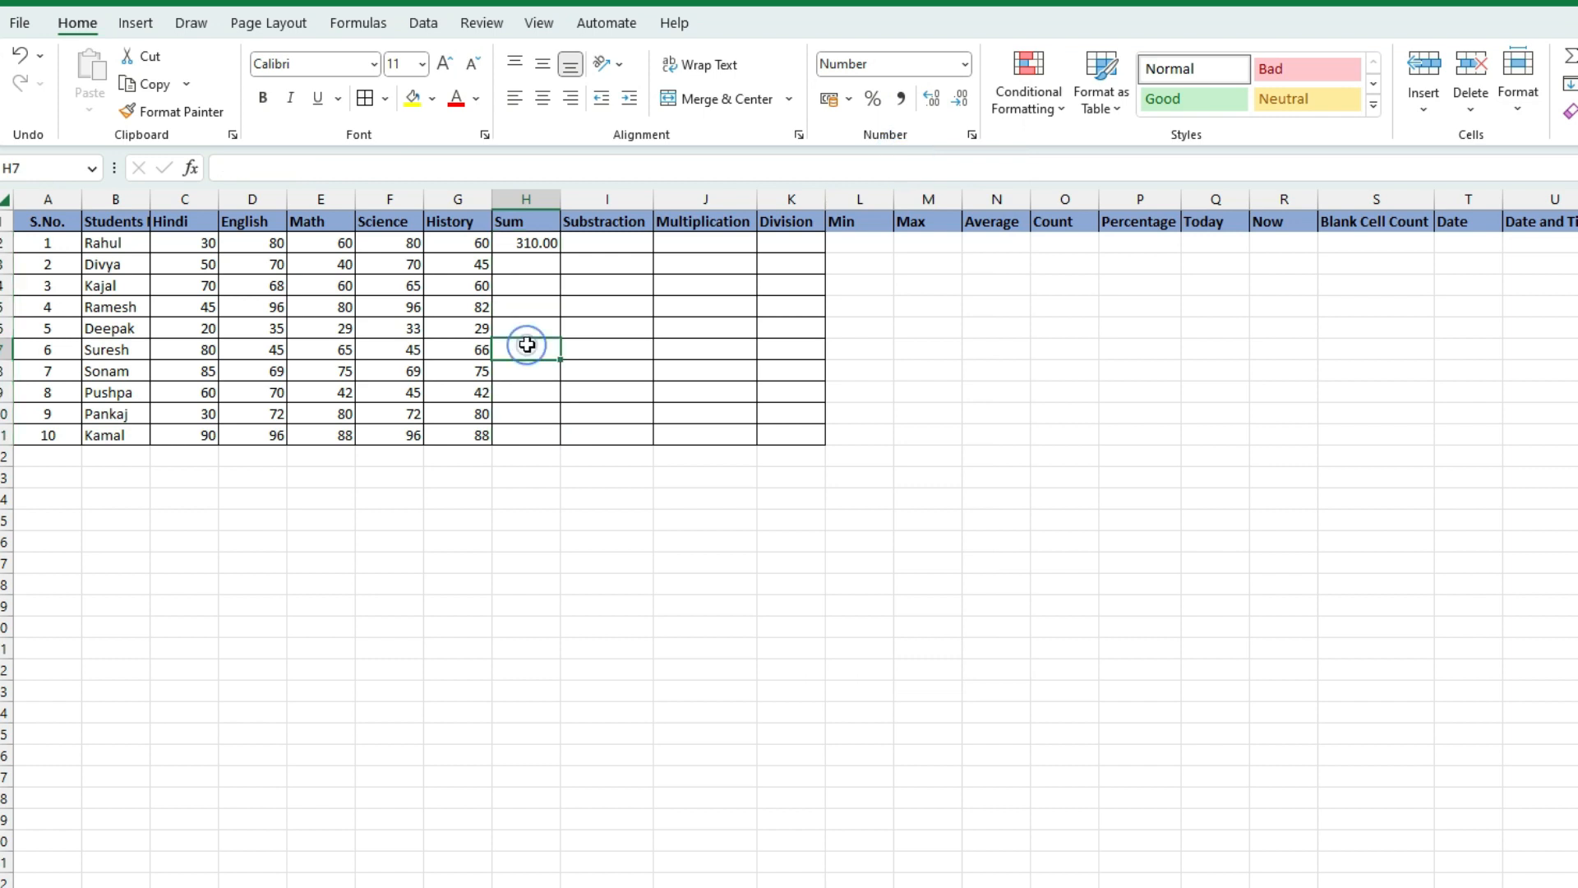
Confirm H2 shows 310.00 in Number format, then move to H3
left_click(530, 243)
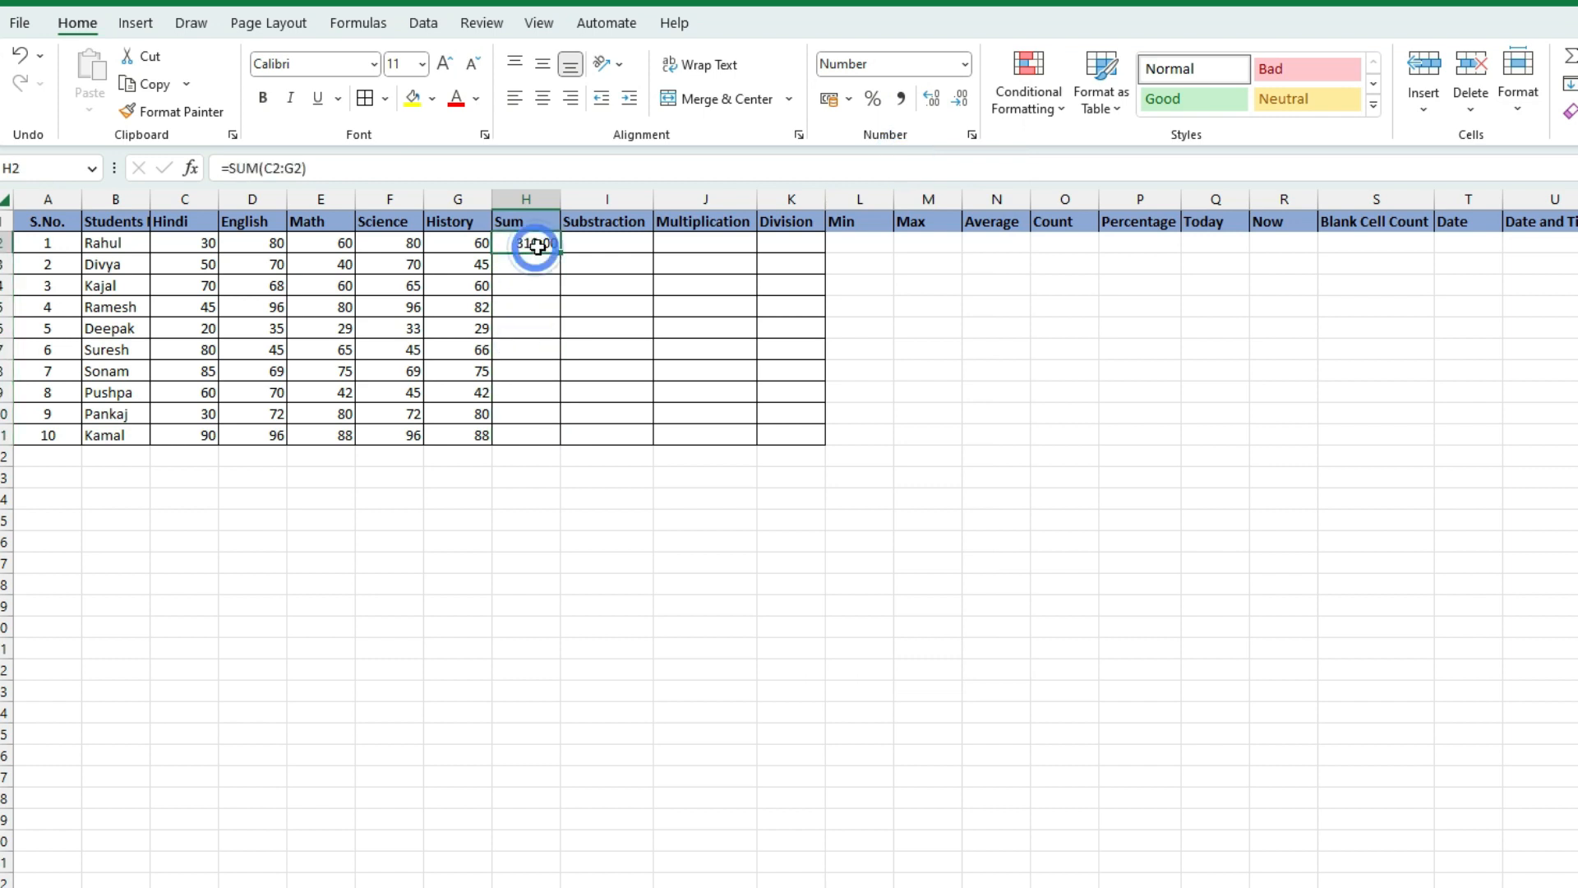
left_click(967, 66)
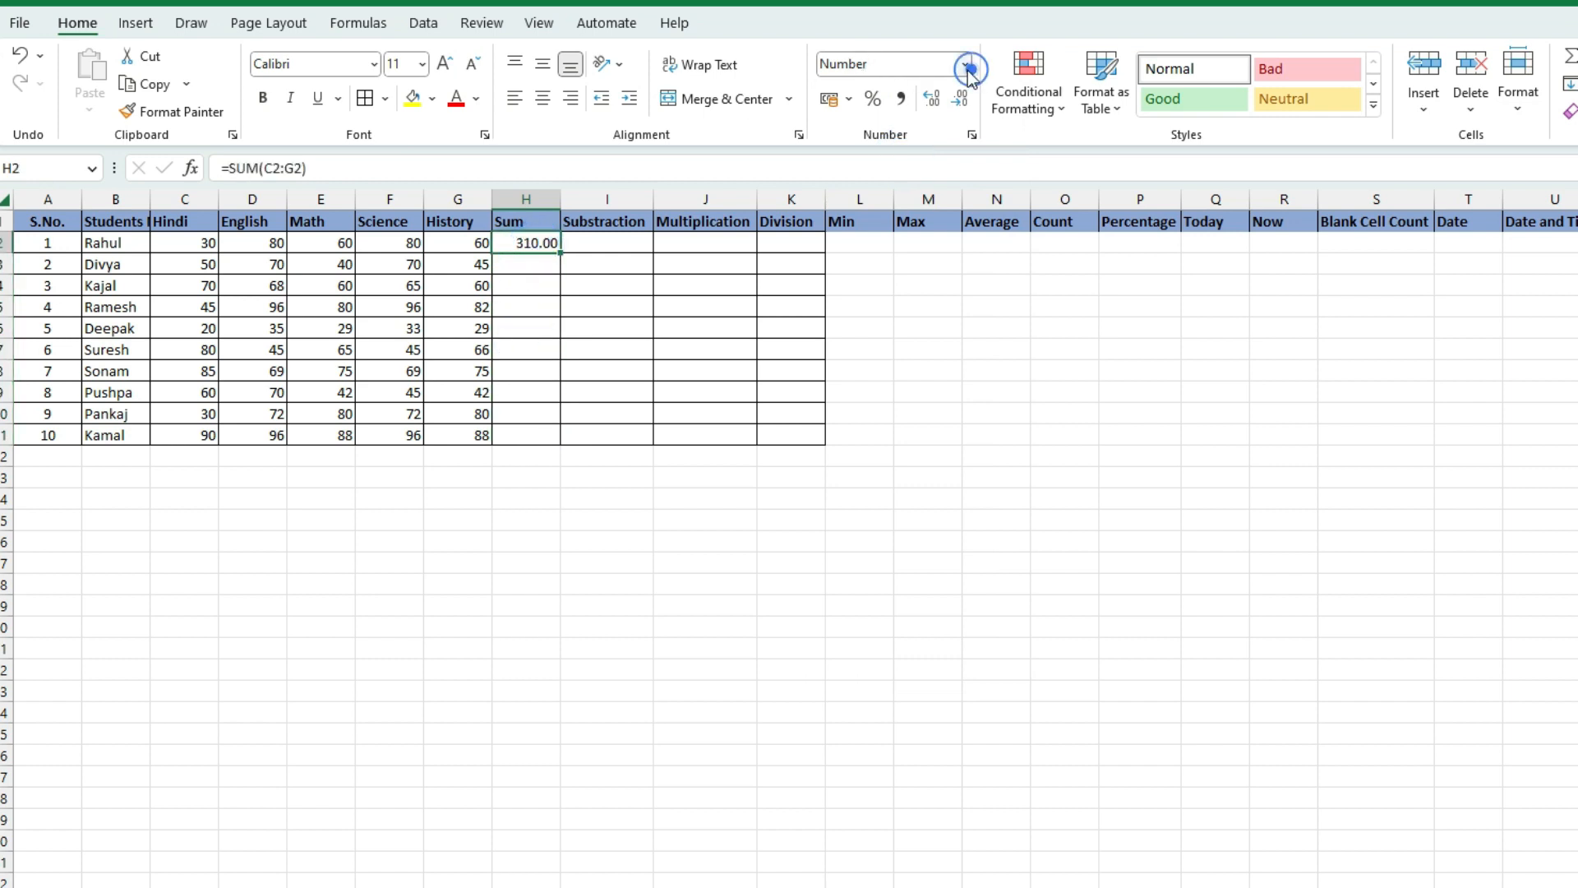
left_click(593, 267)
left_click(518, 269)
left_click(545, 247)
left_click(531, 267)
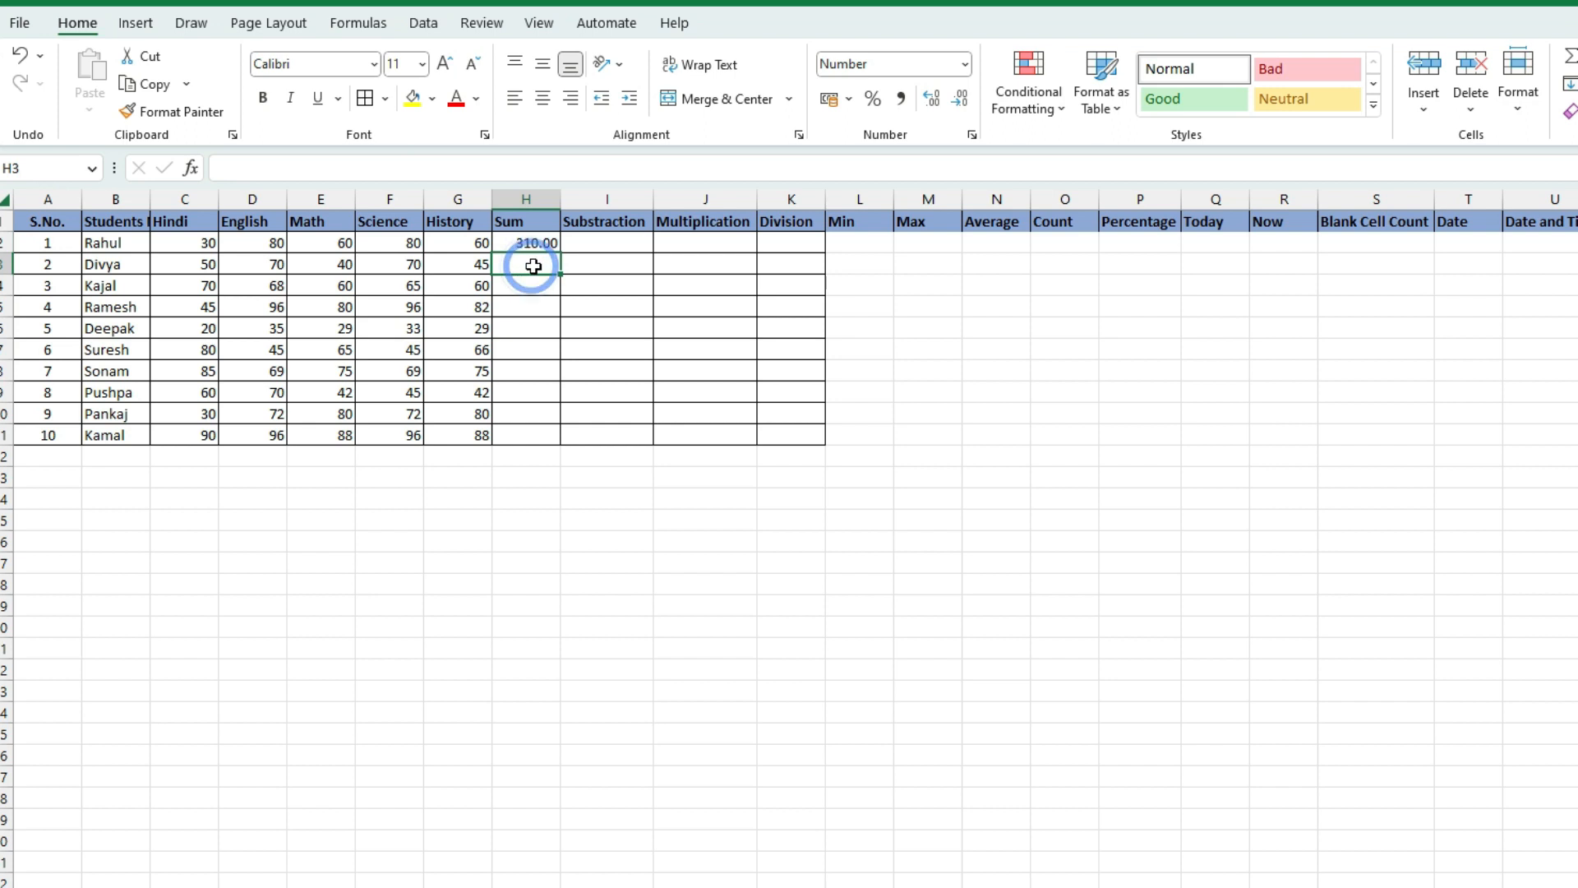
left_click(539, 246)
left_click(549, 263)
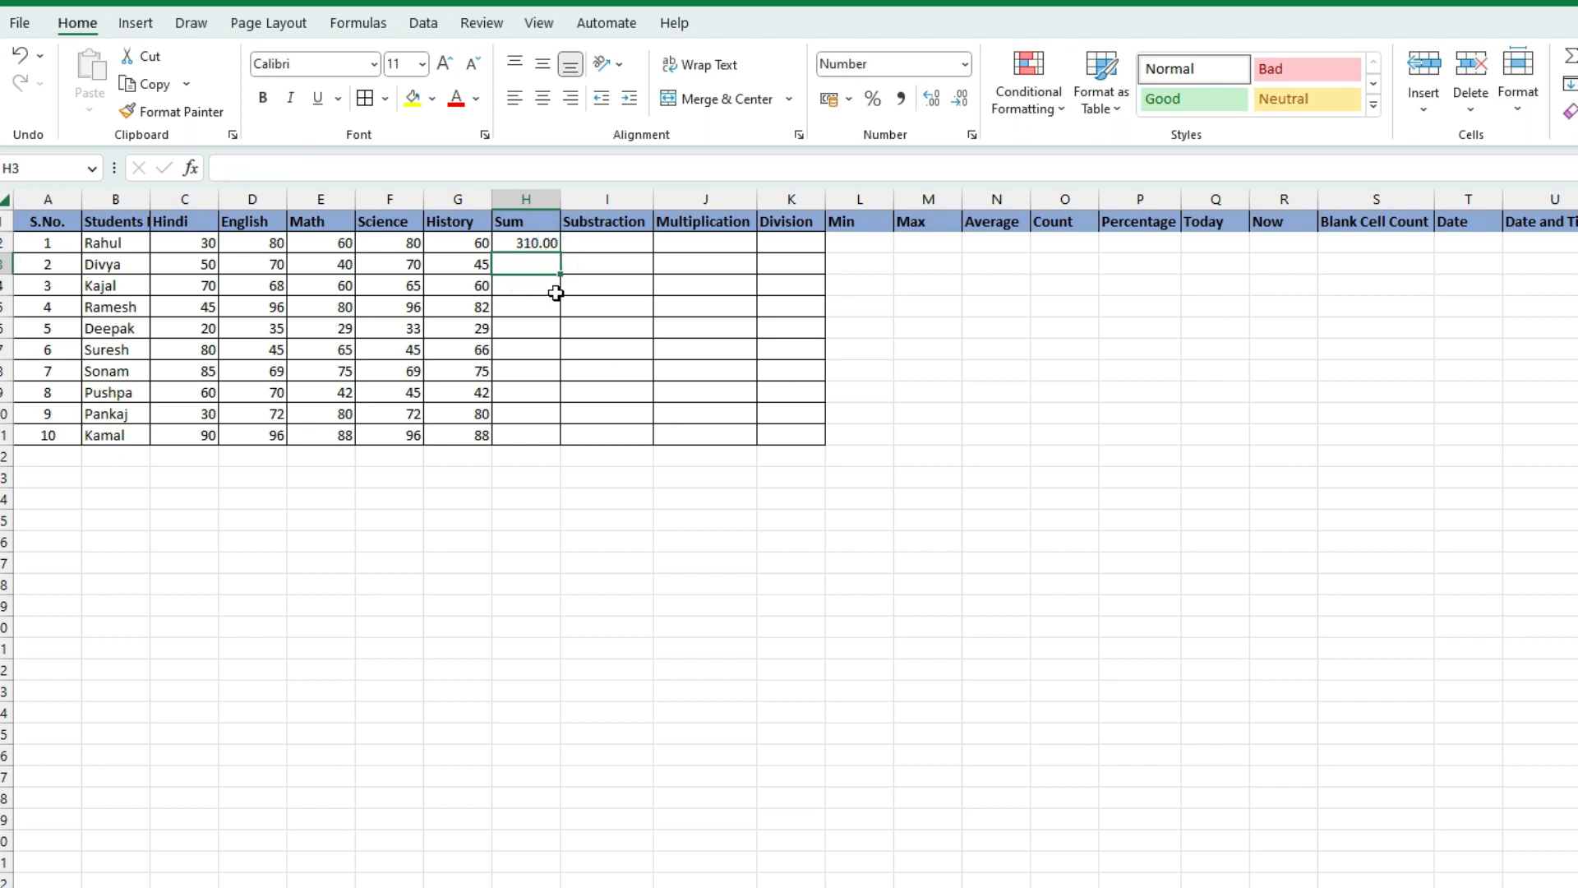
type("=sum")
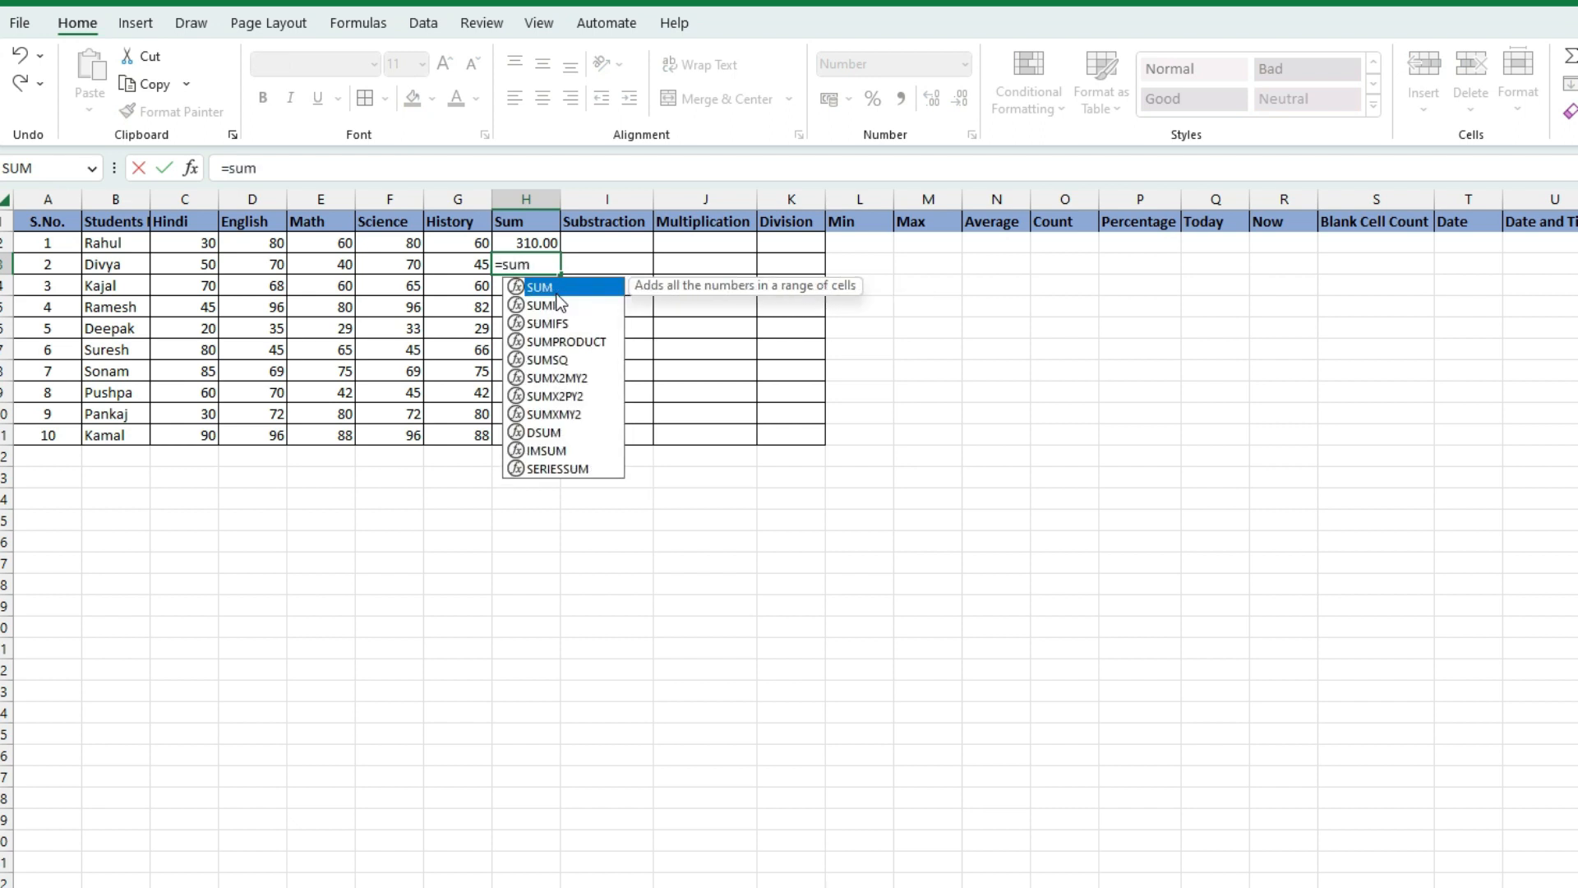
left_click(187, 268)
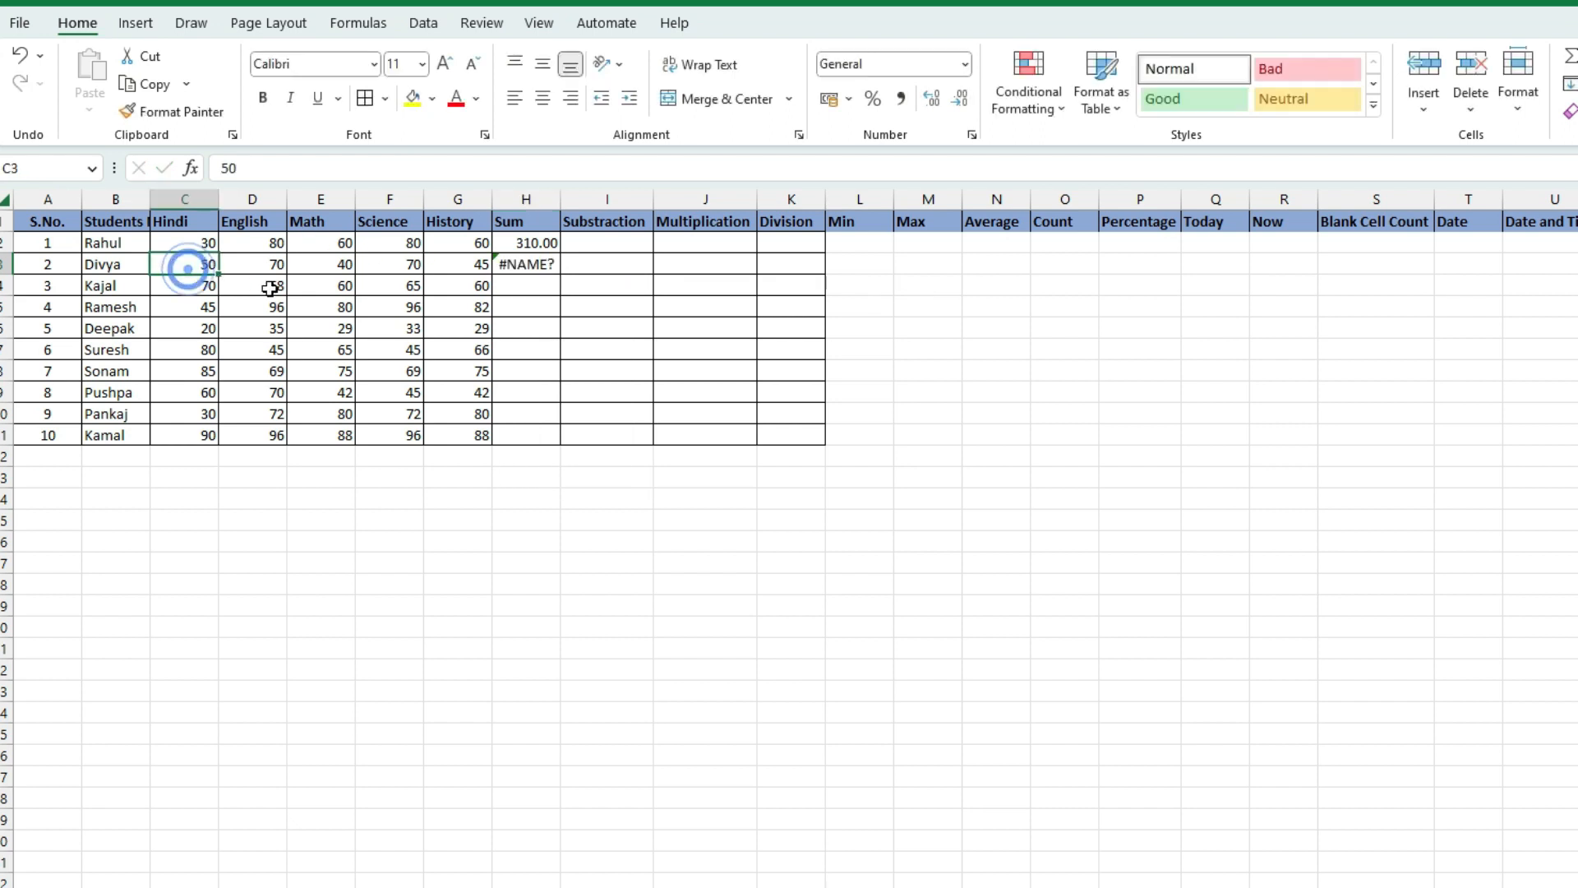
left_click(526, 262)
type("=")
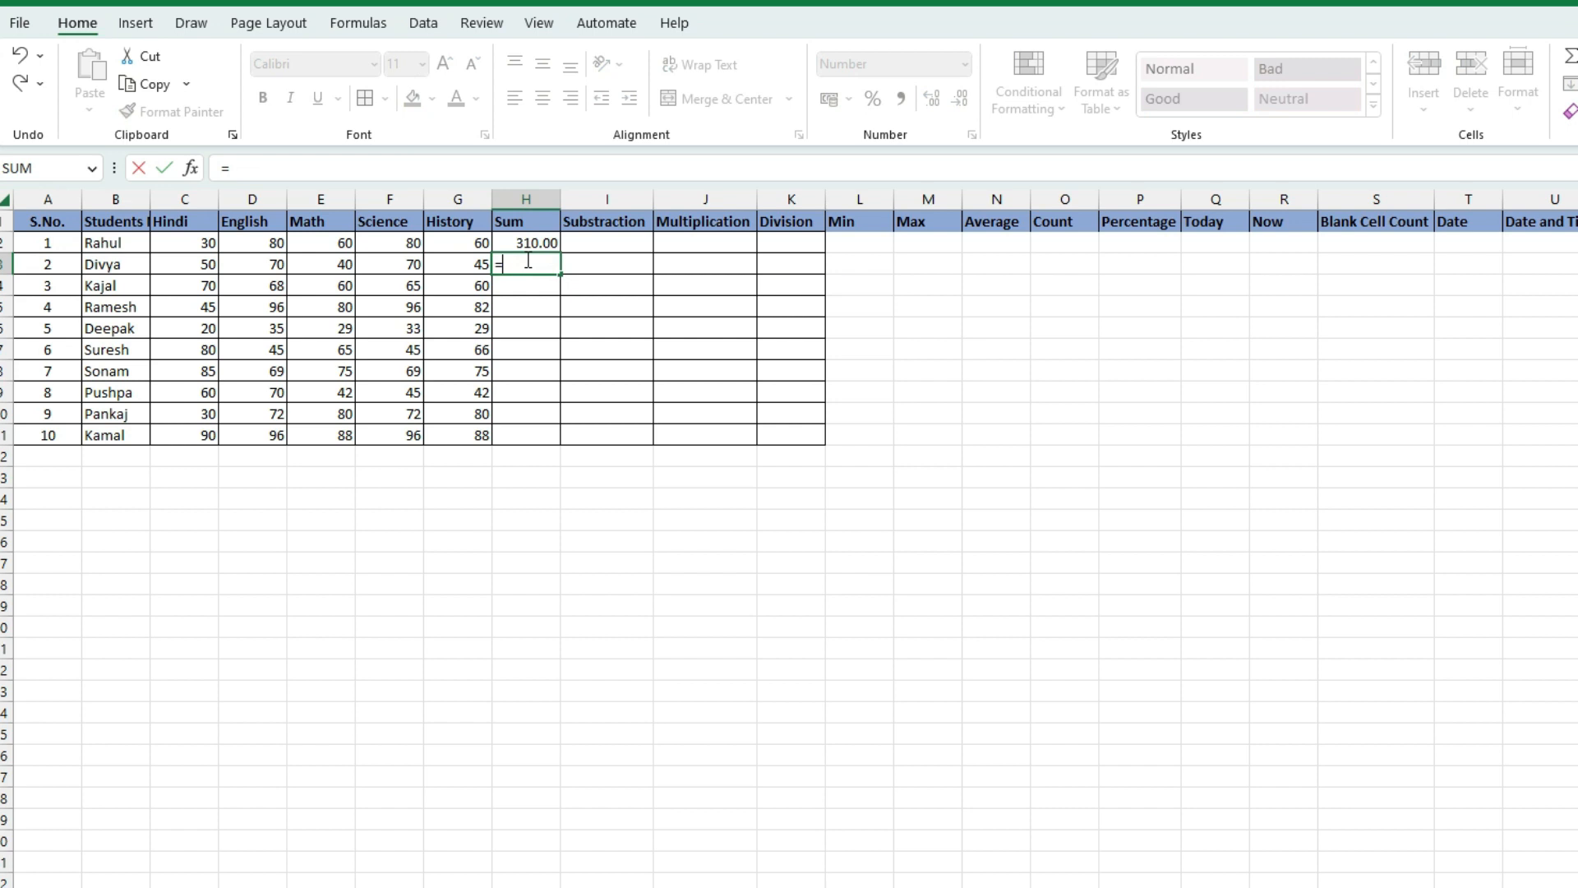
type("sum(")
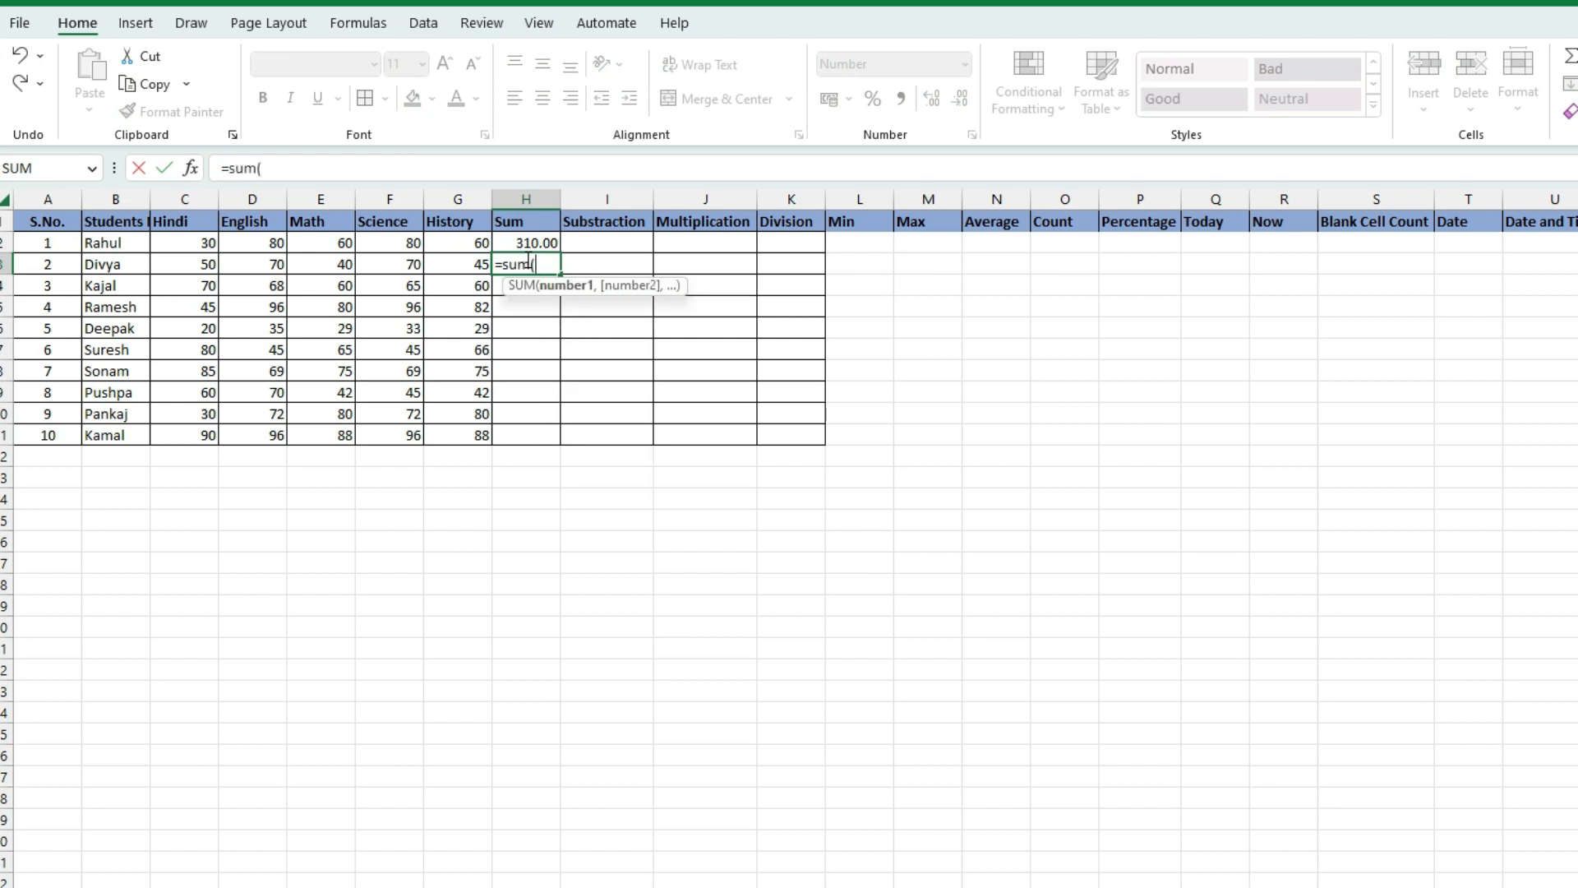
left_click(203, 268)
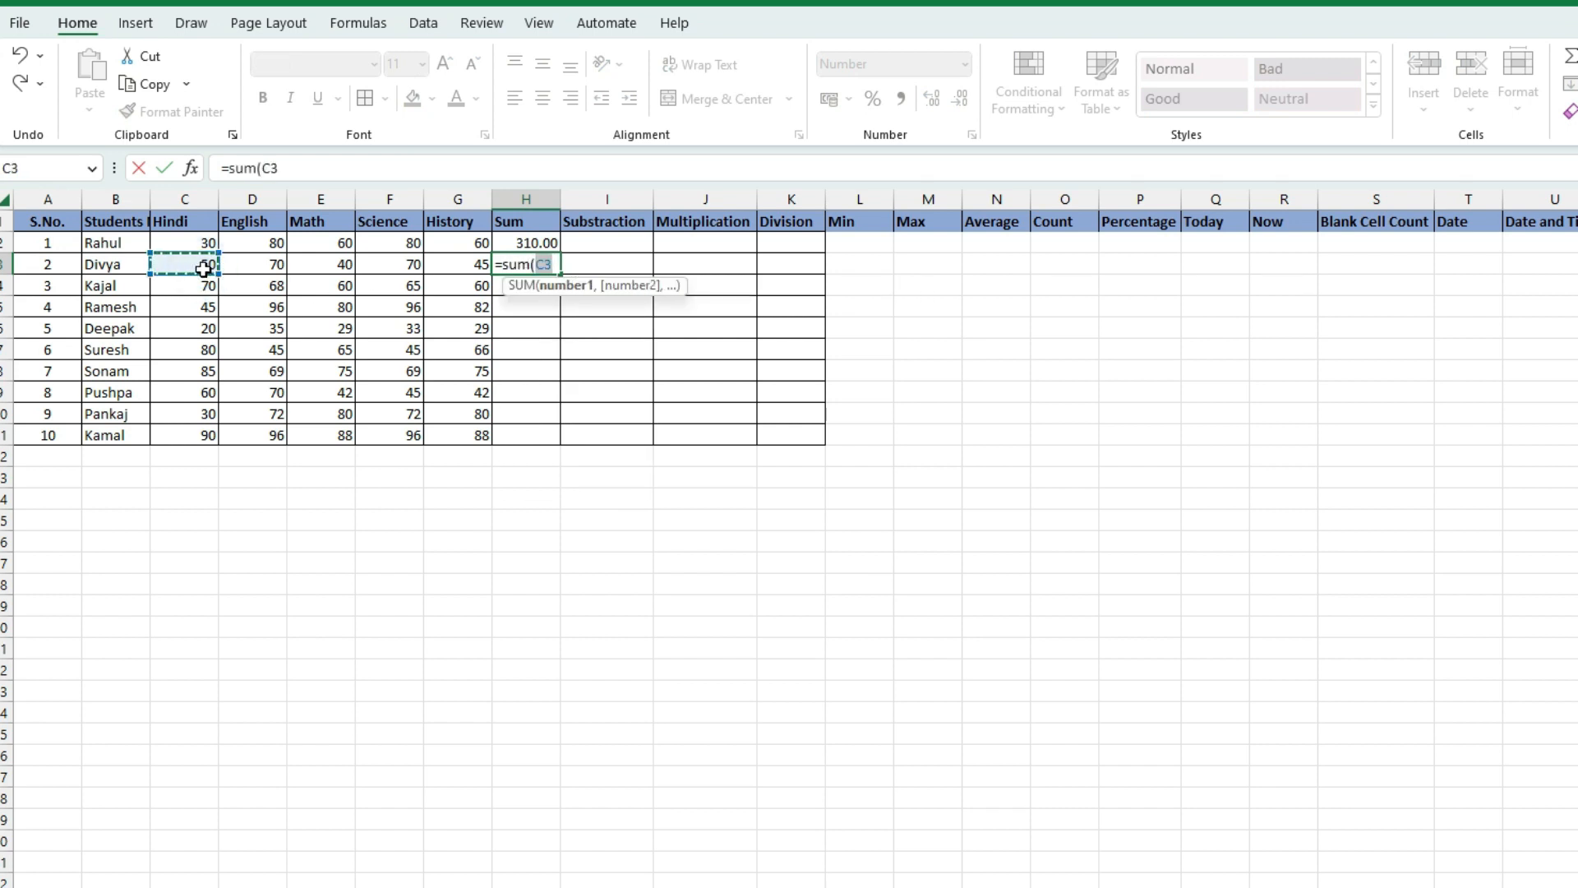
left_click(485, 266, "shift")
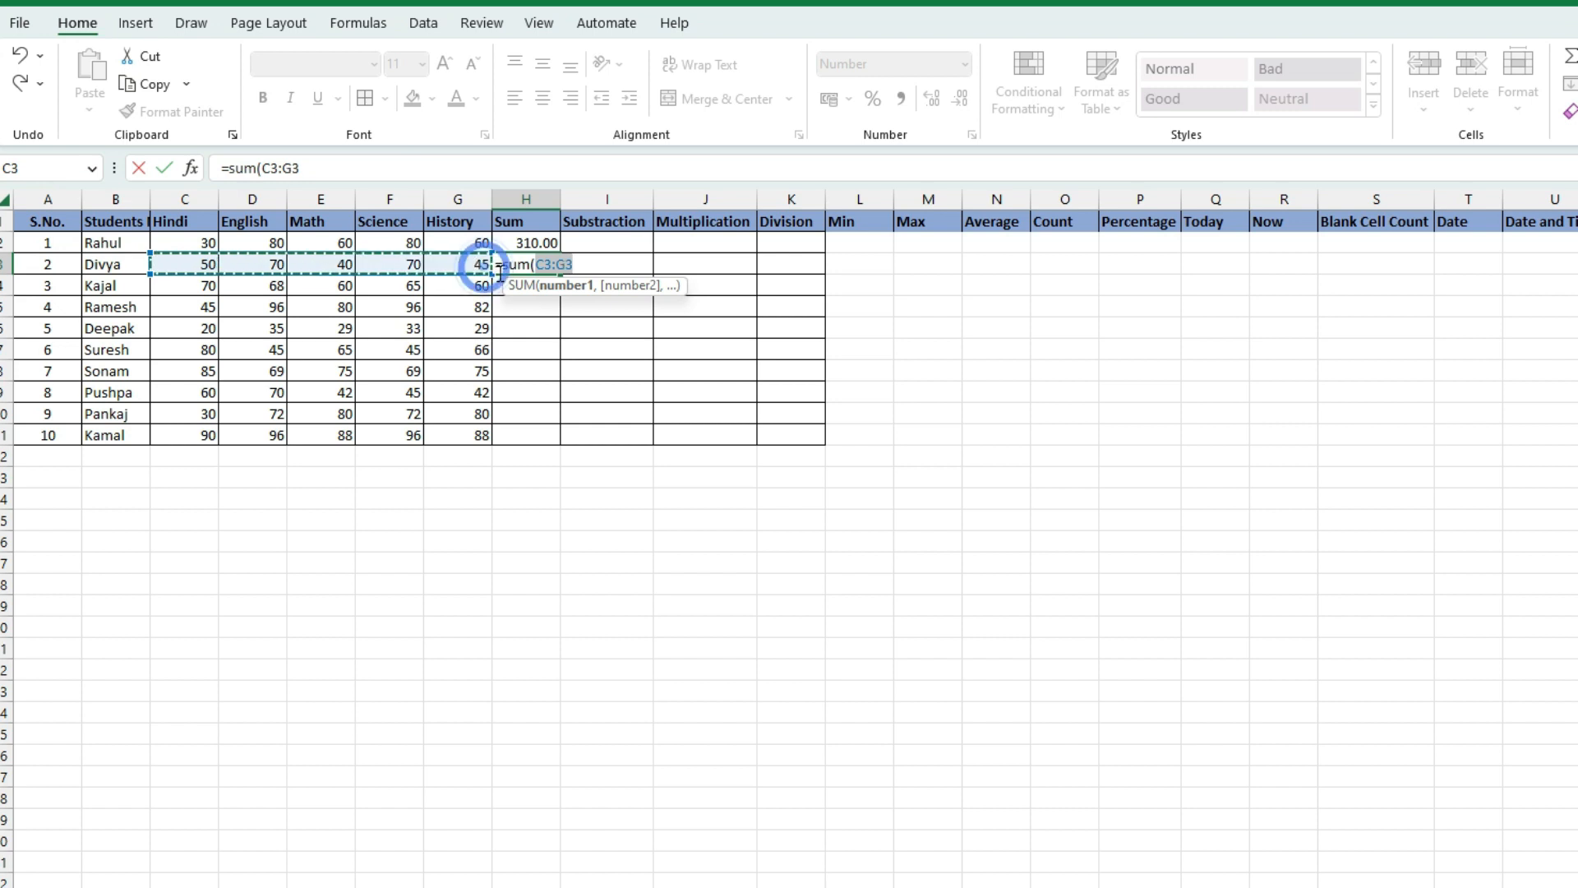
key("Return")
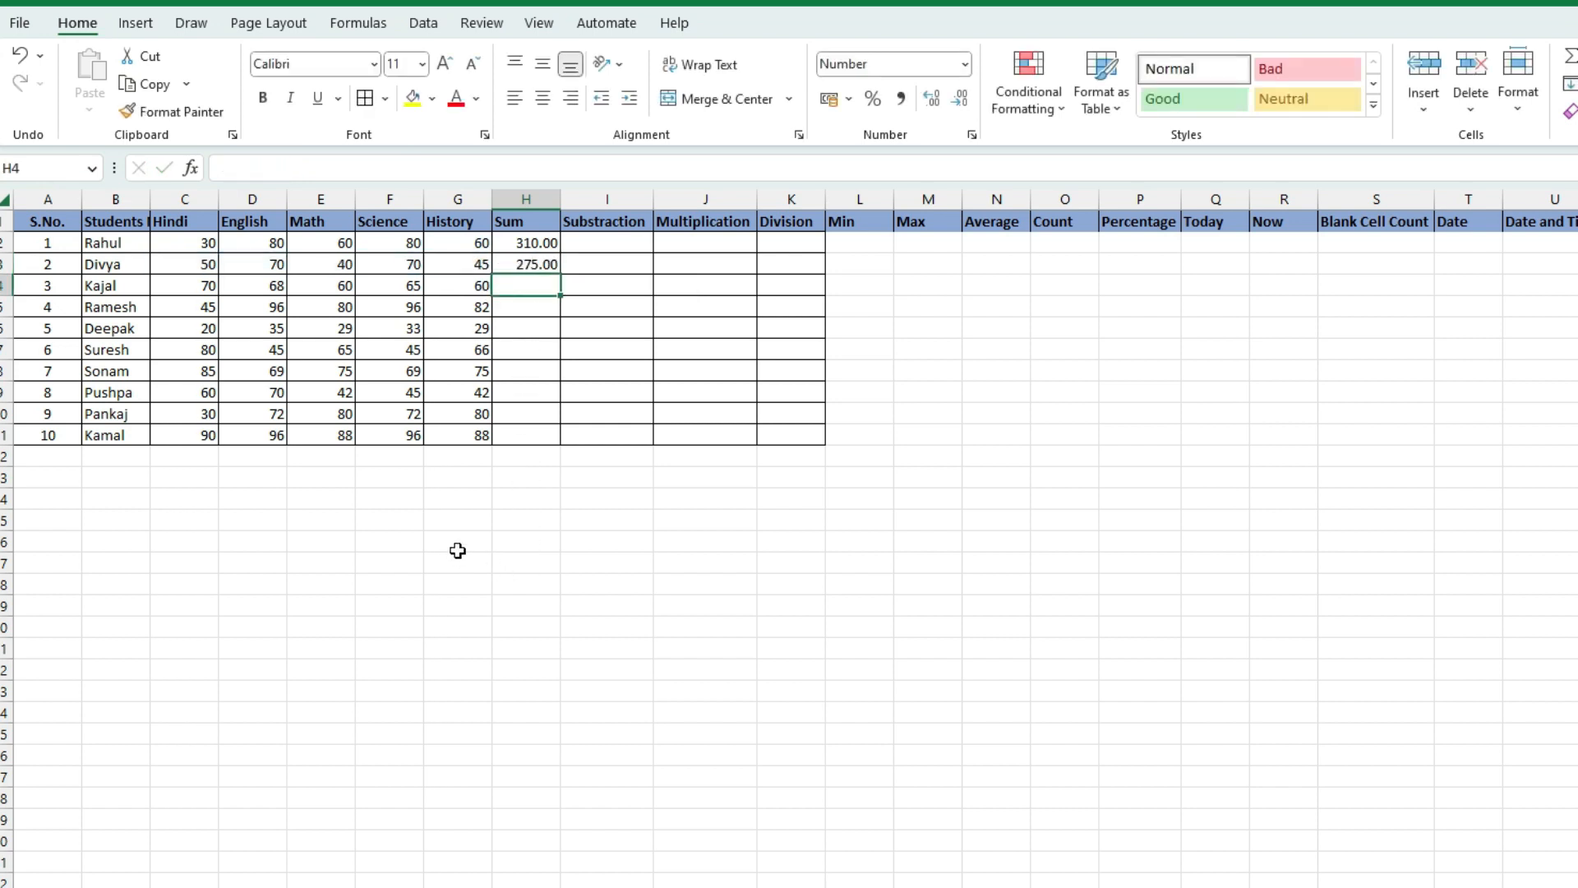
left_click(537, 265)
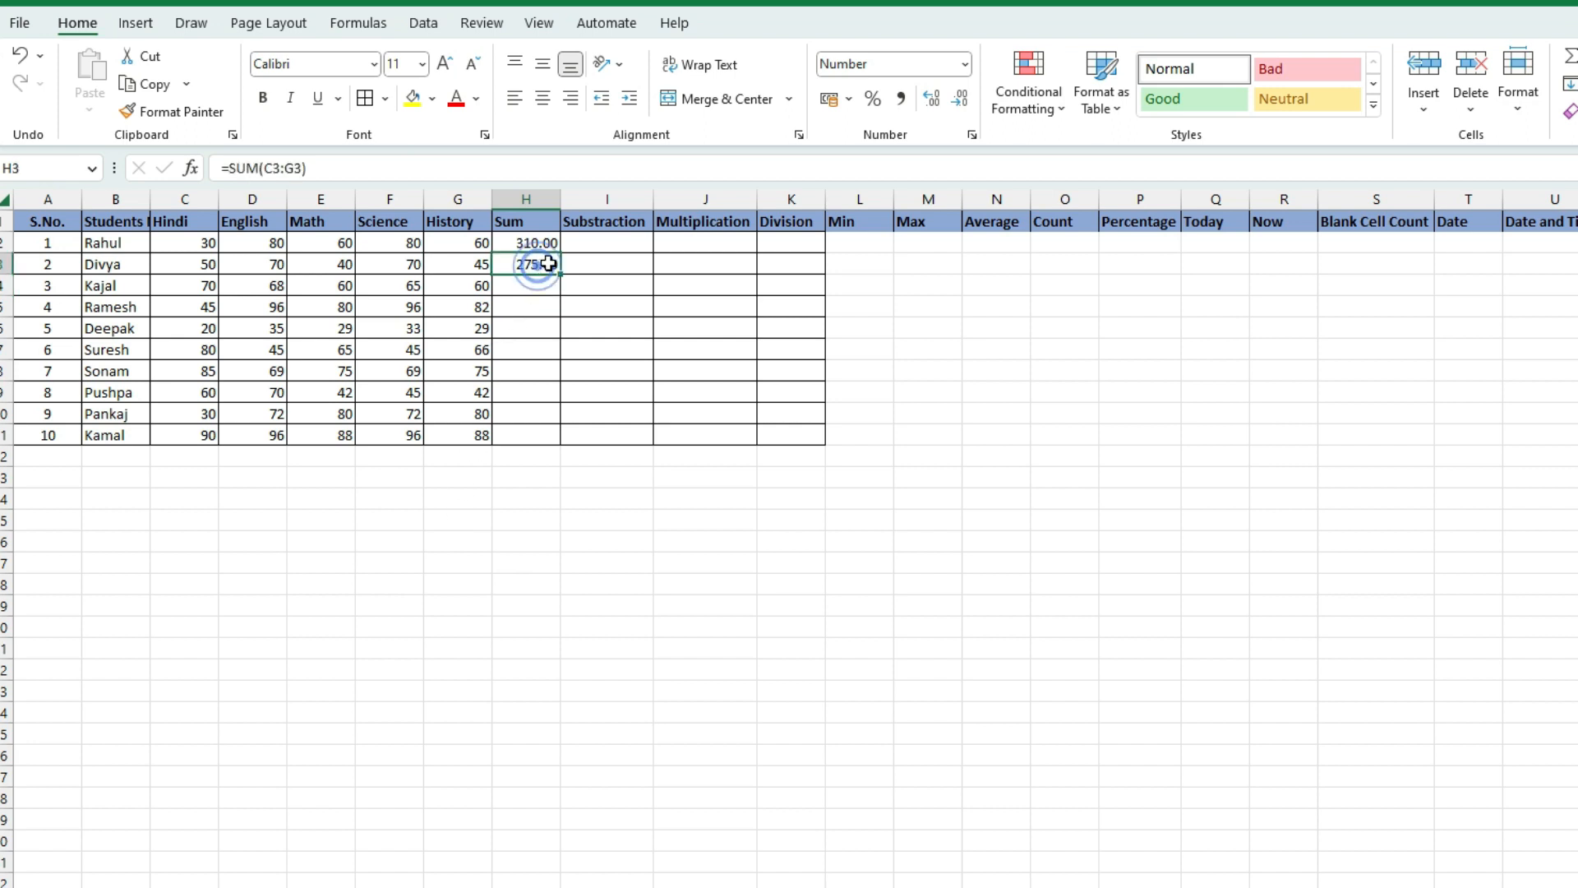
key("Delete")
left_click(527, 244)
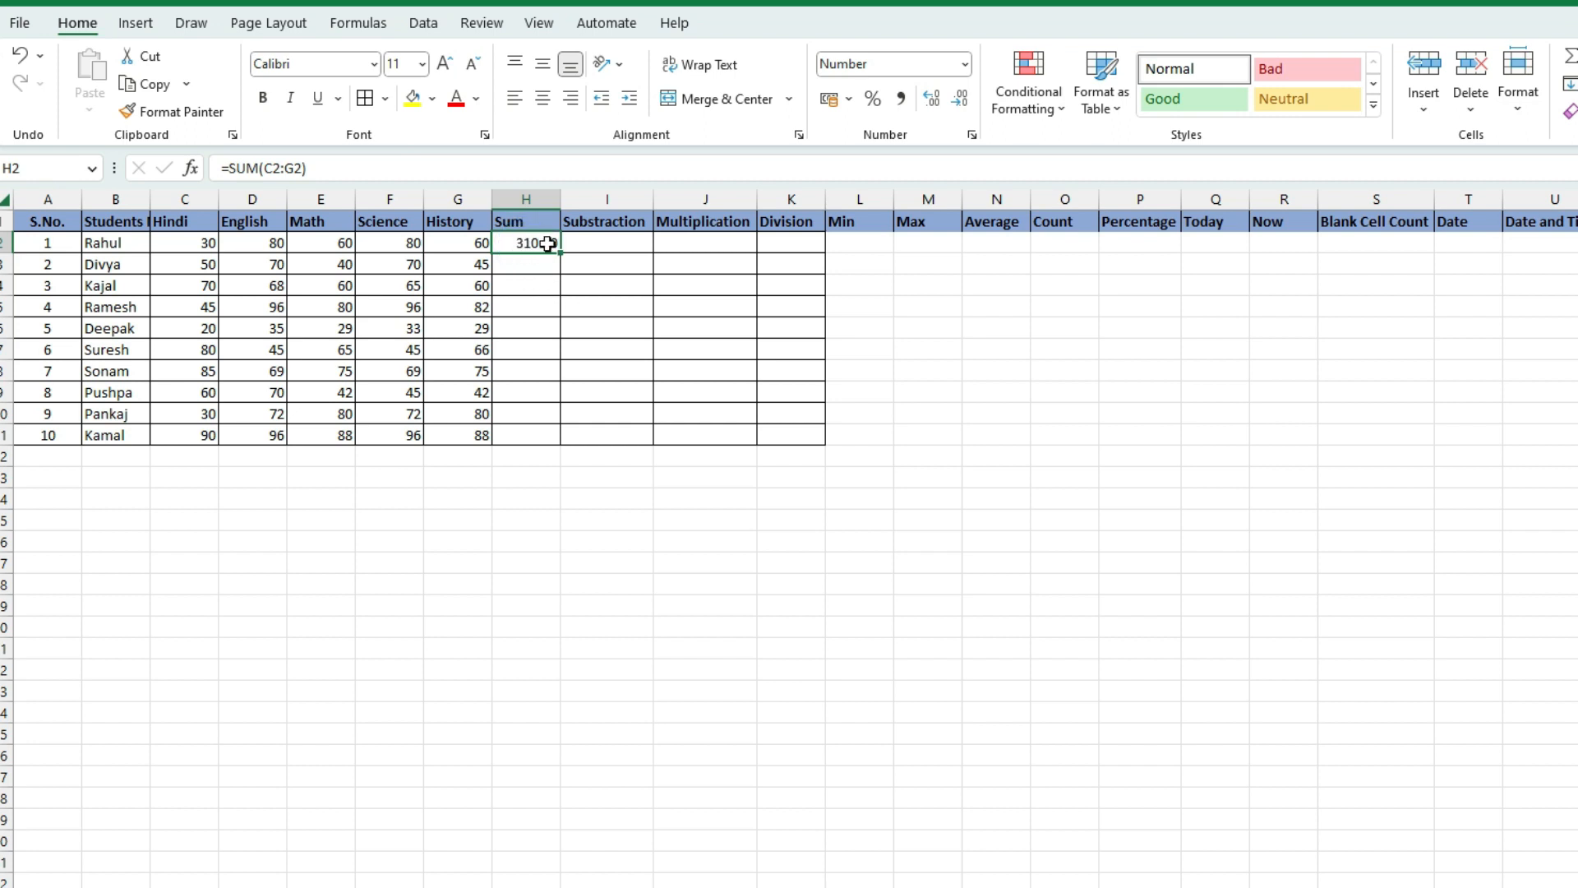
left_click(530, 245)
Copy H2's SUM formula down to H11, giving totals from 310.00 to 458.00
left_click_drag(560, 253, 567, 431)
left_click_drag(564, 437, 564, 437)
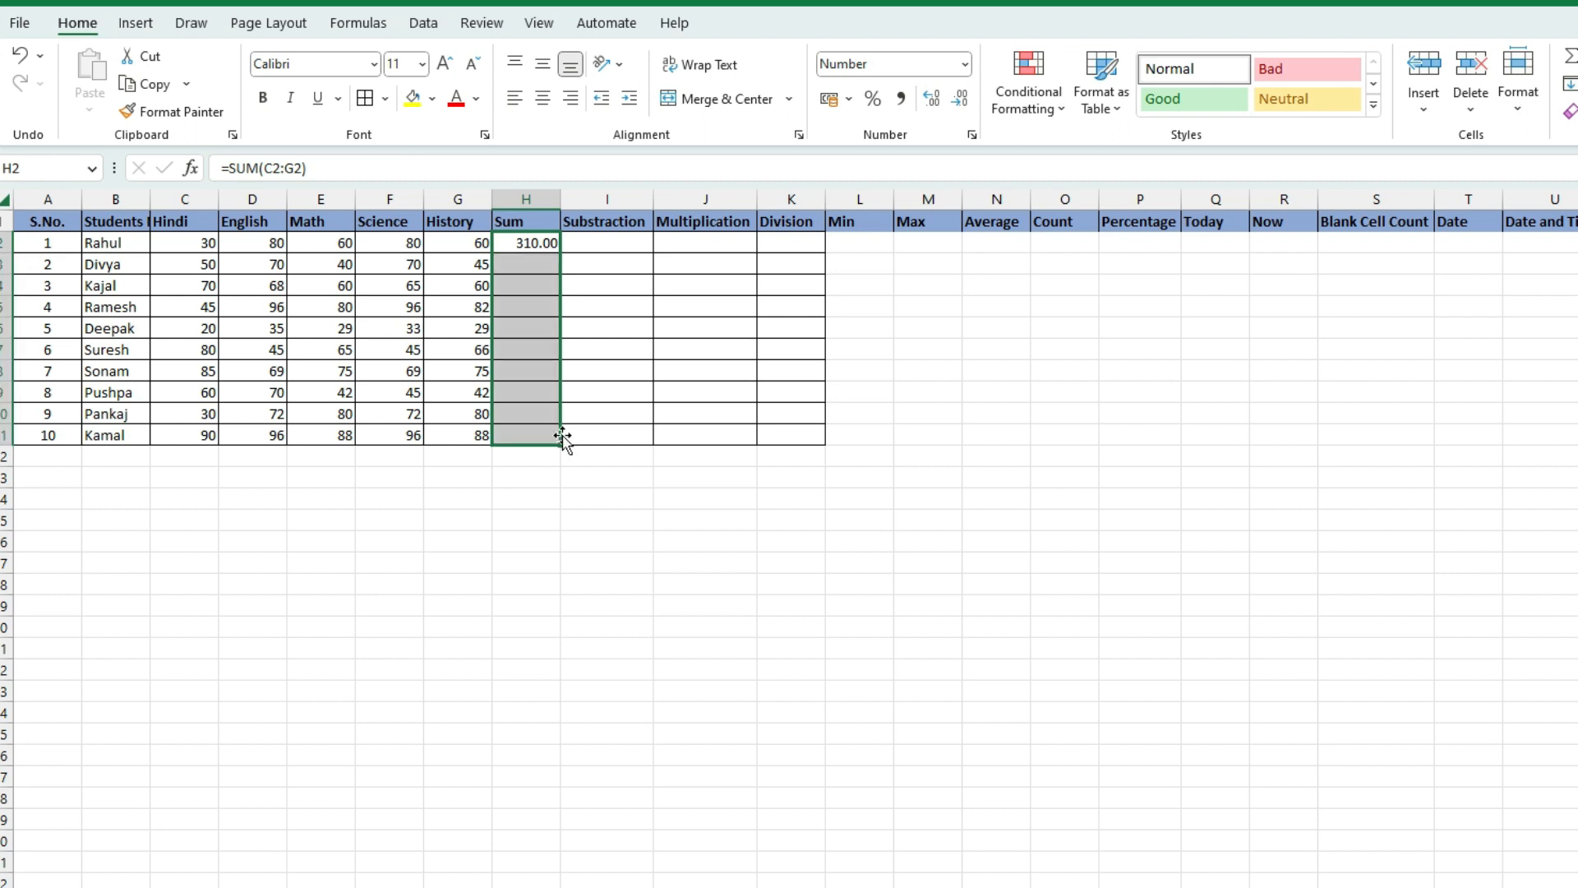
left_click(520, 415)
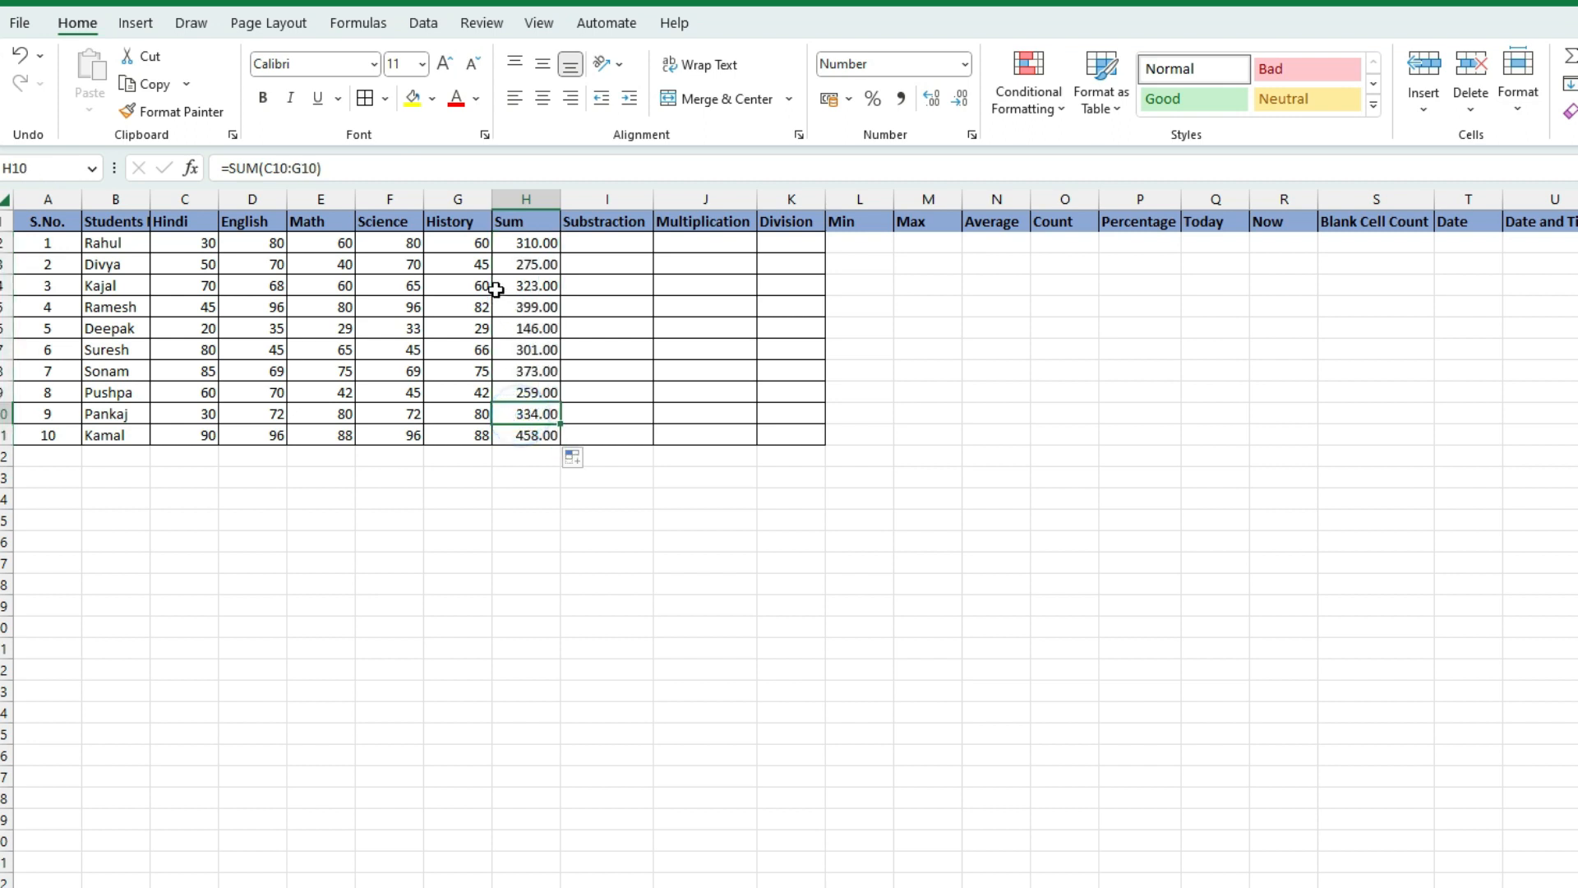
left_click(536, 244)
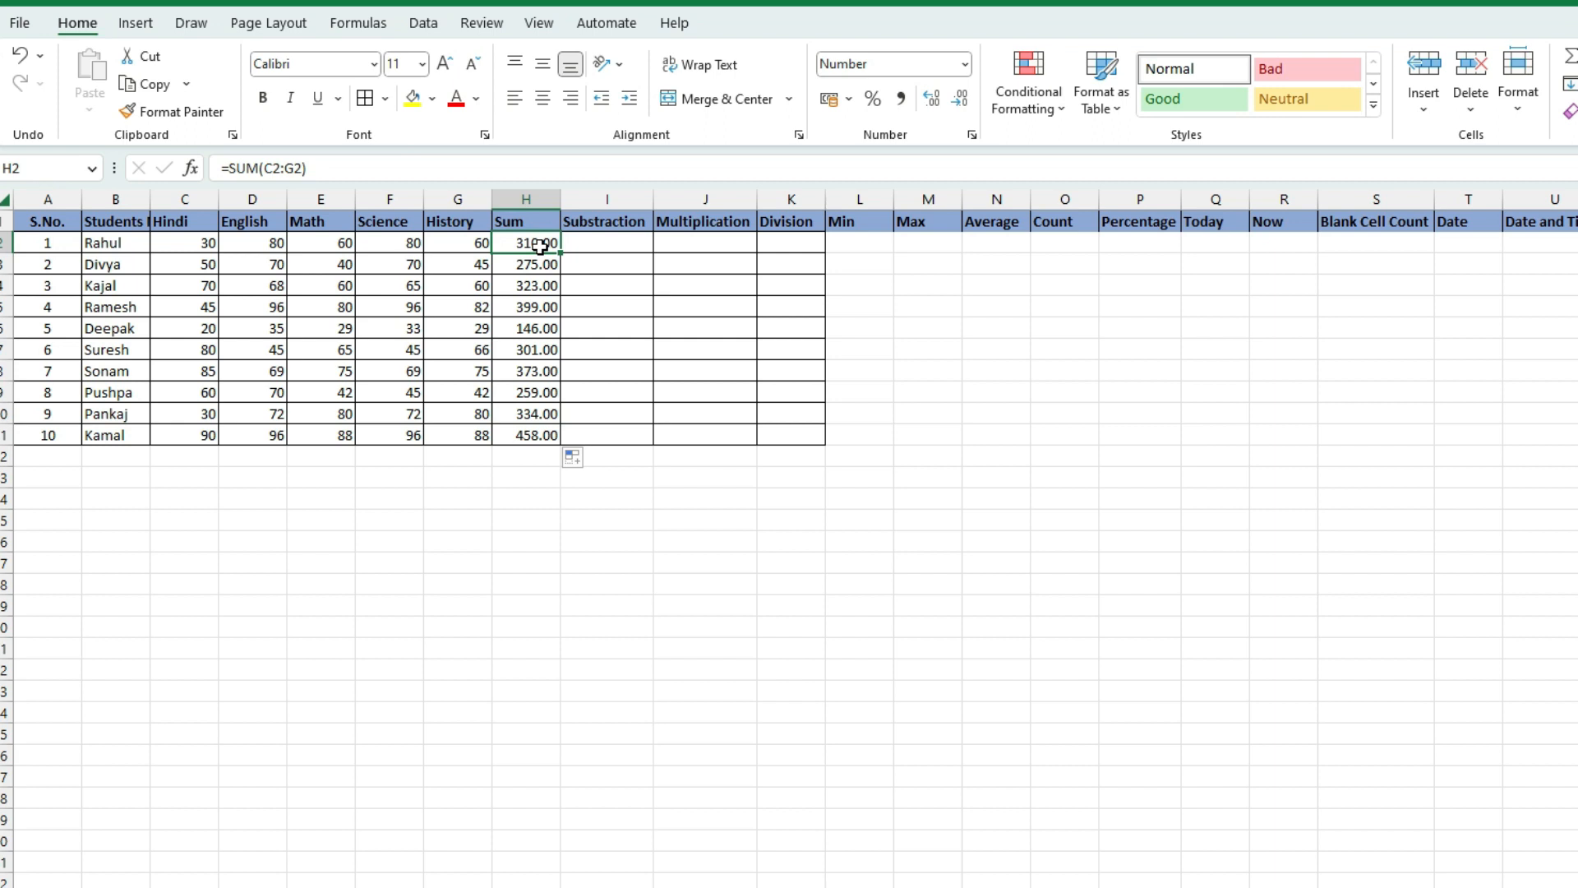
left_click_drag(537, 245, 534, 434)
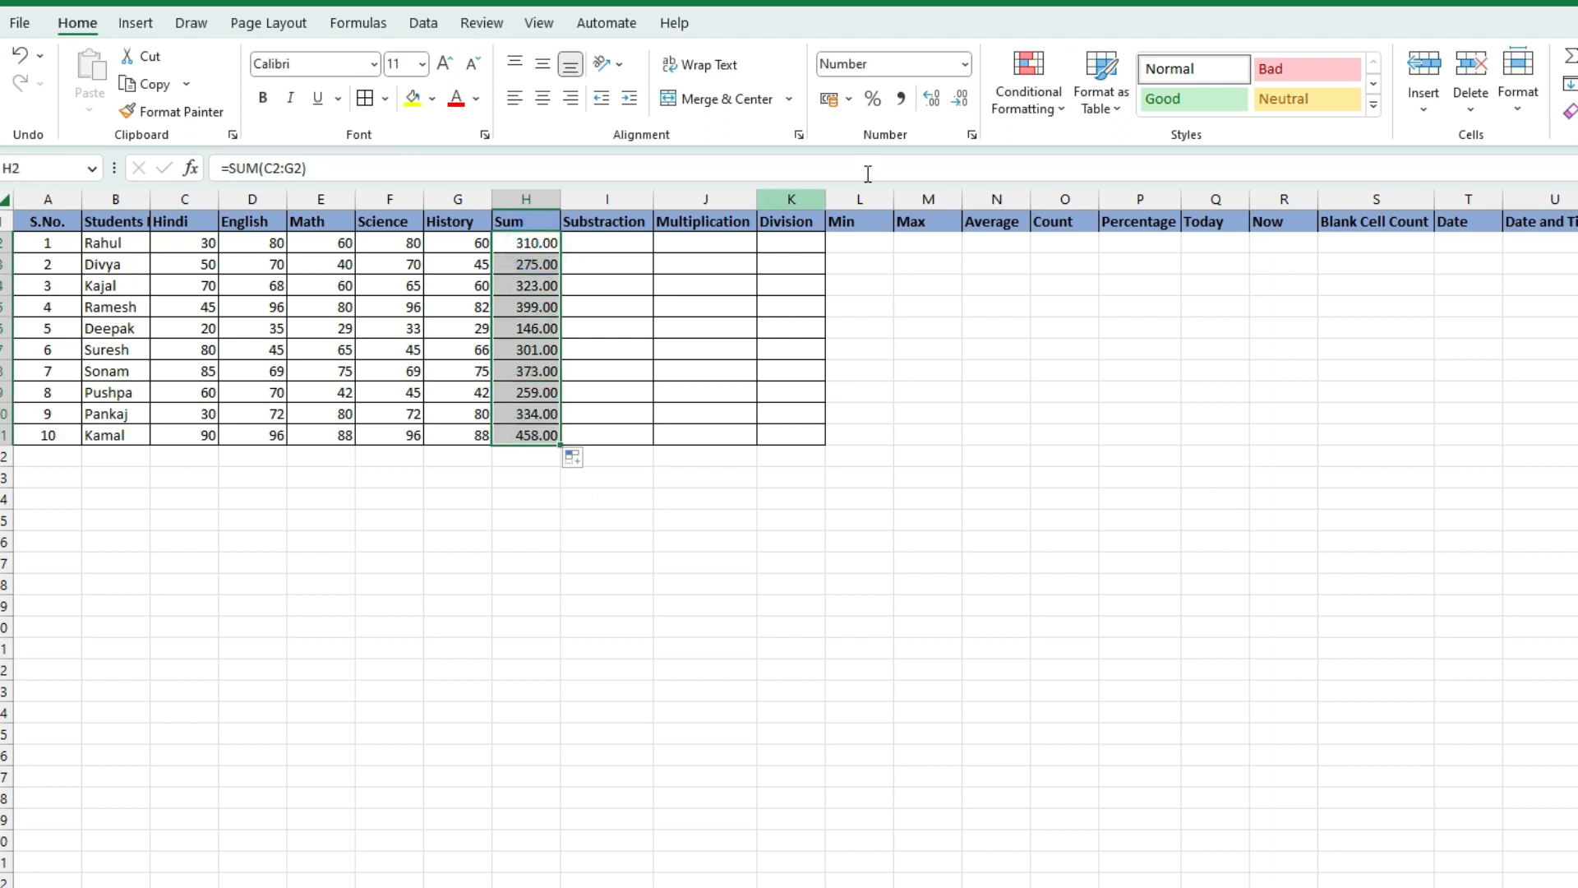
Reduce the Sum totals in H2:H11 to whole numbers with no decimal places
left_click(934, 97)
left_click(962, 98)
left_click(967, 101)
left_click(966, 101)
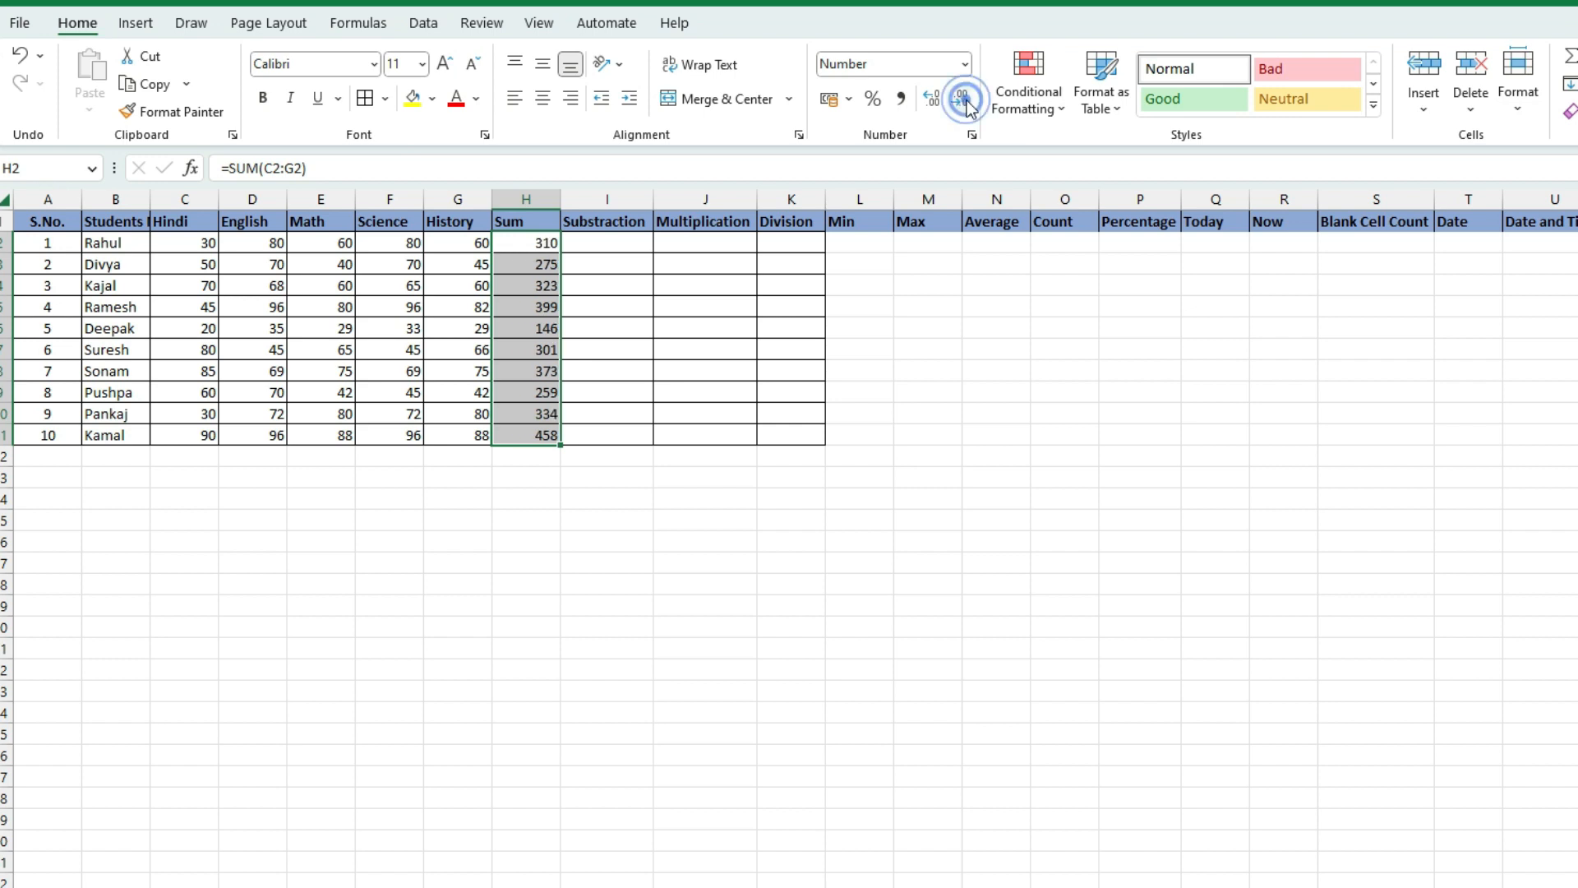
left_click(539, 384)
left_click_drag(538, 243, 534, 444)
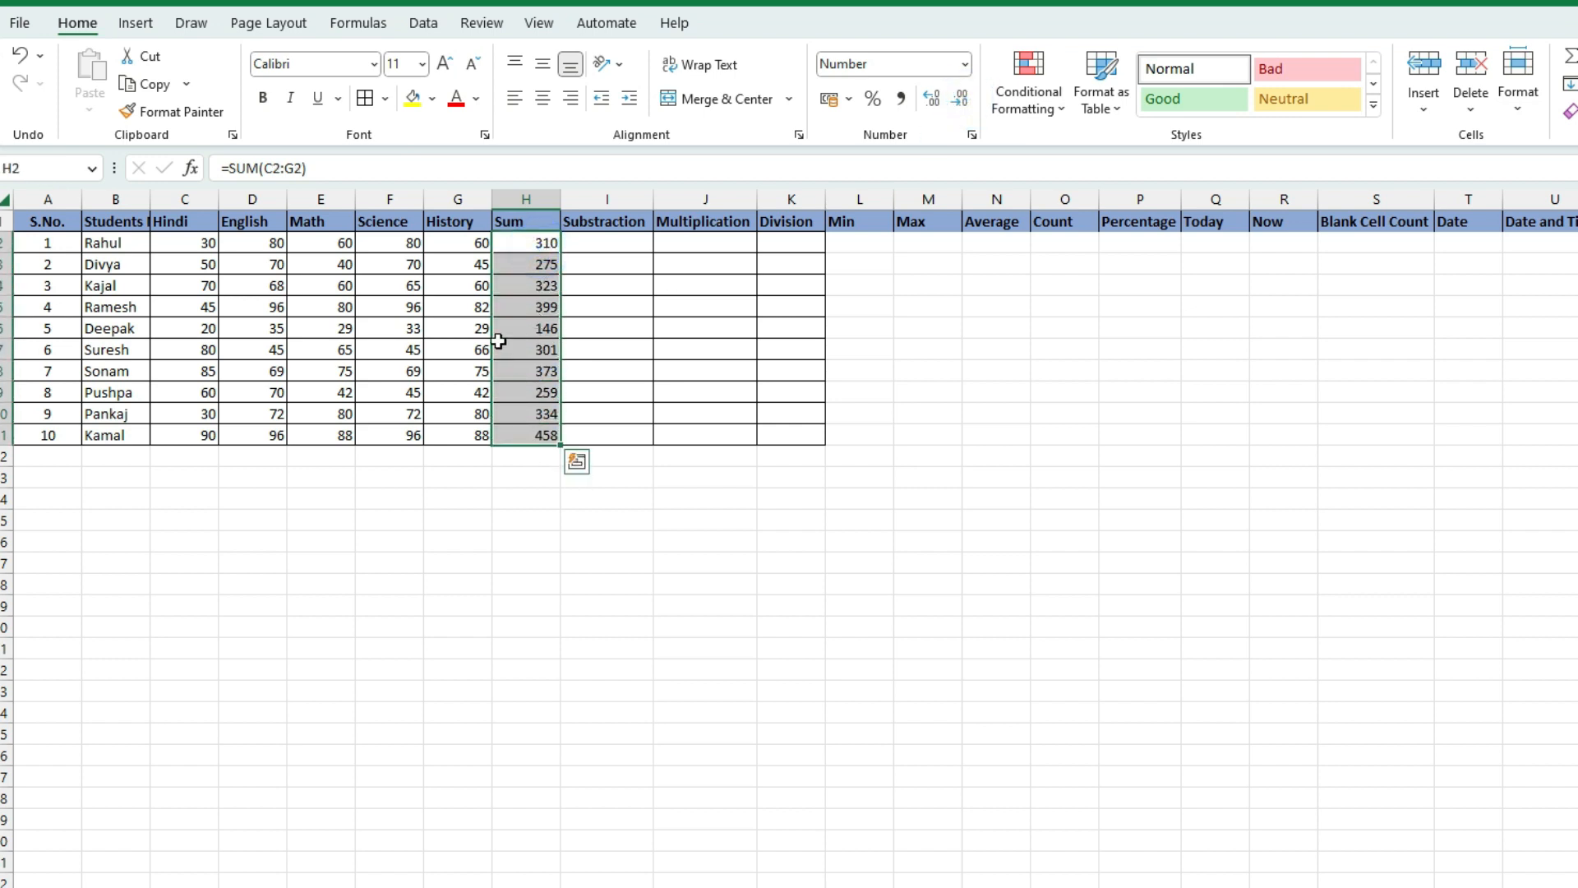
left_click(529, 260)
Highlight the marks in rows 3–5 and compare them with their total formulas
left_click_drag(205, 264, 473, 264)
left_click_drag(201, 287, 448, 290)
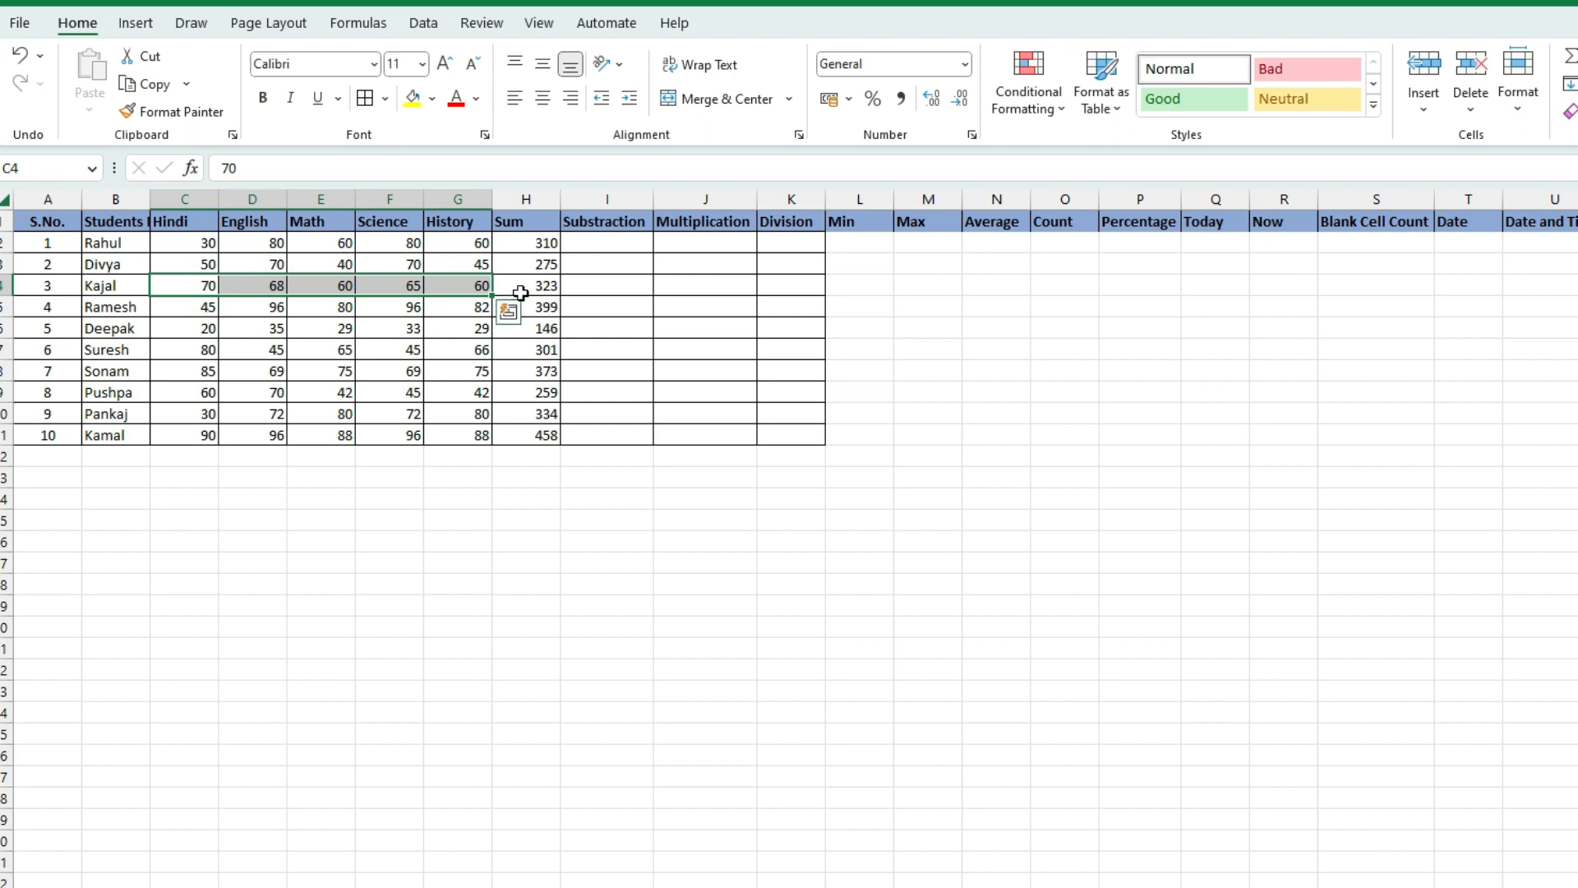
left_click_drag(208, 309, 478, 307)
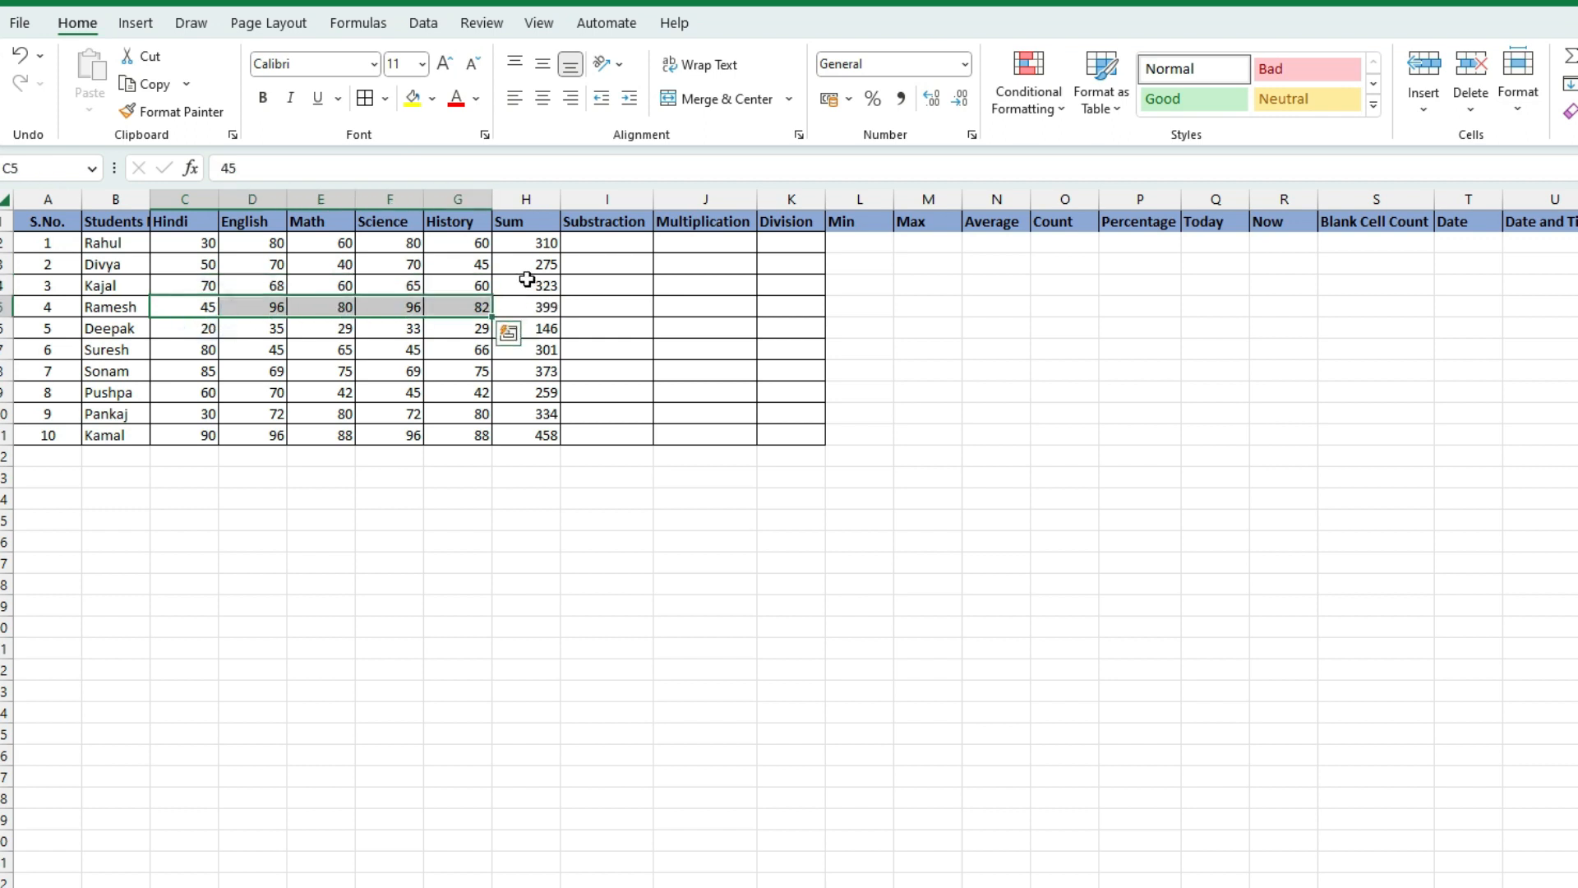
left_click(547, 265)
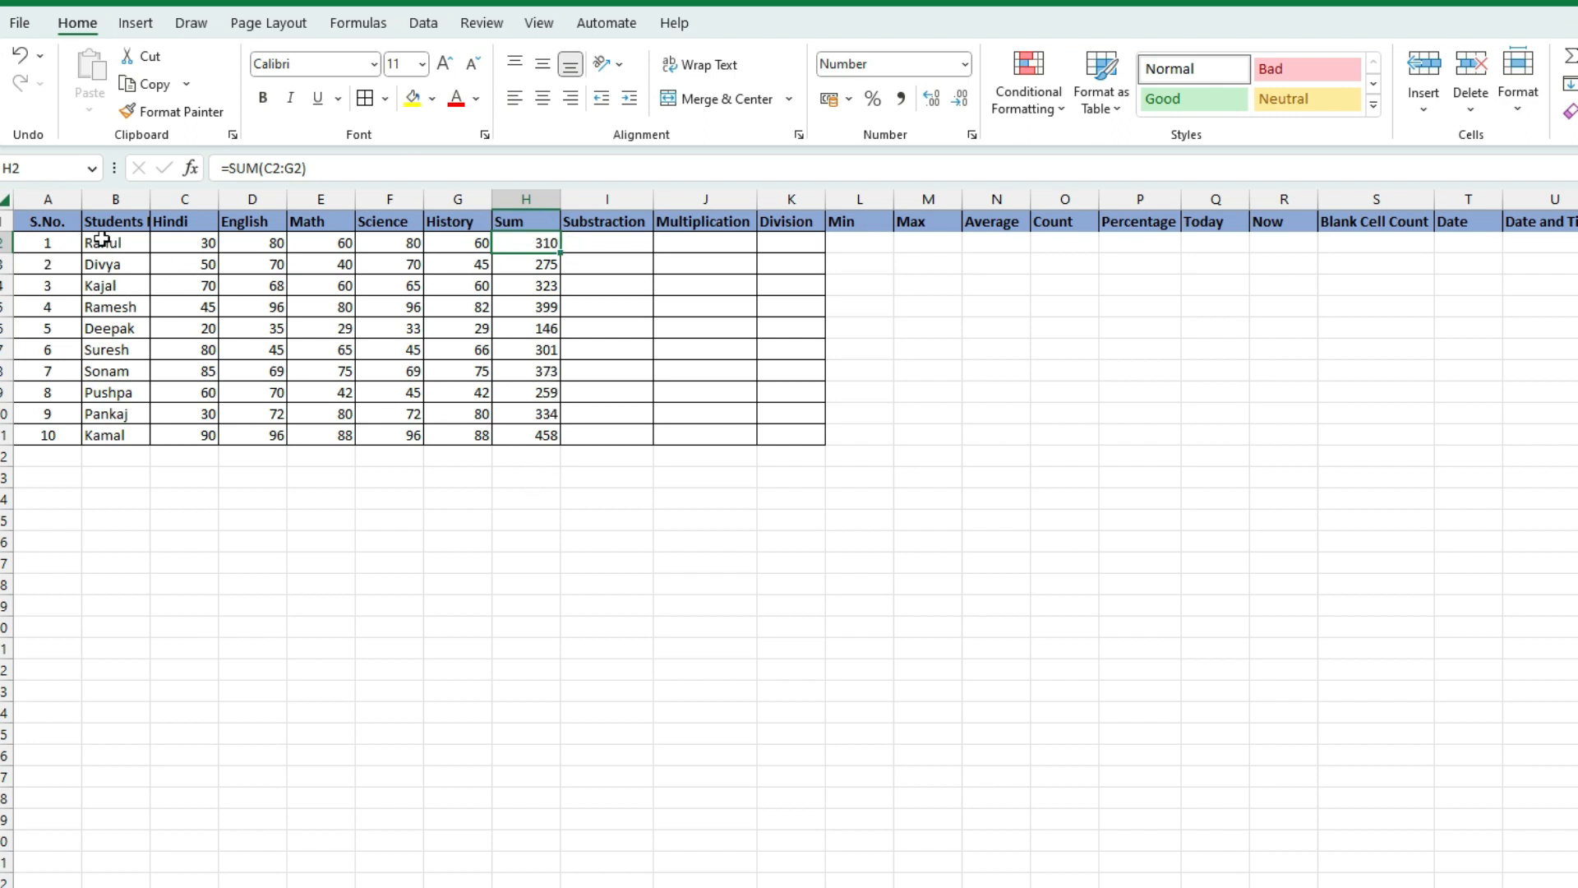
left_click(546, 323)
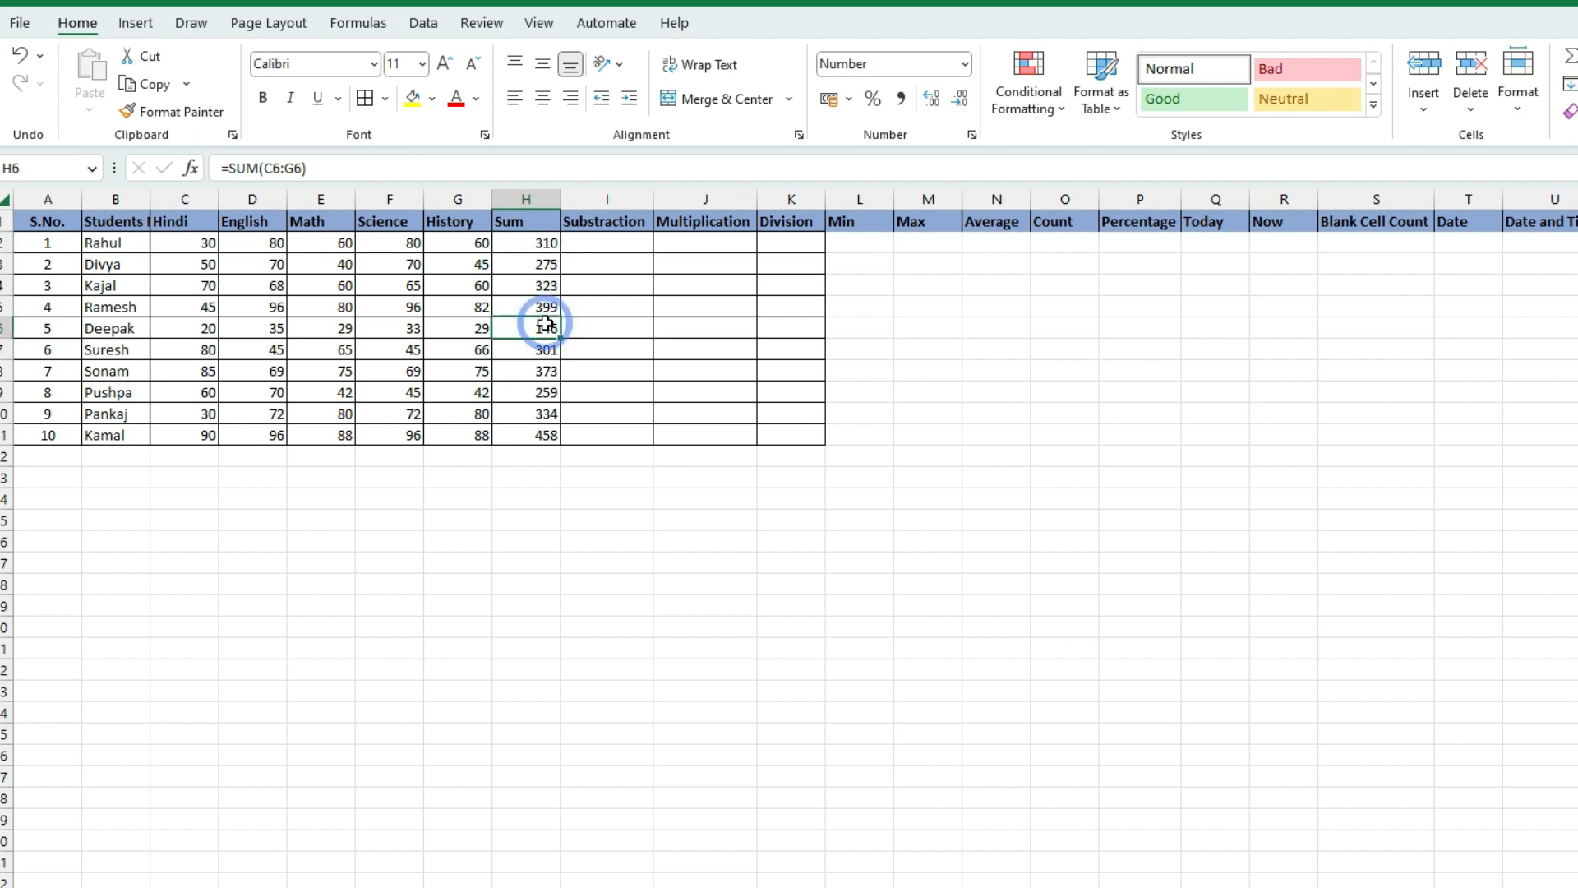
left_click(540, 283)
left_click(538, 246)
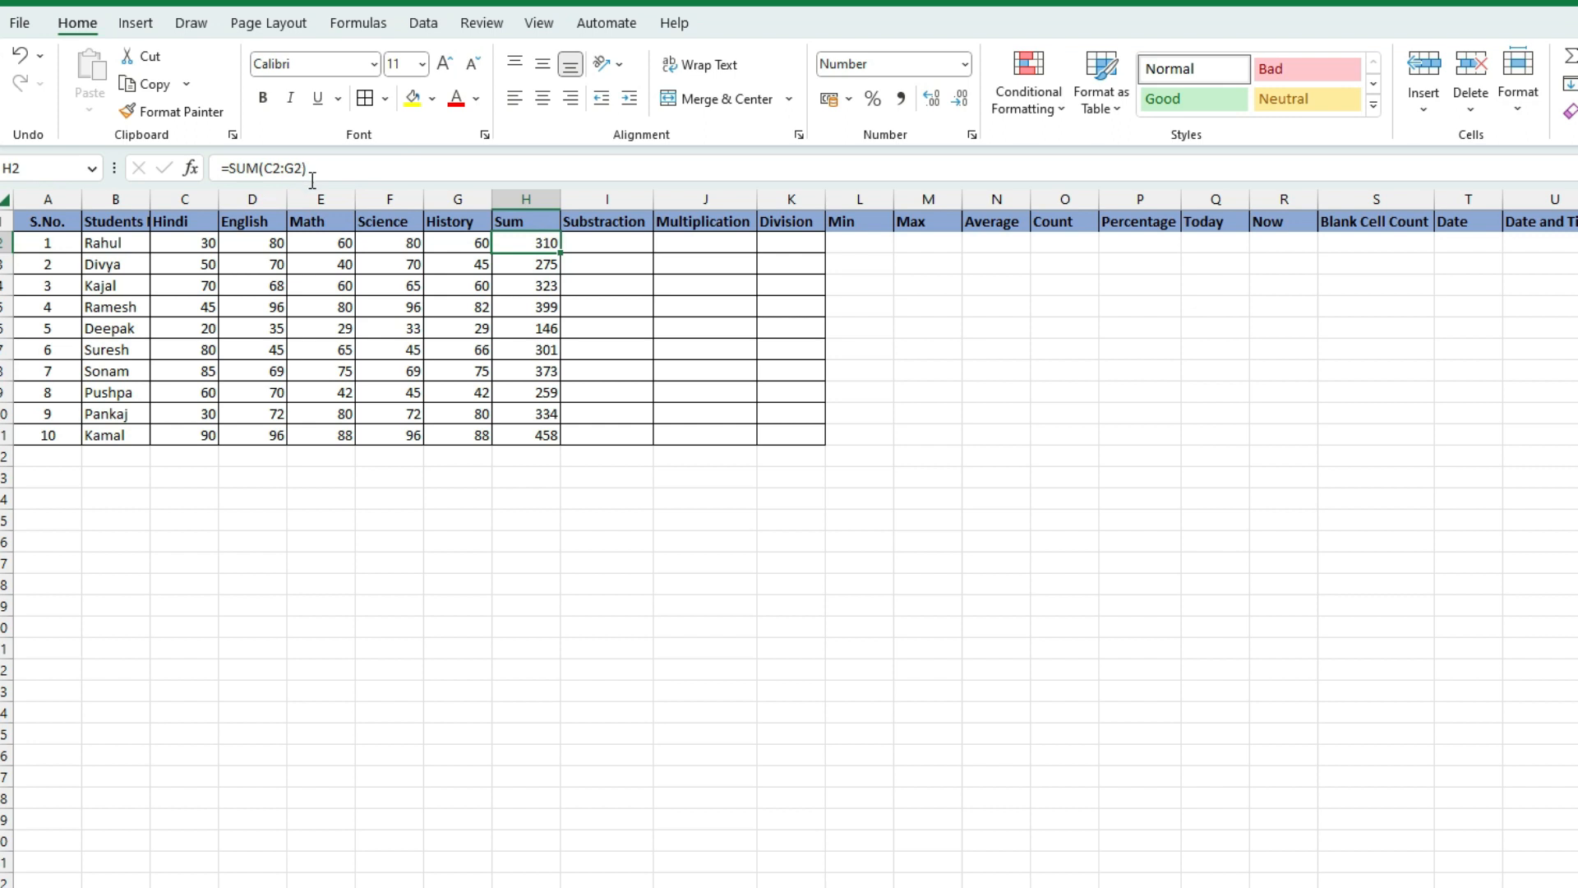
left_click(528, 263)
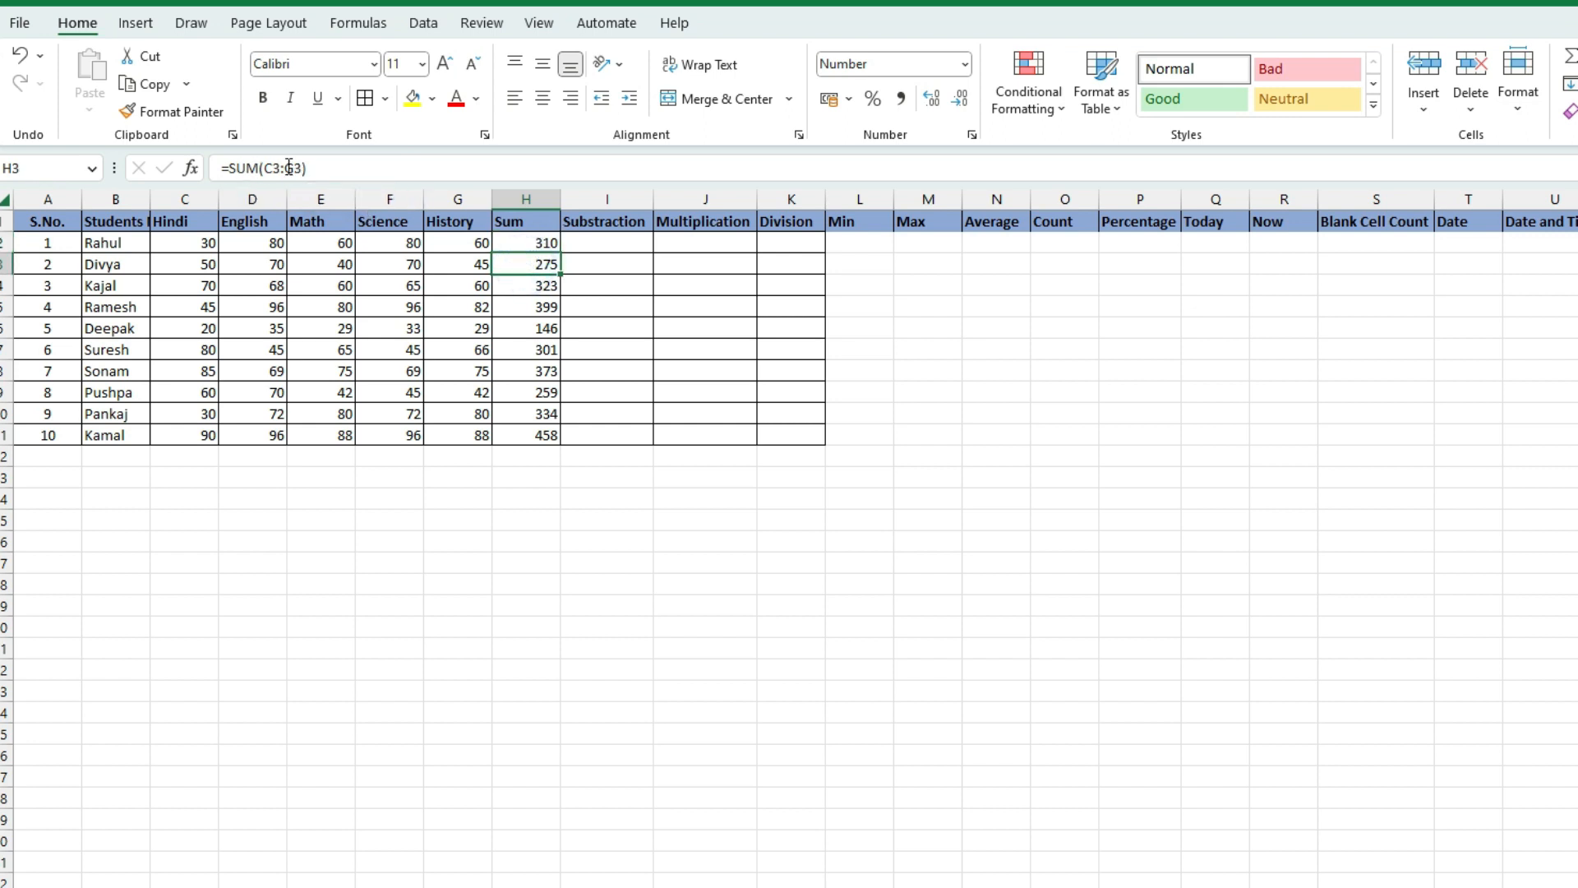
Review each total formula from H4 down to H11, then highlight marks C2:G2
left_click(540, 282)
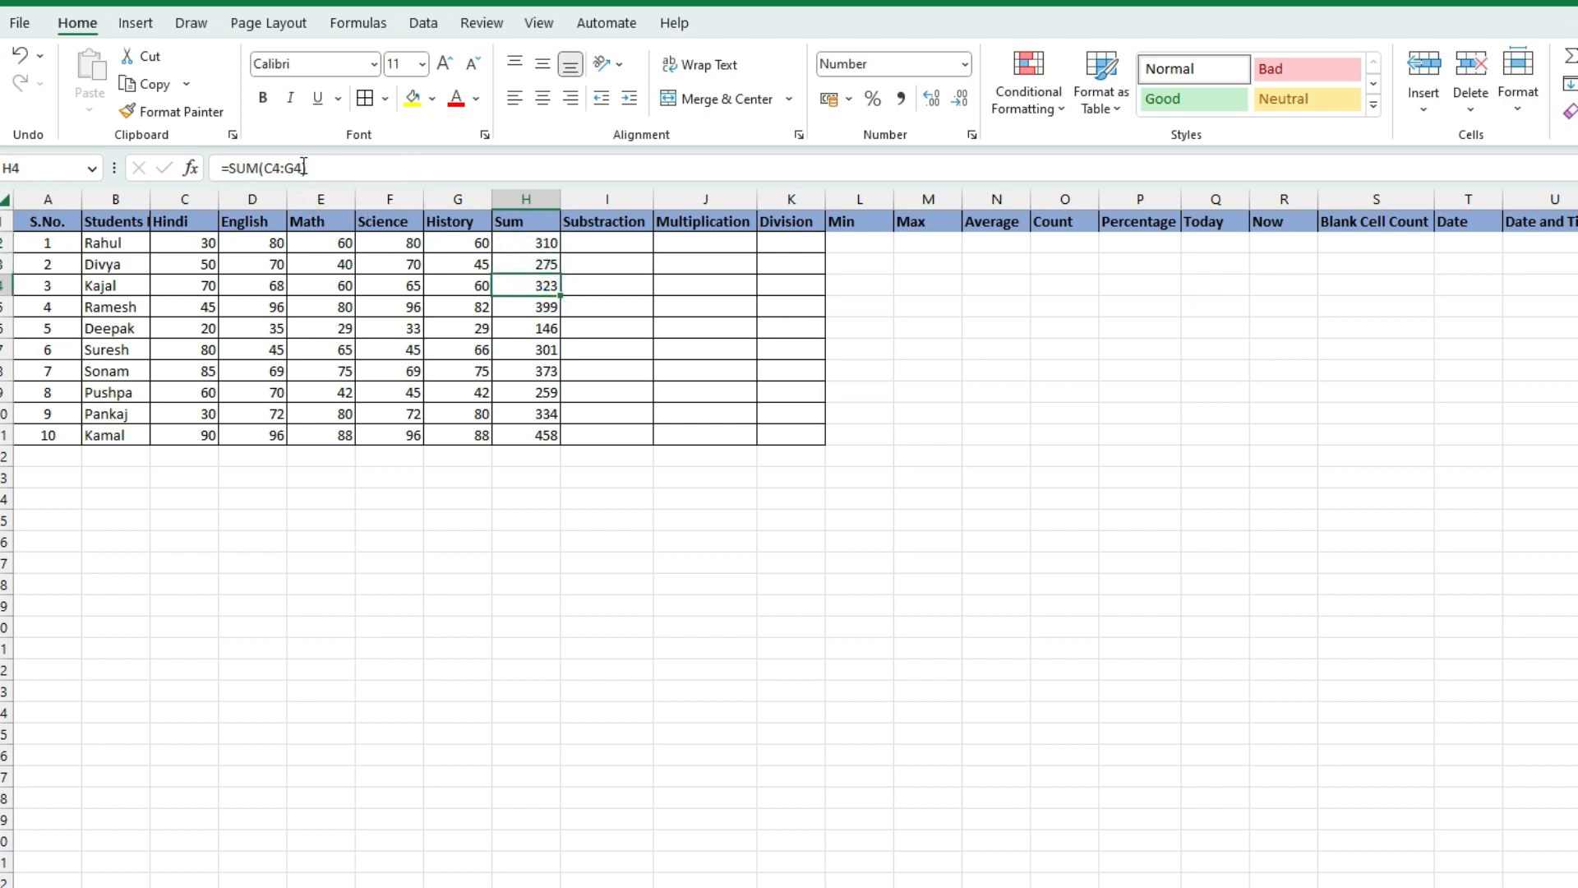
left_click(544, 308)
left_click(545, 329)
left_click(546, 344)
left_click(546, 369)
left_click(551, 392)
left_click(557, 410)
left_click(553, 435)
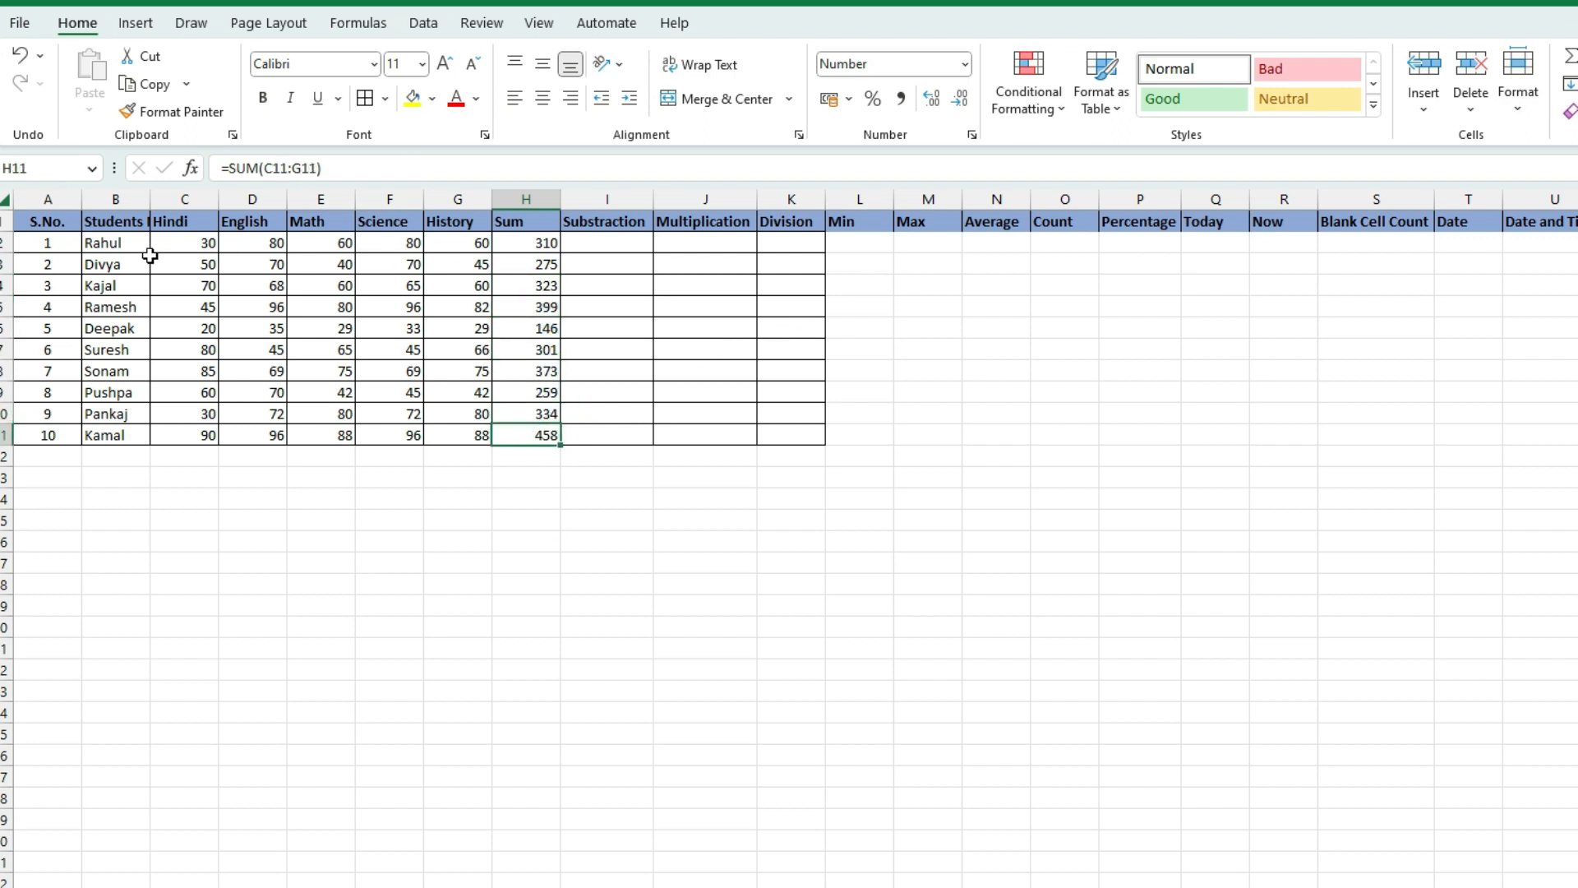
left_click_drag(180, 244, 478, 244)
Enter =MIN(C2:G2) in L2, returning the first student's lowest mark, Hindi 30
left_click(860, 243)
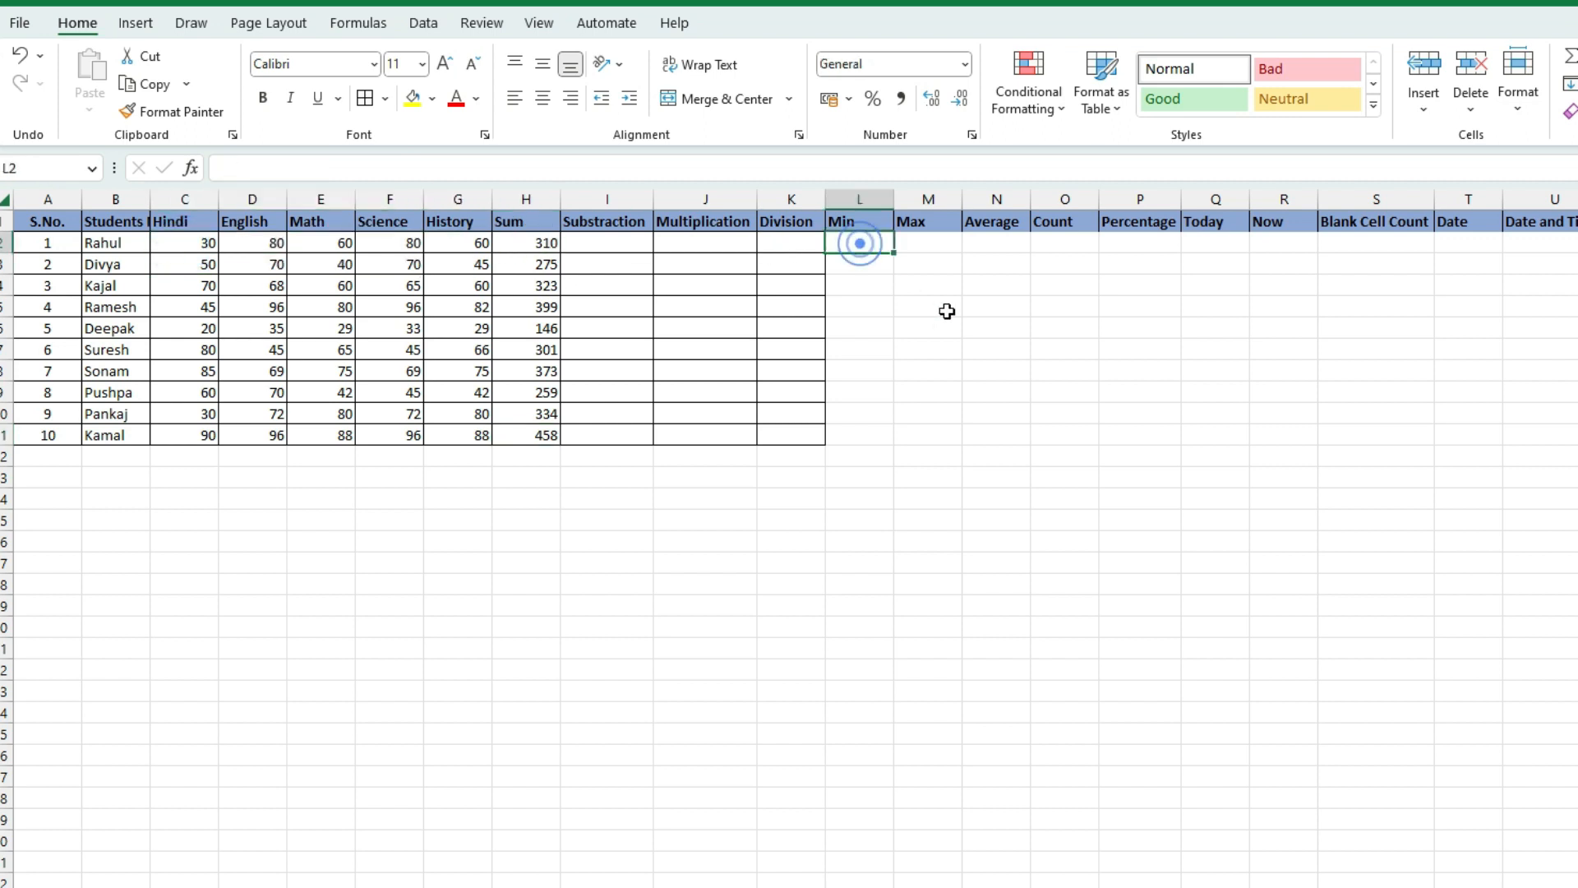
type("=")
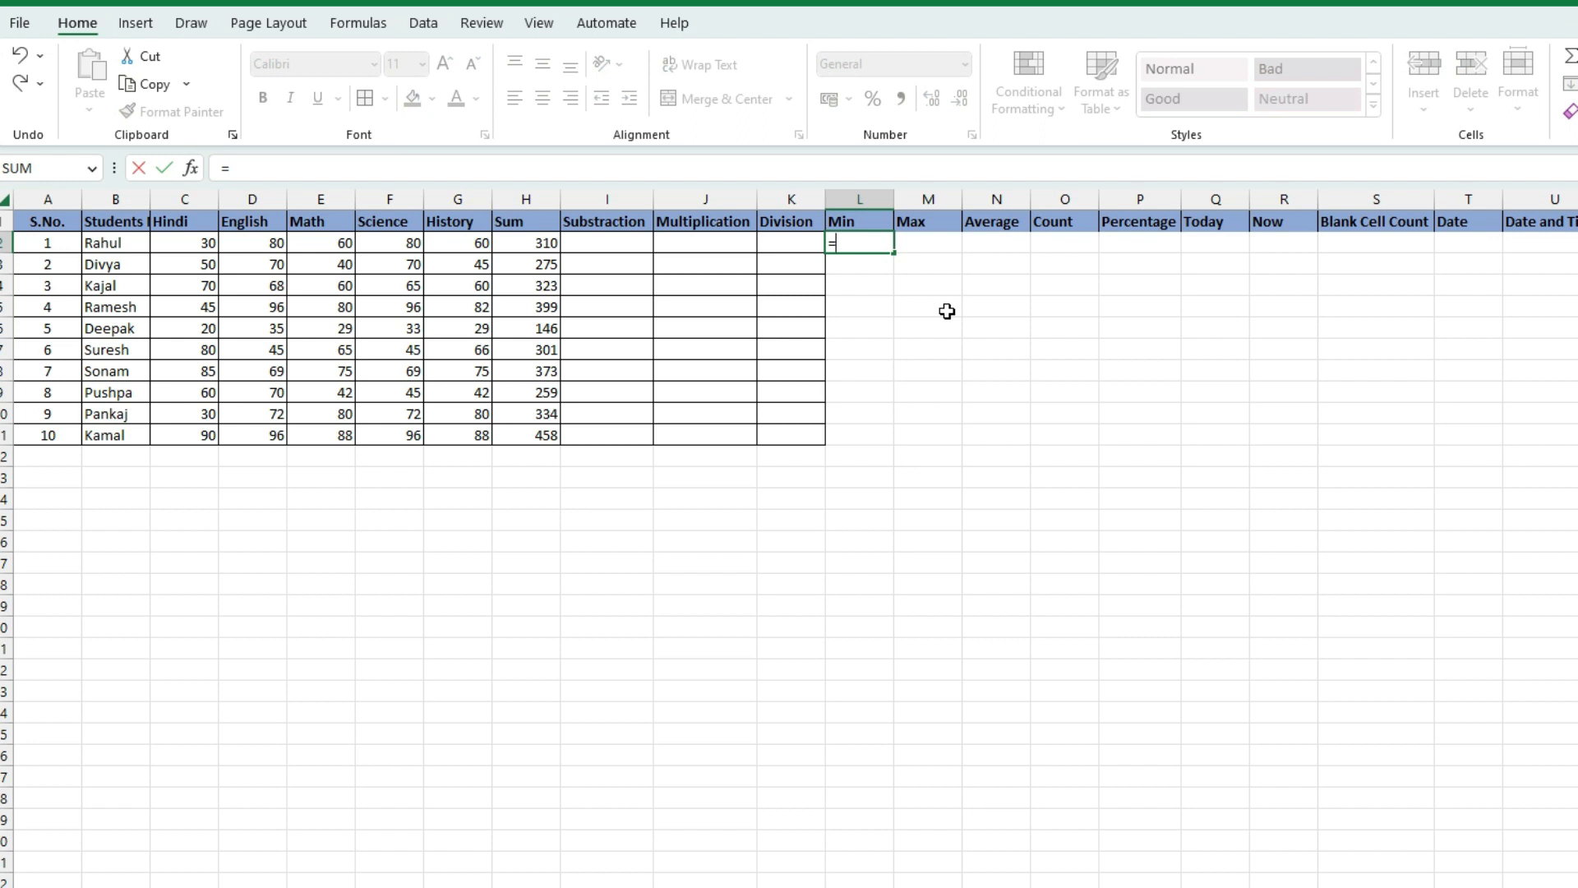
type("min")
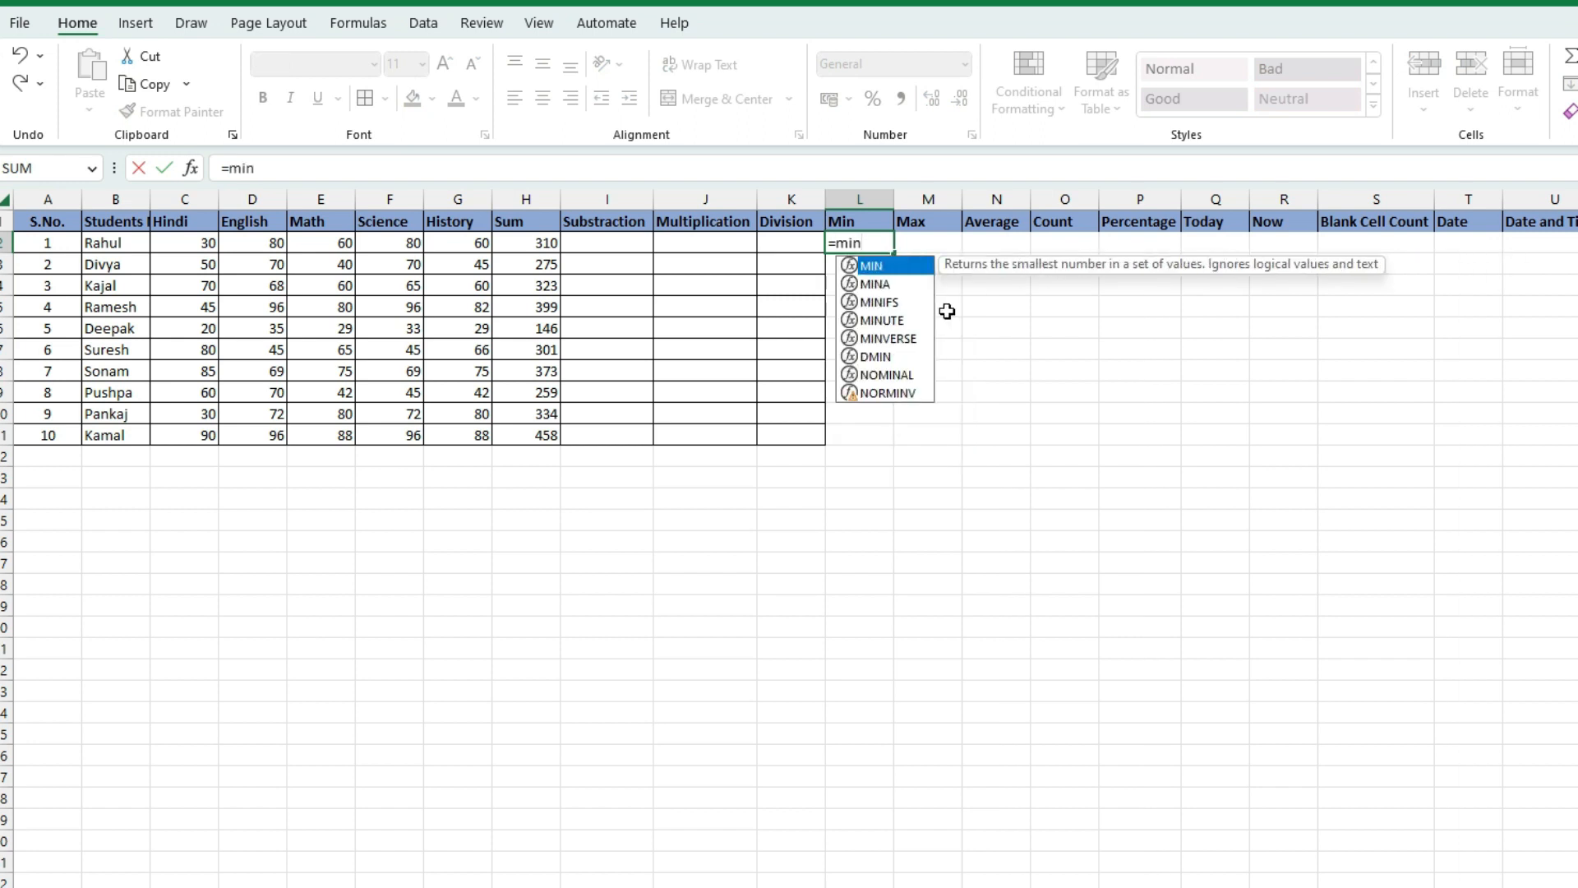
type("(")
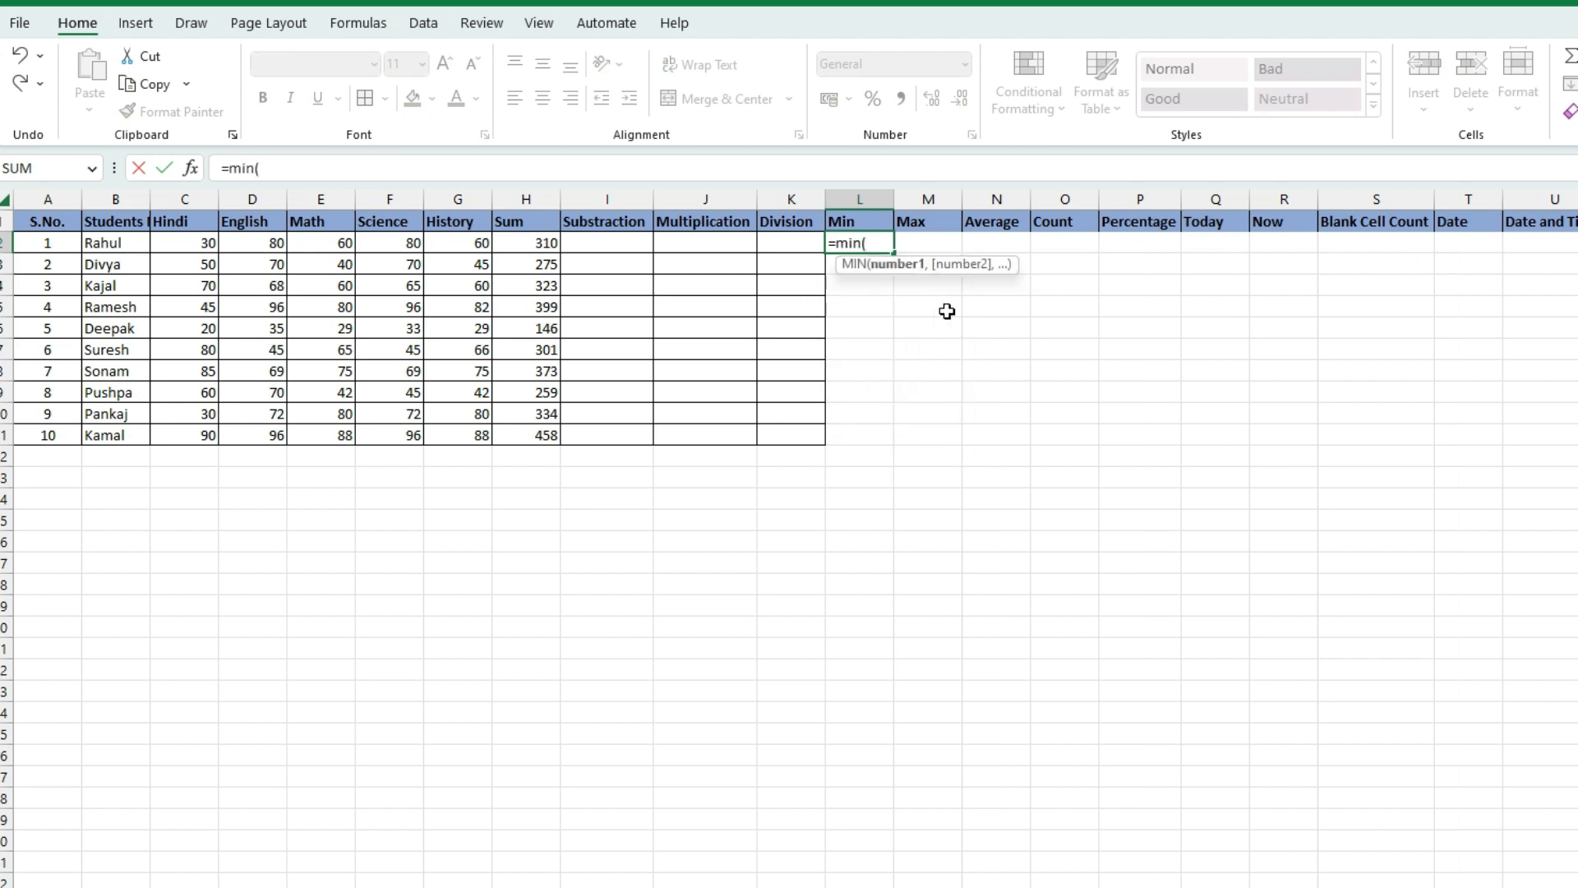
left_click(190, 245)
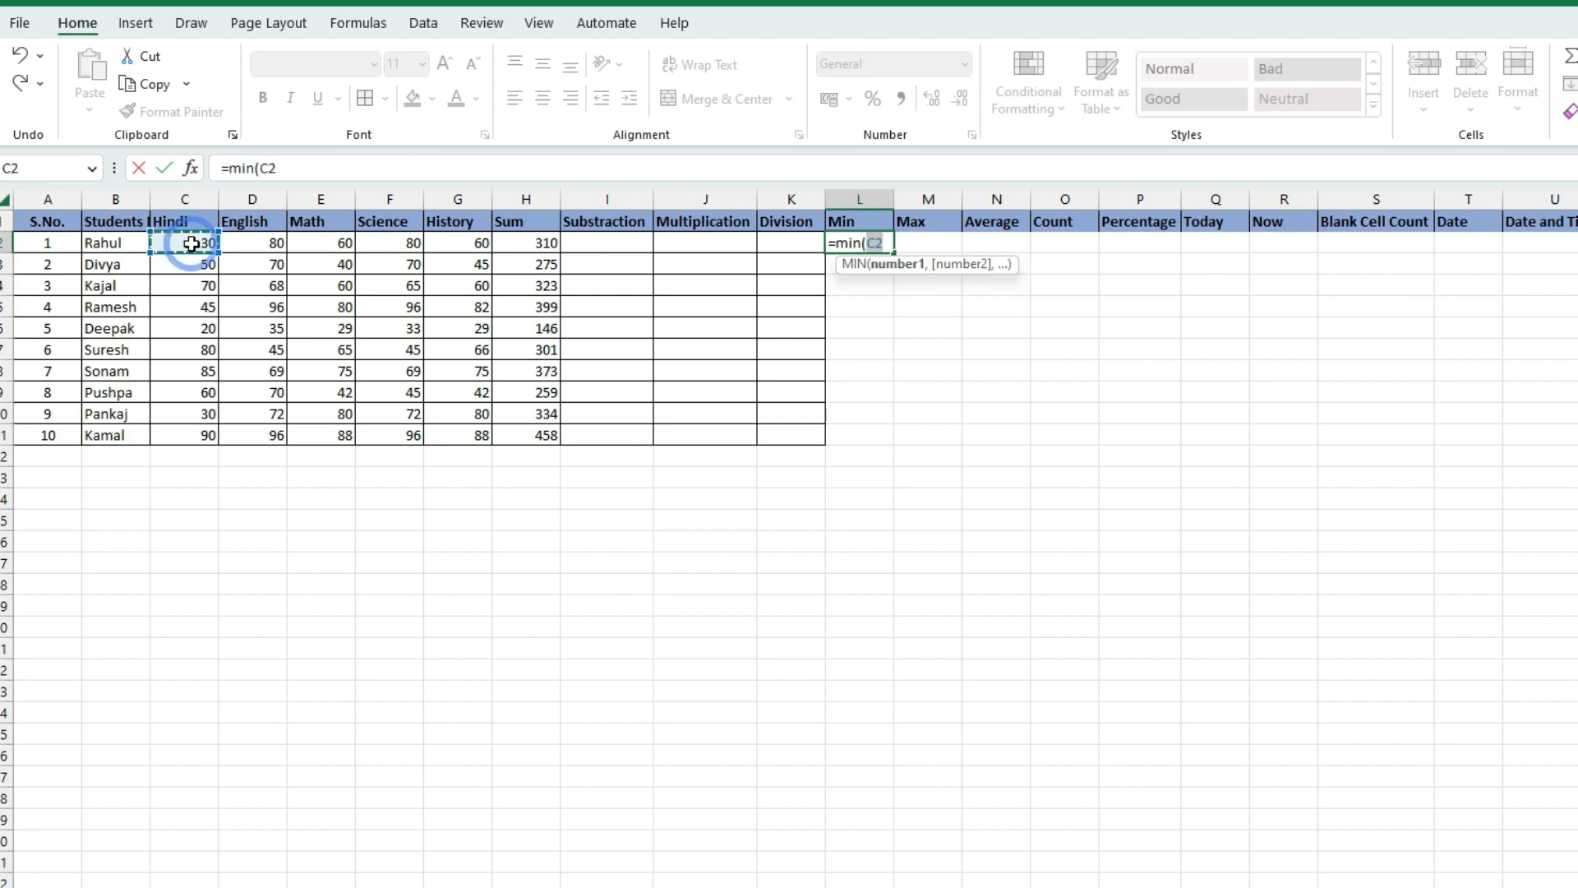
type(":")
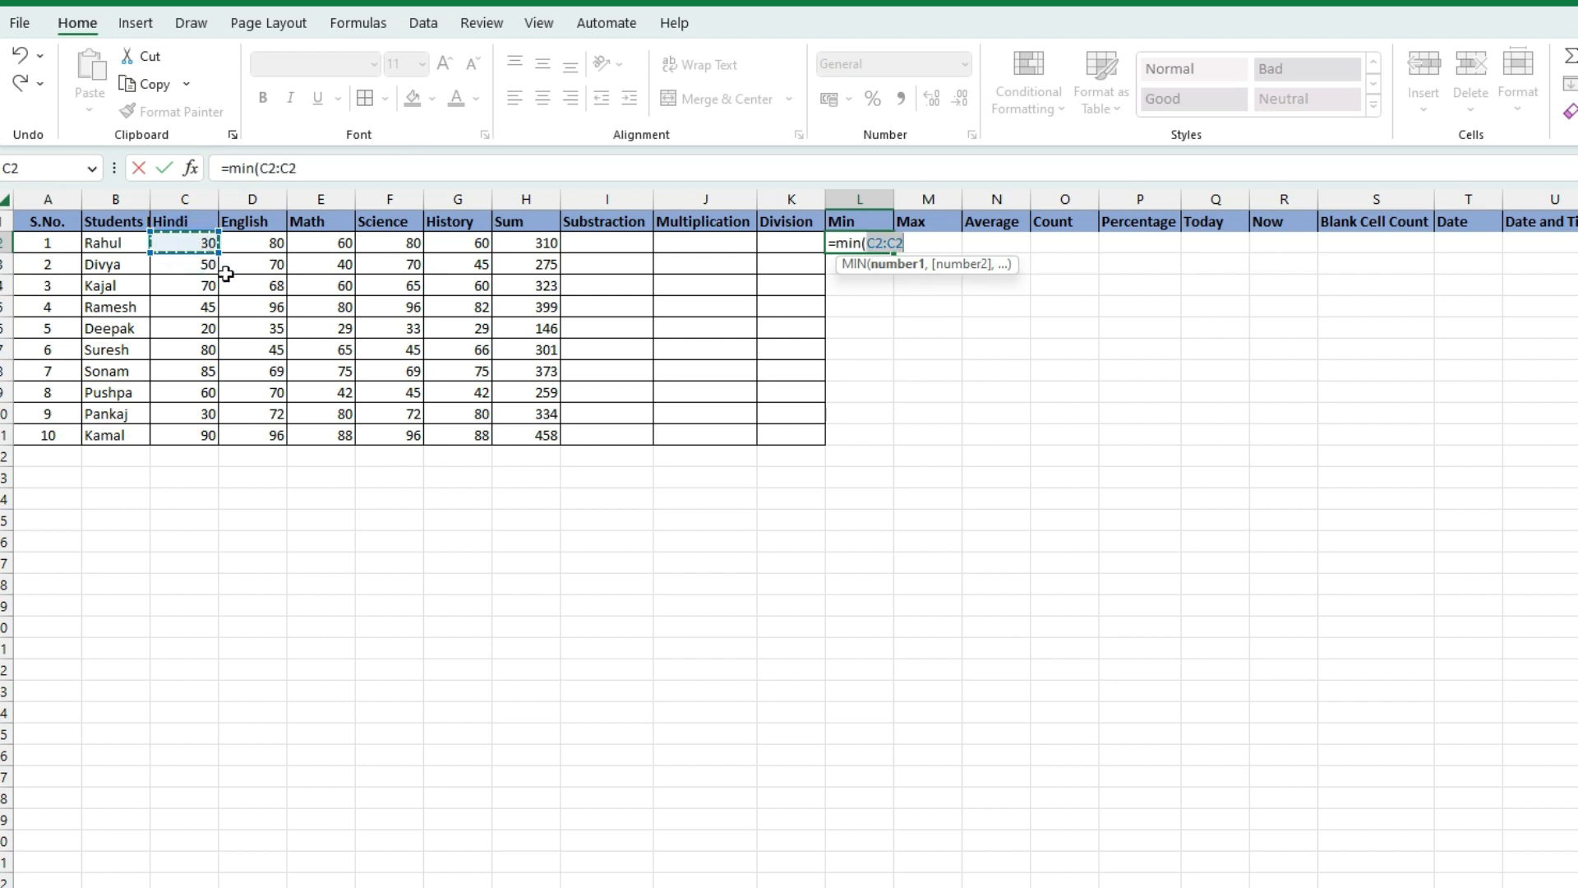
left_click_drag(467, 244, 468, 242)
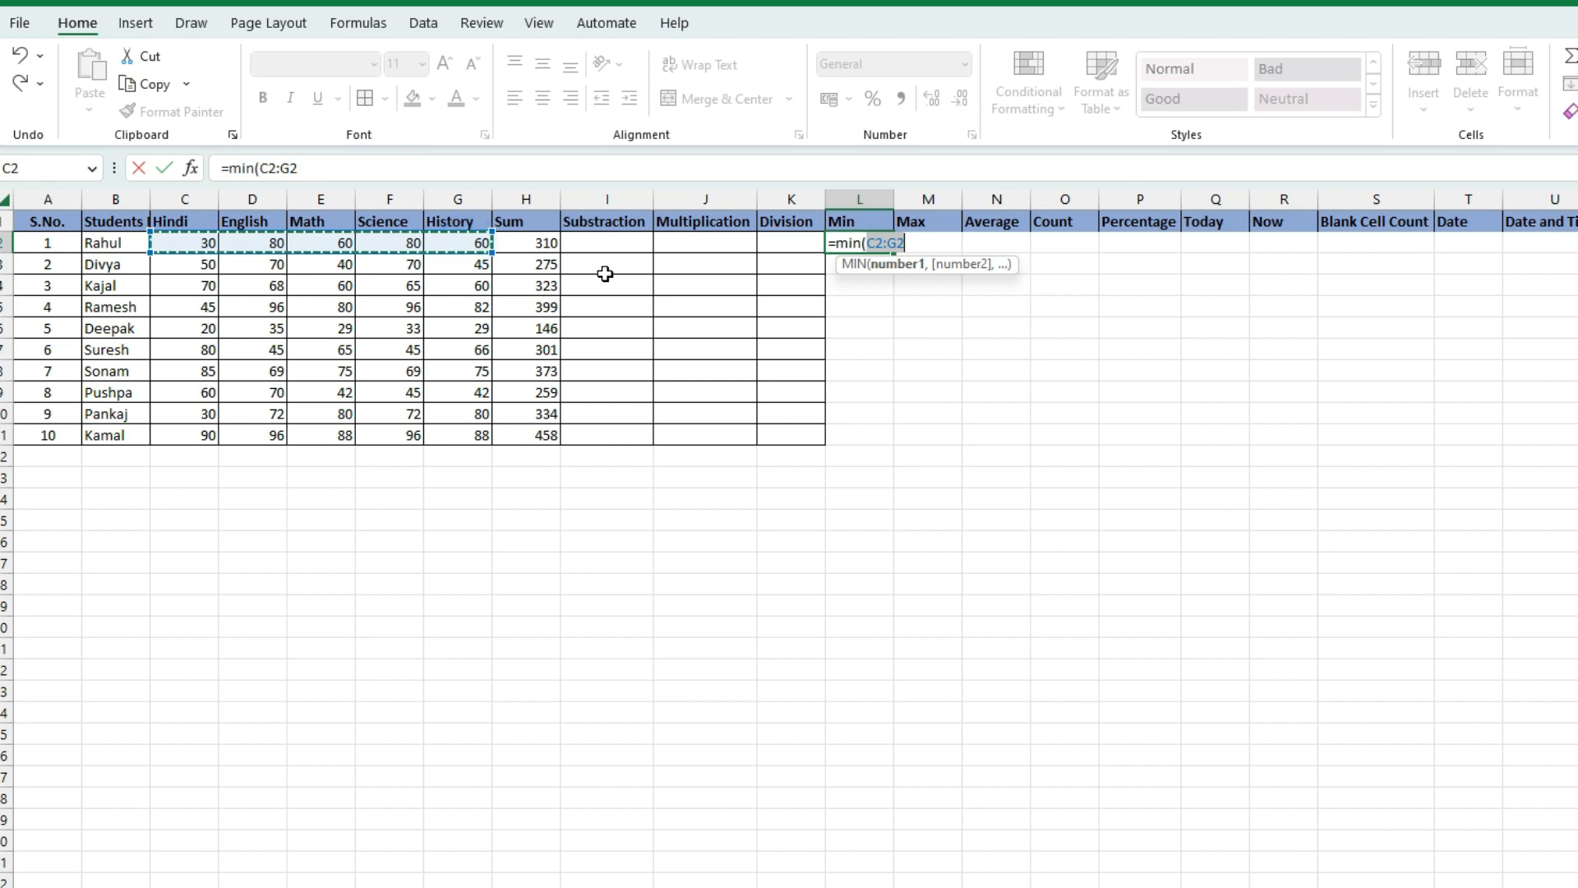
key("Return")
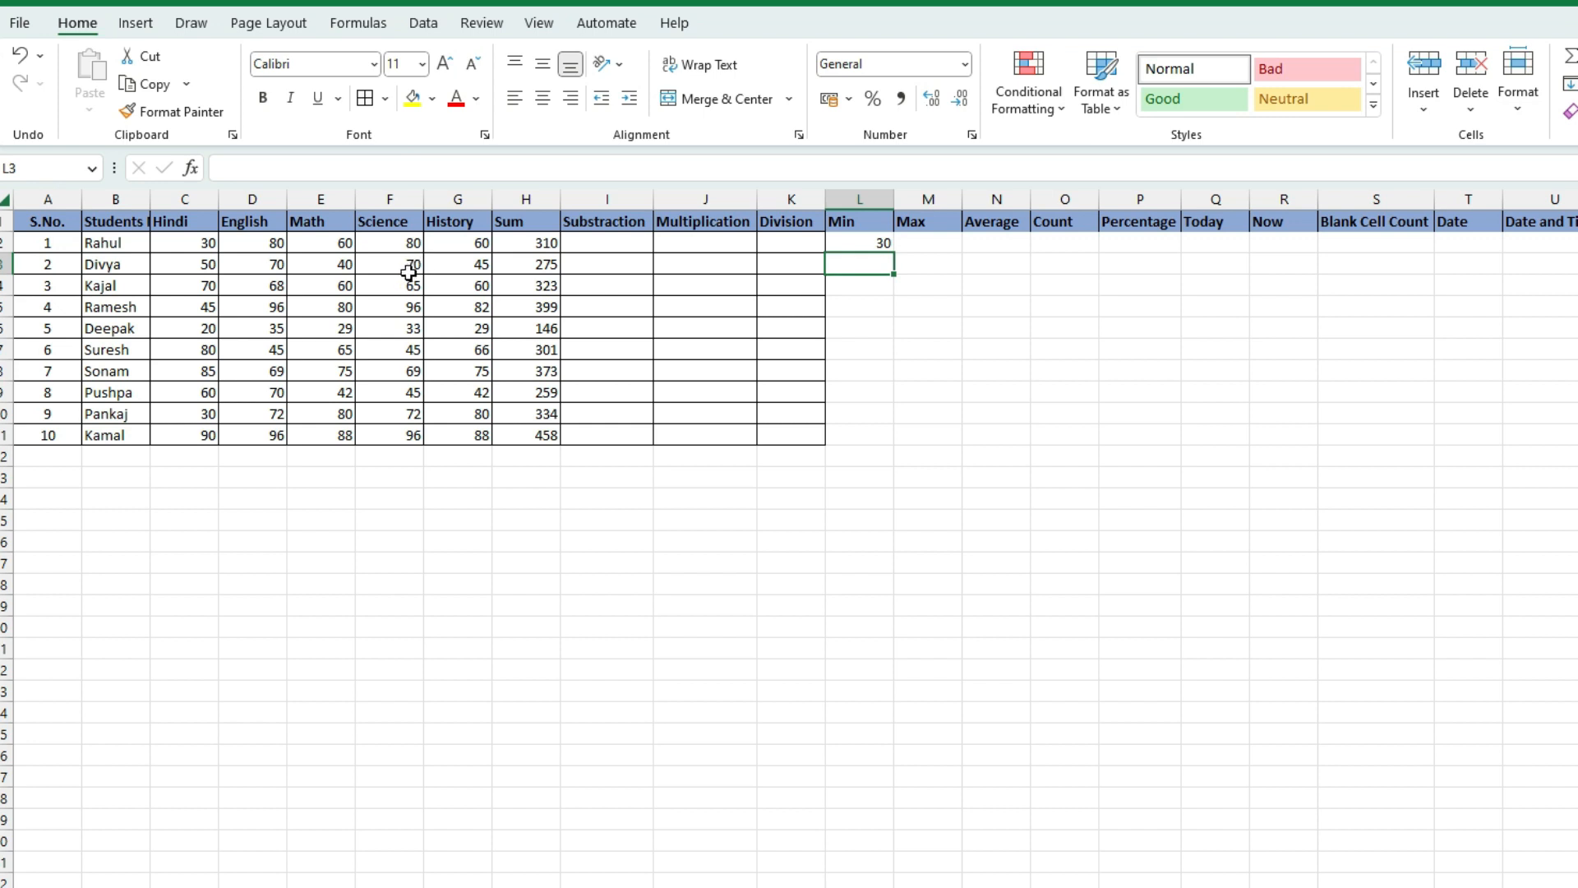
left_click(192, 246)
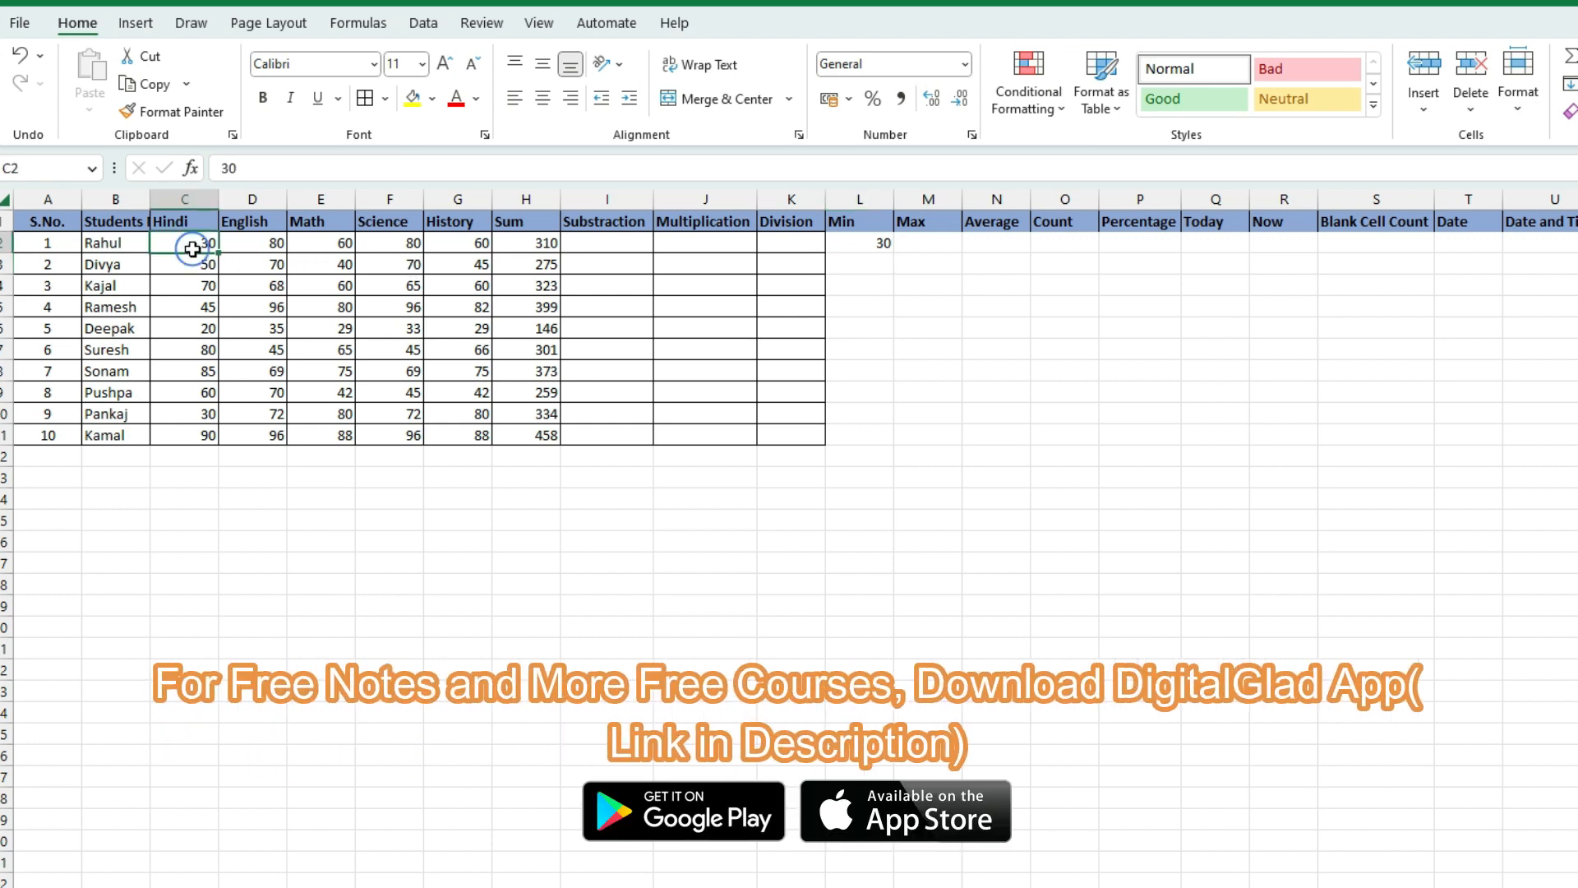
left_click(857, 245)
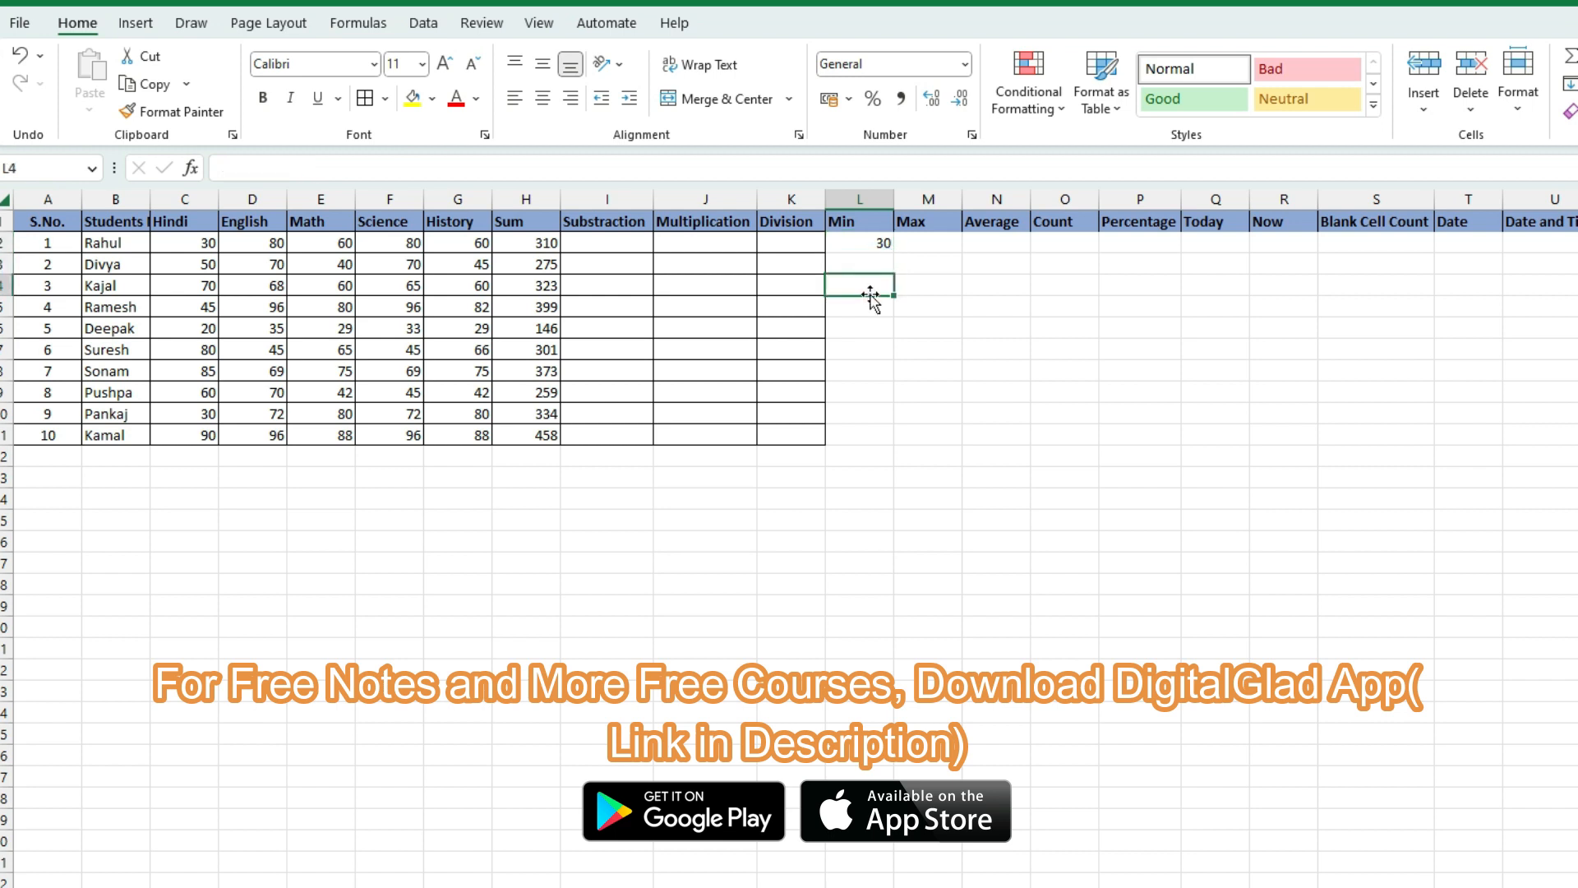
left_click(866, 363)
left_click(876, 245)
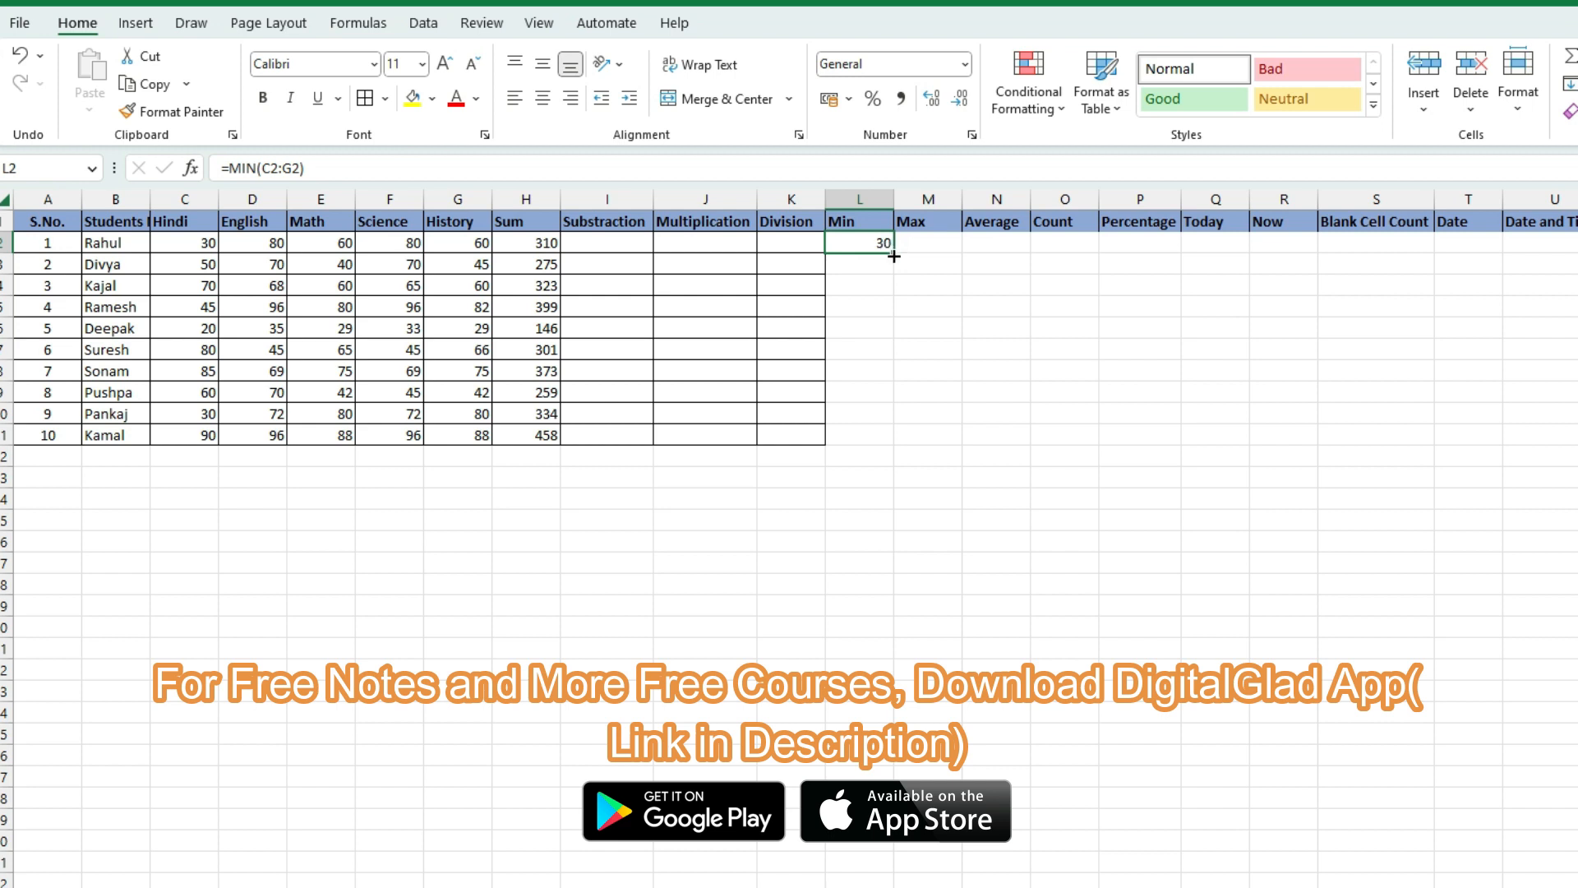
Copy =MIN(C2:G2) down to L11 and verify the results against students' subject marks
left_click_drag(891, 252, 887, 436)
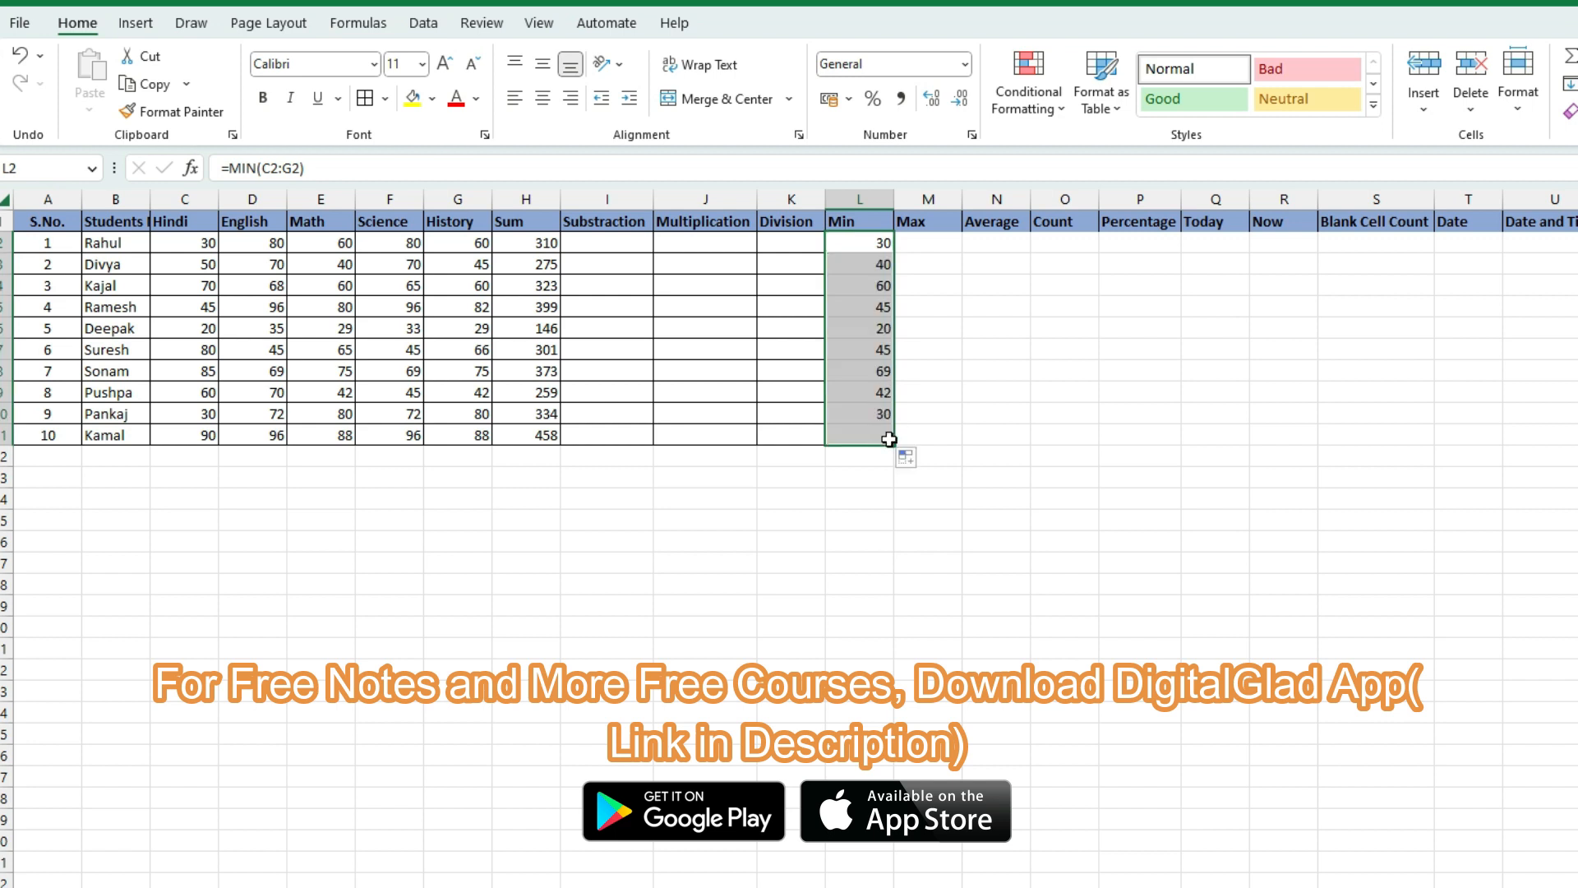
left_click(277, 264)
left_click(328, 264)
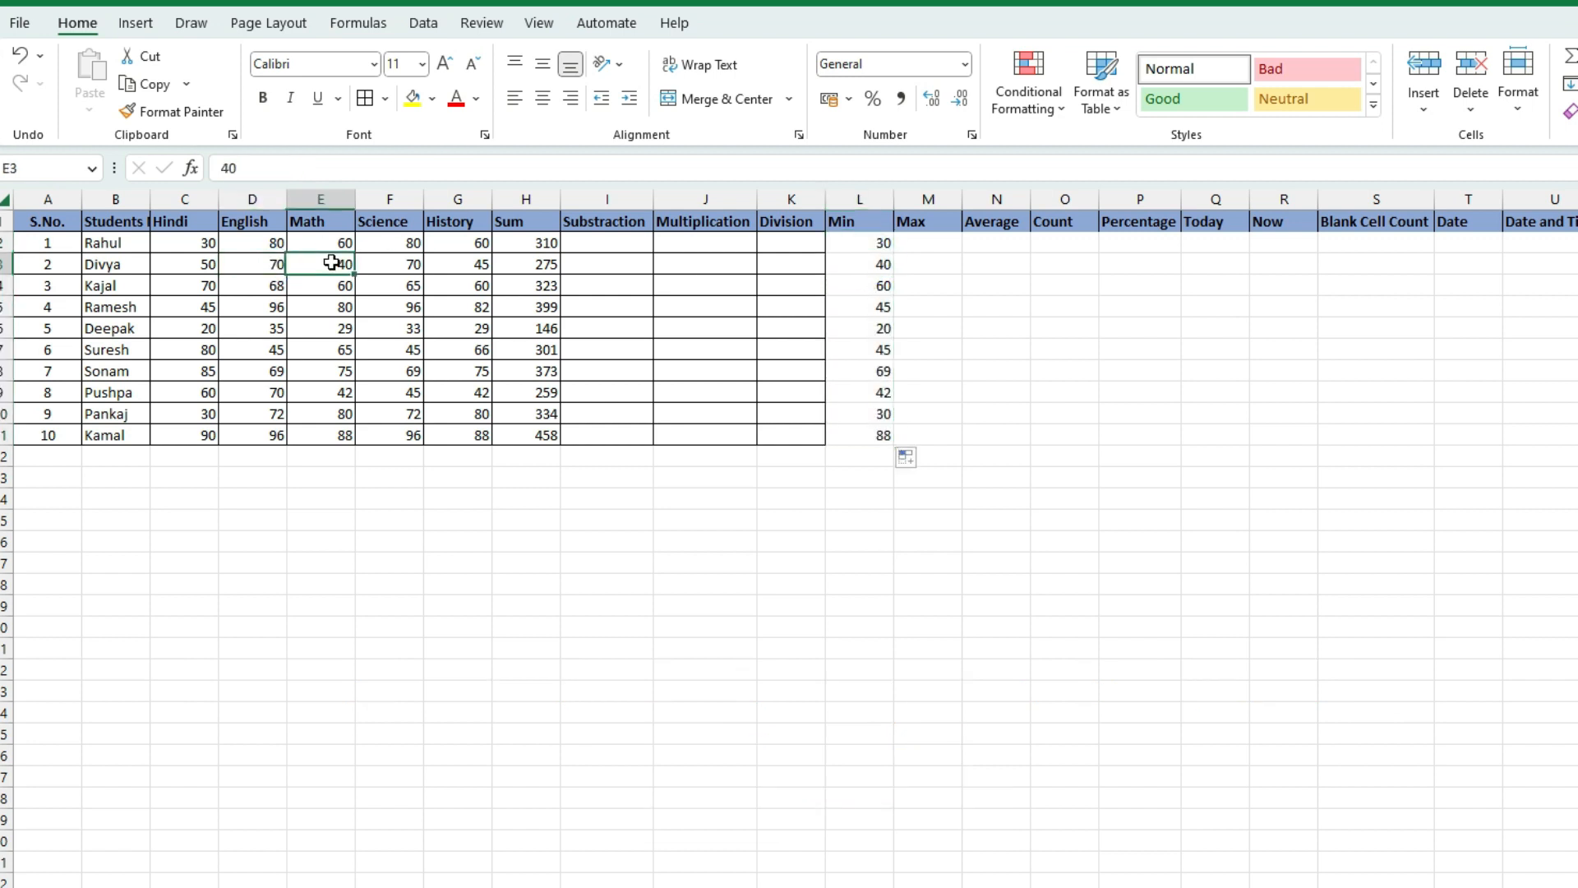
left_click(215, 271)
left_click_drag(216, 271, 443, 272)
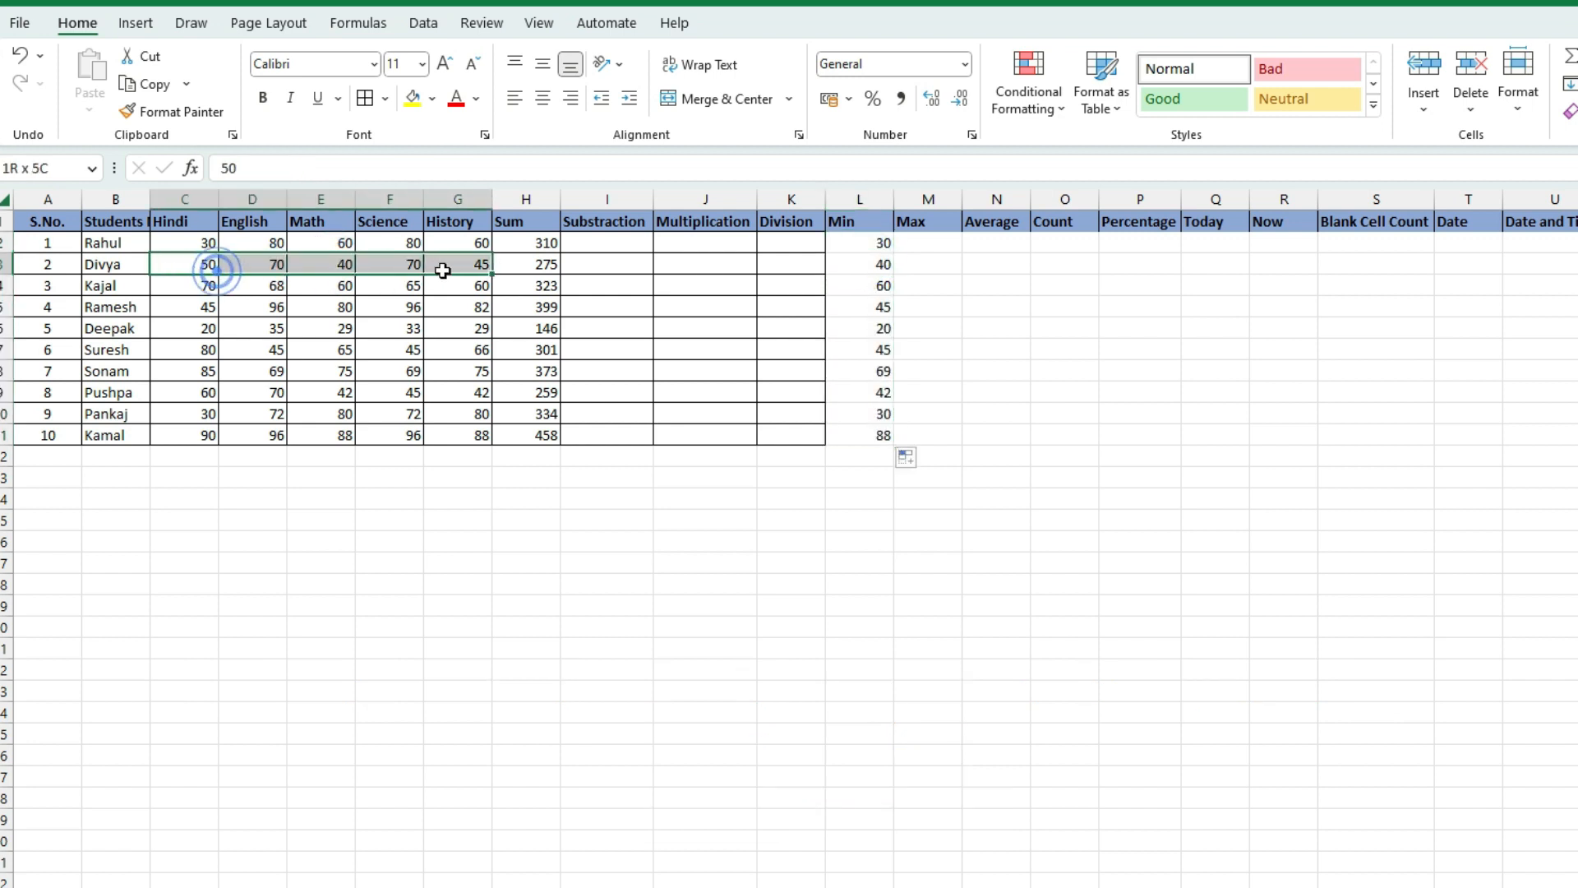
left_click(342, 265)
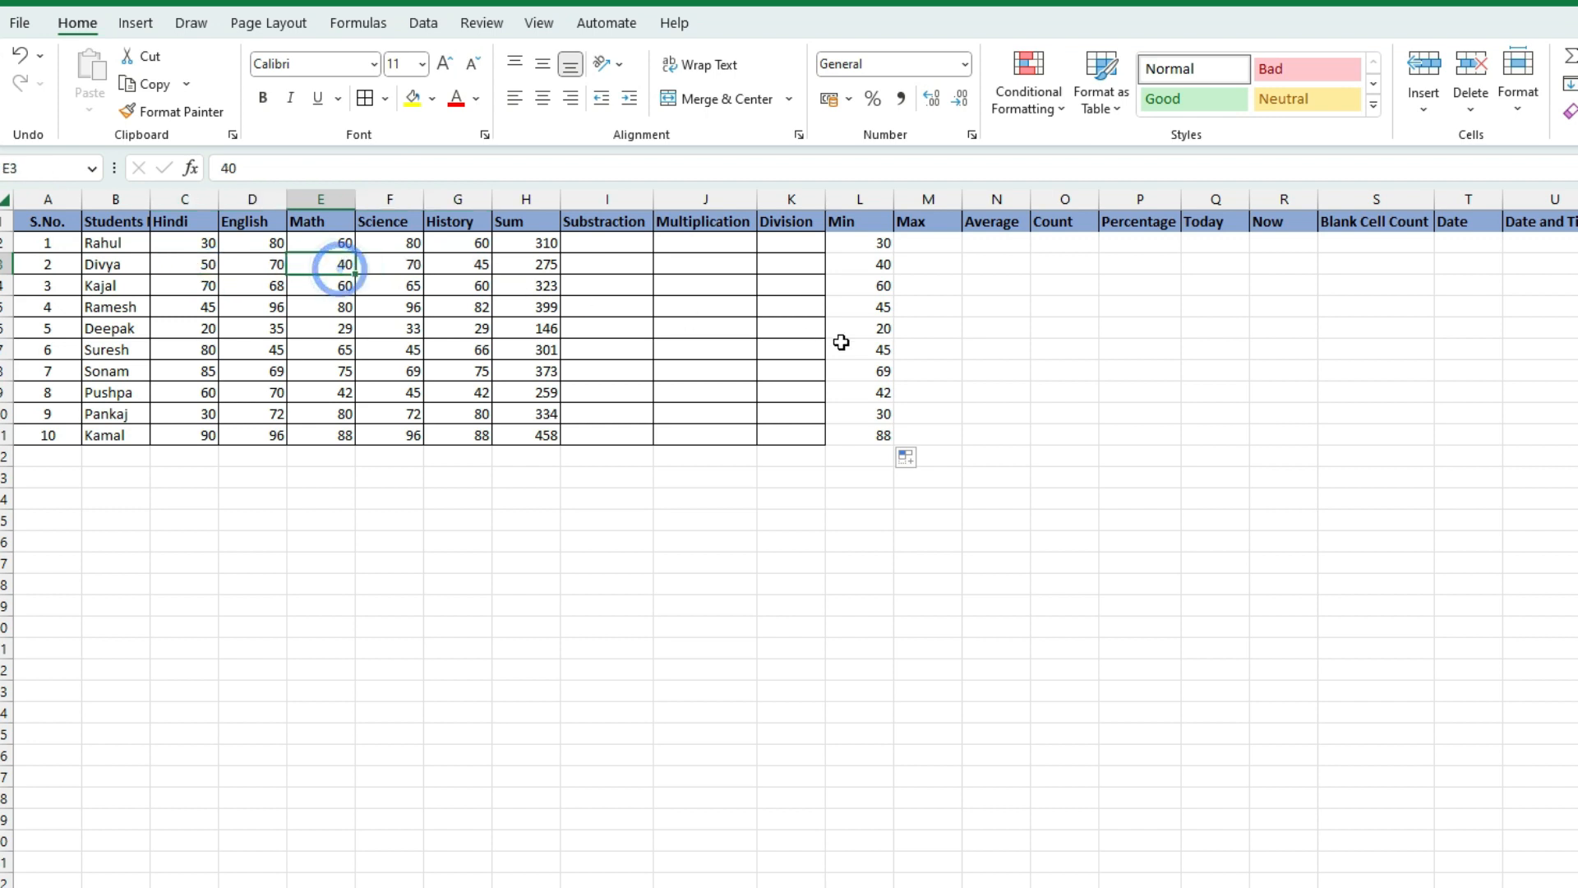
left_click(859, 272)
left_click(859, 307)
left_click(863, 350)
left_click(865, 411)
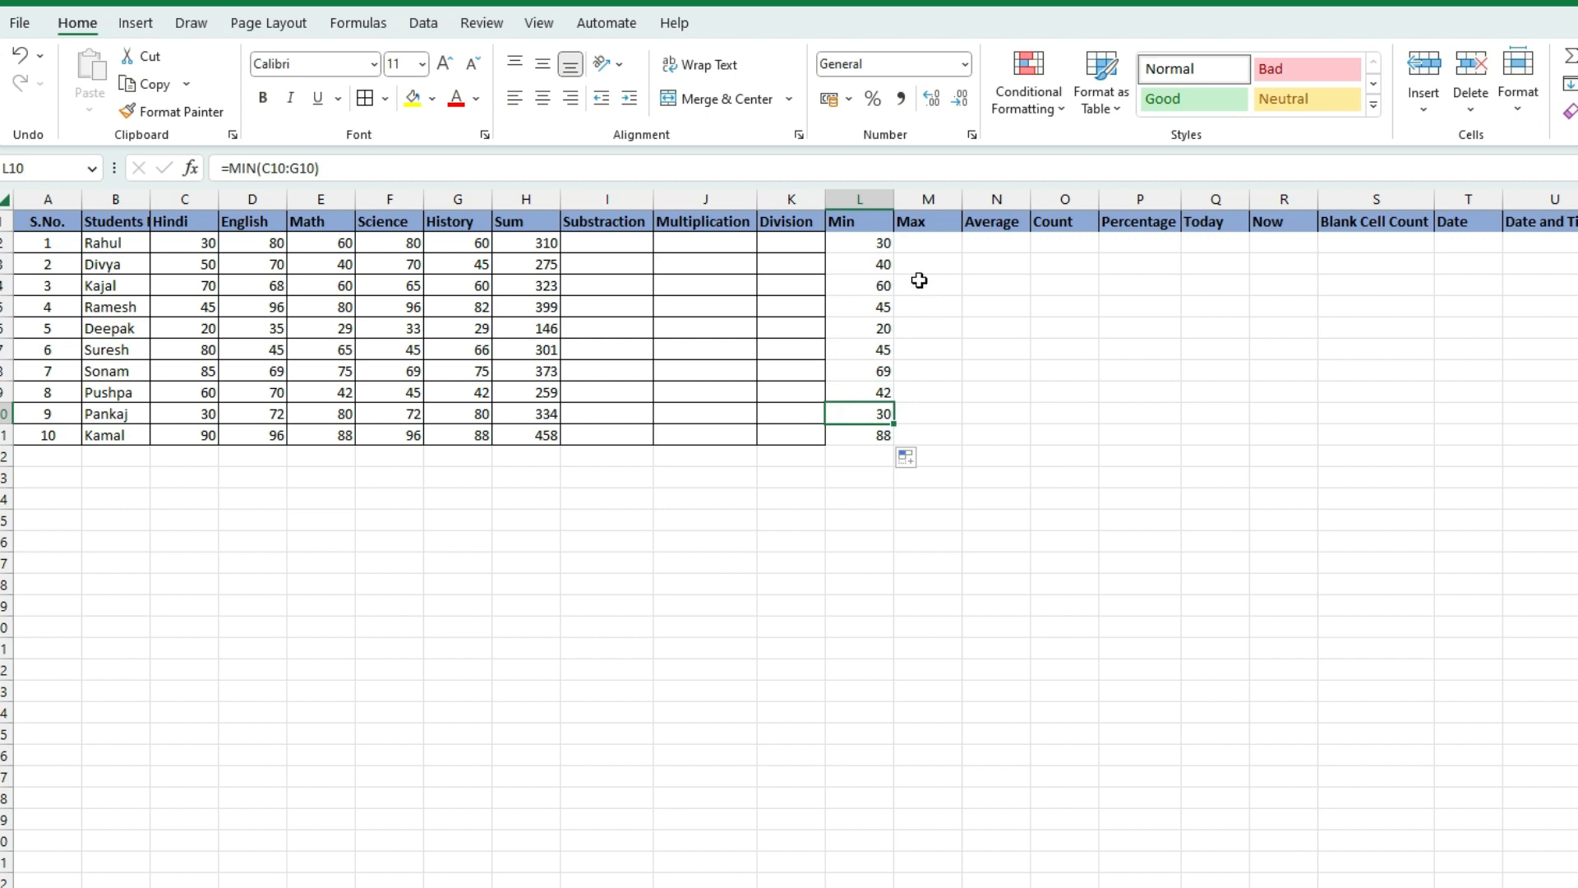
left_click(915, 245)
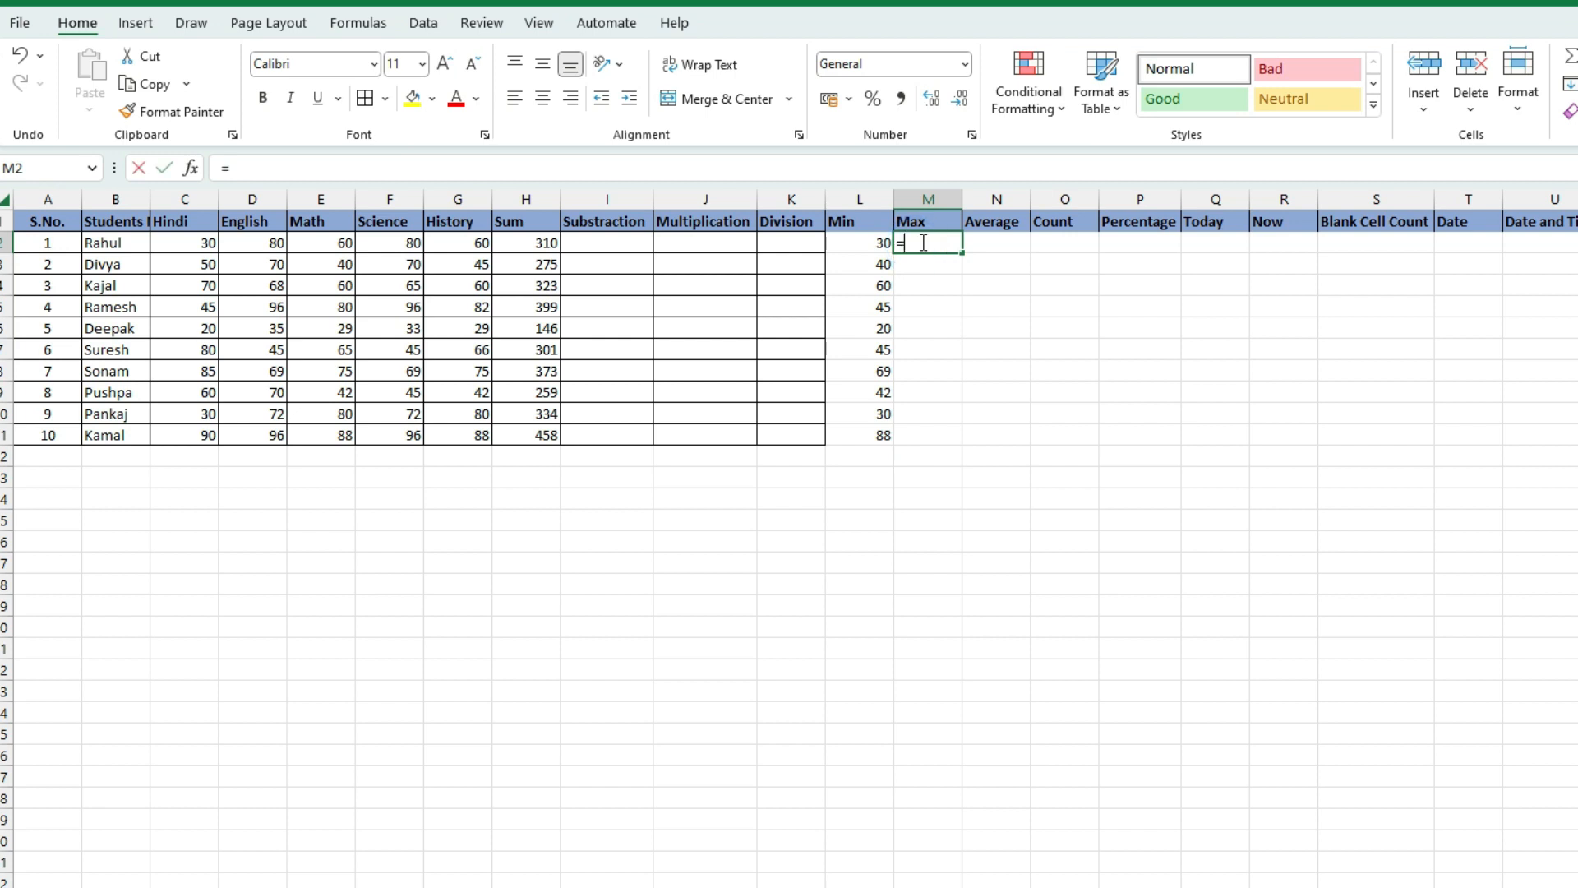
Enter =MAX(C2:G2) in M2 and compare it with the first student's marks
type("=max")
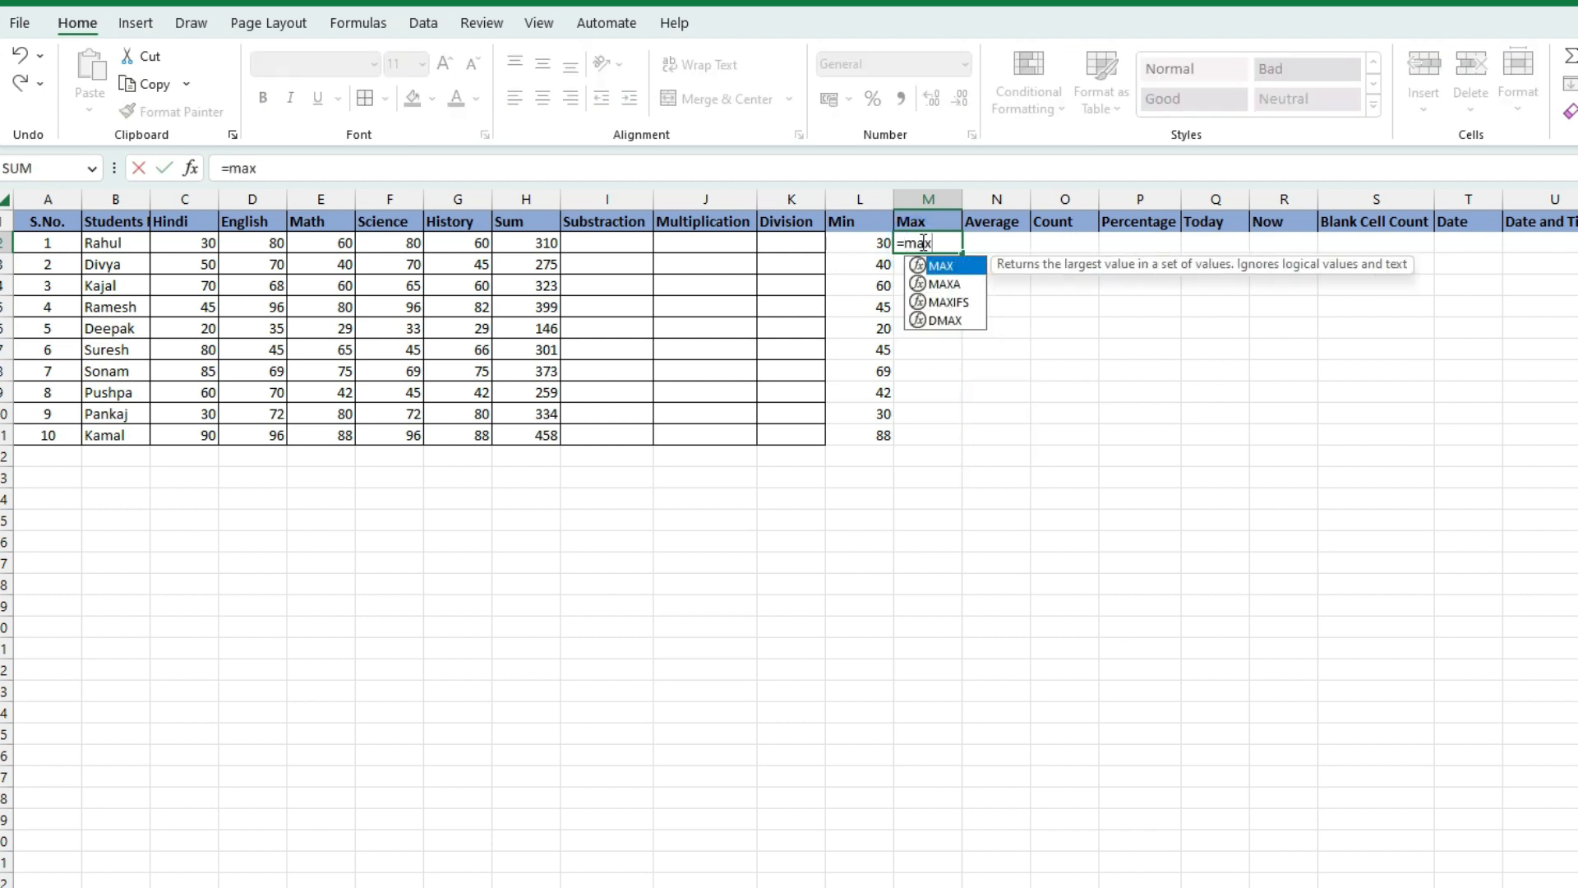
type("(")
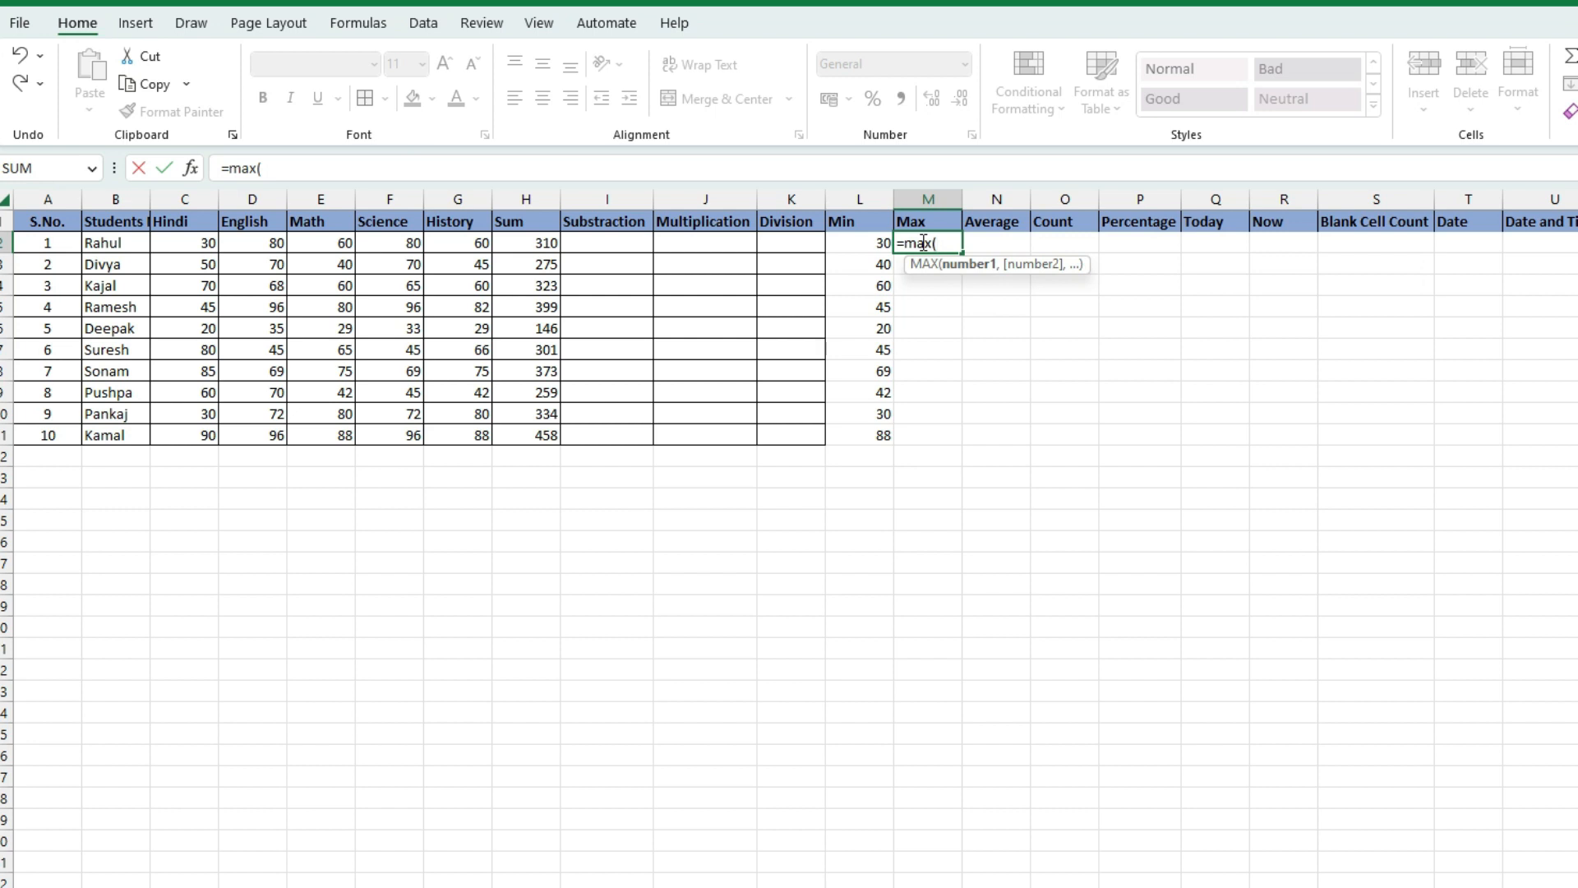
left_click(185, 244)
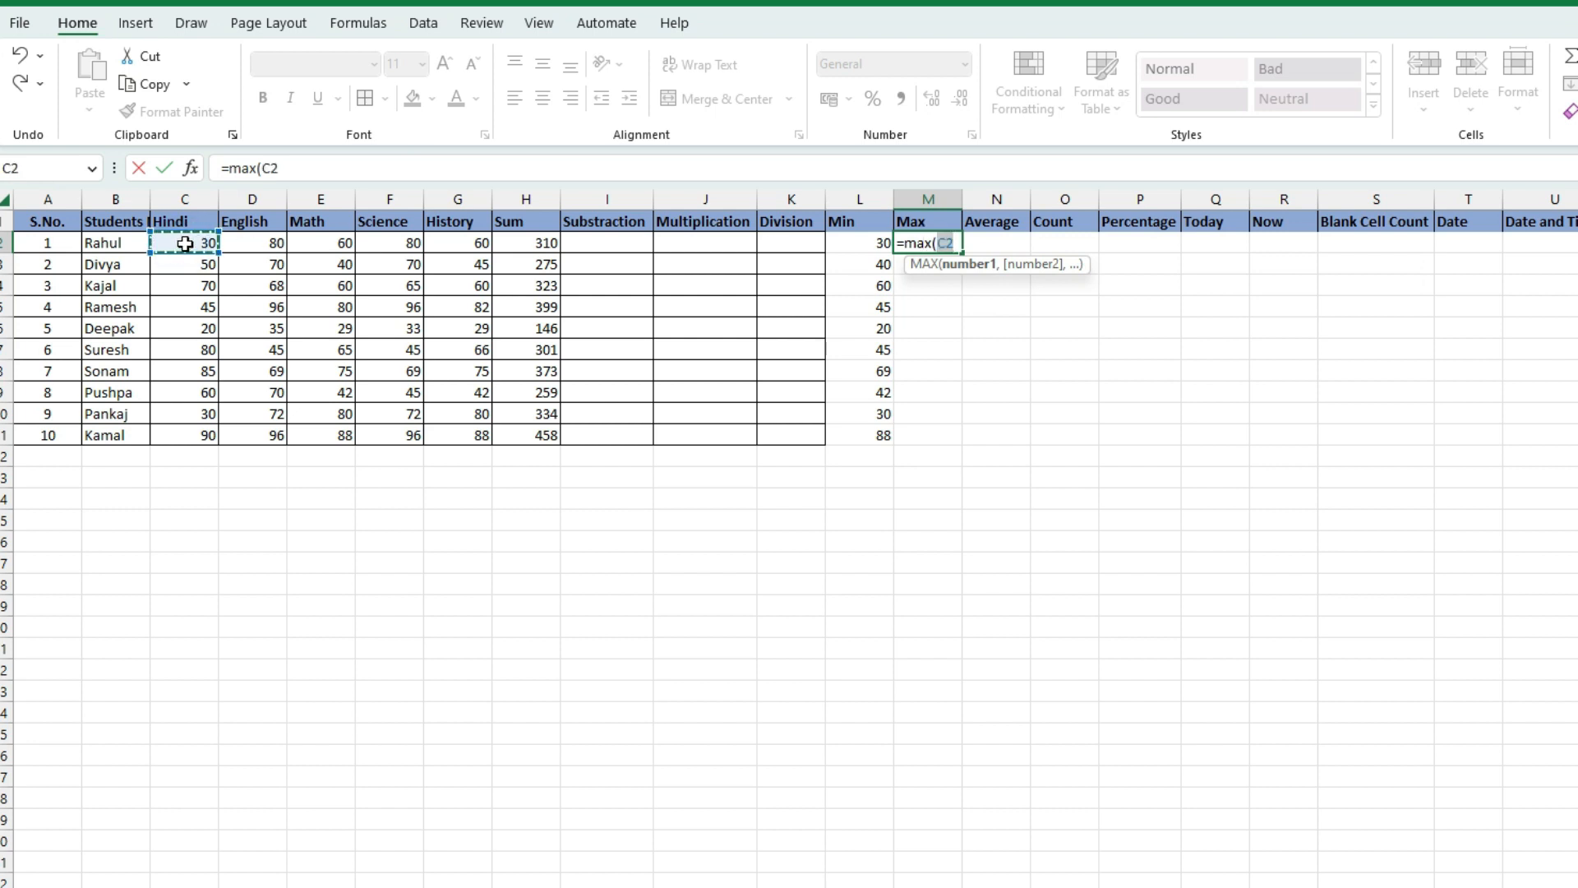
type(":")
left_click(471, 244)
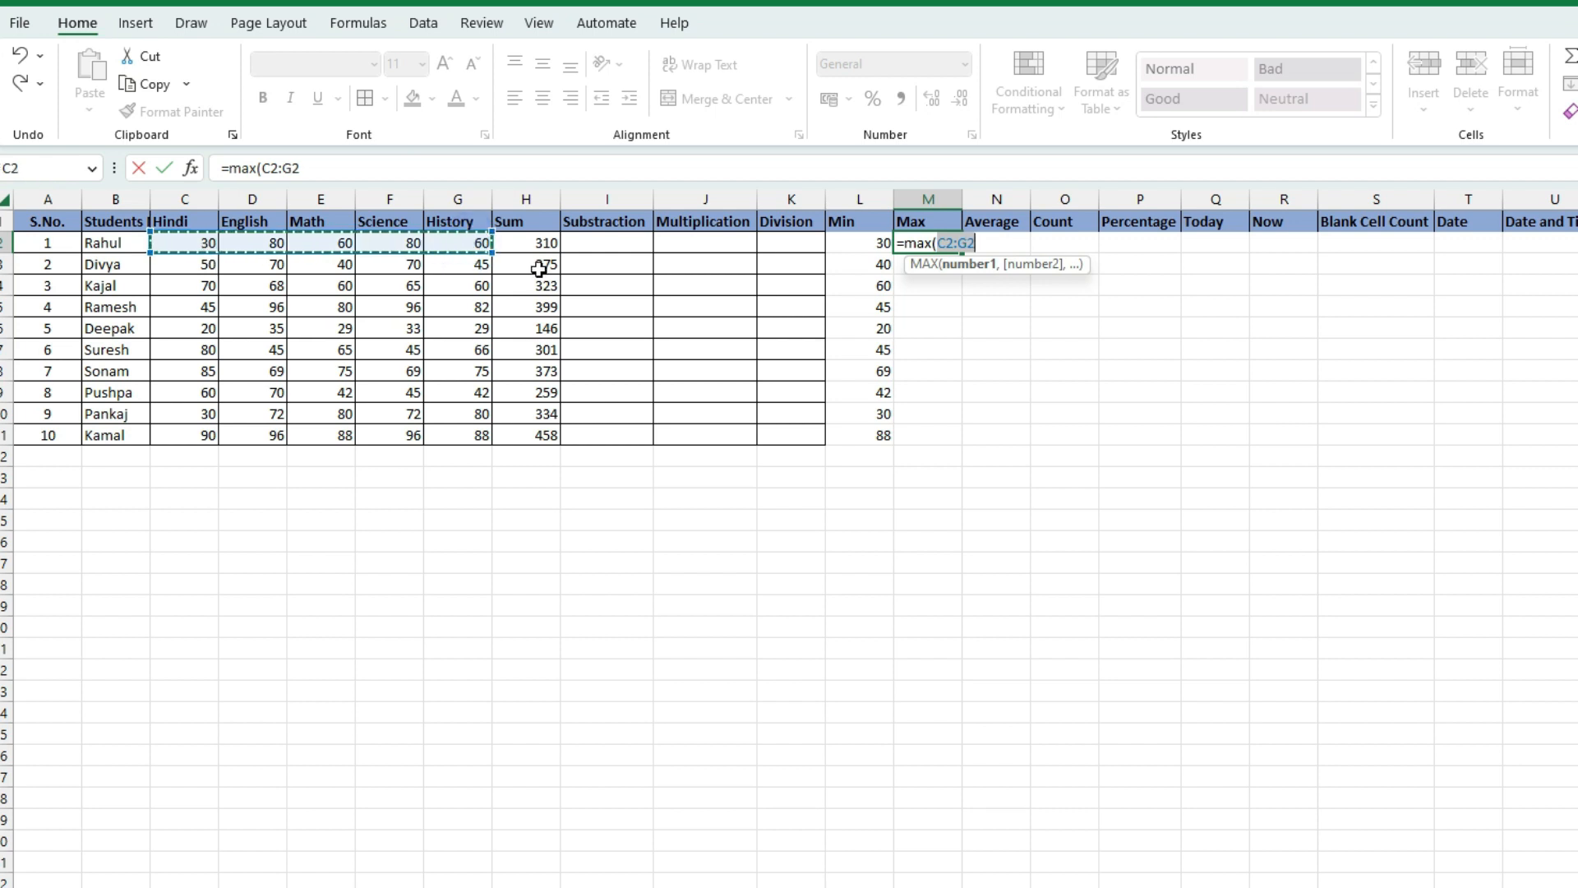
type(")")
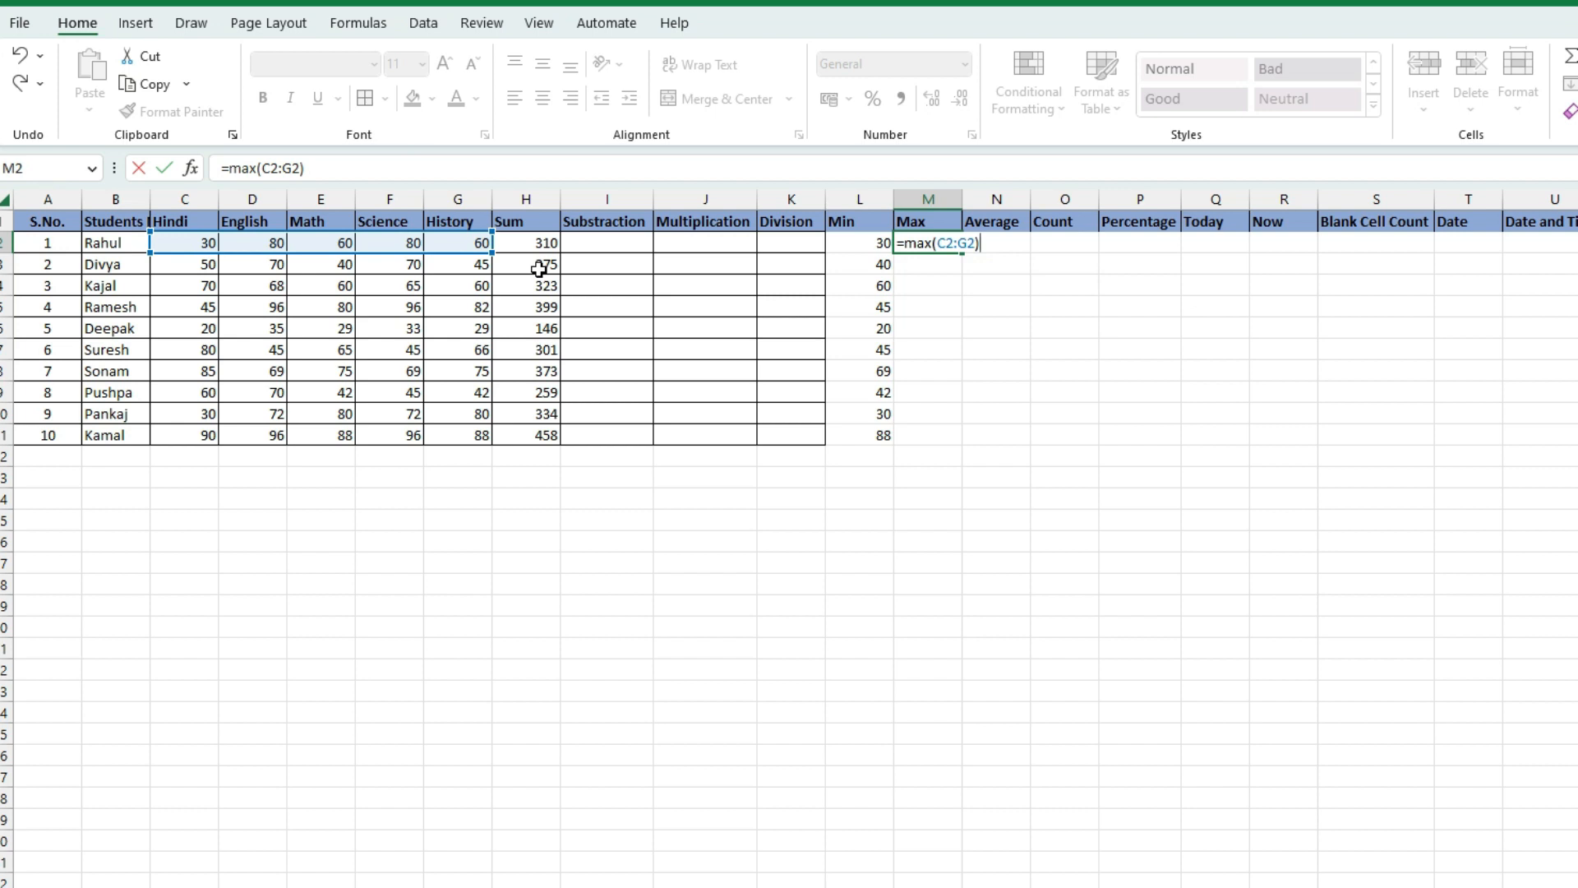
key("Return")
left_click(398, 244)
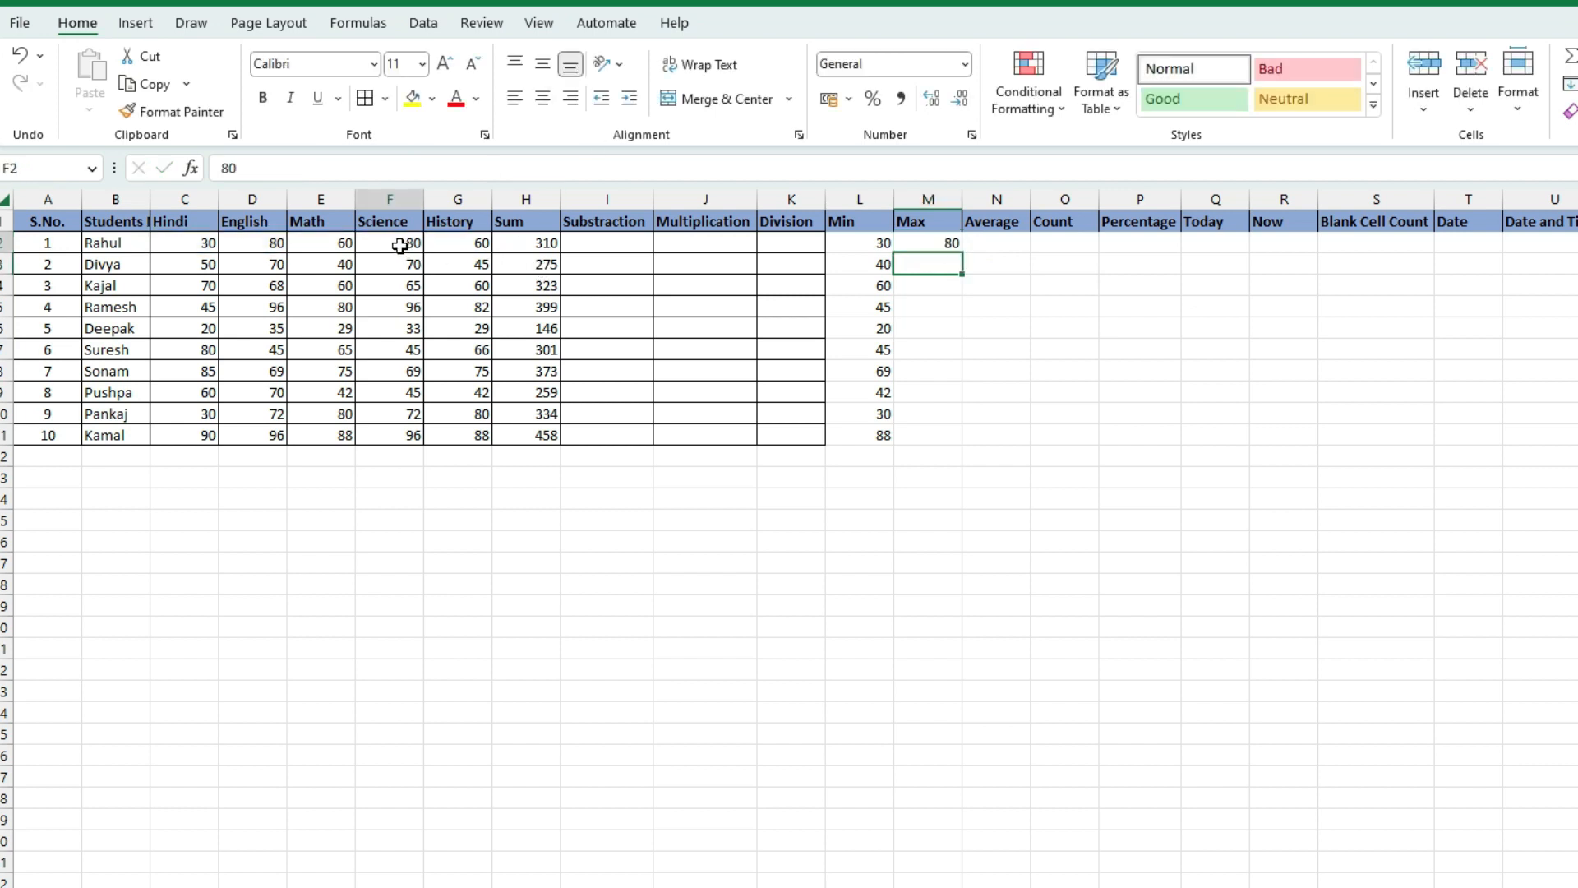
left_click(271, 255)
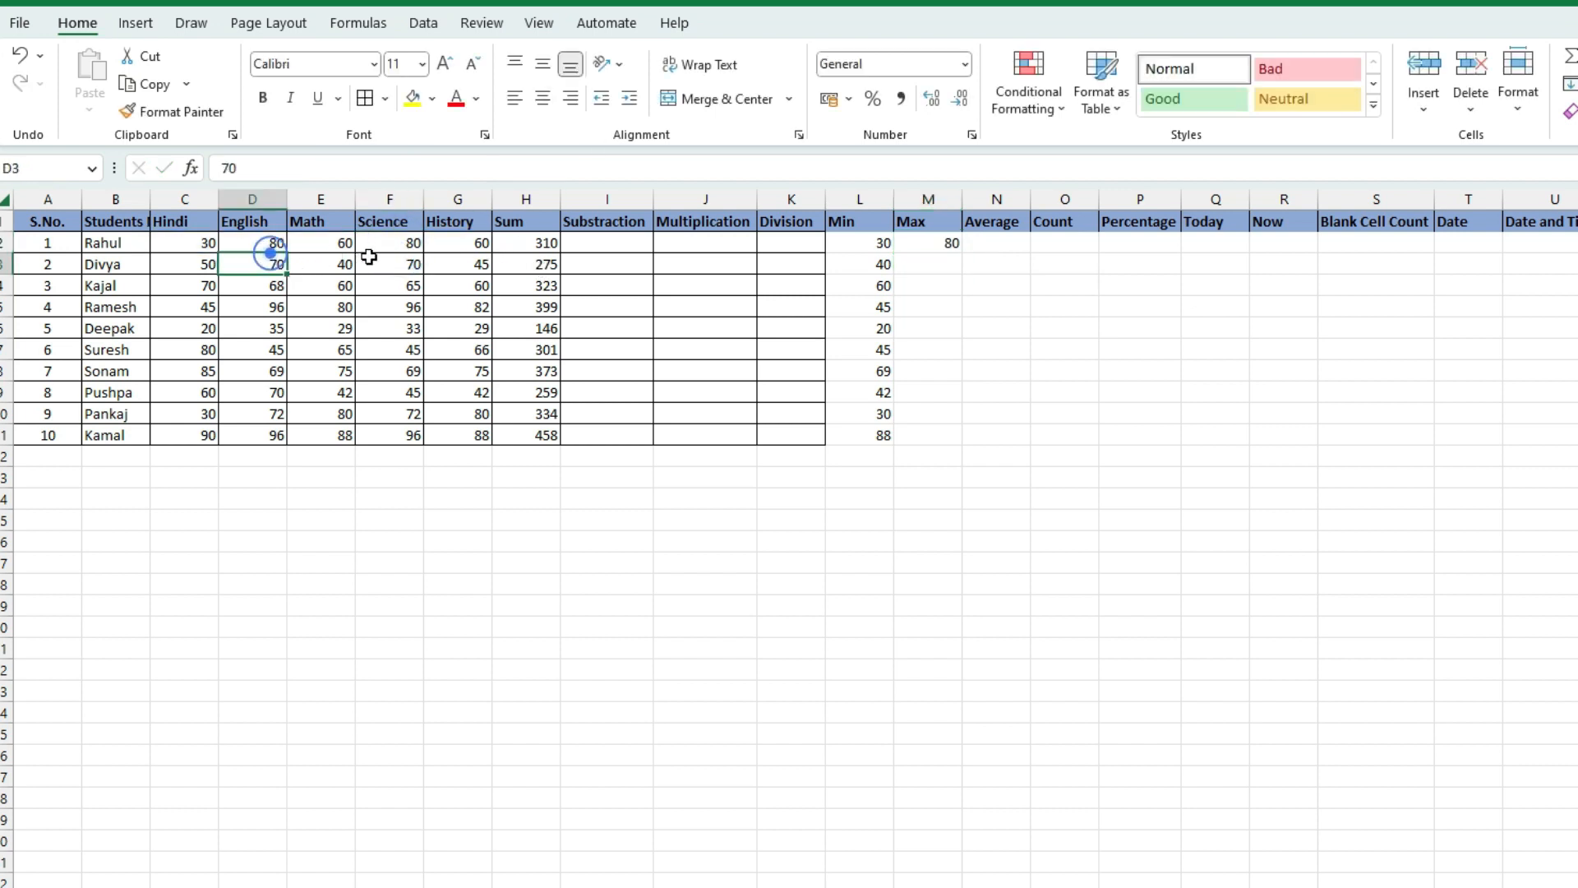
left_click(399, 243)
left_click(264, 244)
left_click(390, 245)
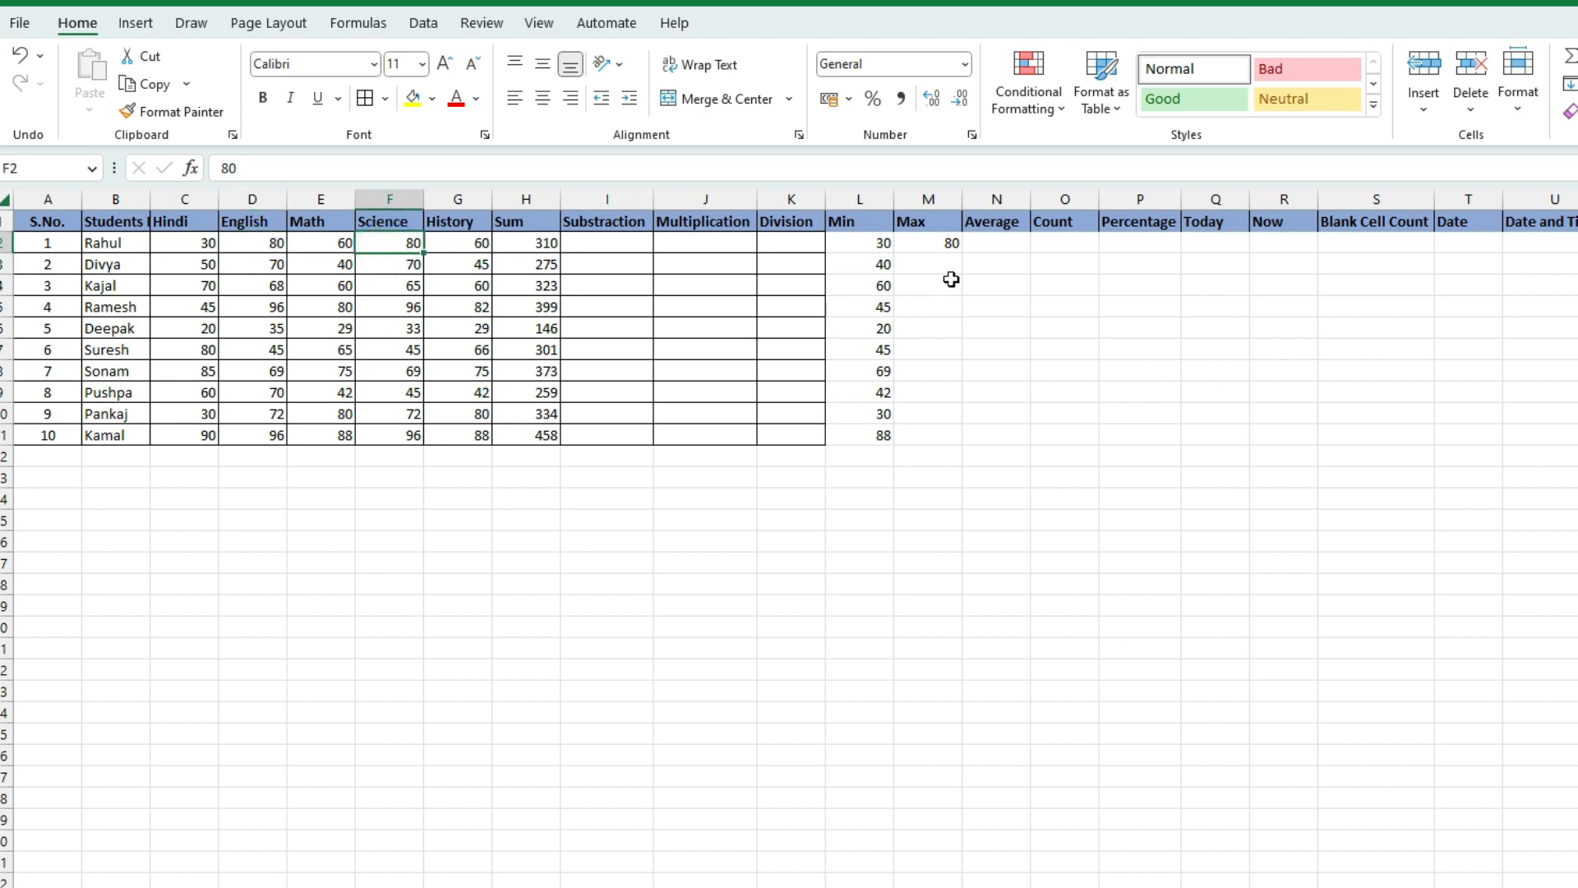
Copy the MAX formula down to M11, giving highest marks from 80 to 96
left_click(949, 244)
left_click(948, 262)
left_click(949, 282)
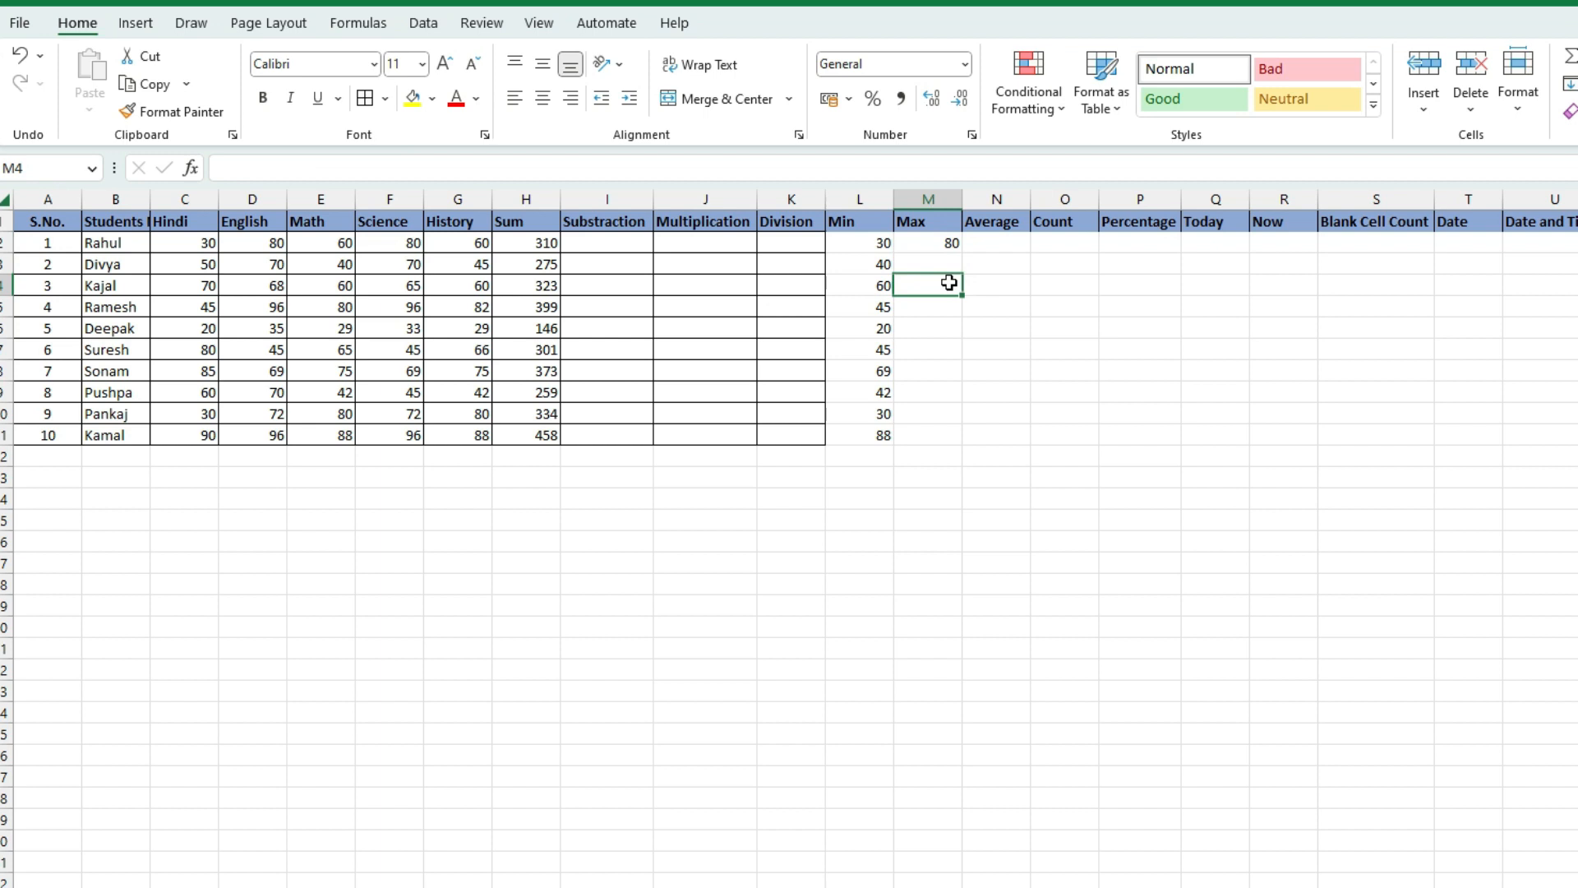
left_click(951, 242)
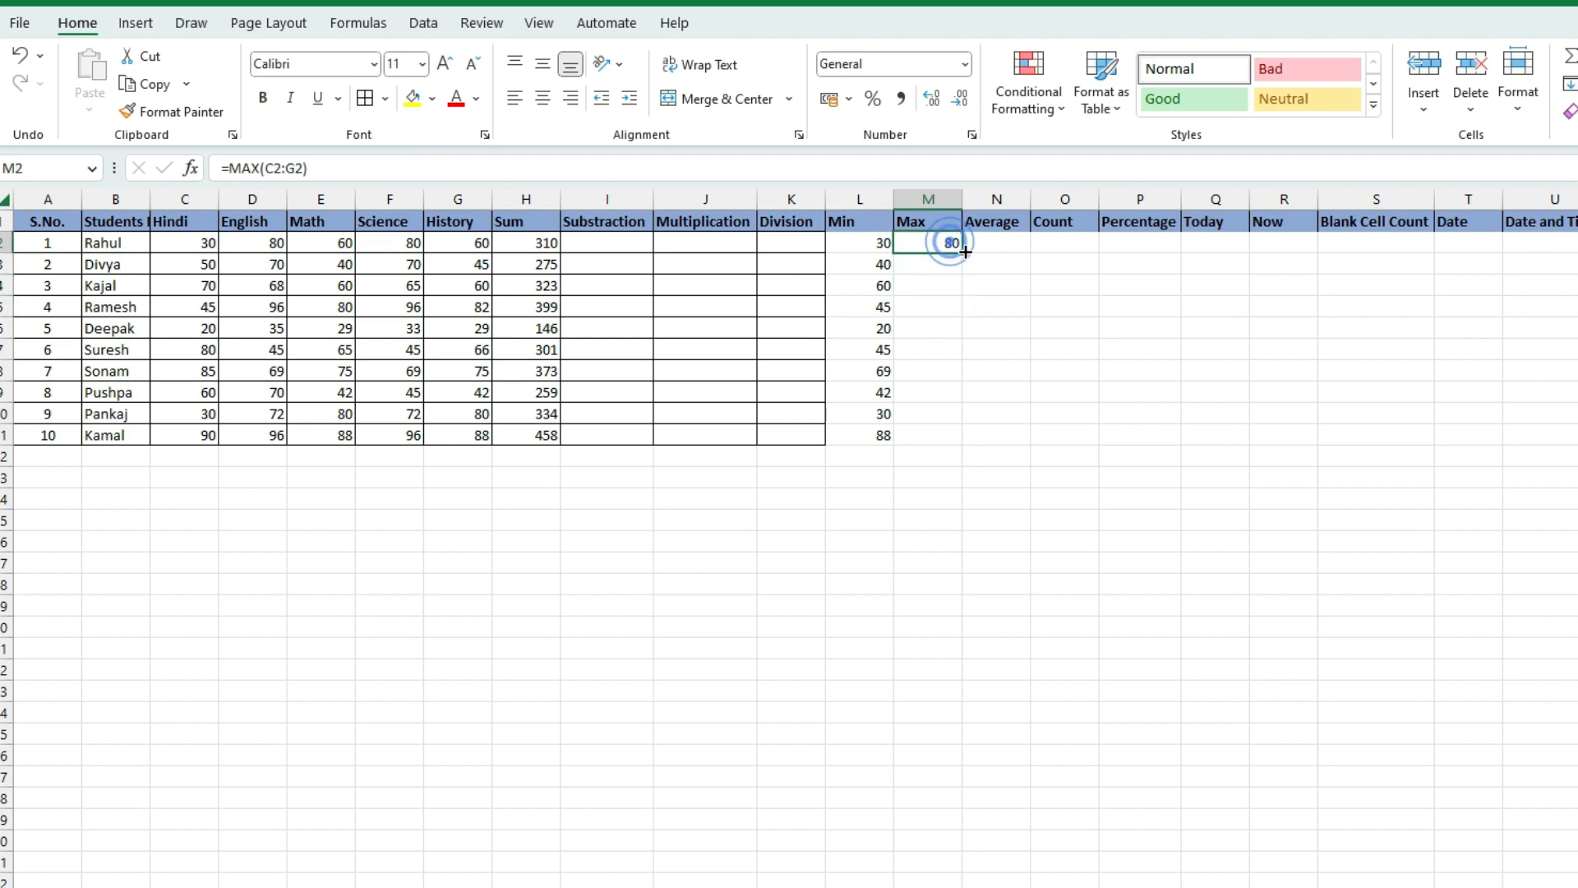
left_click_drag(962, 252, 941, 441)
left_click(927, 364)
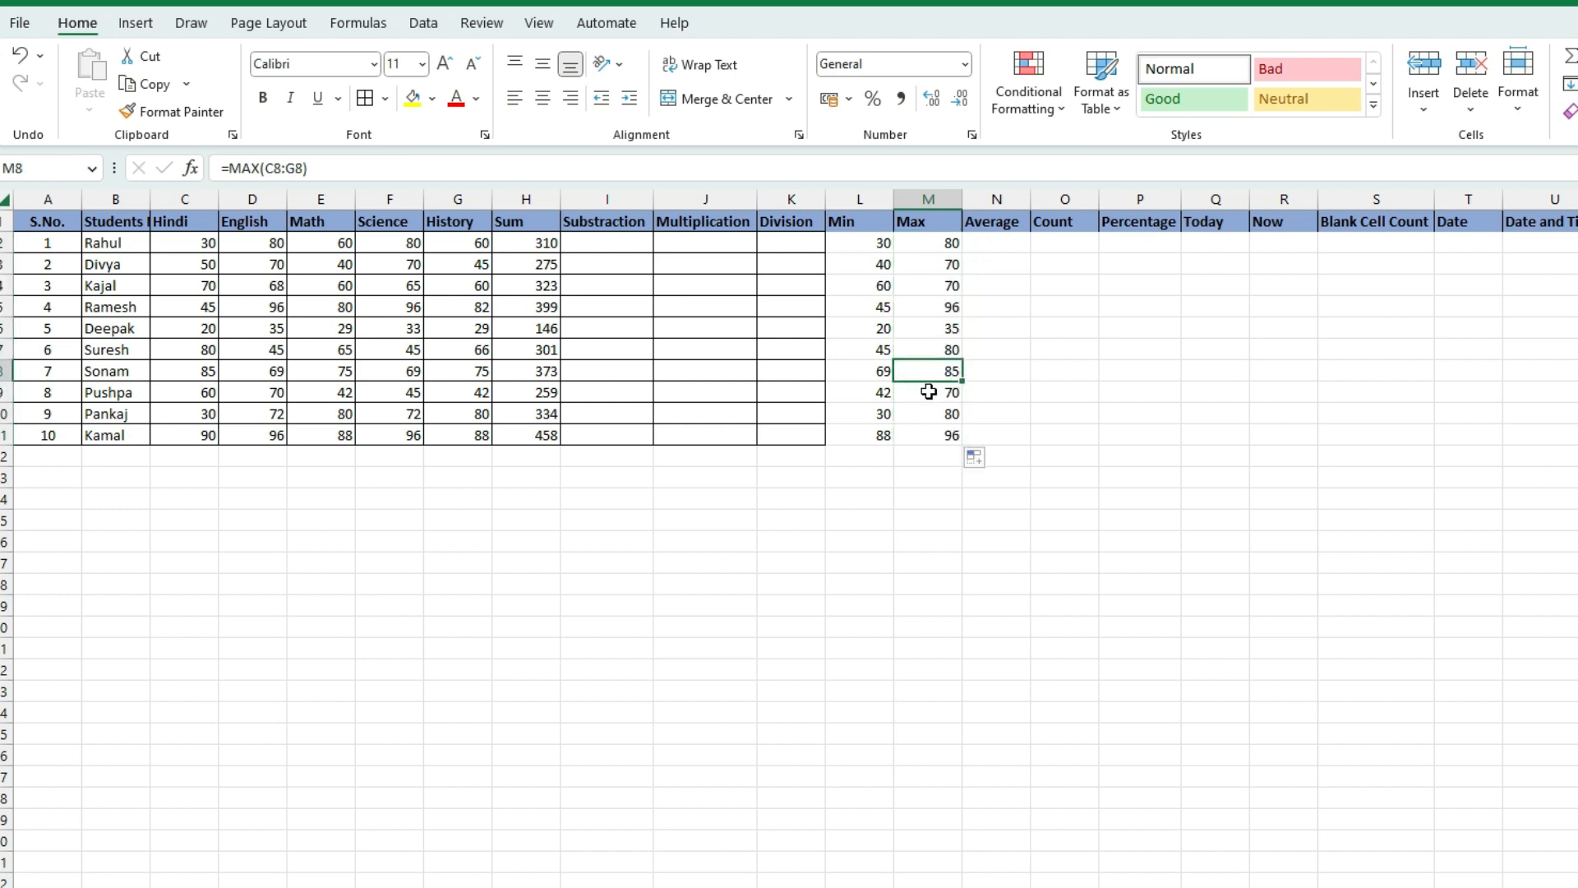
left_click_drag(173, 243, 503, 256)
left_click(546, 479)
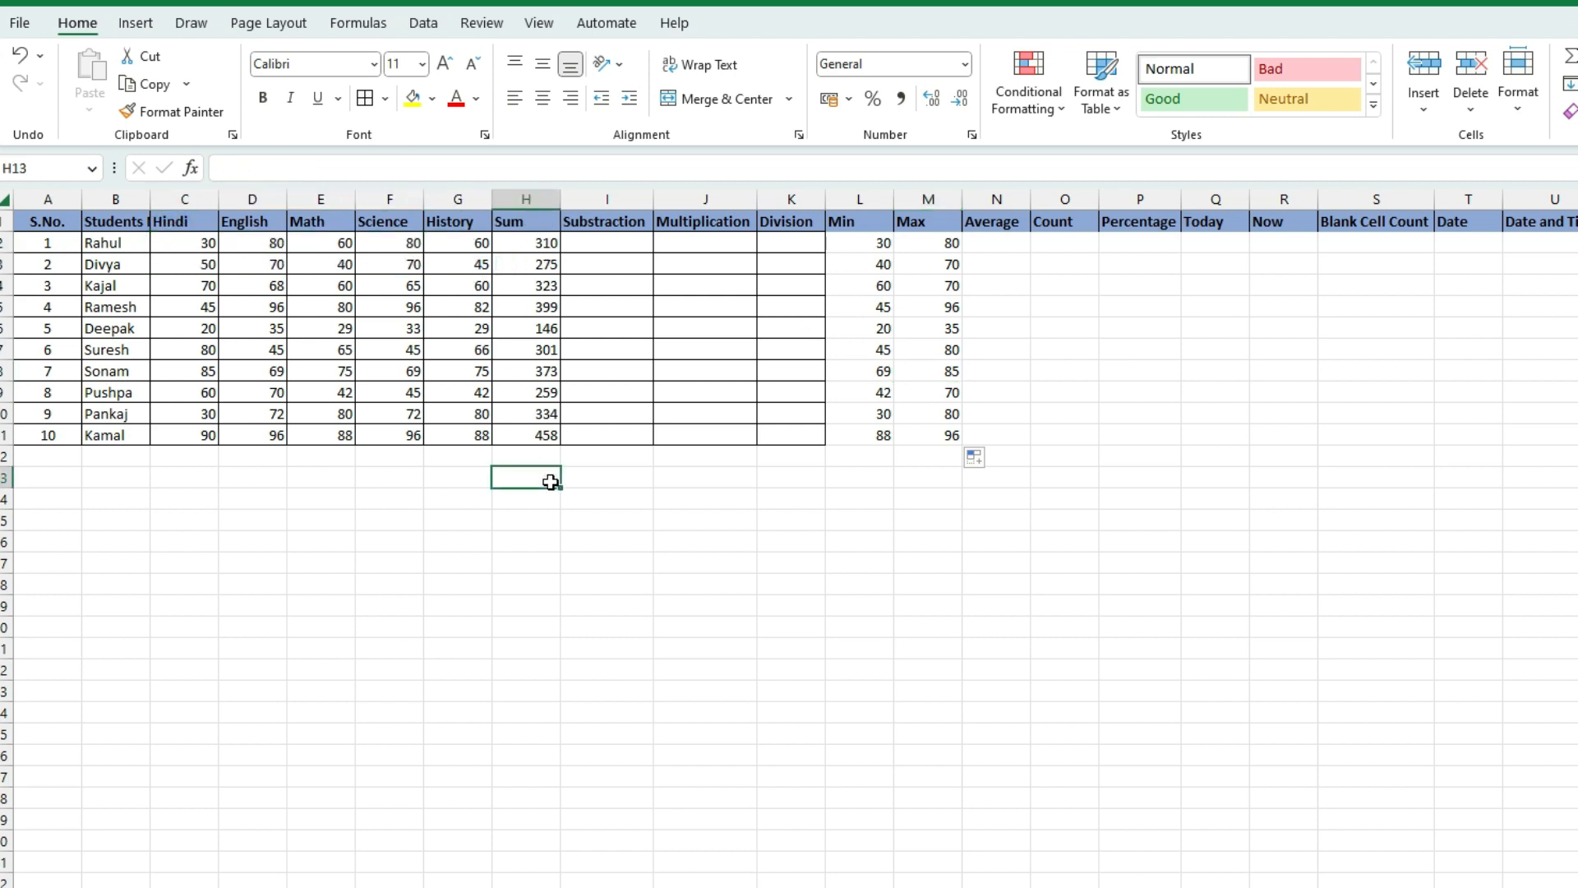
Enter =AVERAGE(C2:G2) in N2, giving the first student's mean of 62
left_click(1010, 240)
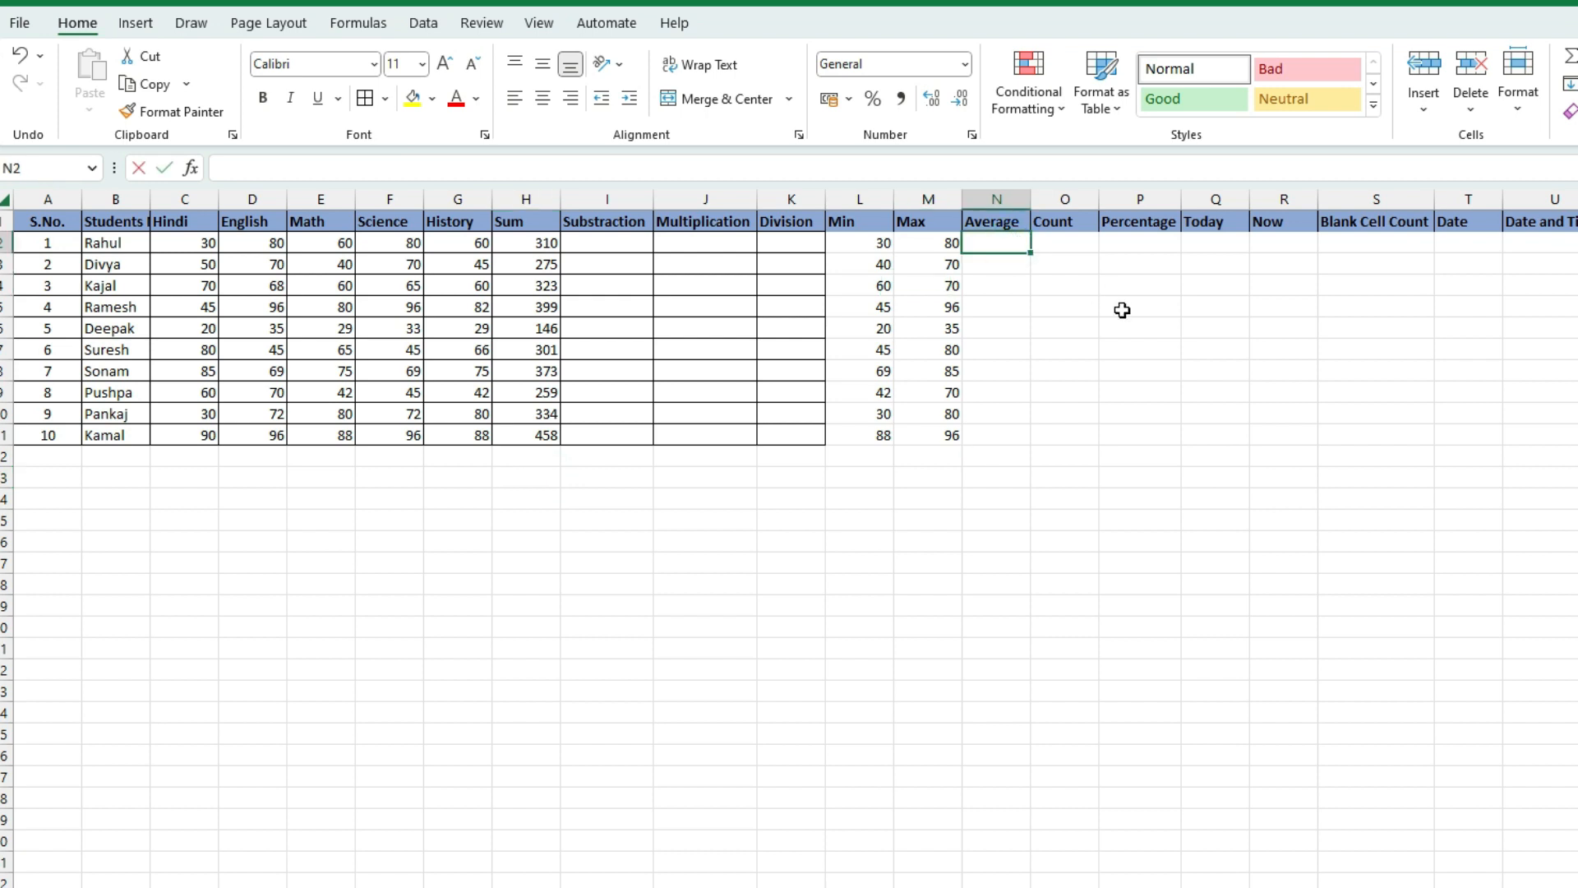
type("=ave")
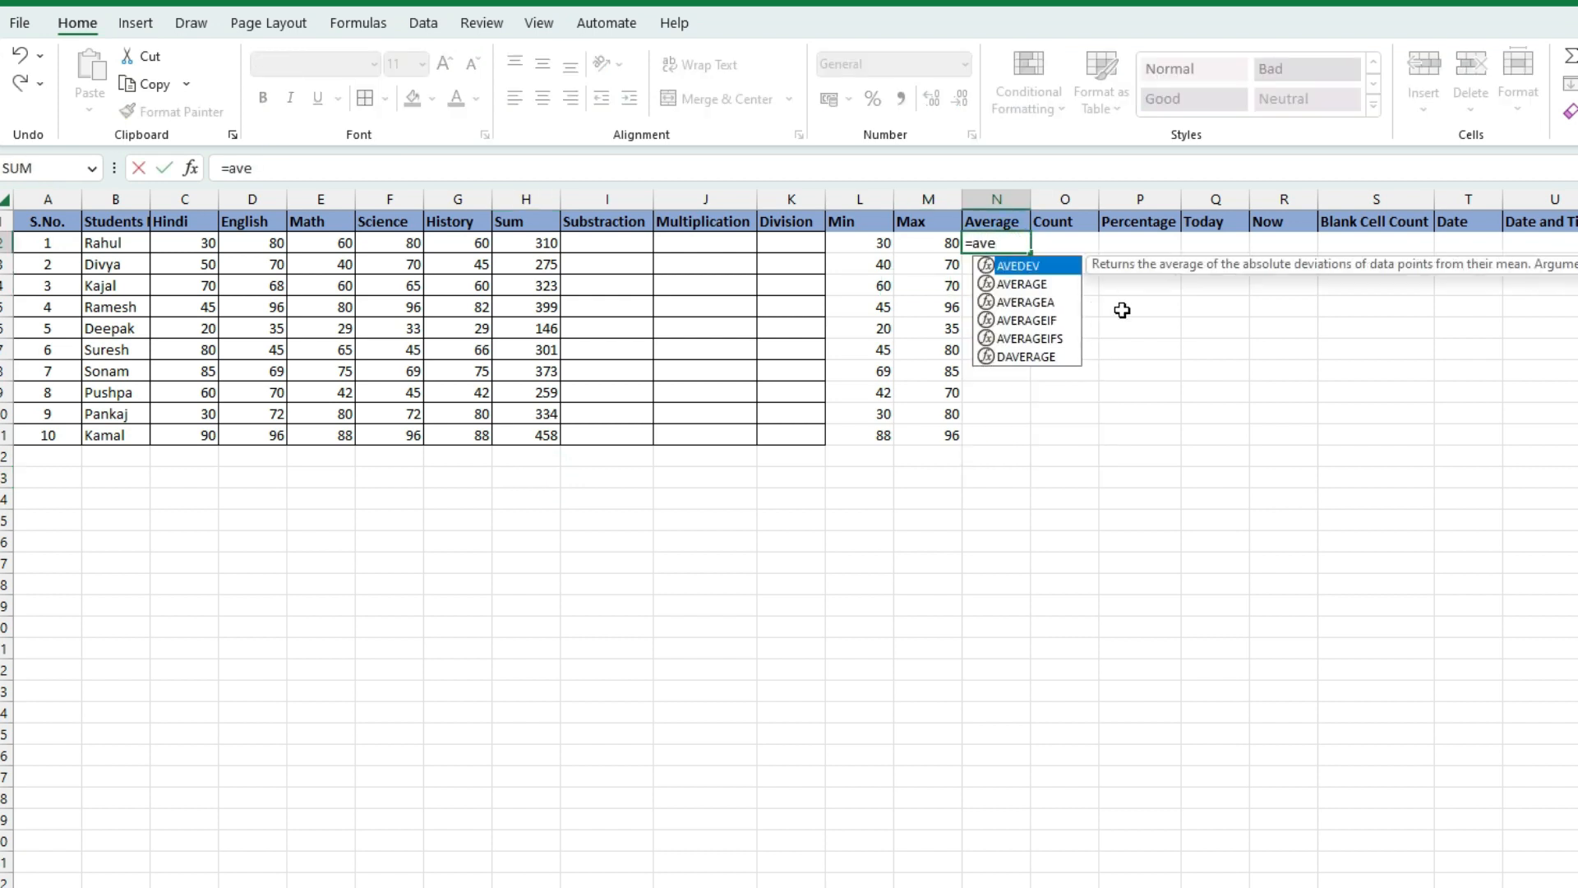
type("r")
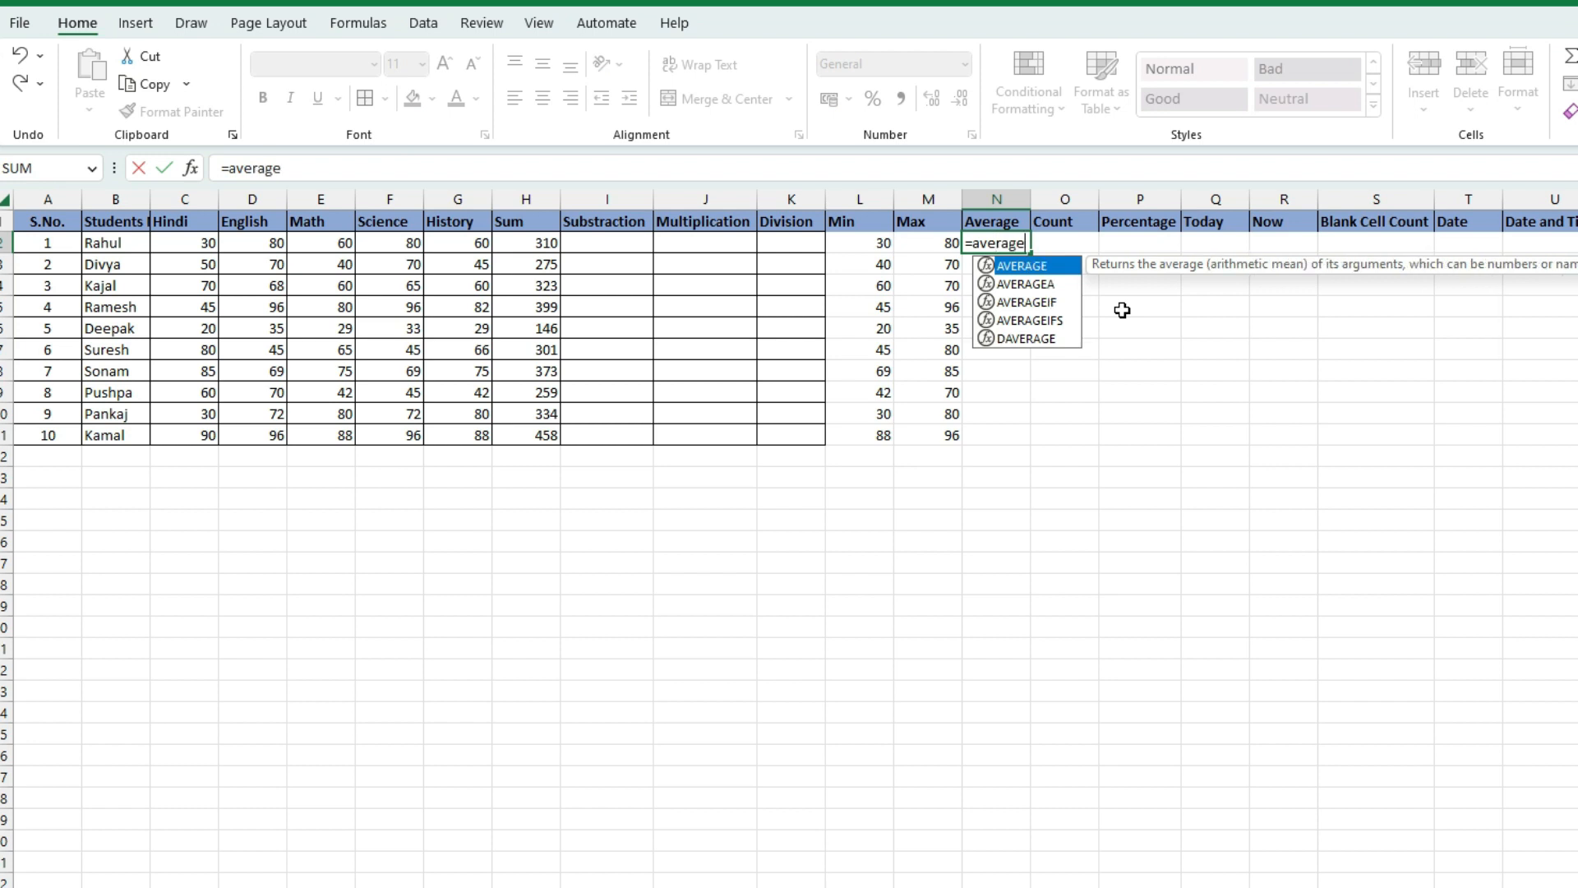
type("age(")
left_click(175, 241)
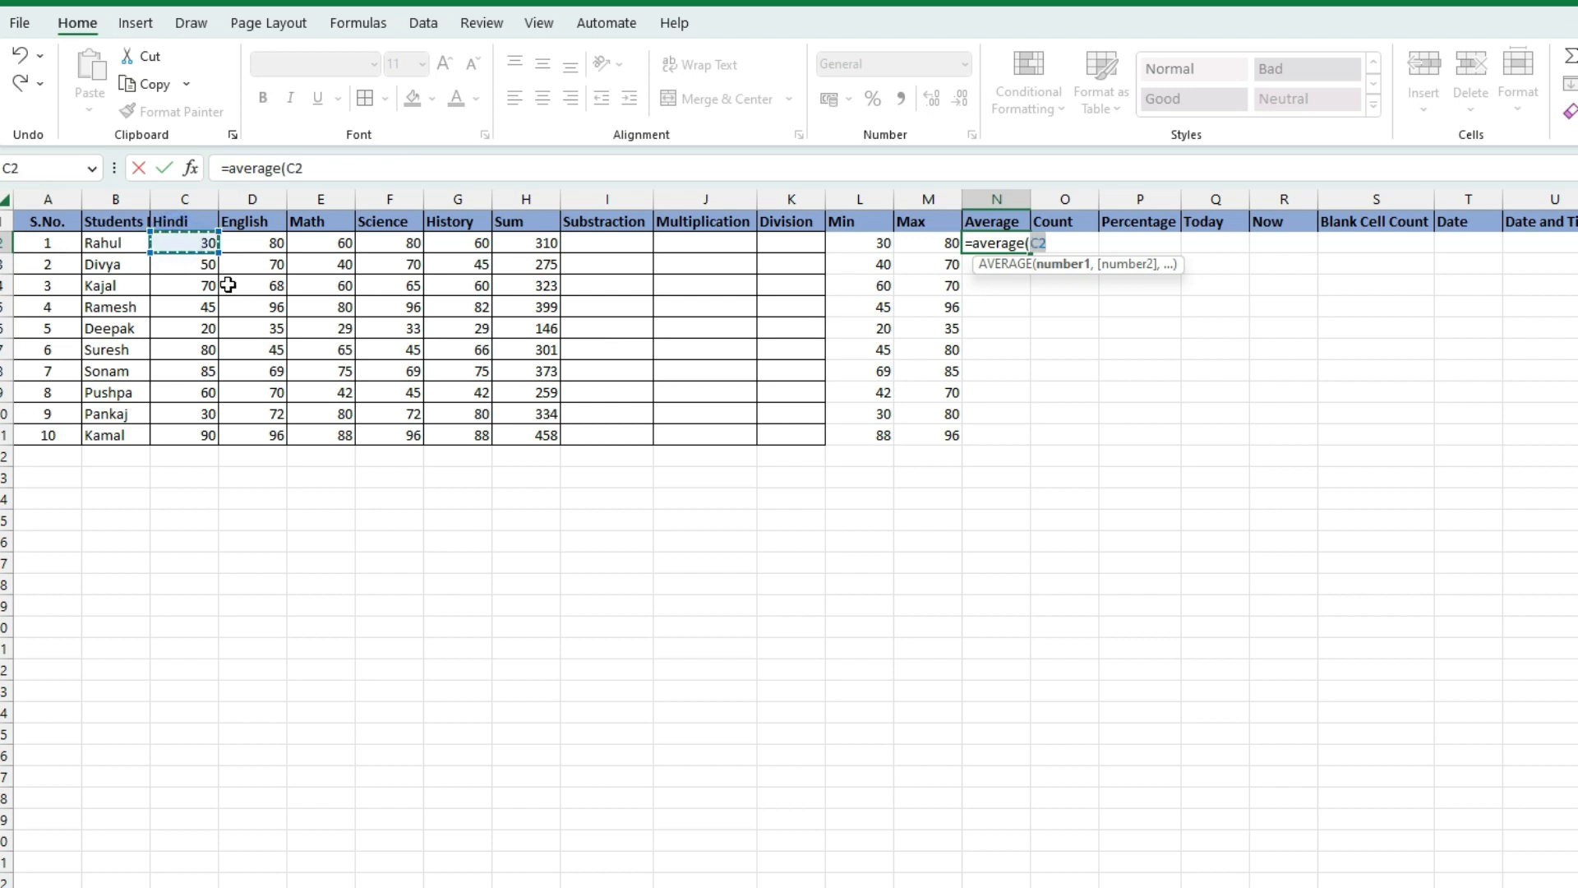
type(":")
left_click(477, 244)
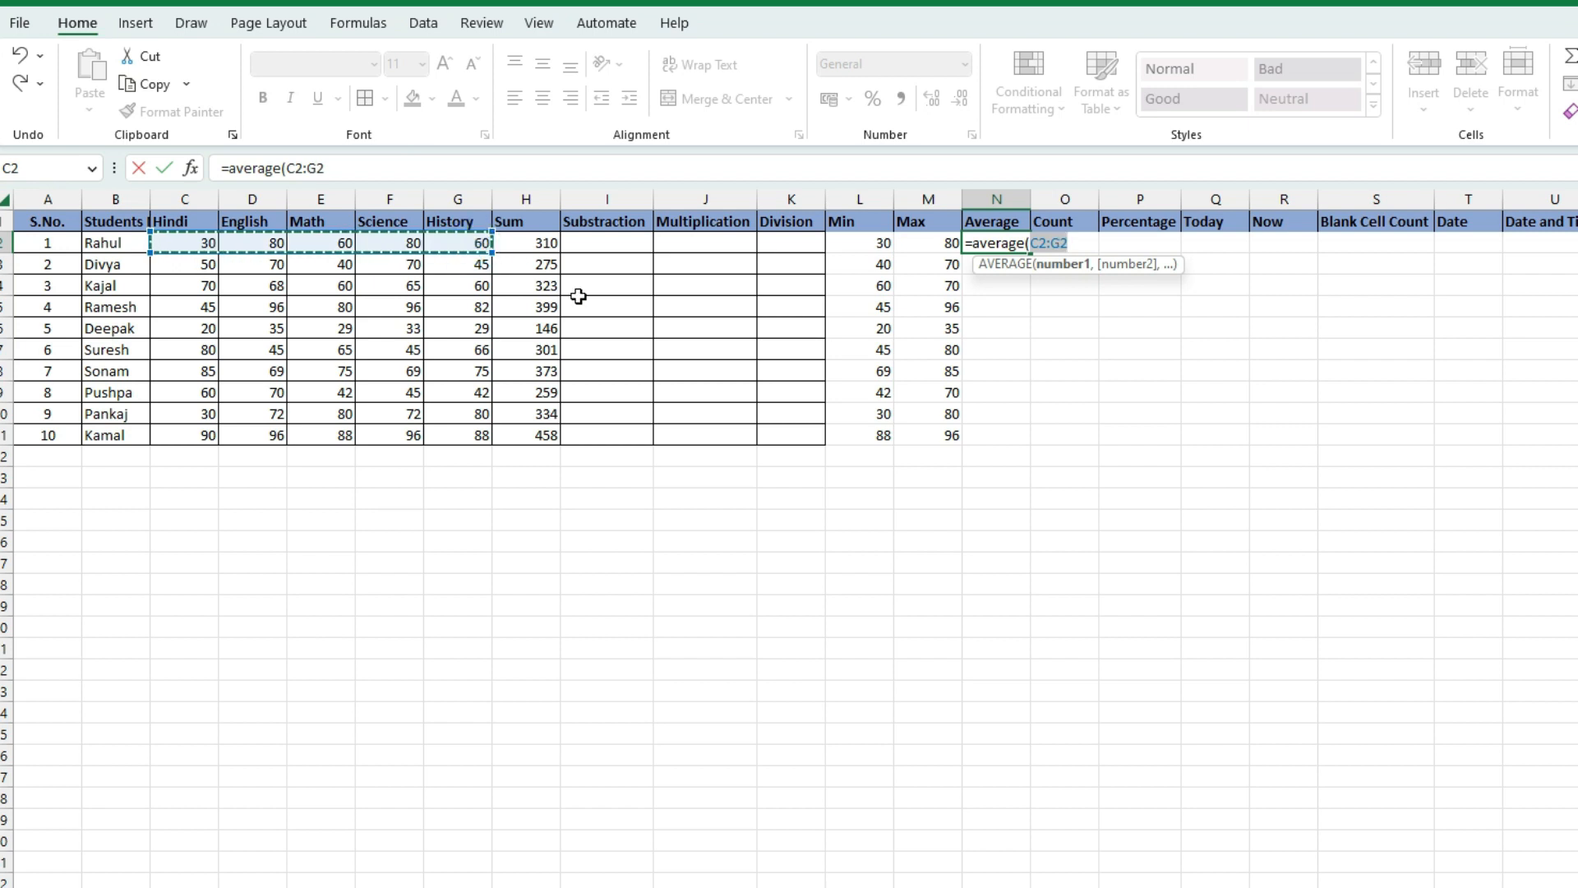
type(")")
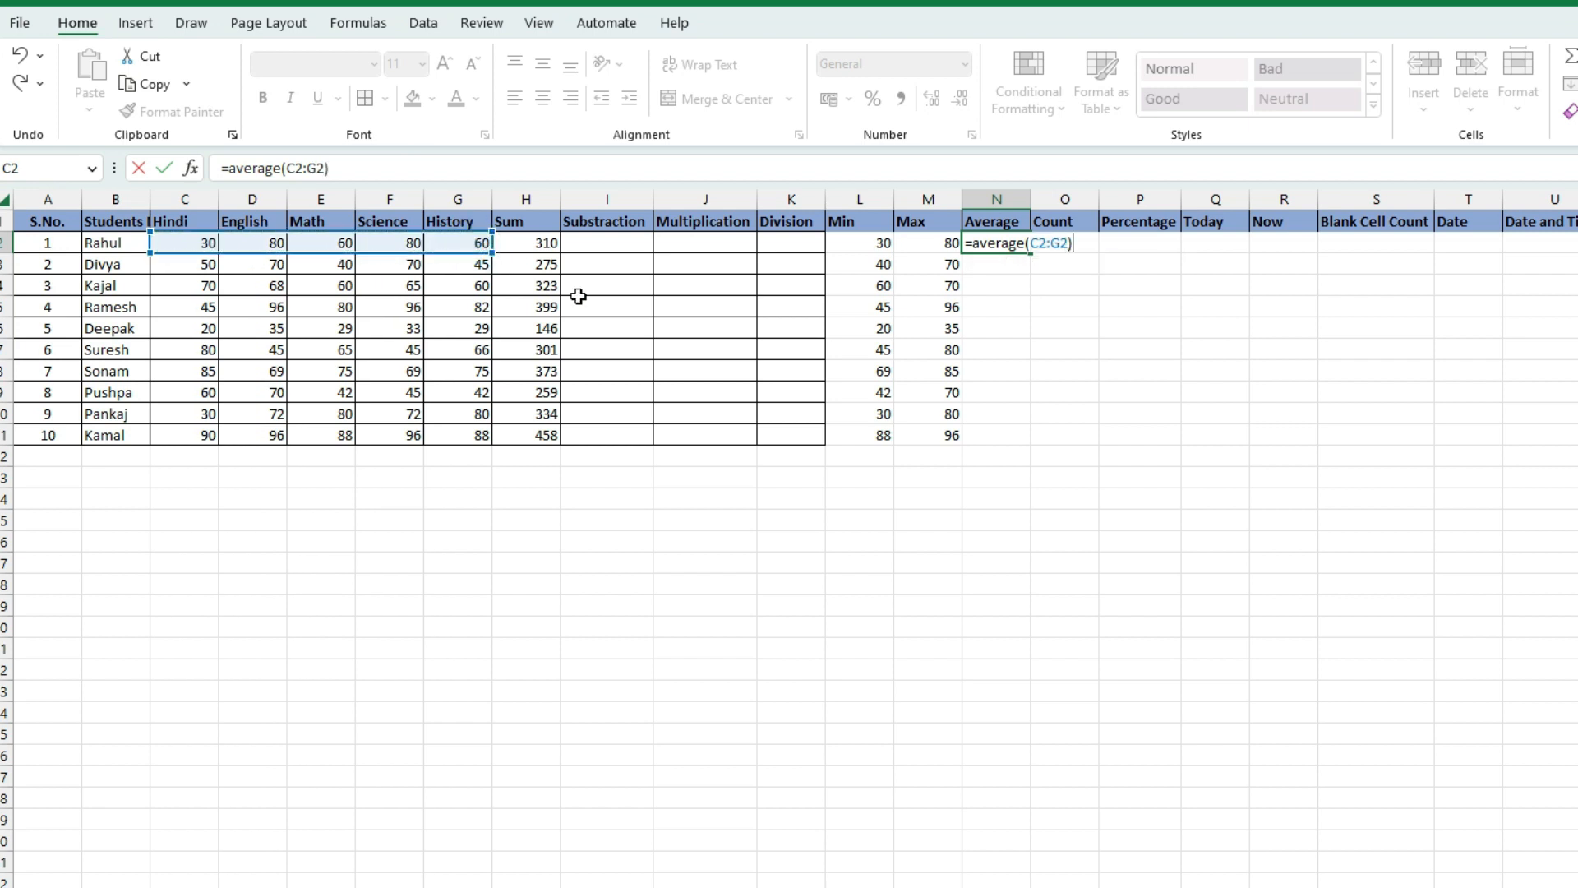
key("Return")
Copy the AVERAGE formula down to N11, giving means up to 91.6
left_click(982, 238)
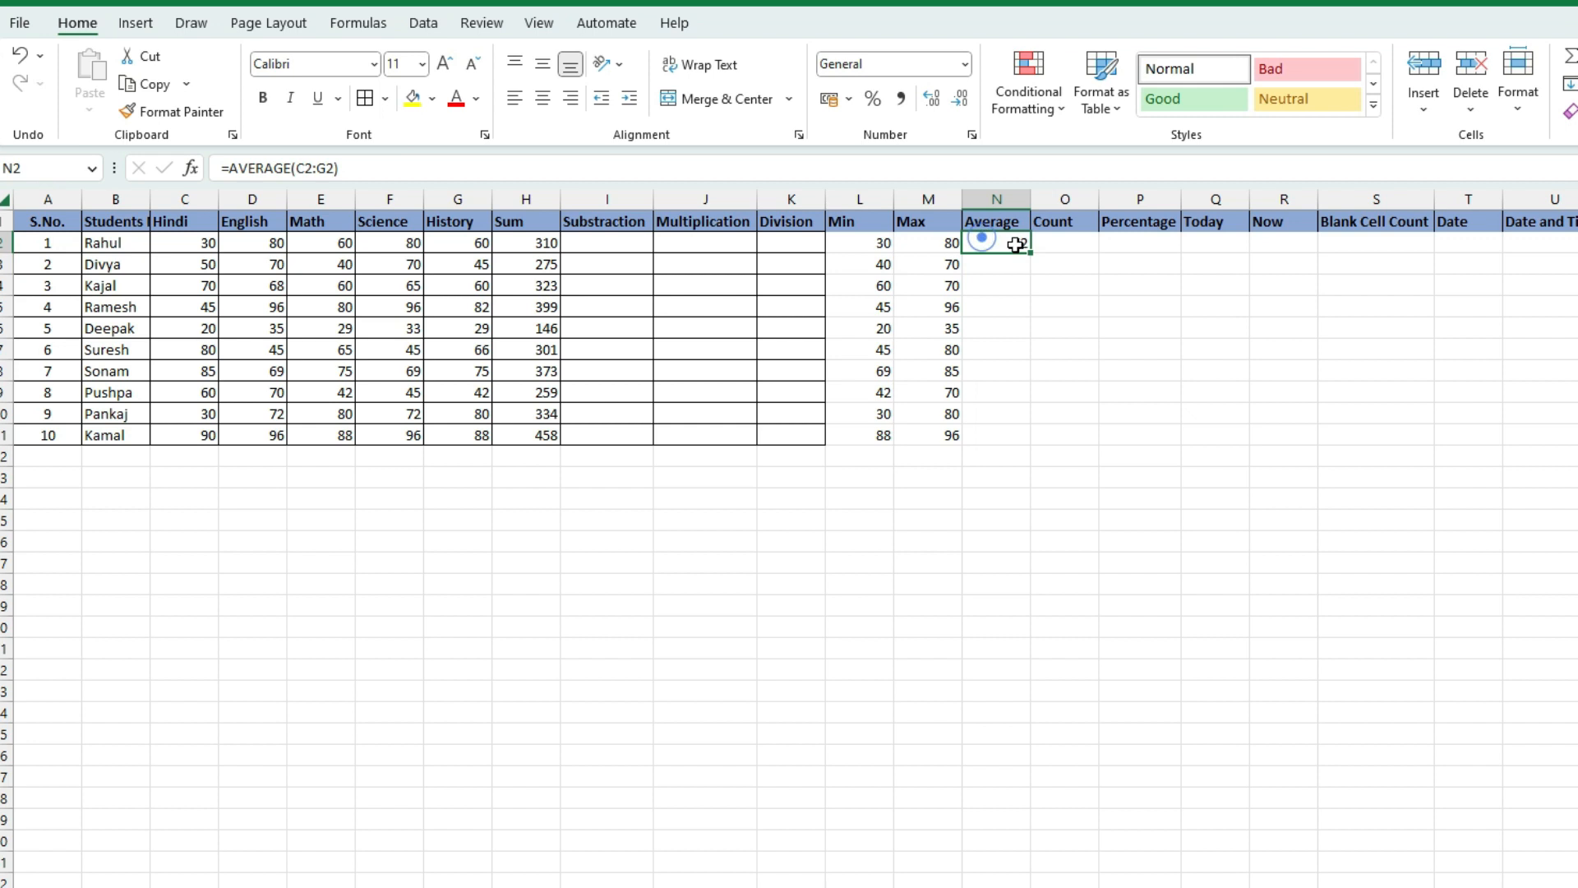
left_click_drag(1030, 254, 1019, 437)
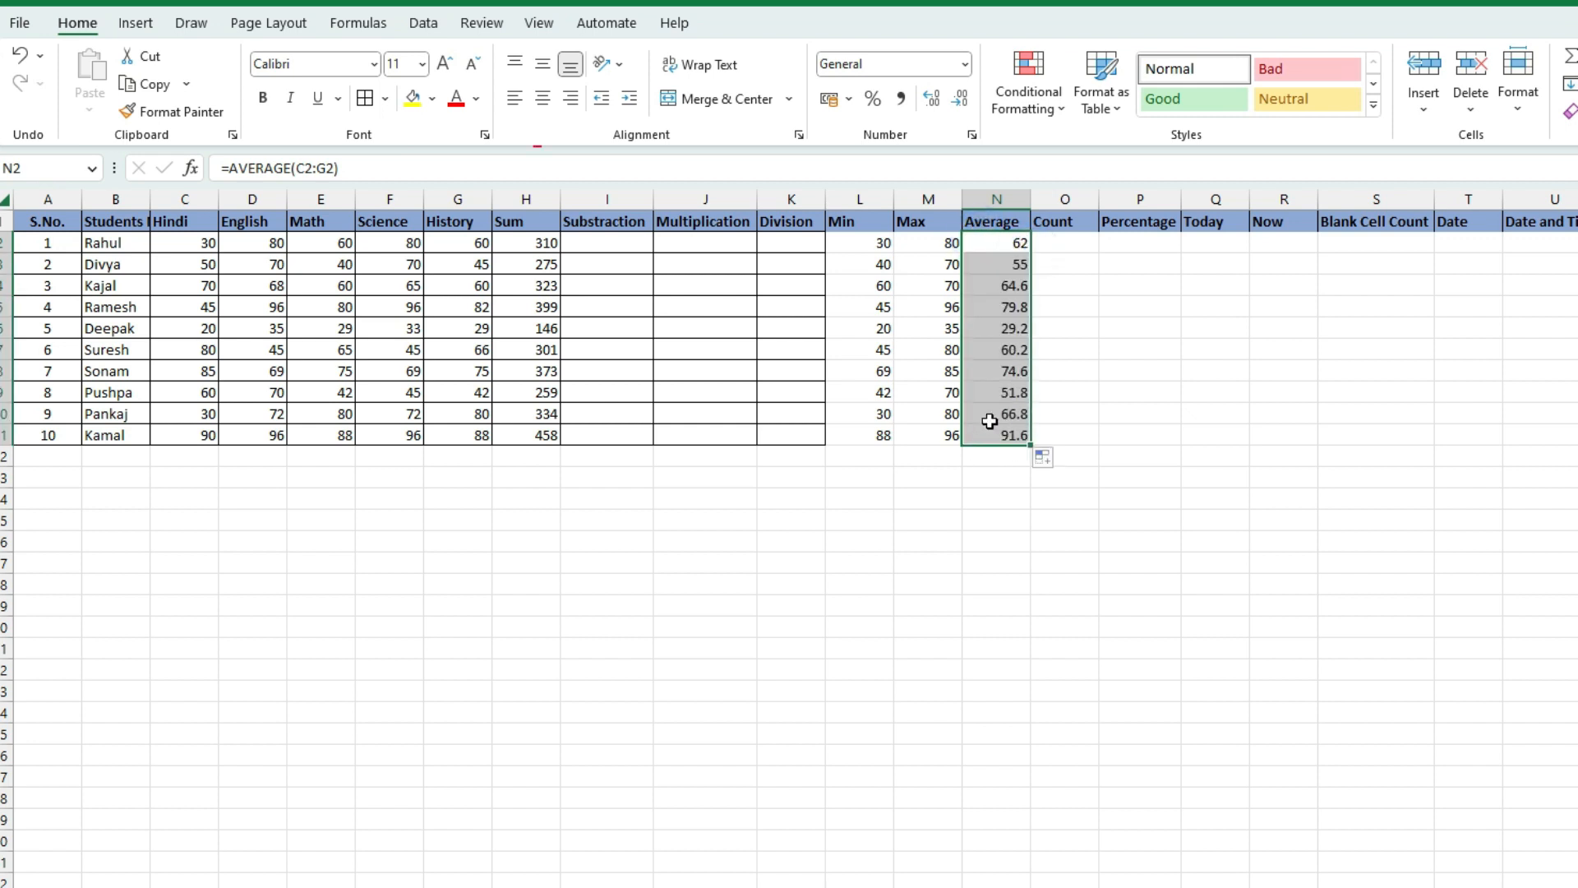
left_click(991, 417)
left_click_drag(1003, 245, 1011, 412)
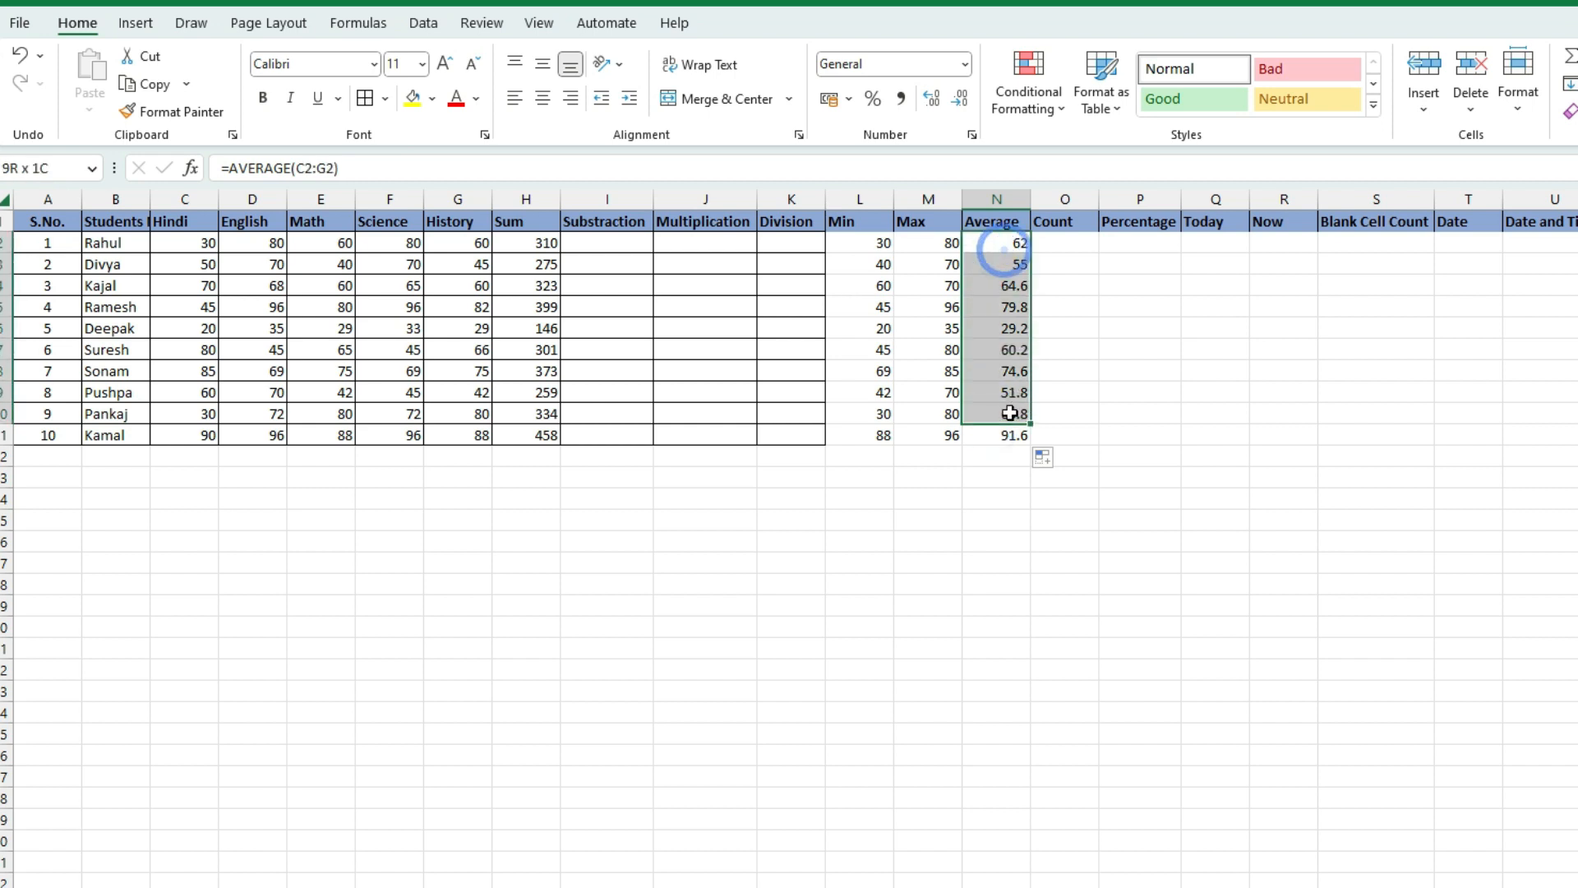
Enter sample numbers 500, 200, 700, 500, 700 in O18:O22, correcting 7000 to 700
left_click(1082, 580)
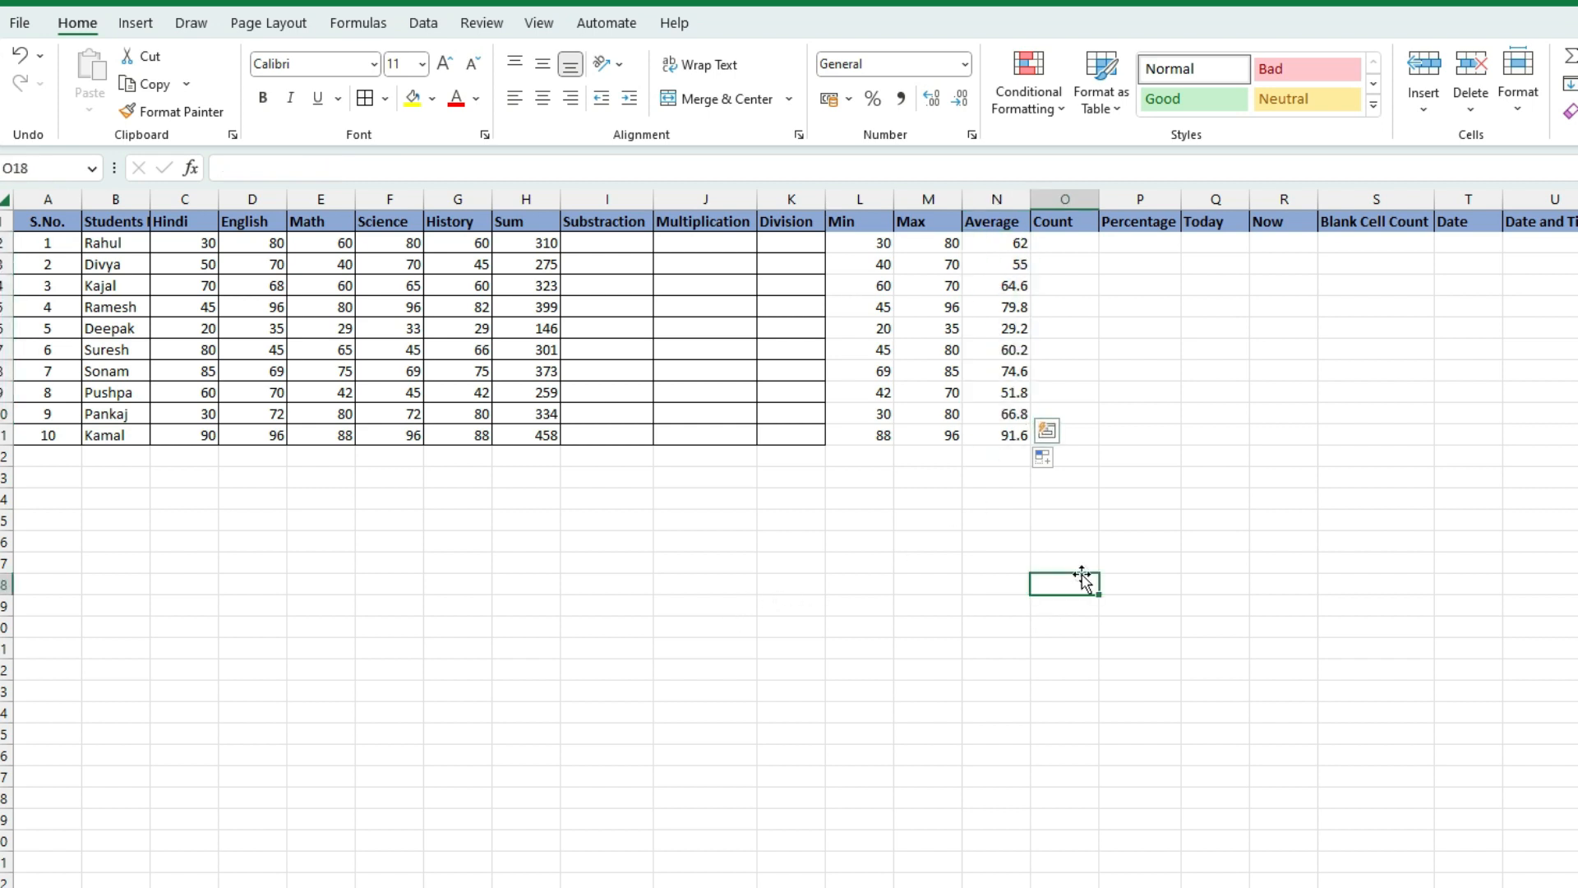
type("500")
key("Return")
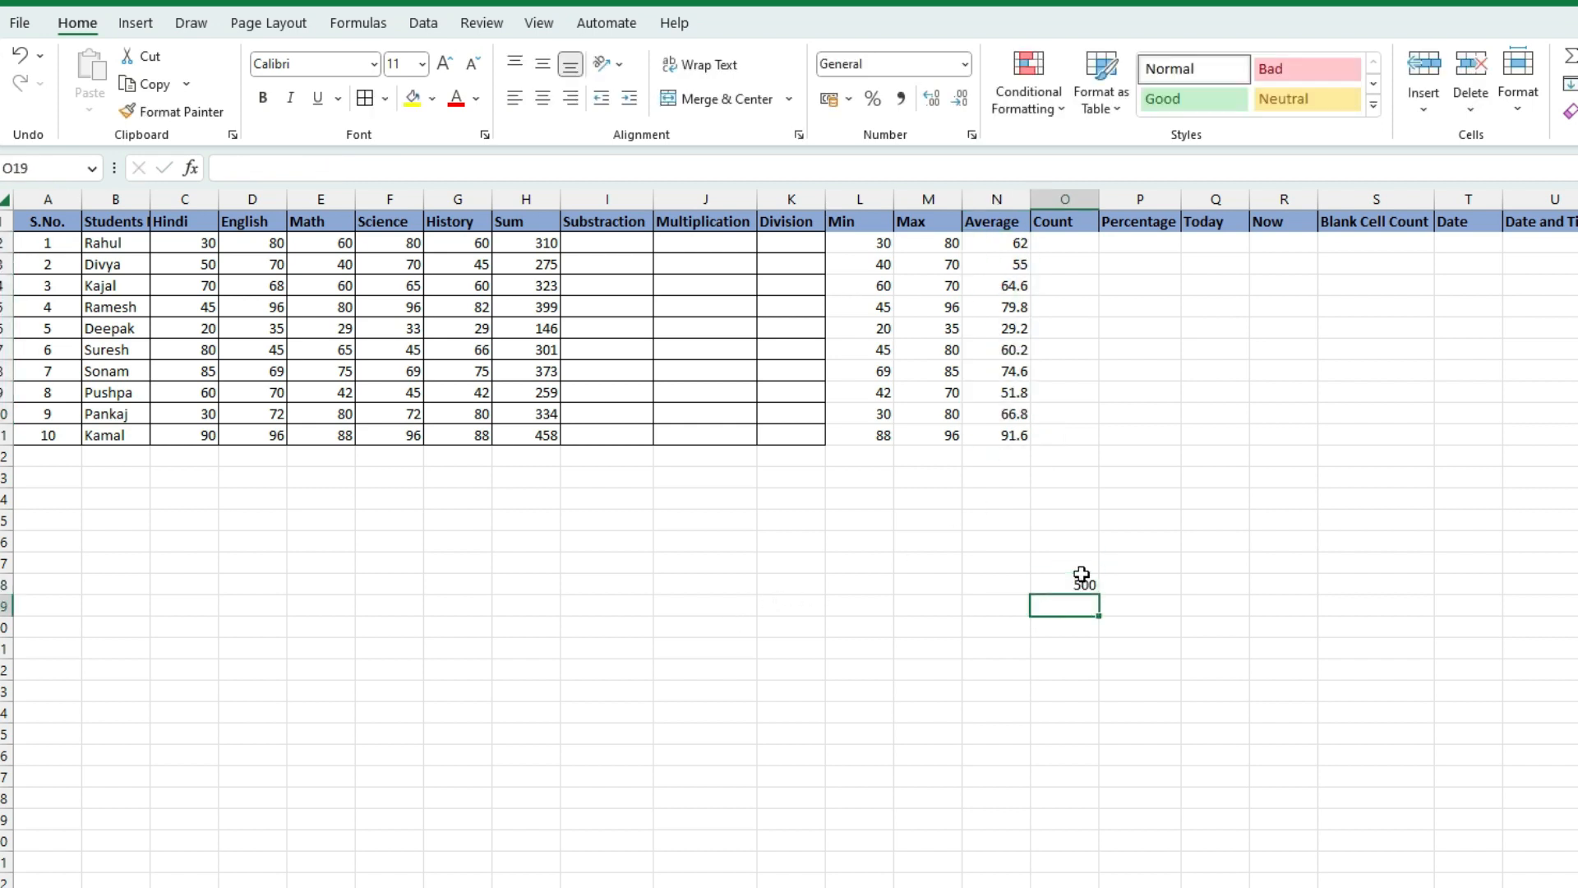
type("200")
key("Return")
type("7000")
key("Return")
key("Up")
key("F2")
key("BackSpace")
key("BackSpace")
type("0")
key("Return")
type("5")
key("Return")
type("700")
key("Return")
Put =AVERAGE(O18:O22) in O23, returning 520
left_click(998, 700)
left_click(1053, 694)
left_click(1056, 696)
left_click_drag(1074, 595, 1094, 676)
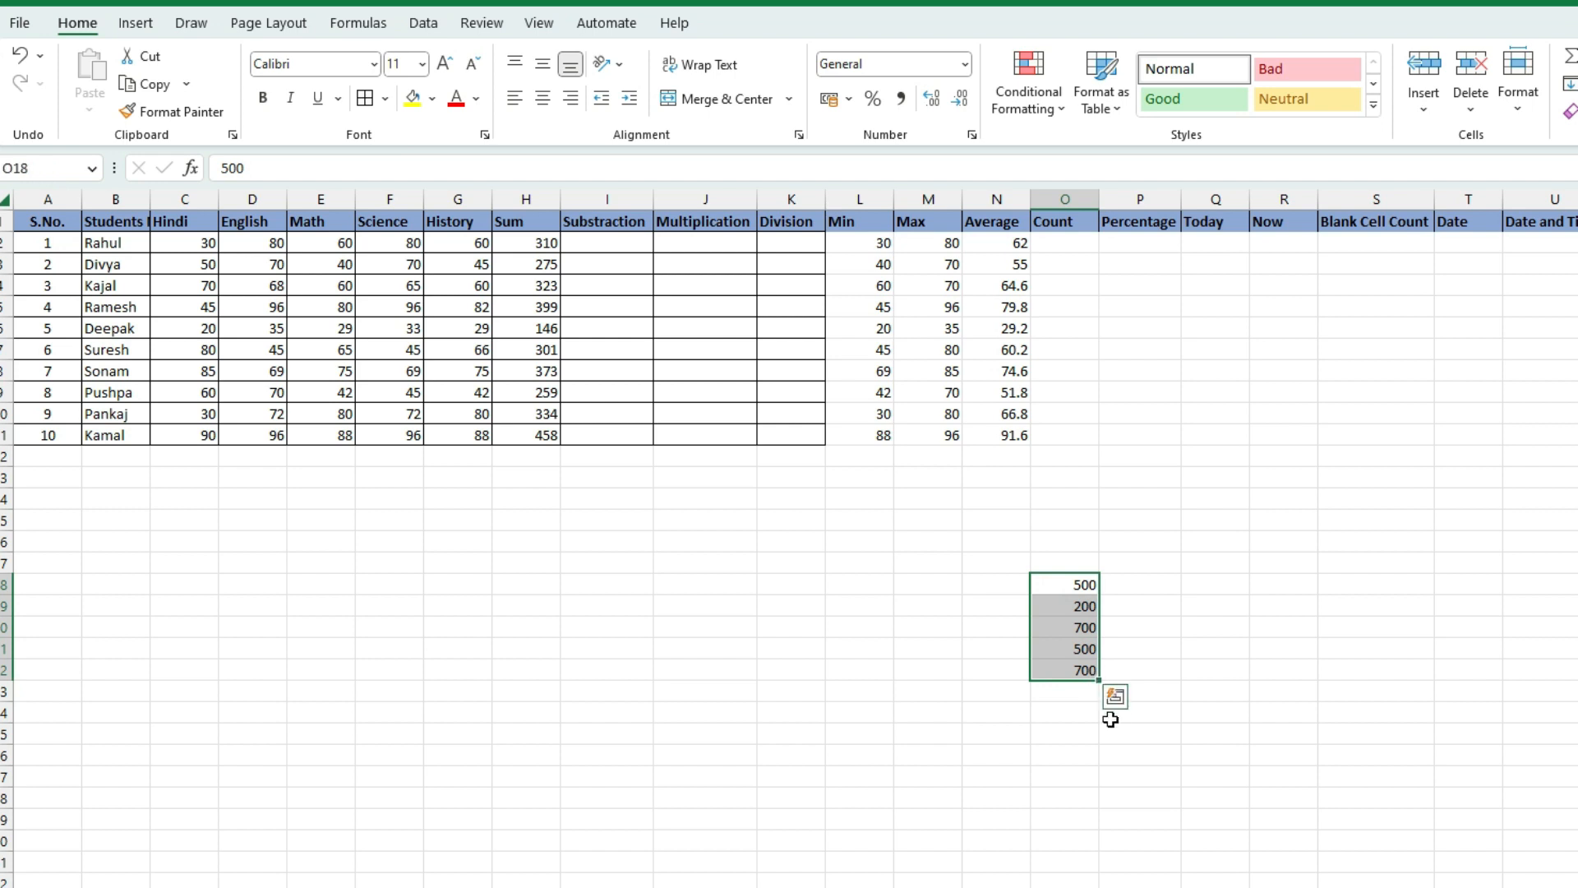
left_click(1056, 694)
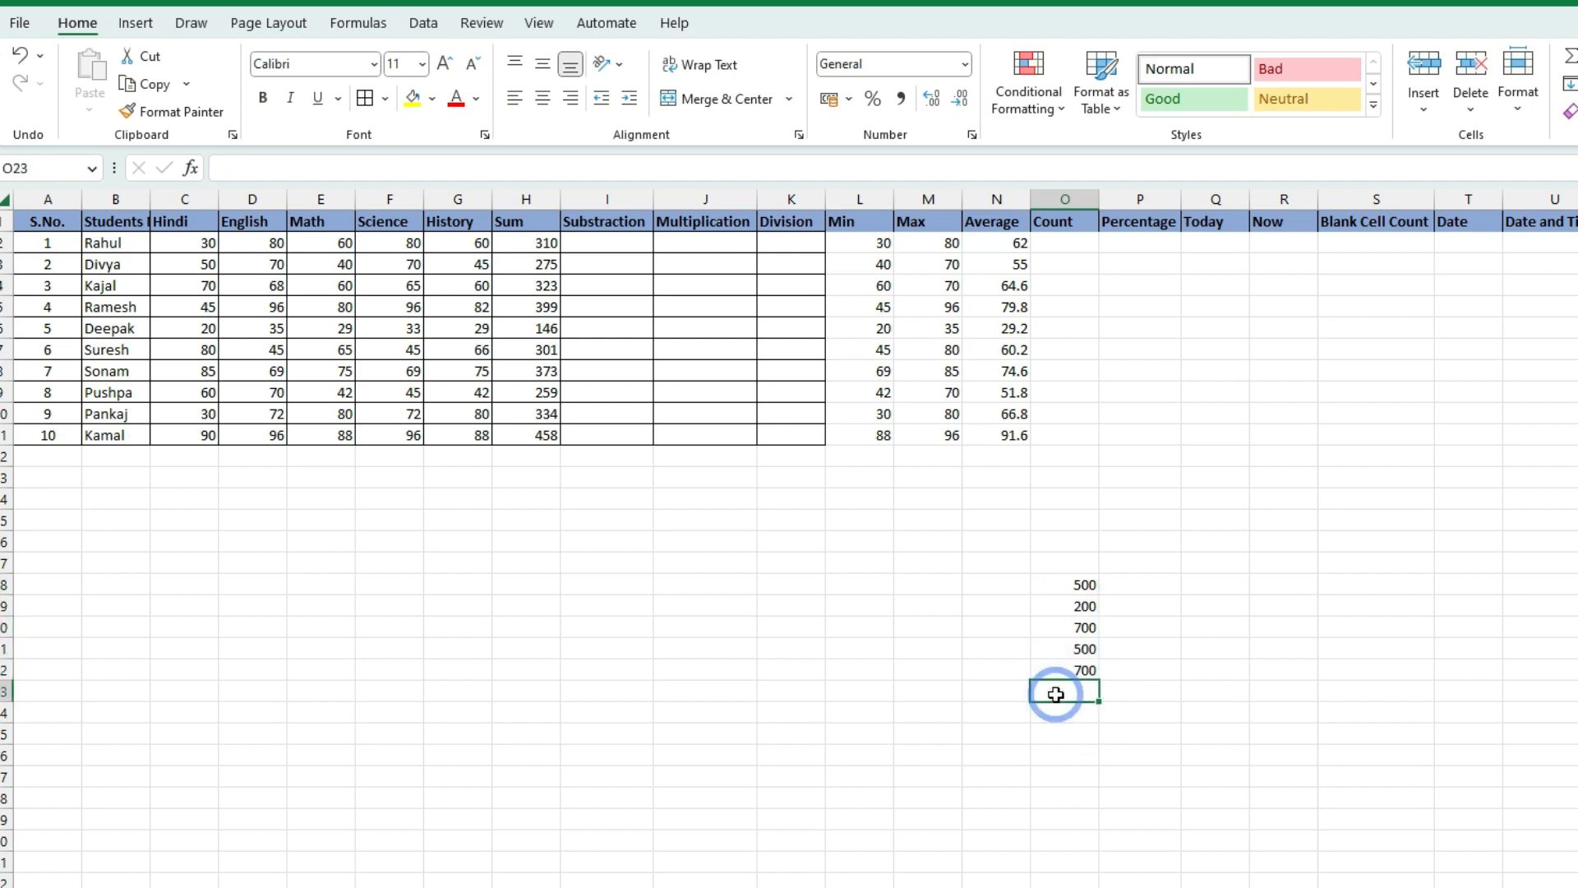
type("=average")
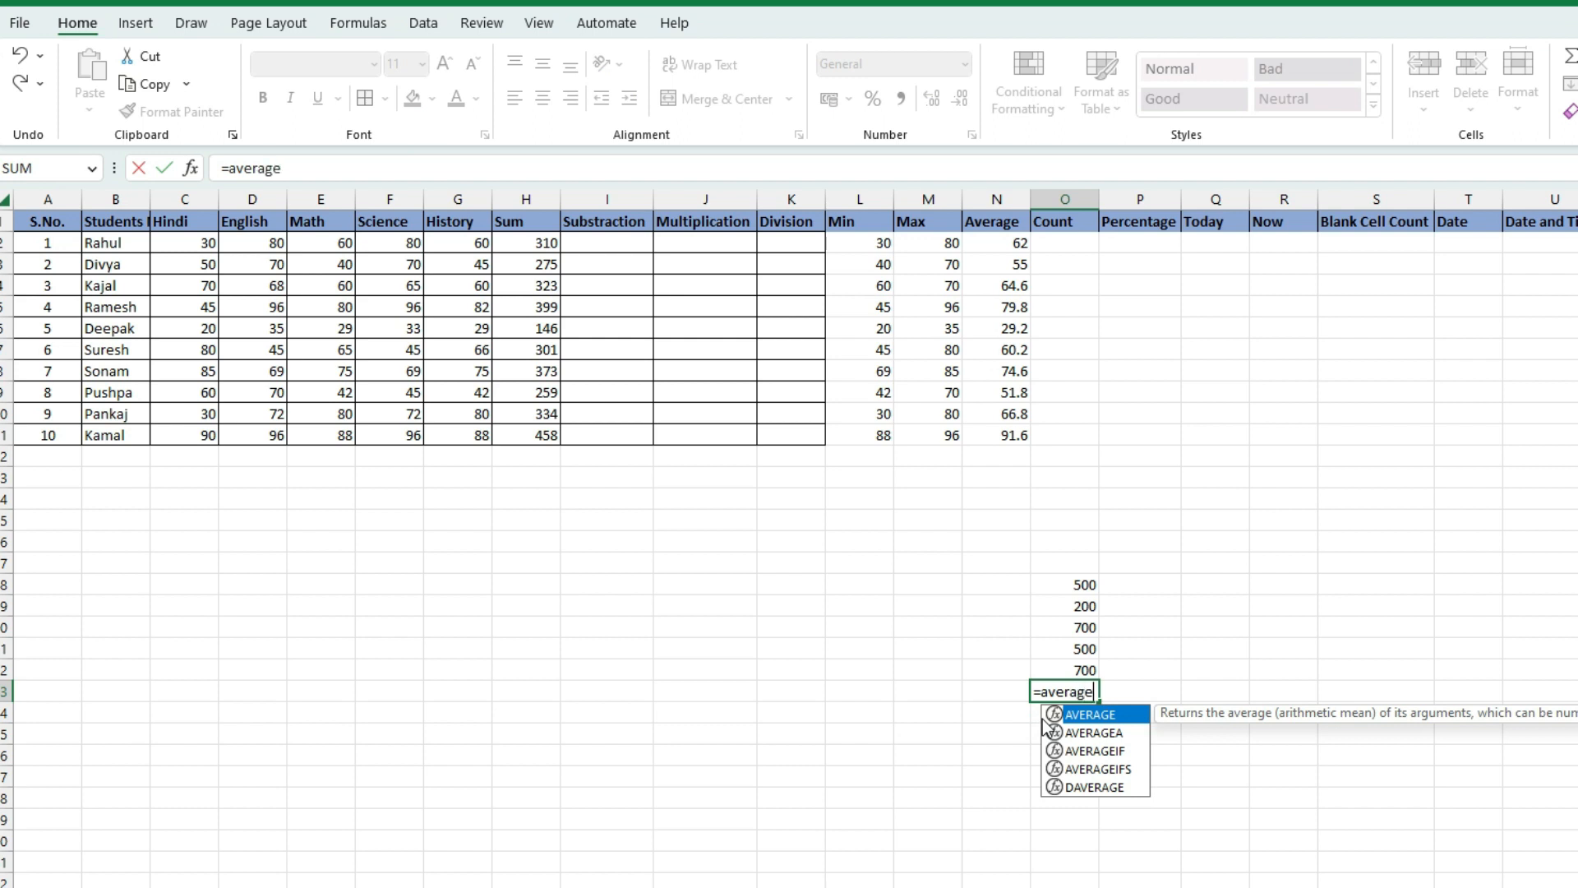
type("(")
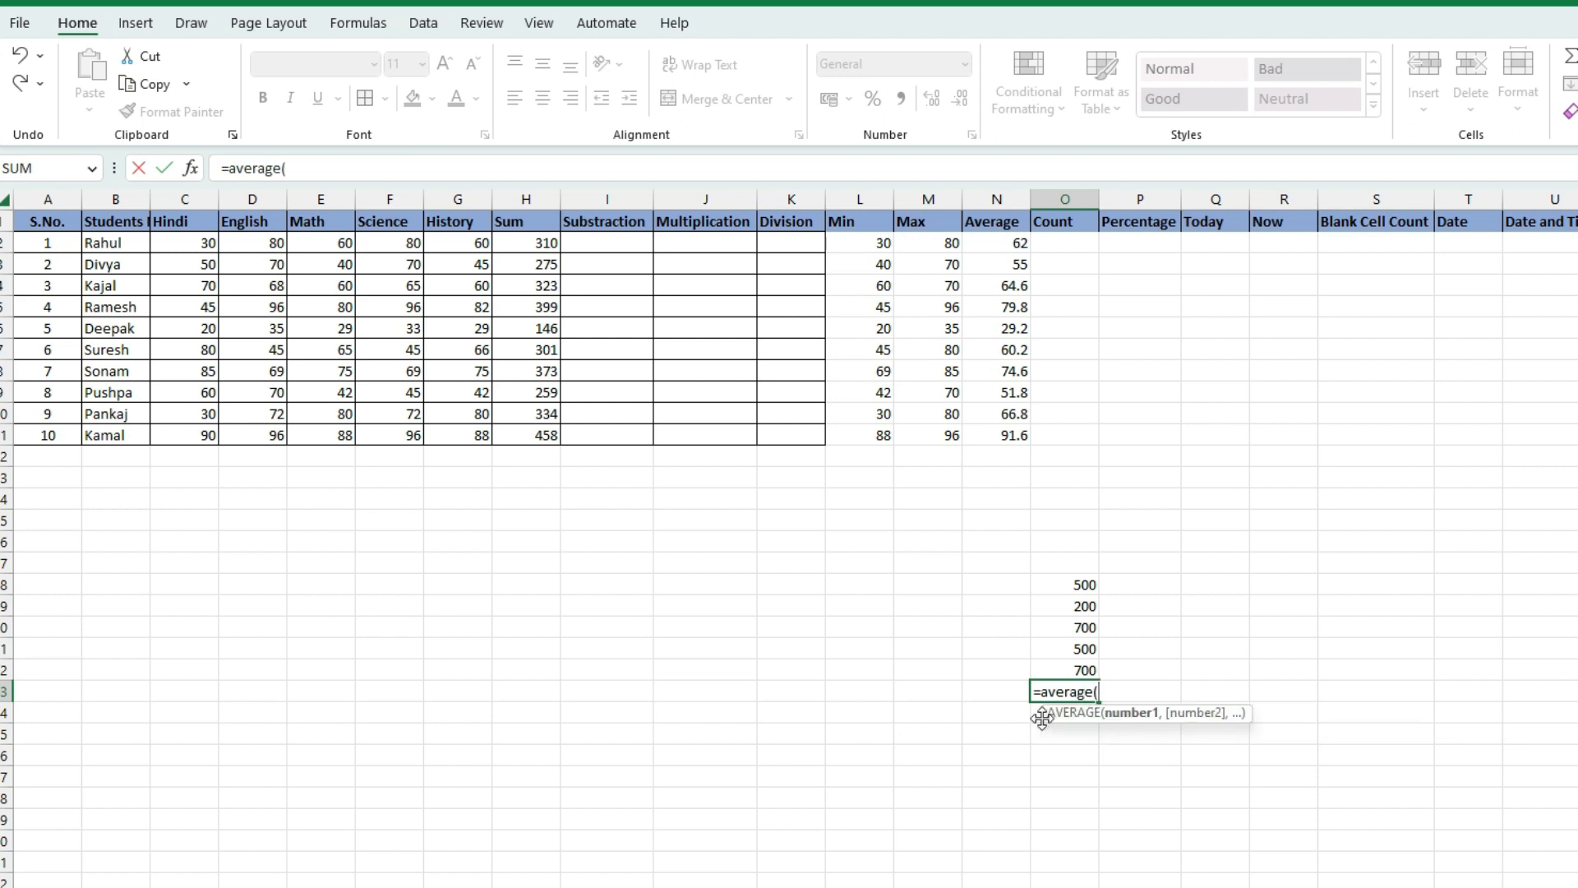
left_click(1065, 583)
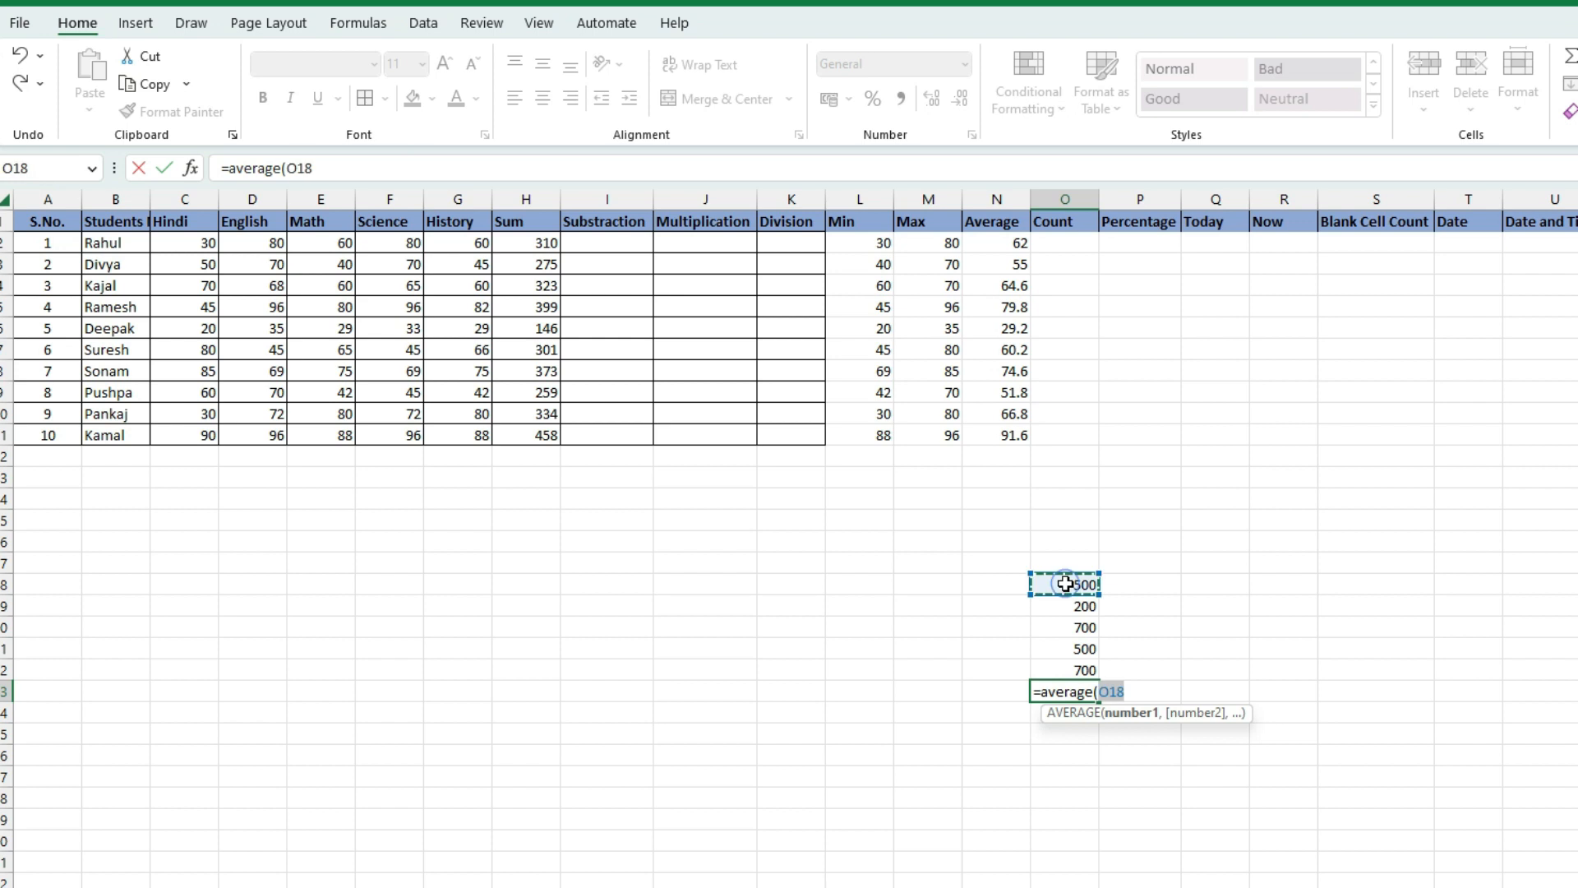
type(":")
left_click_drag(1092, 657, 1085, 670)
key("Return")
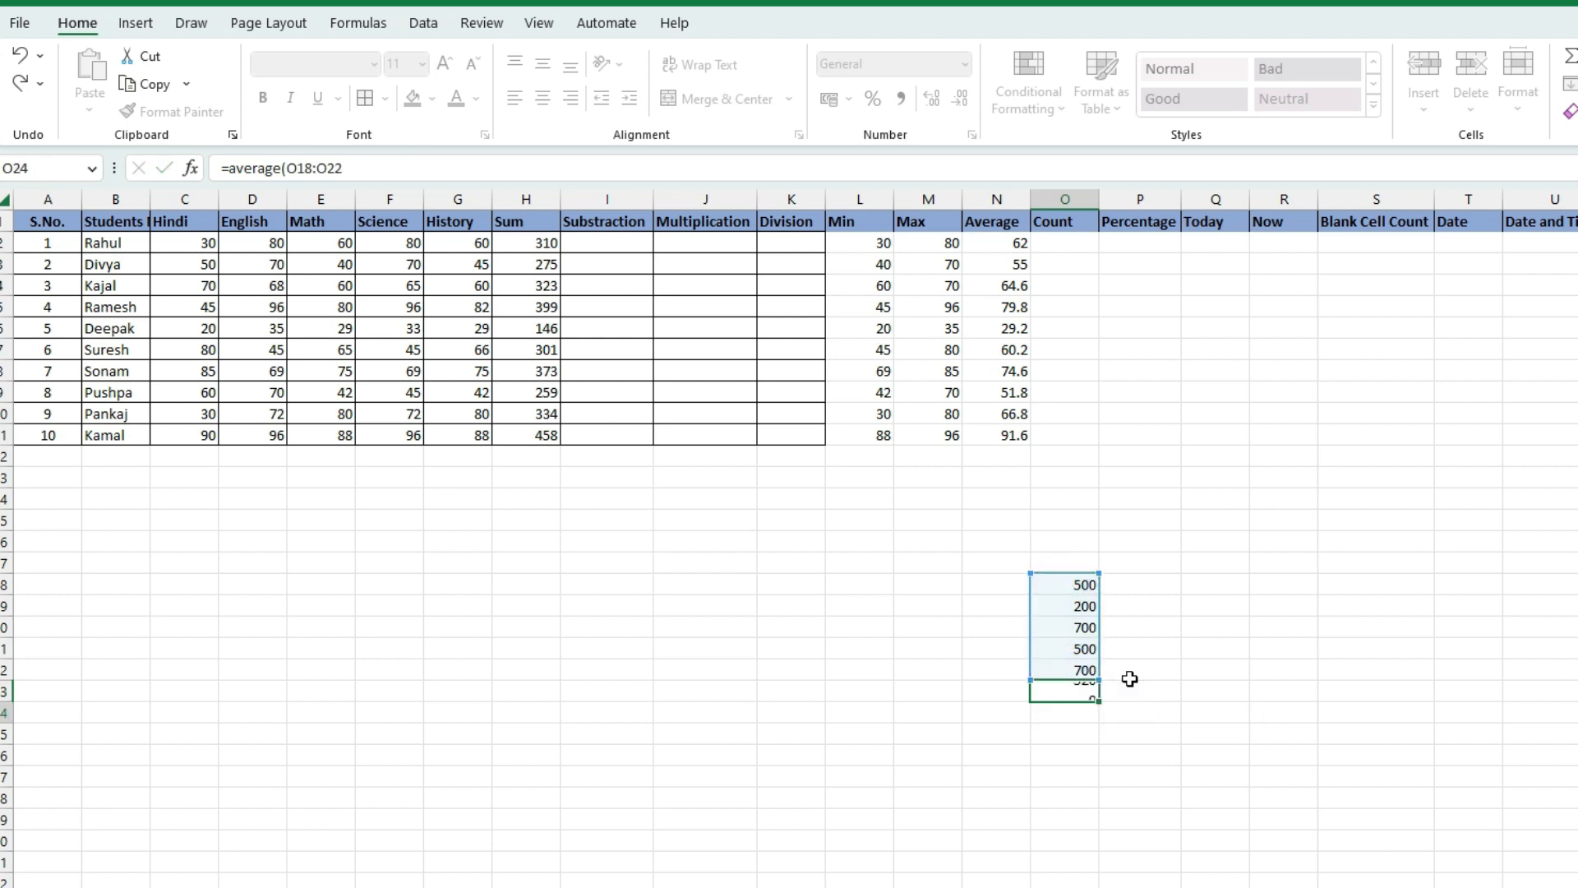
left_click(1056, 693)
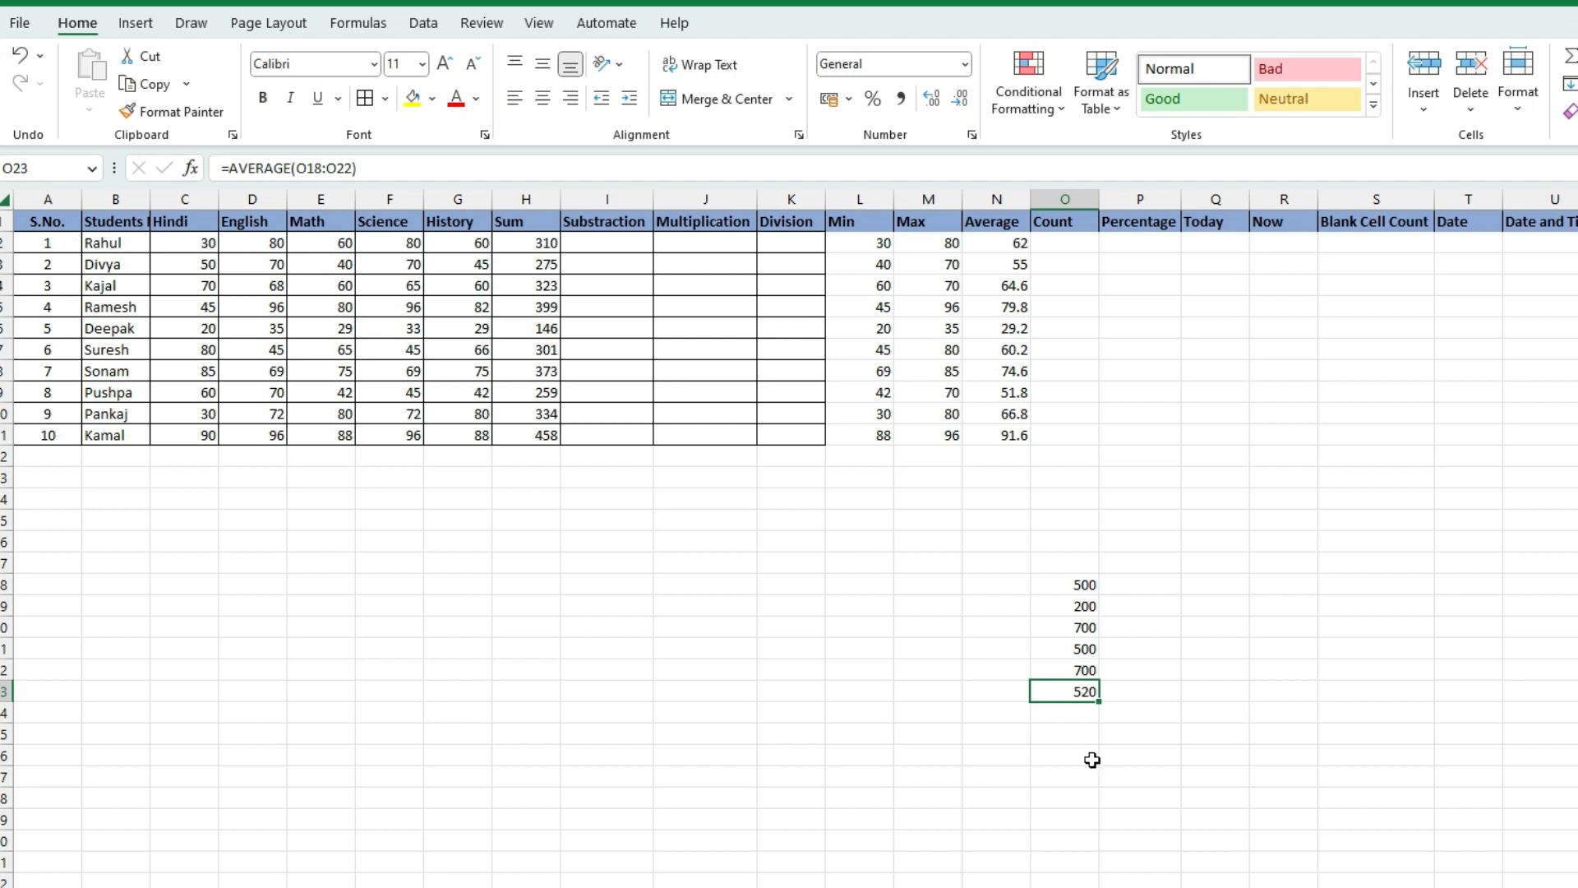
Clear the sample-number selection and highlight the first student's marks C2:G2
left_click(1045, 604)
left_click_drag(1070, 584, 1081, 631)
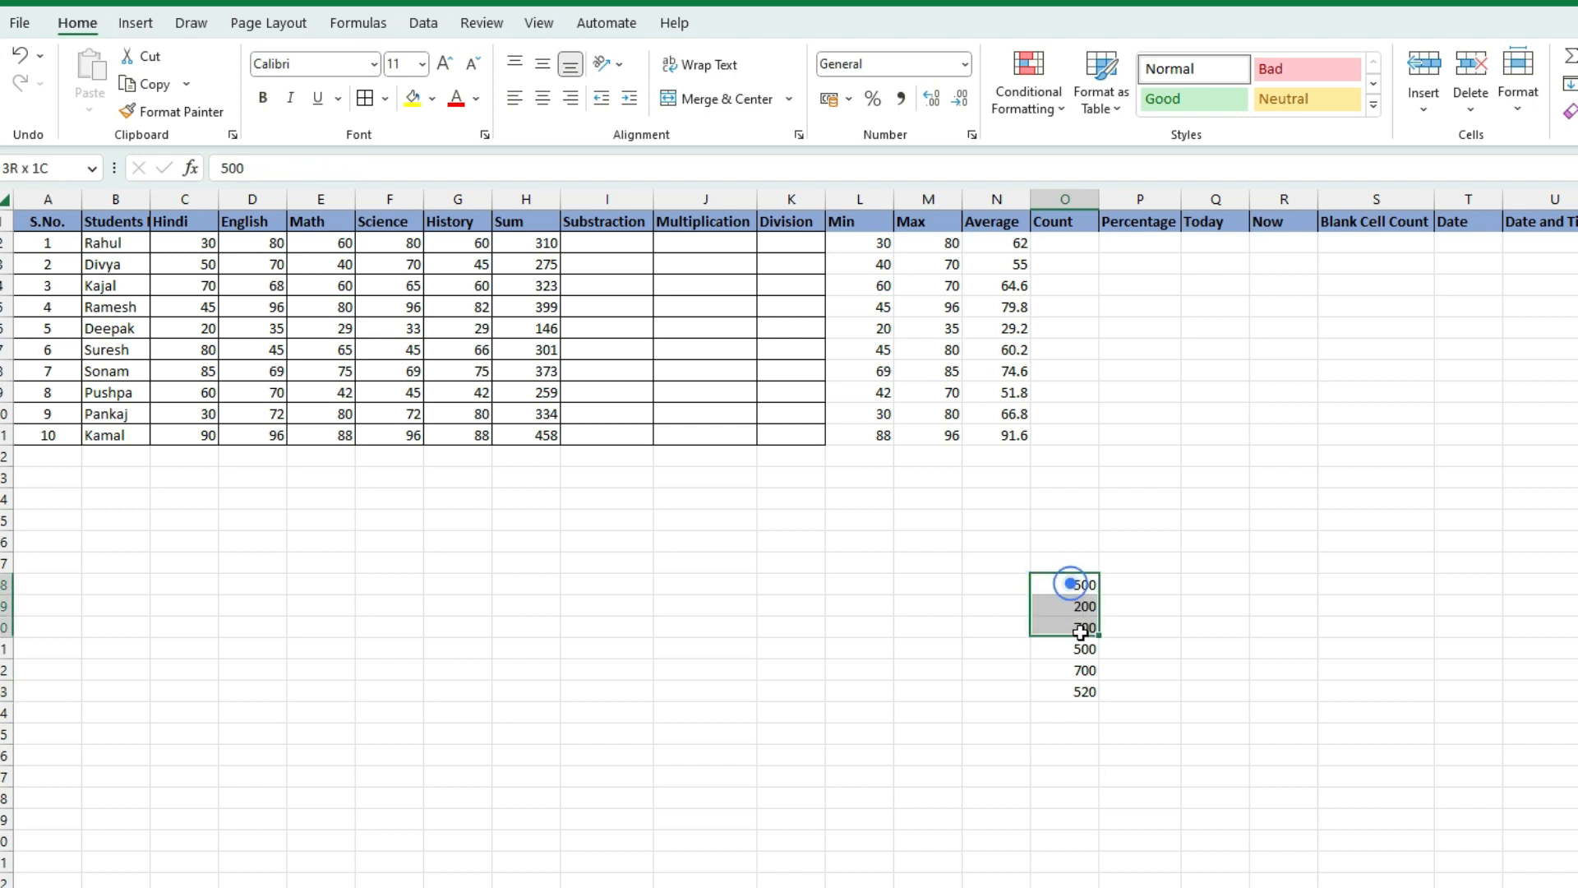
left_click(1060, 651)
left_click(979, 555)
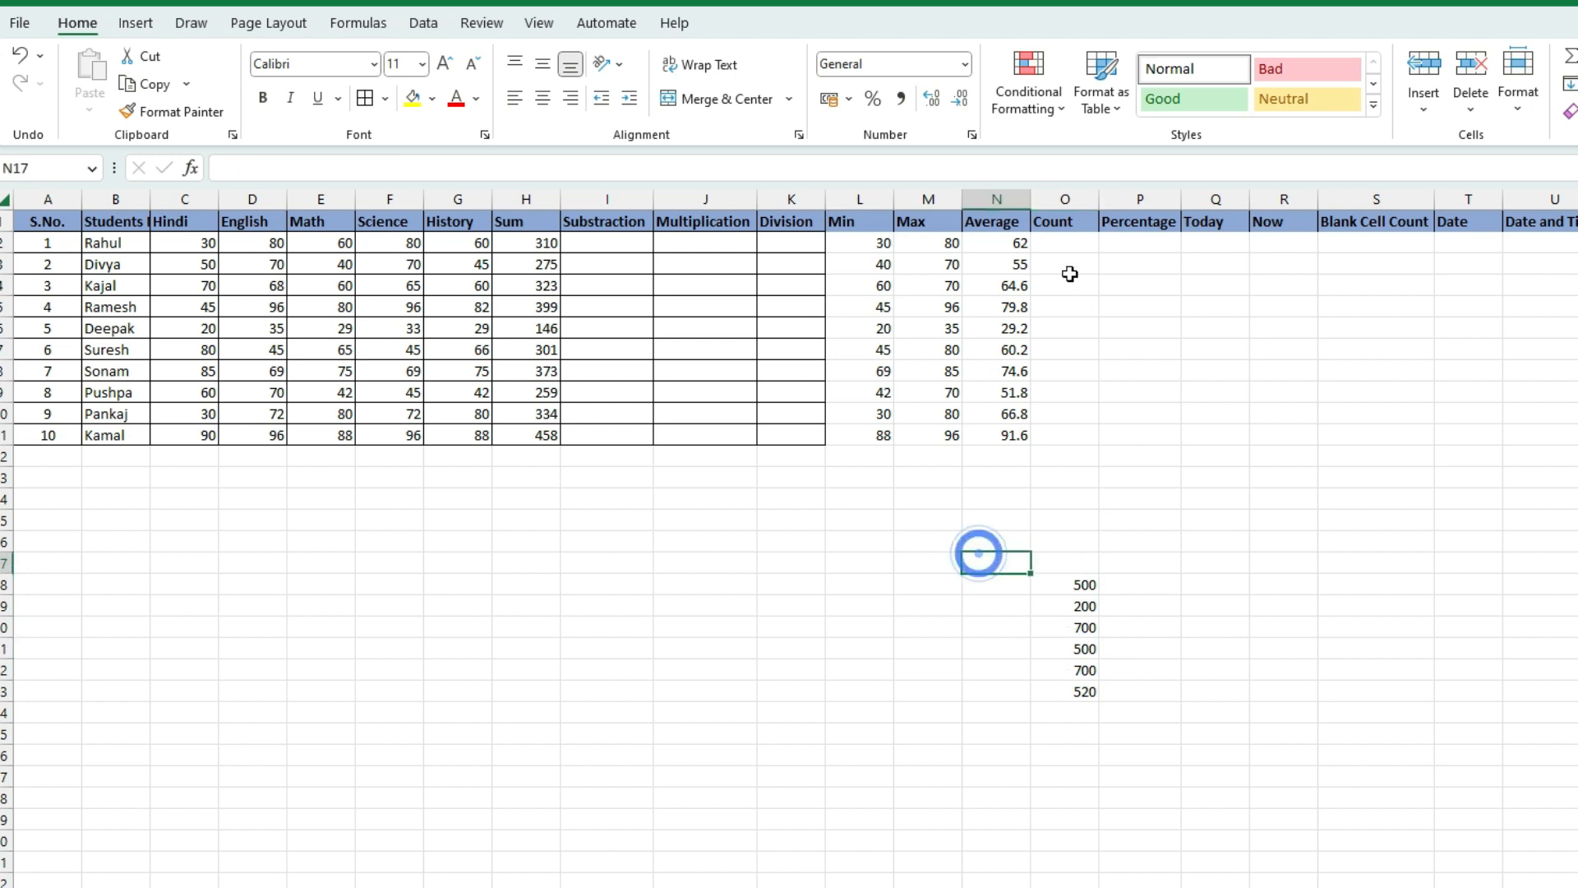
left_click(1060, 243)
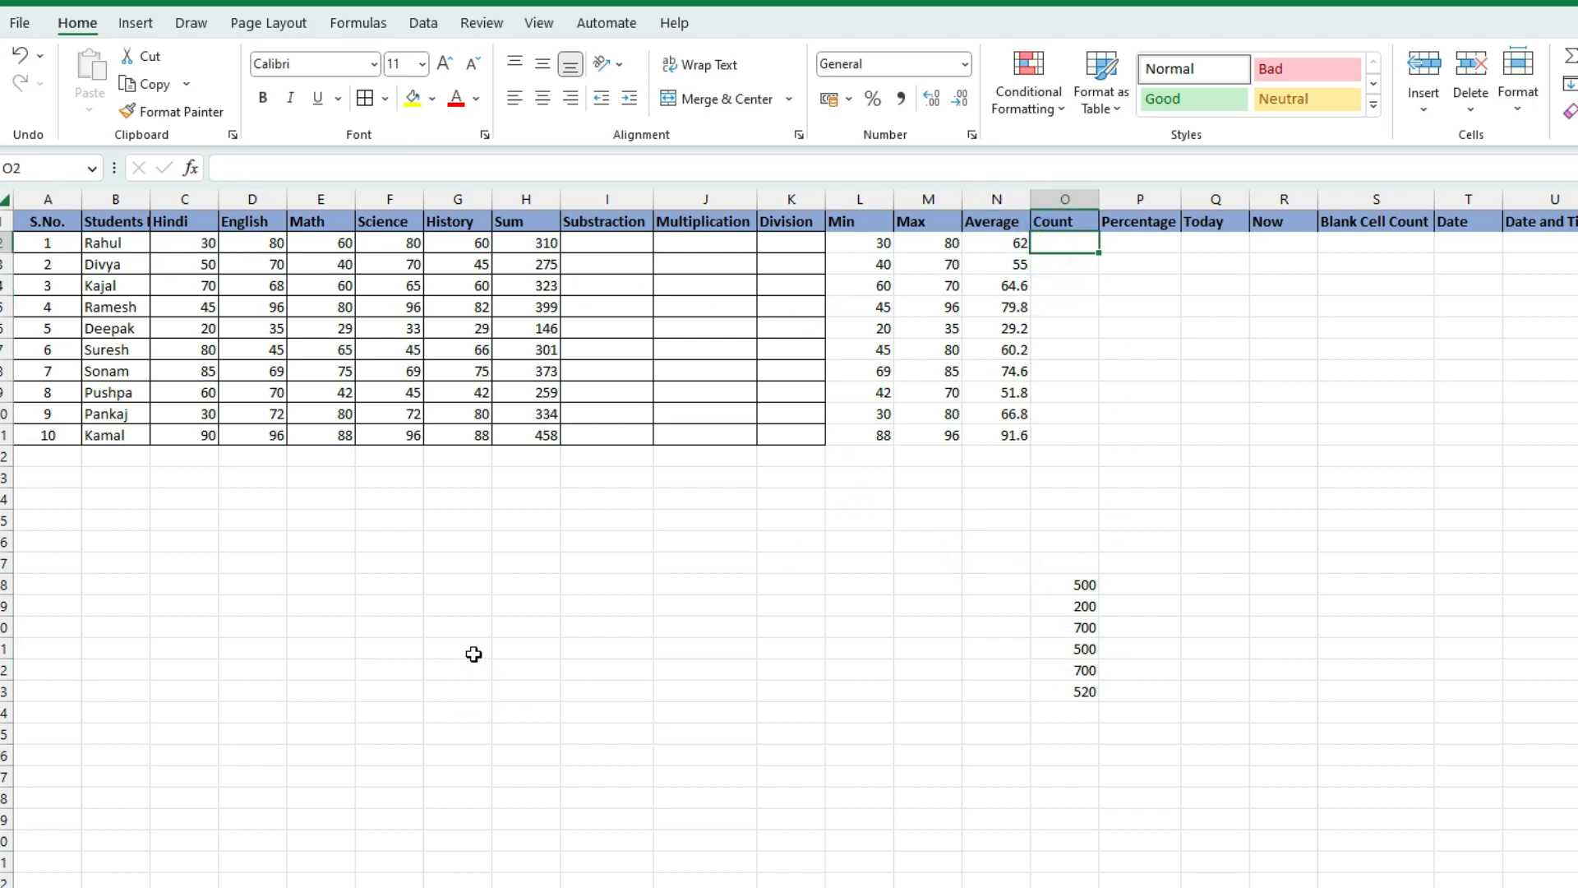
left_click(195, 246)
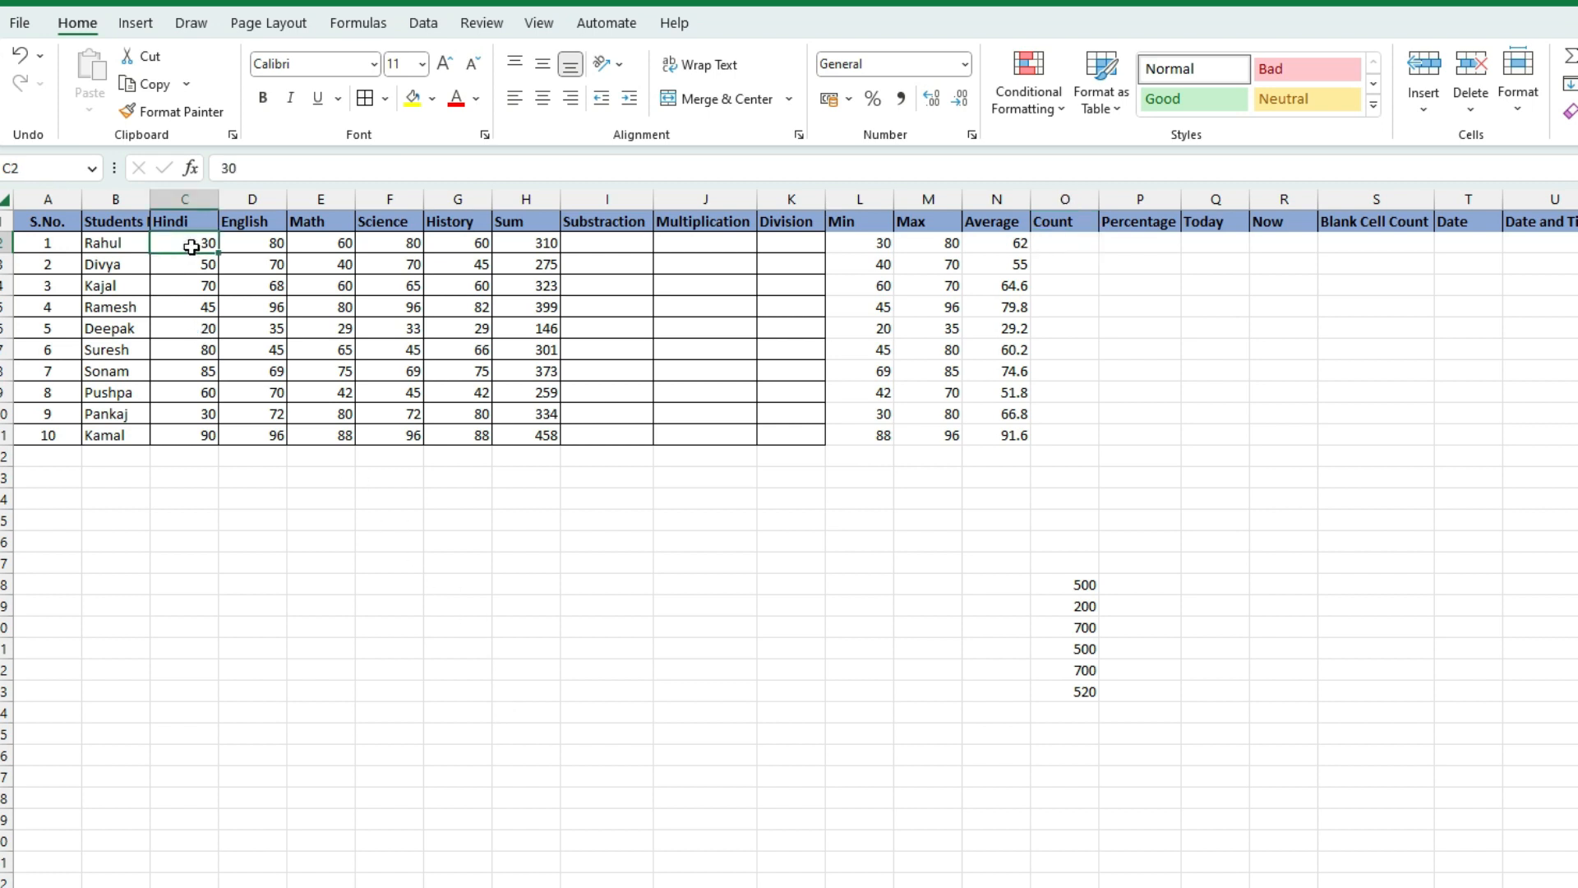
mouse_move(210, 243)
left_mouse_down()
mouse_move(523, 251)
mouse_move(476, 253)
left_mouse_up()
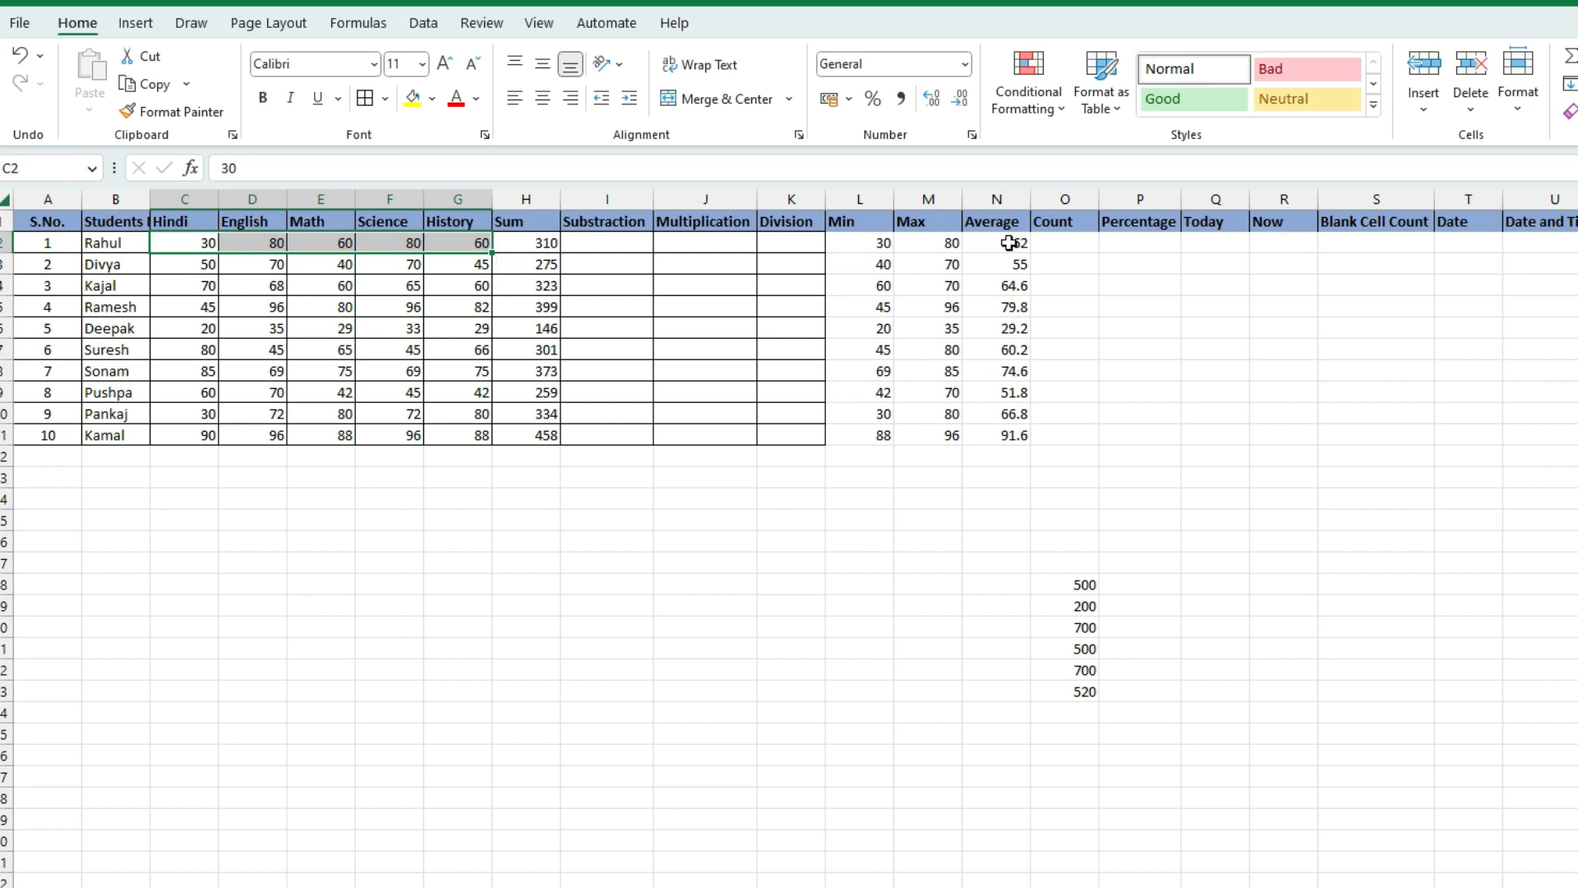
left_click(1042, 243)
left_click(1043, 244)
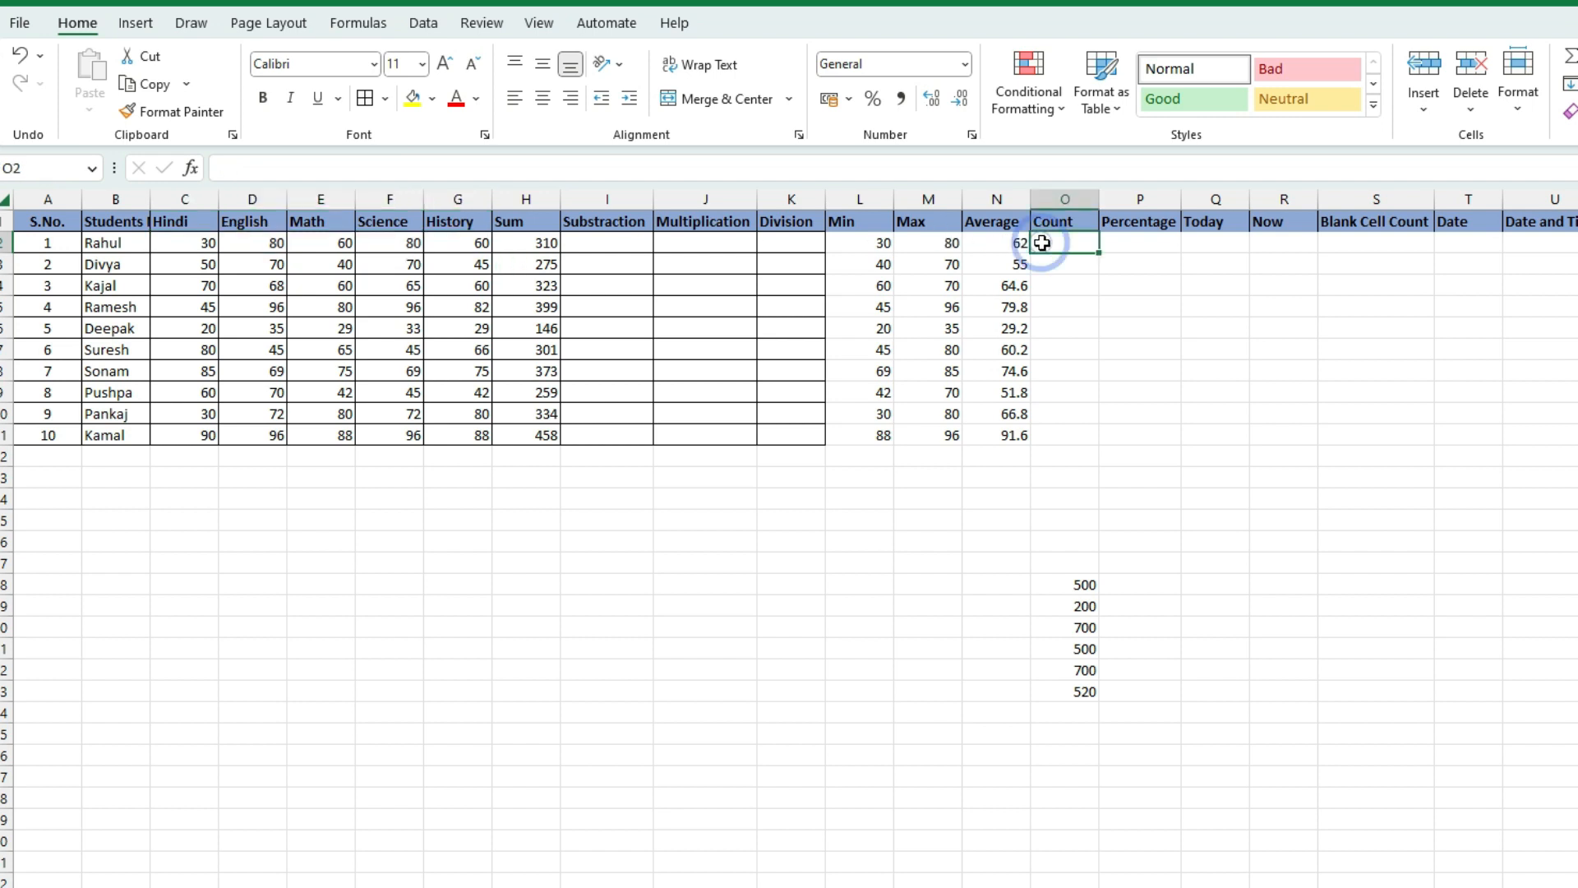
Enter =COUNT(C2:G2) in O2 so the first student's count shows 5
type("=coun")
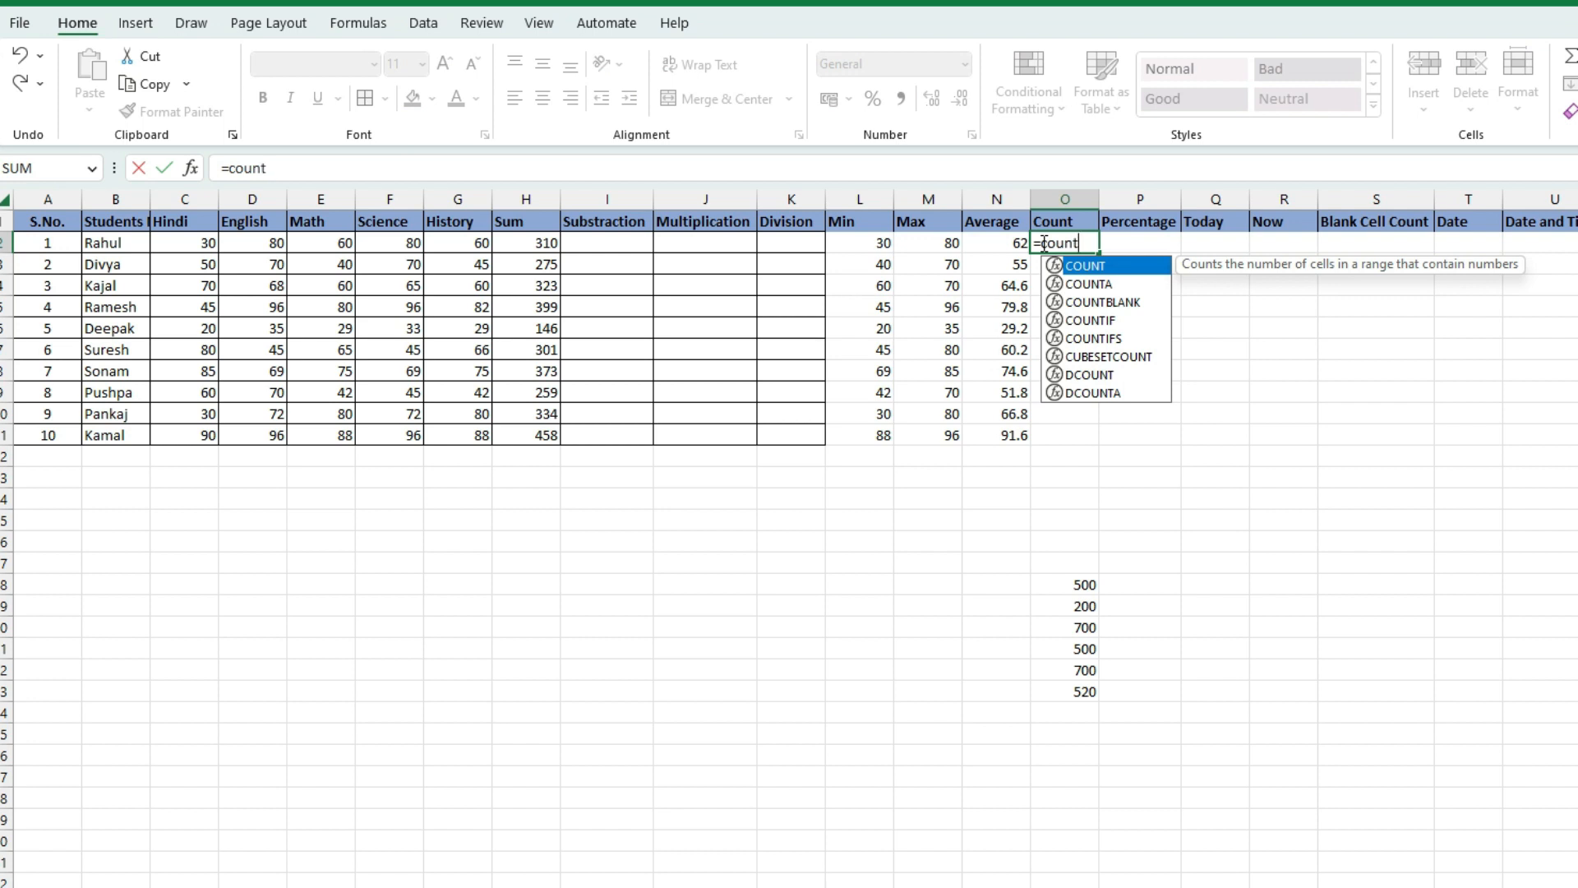
type("t(")
left_click(177, 246)
type(":")
left_click_drag(176, 246, 469, 244)
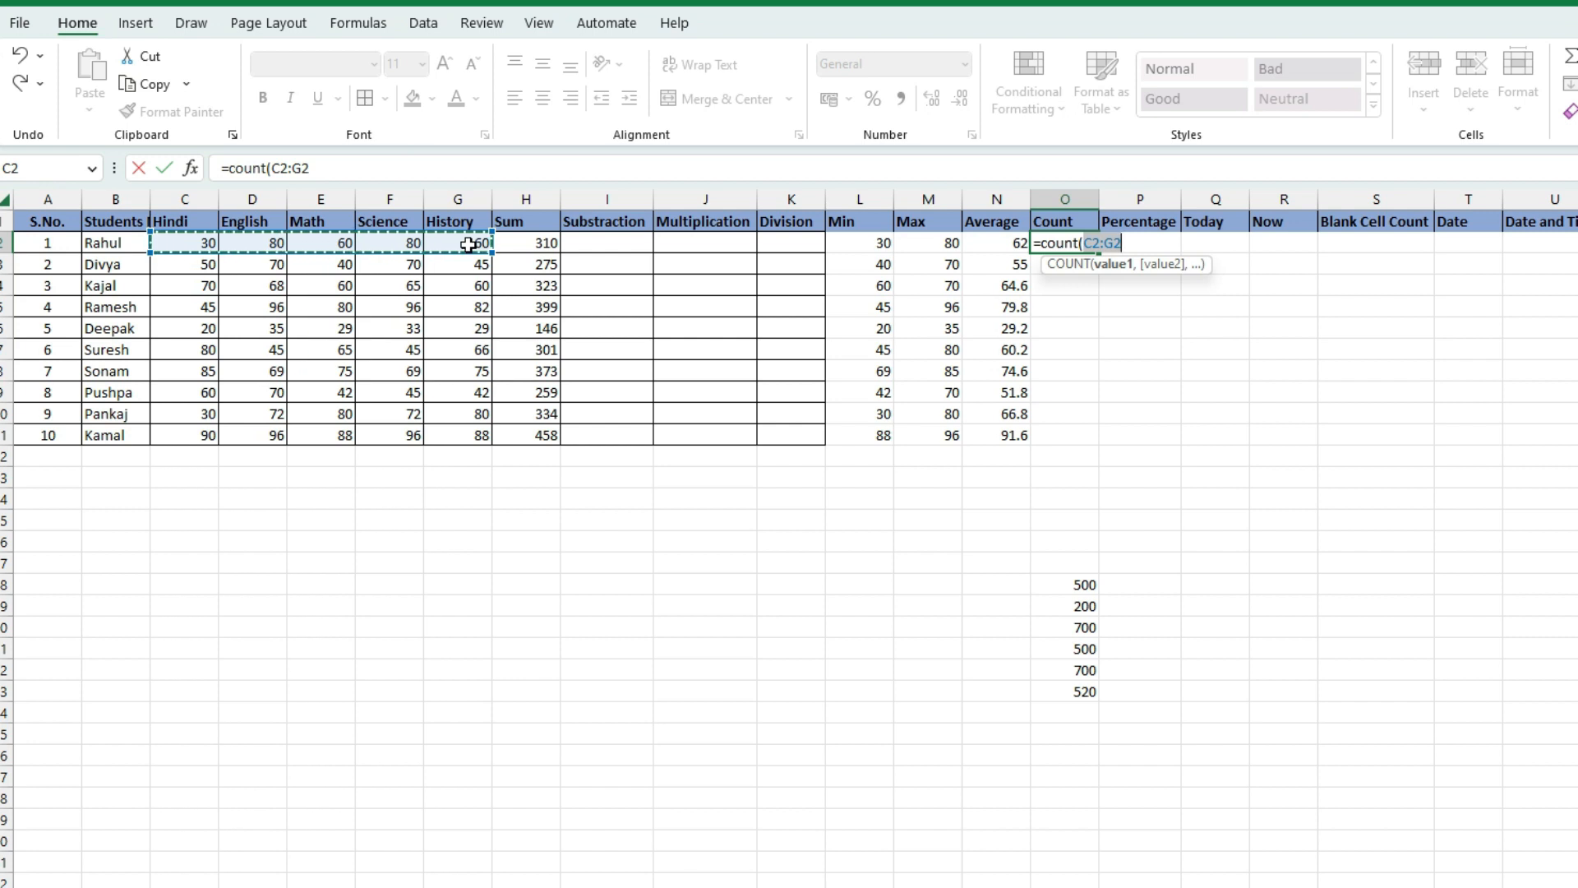
type(")")
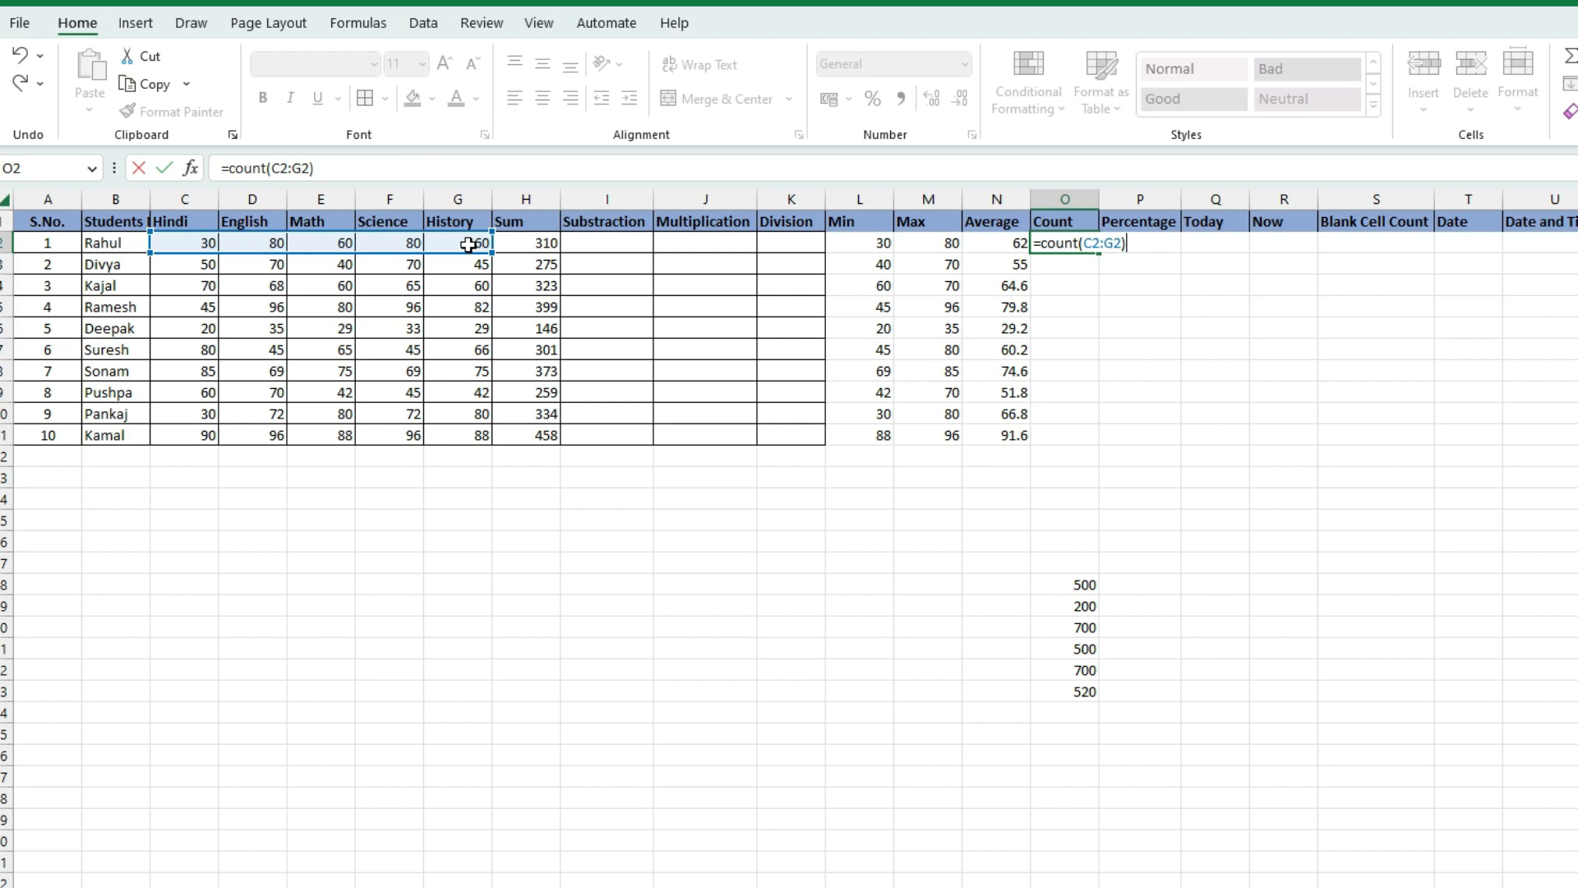
key("Return")
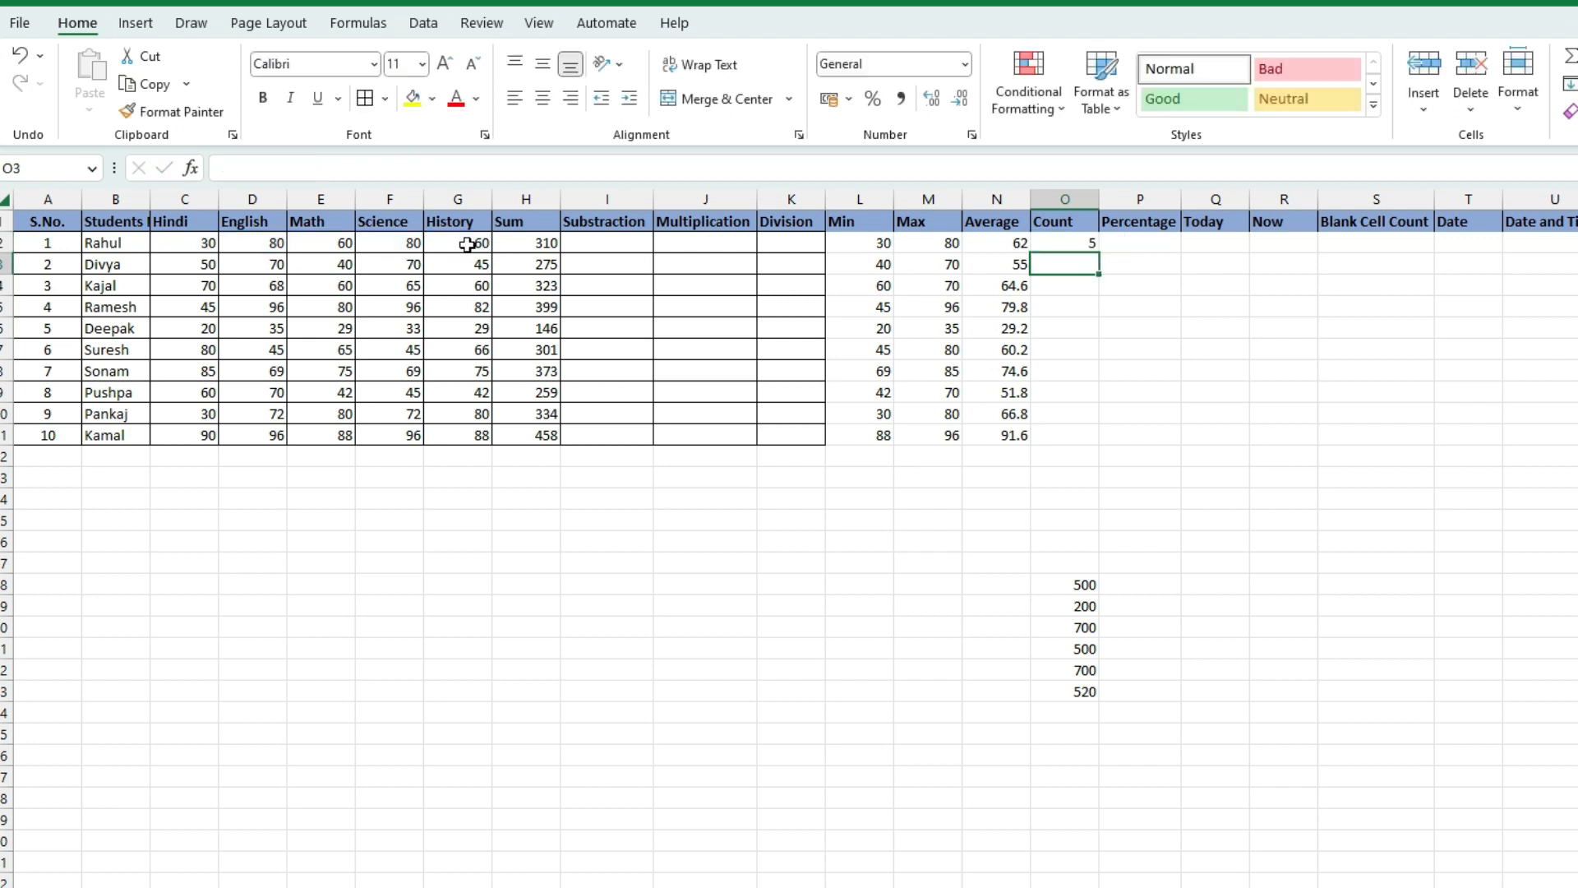
left_click_drag(202, 242, 452, 239)
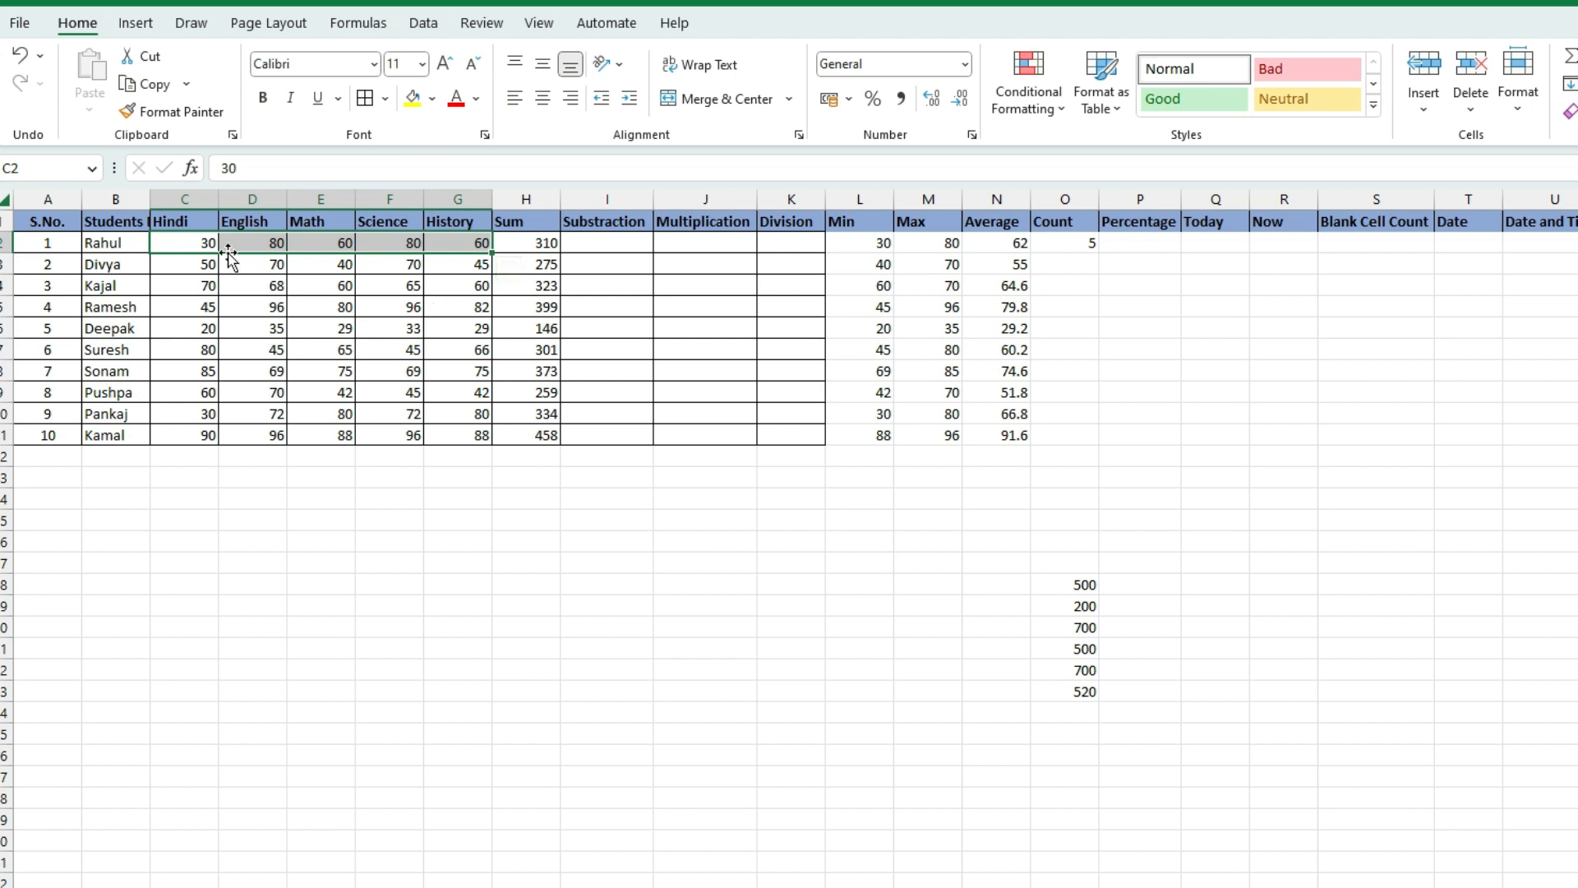
left_click(192, 234)
left_click_drag(187, 243, 485, 248)
left_click(1158, 252)
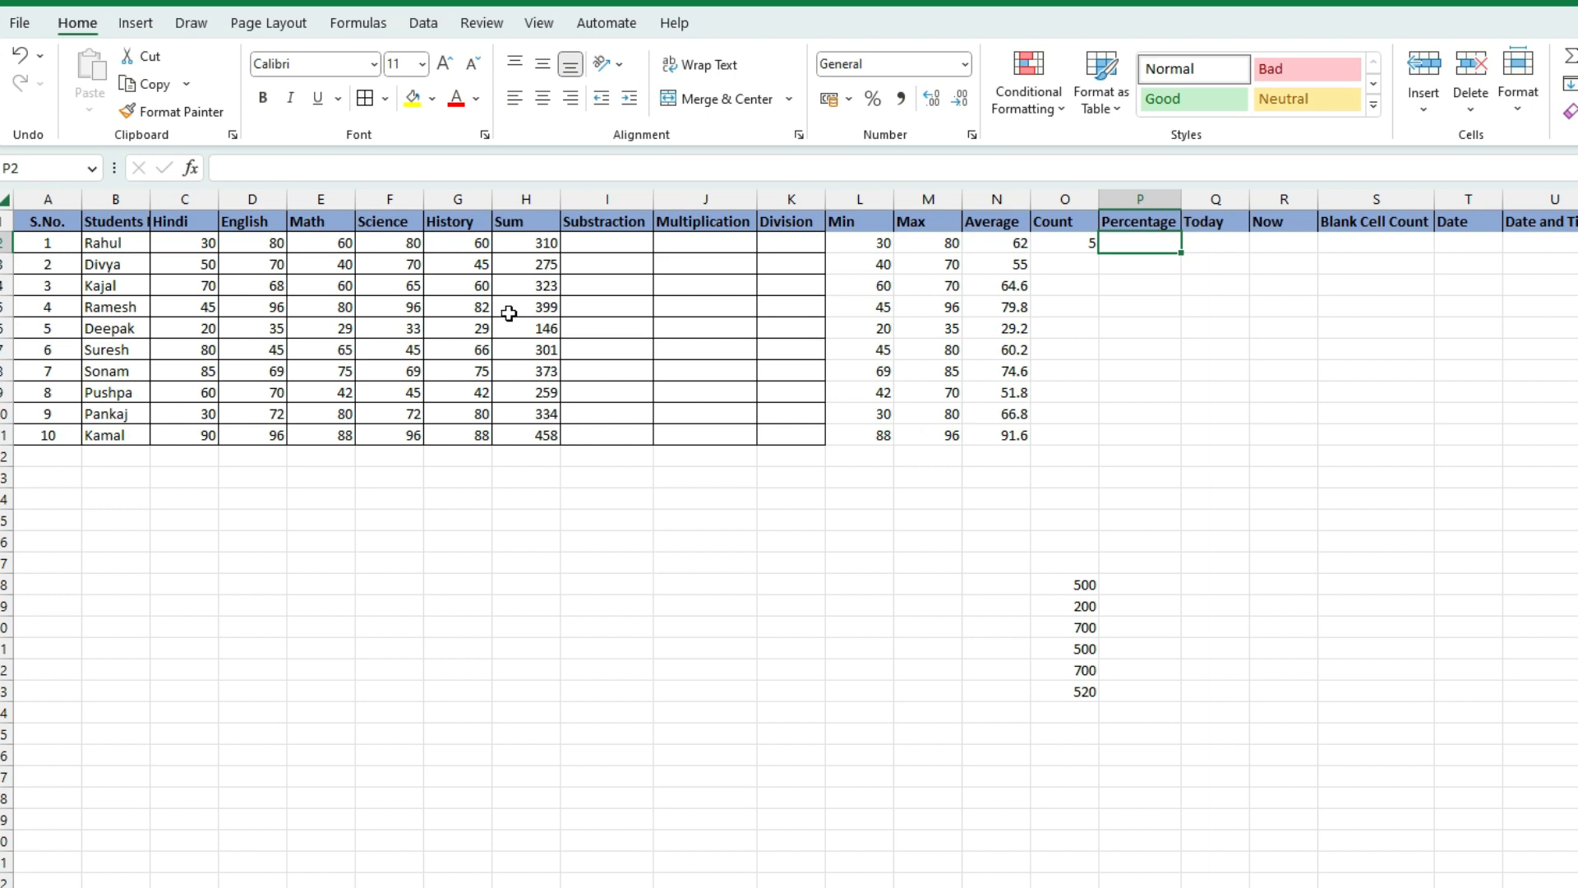
Rename the Substraction header to Total and enter 500 as Rahul's total in I2
left_click(599, 247)
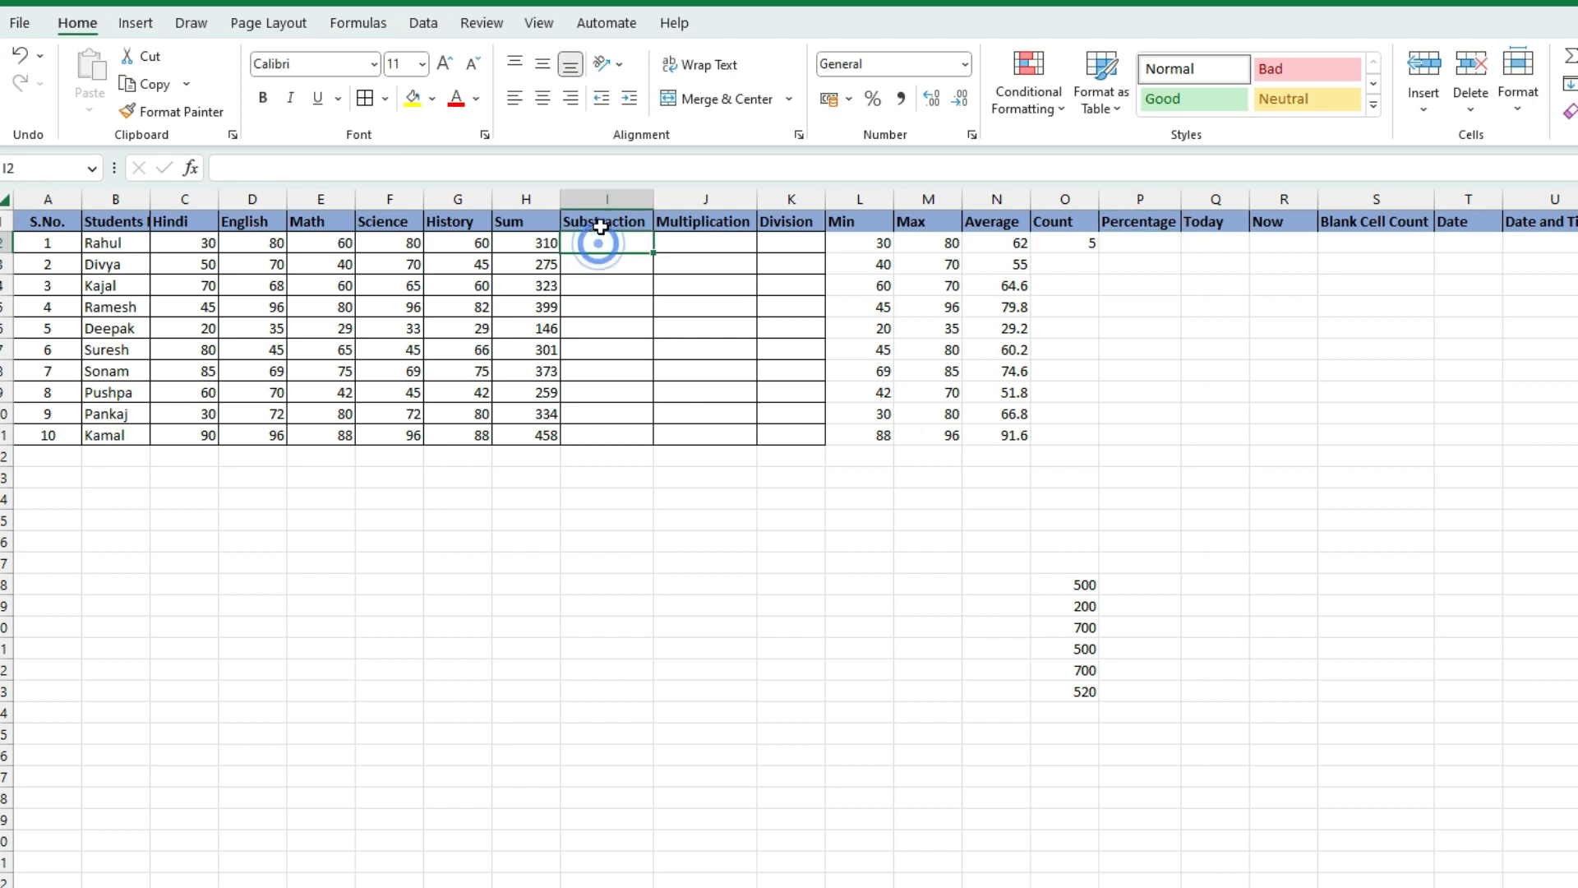
left_click(601, 221)
type("TOtal")
key("Return")
type("5")
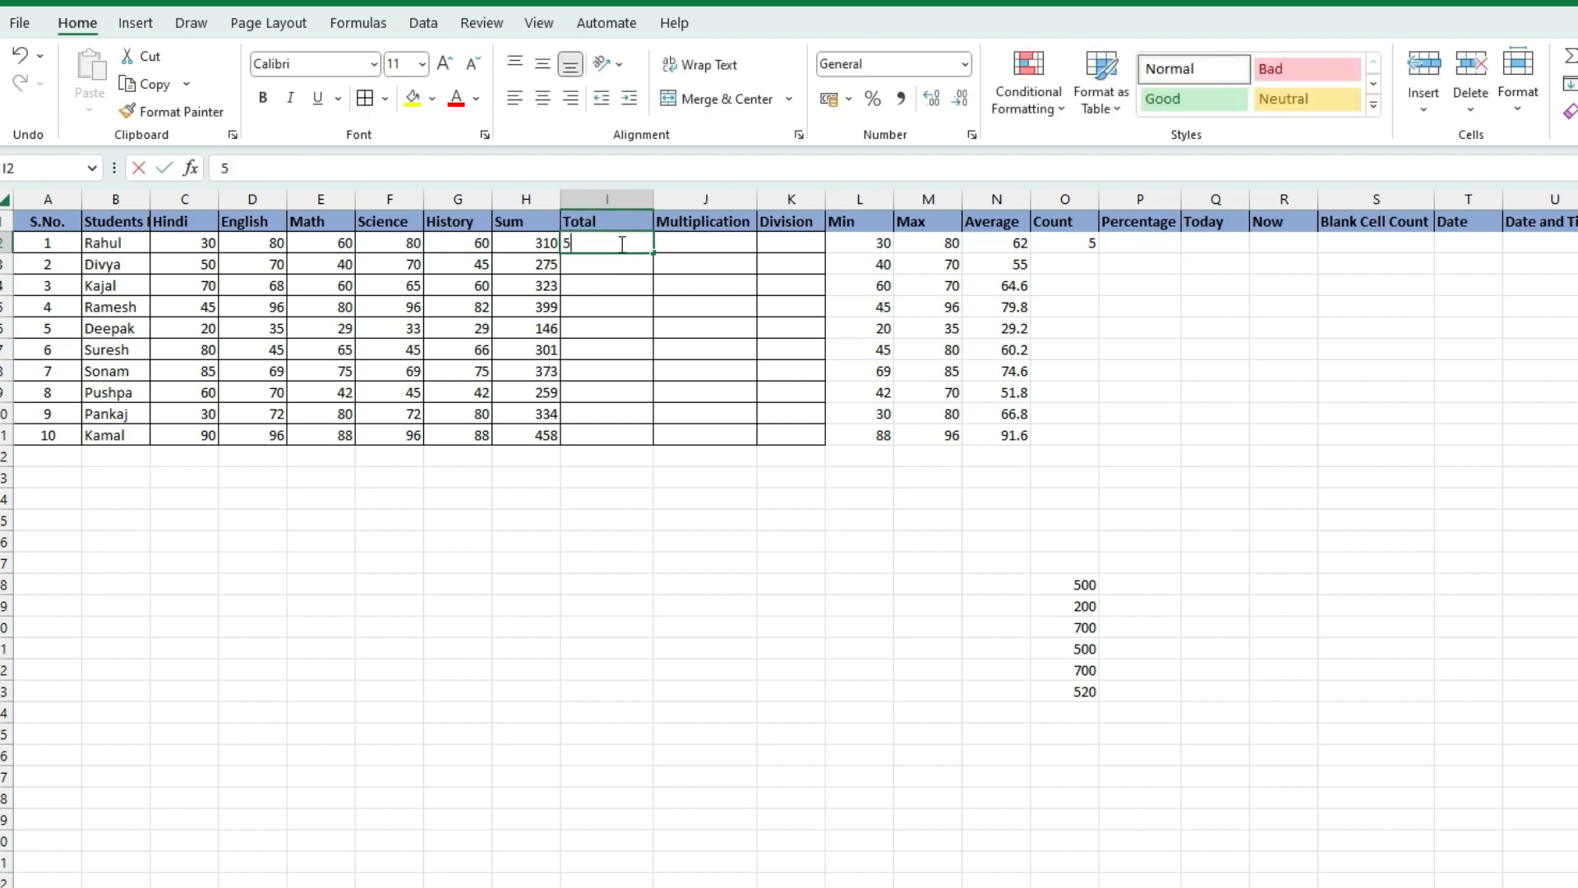
type("00")
left_click(634, 289)
left_click(612, 240)
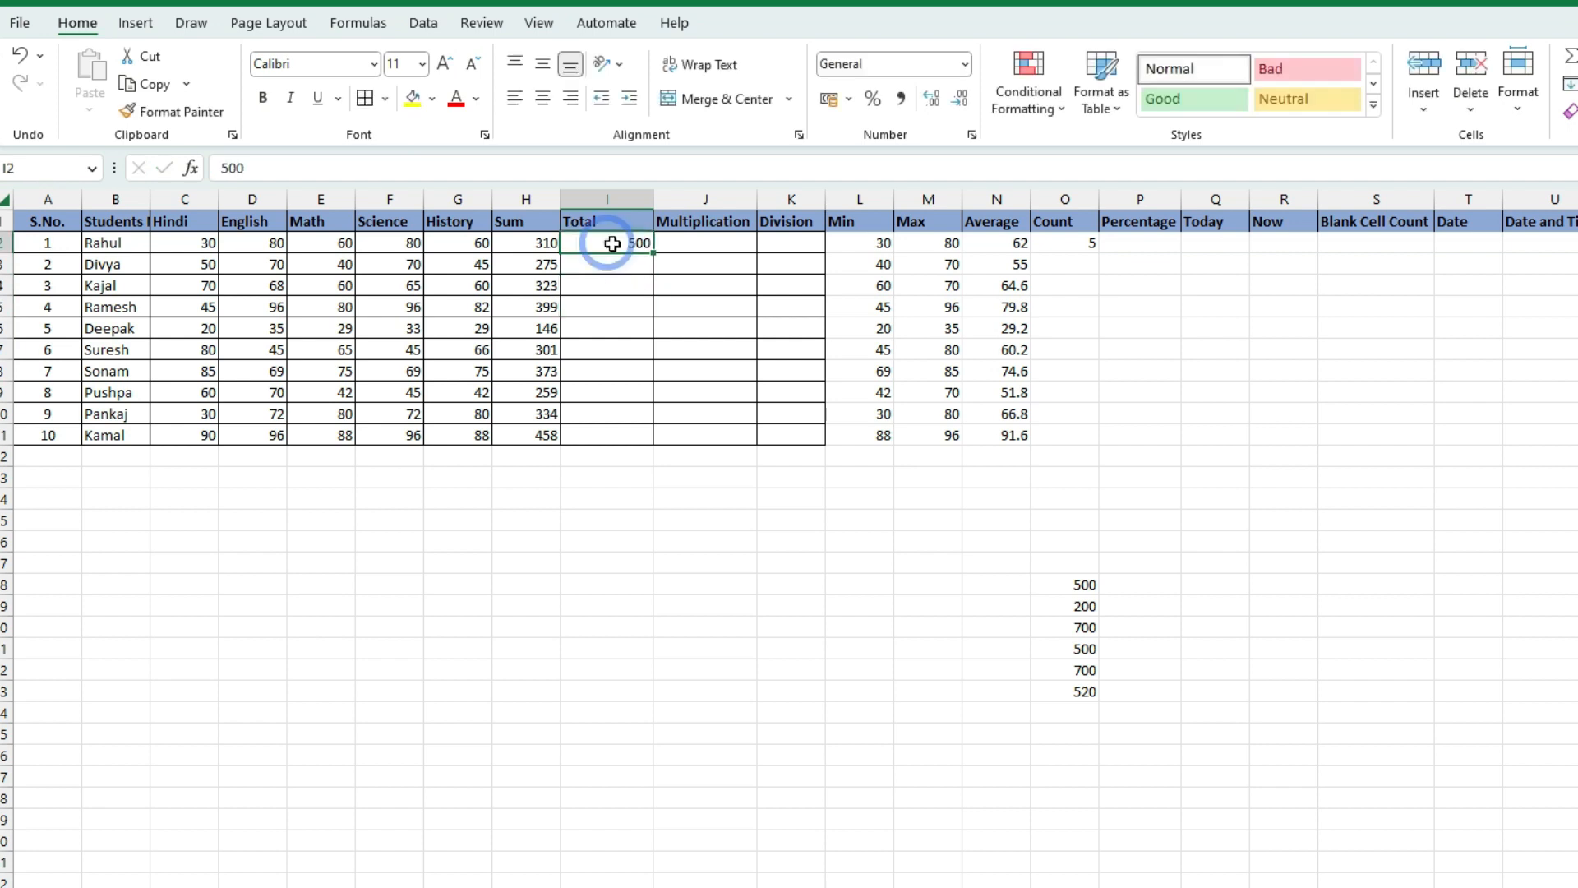
Fill 500 down the Total column to I11 and compare each Total with its Sum
left_click(655, 253)
left_click_drag(655, 253, 663, 438)
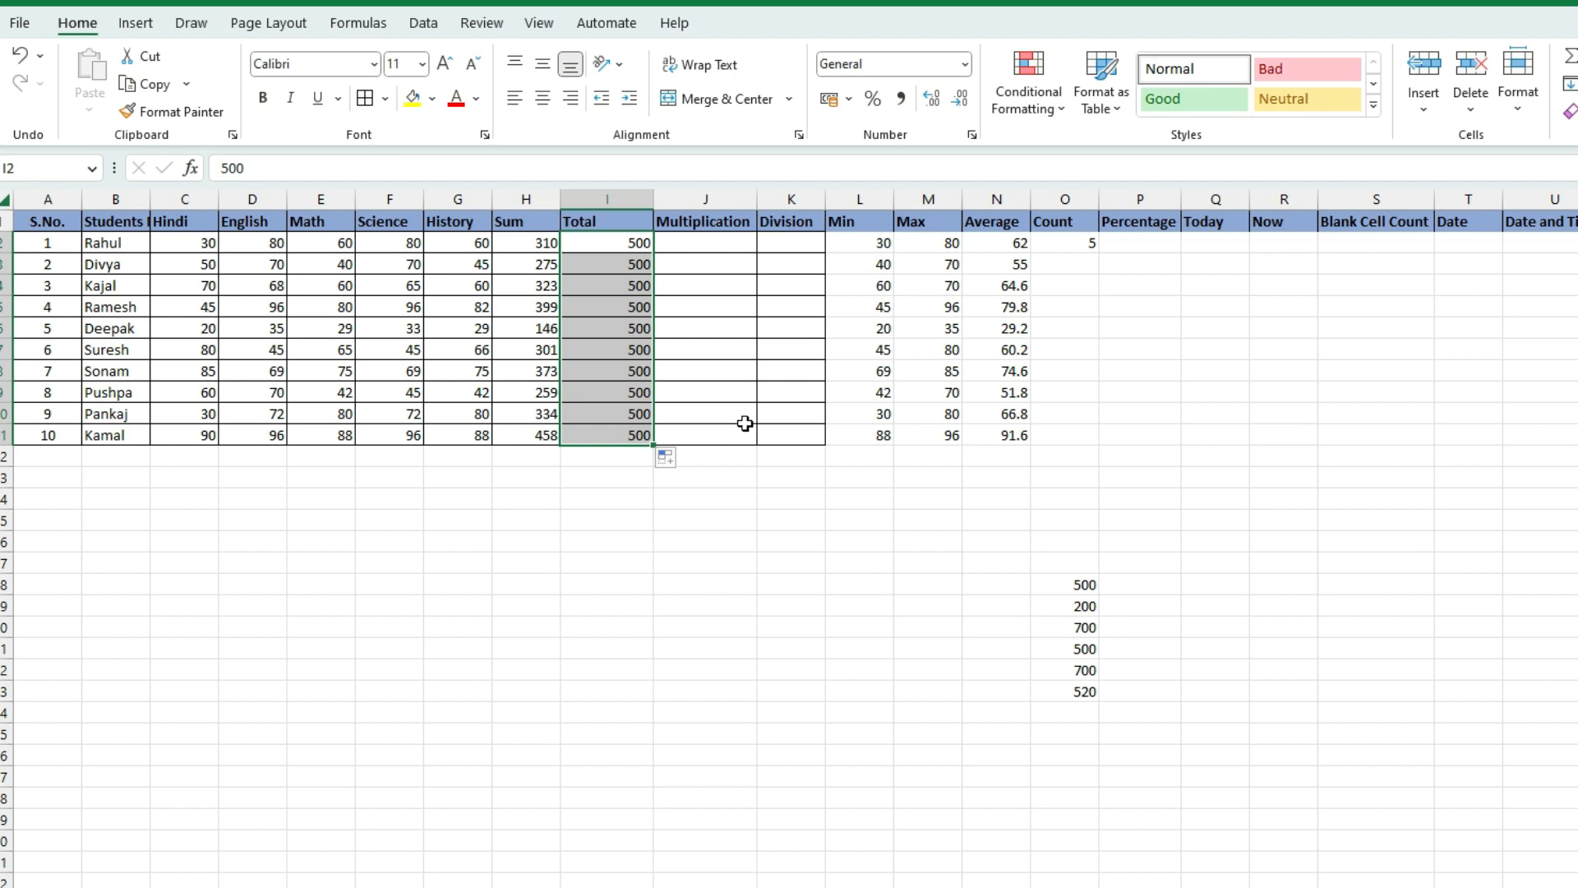
left_click(633, 325)
left_click(606, 249)
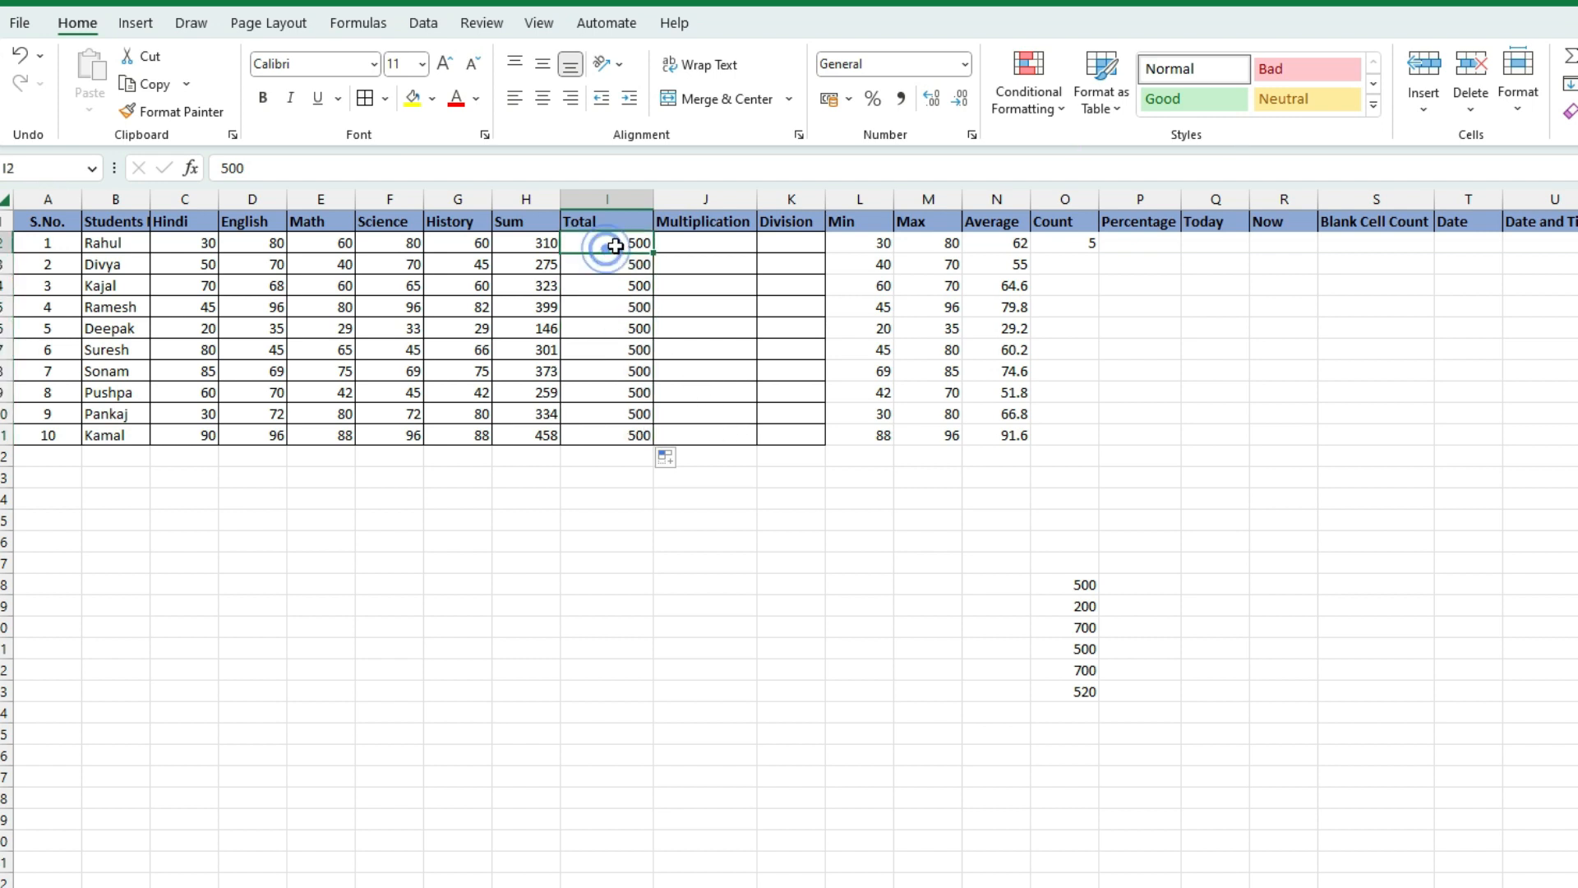
left_click(521, 238)
left_click(646, 260)
left_click(529, 264)
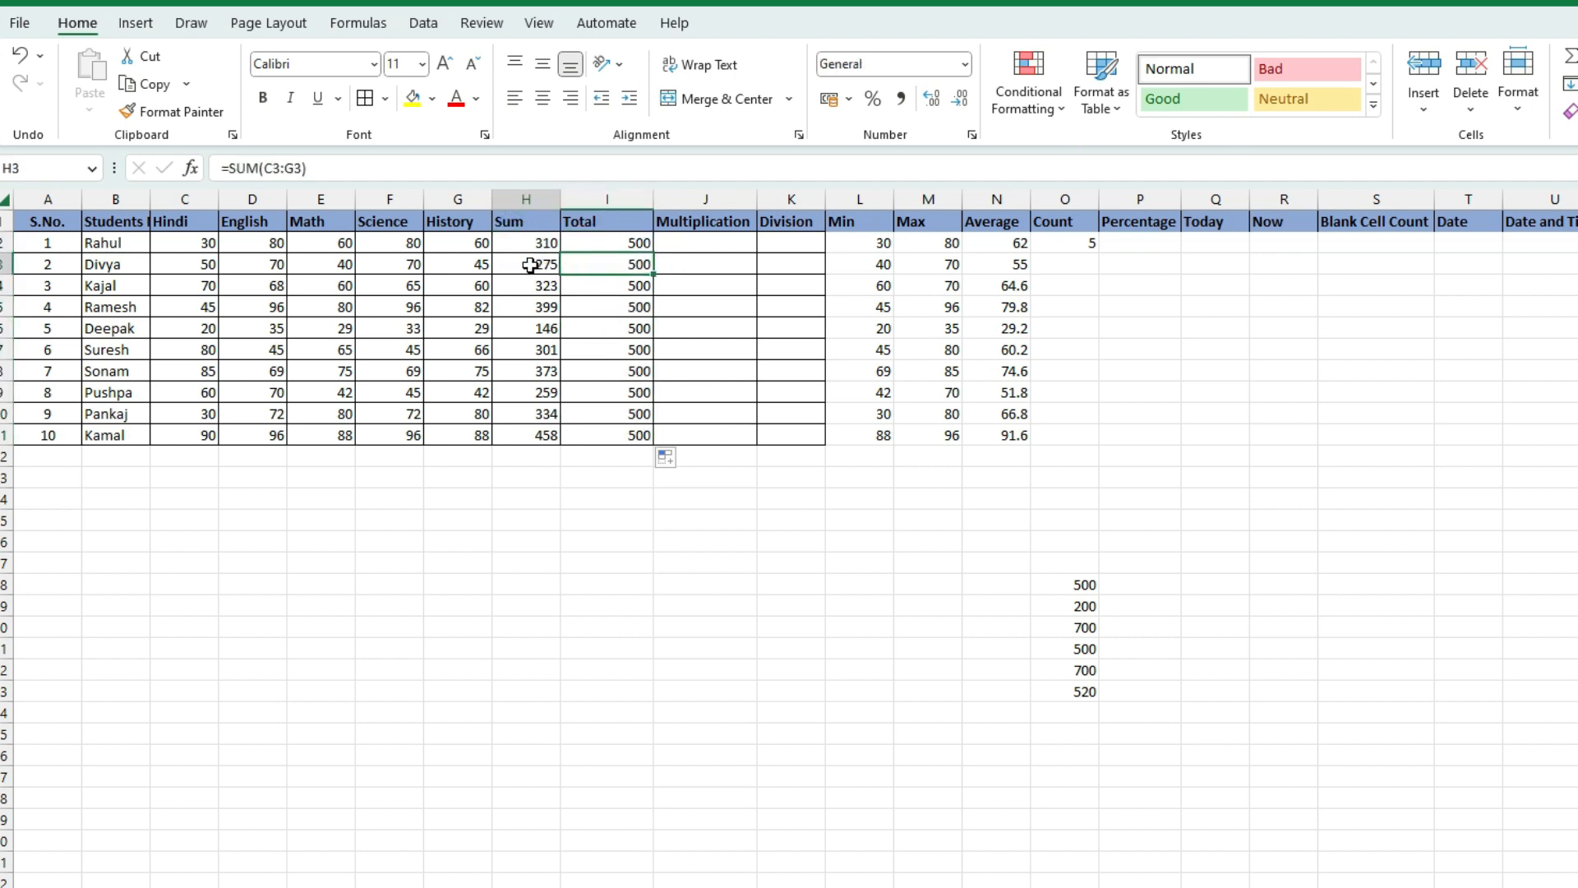
left_click(627, 284)
left_click(540, 287)
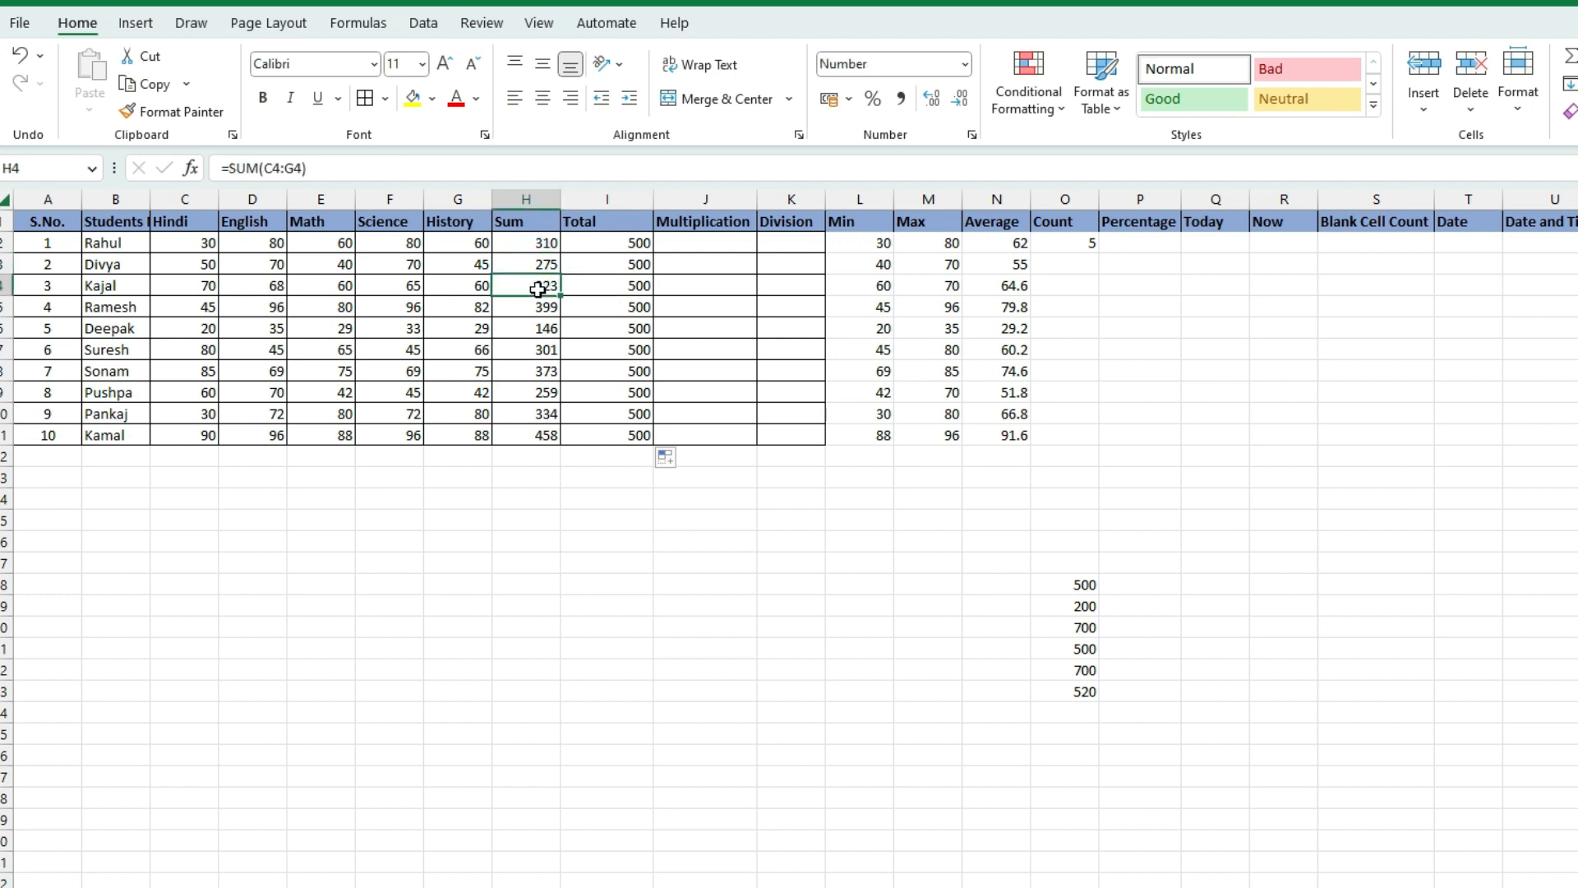
left_click(640, 354)
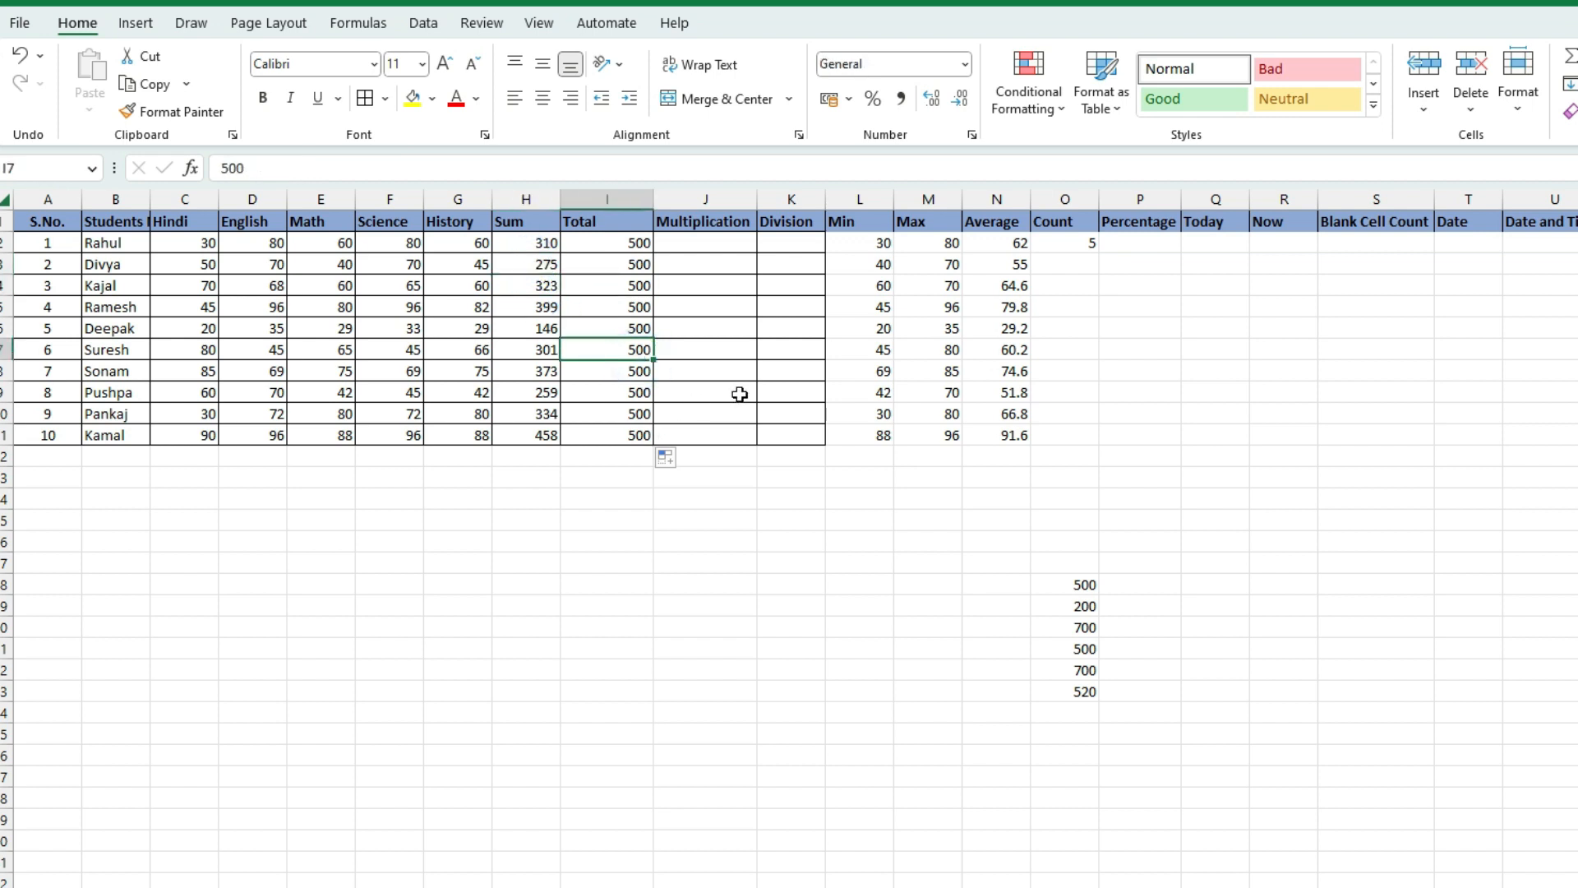
left_click(1129, 248)
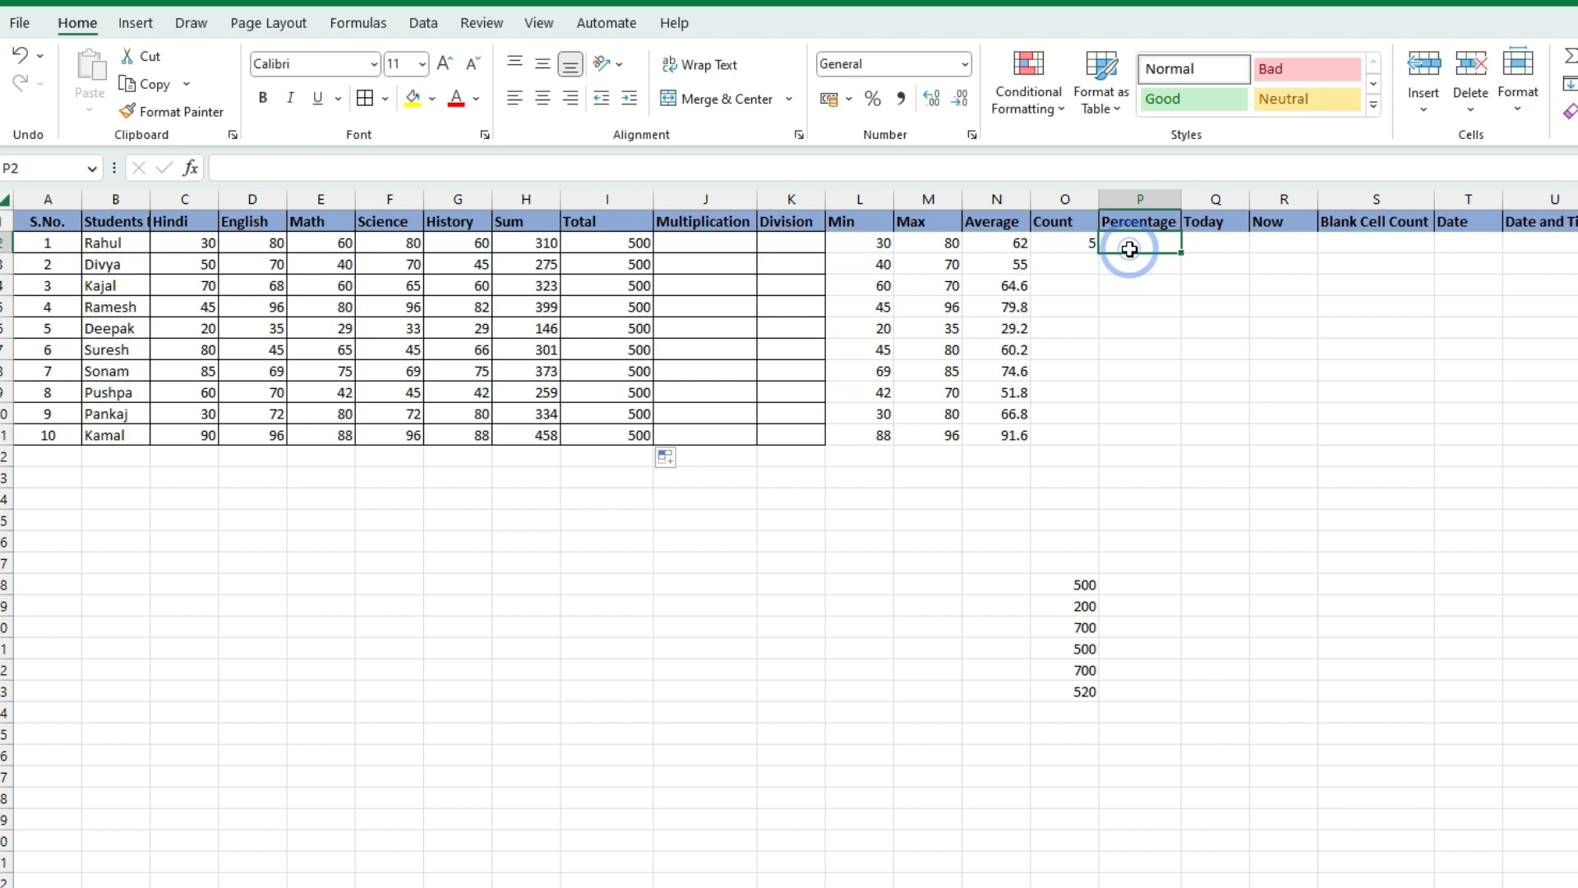
type("=")
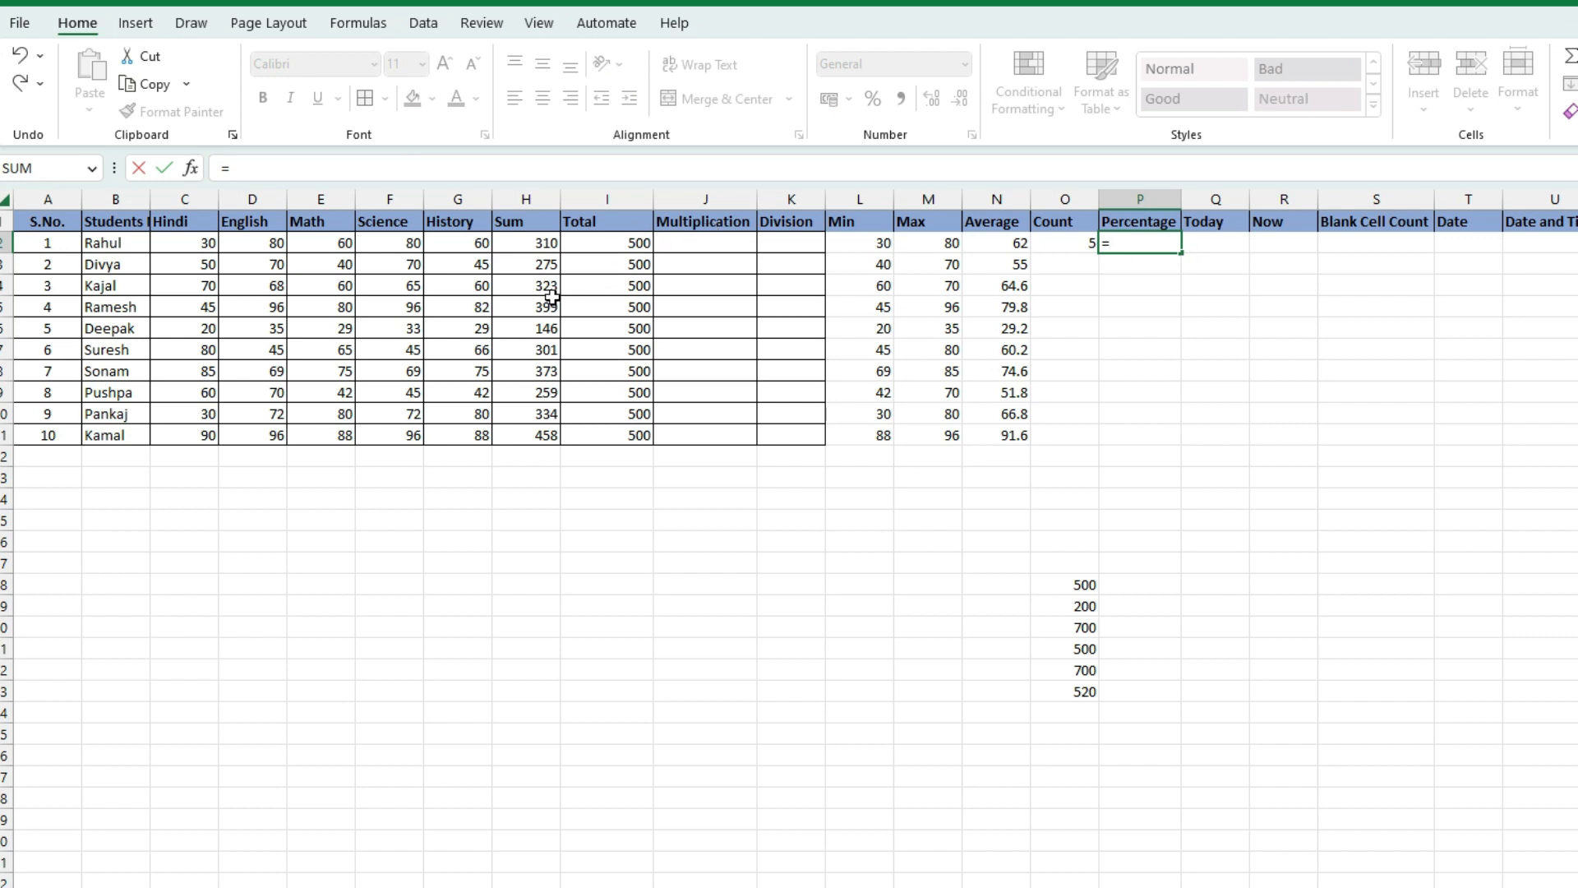
Enter =H2*I2/100 in P2 as Rahul's percentage, which returns 1550
left_click(528, 243)
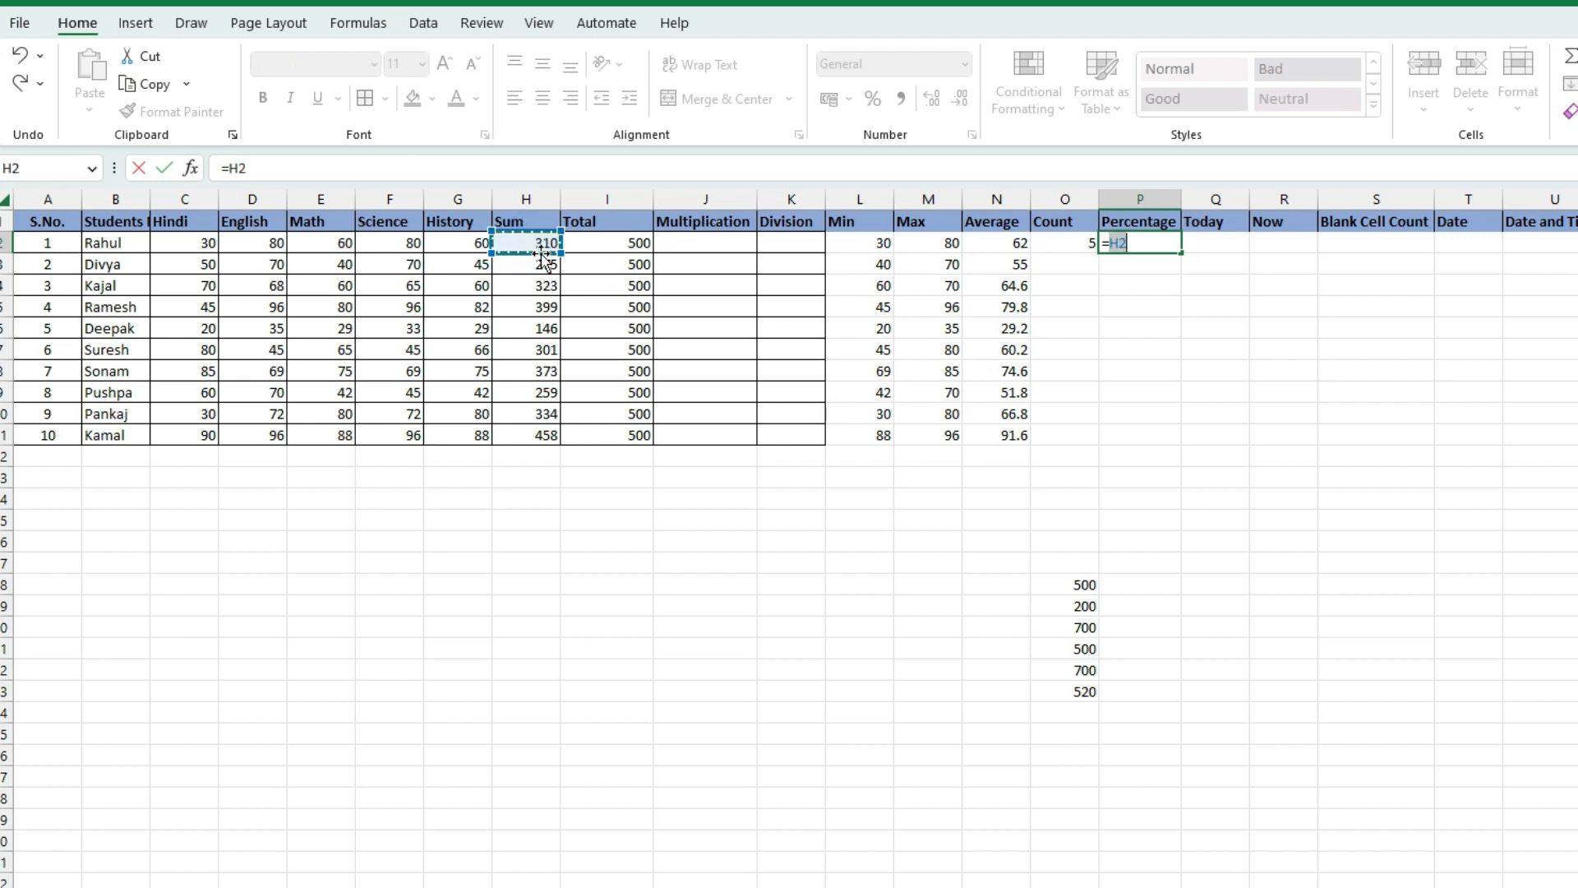
type("*")
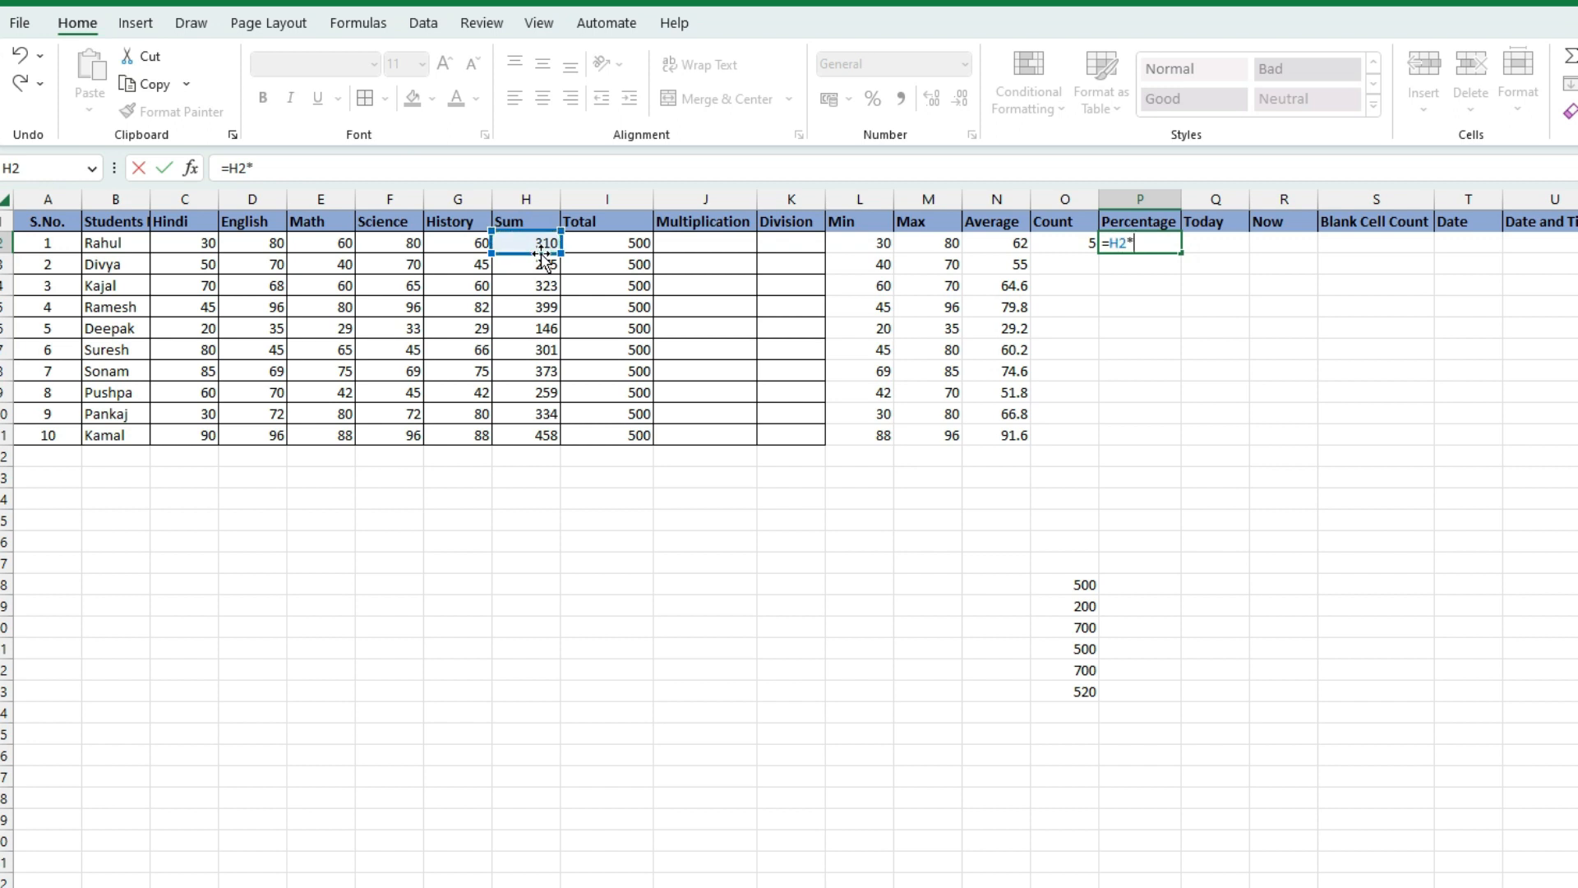
left_click(606, 243)
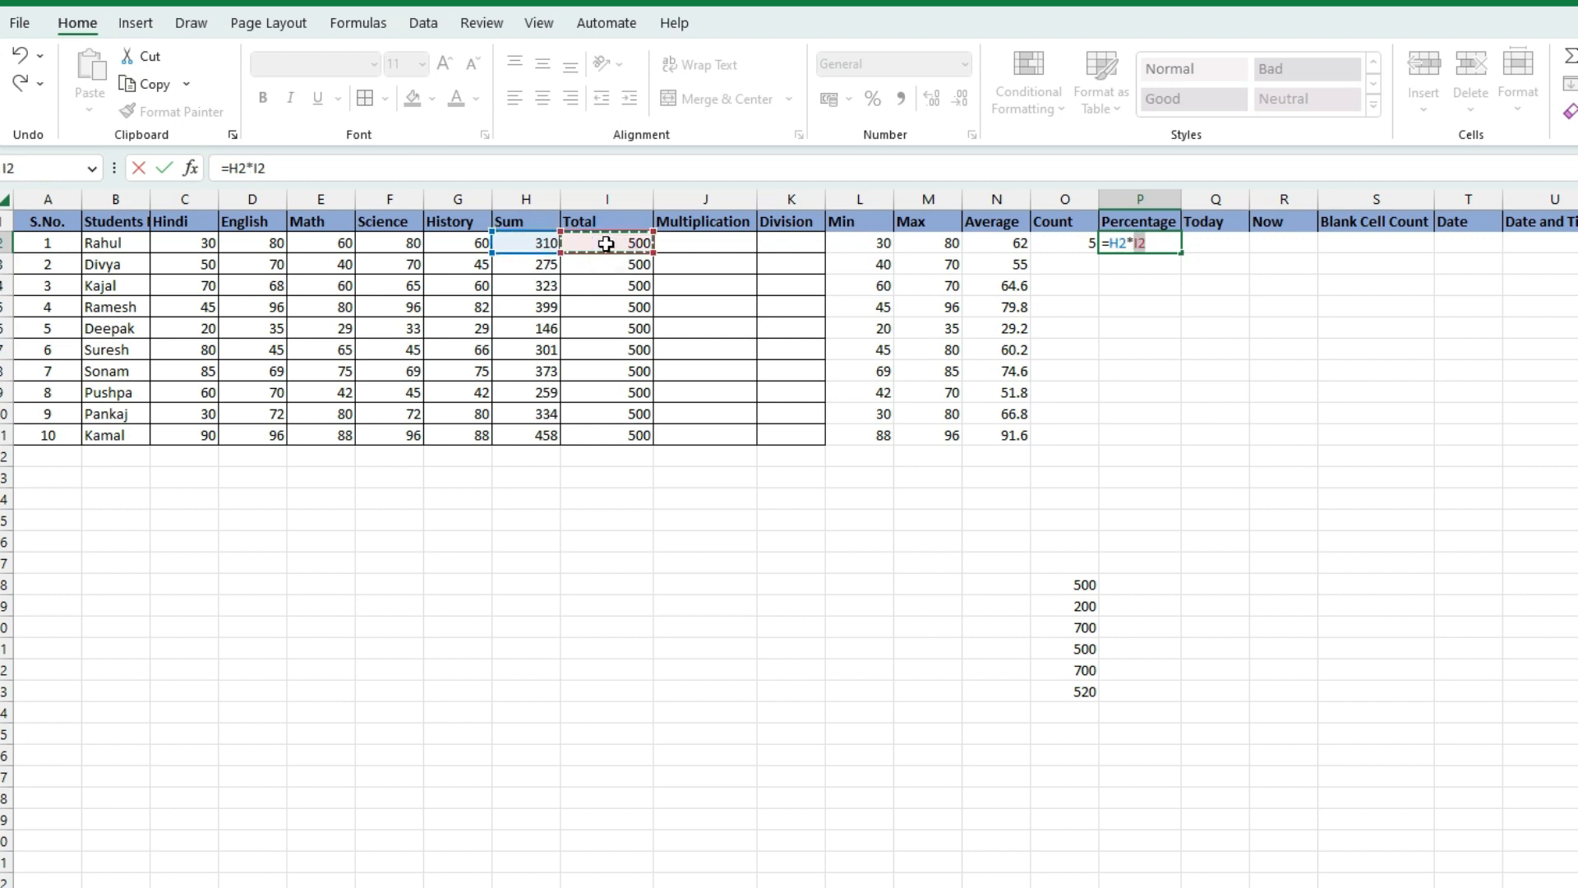
type("/")
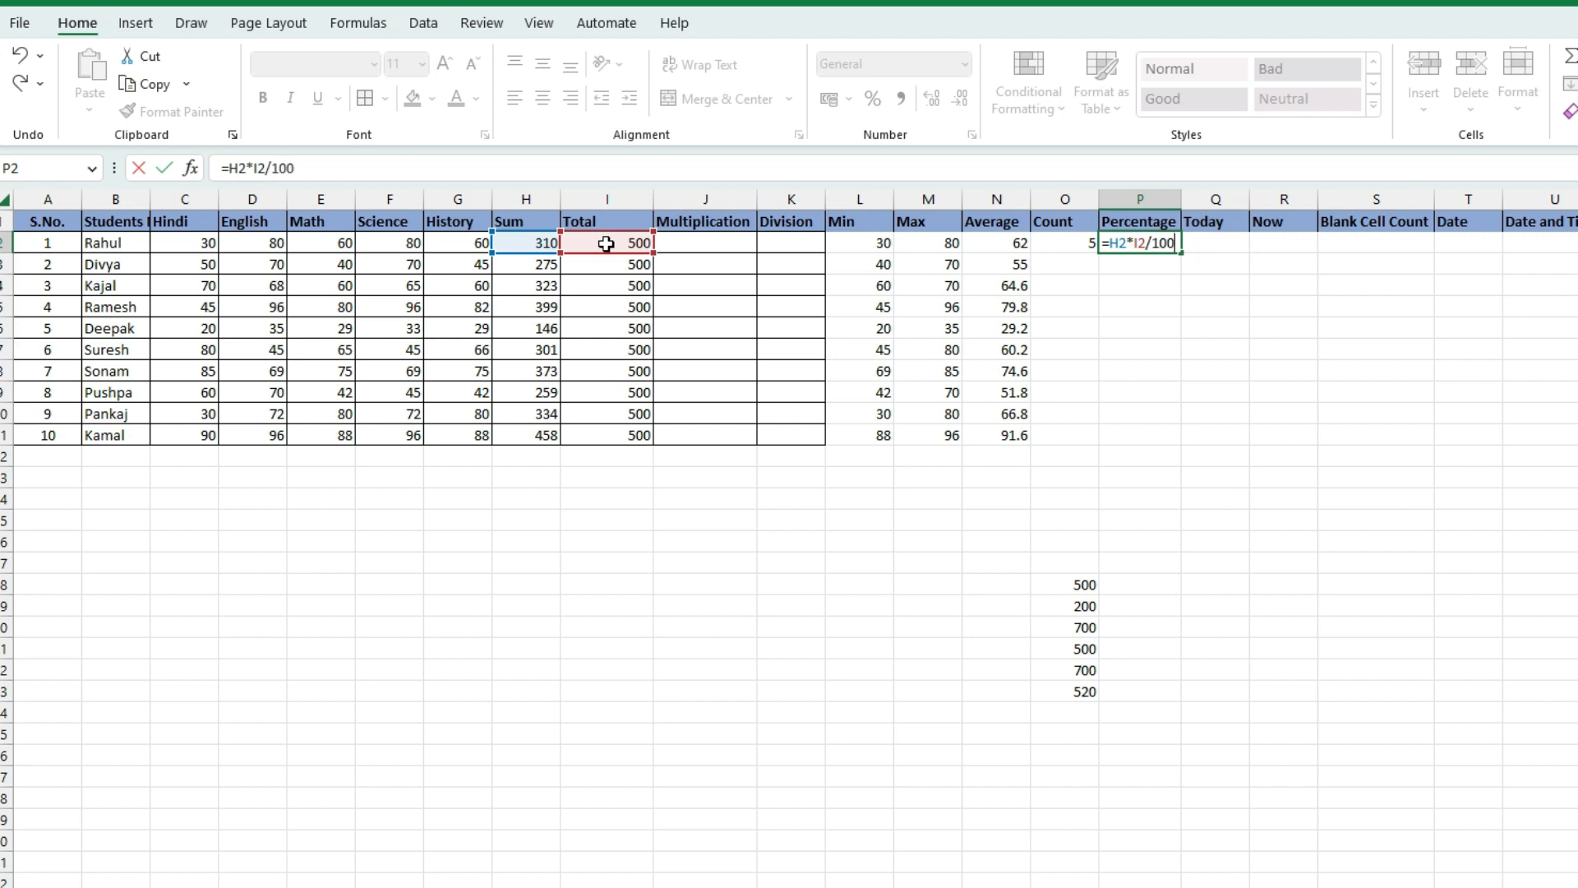
type("100")
key("Return")
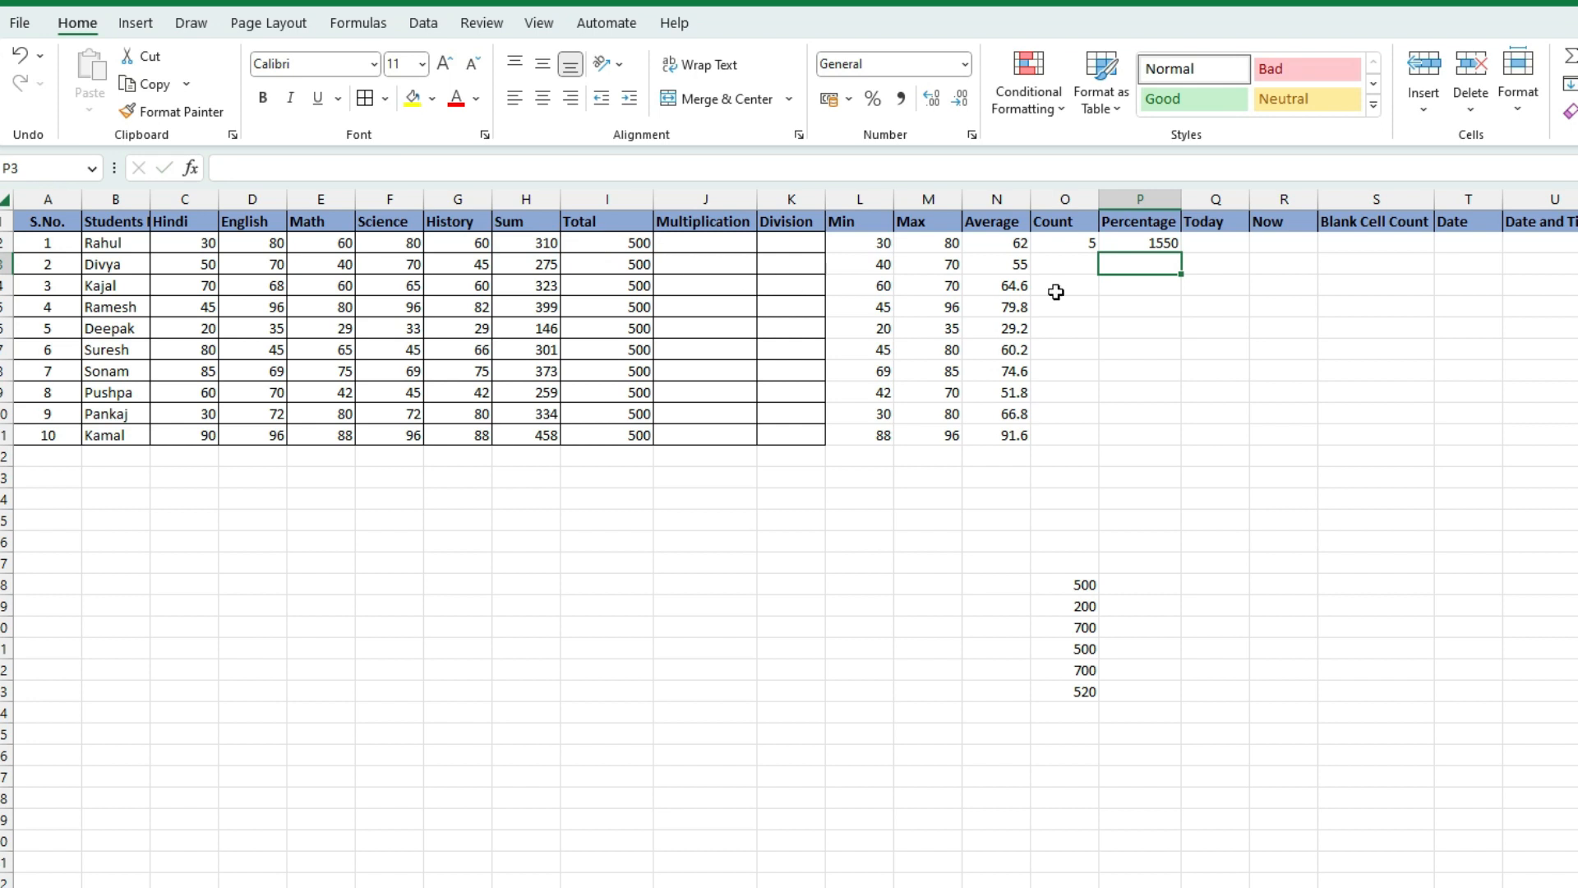
Delete the incorrect 1550 result from P2
left_click(1151, 240)
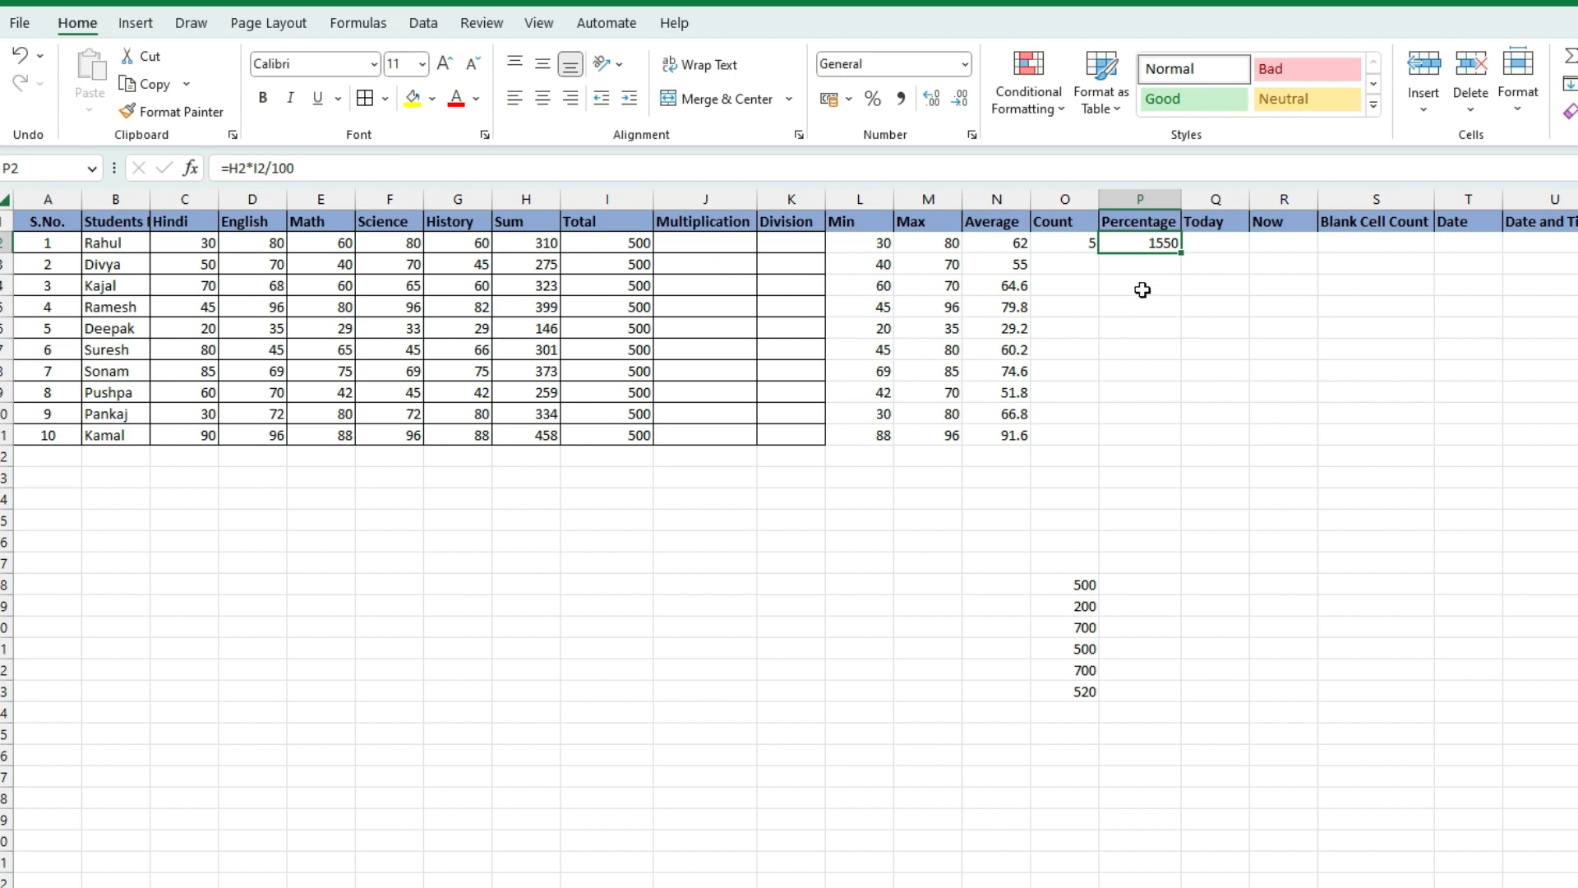
key("Delete")
left_click(1156, 282)
left_click(1151, 247)
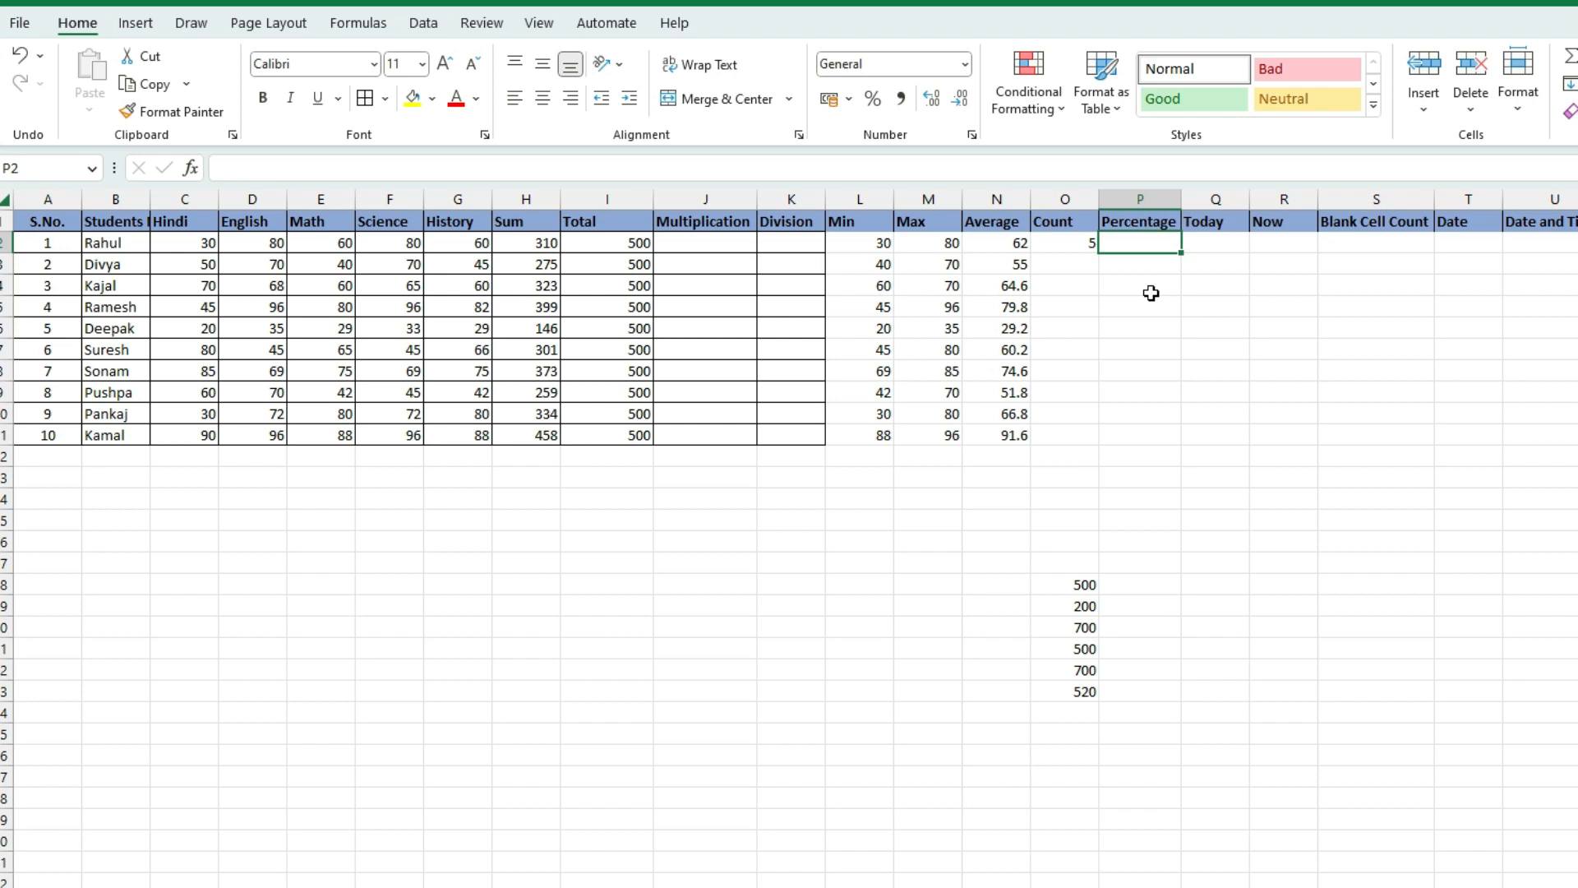
Enter =H2*100/I2 in P2 so Rahul's percentage shows 62
type("=")
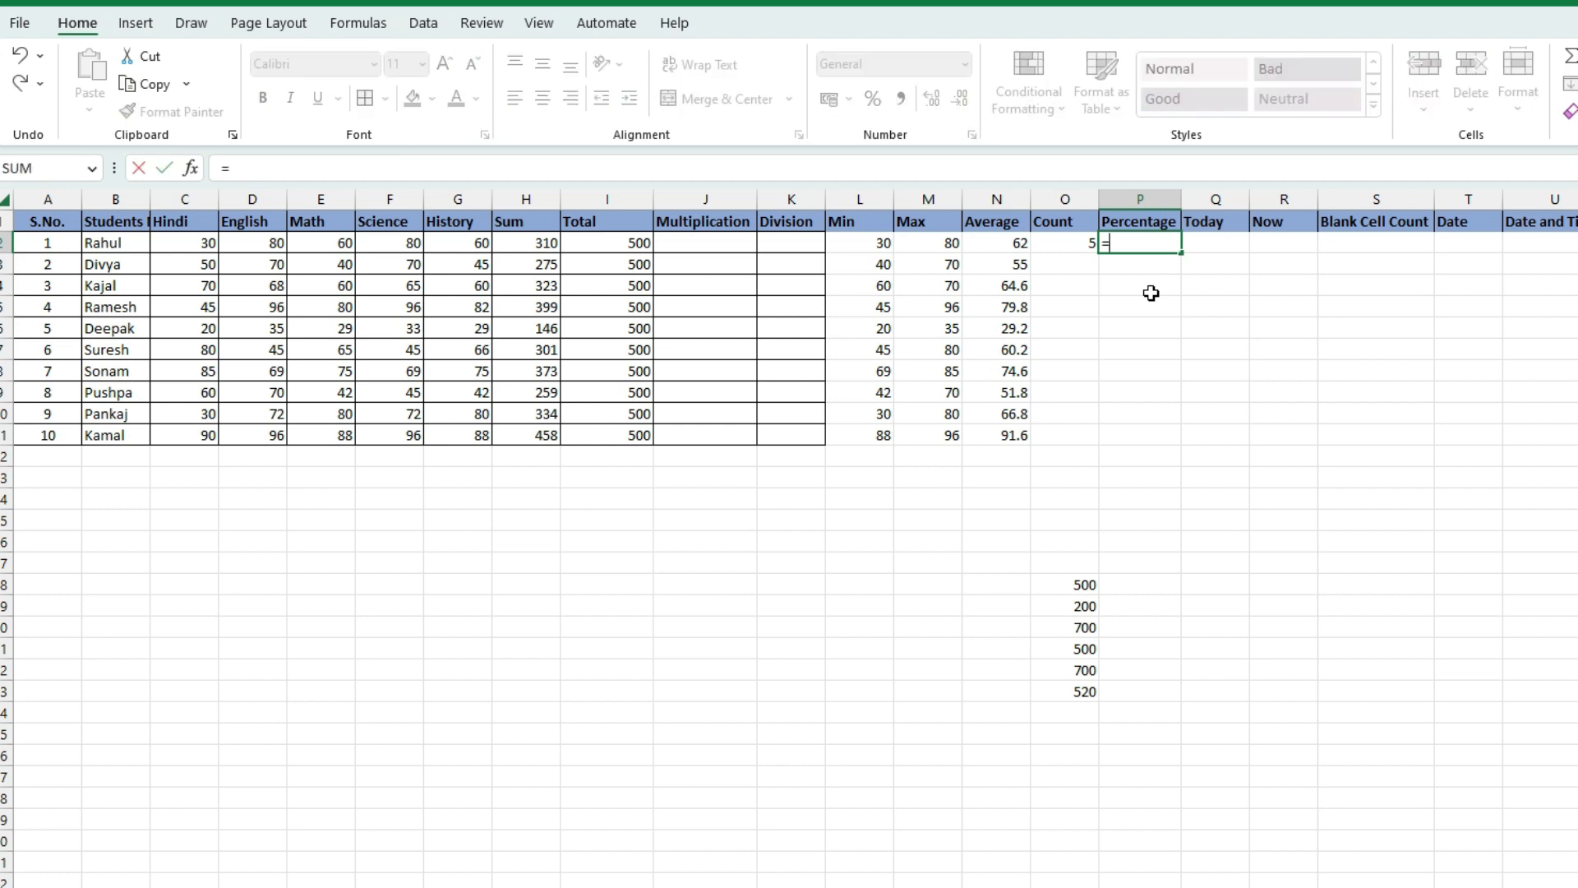
left_click(526, 244)
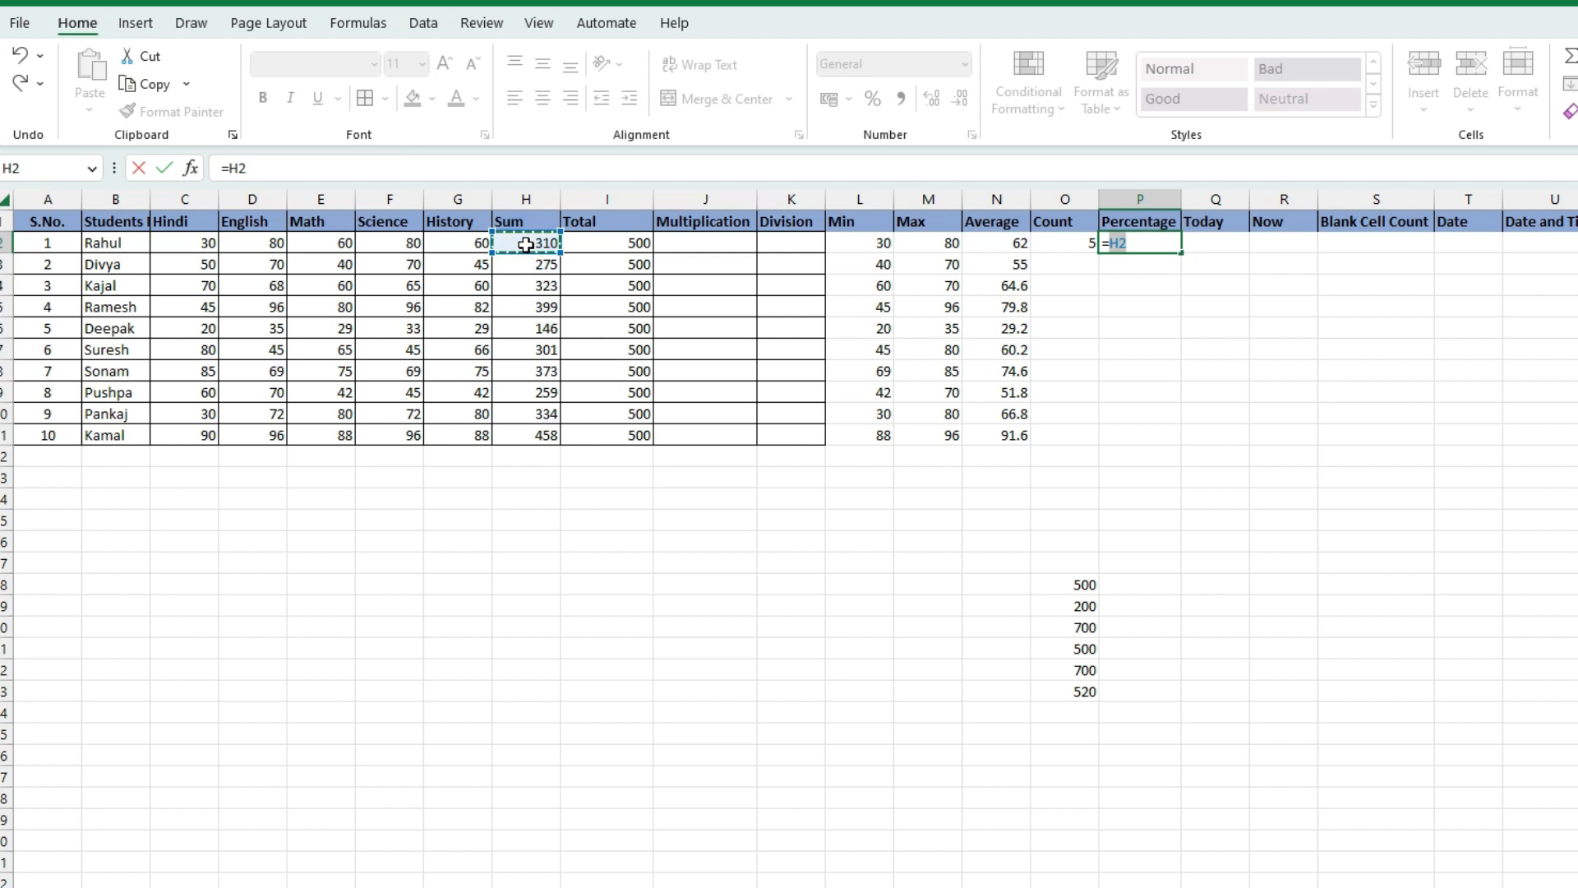
type("*100")
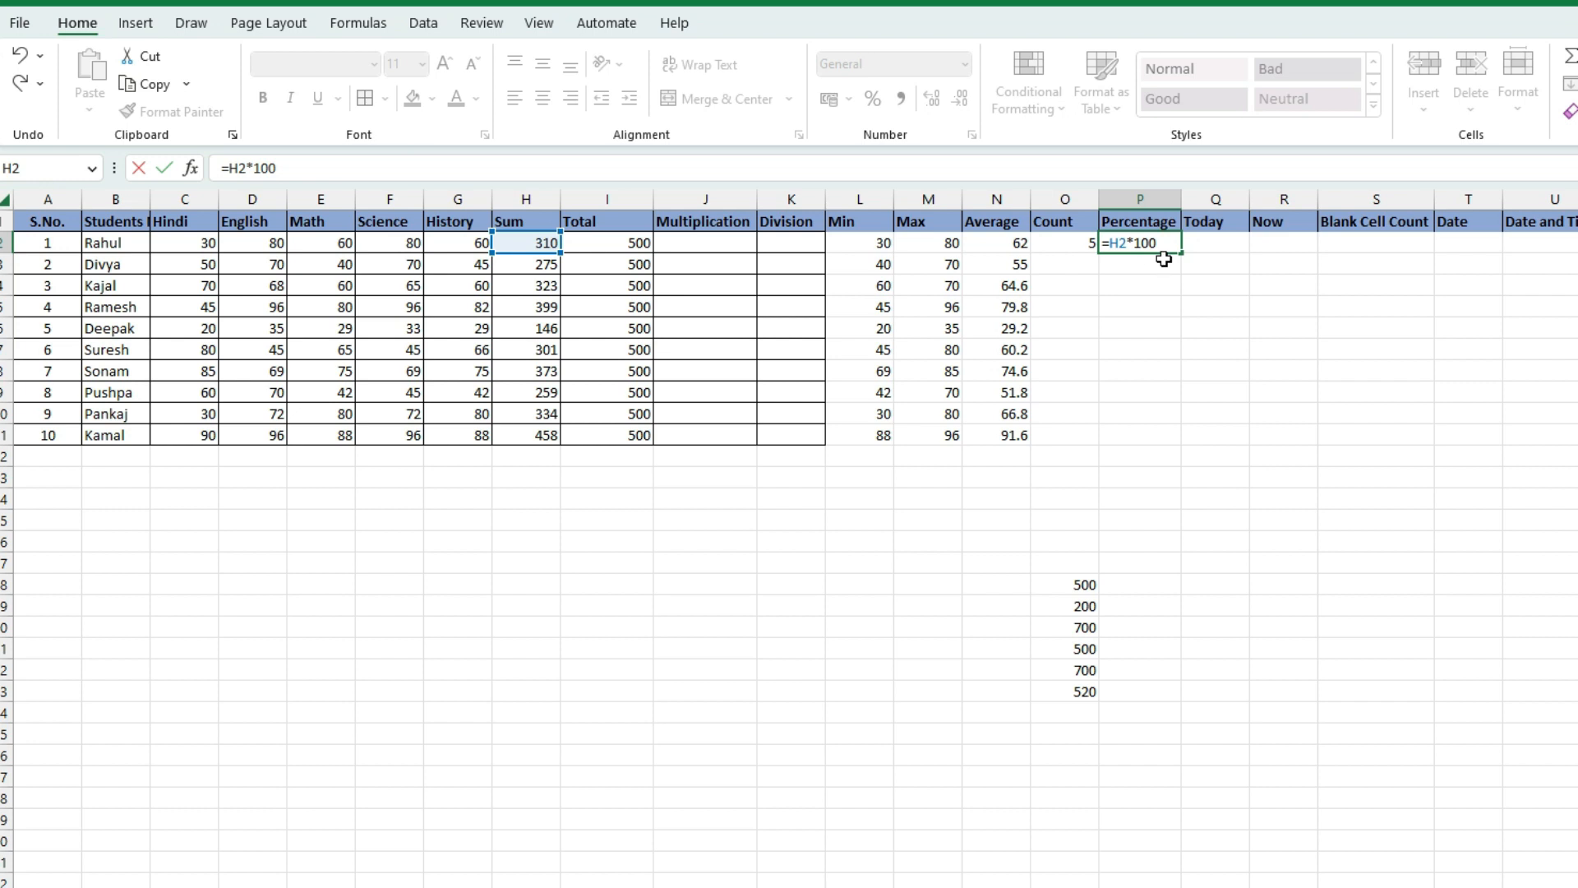
type("/")
left_click(625, 243)
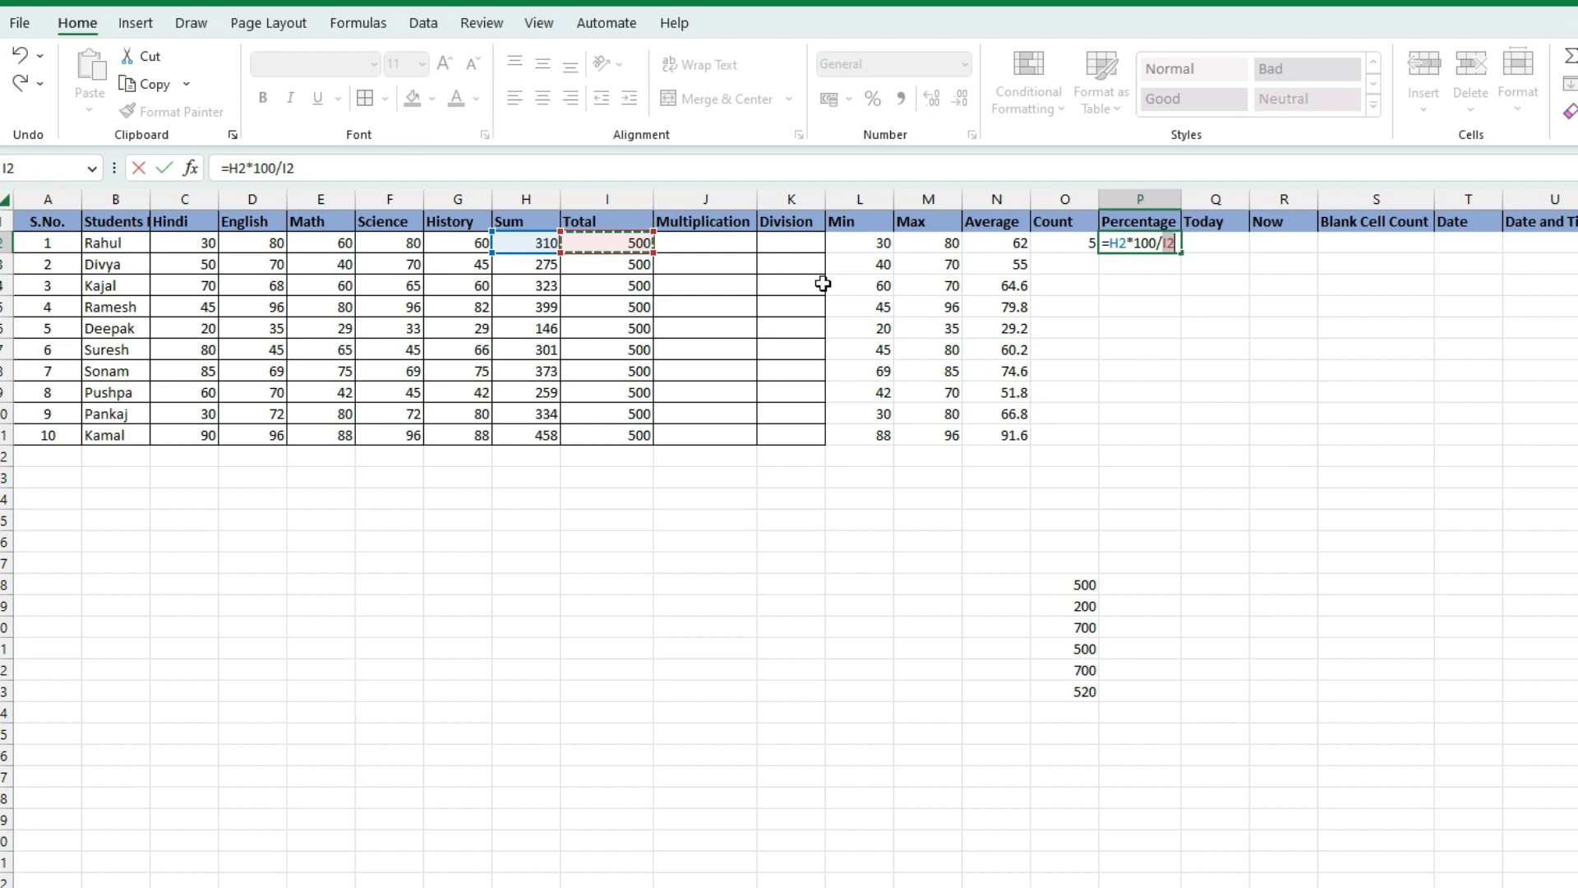
key("Return")
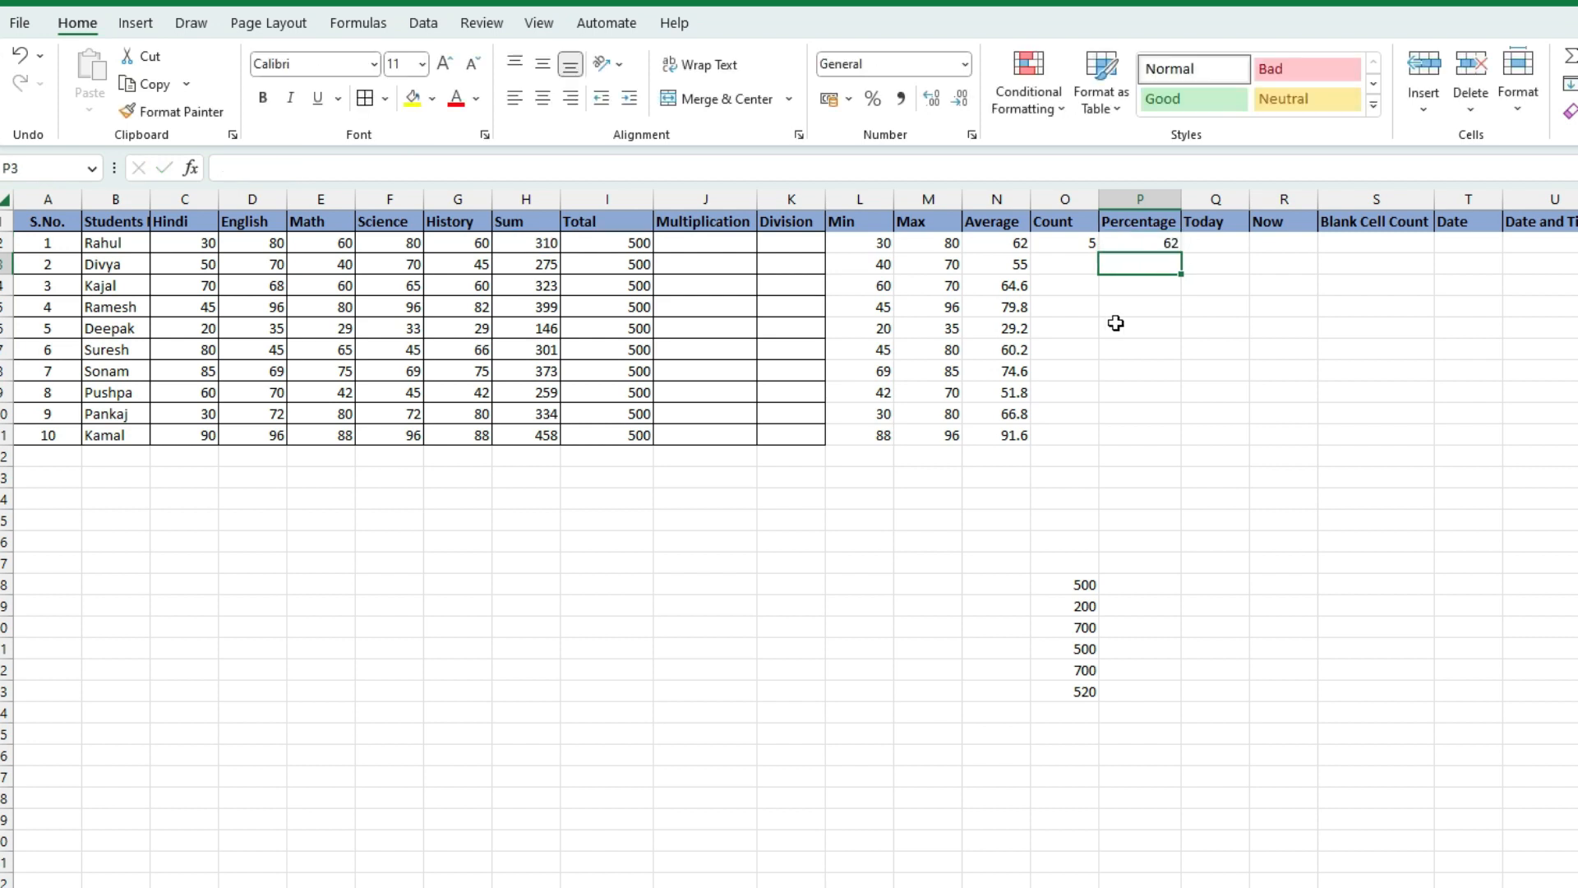
left_click(1163, 243)
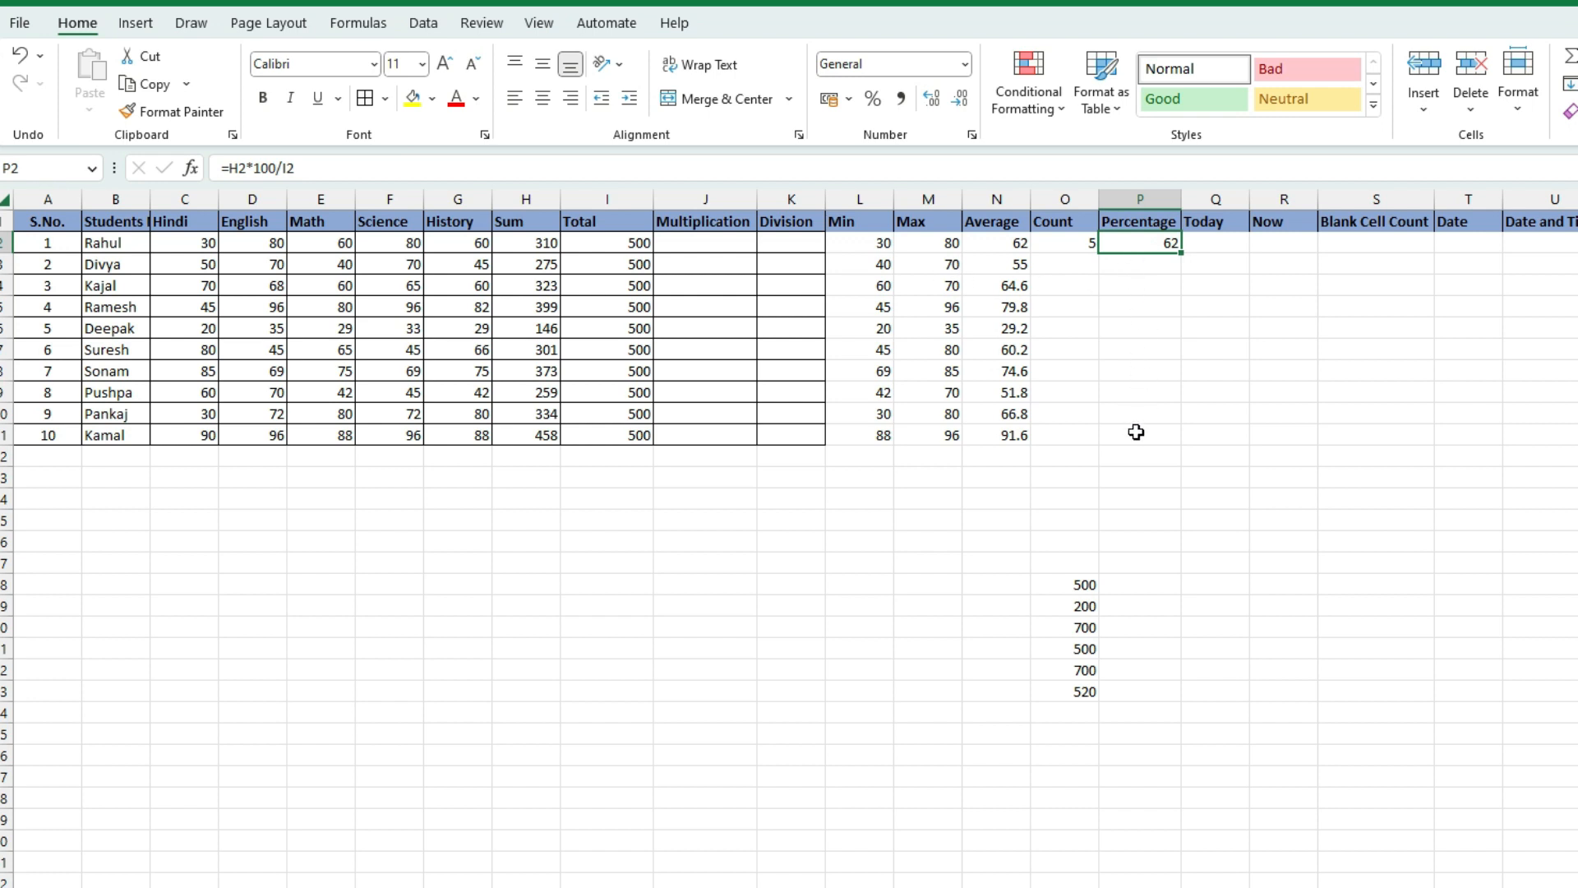
Copy the percentage formula down to P11 and check the copied formulas in P3–P8
left_click_drag(1182, 253, 1176, 441)
left_click(1154, 372)
left_click(1147, 261)
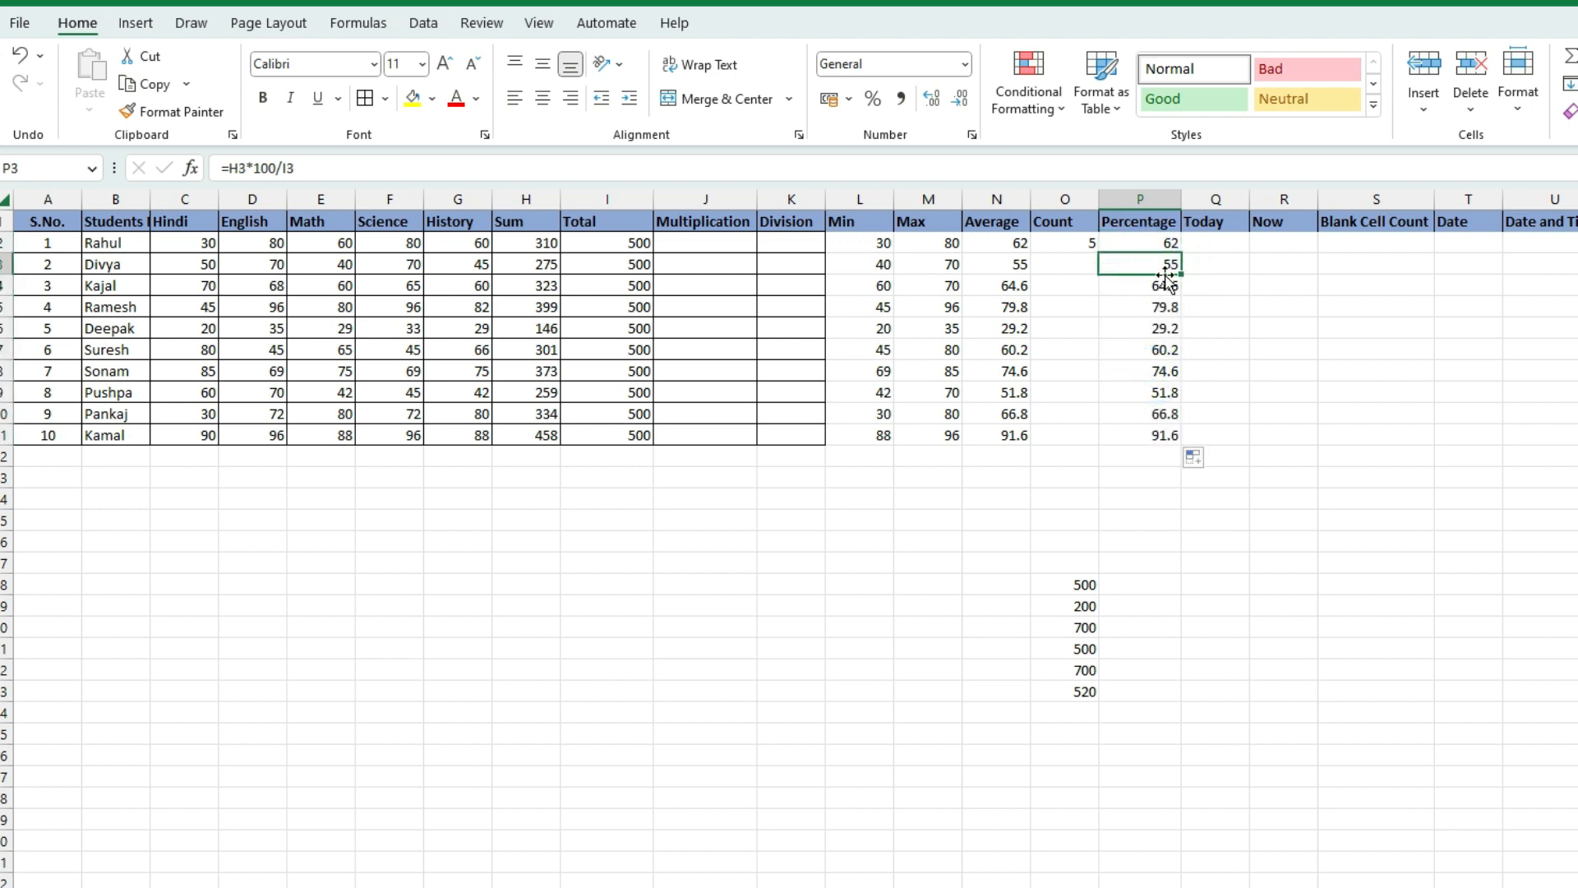
left_click(1164, 290)
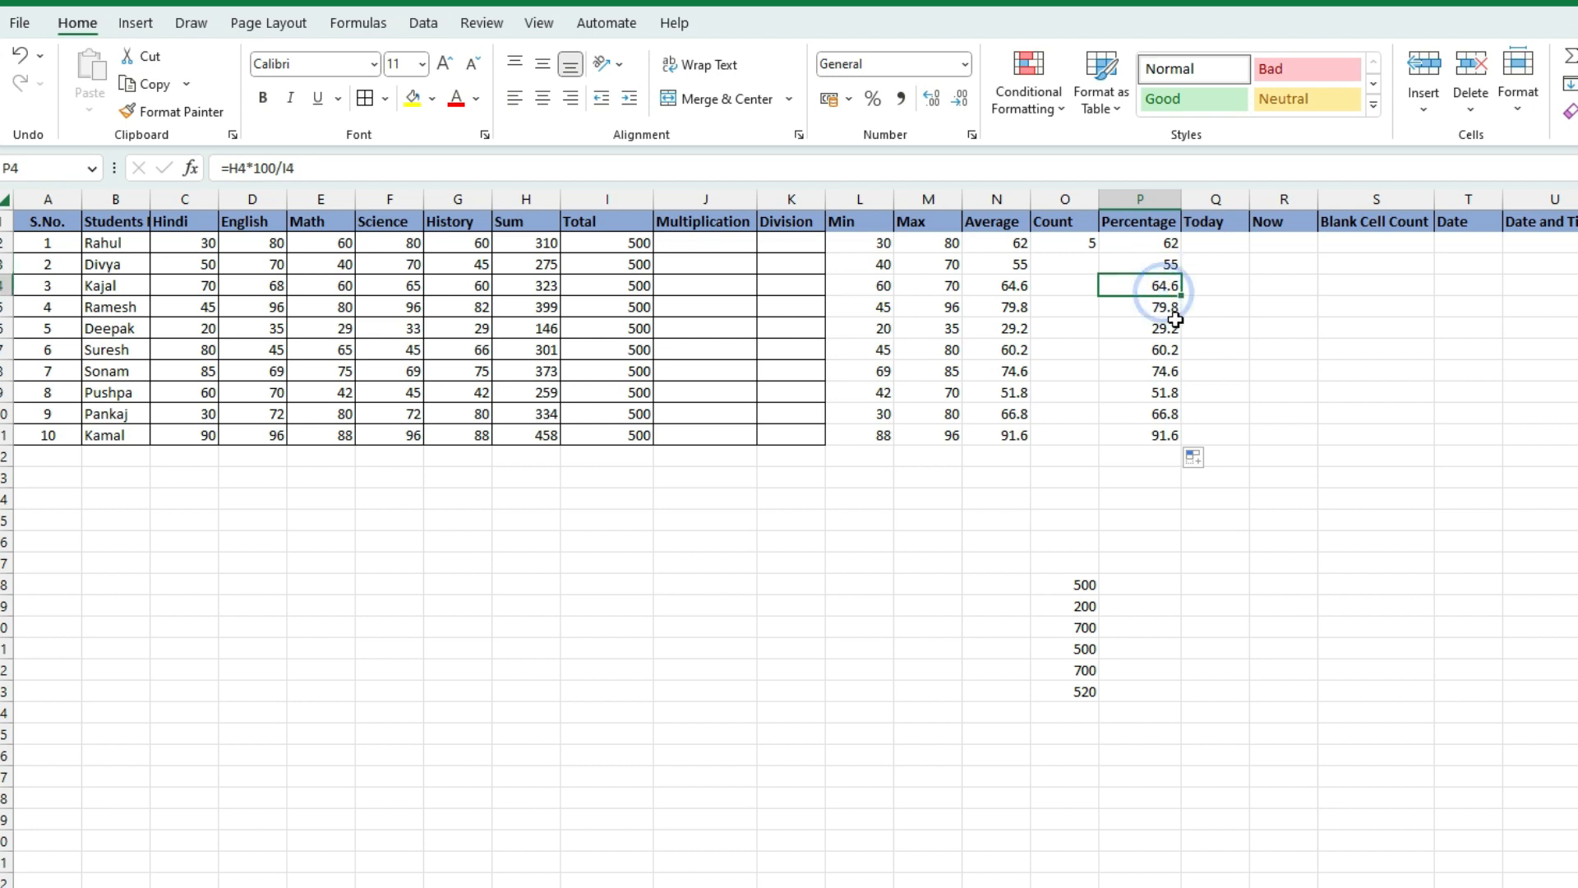
left_click(1164, 322)
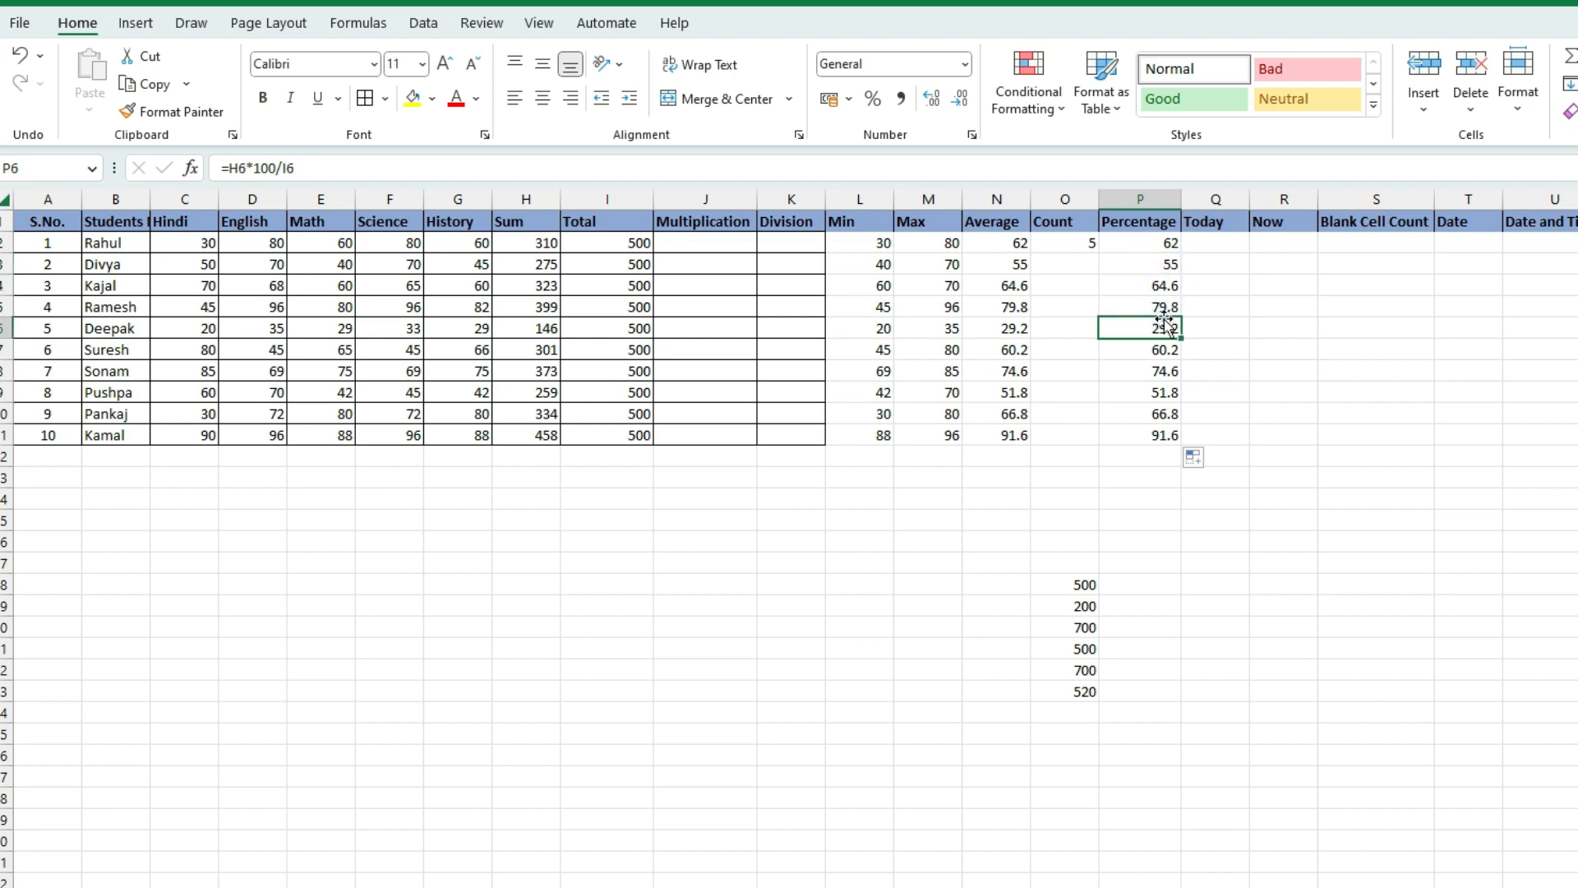
left_click(1155, 351)
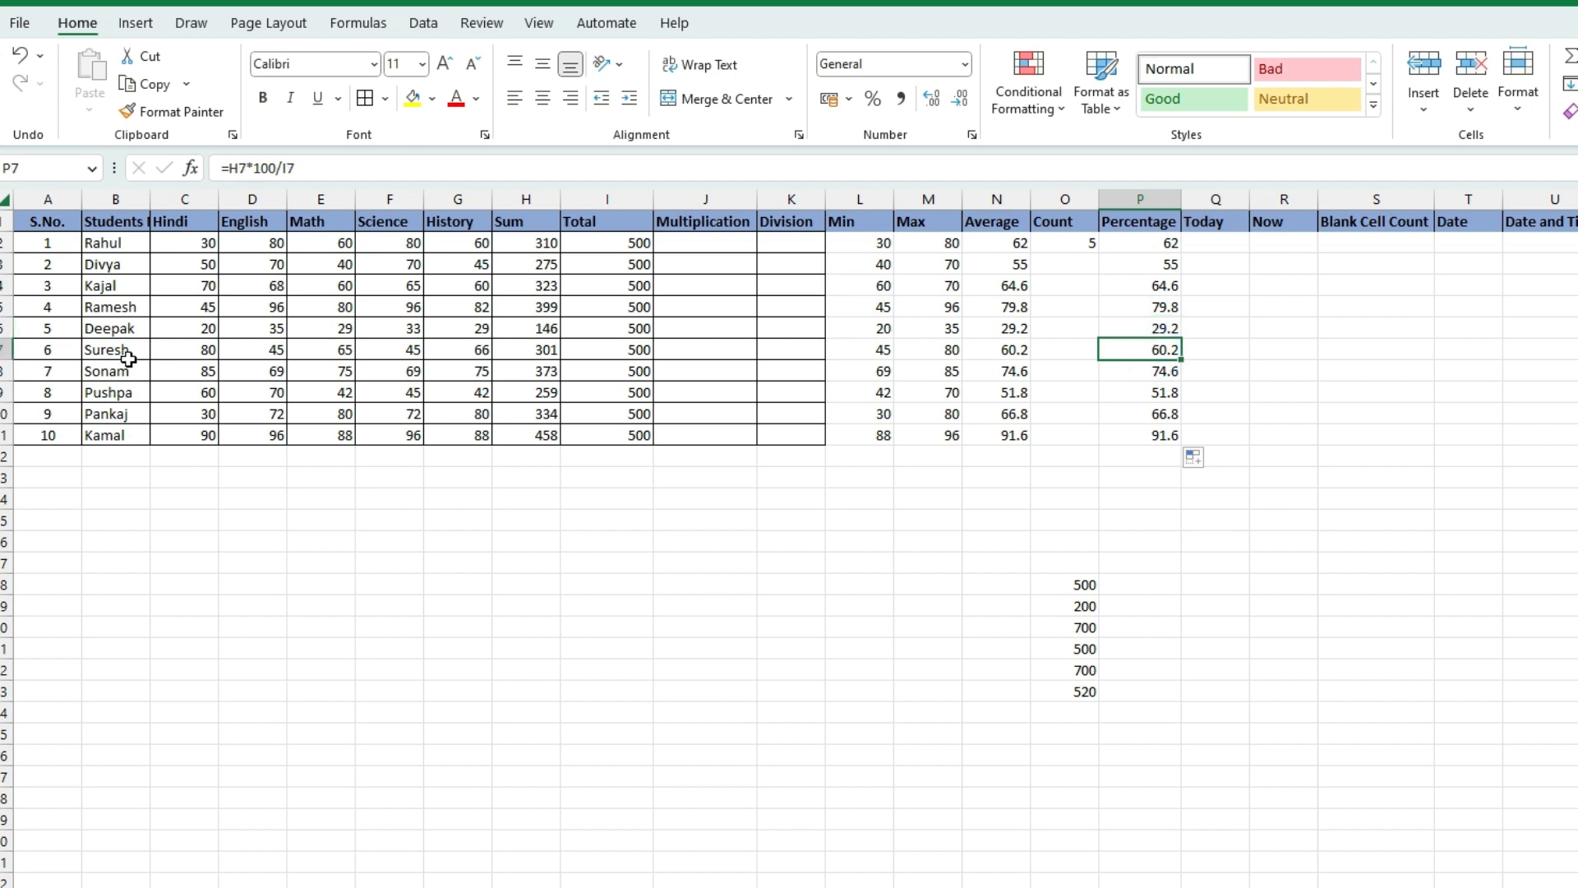
left_click(1168, 368)
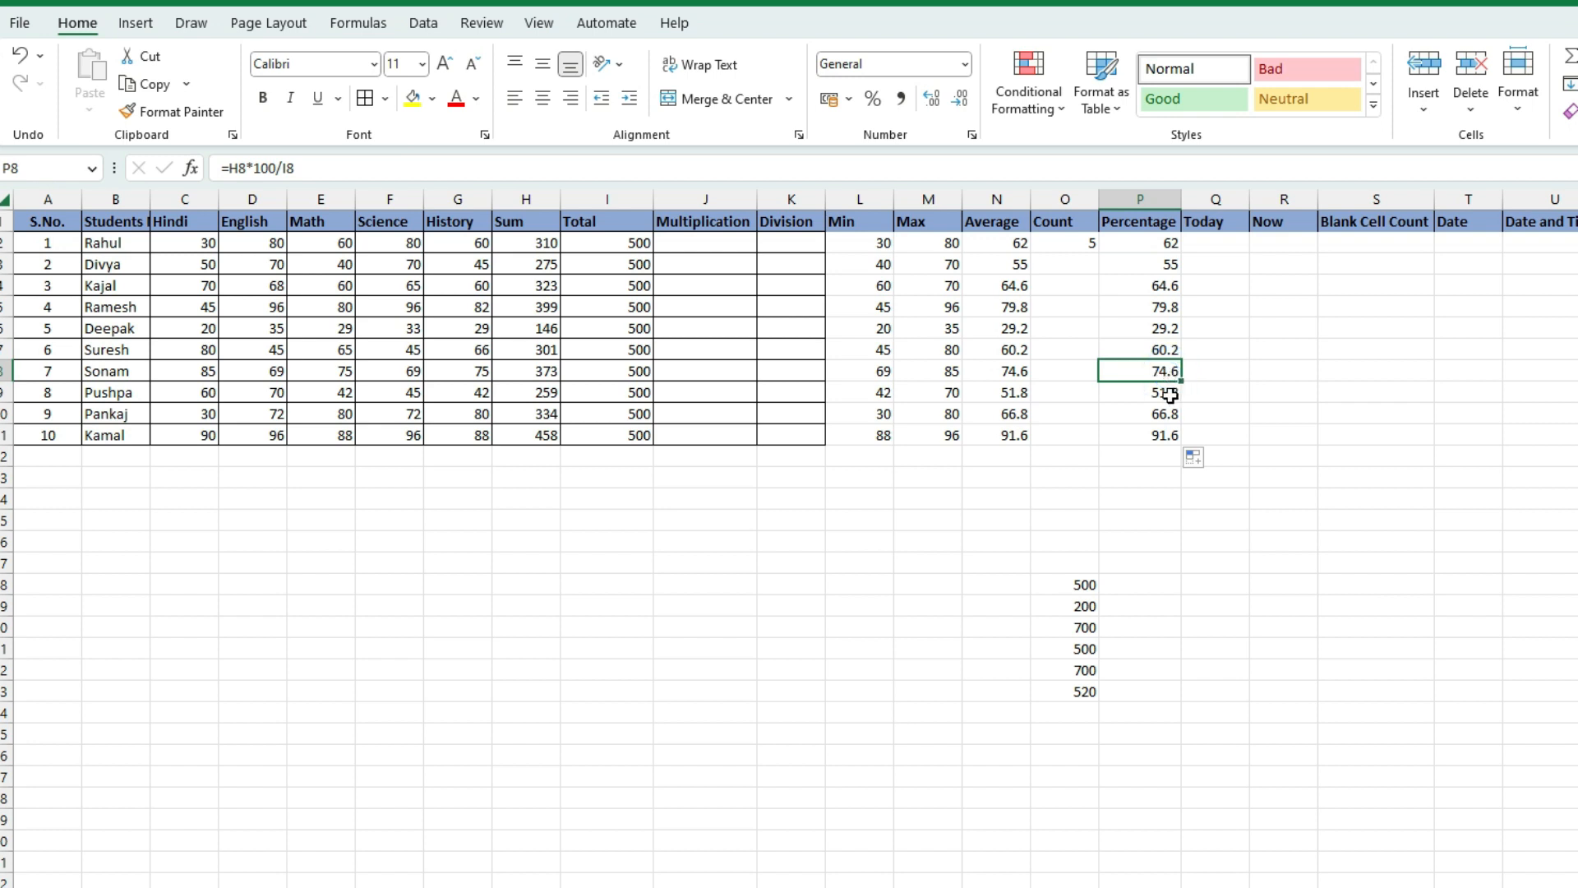
Review the Sum, Min, Max, Average, Count and Percentage formulas in row 2
left_click_drag(1147, 242, 1145, 427)
left_click(1055, 414)
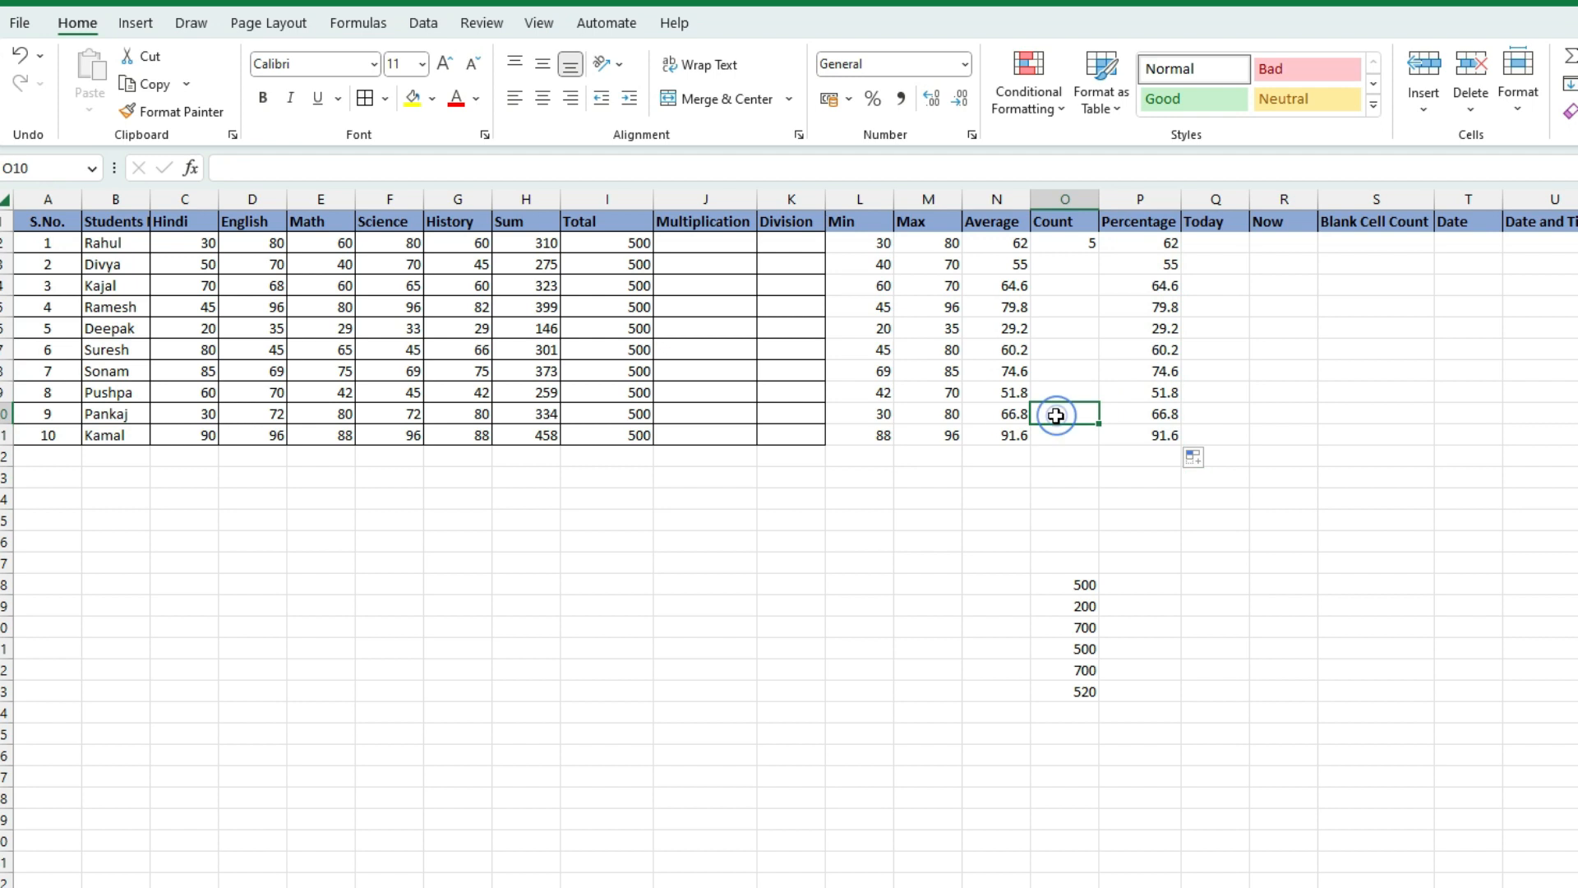
left_click(803, 473)
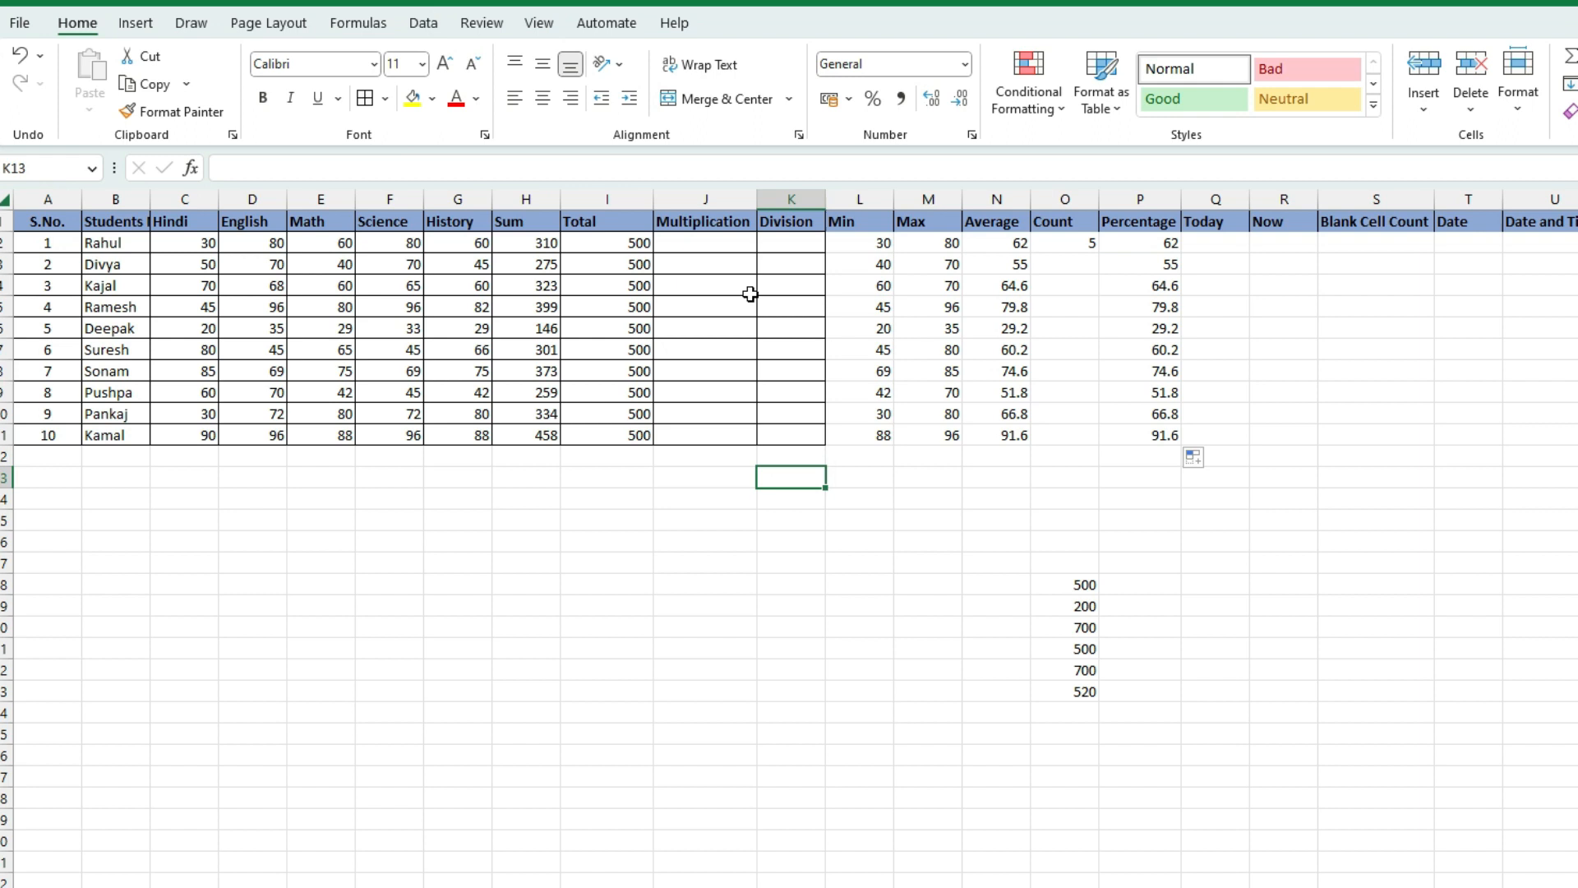
left_click(543, 244)
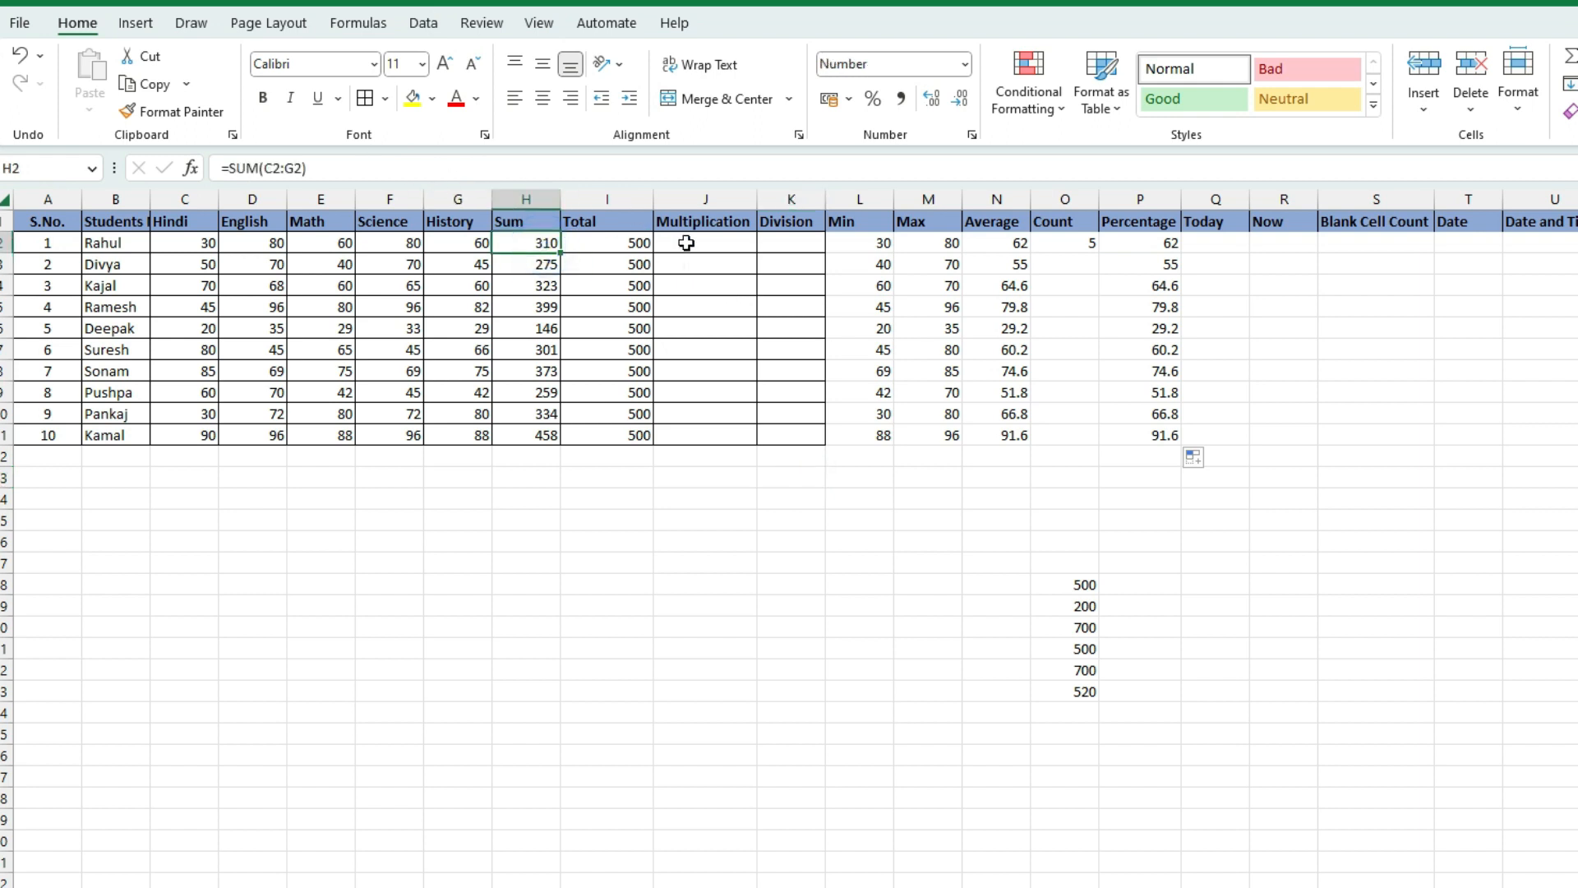
left_click(863, 243)
left_click(911, 249)
left_click(1009, 249)
left_click(1067, 254)
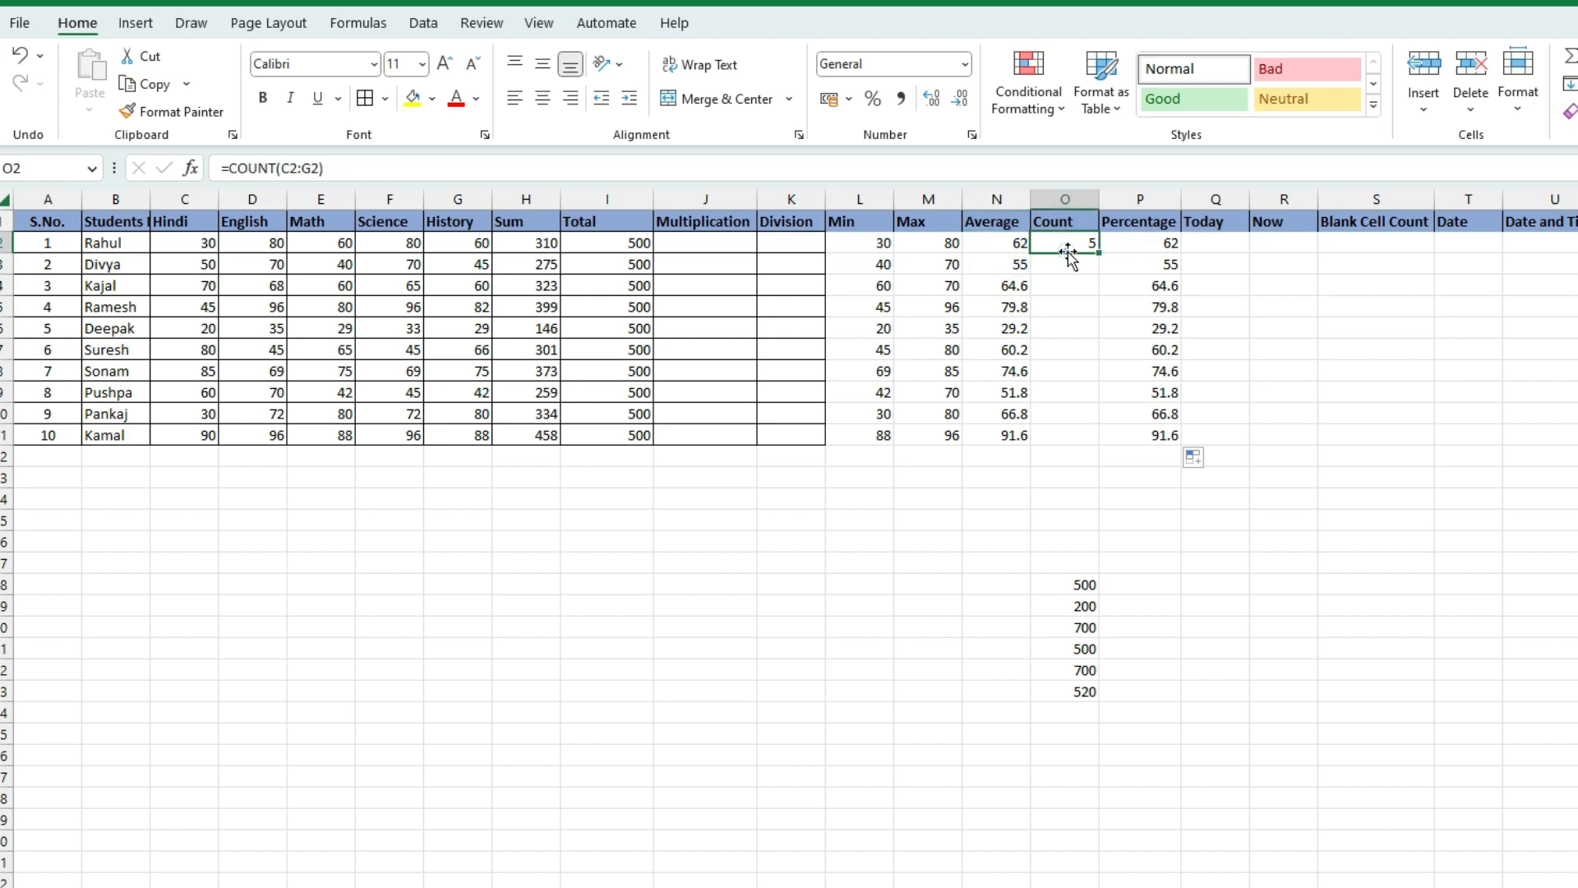
left_click(1139, 247)
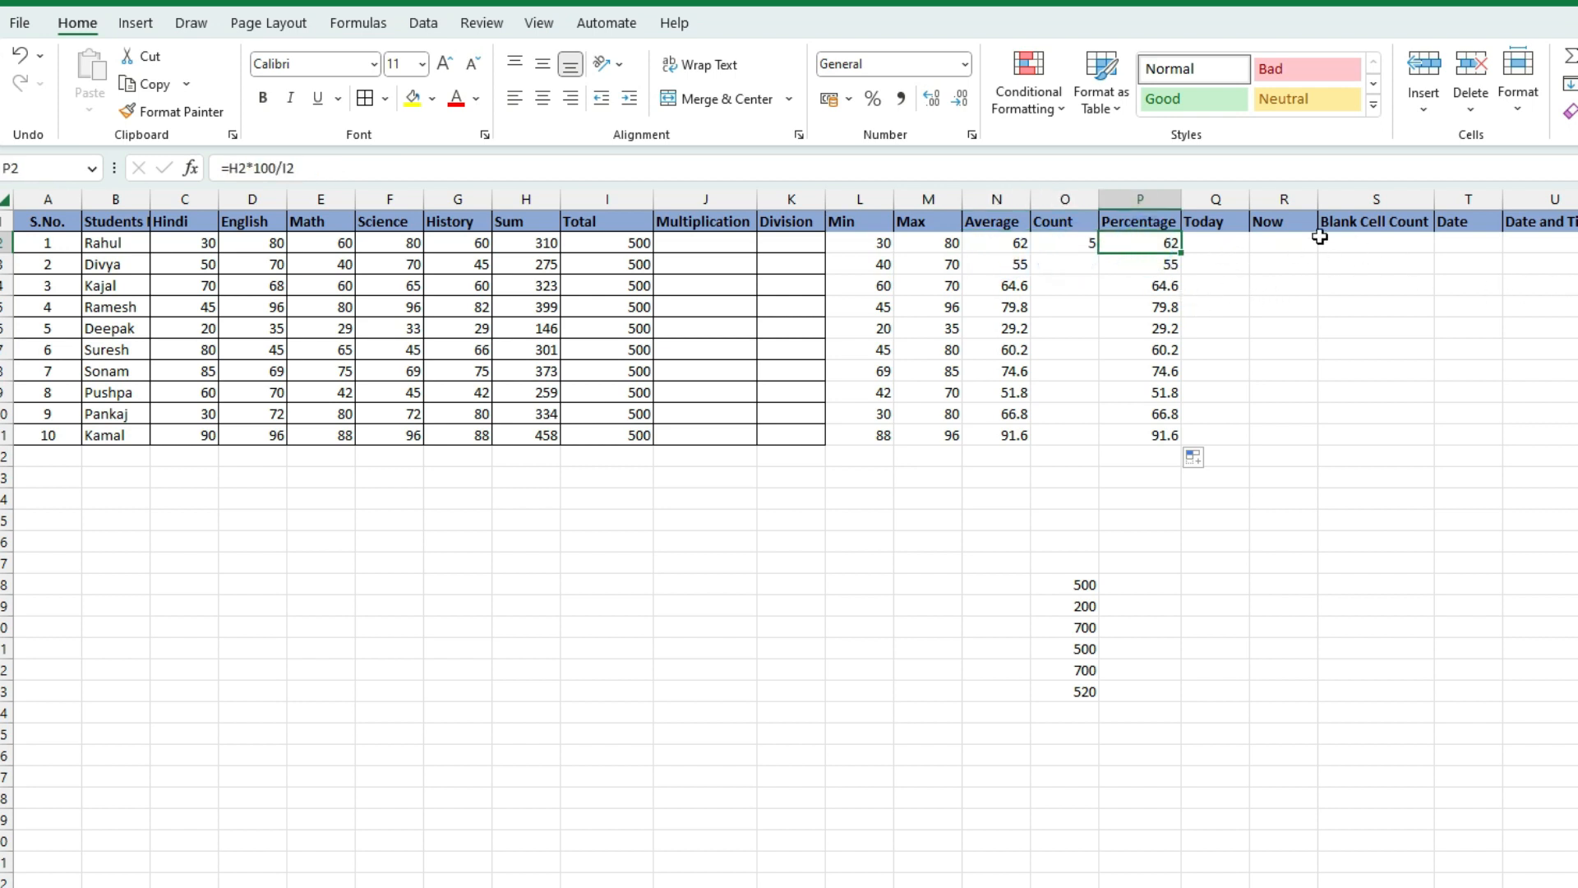
left_click(1220, 236)
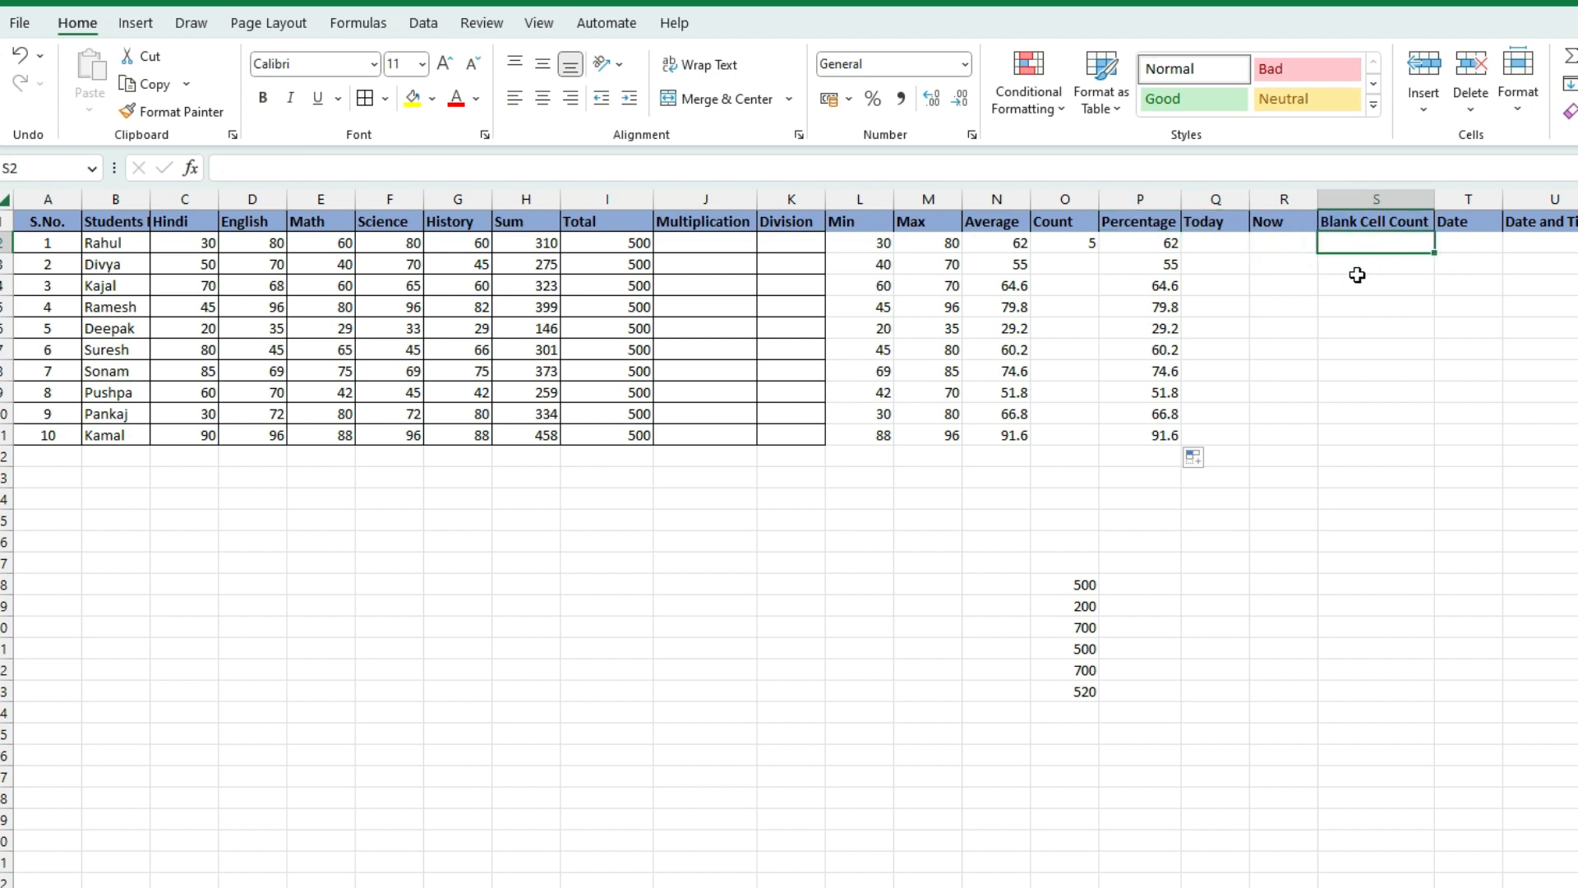
left_click(1205, 241)
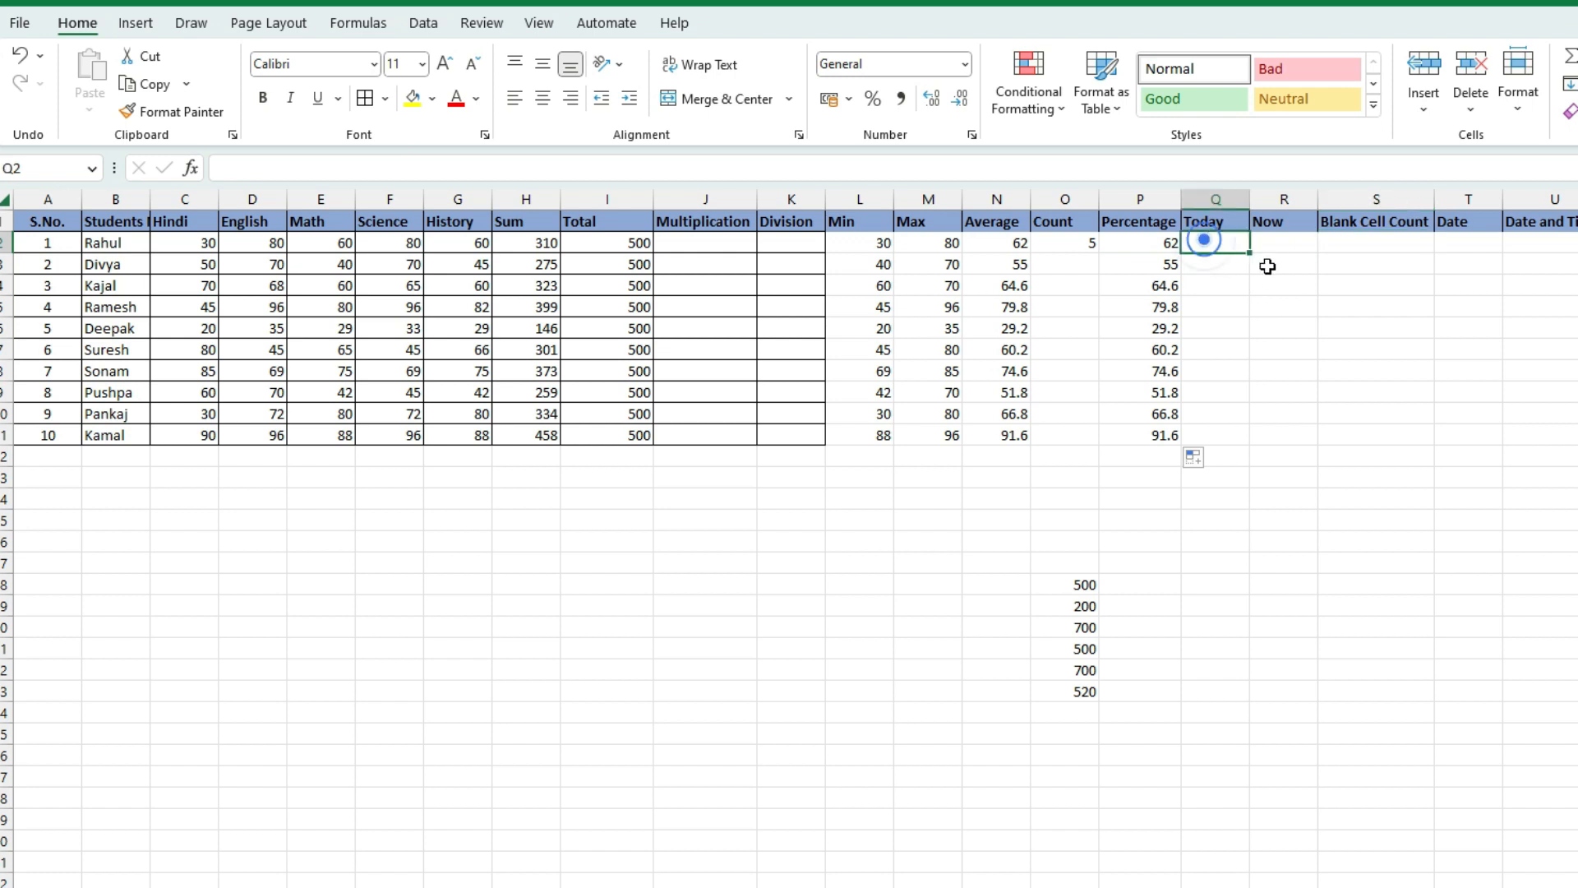
Enter =TODAY() in Q2 to show 03-12-2023, then widen column R
type("=")
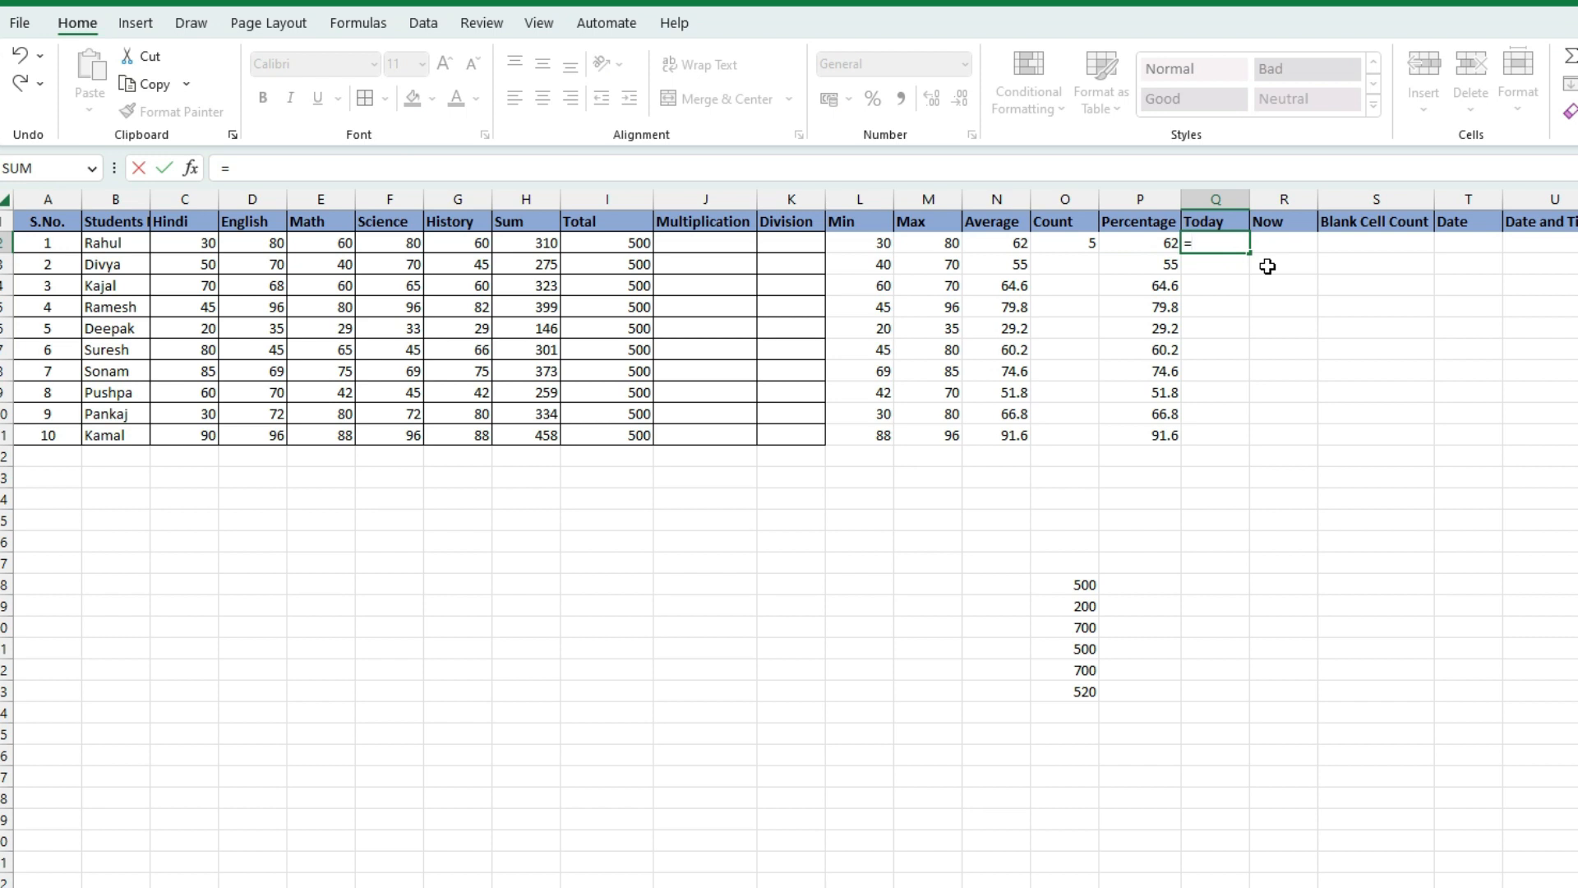
type("tod")
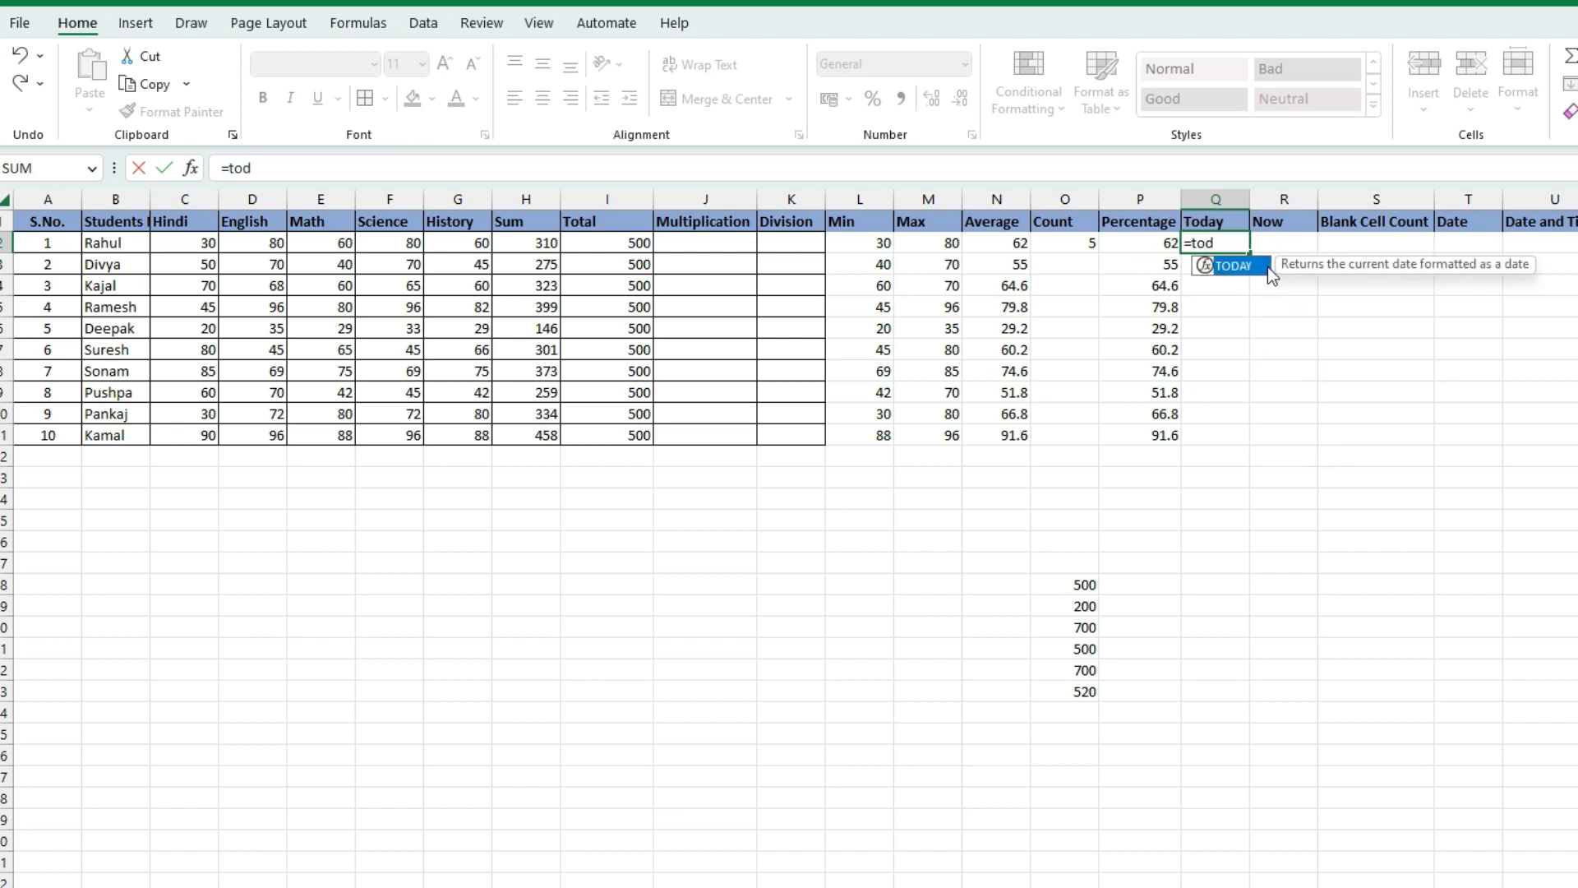
type("ay(")
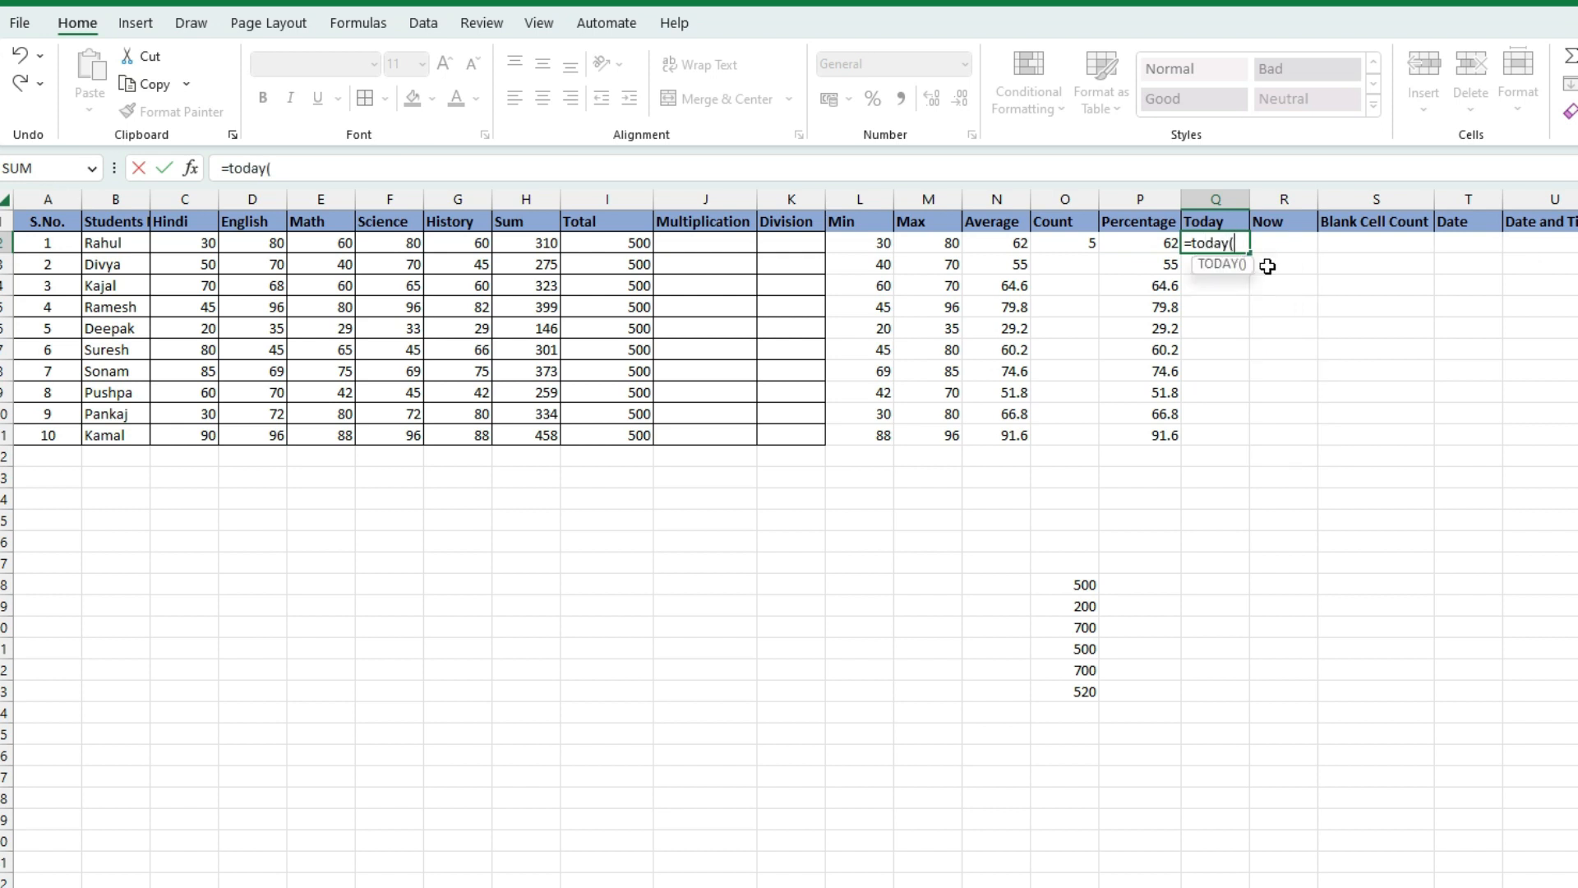
type(")")
key("Return")
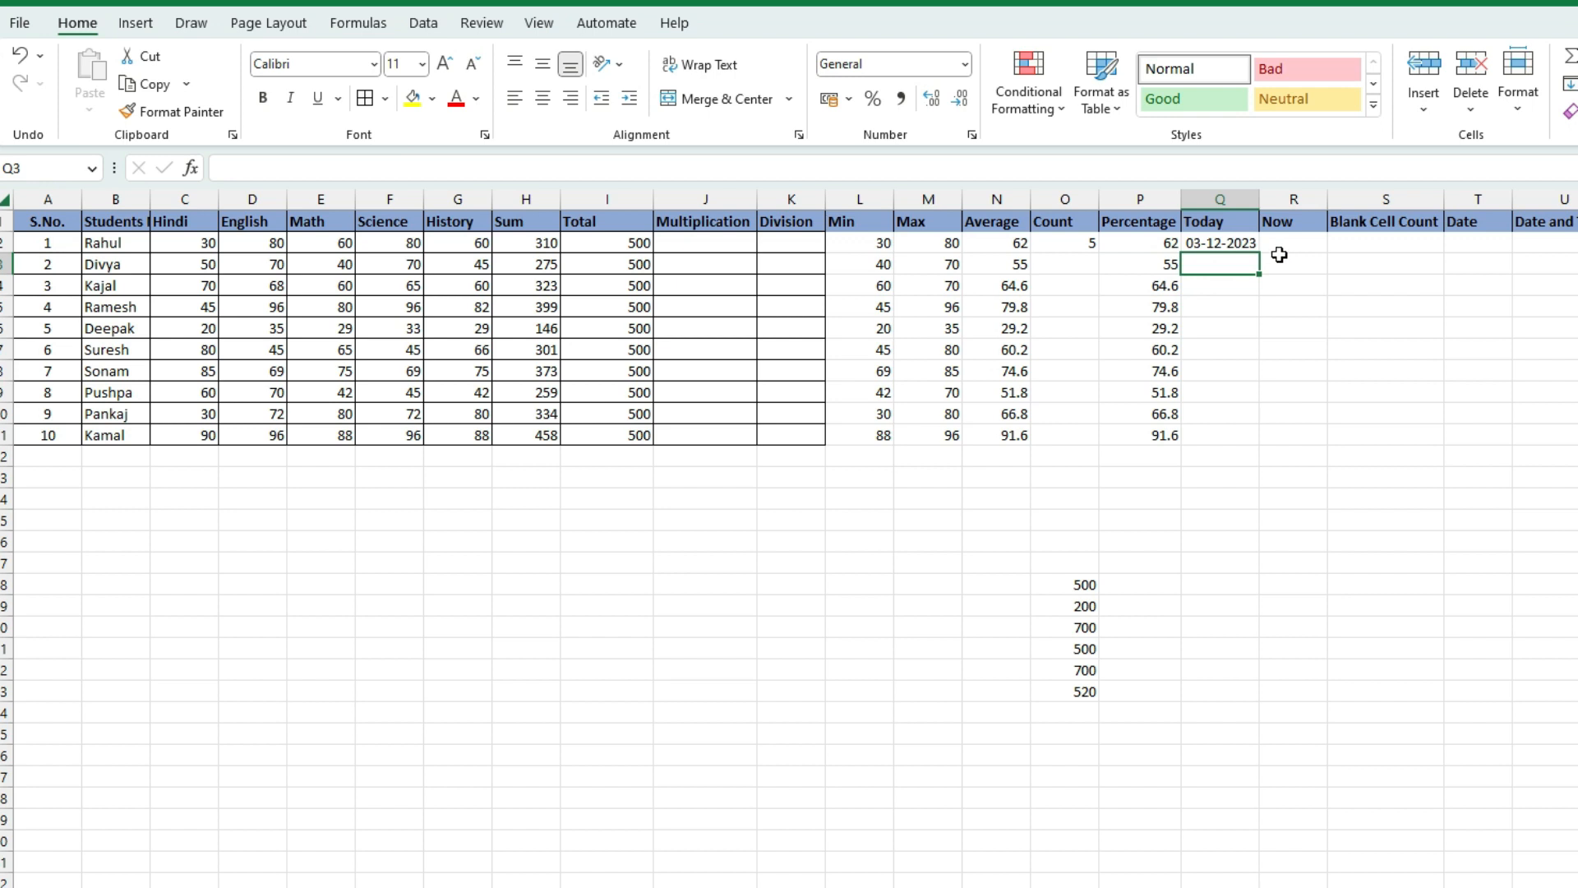
left_click(1299, 238)
left_click_drag(1326, 193, 1395, 210)
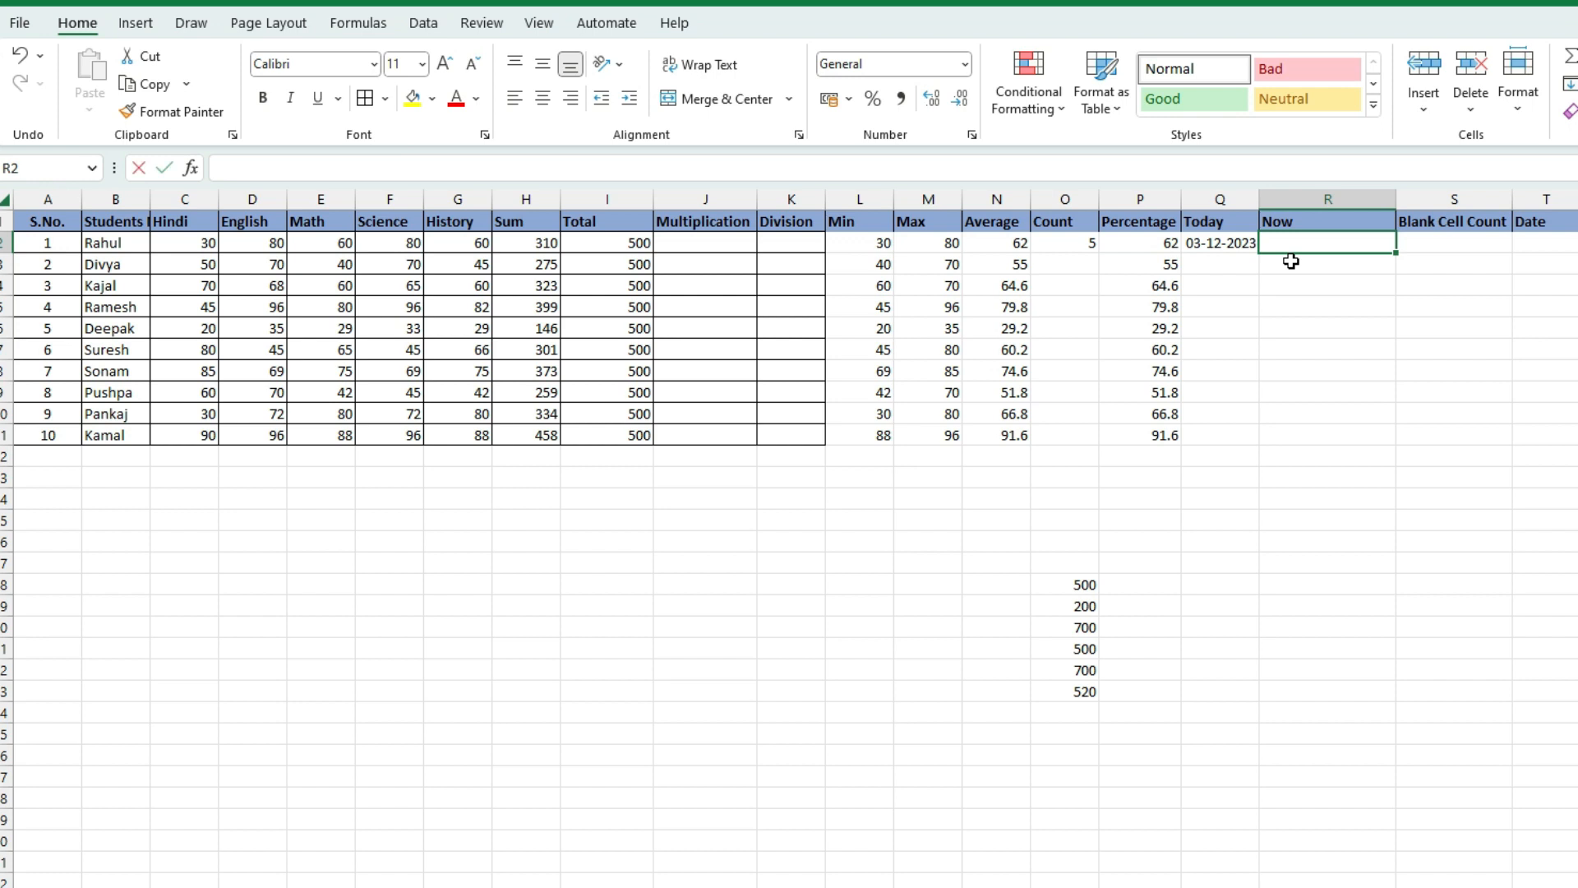
type("=now")
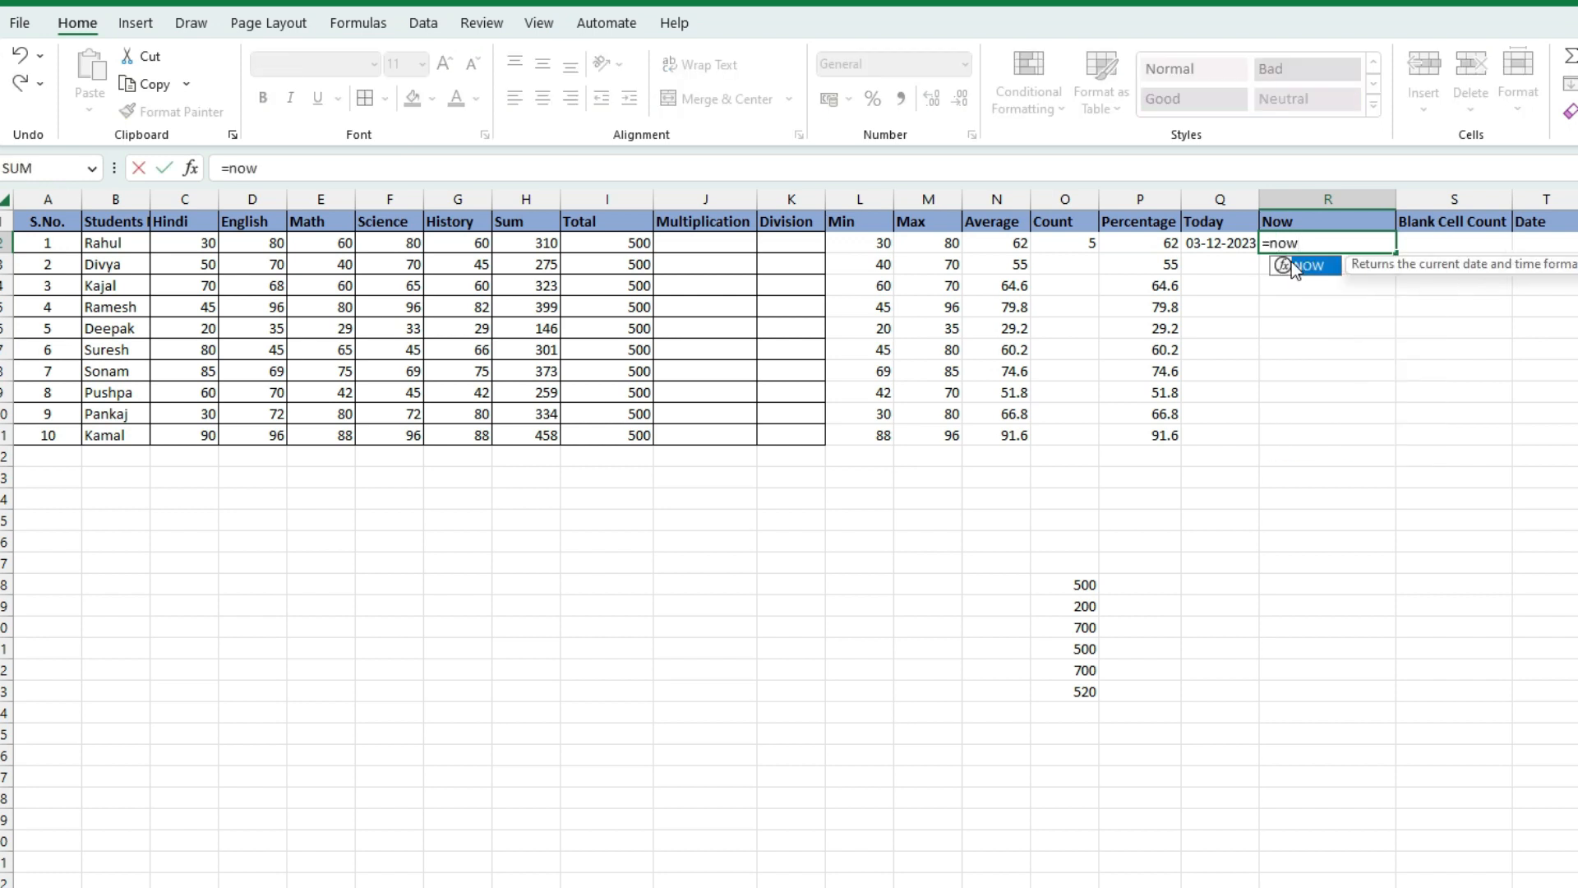
type("()")
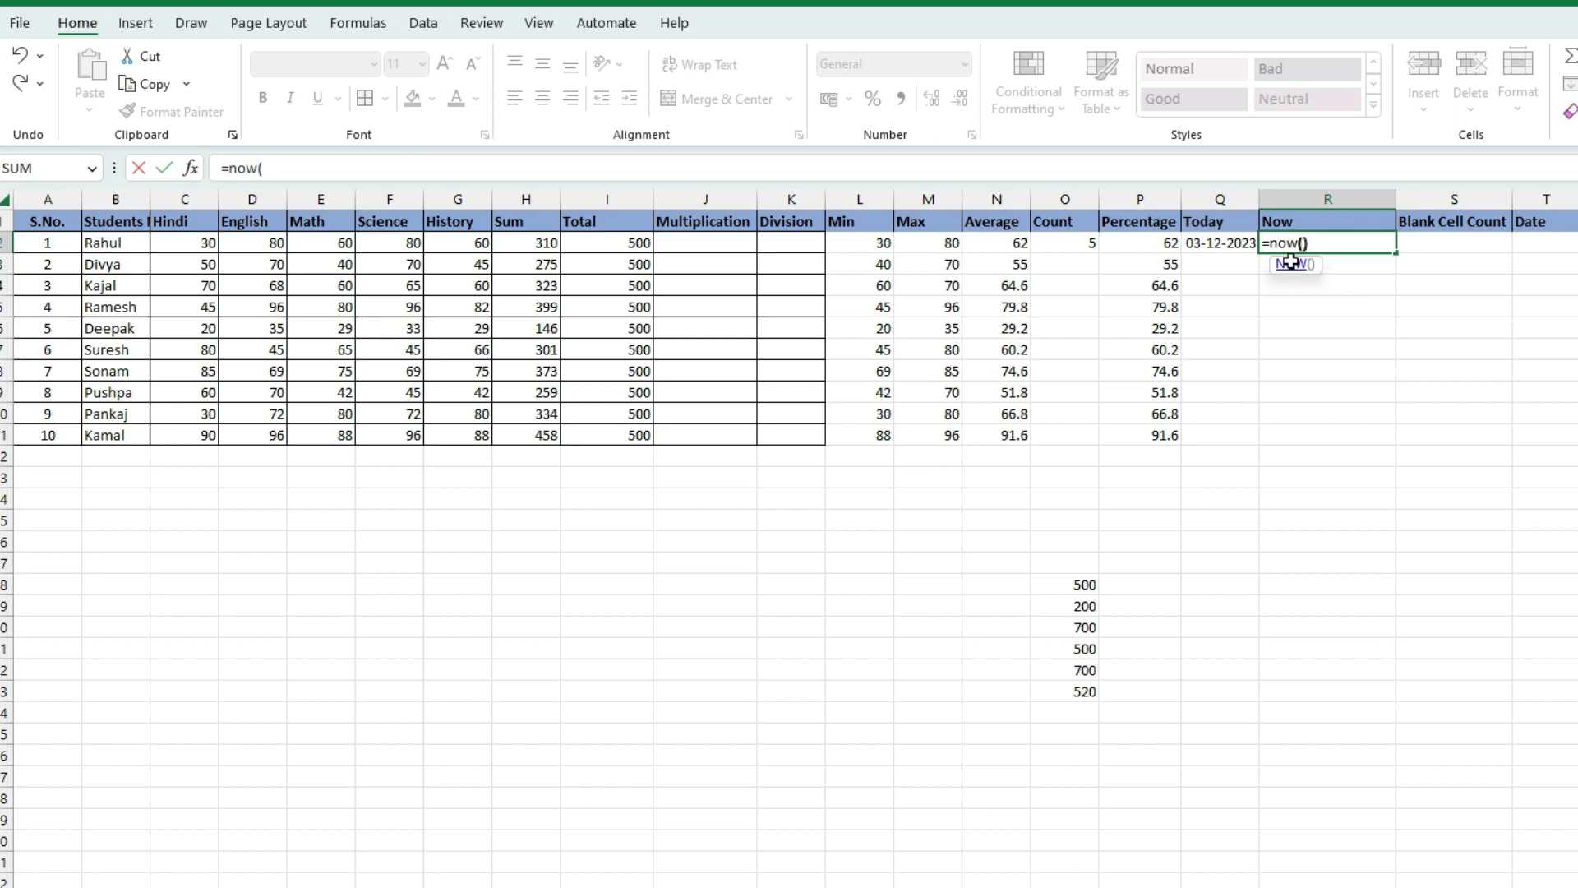
key("Return")
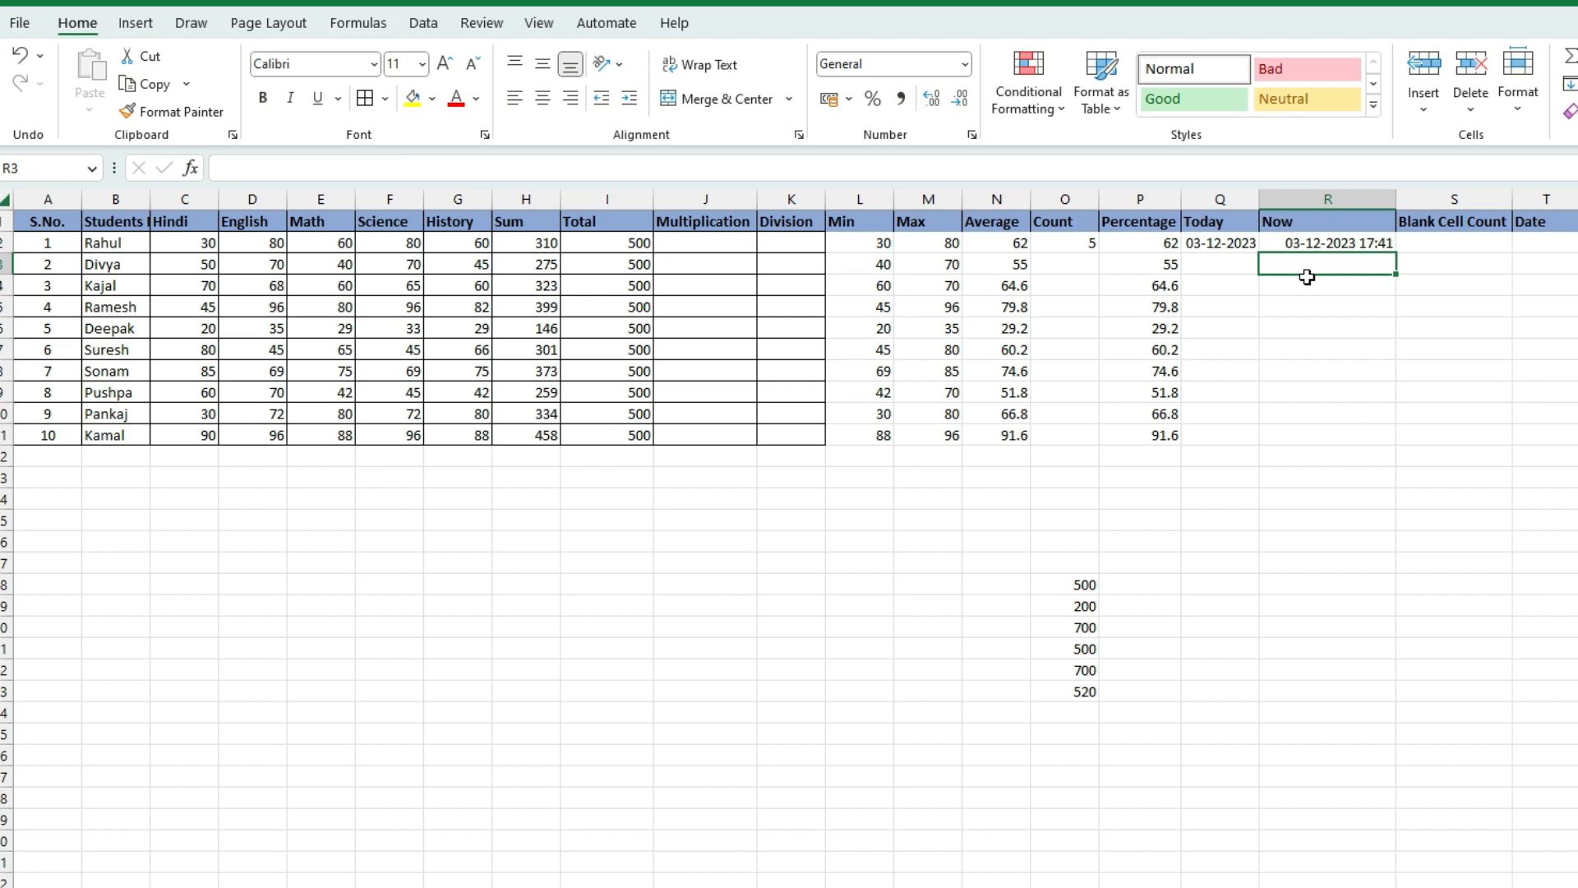
Delete Rahul's English mark in D2 and Science mark in F2
left_click(1476, 242)
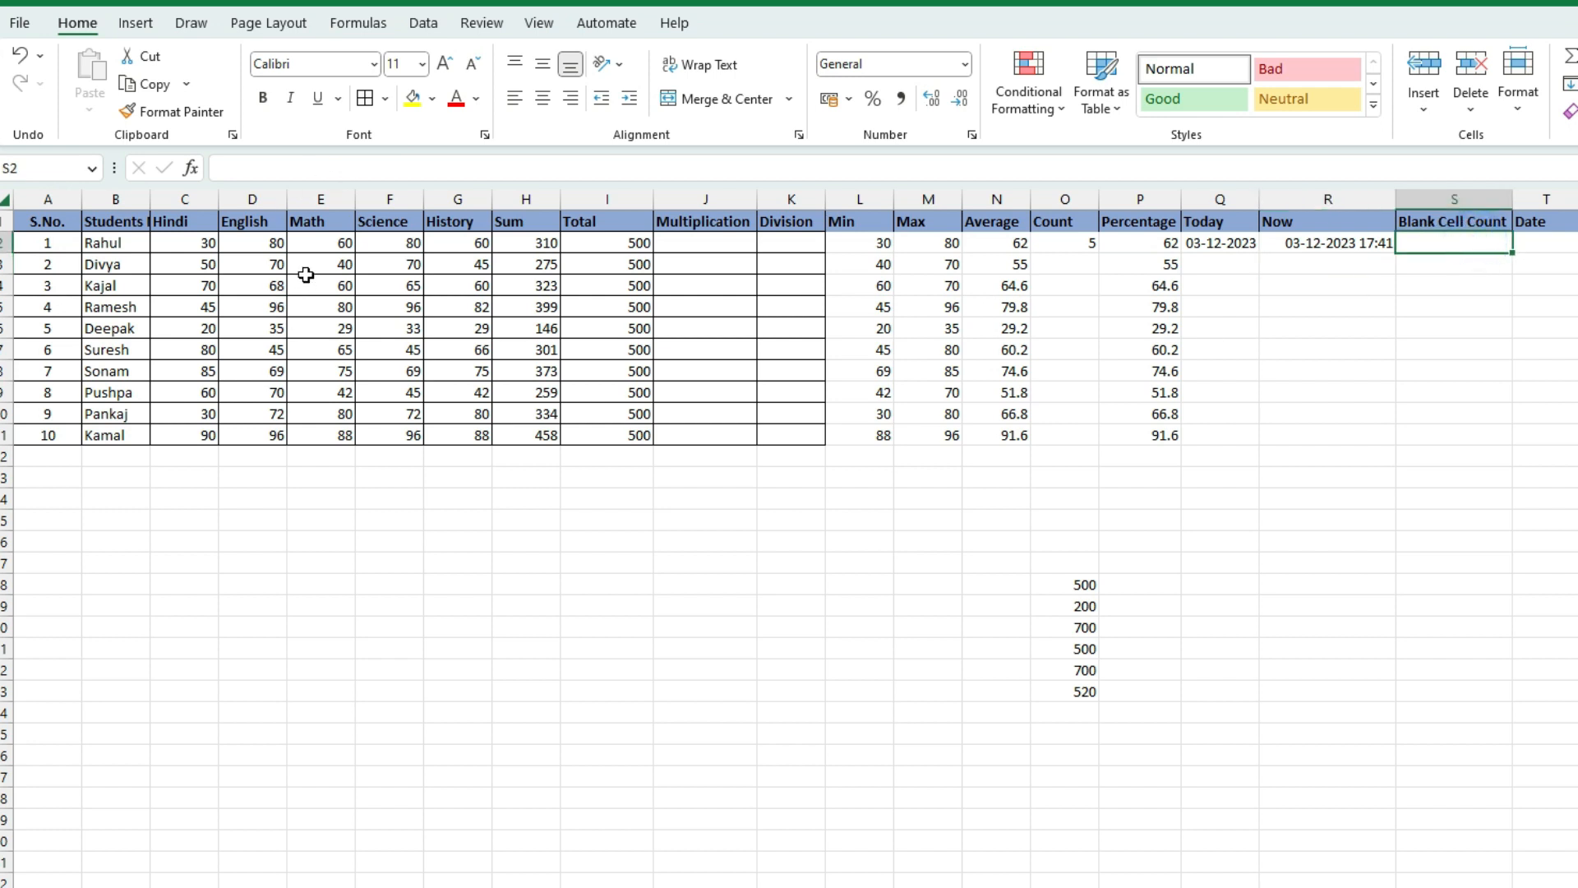
left_click(271, 242)
key("Delete")
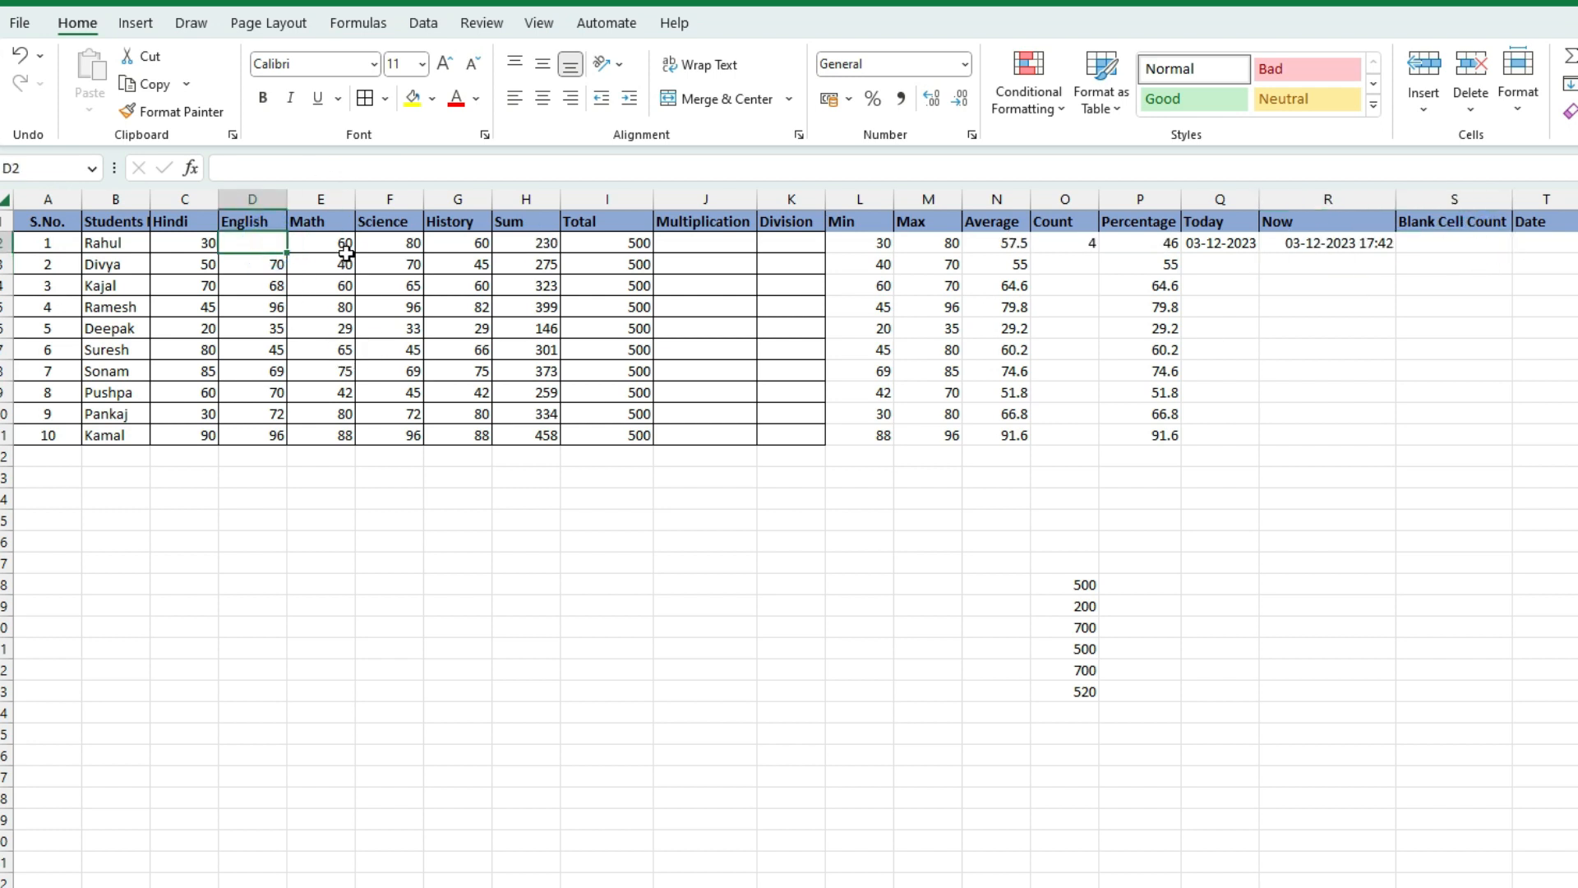
left_click(380, 241)
key("Delete")
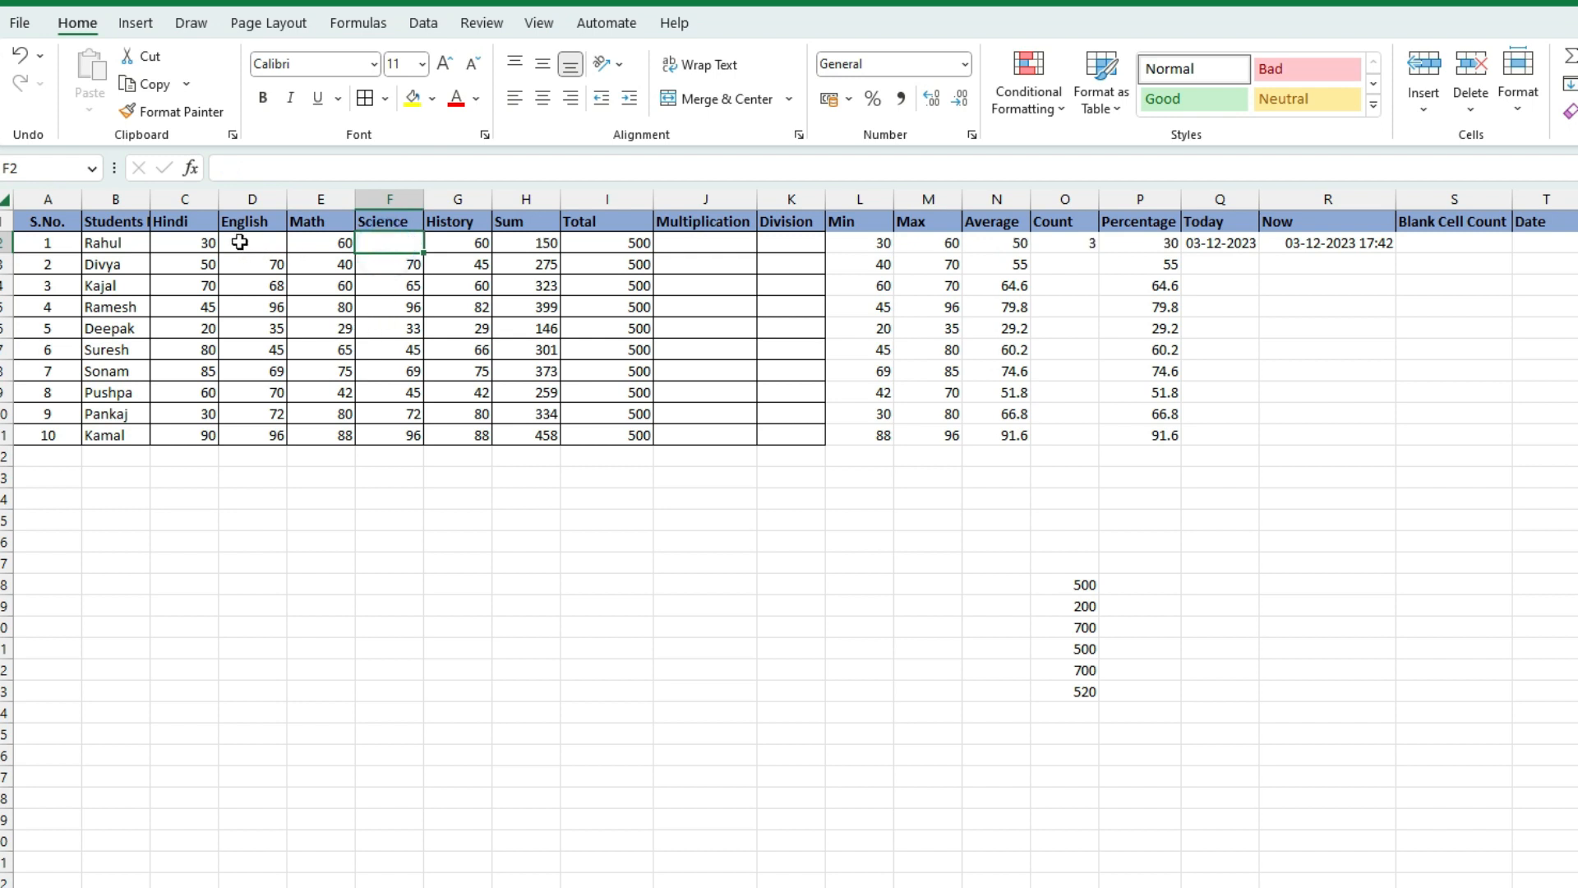
Highlight the marks range C2:G2, pointing out the blank D2 and F2 cells
left_click_drag(161, 243, 479, 245)
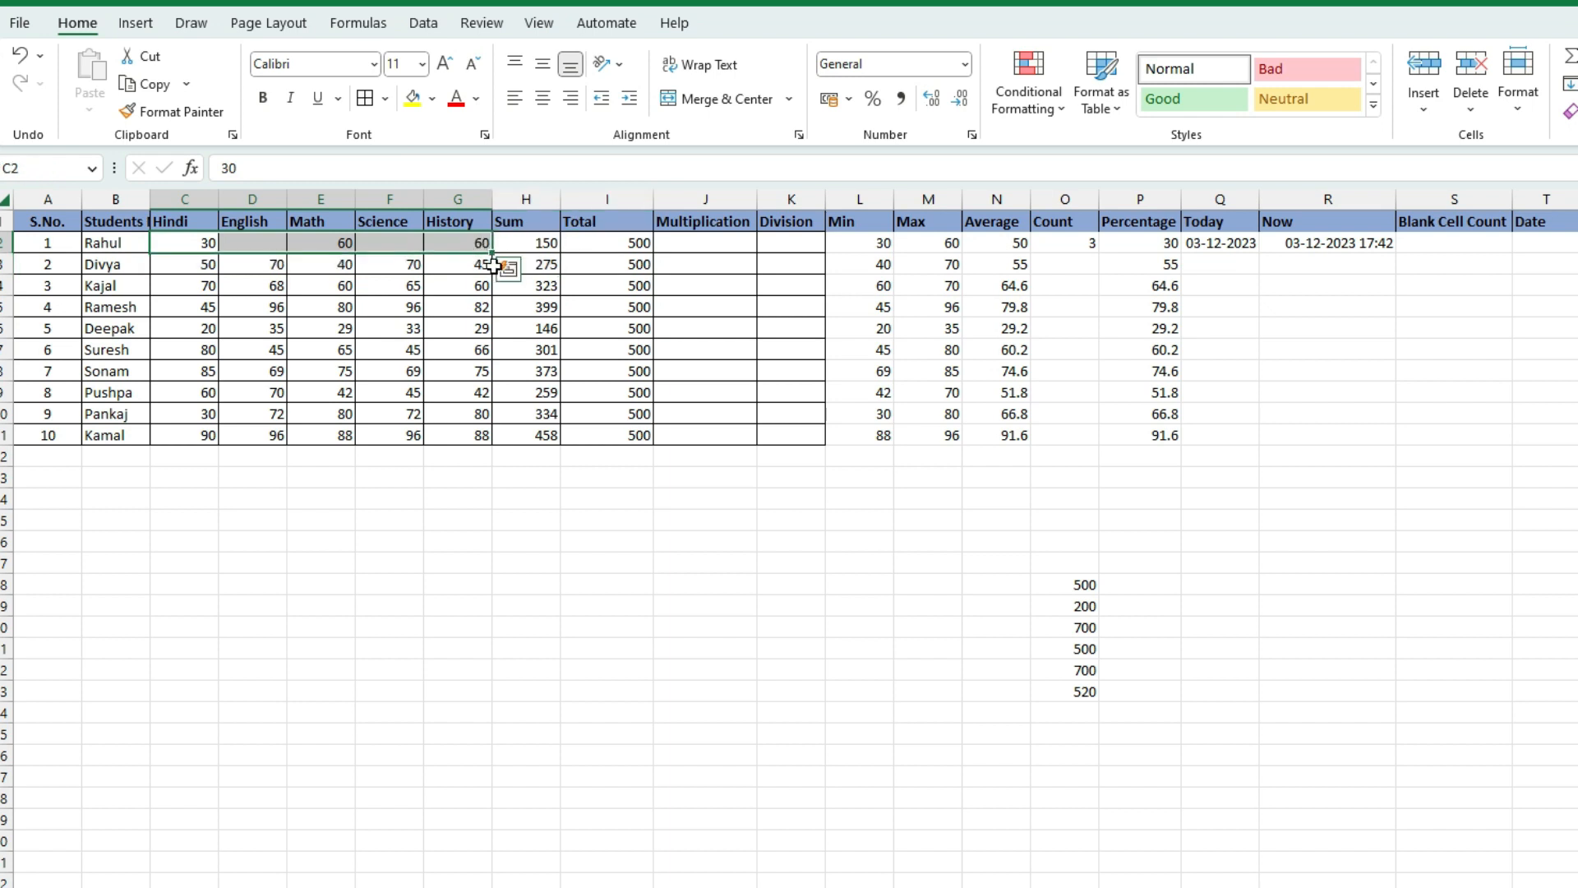
left_click(175, 244)
left_click_drag(212, 257, 485, 243)
left_click(205, 242)
left_click(464, 247)
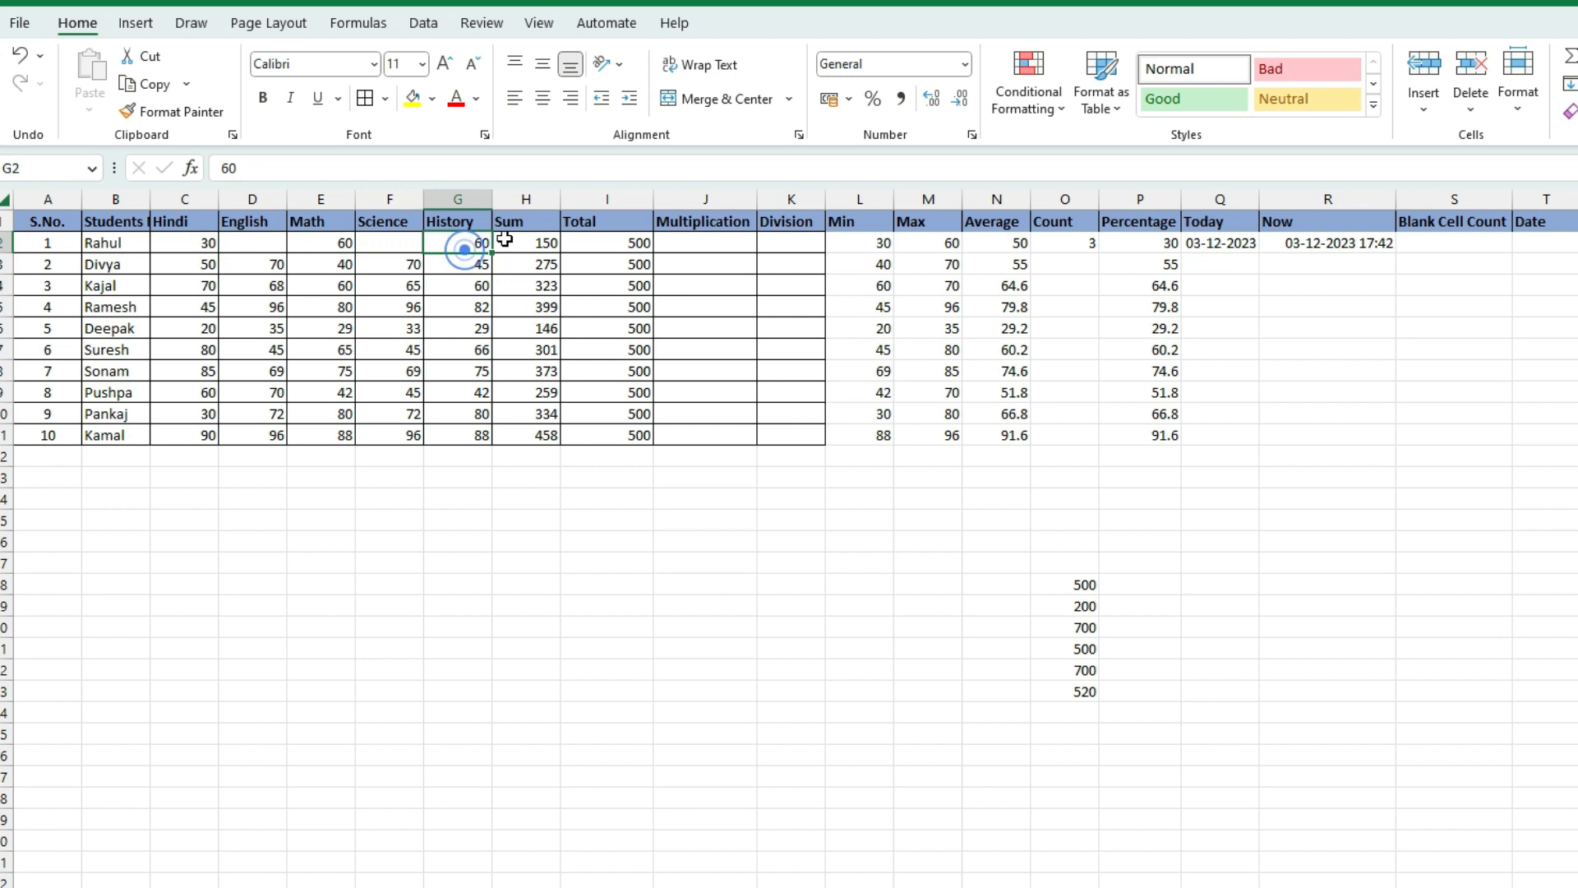
left_click(256, 240)
left_click(395, 246)
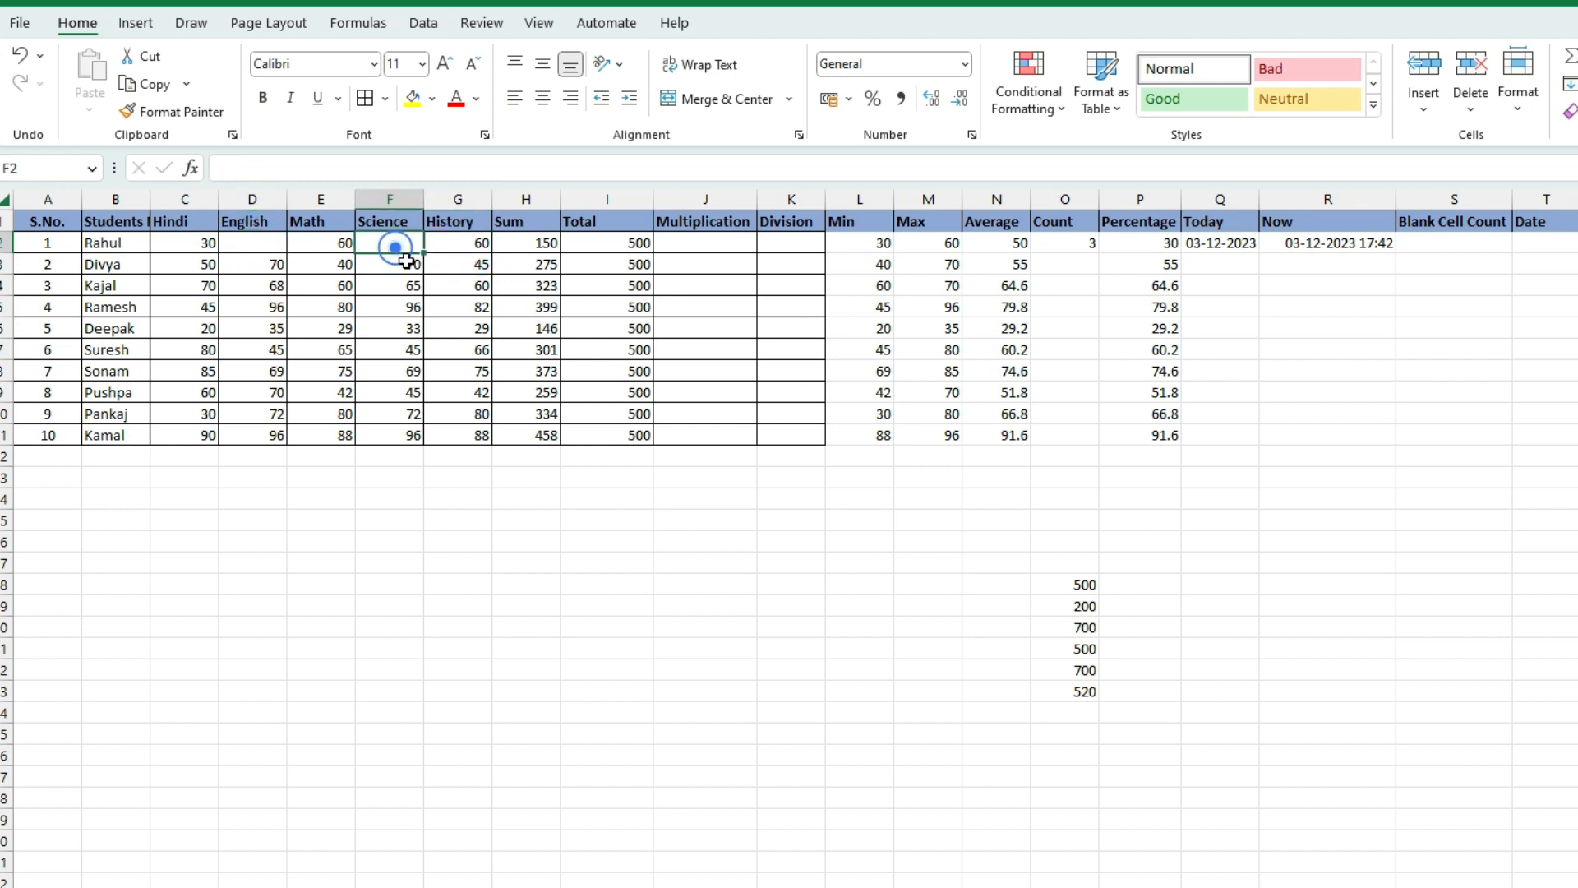
double_click(1409, 240)
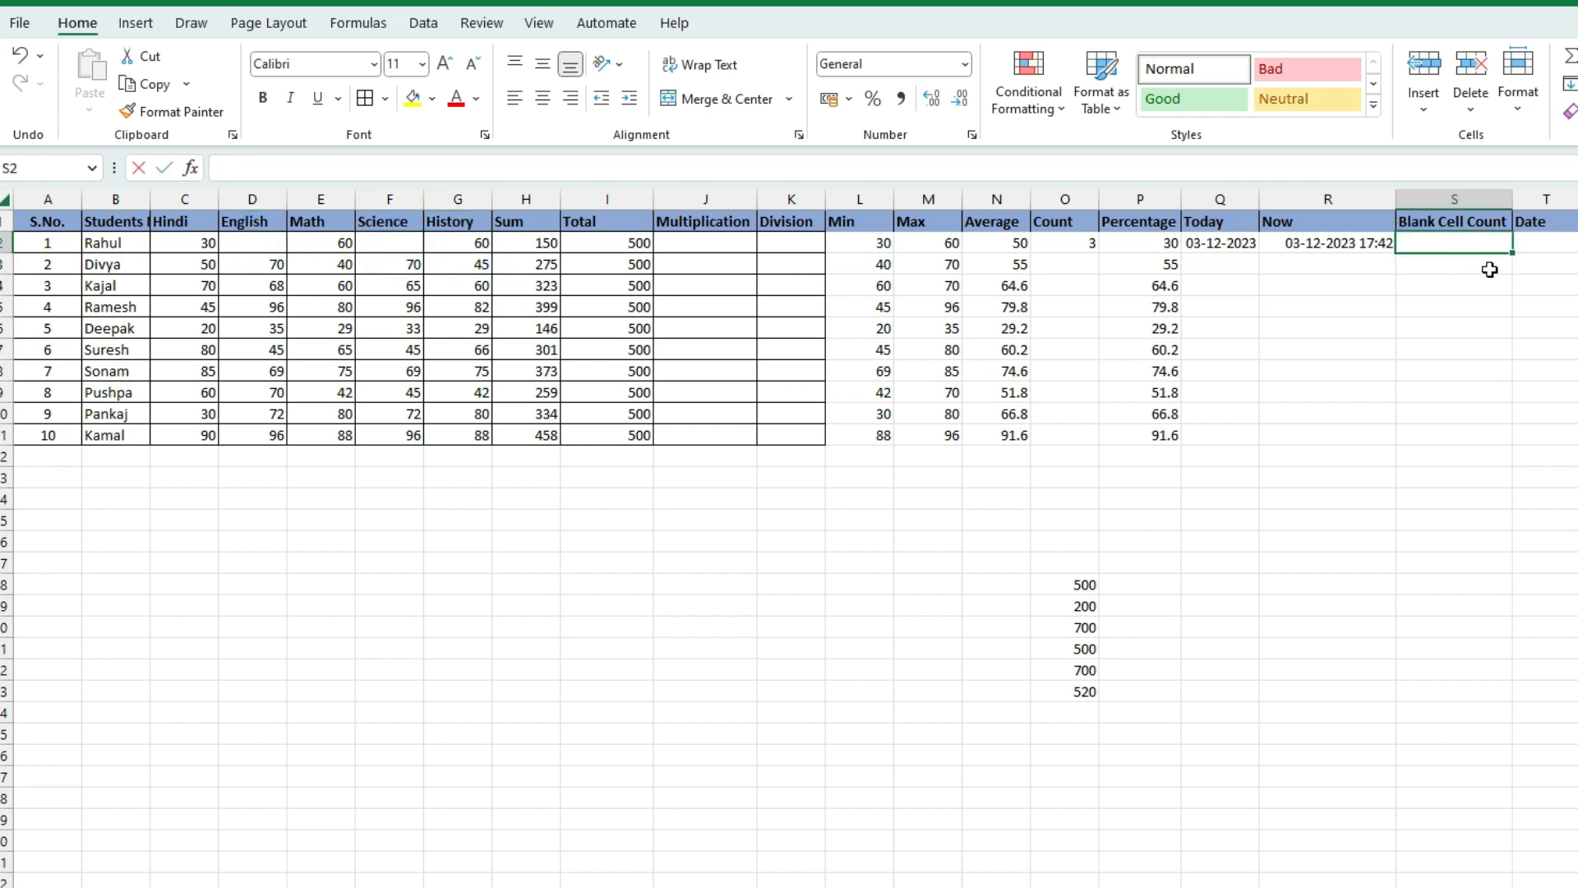
Enter =COUNTBLANK(C2:G2) in S2, returning 2 blank marks
type("=")
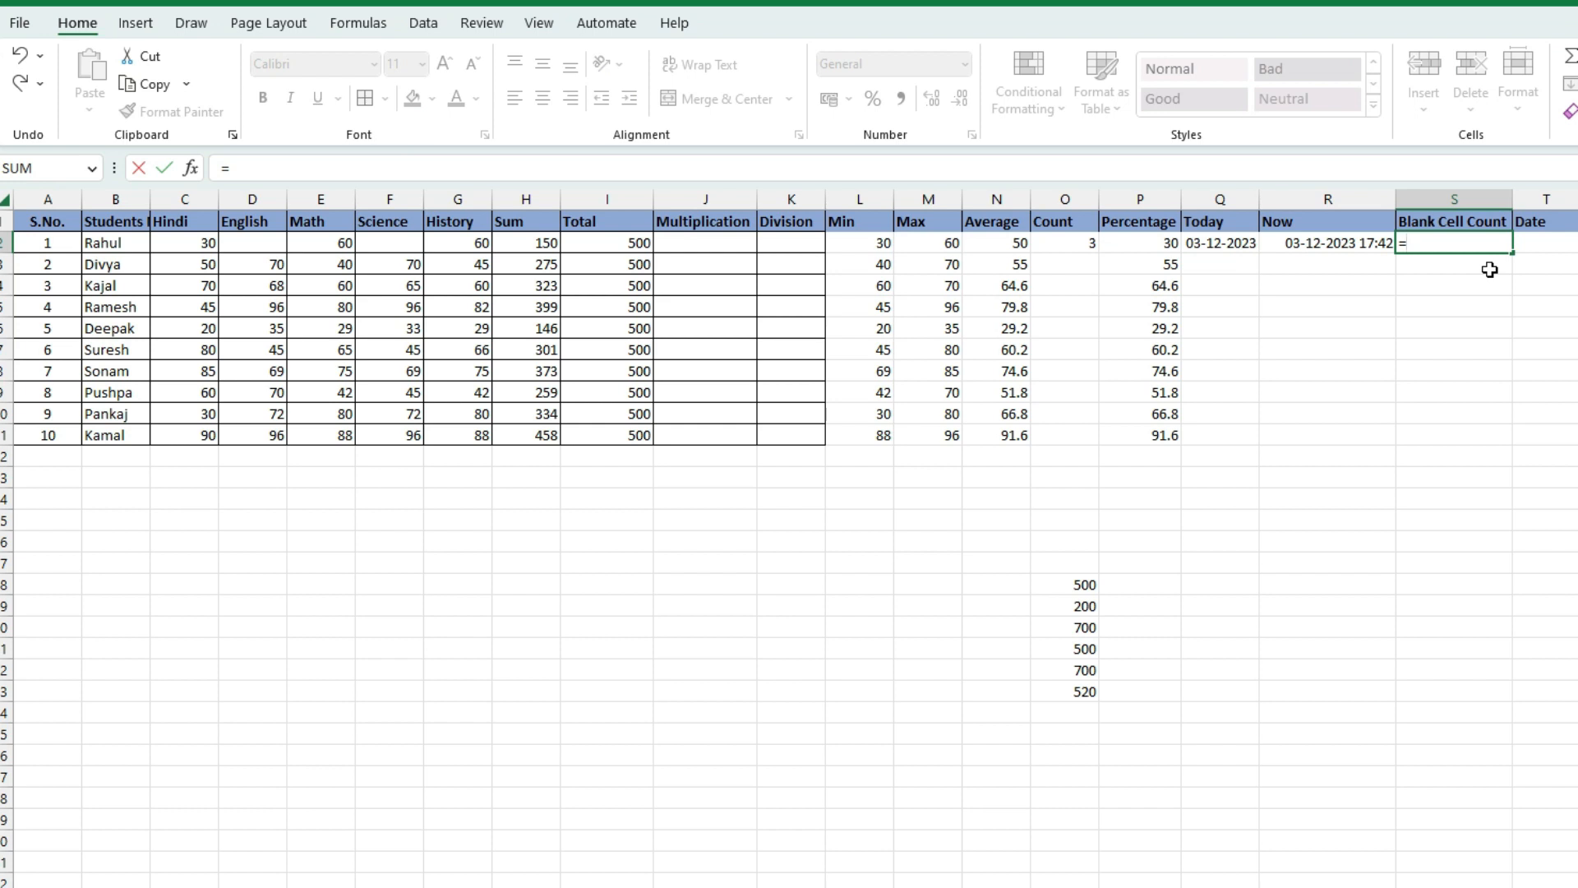
type("countb")
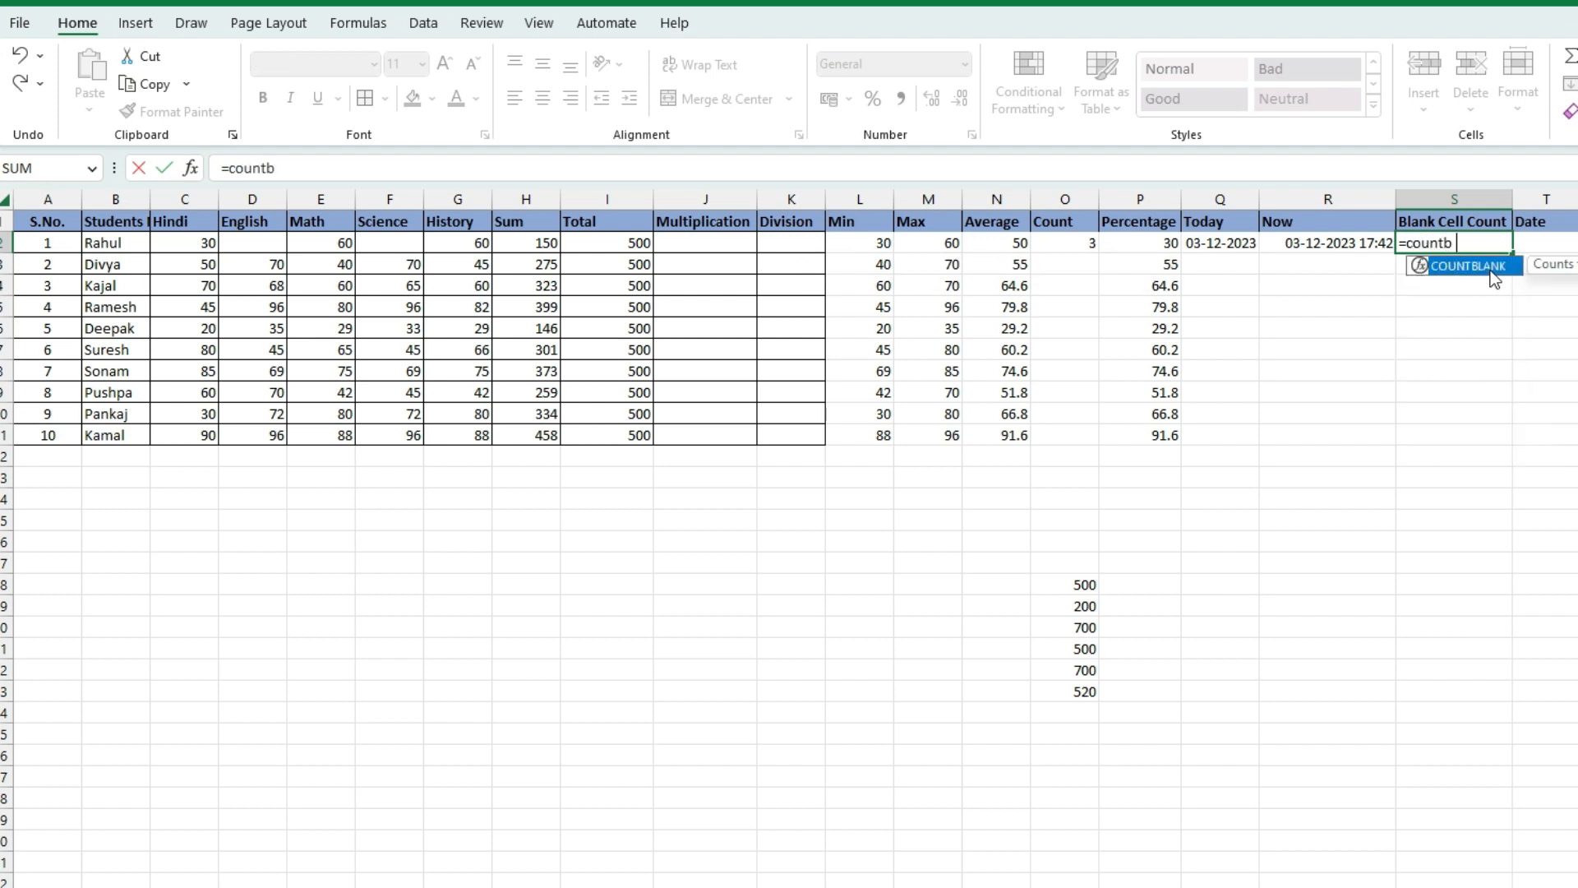
type("lank(")
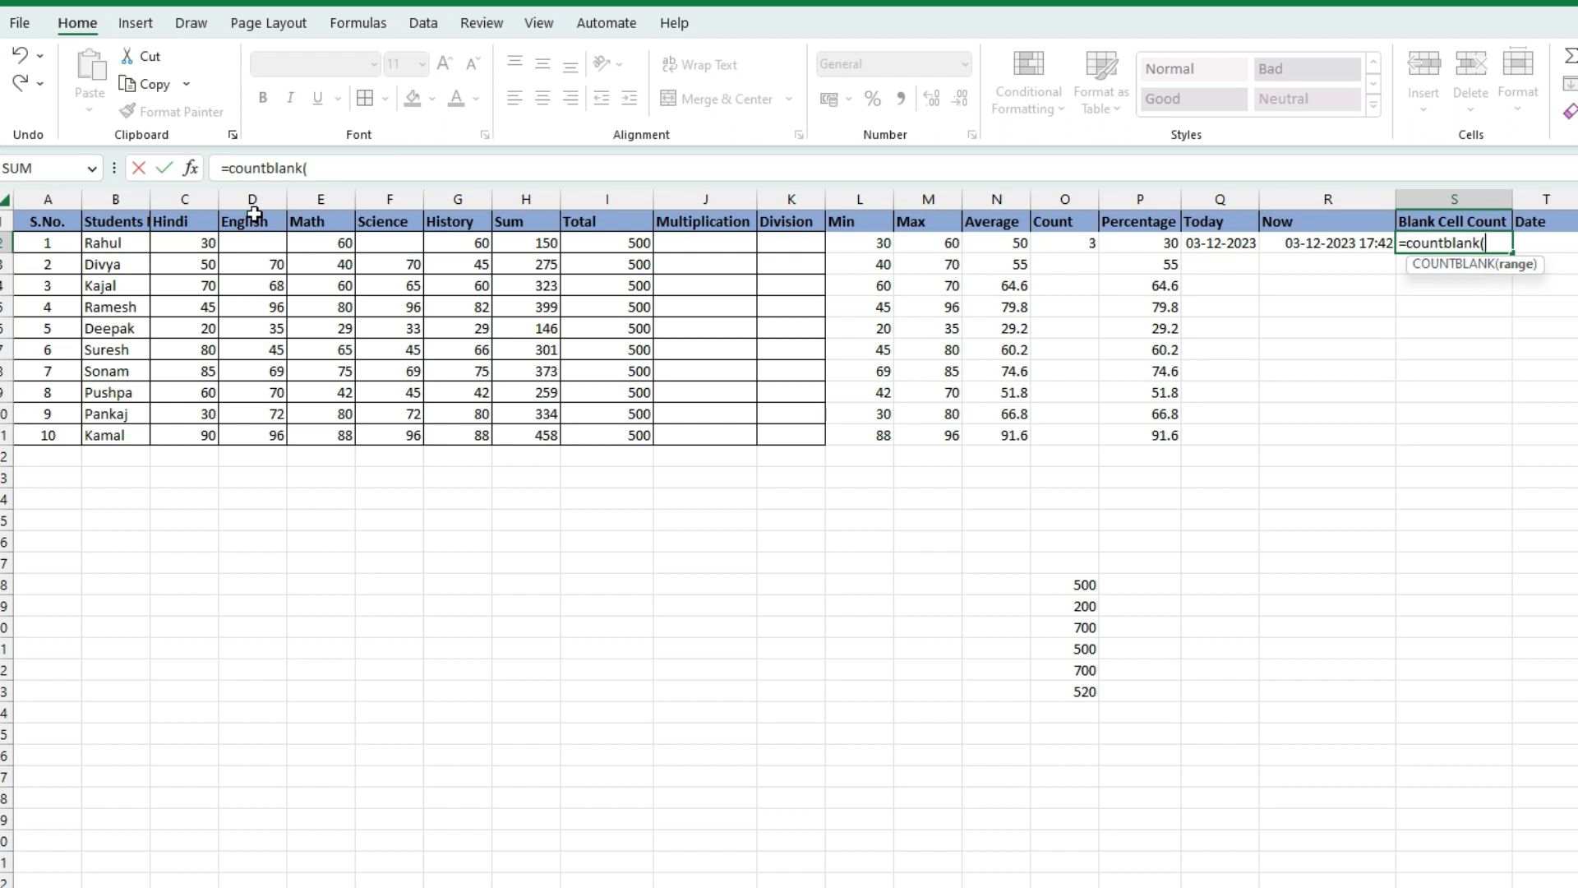
left_click(189, 242)
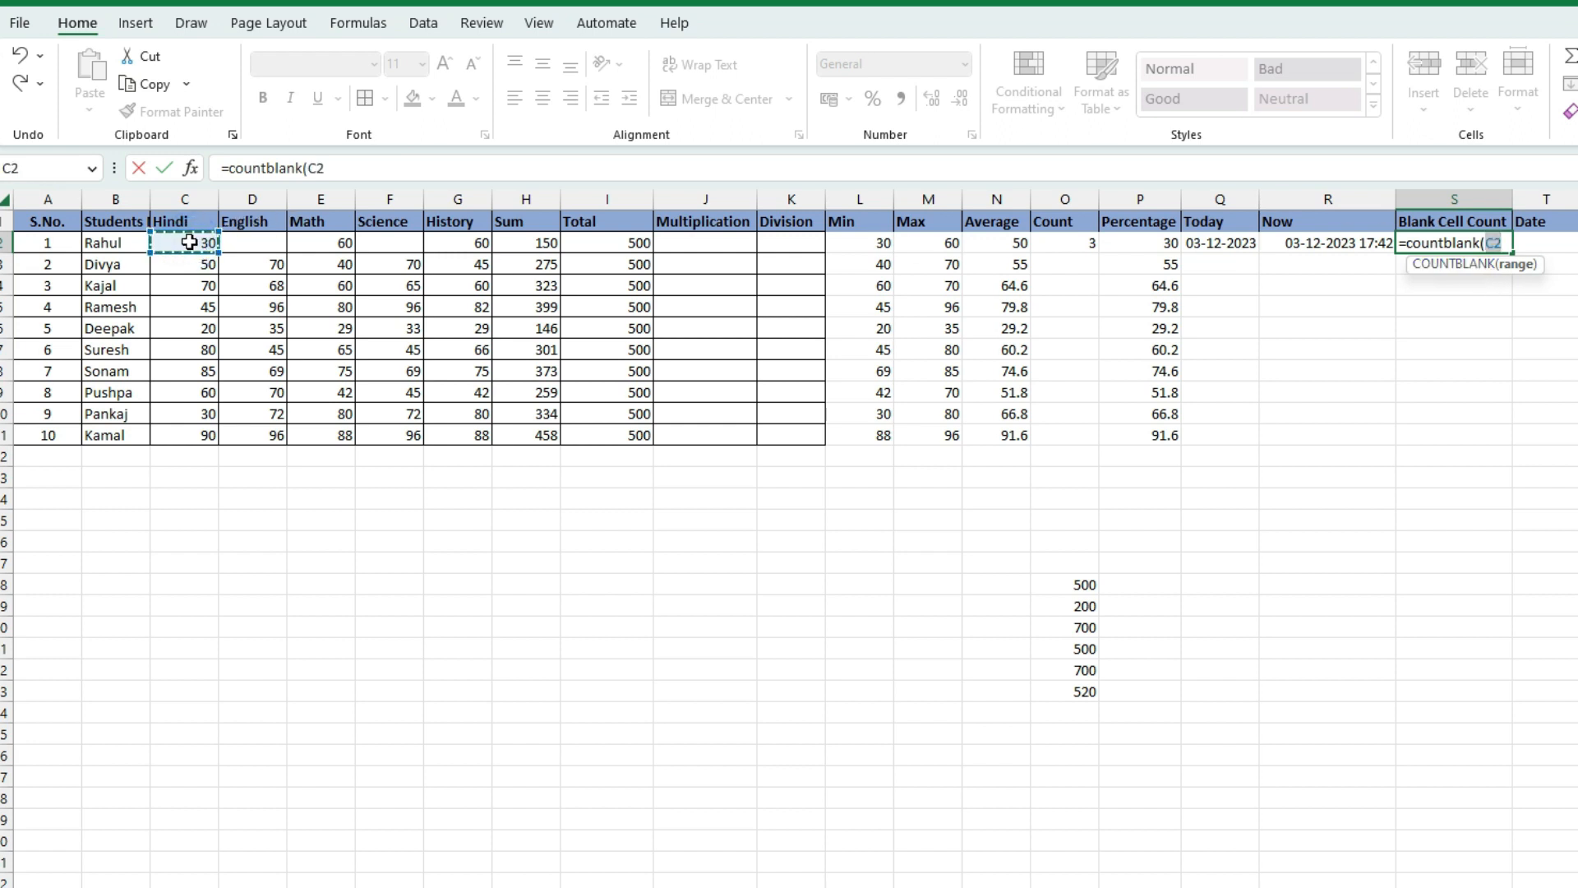
left_click(458, 244, "shift")
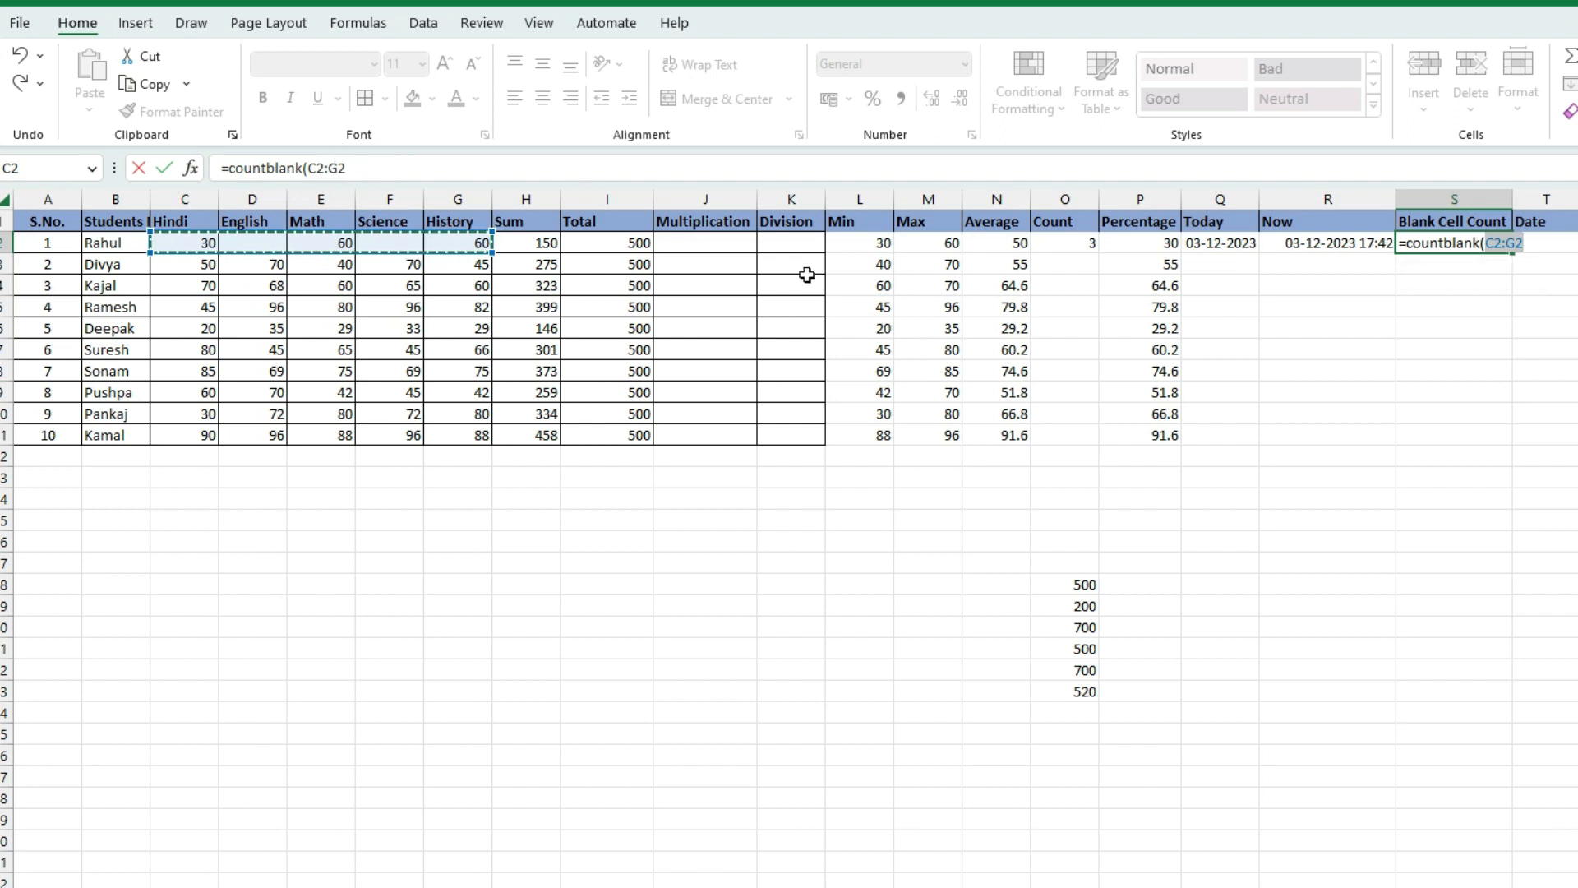
key("Return")
left_click(1435, 244)
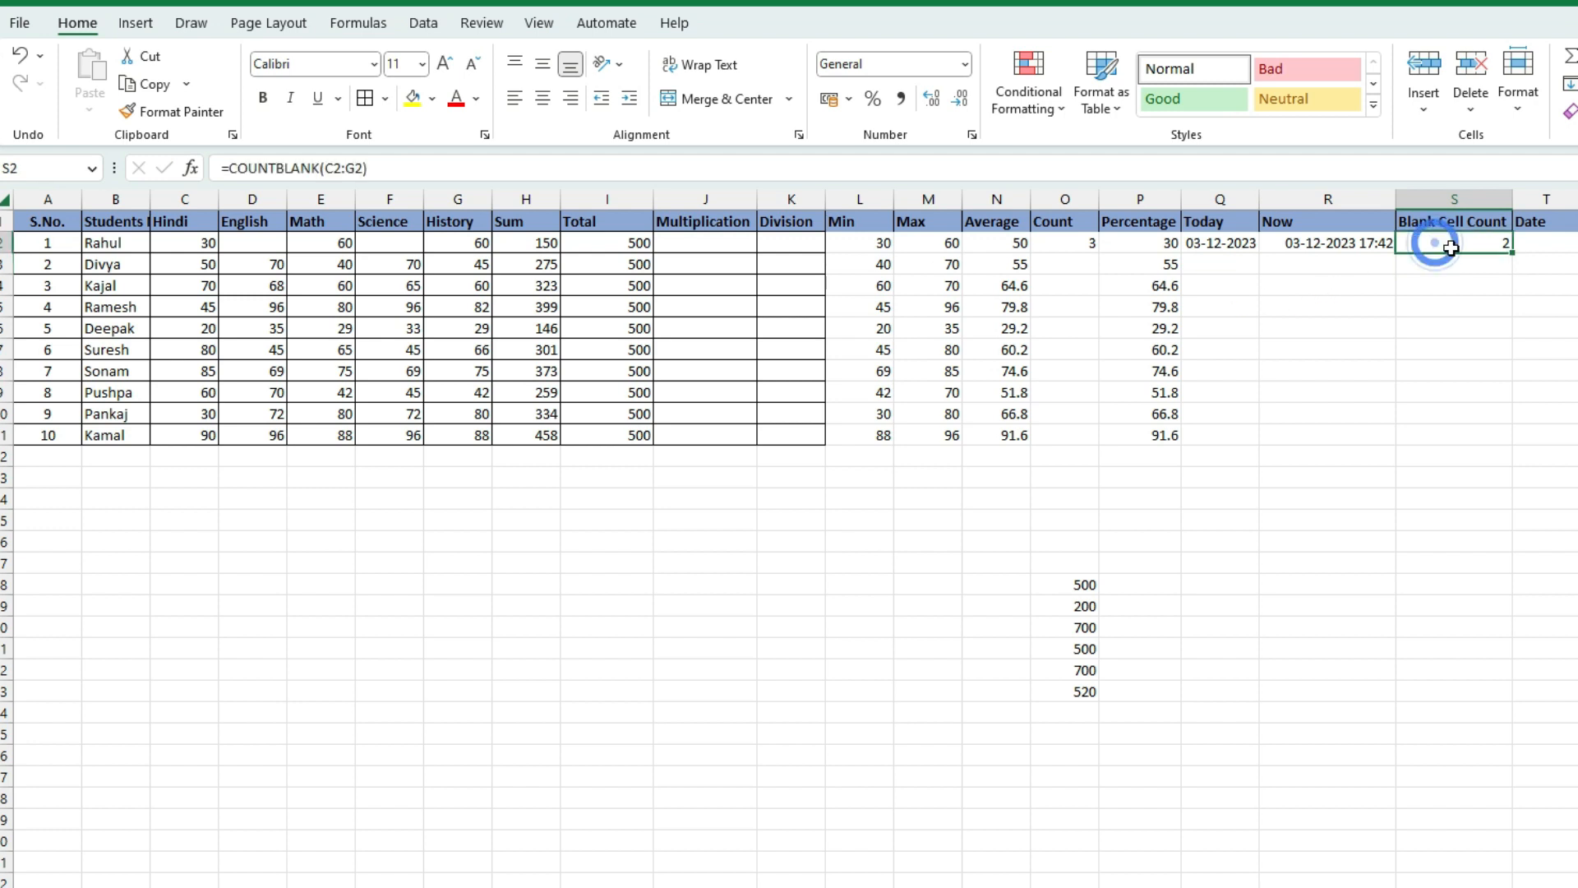
Copy the COUNTBLANK formula from S2 down to S10
left_click(259, 244)
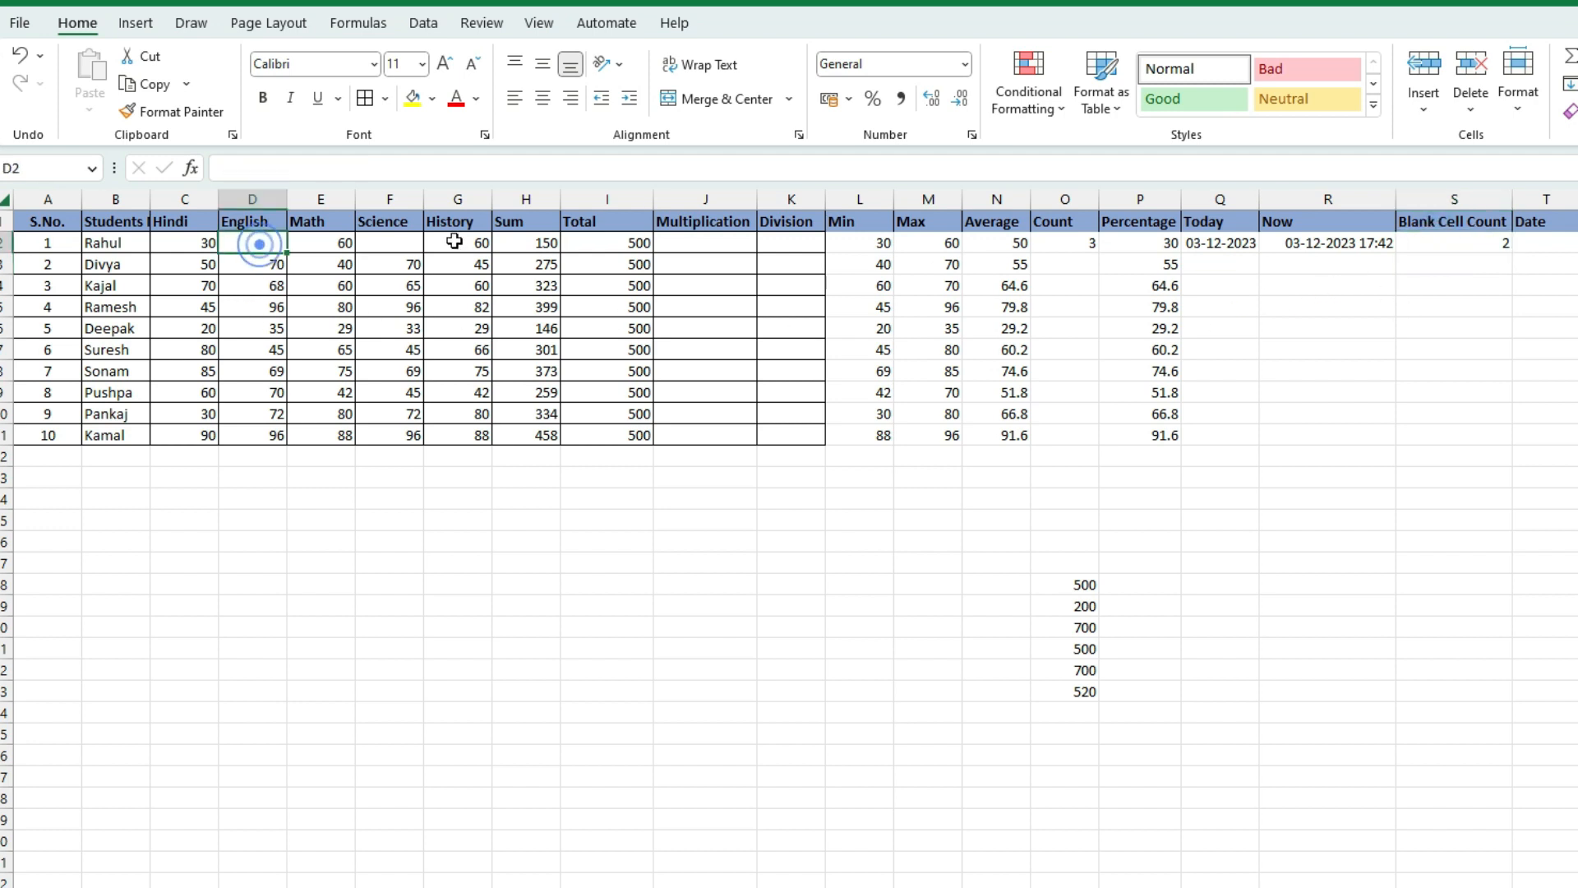
left_click(410, 244)
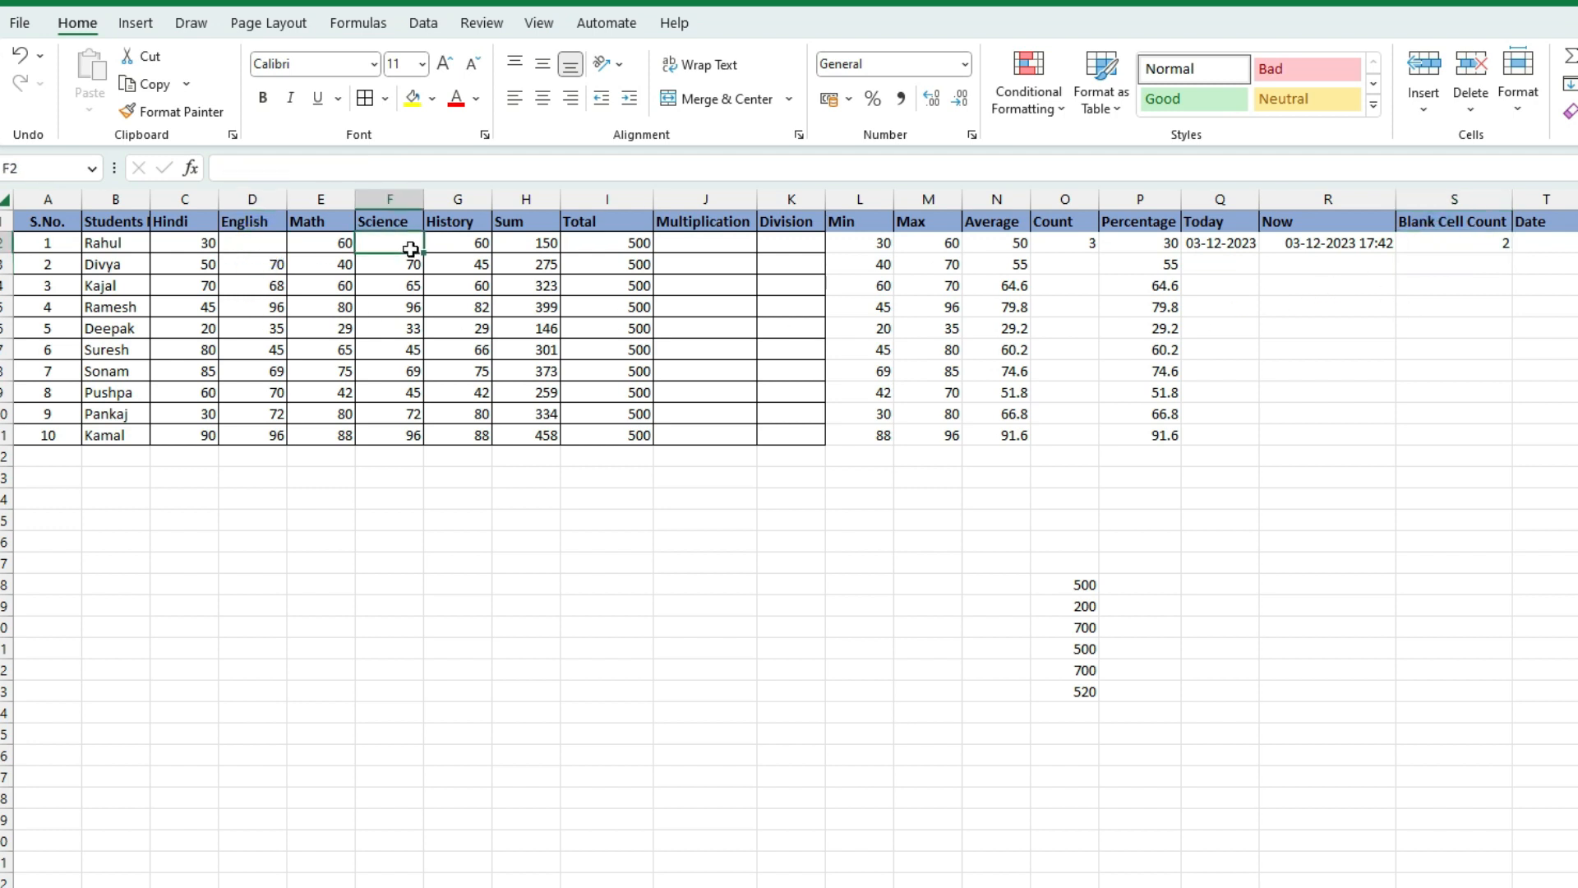
left_click(1430, 241)
left_click_drag(1513, 252, 1492, 433)
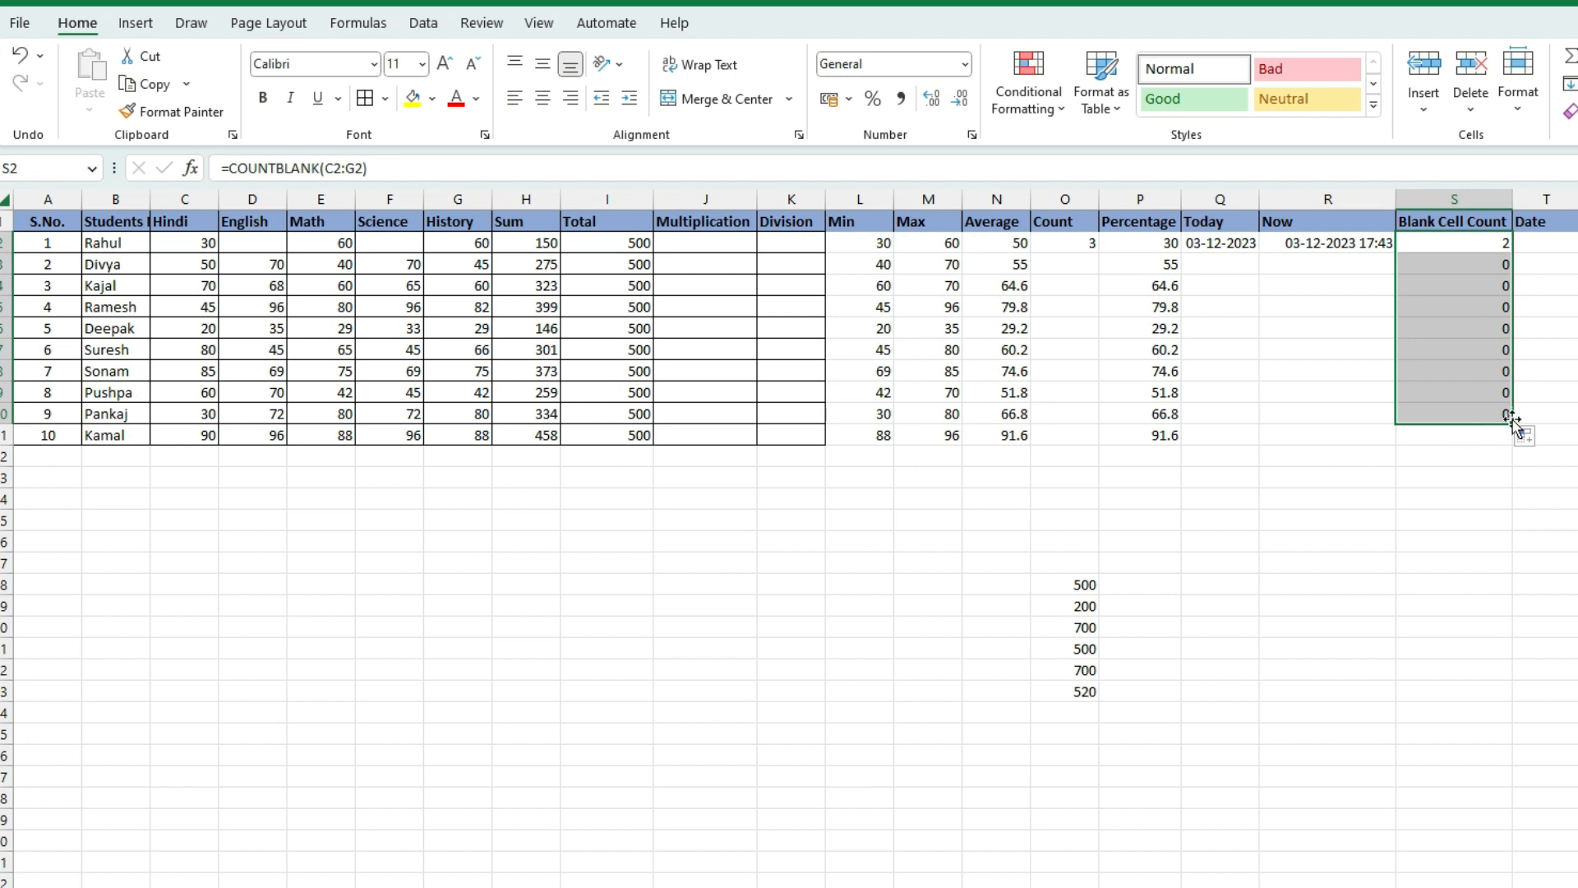
Delete the English marks 96 in D5 and 69 in D8, giving one blank each
left_click(257, 307)
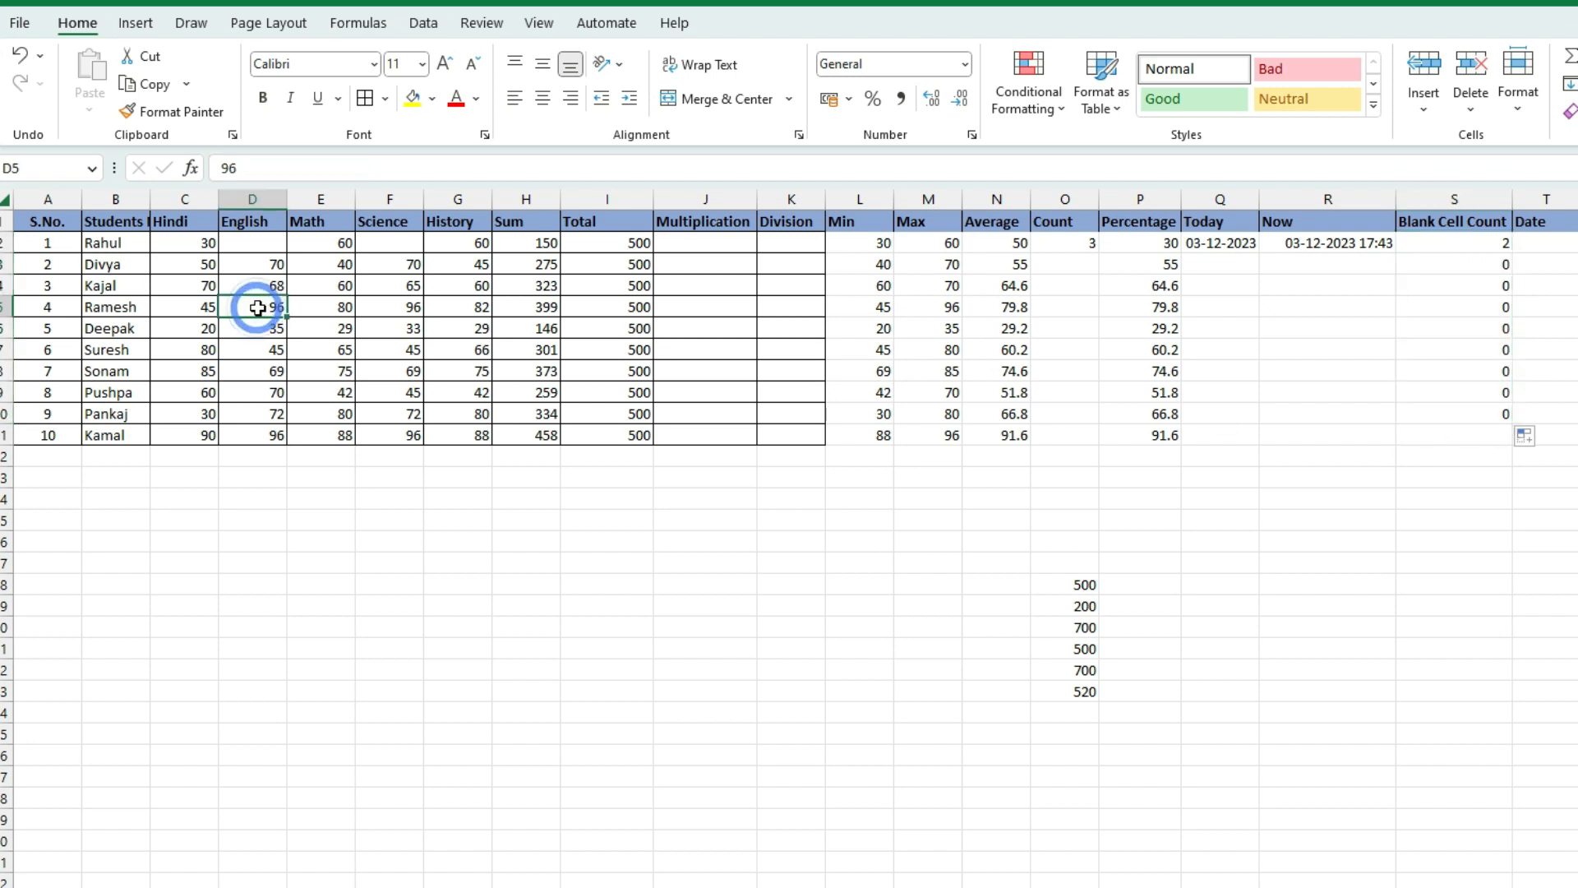
key("Delete")
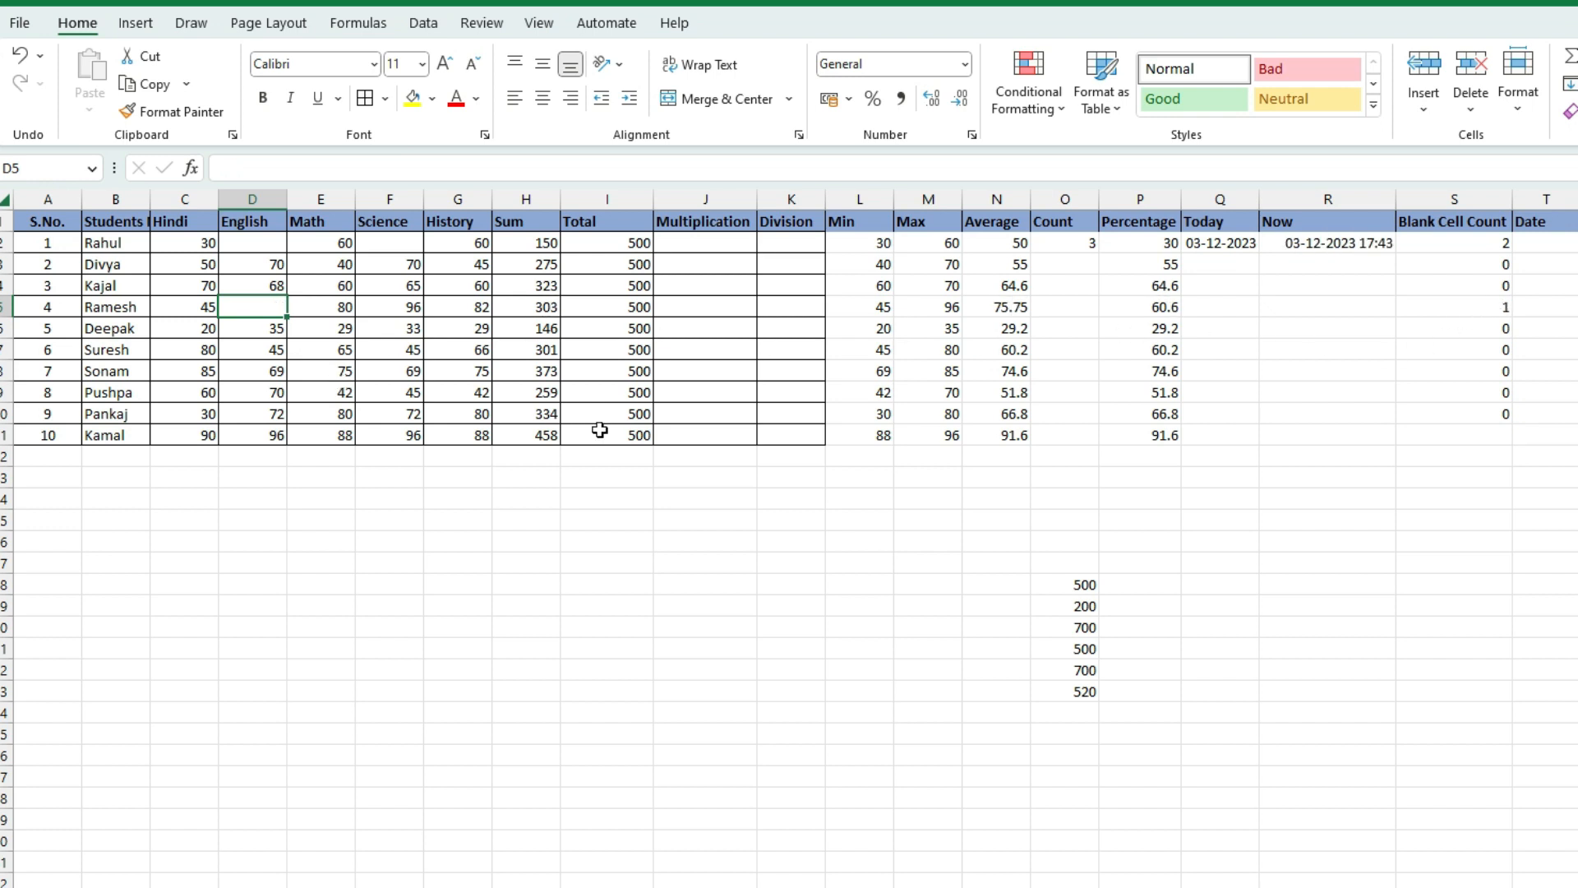
left_click(276, 375)
key("Delete")
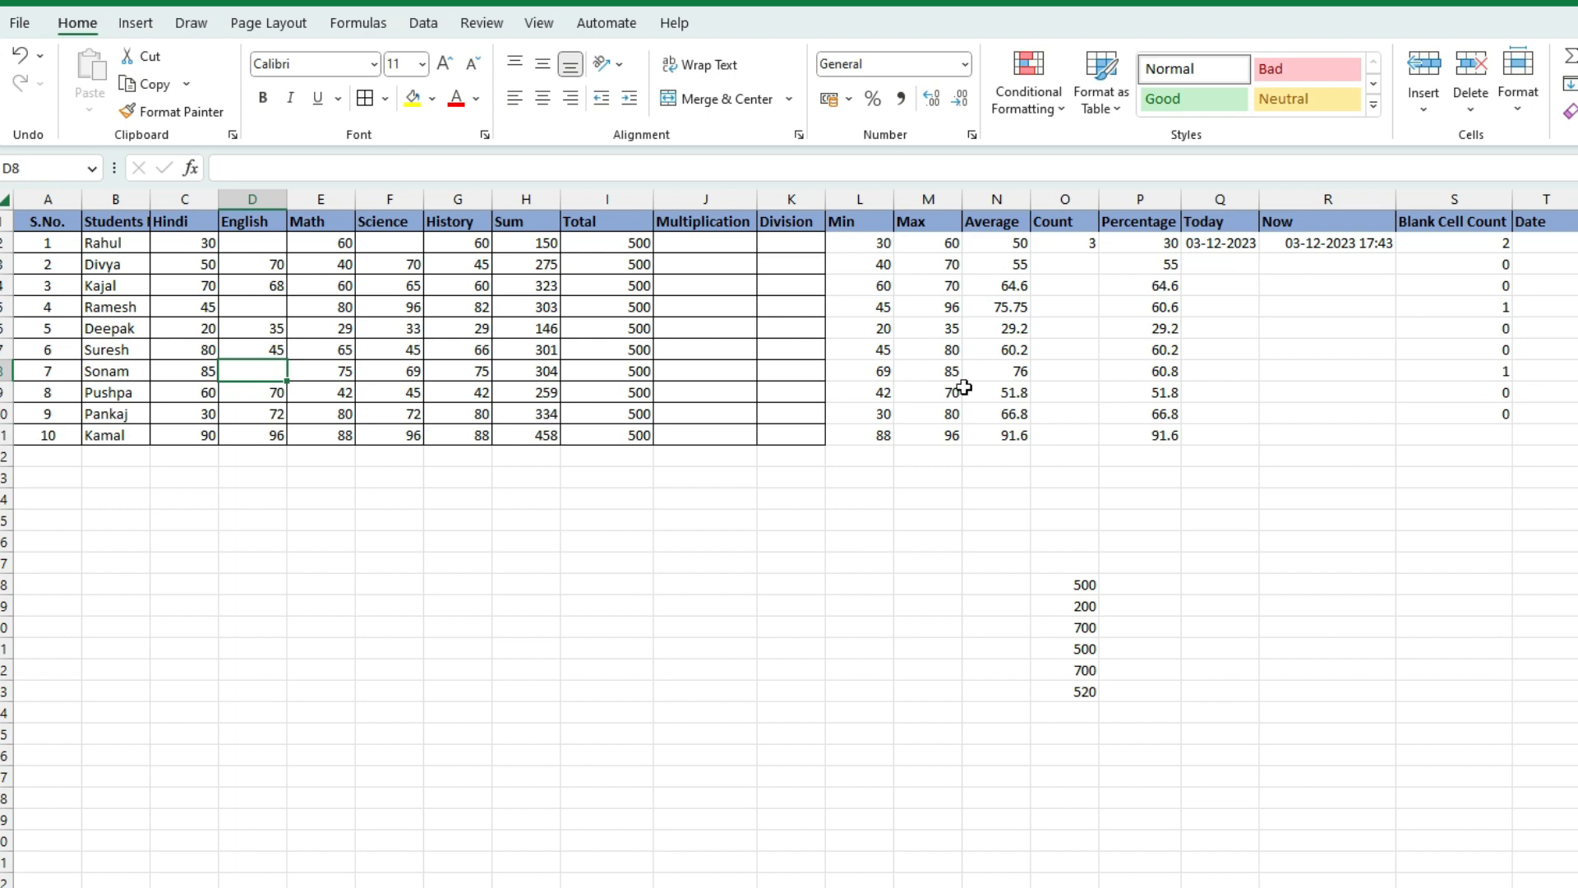
left_click(591, 430)
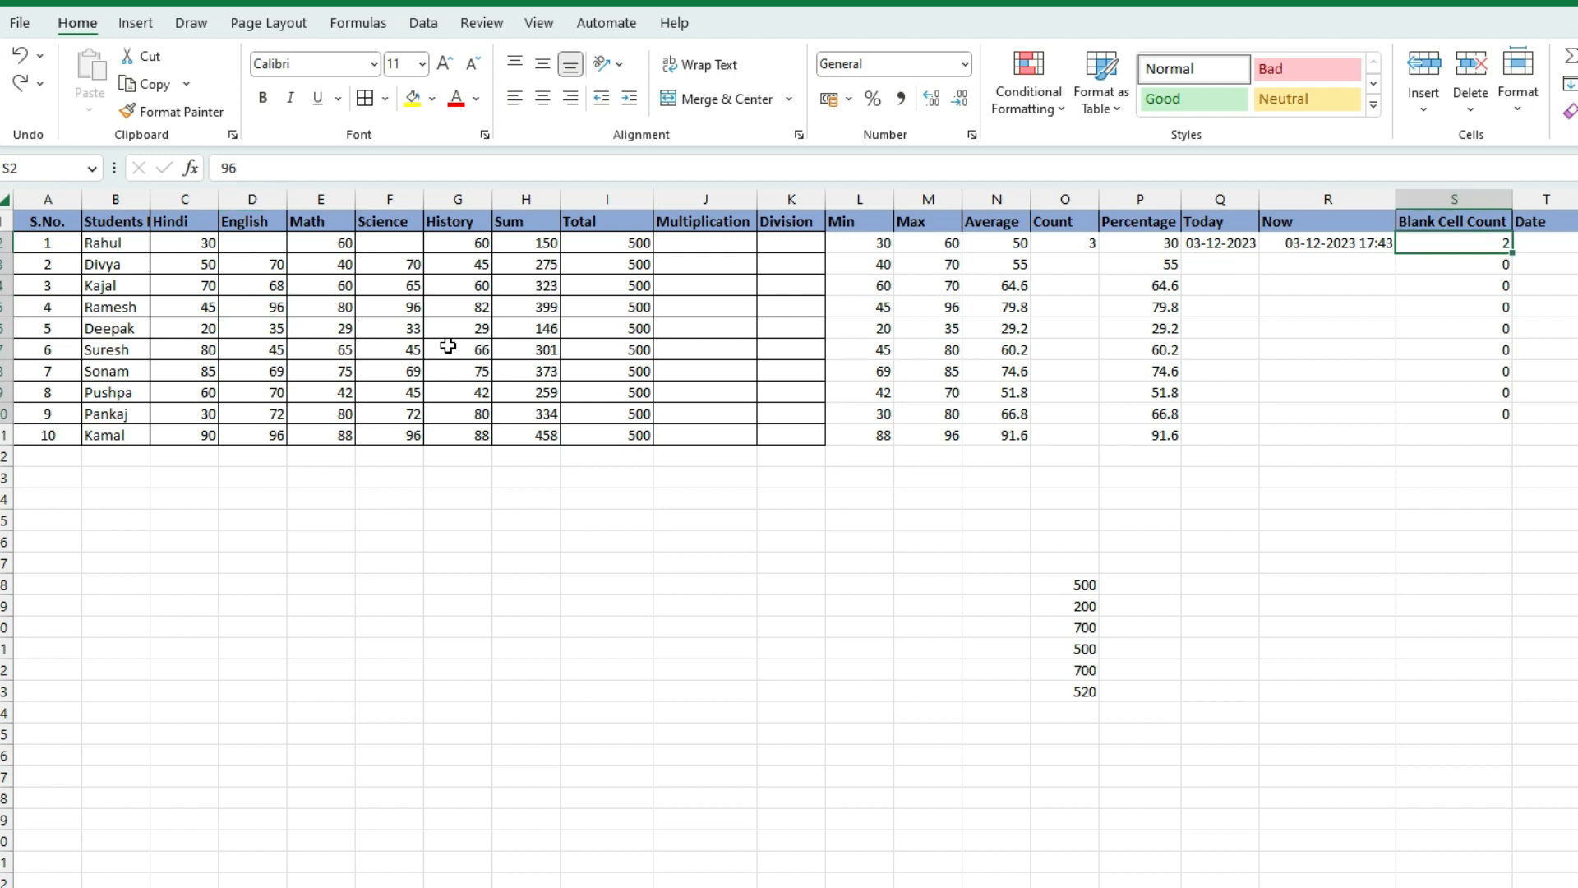
Undo the mark deletions and blank counts, then redo to restore the Now timestamp
key("ctrl+z")
key("ctrl+z")
key("ctrl+z")
key("ctrl+z")
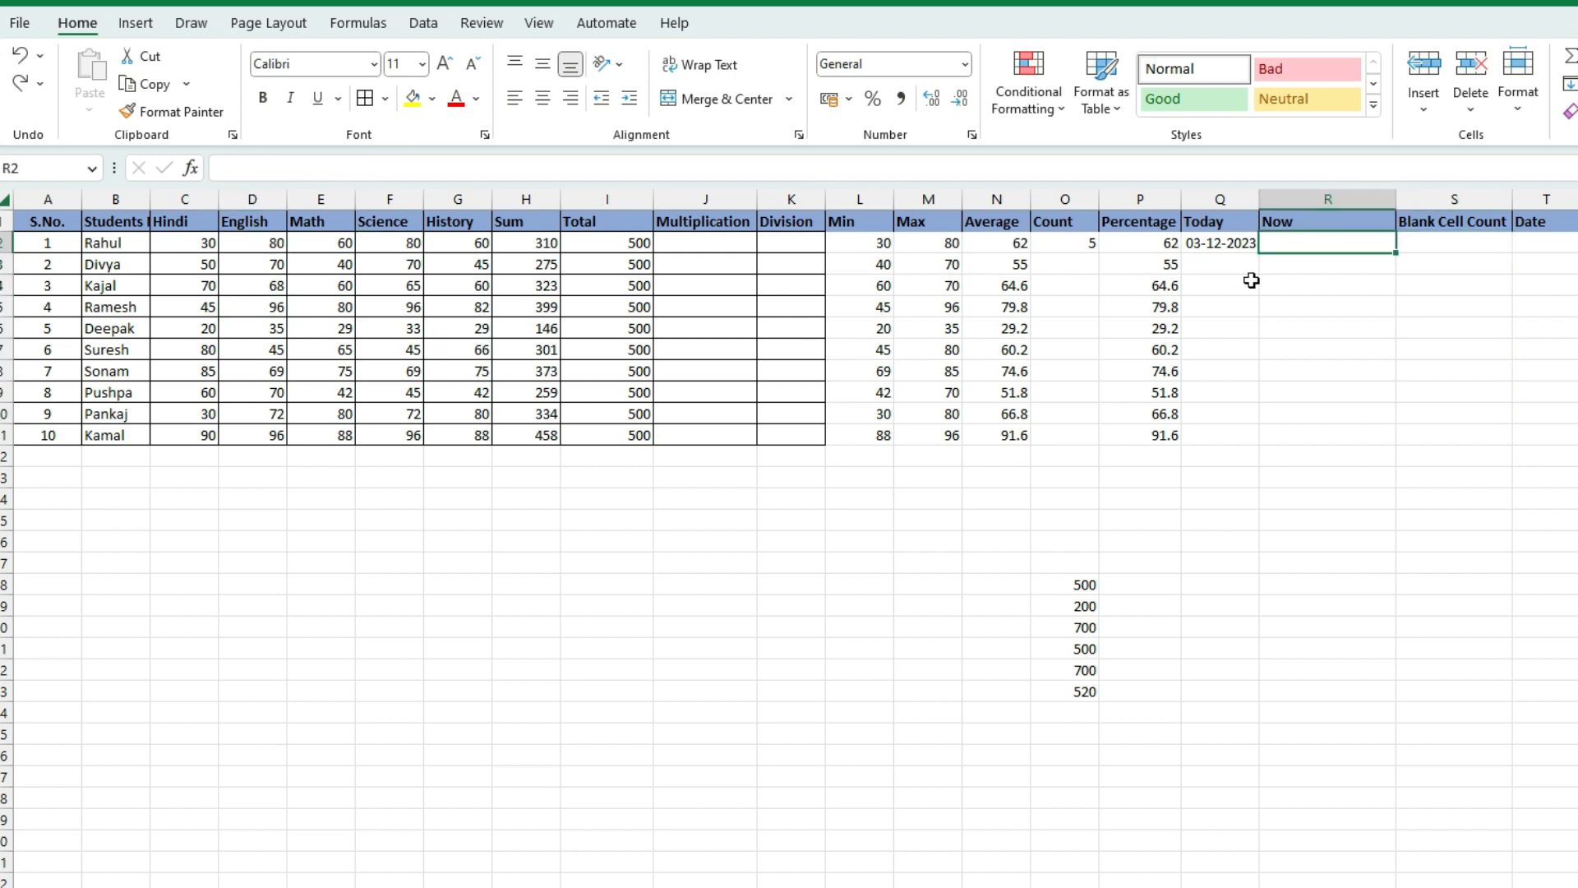
key("ctrl+y")
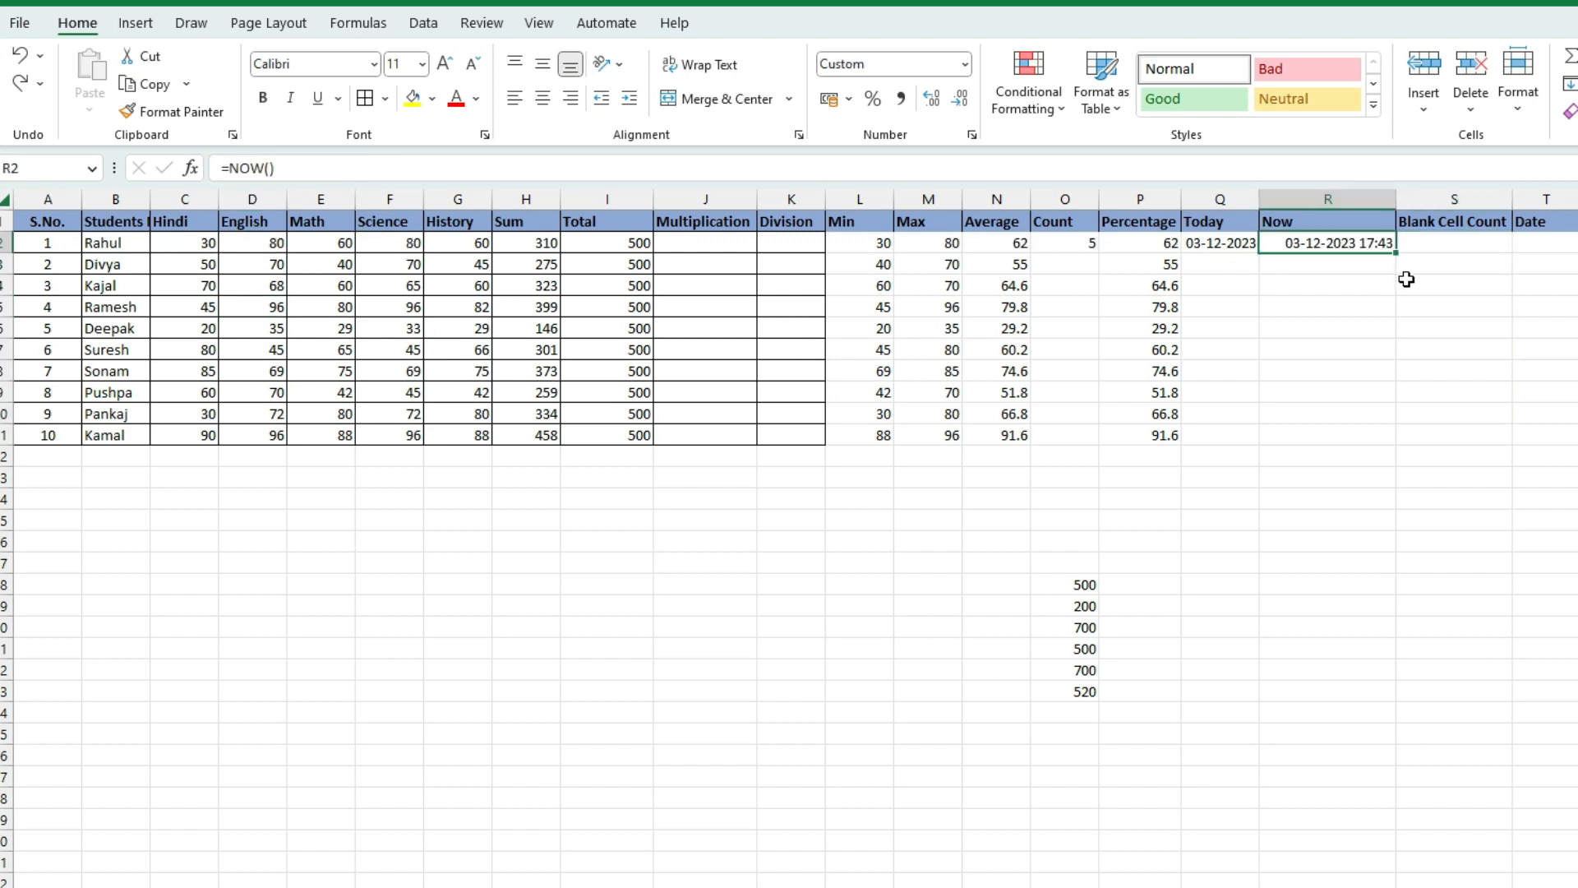
left_click(1456, 243)
left_click(1534, 245)
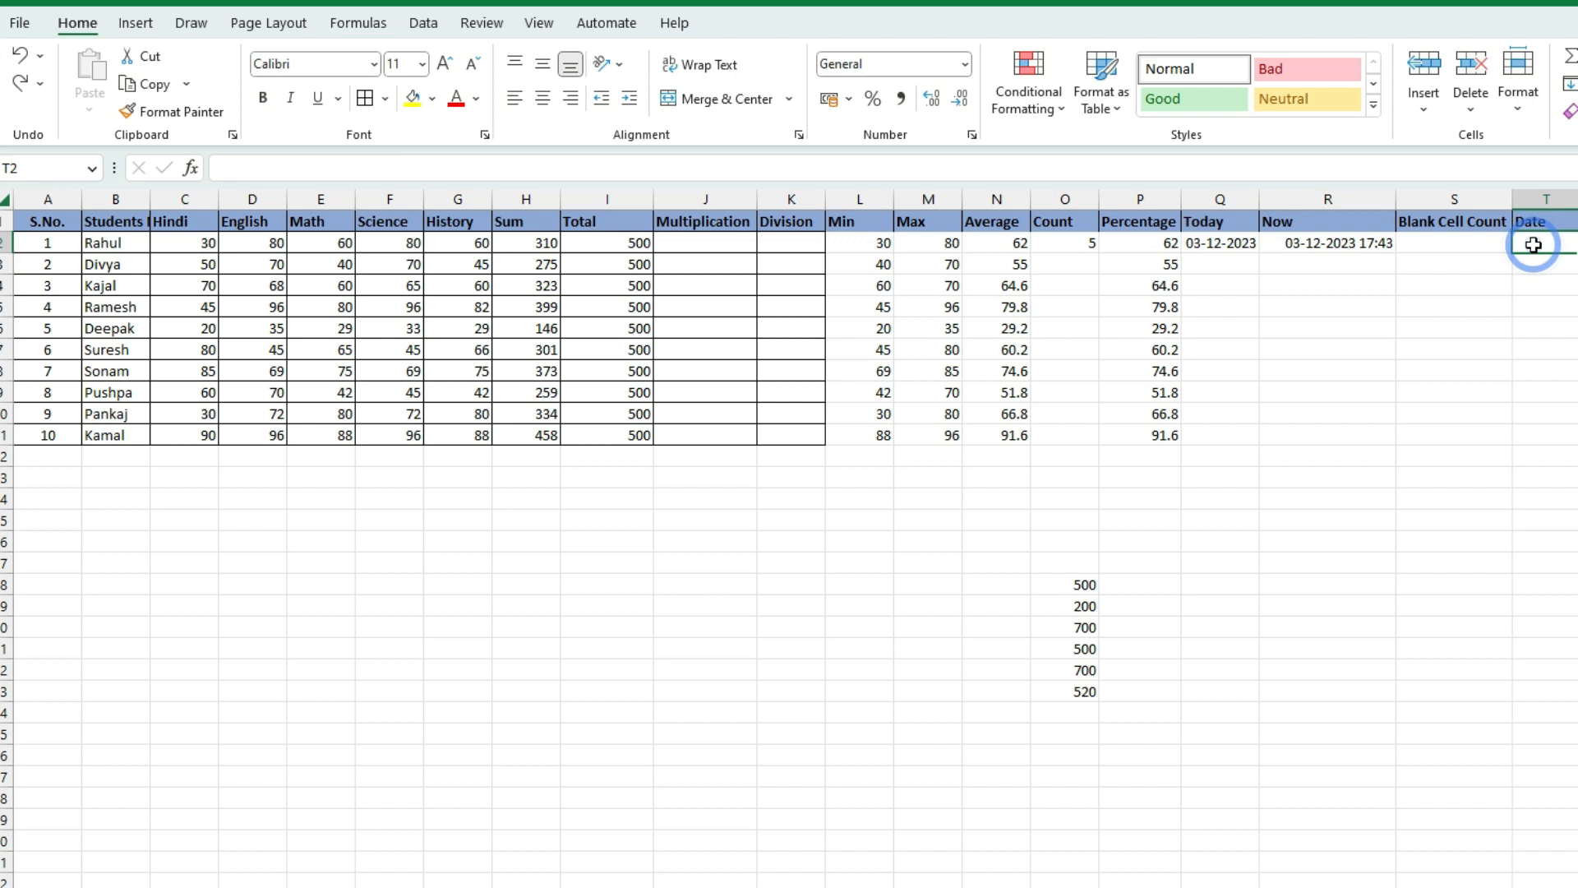
left_click(1577, 241)
left_click(1311, 251)
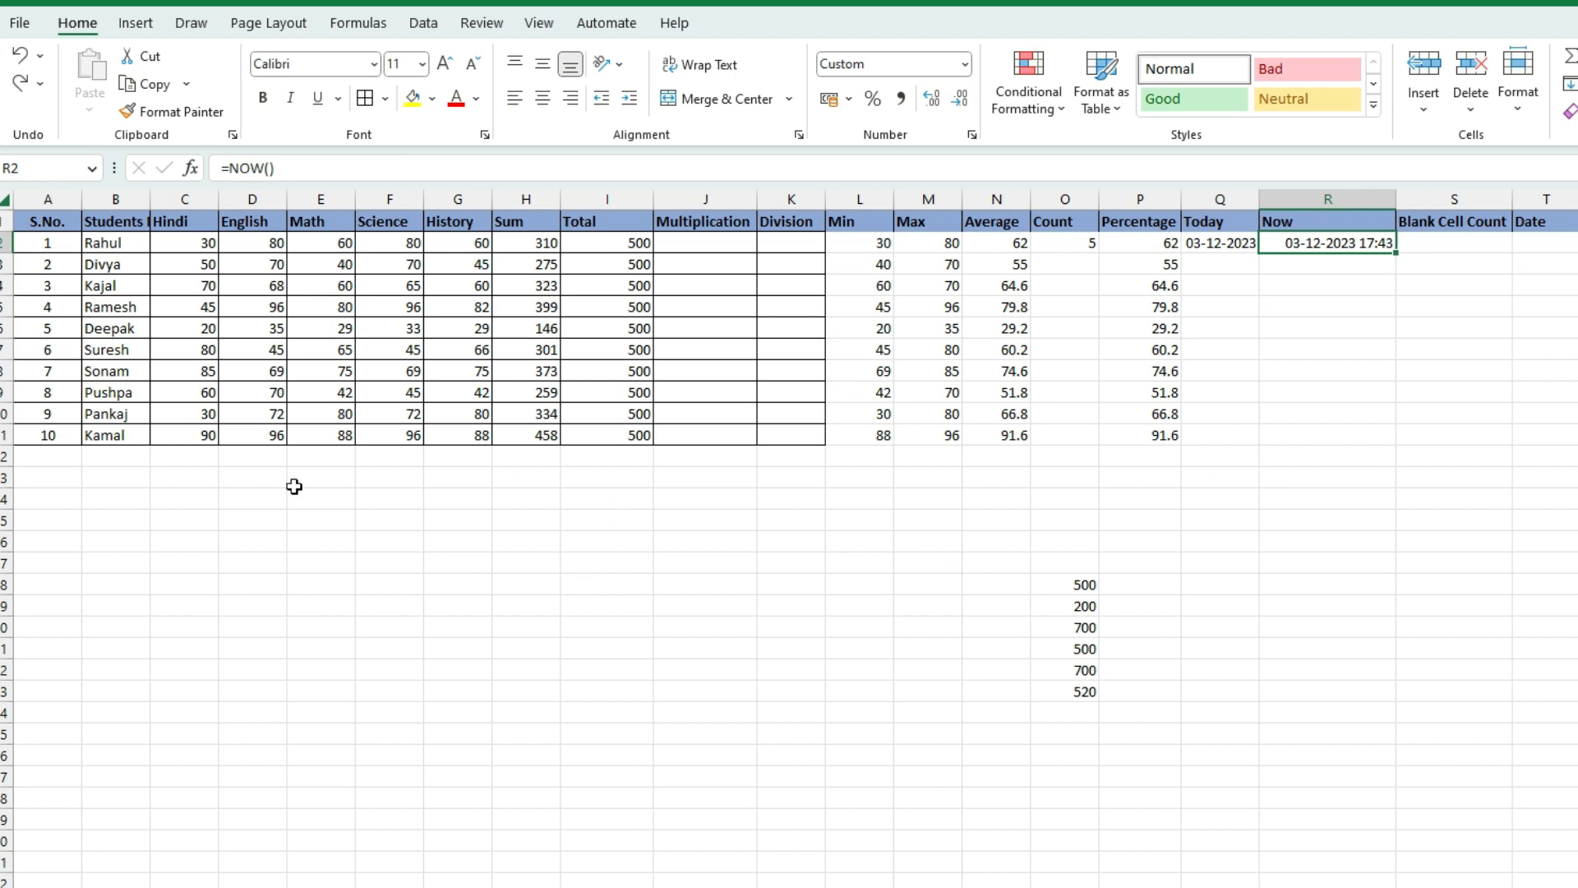
left_click(174, 459)
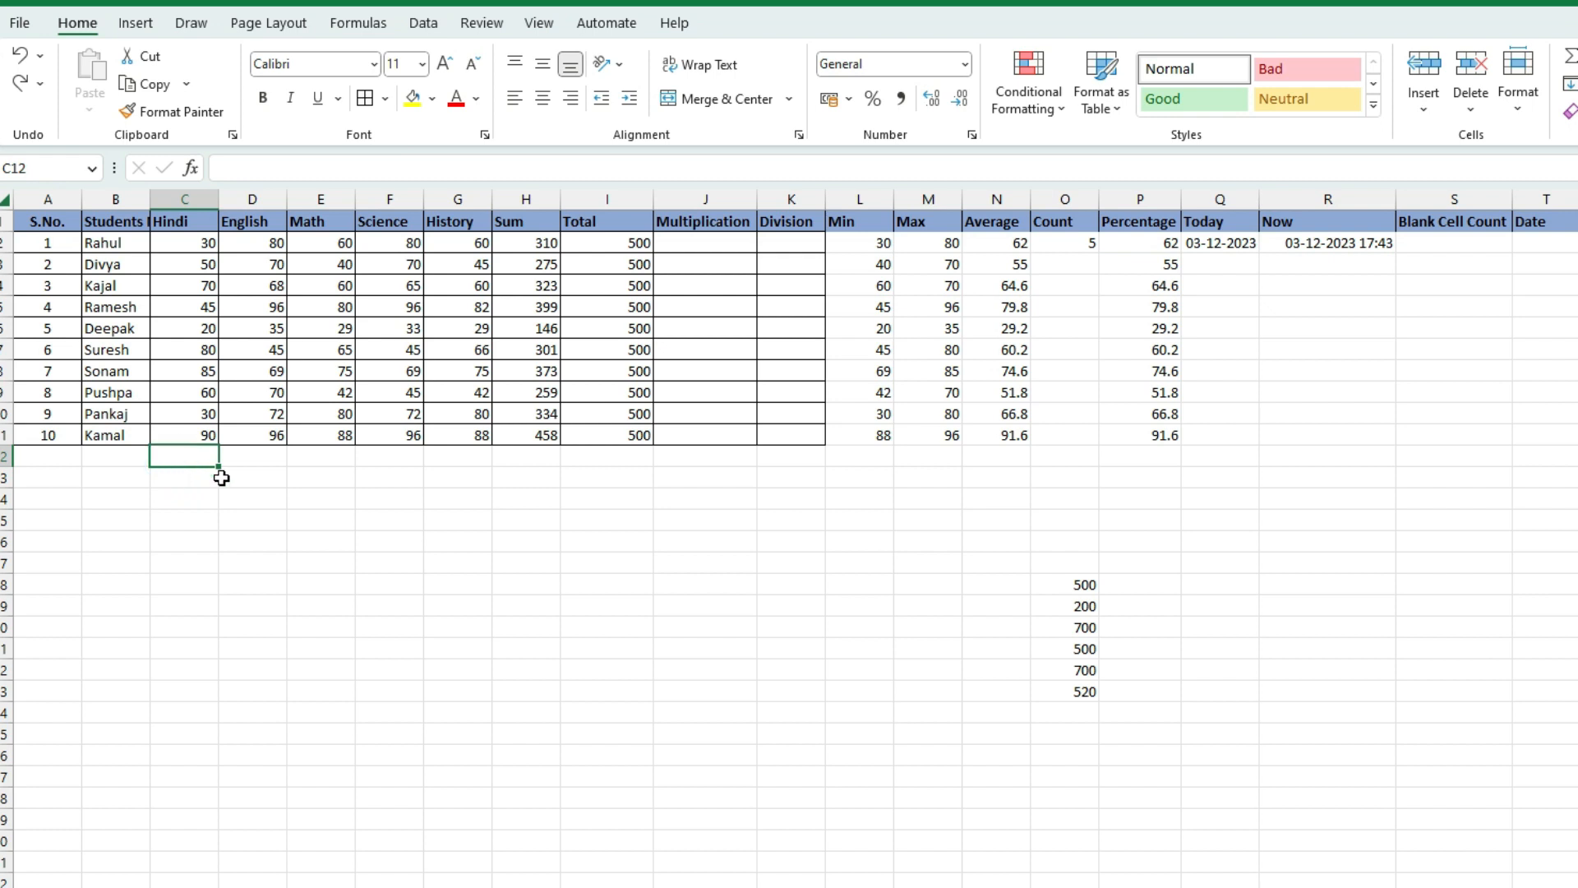
left_click(188, 353)
left_click(162, 320)
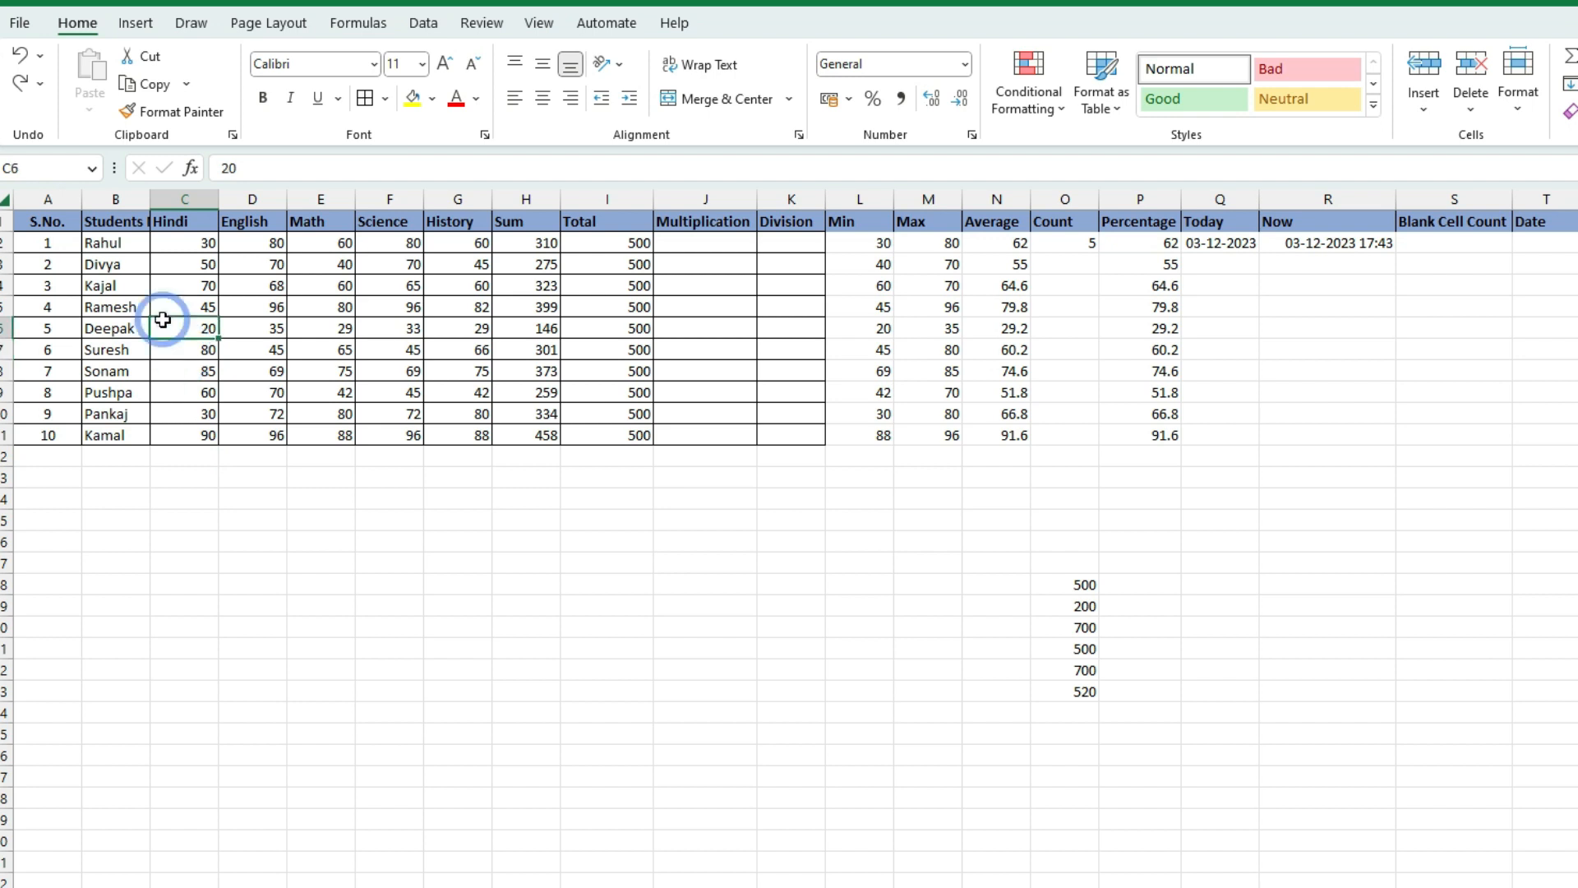
left_click(179, 385)
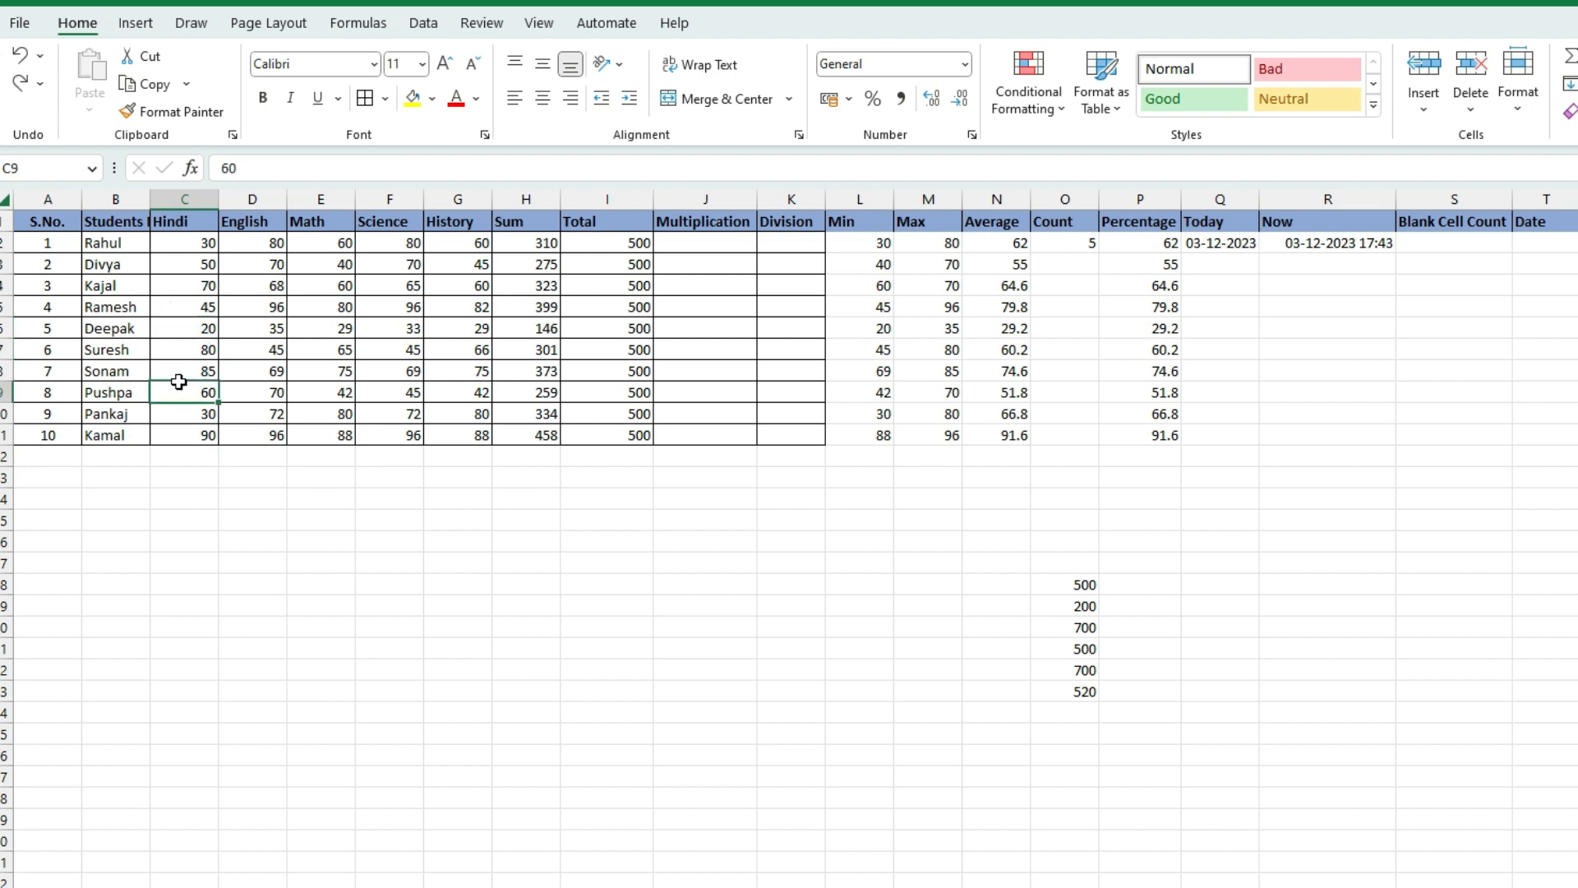
left_click(185, 330)
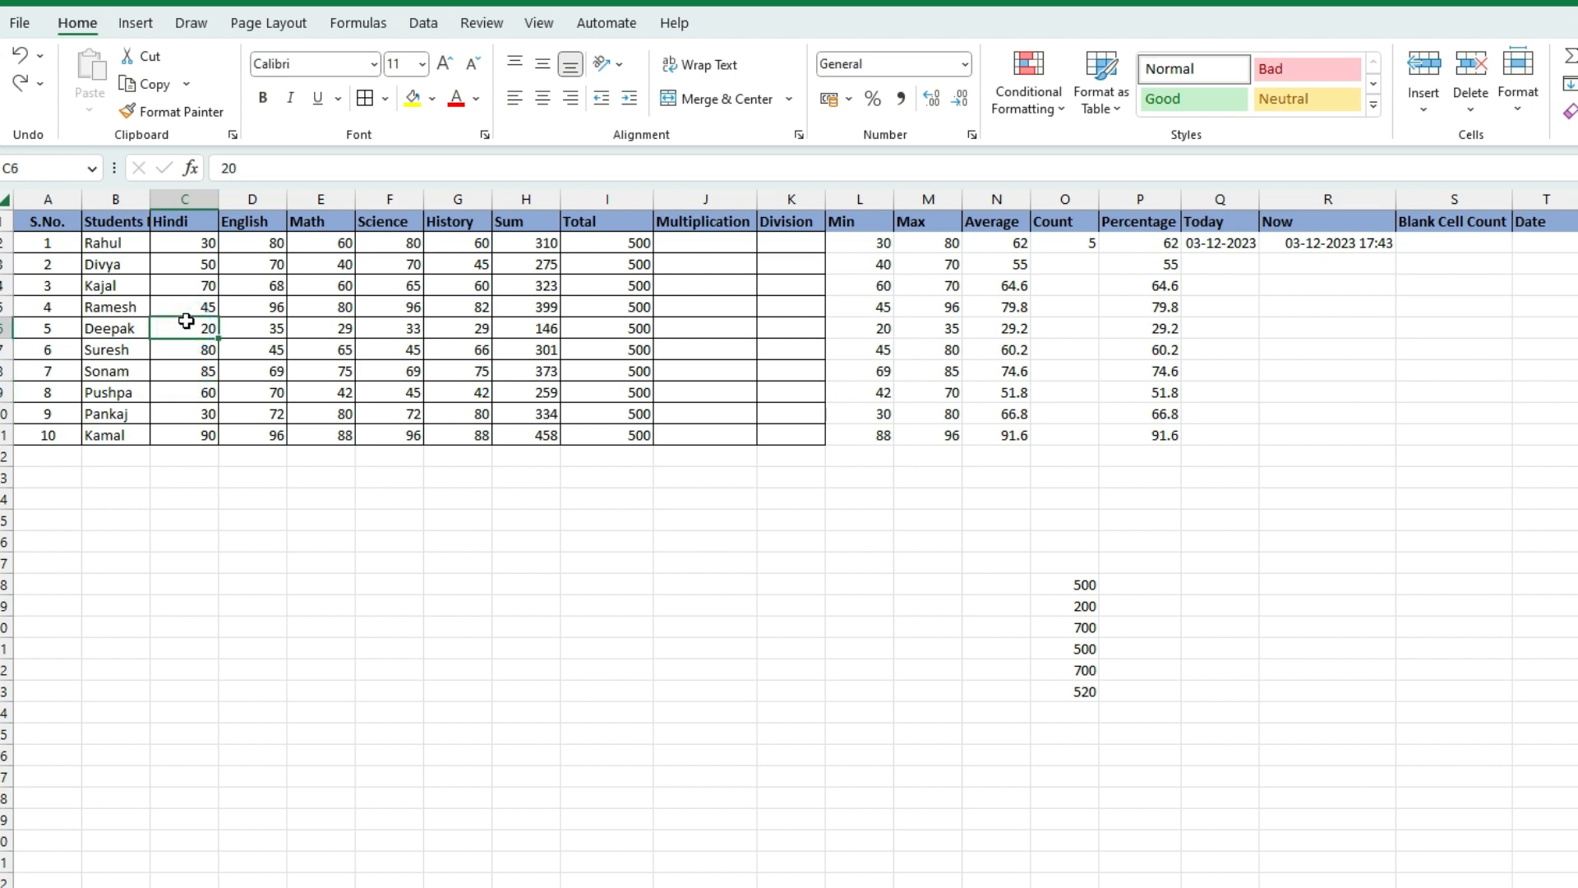
left_click(200, 459)
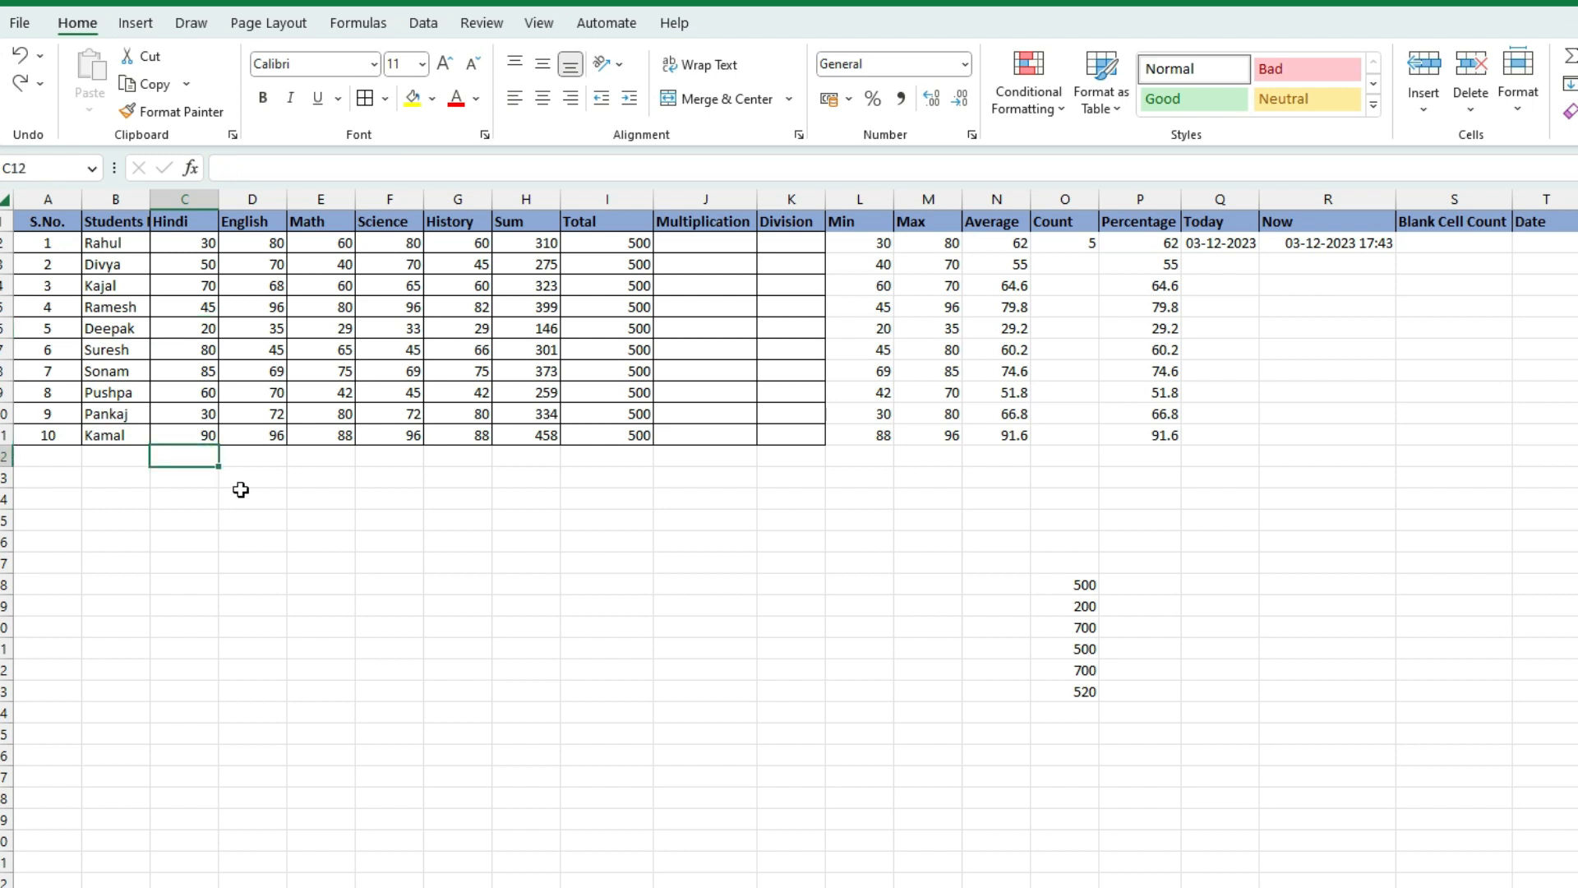
left_click(196, 249)
left_click_drag(196, 248, 202, 441)
left_click(194, 459)
Enter =COUNTIF(C2:C11,">=50") in C12, giving 6 Hindi marks of 50 or more
type("=countif")
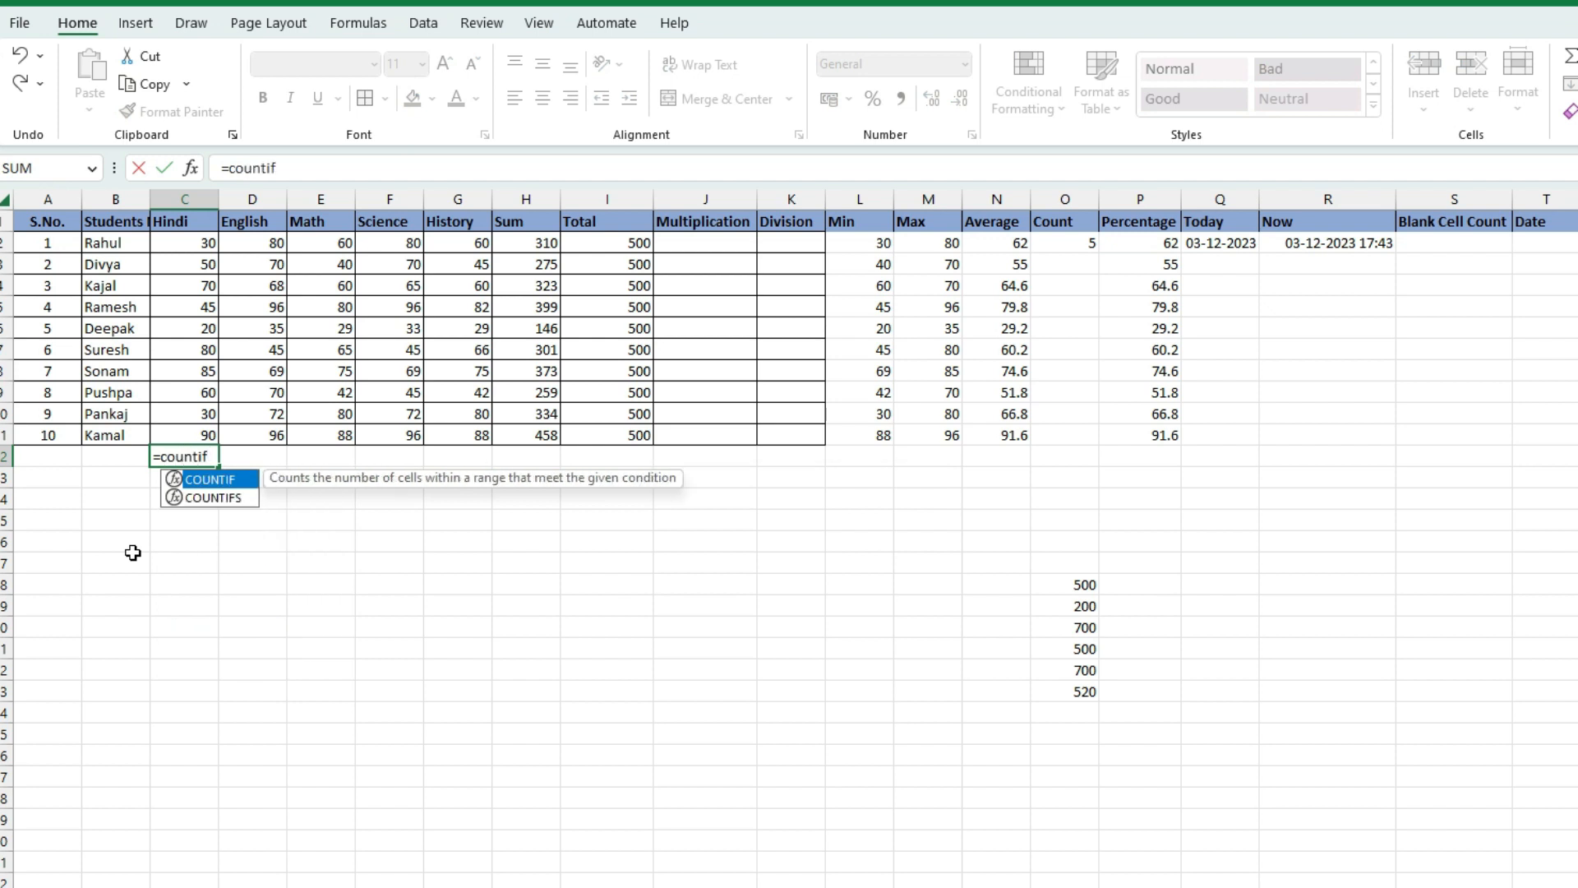
type("(")
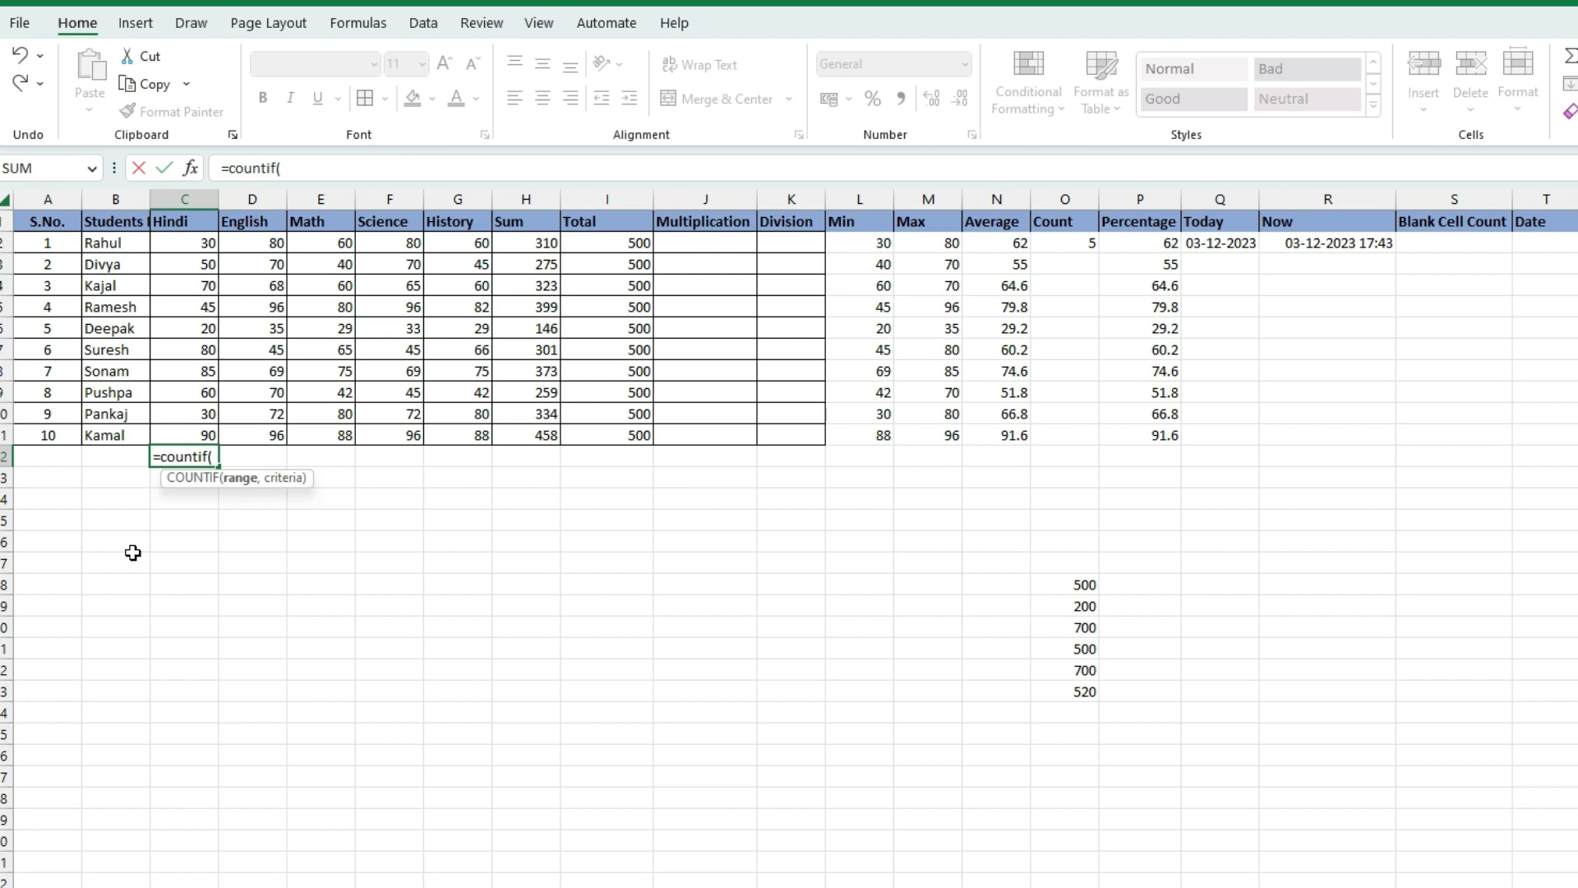
left_click(175, 241)
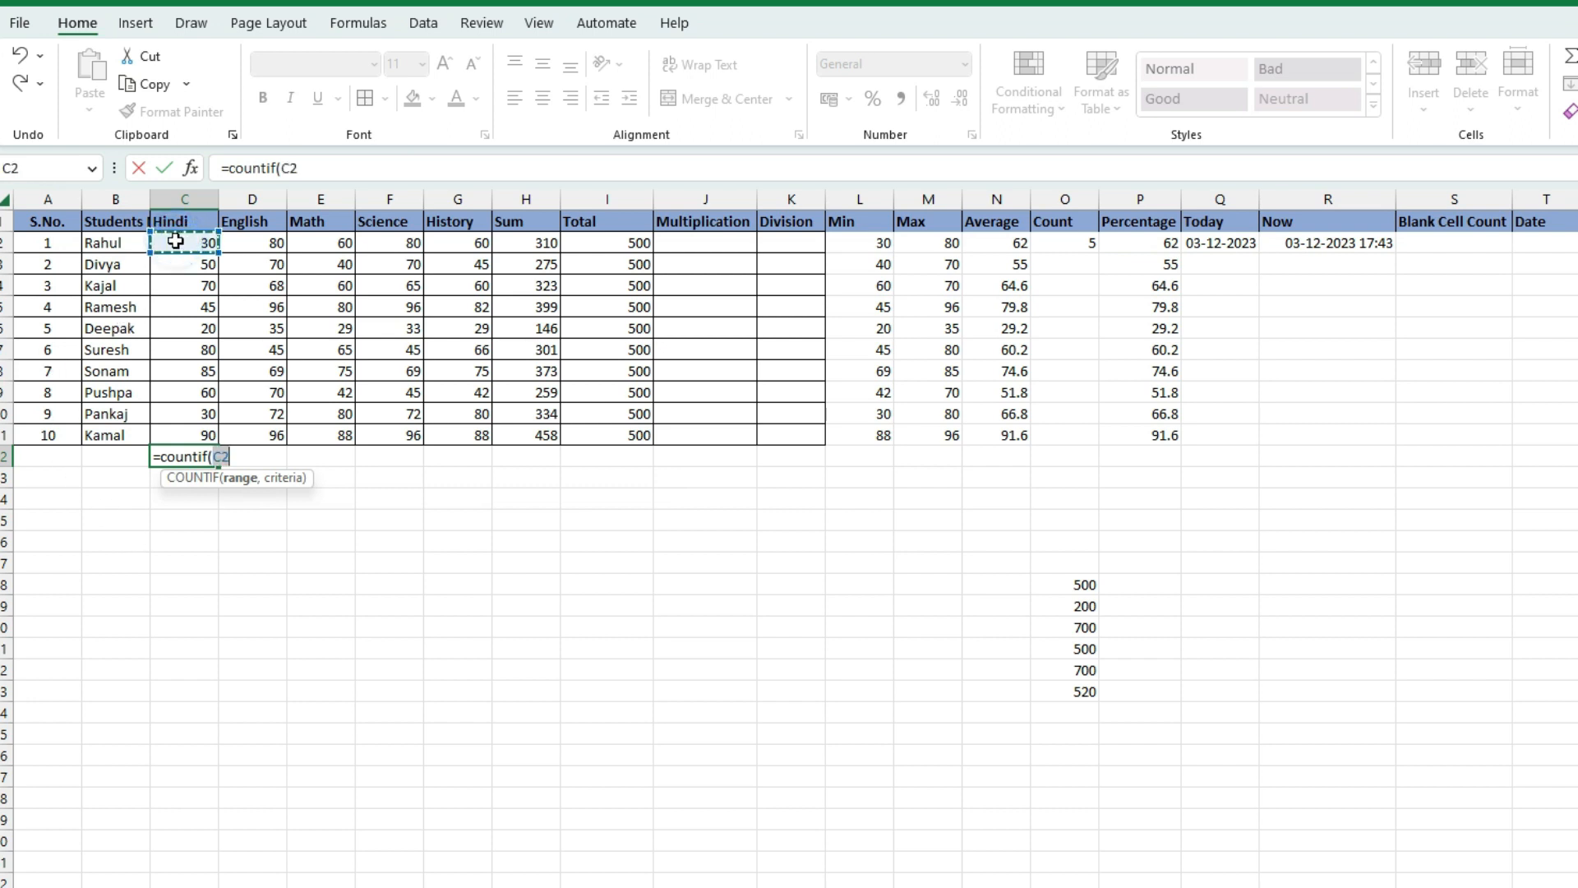
type(":")
left_click_drag(205, 409, 196, 431)
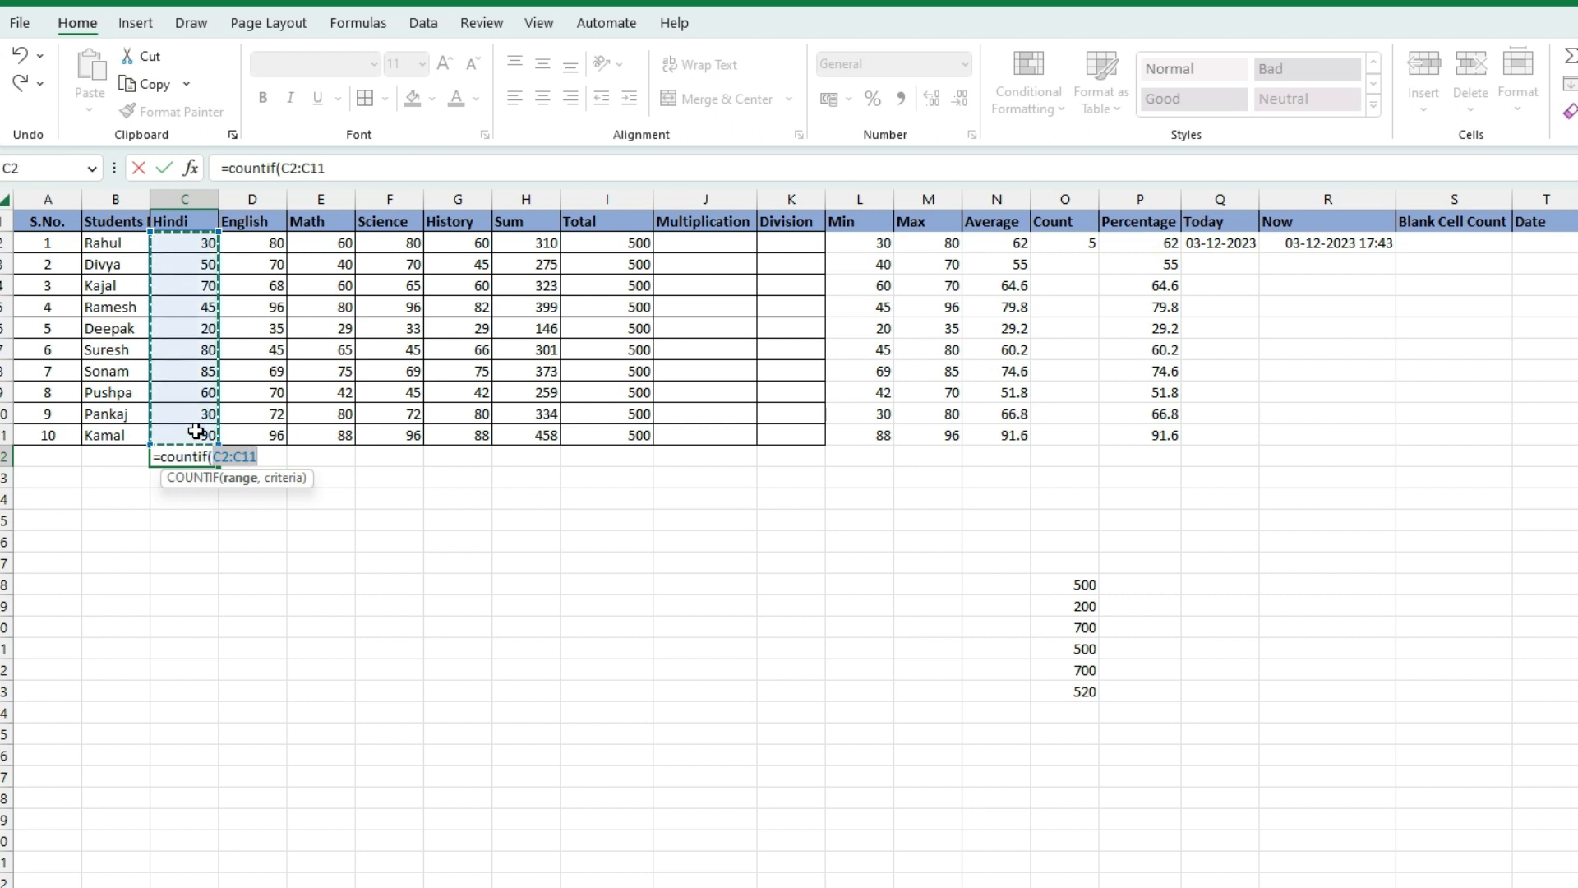
type(",")
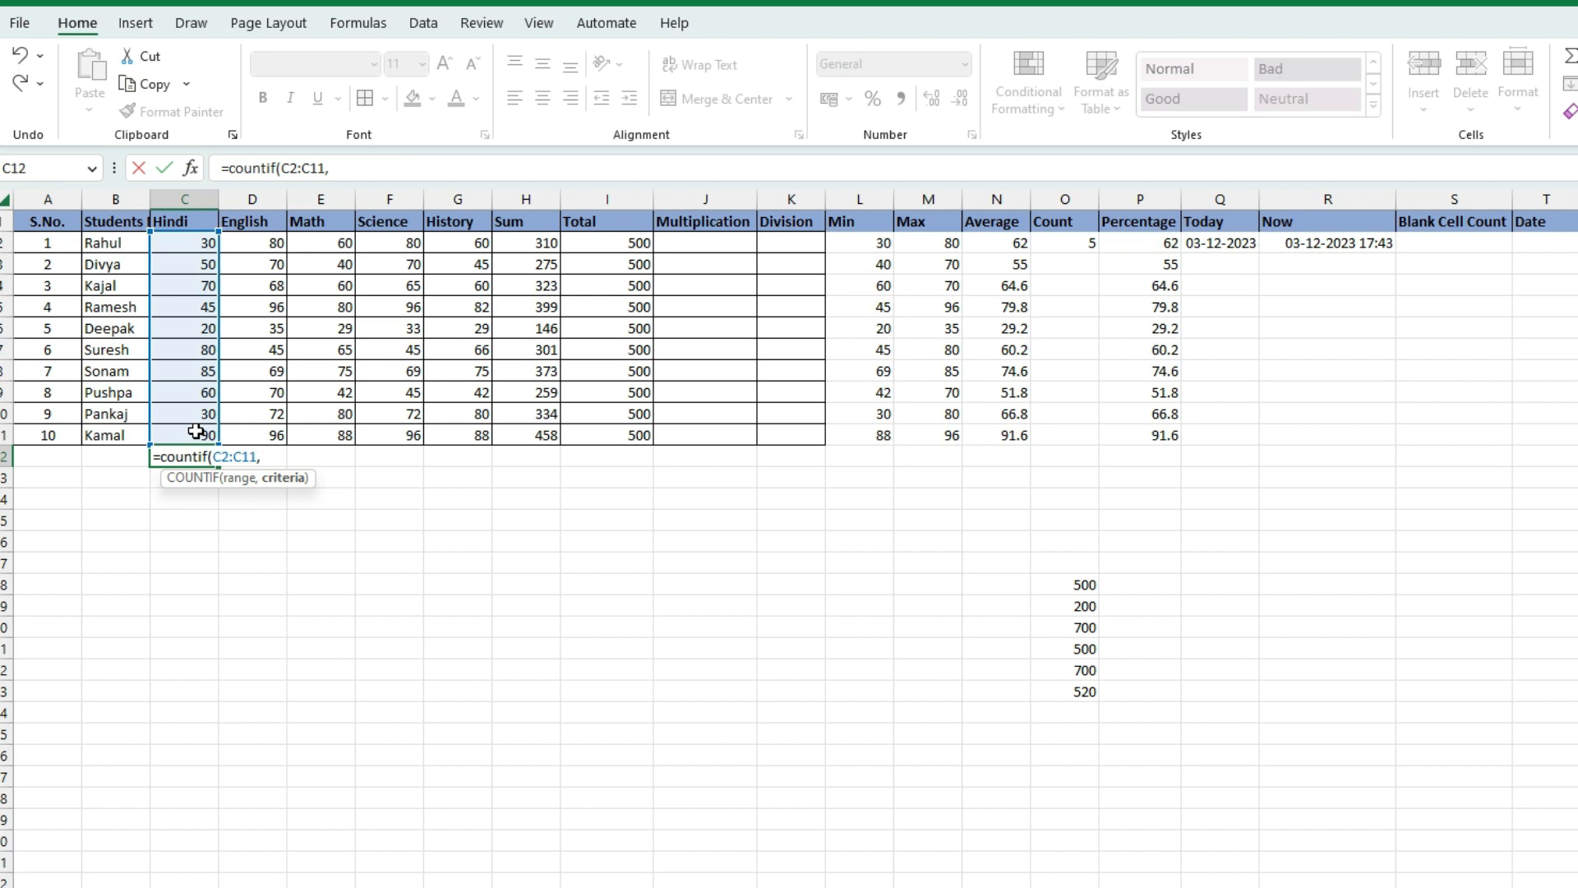
type("\">")
type("50")
key("BackSpace")
key("BackSpace")
type("=50")
type("\")")
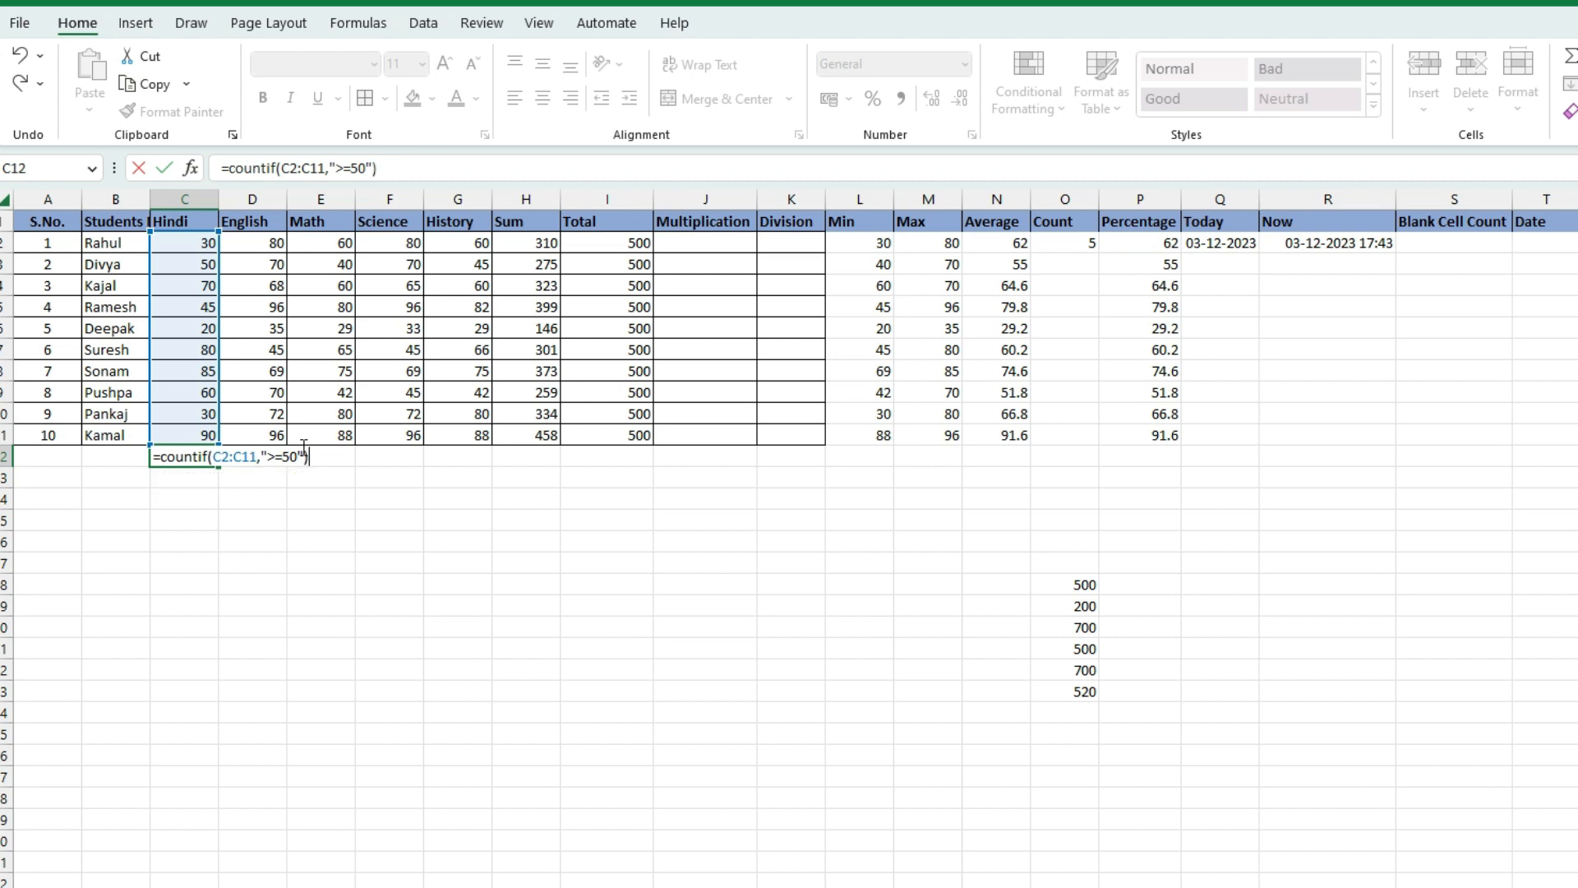
key("Return")
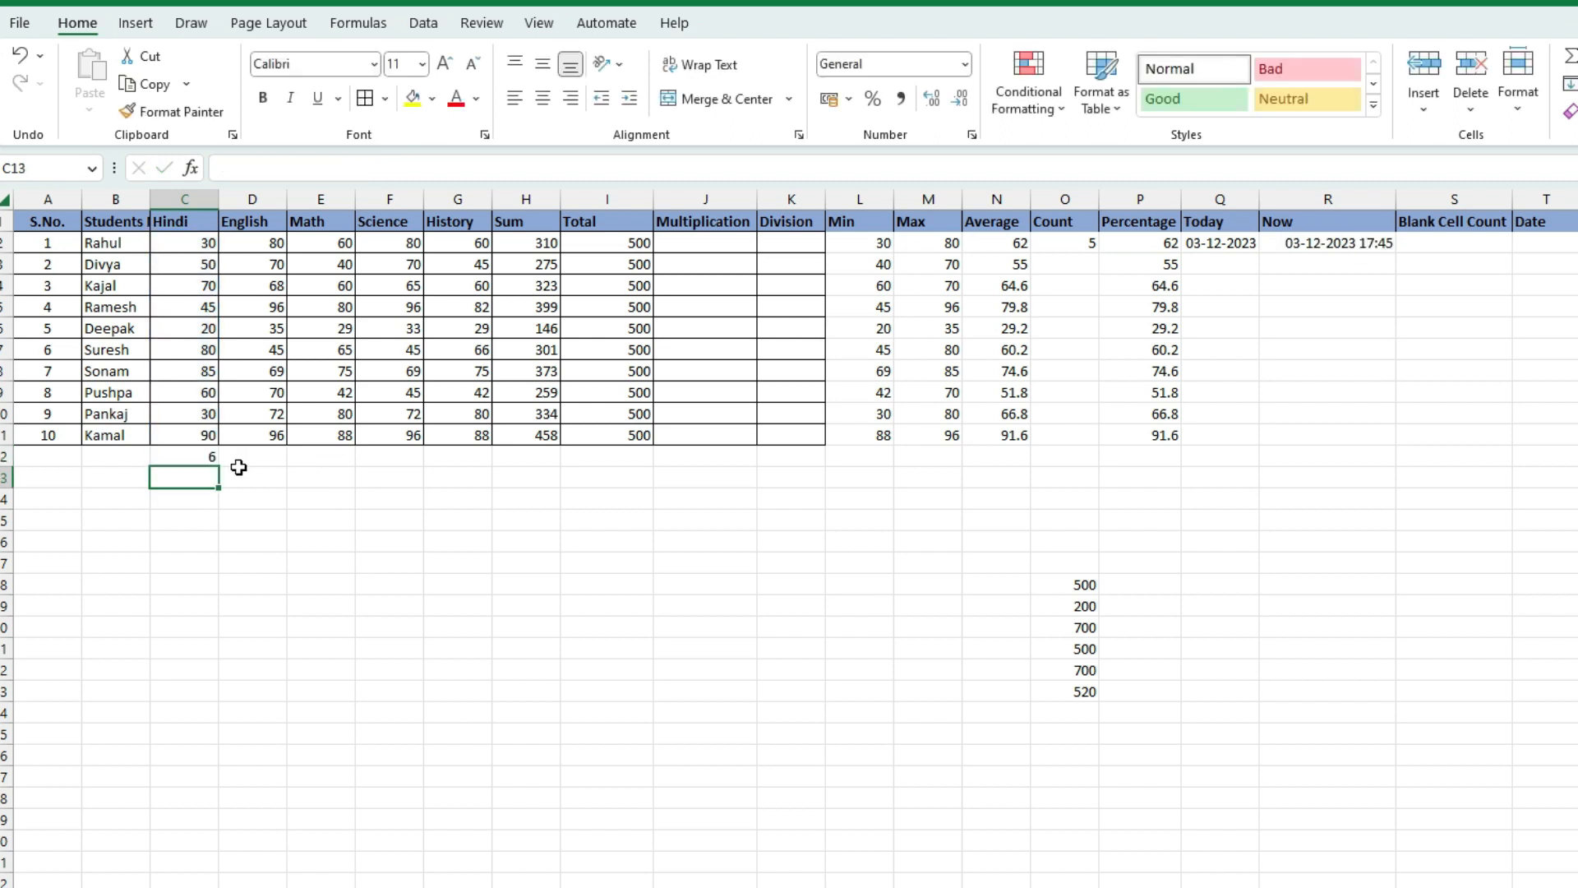
left_click(205, 456)
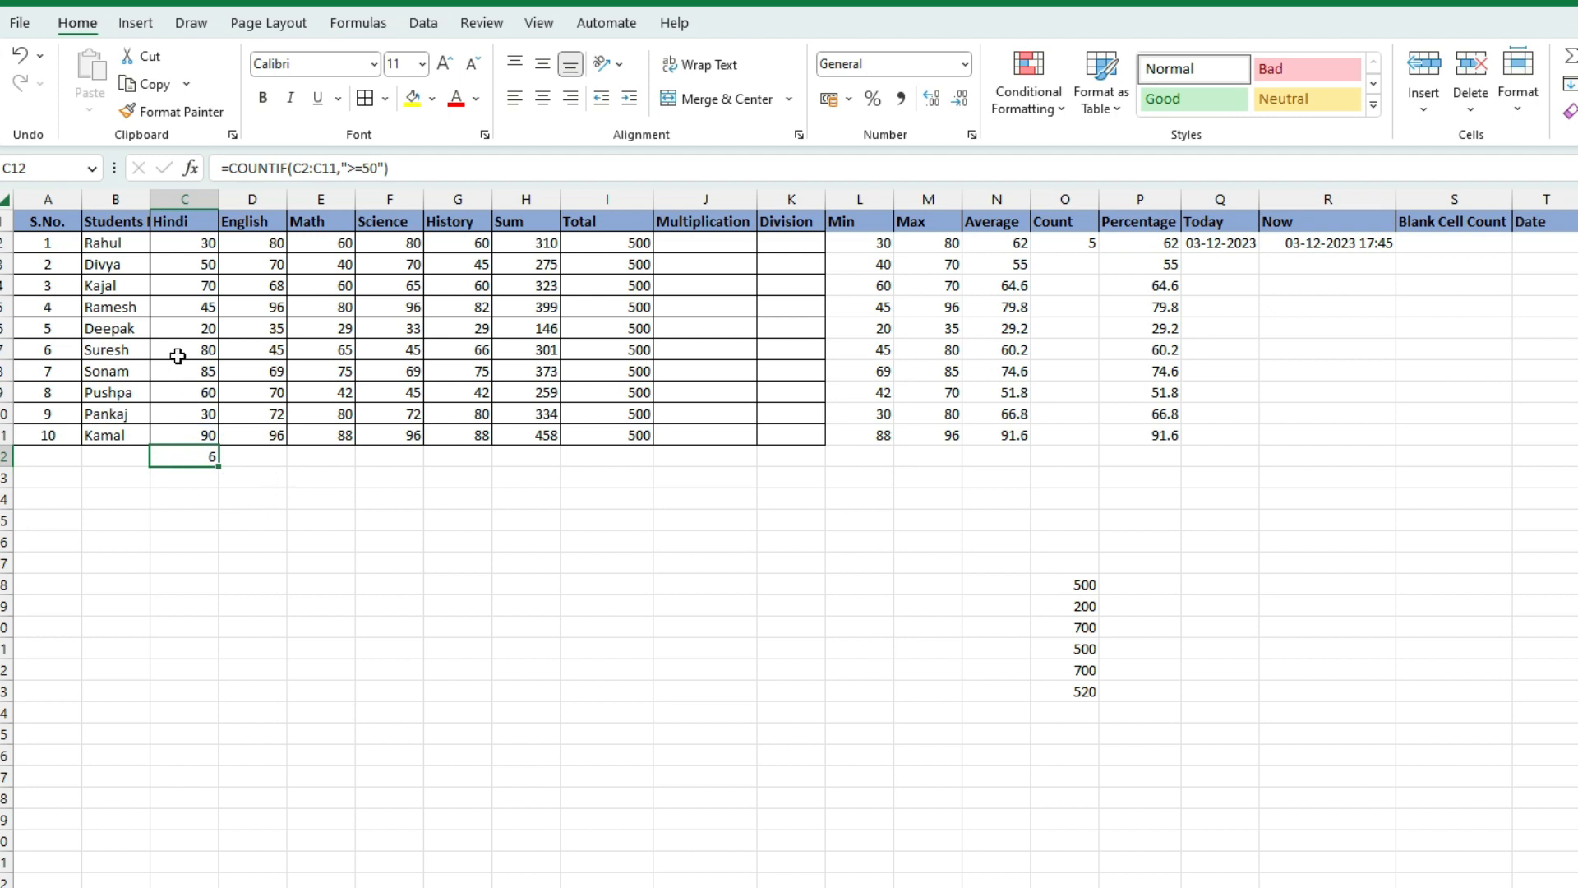
left_click(207, 261)
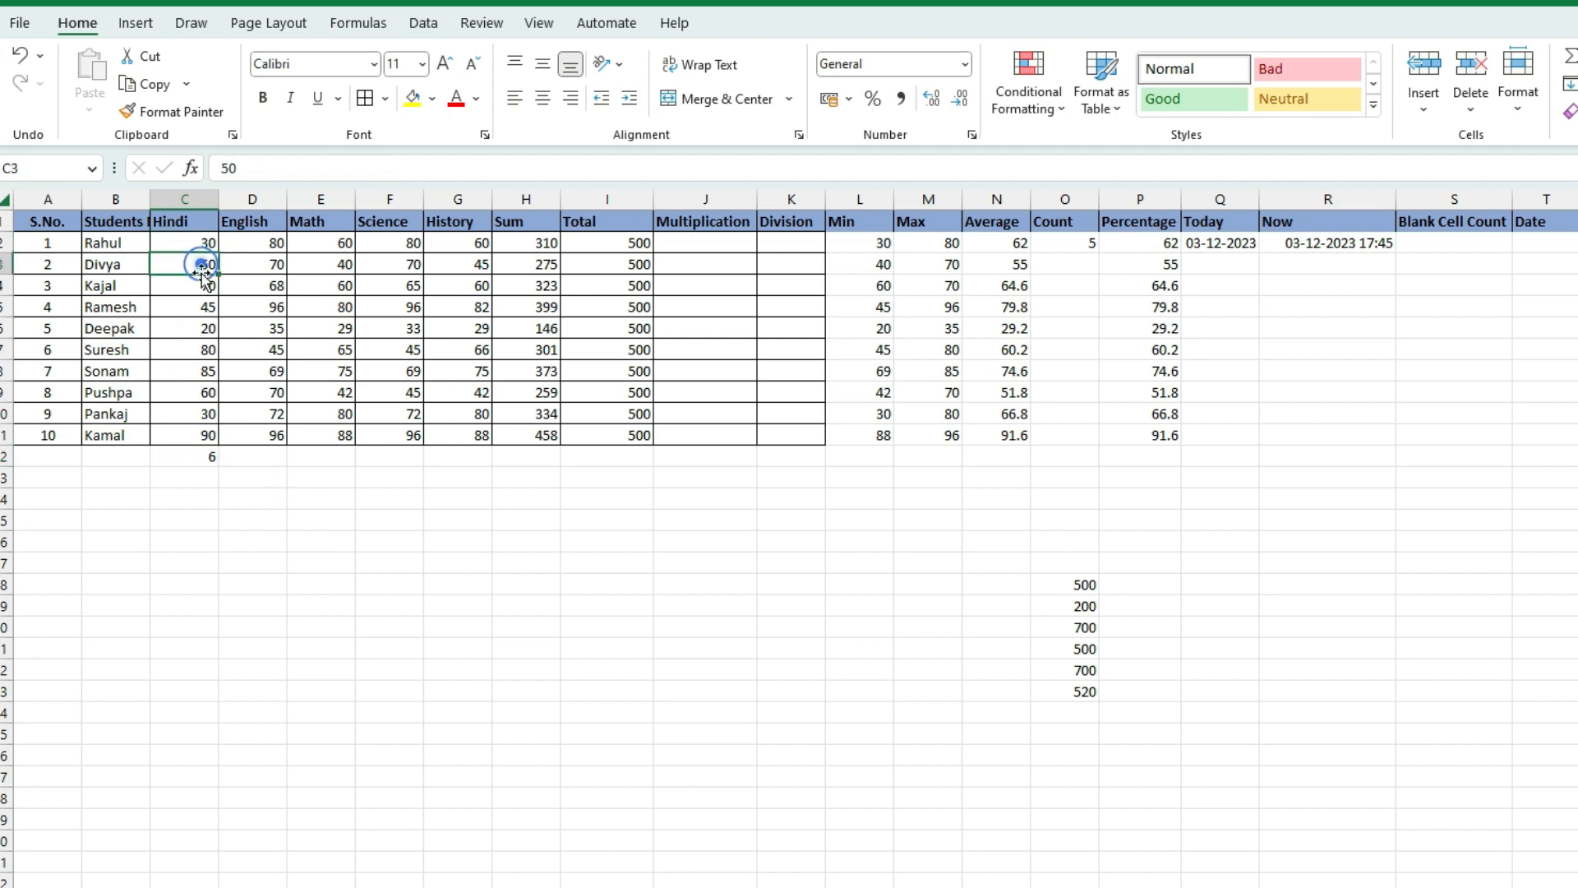
left_click(201, 309)
left_click(204, 328)
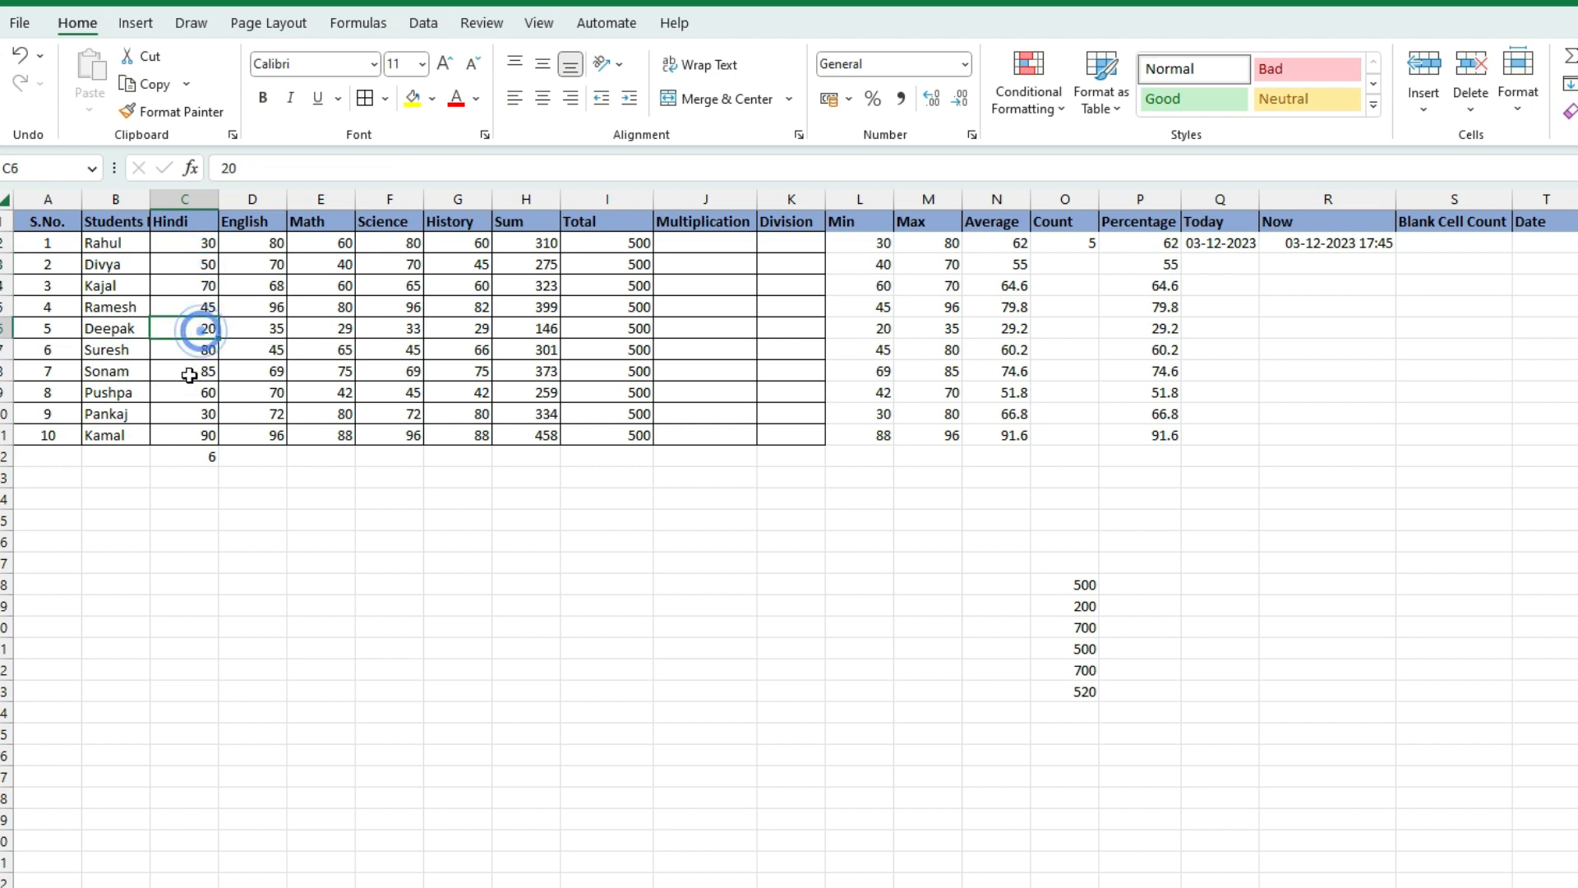
left_click(202, 413)
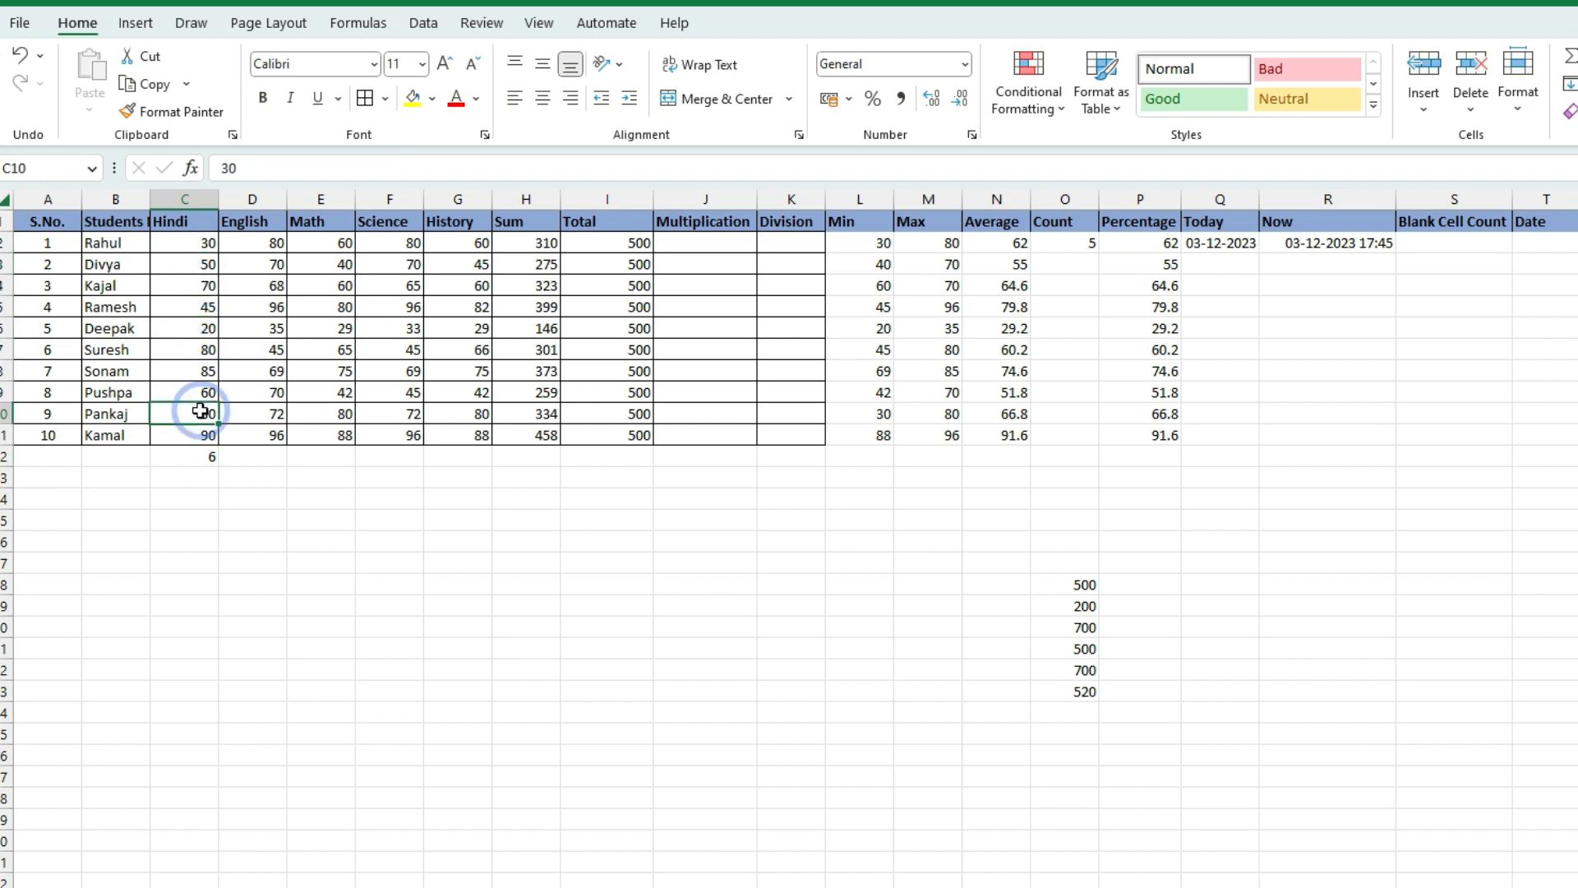
left_click(196, 264)
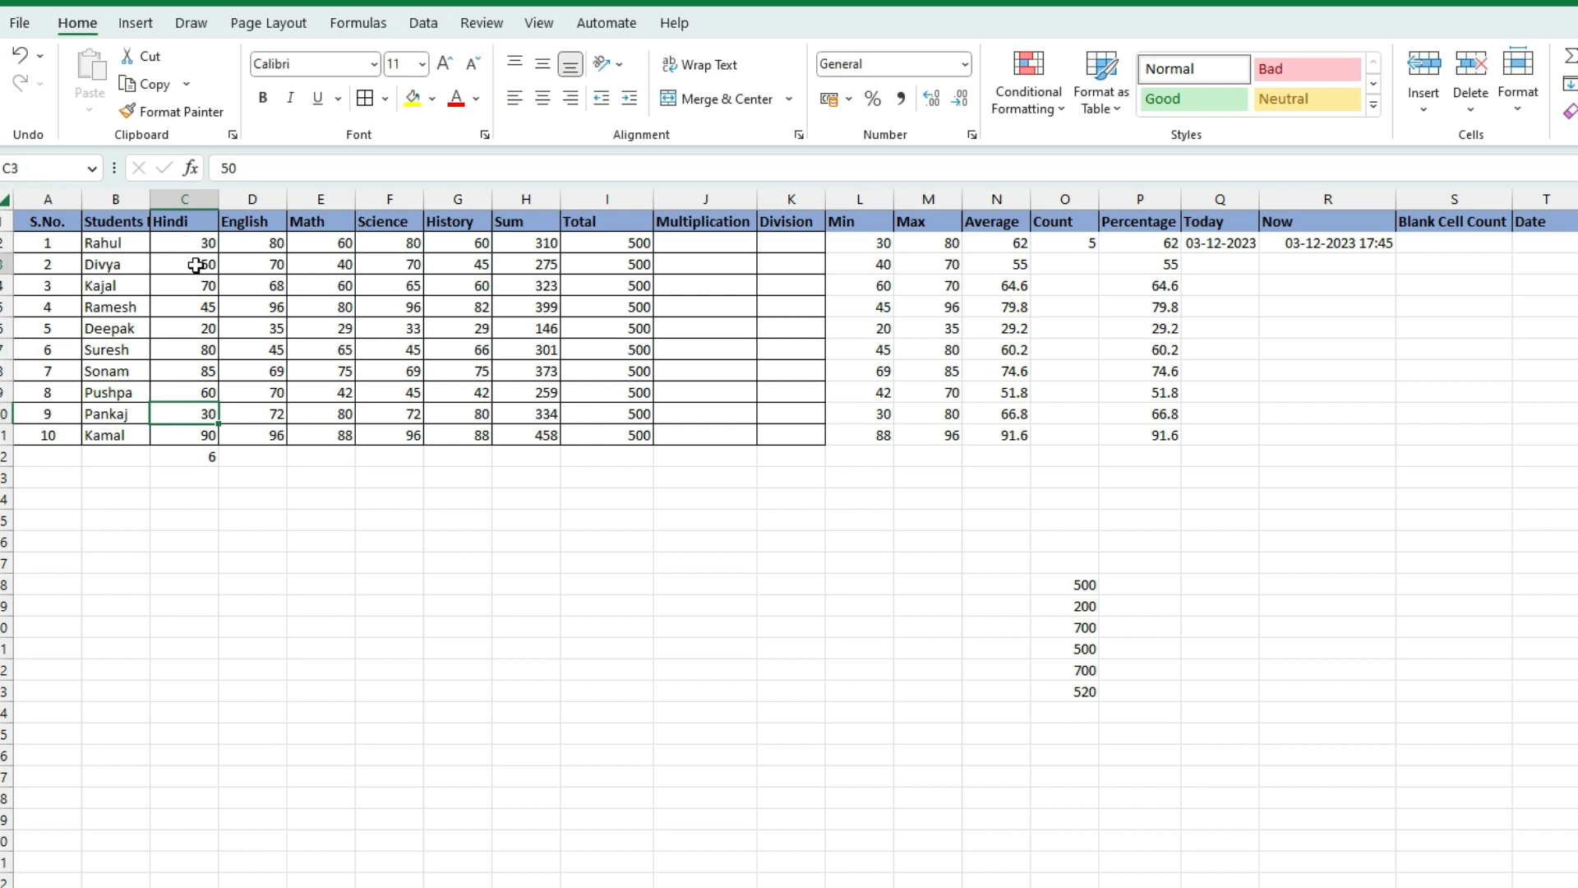
left_click(196, 245)
left_click(198, 263)
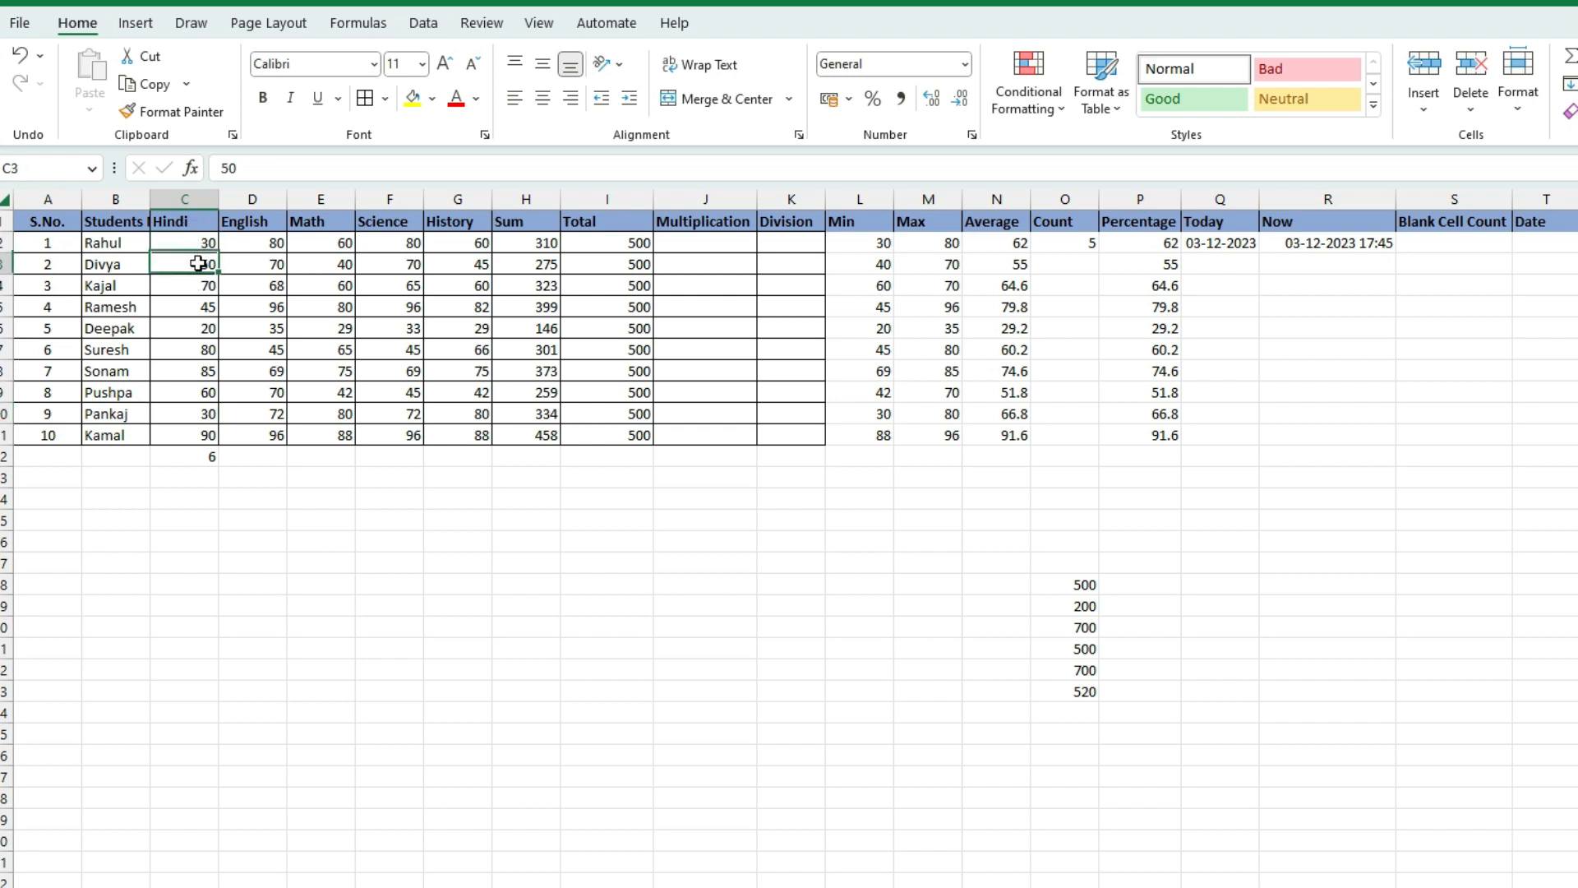
left_click(201, 307)
left_click(198, 328)
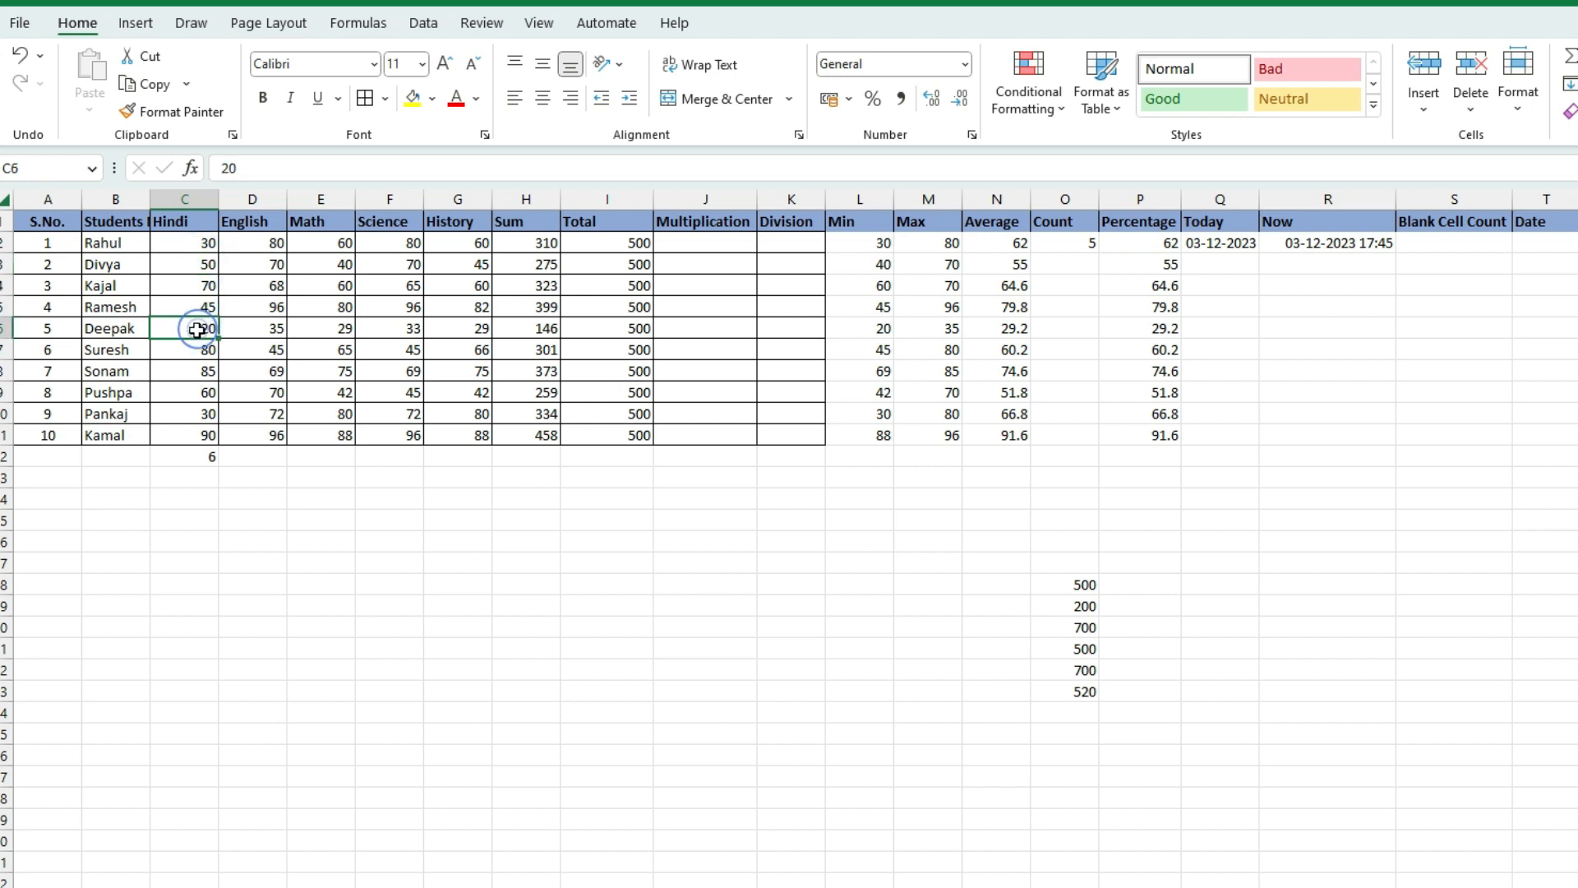
left_click(196, 411)
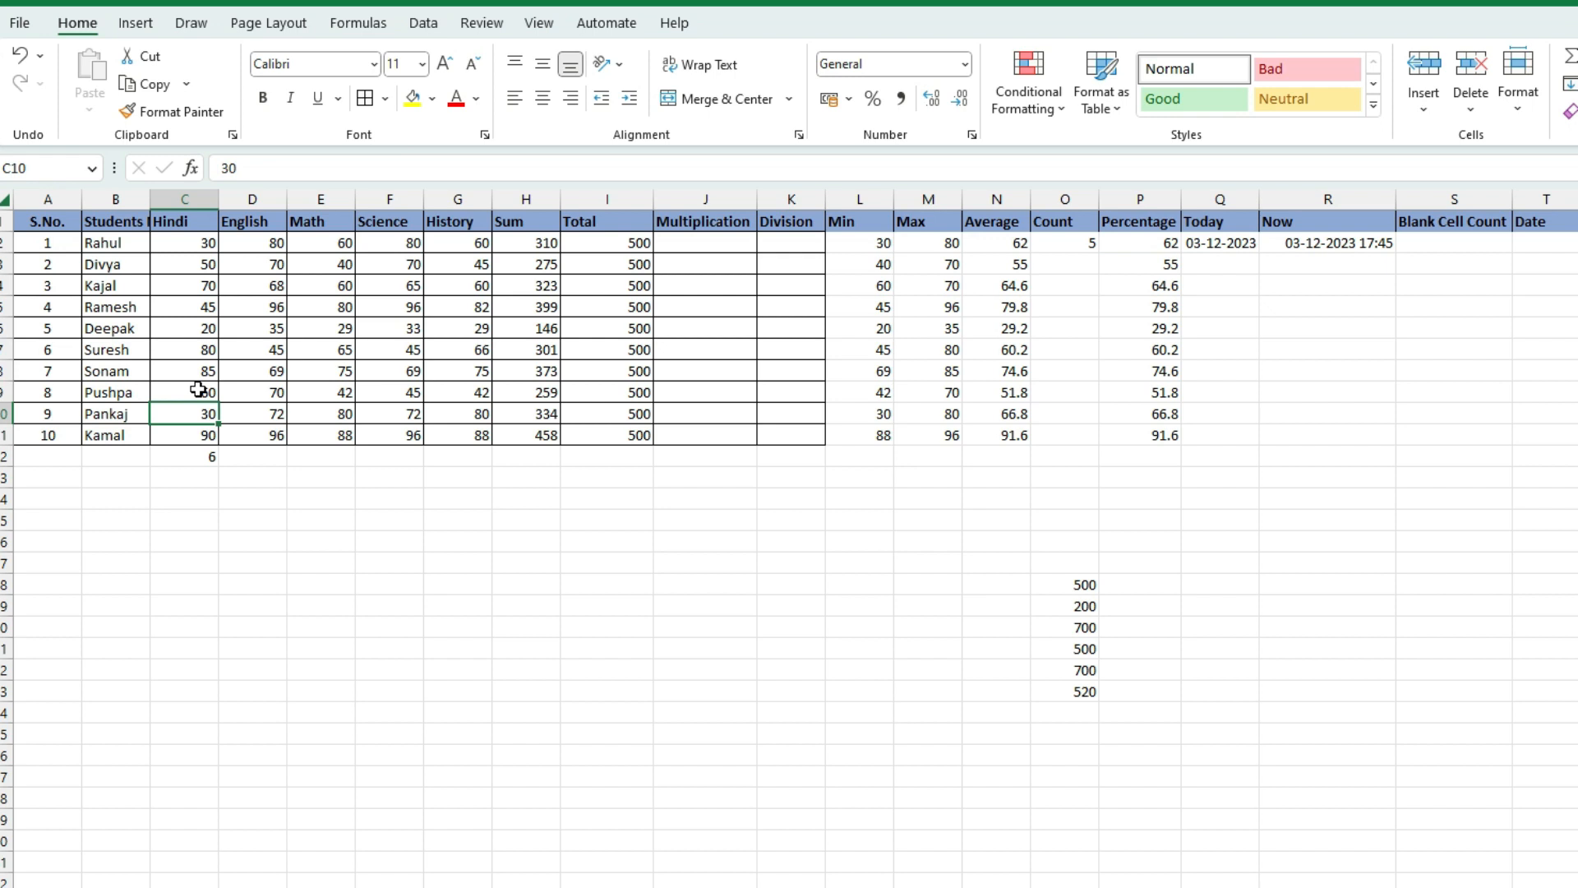
left_click(187, 454)
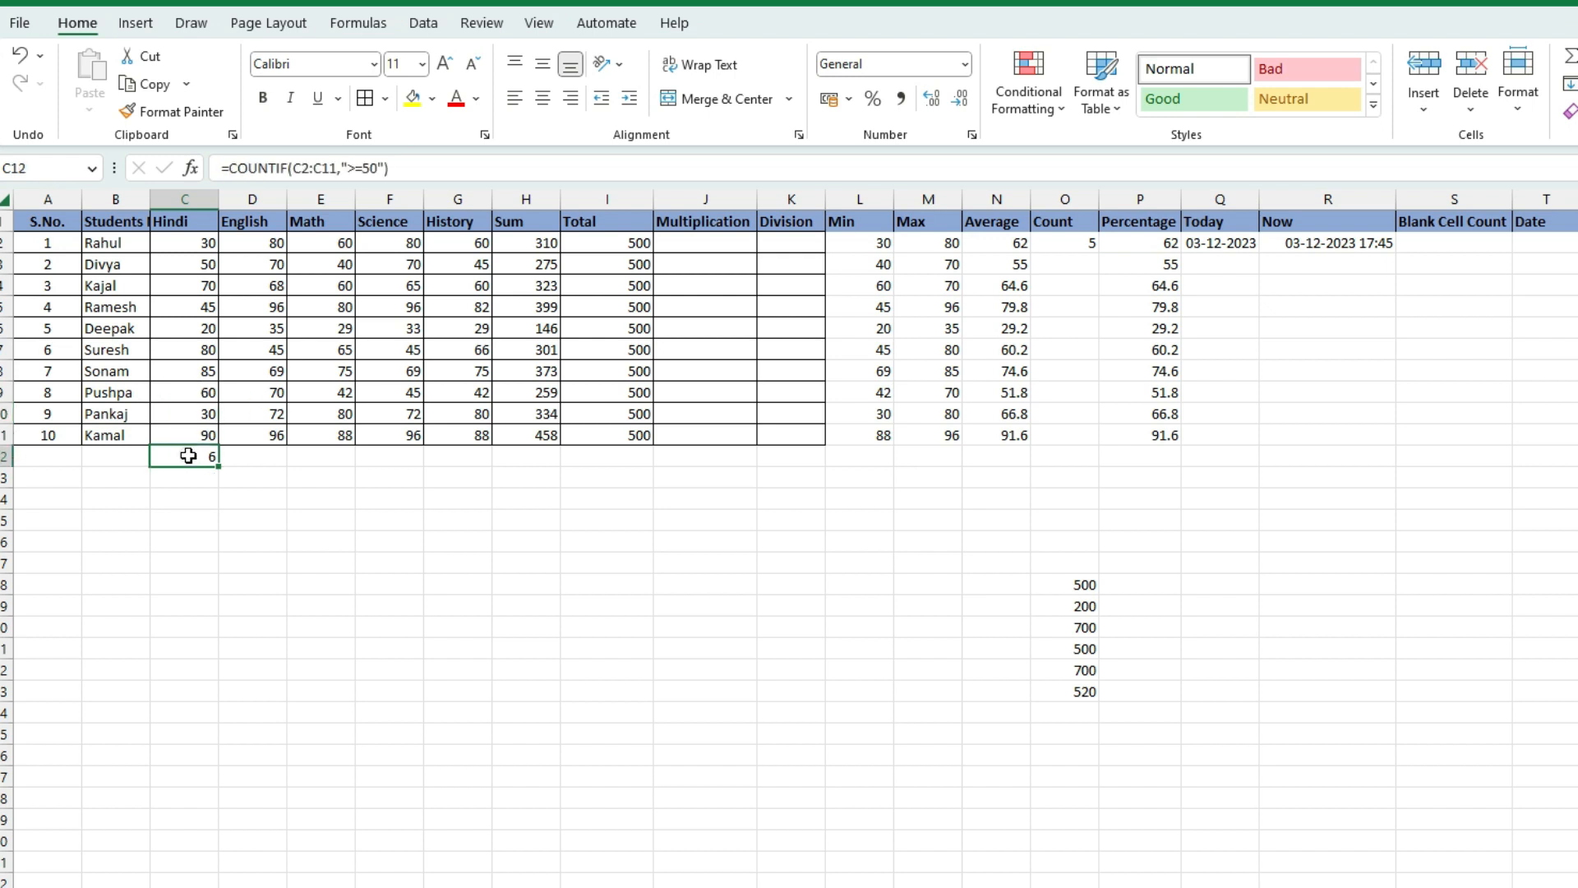
left_click(351, 168)
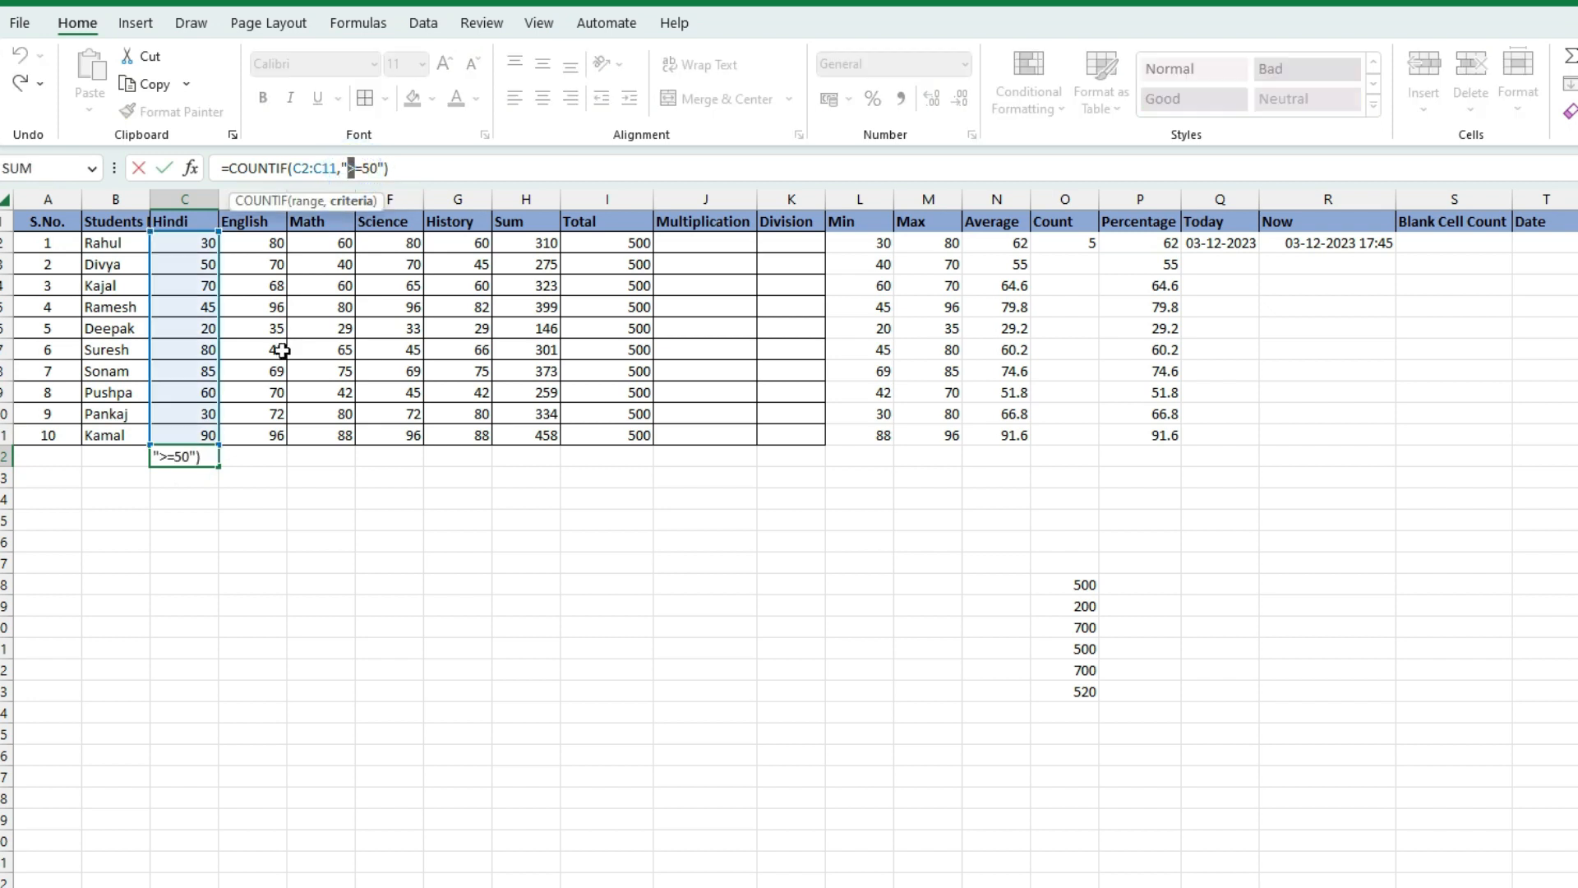
left_click(214, 491)
left_click(200, 457)
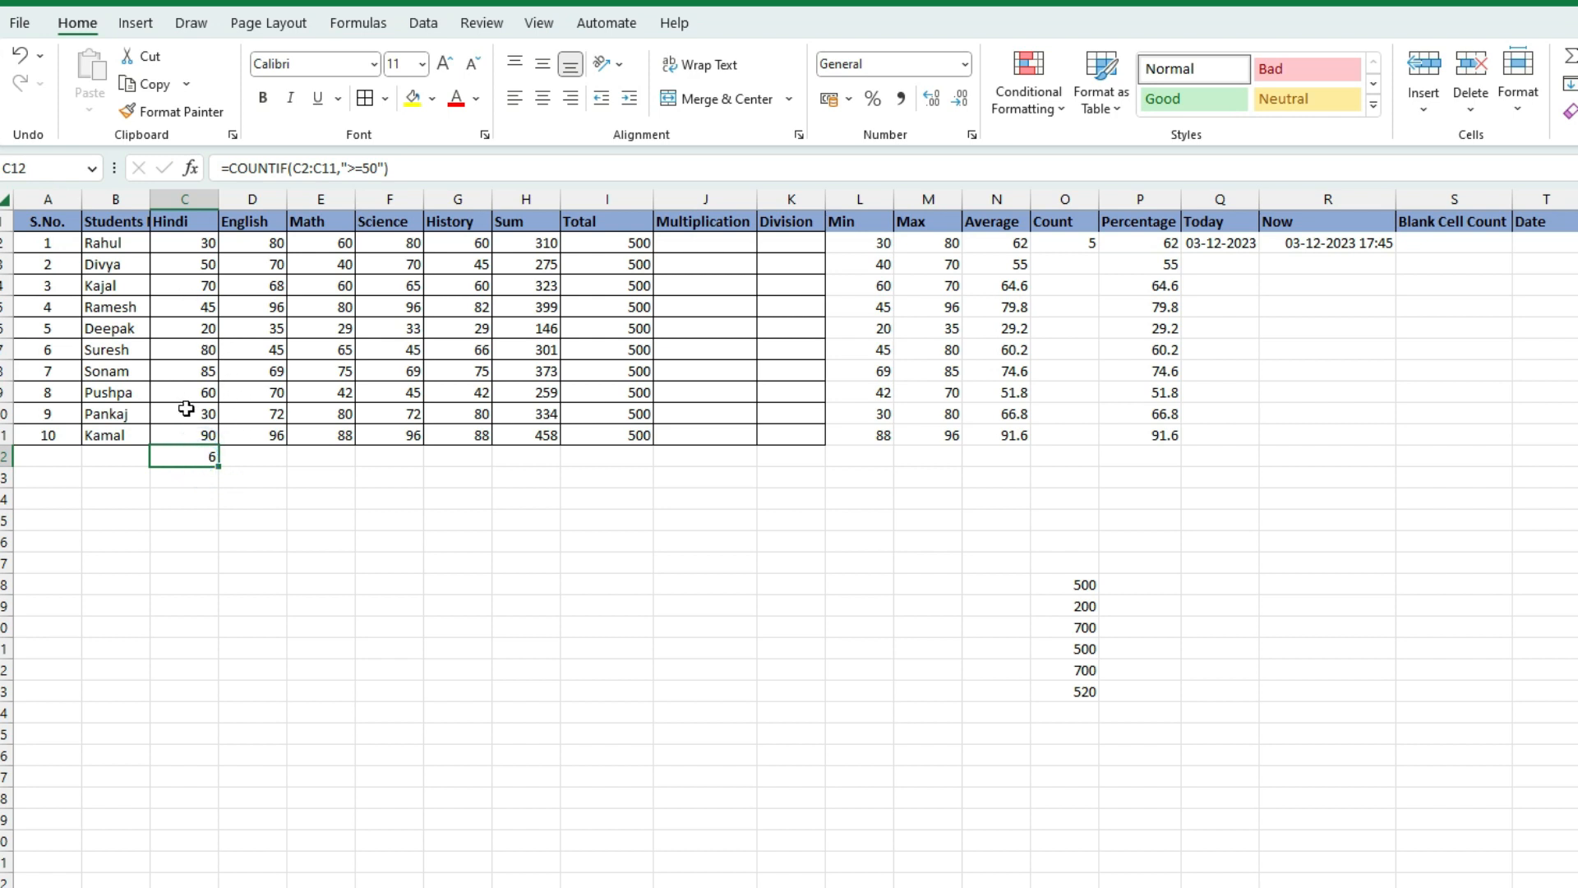
left_click(206, 478)
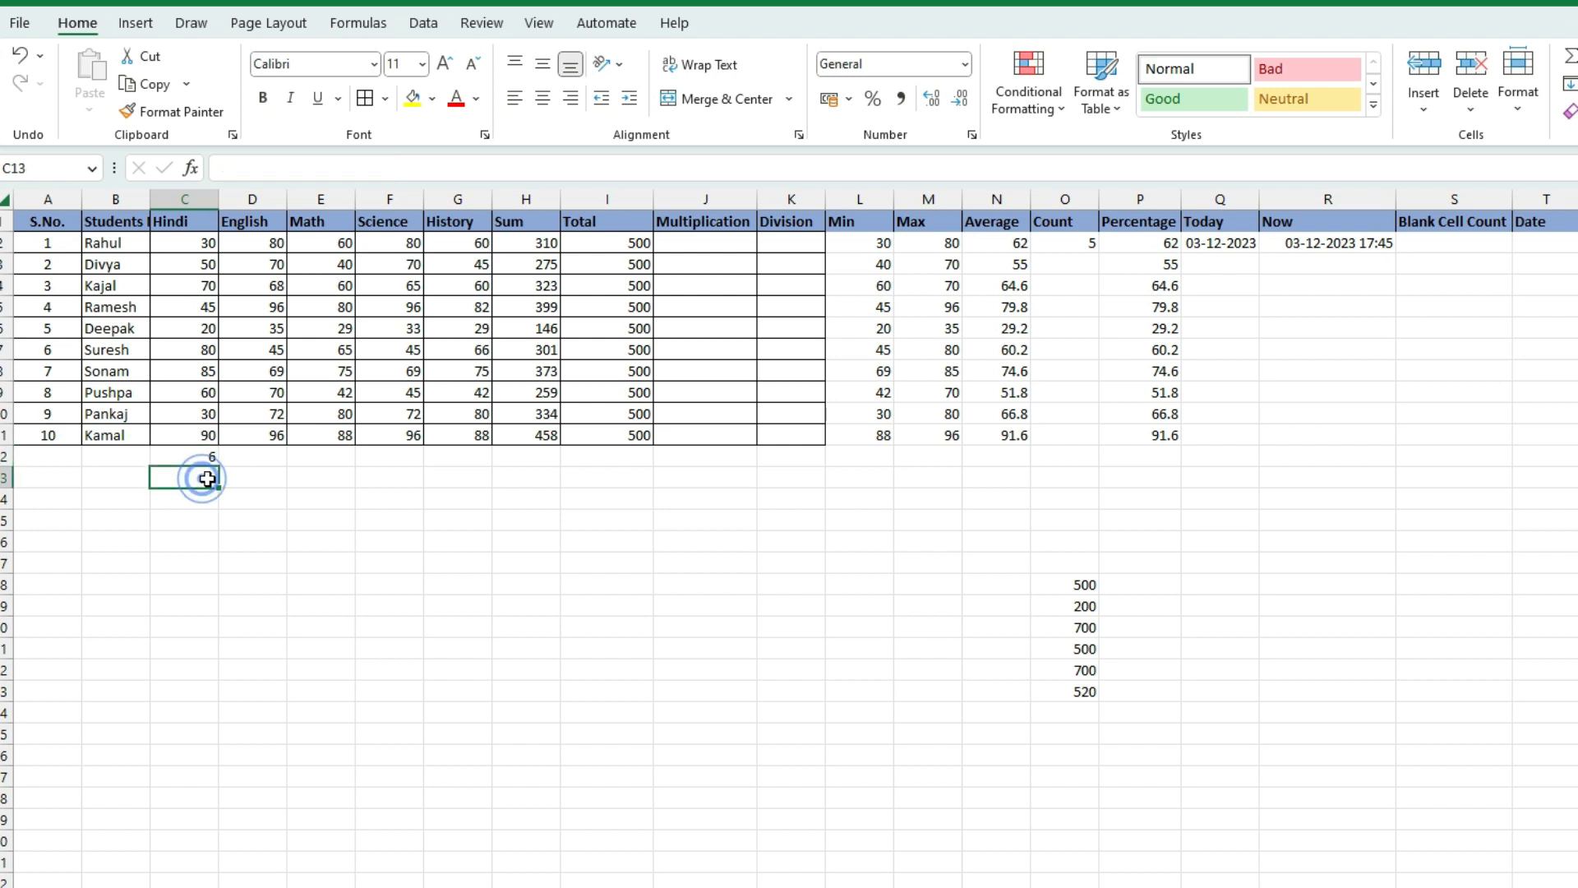
Copy the COUNTIF formula from C12 into C13
left_click(209, 457)
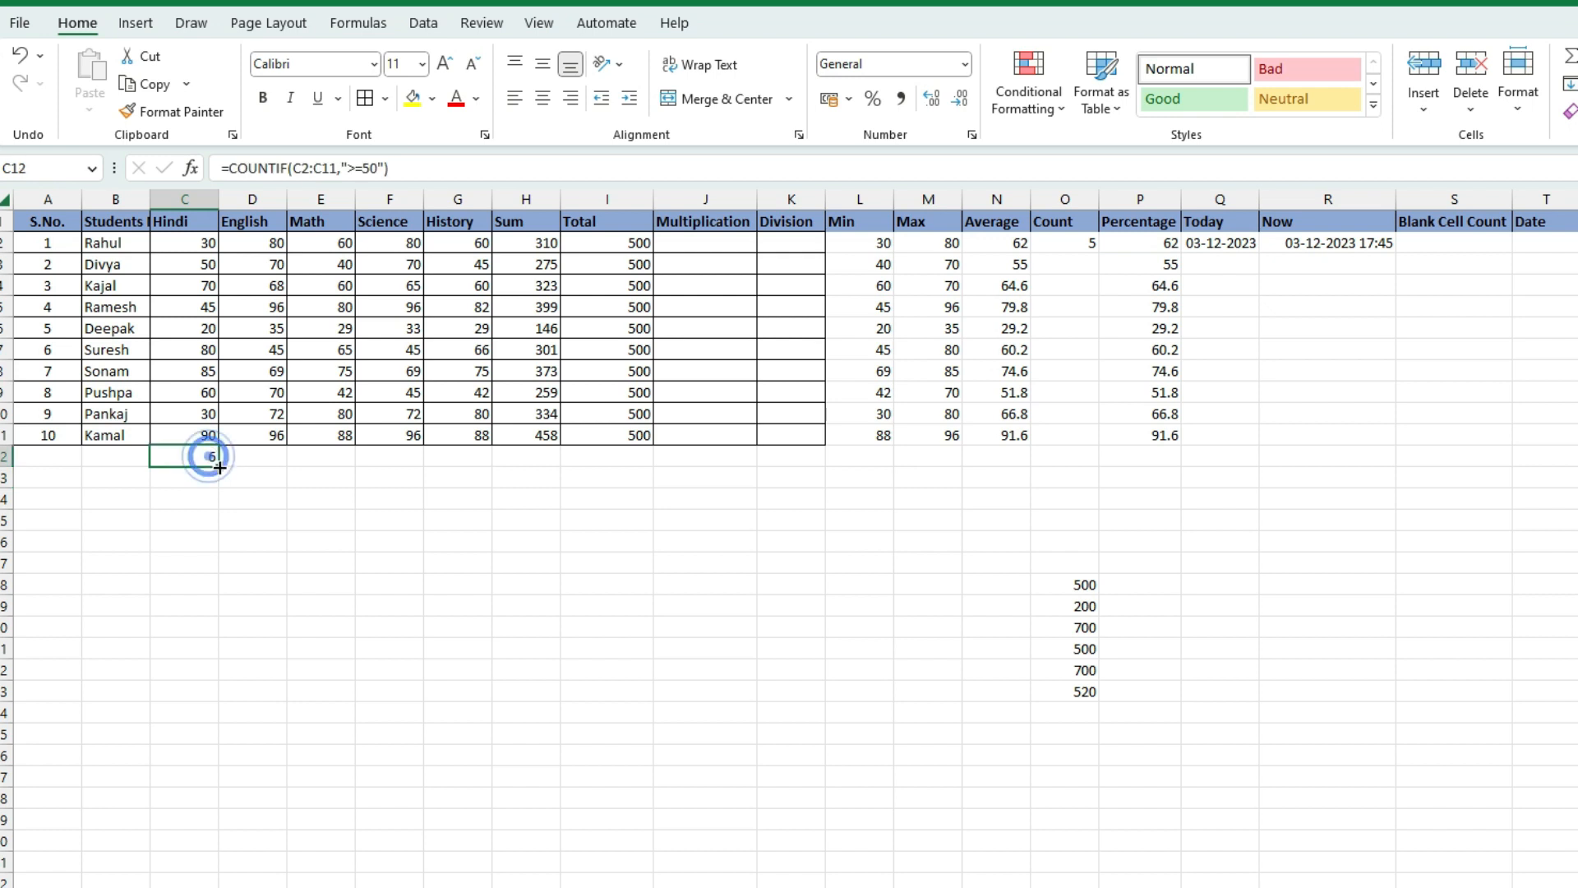
key("ctrl+c")
left_click(187, 478)
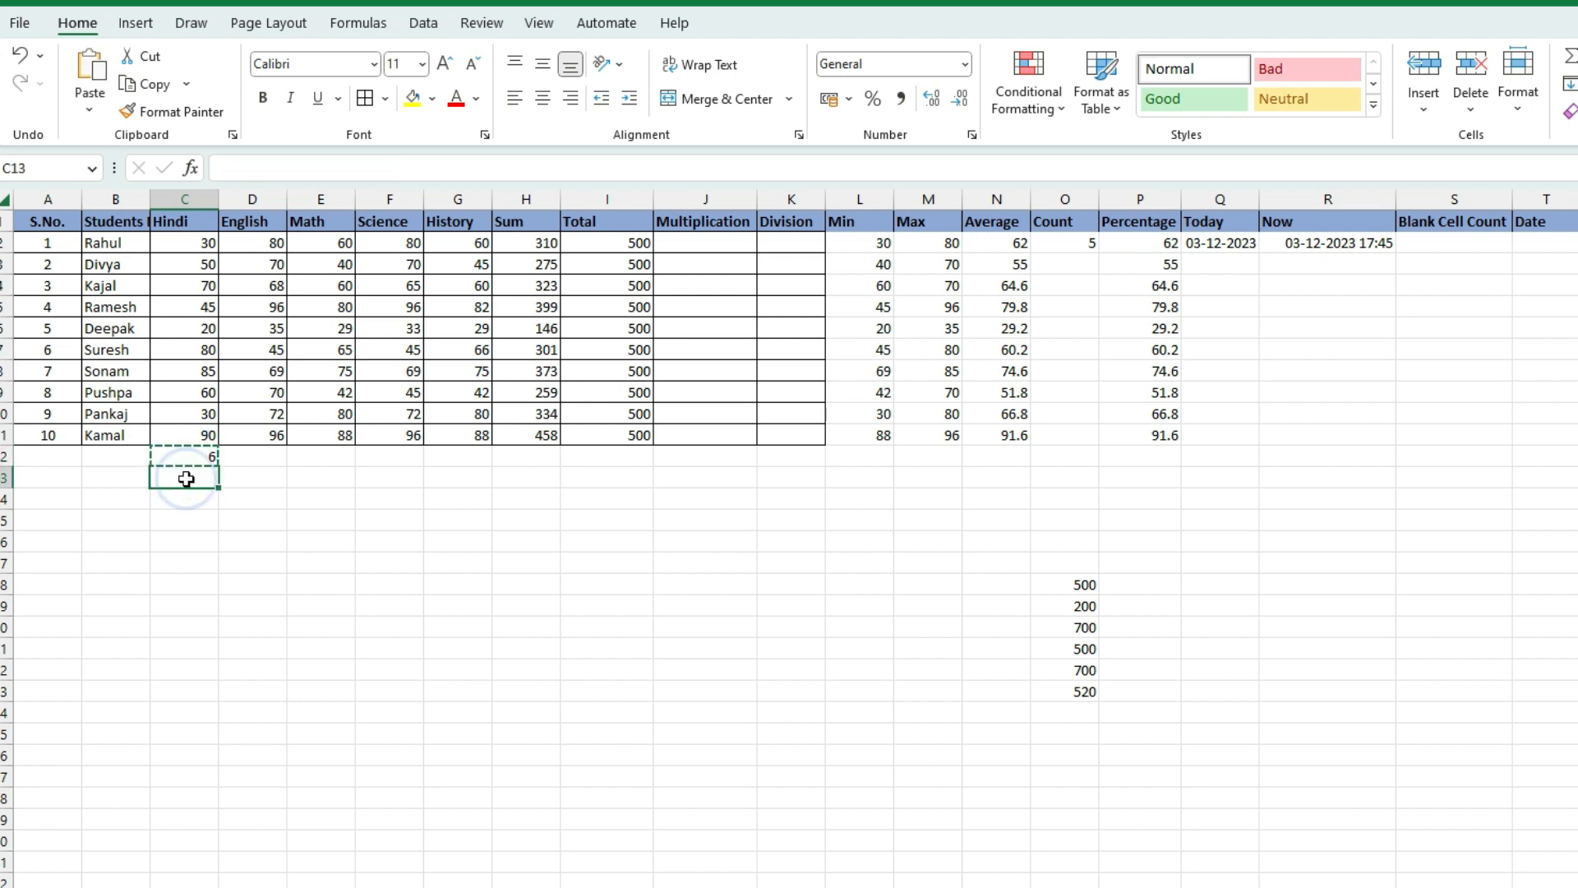
key("ctrl+v")
left_click(186, 478)
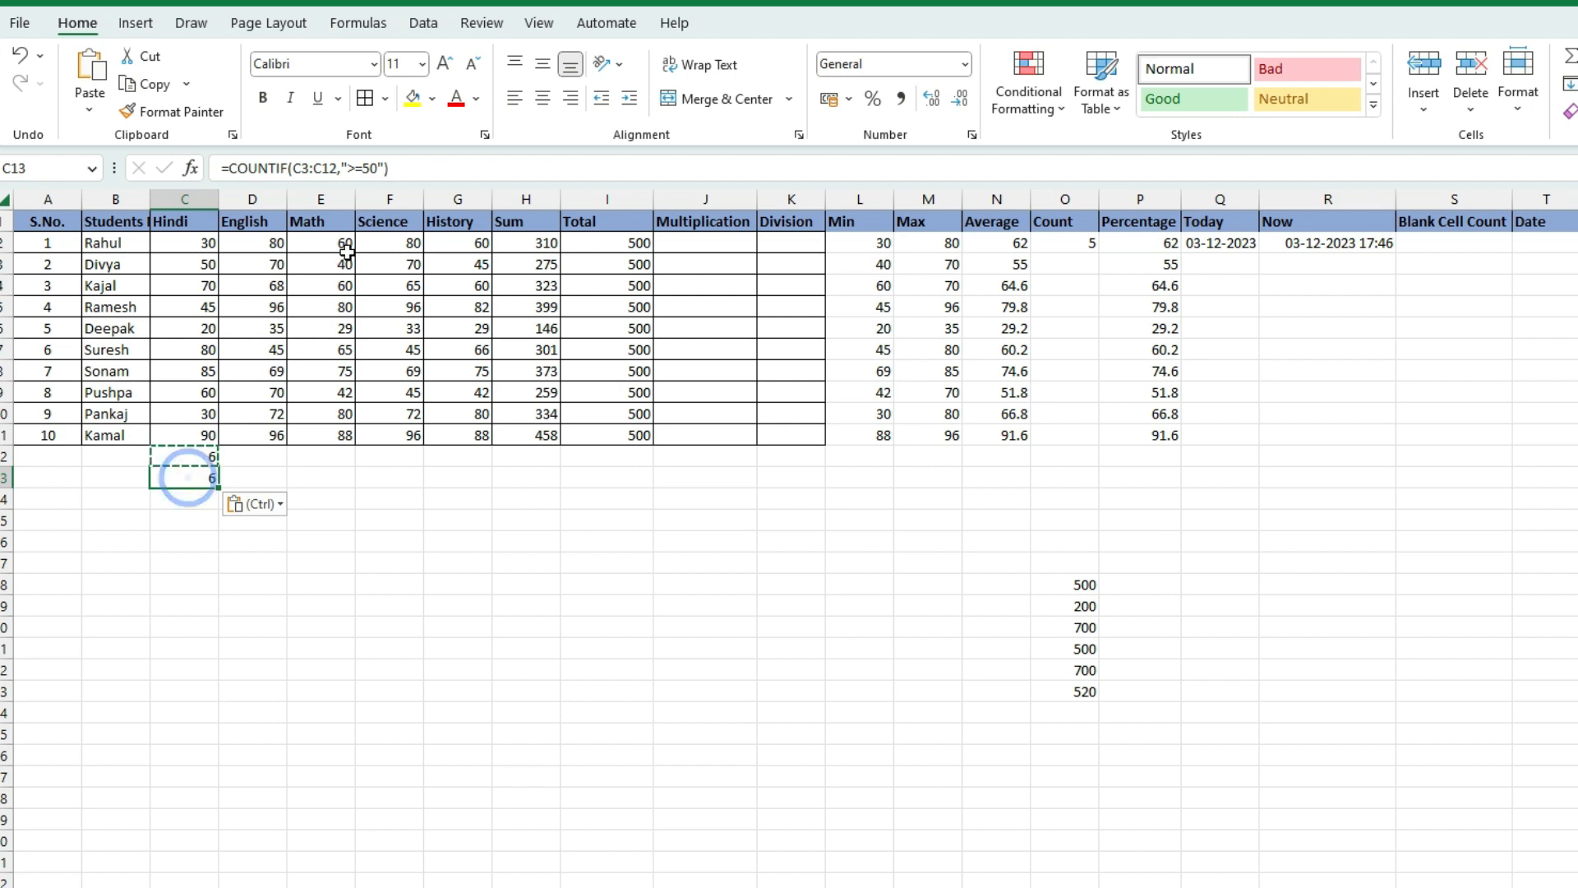
Change the C13 criterion to "<=50" so it counts 5 Hindi marks
left_click(356, 168)
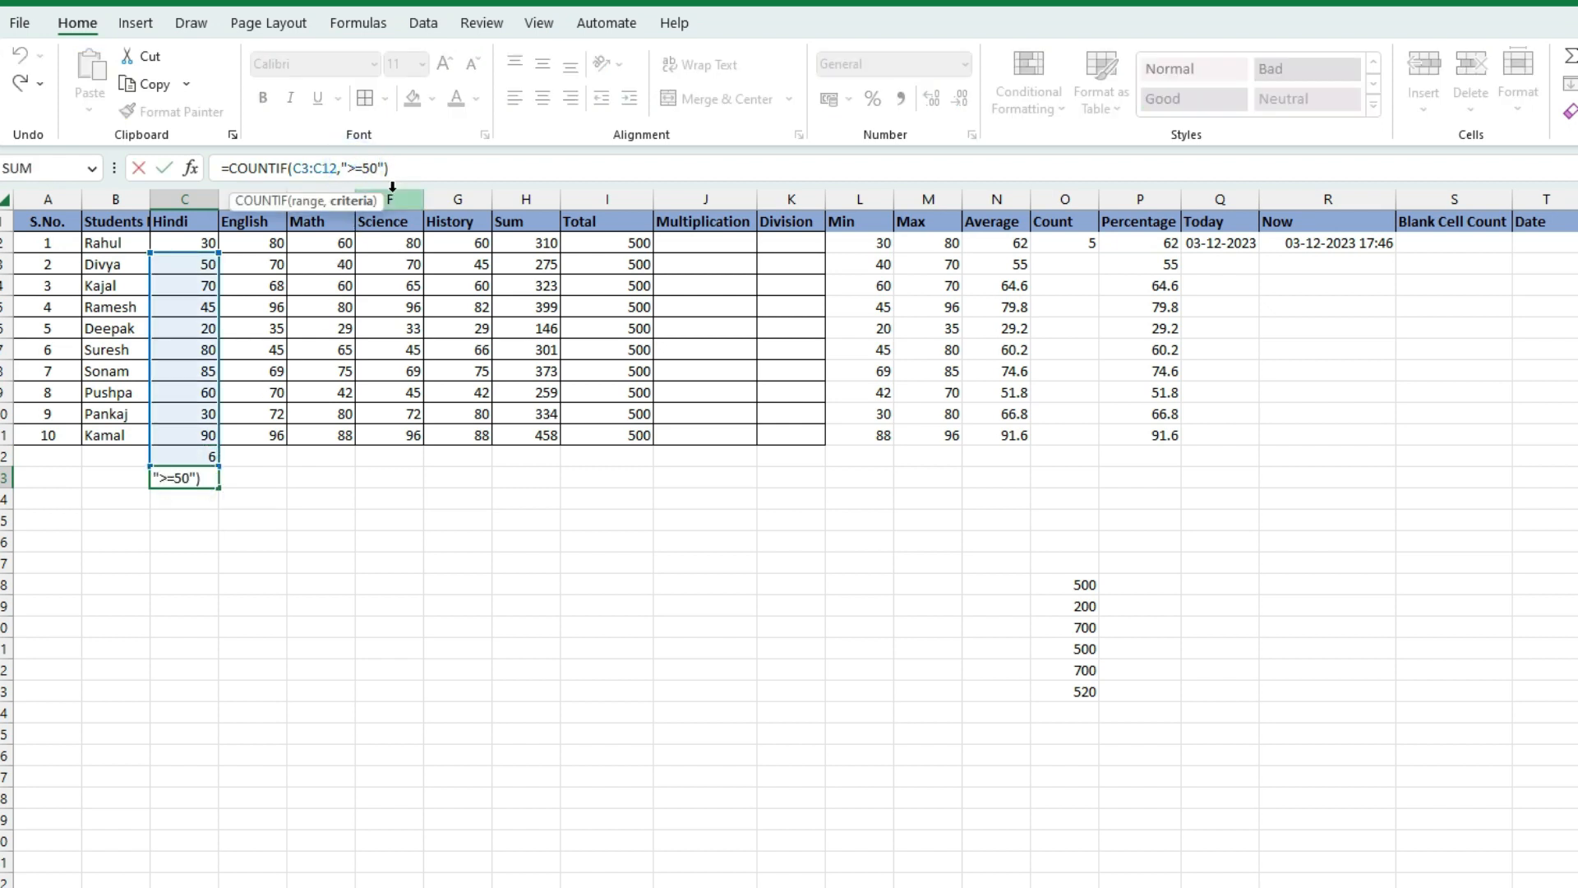
key("BackSpace")
type("<")
key("Return")
left_click(173, 482)
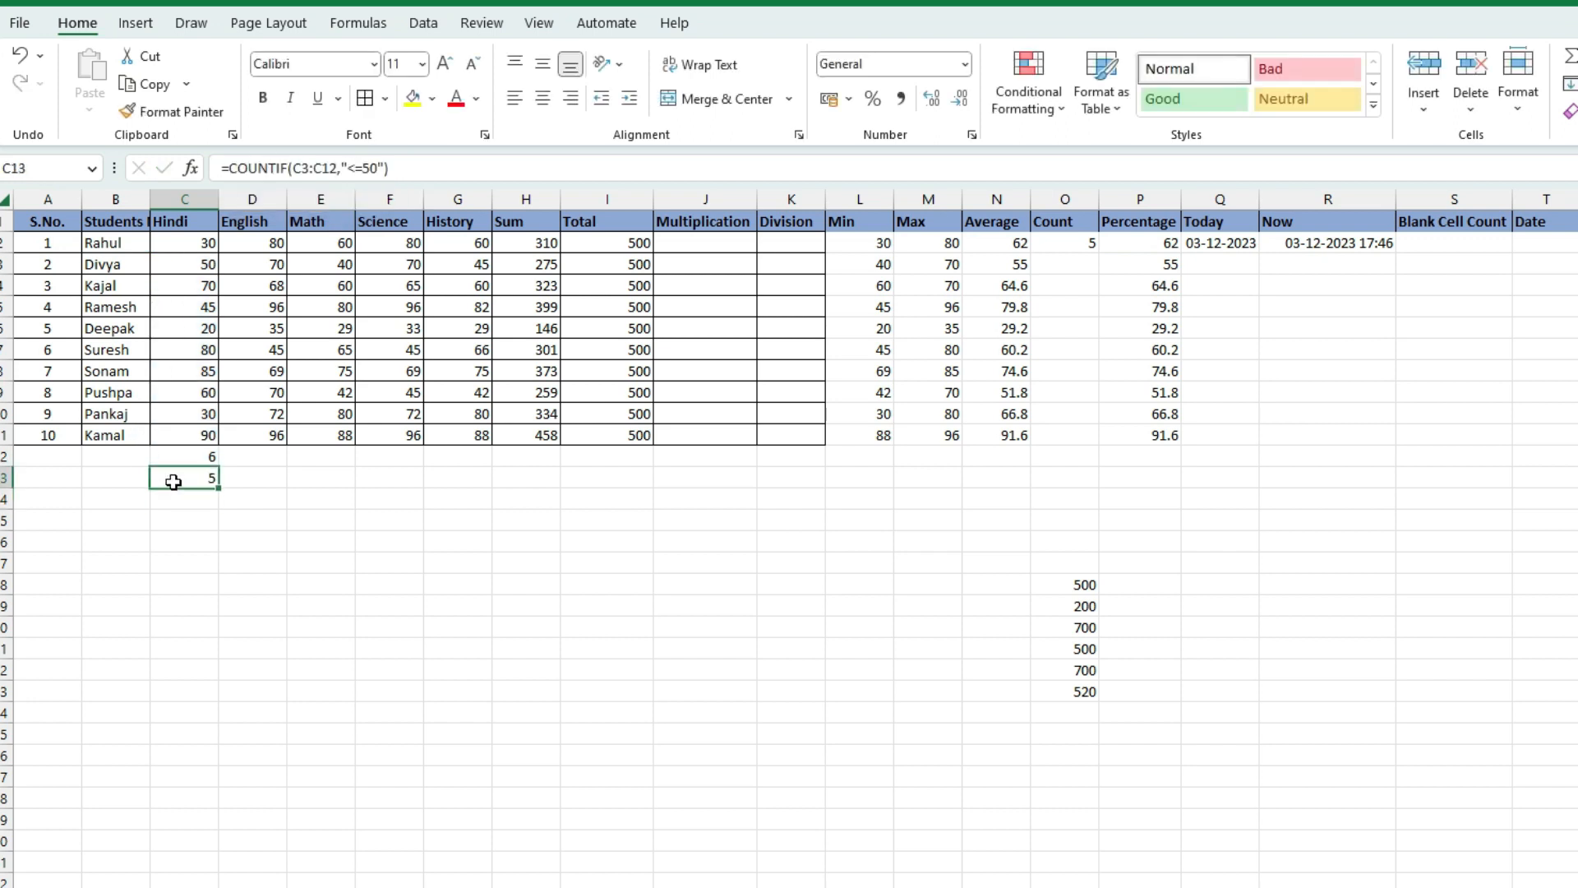
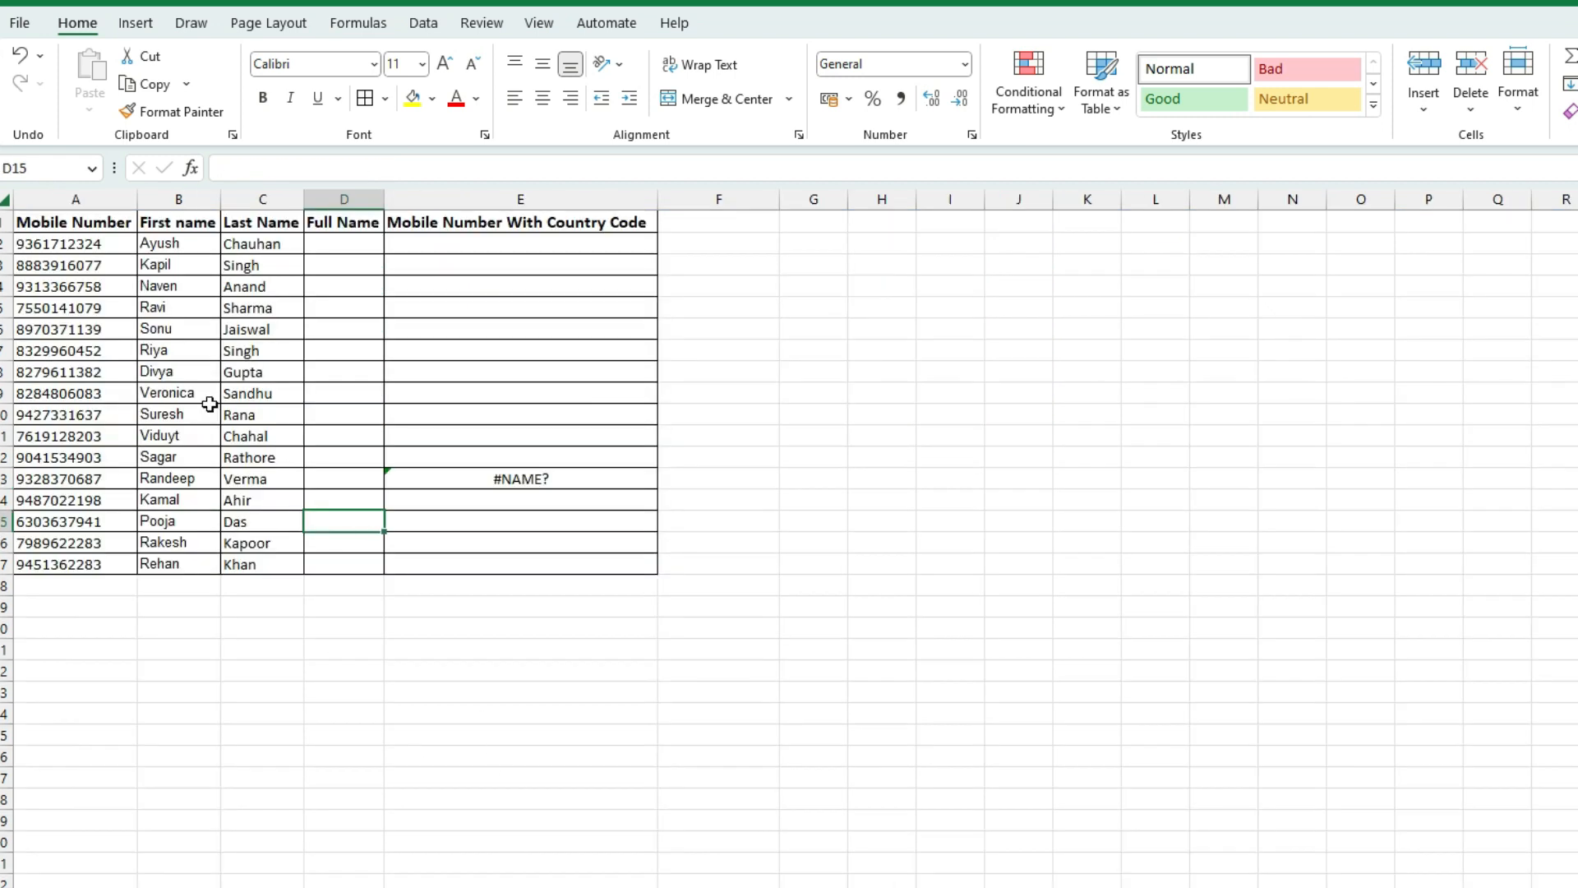
On the mobile numbers and names sheet, widen the Full Name column
left_click(203, 395)
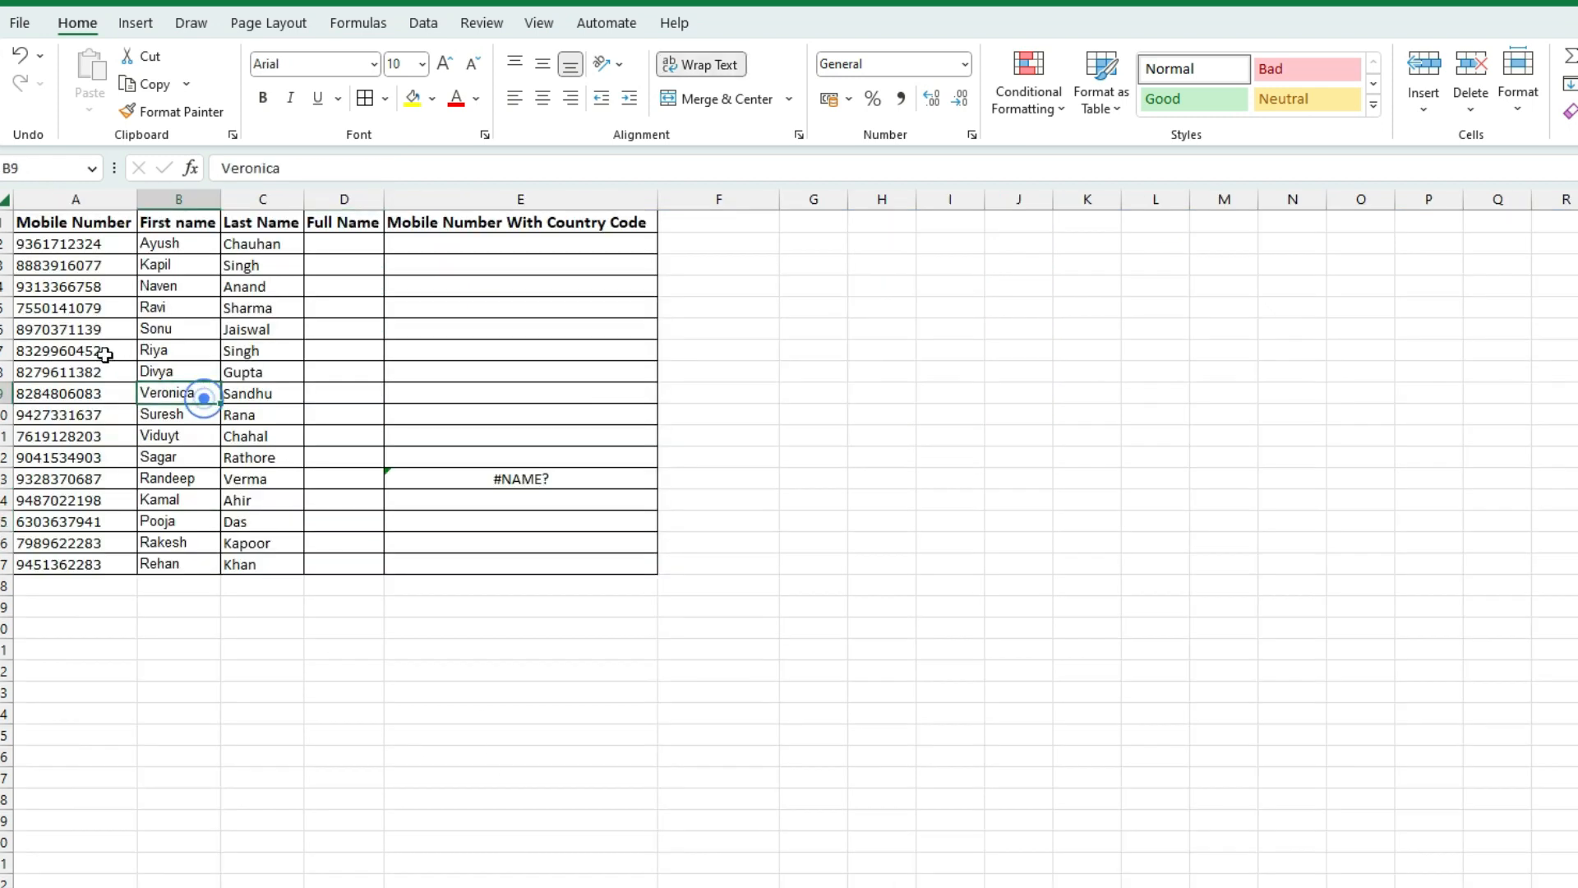
left_click_drag(28, 225, 287, 562)
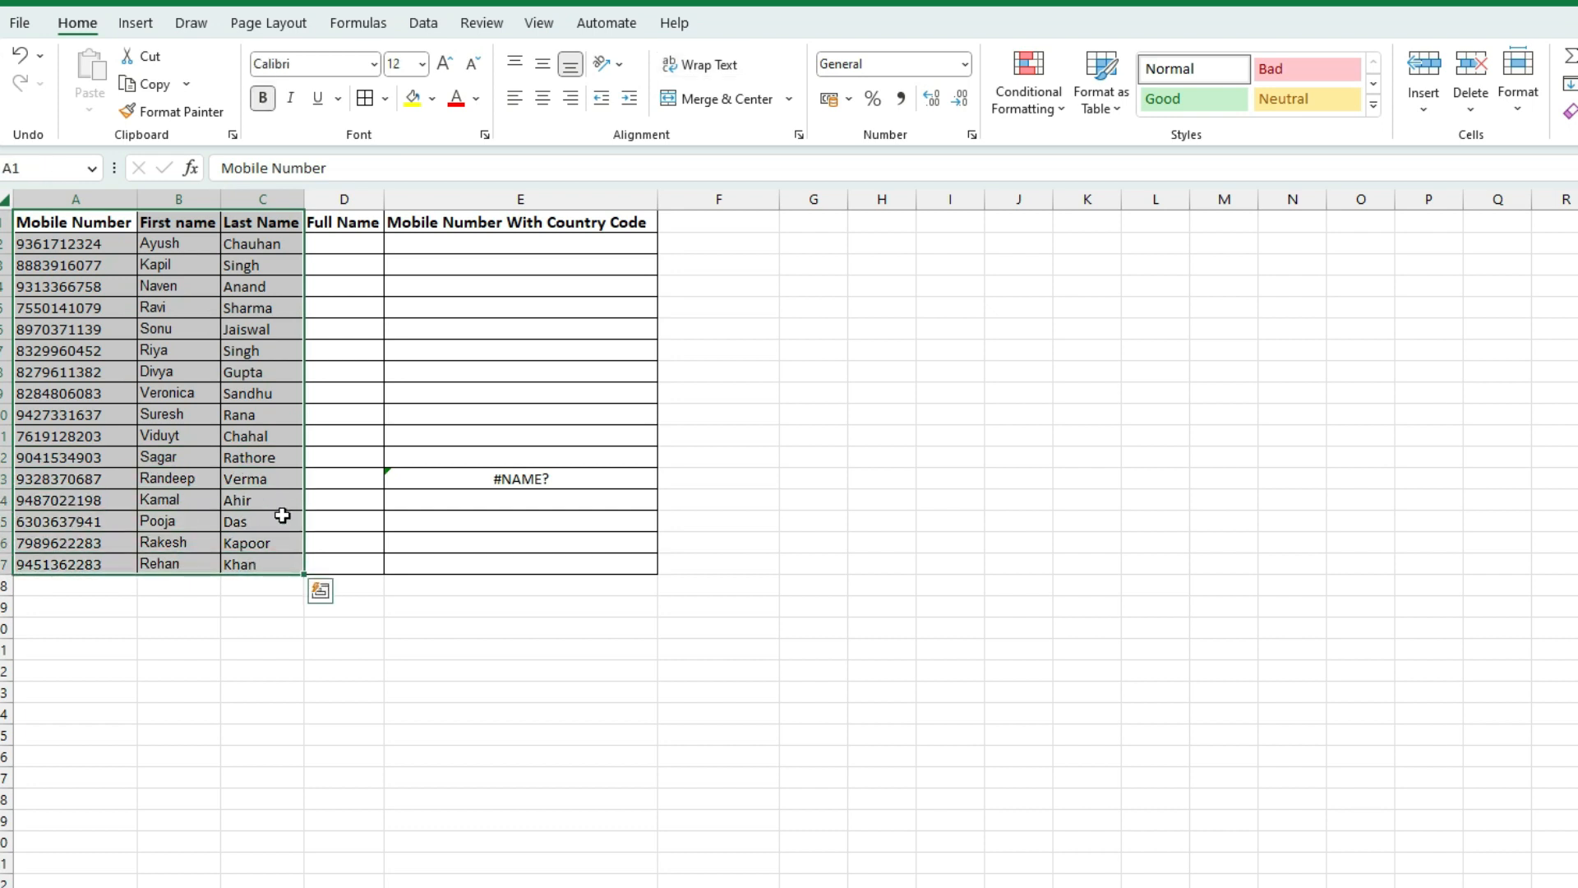
left_click(272, 413)
left_click_drag(383, 199, 496, 204)
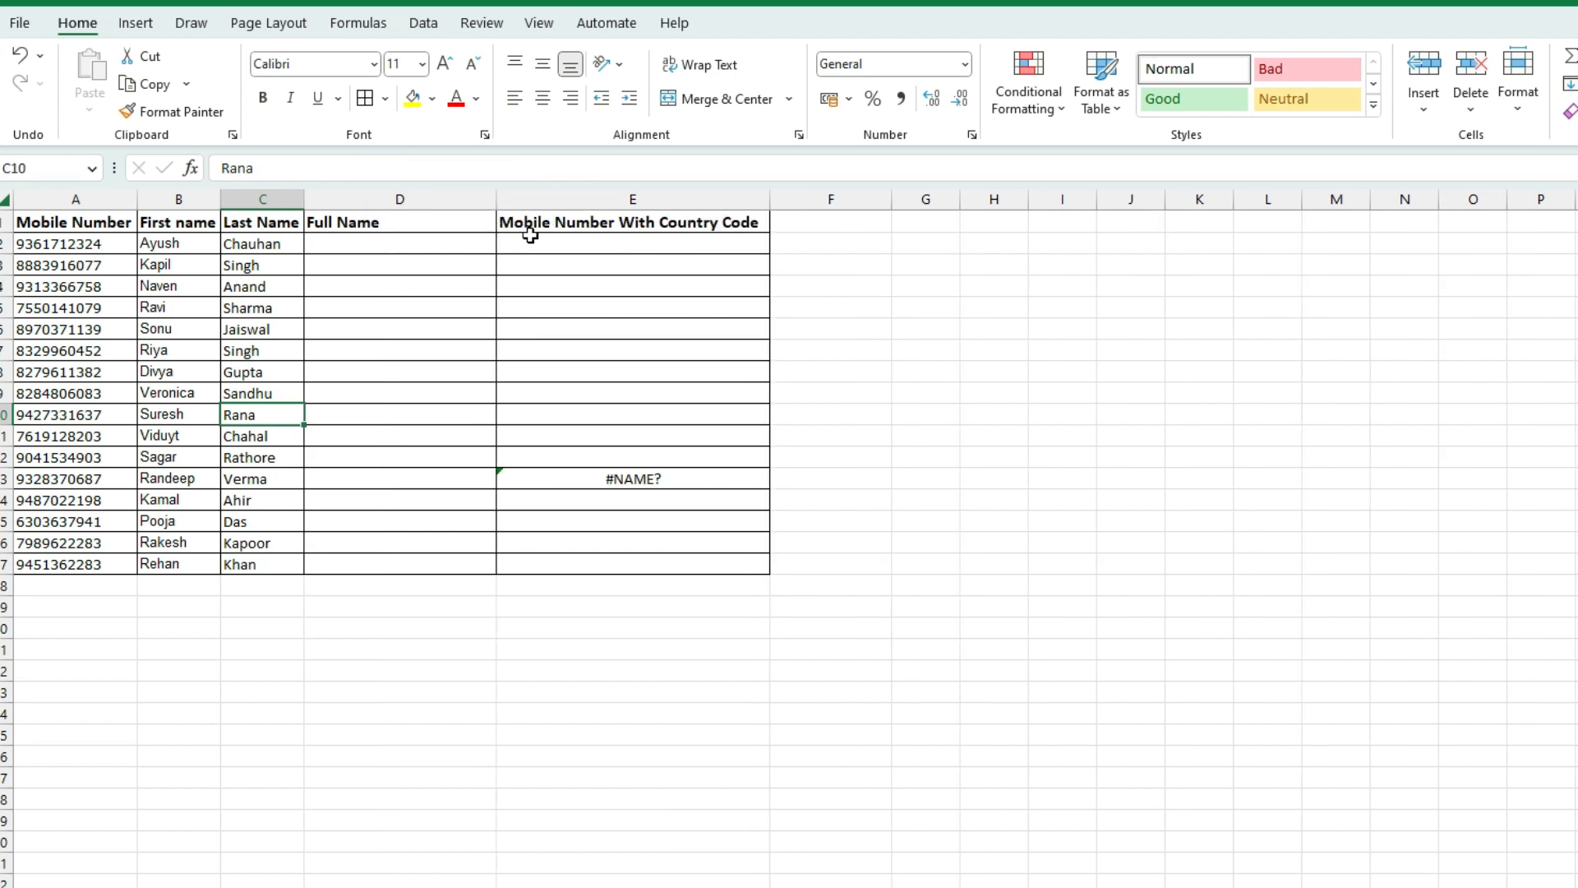
Delete the stray #NAME? error in E13 and select Full Name cell D2
left_click(680, 484)
key("Delete")
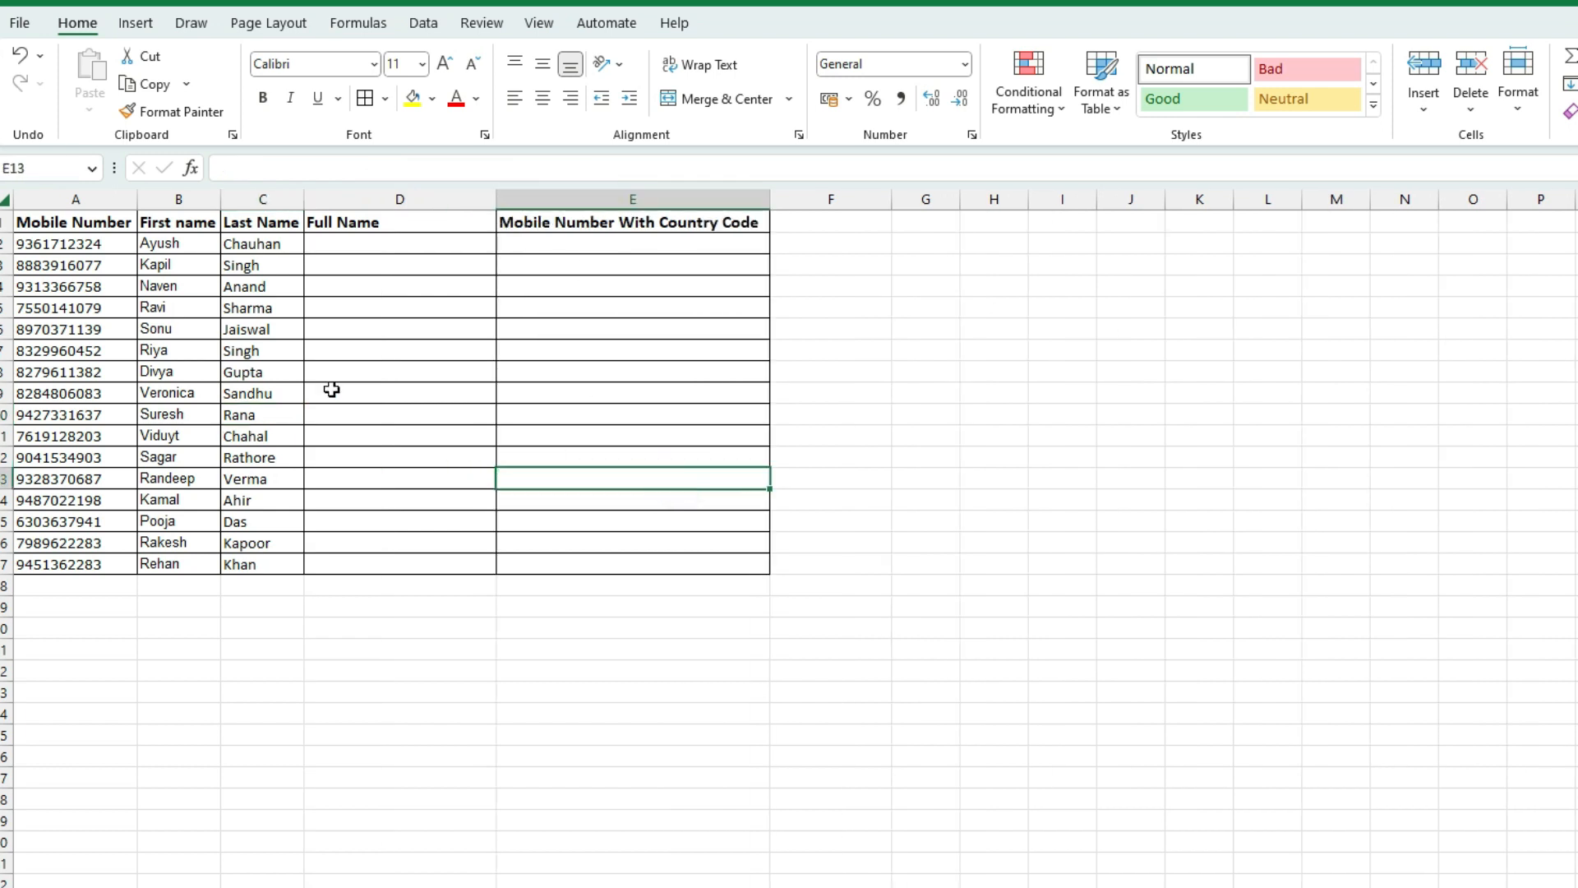
left_click(159, 245)
left_click(254, 245)
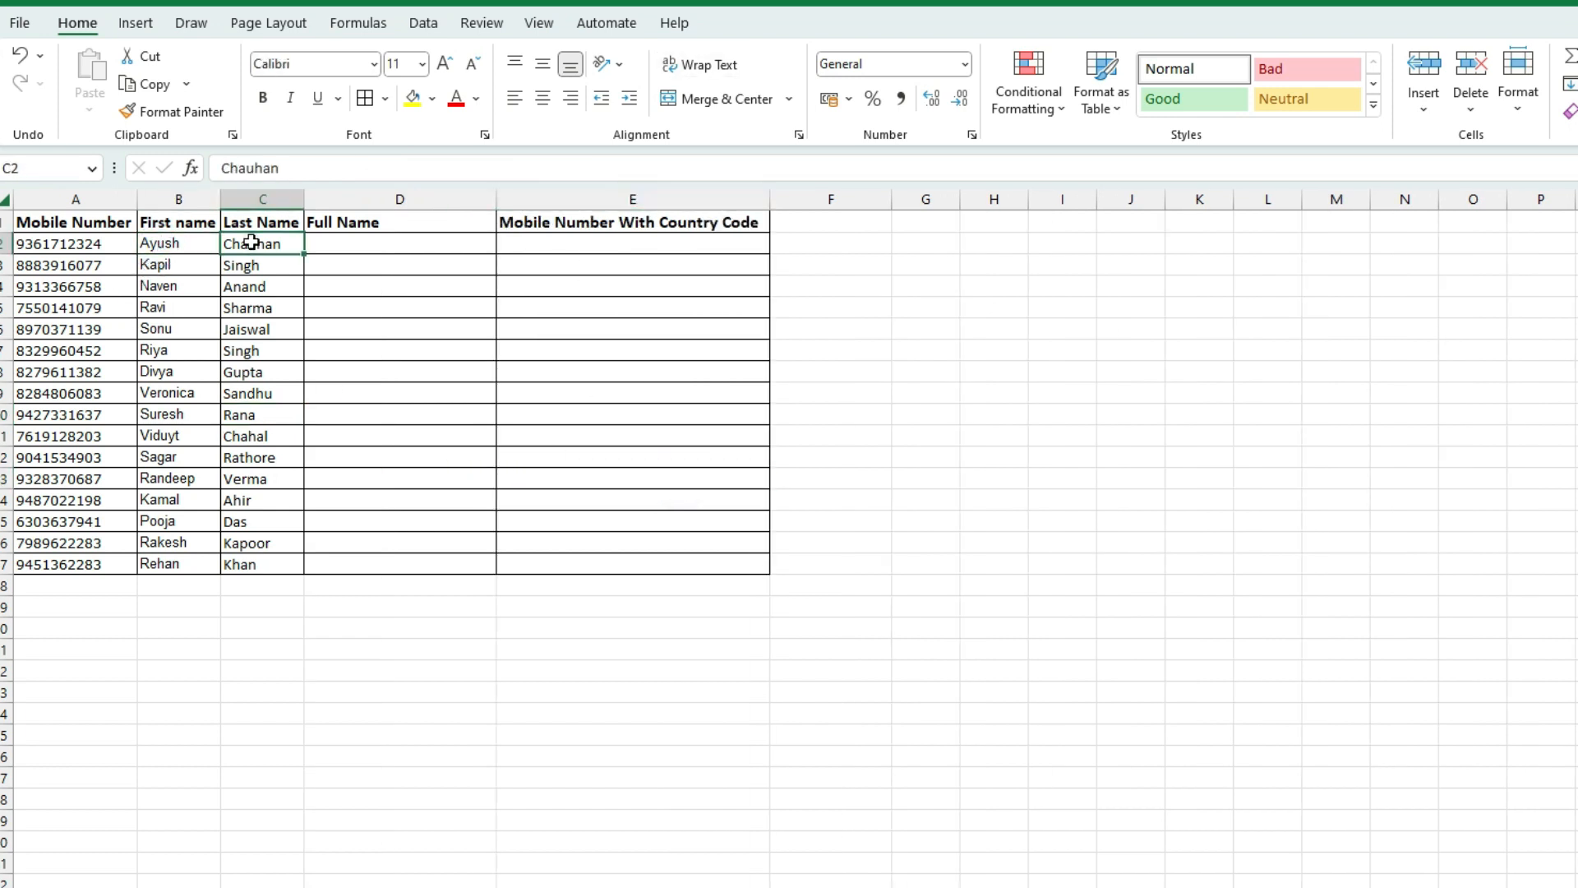
left_click(325, 251)
left_click(325, 253)
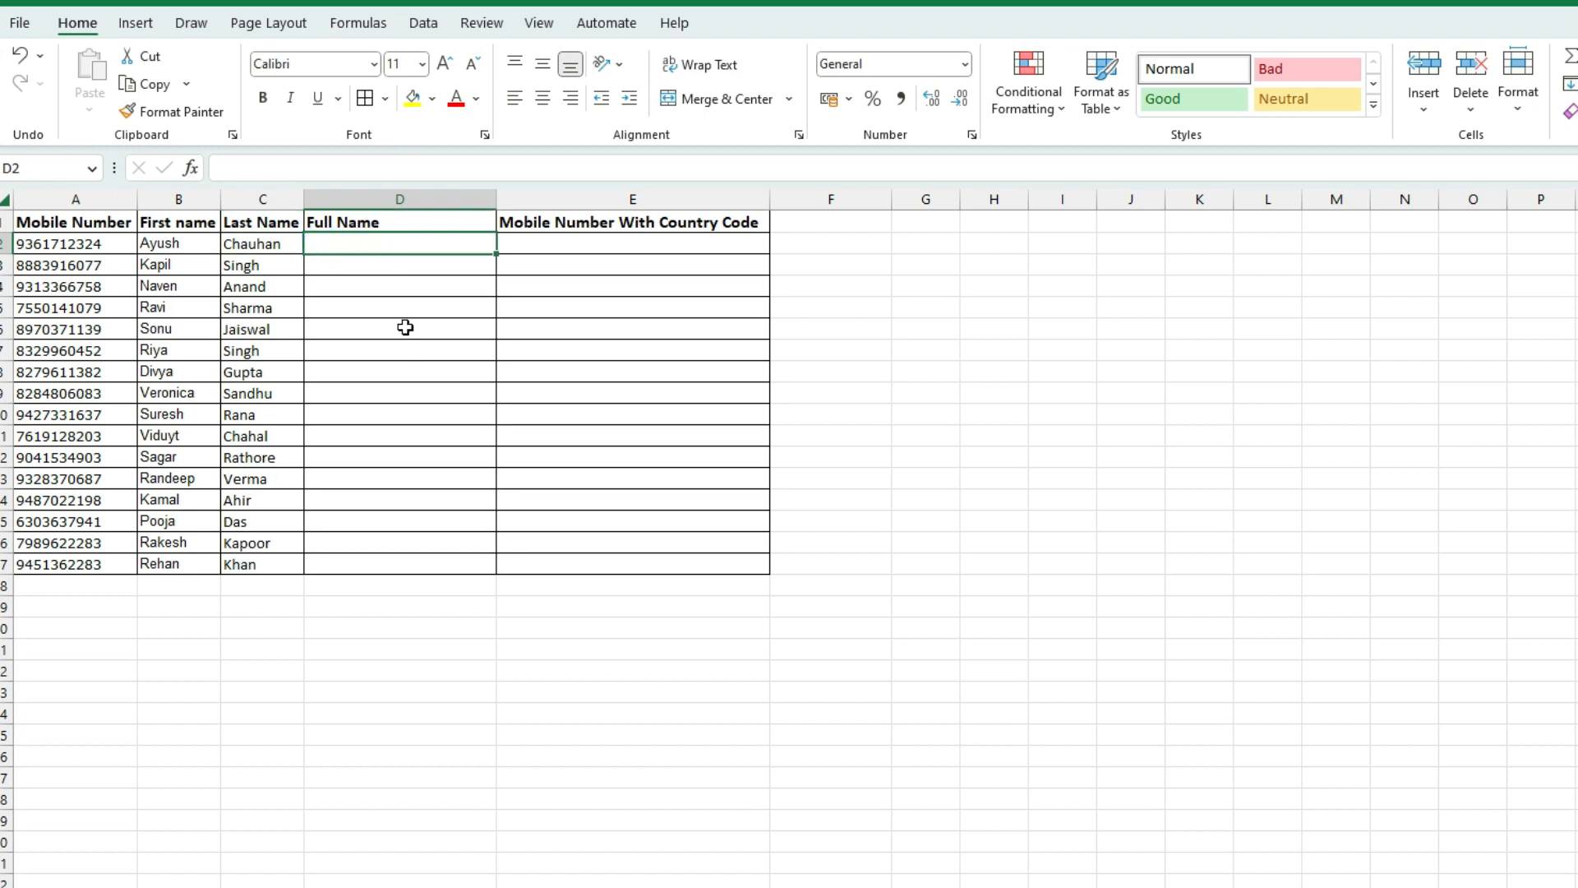
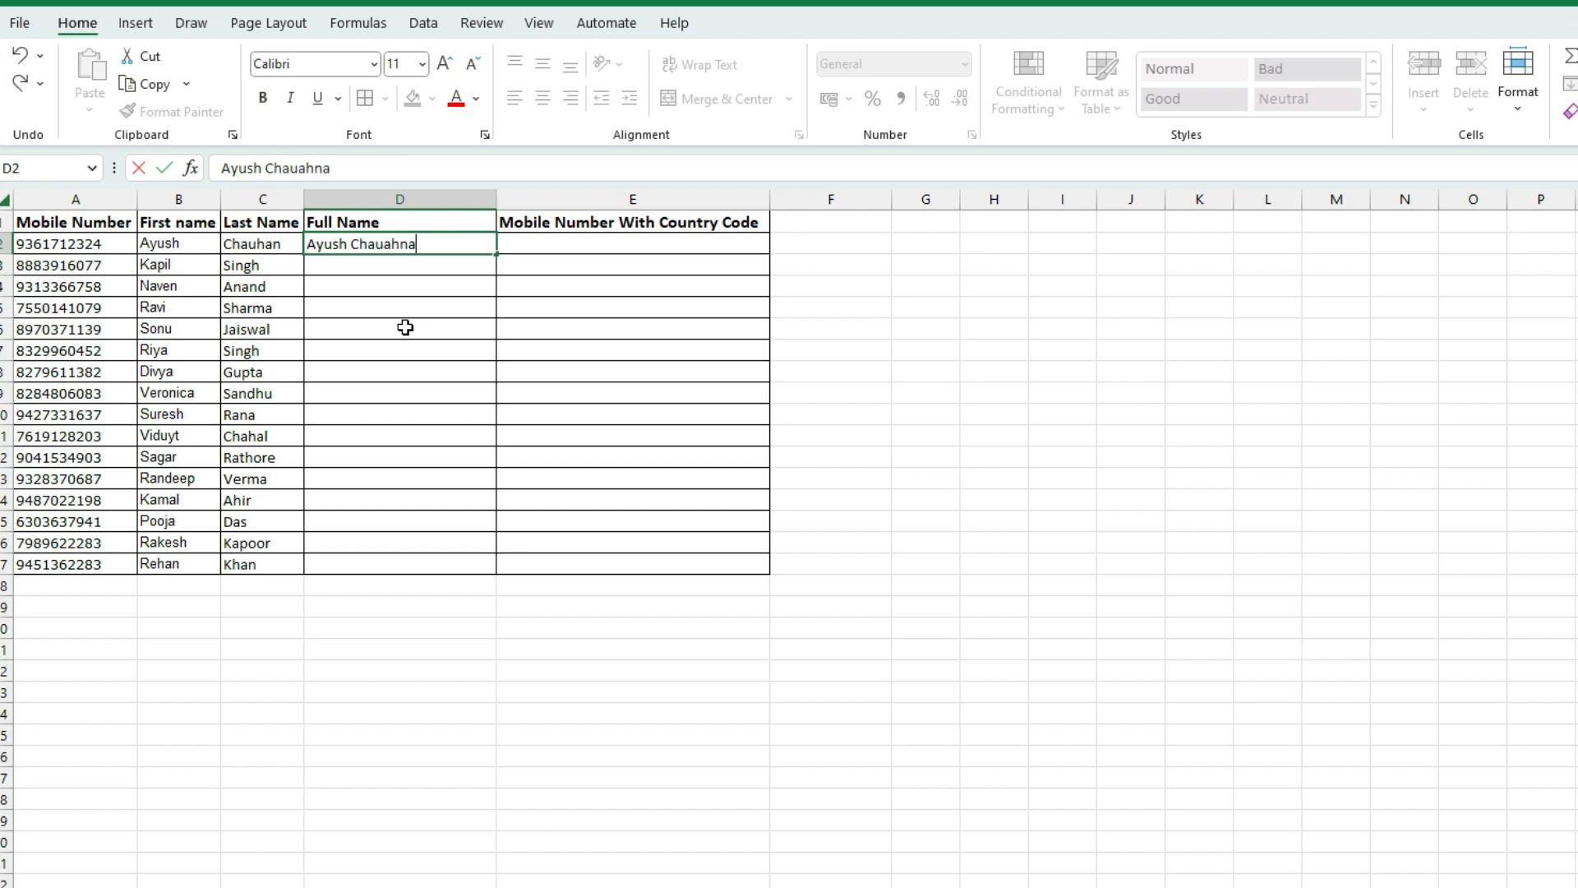
key("Return")
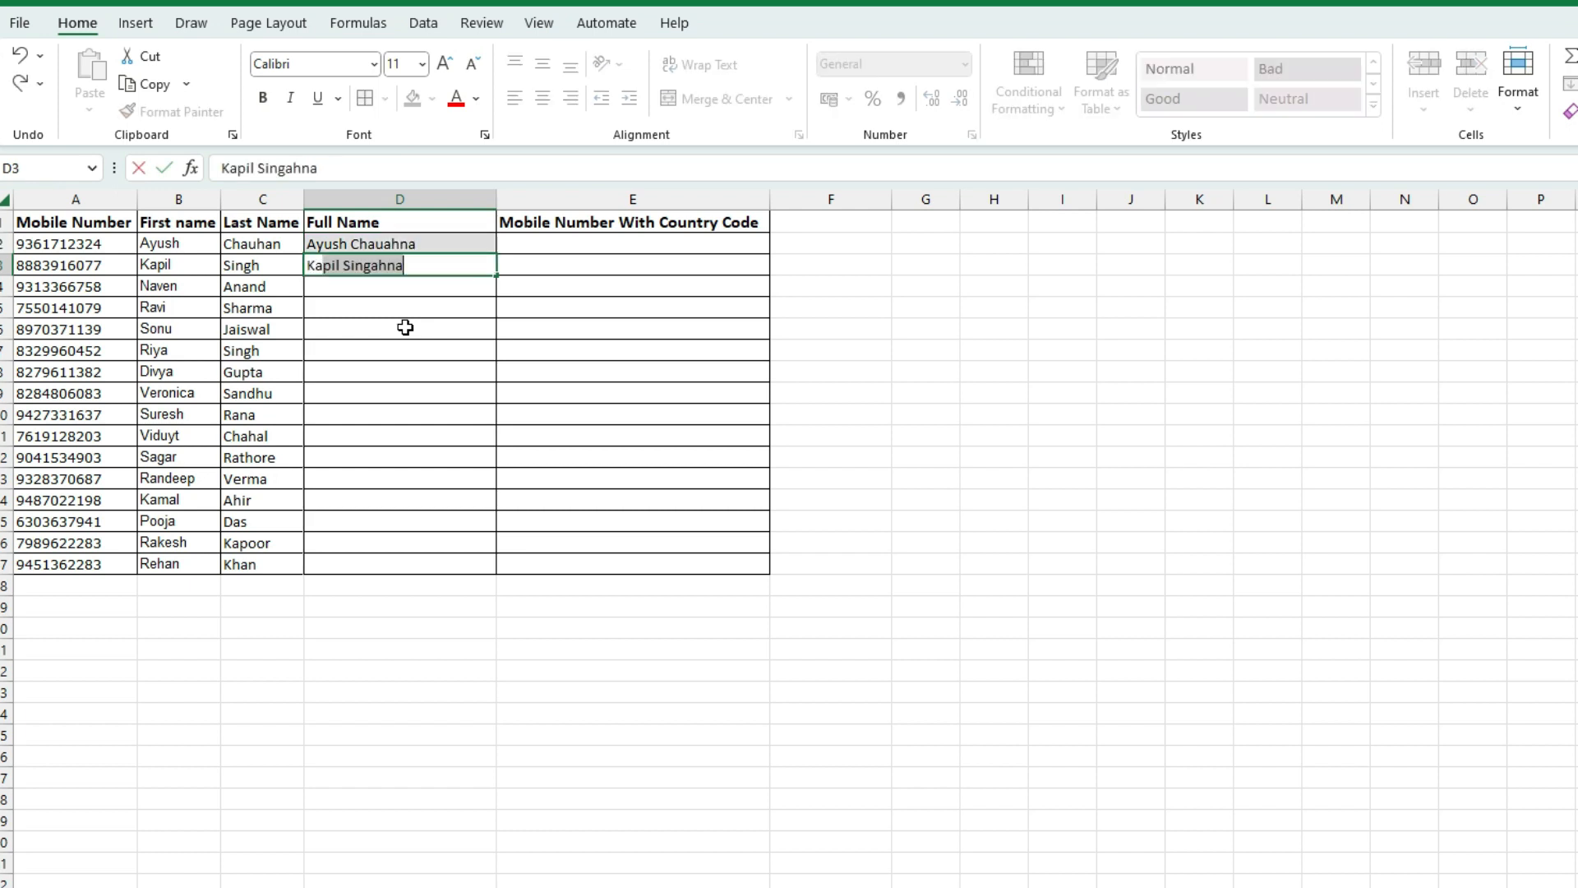
key("Return")
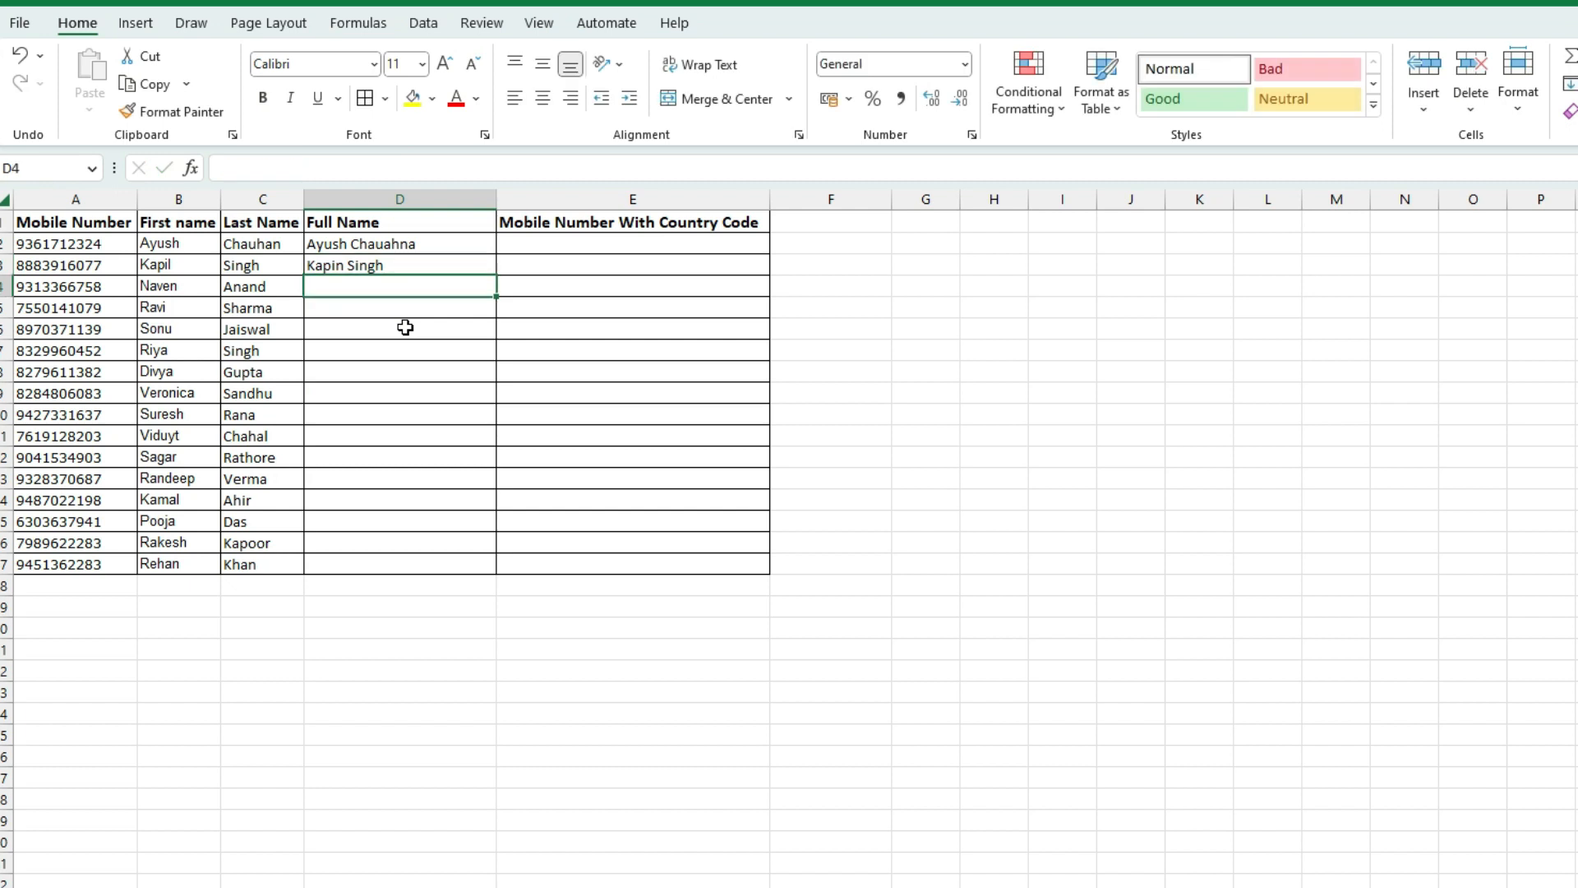
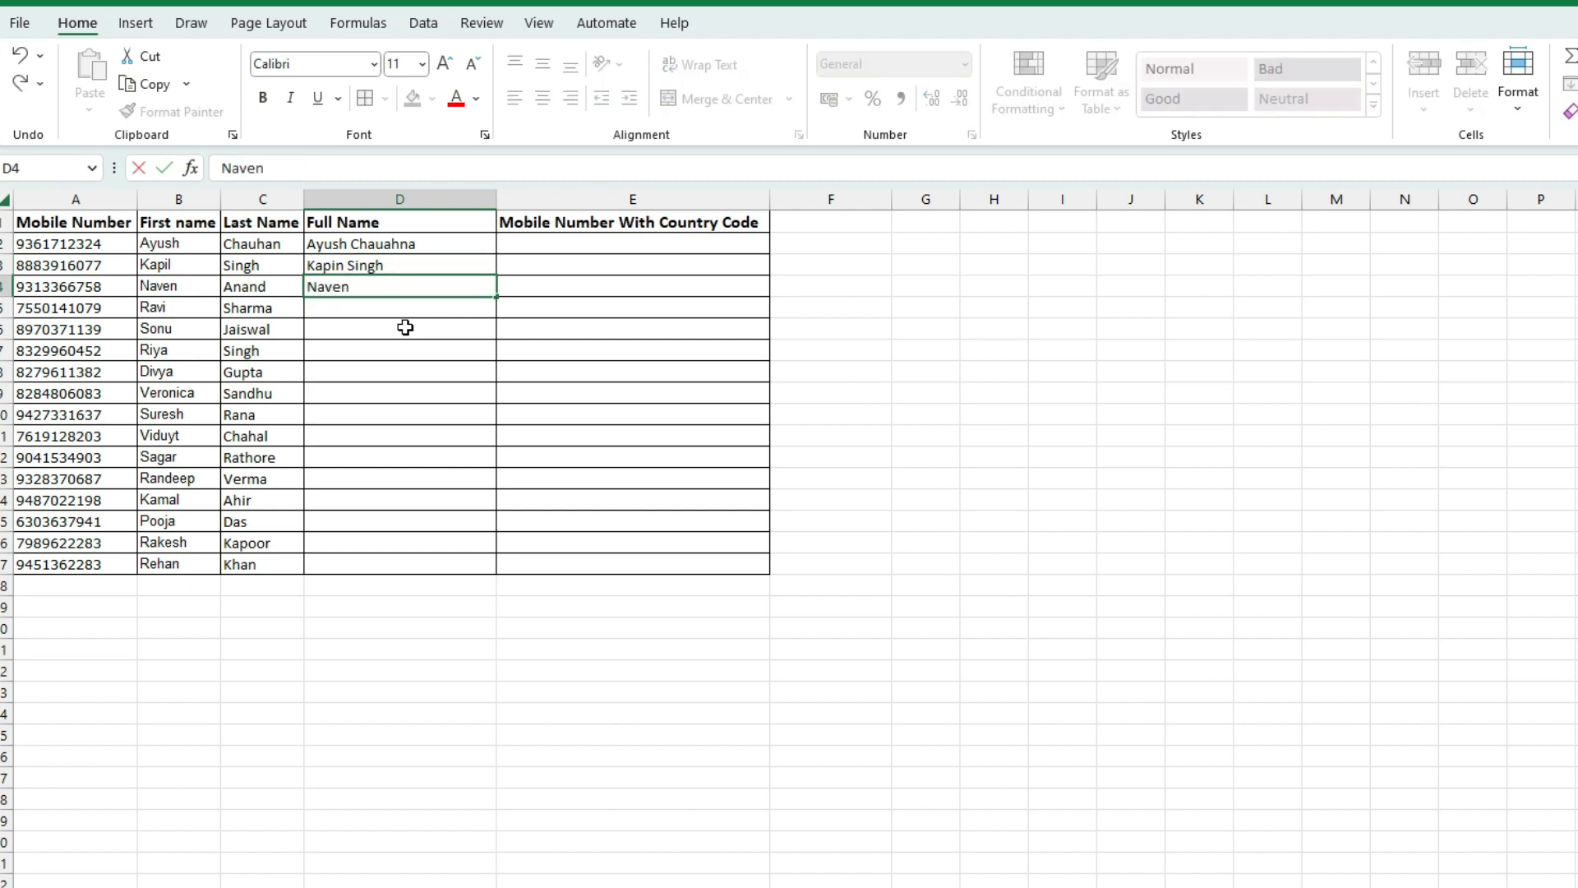
key("Return")
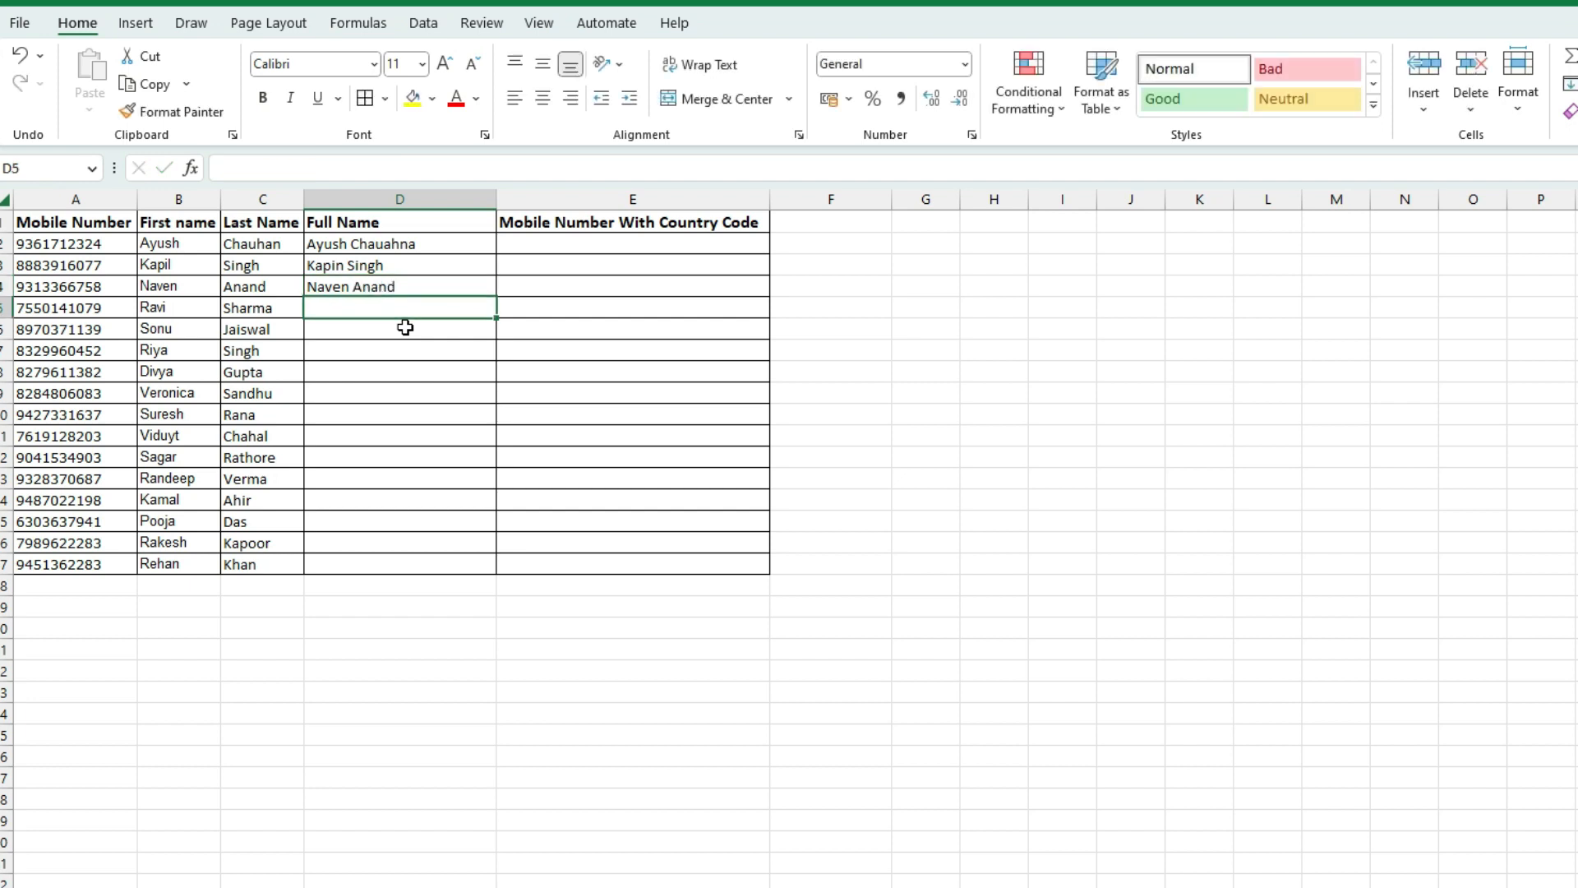
left_click_drag(370, 239, 372, 276)
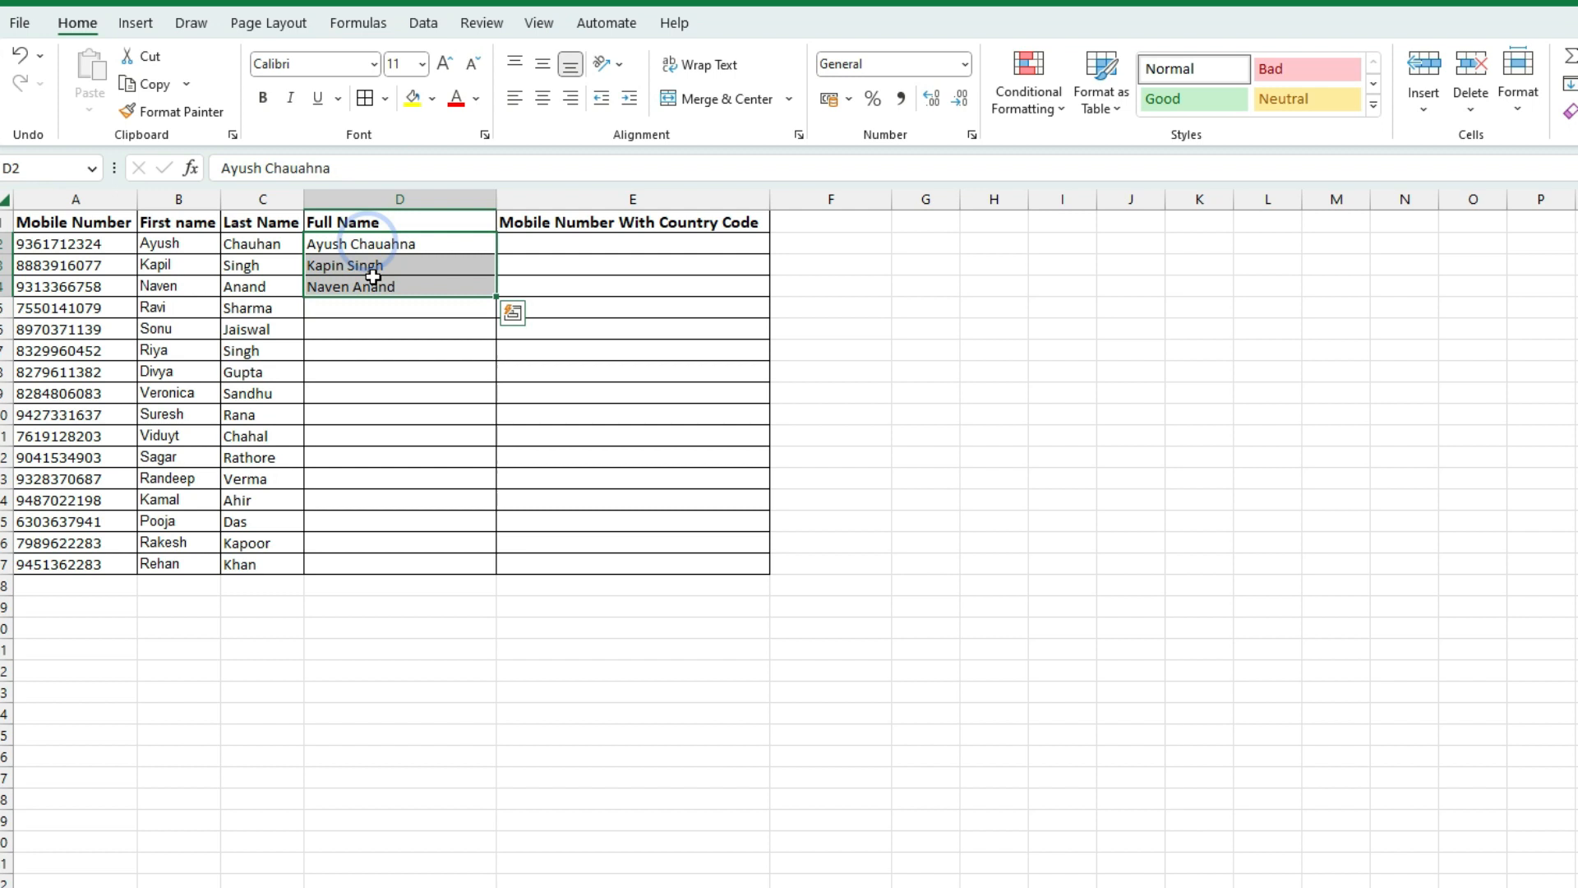
key("Delete")
left_click(387, 299)
left_click(355, 243)
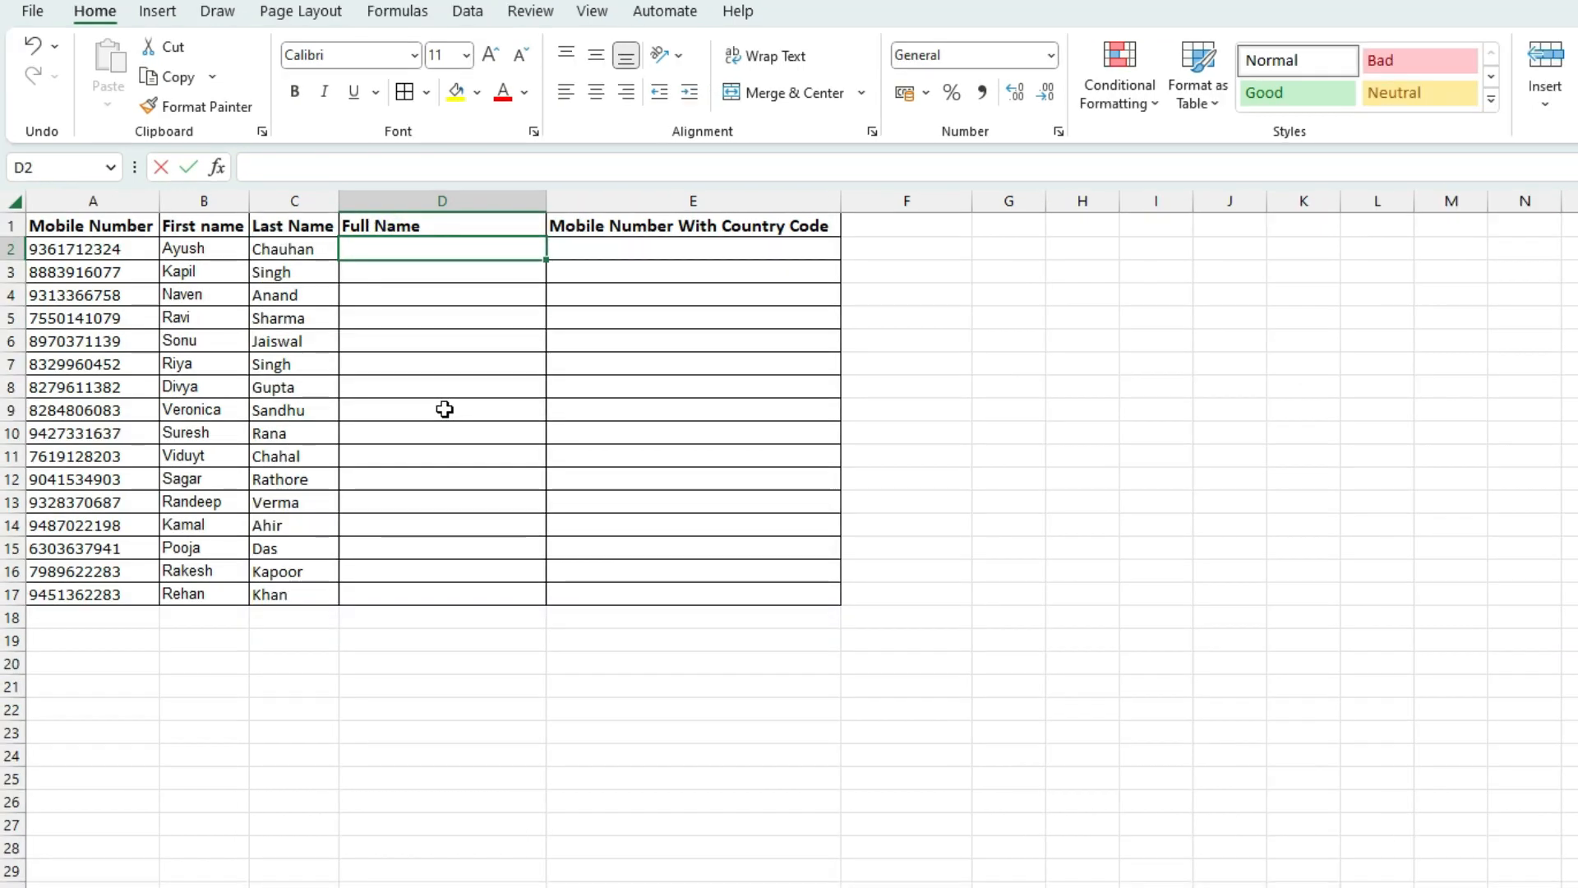
type("=con")
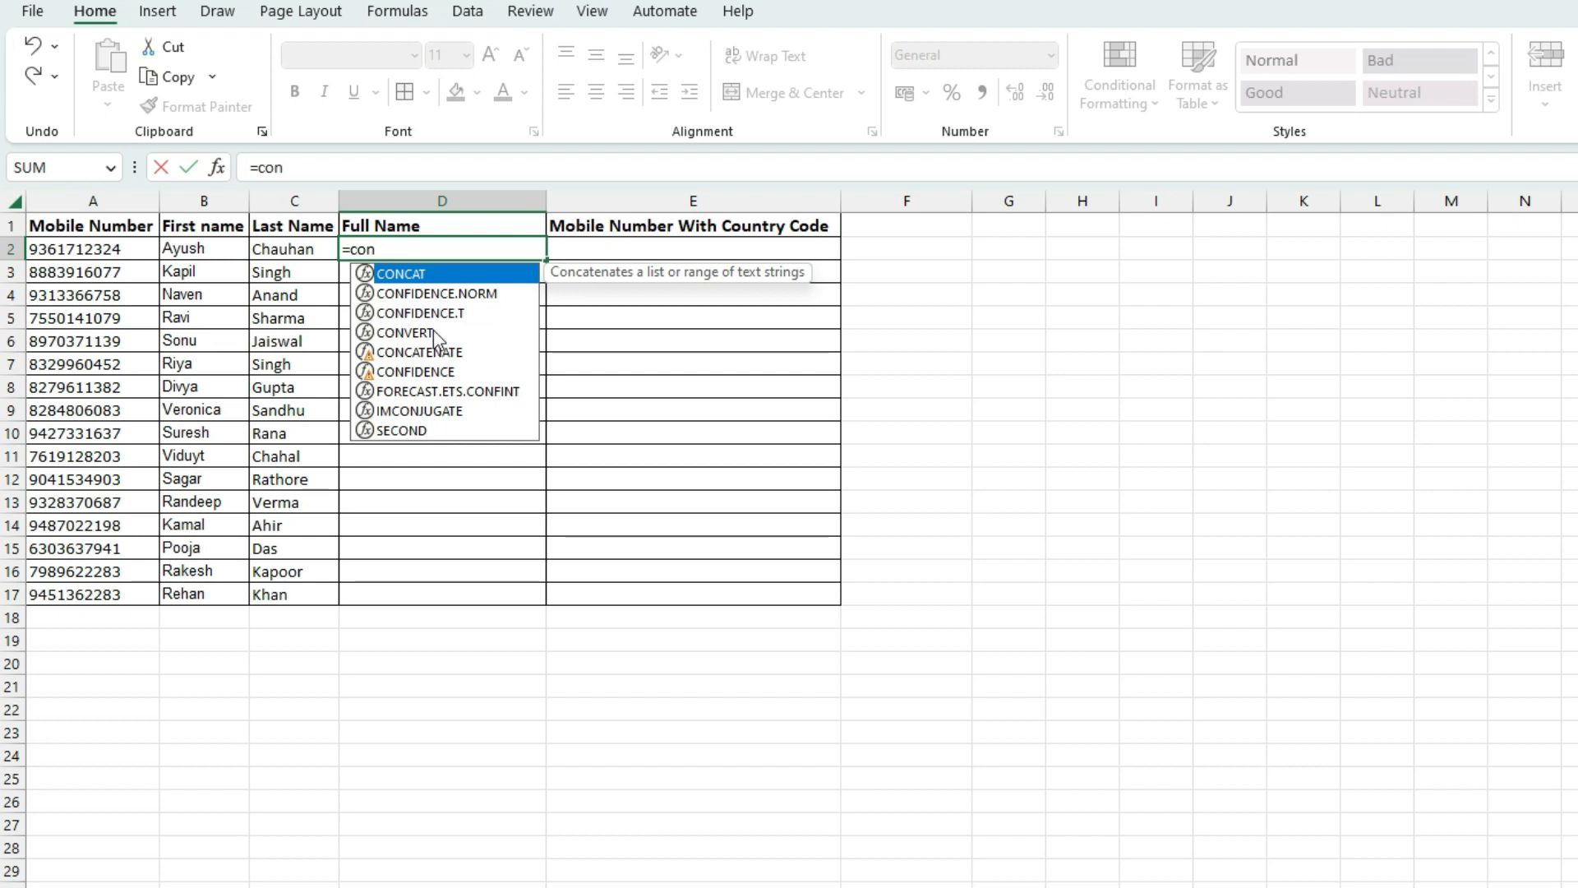
key("Down")
key("Up")
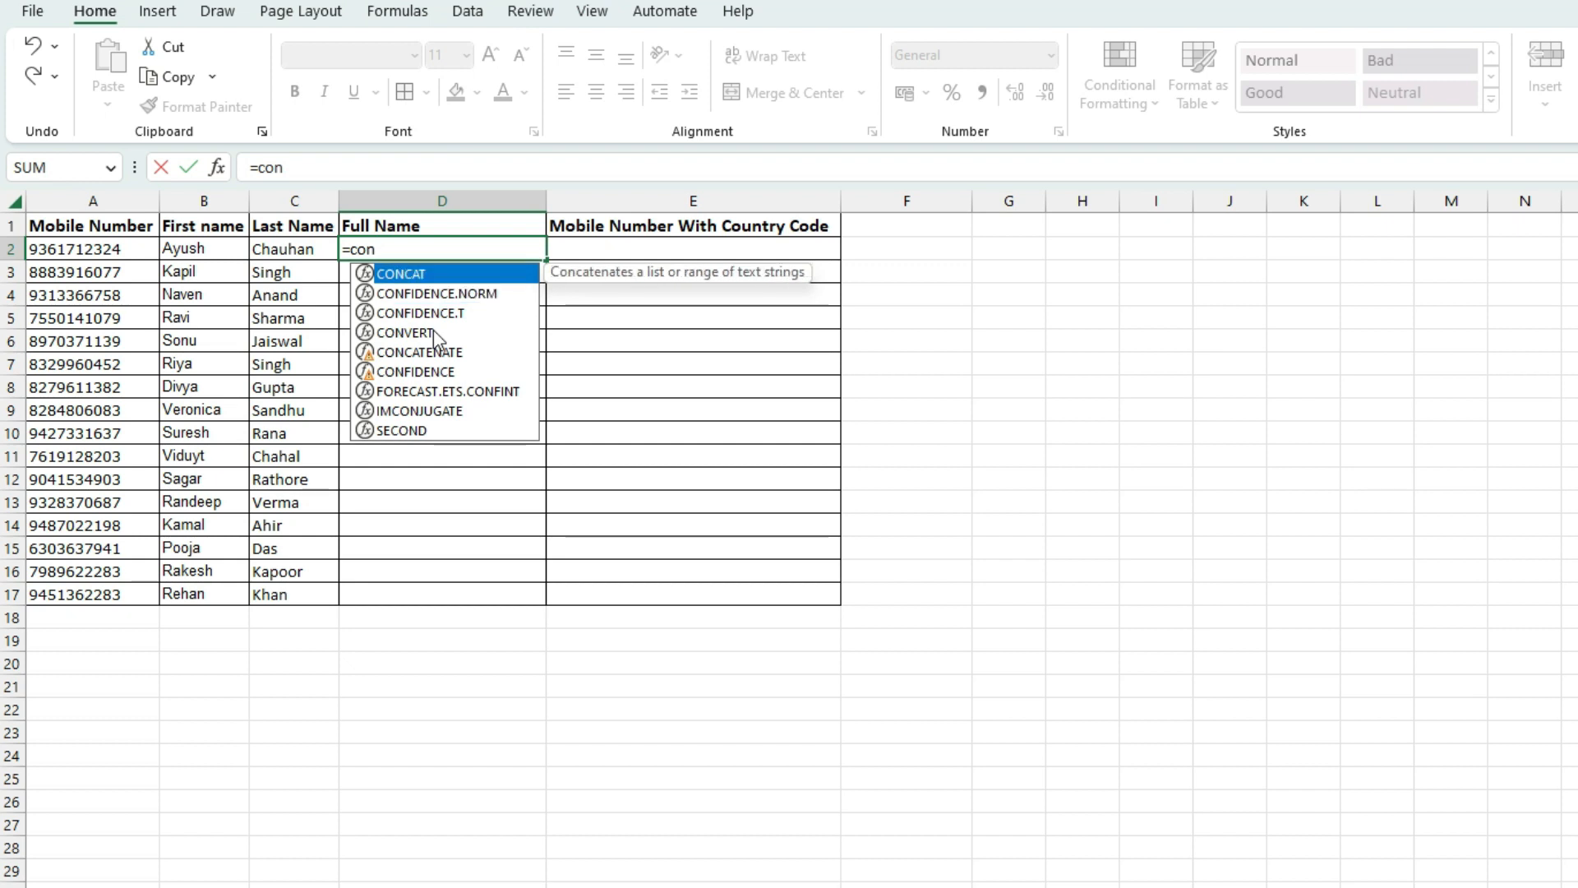
key("Down")
key("Down")
key("Down")
key("Down")
key("Up")
key("Up")
key("Up")
key("Up")
key("Down")
key("Down")
key("Down")
key("Up")
key("Up")
key("Up")
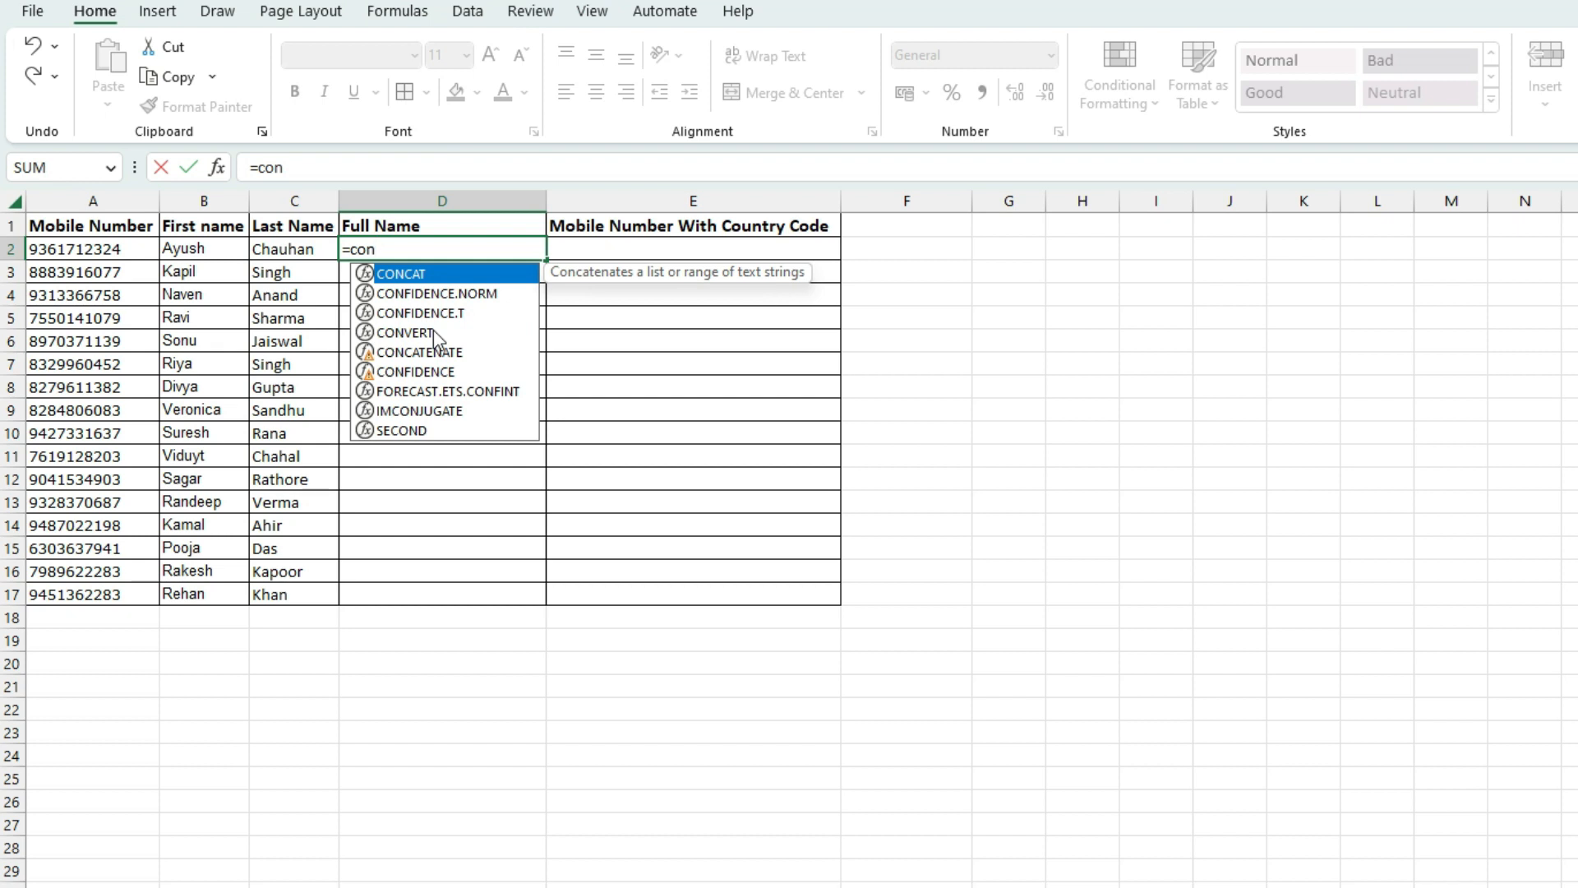
key("Tab")
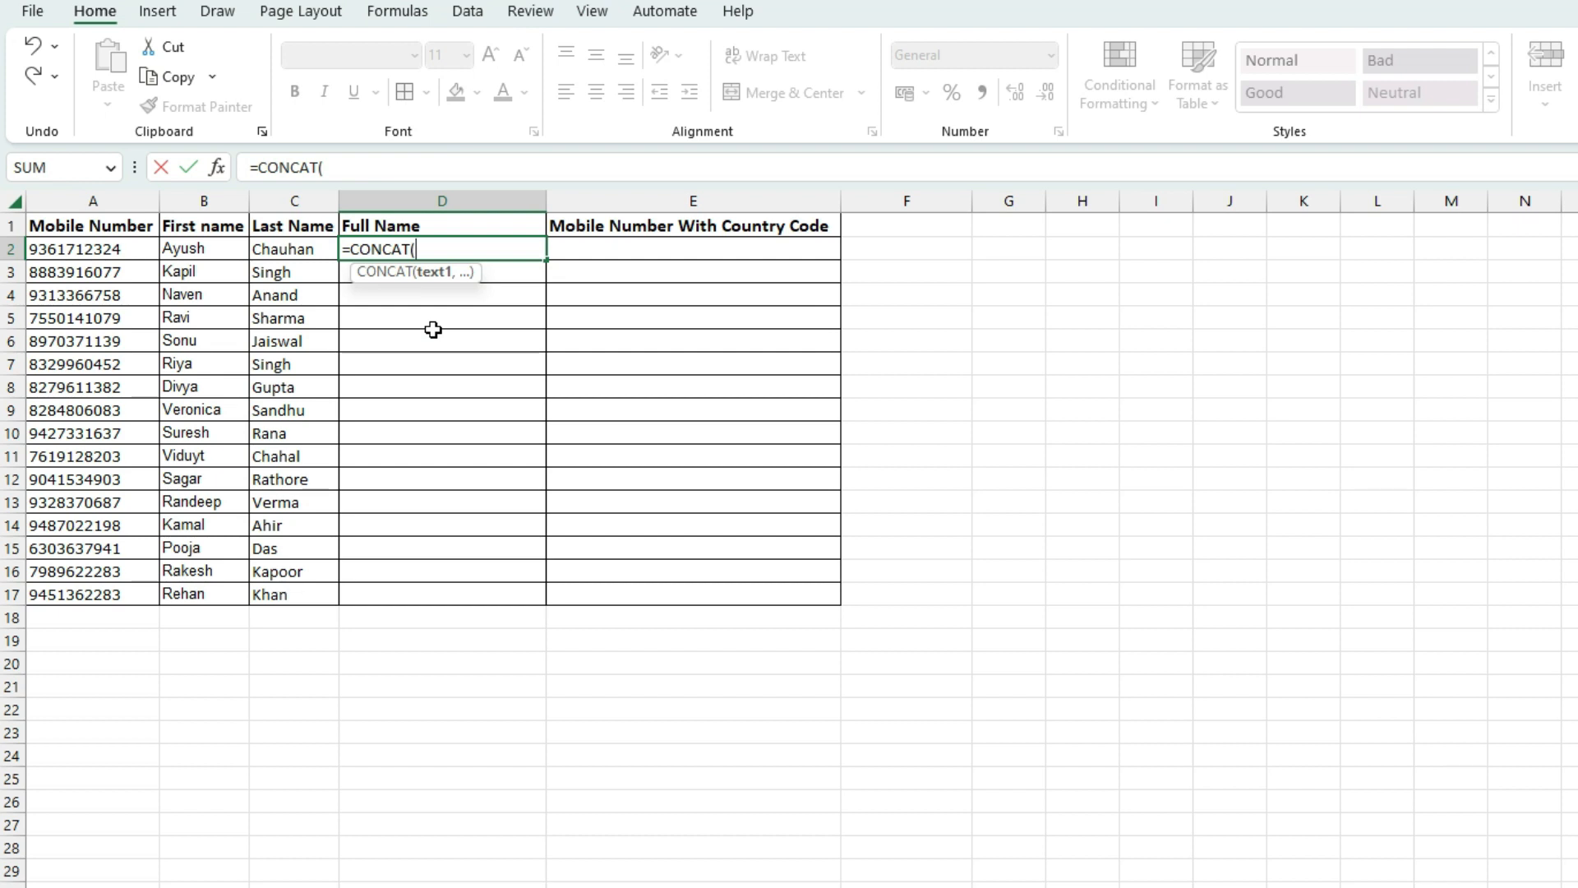
left_click(200, 249)
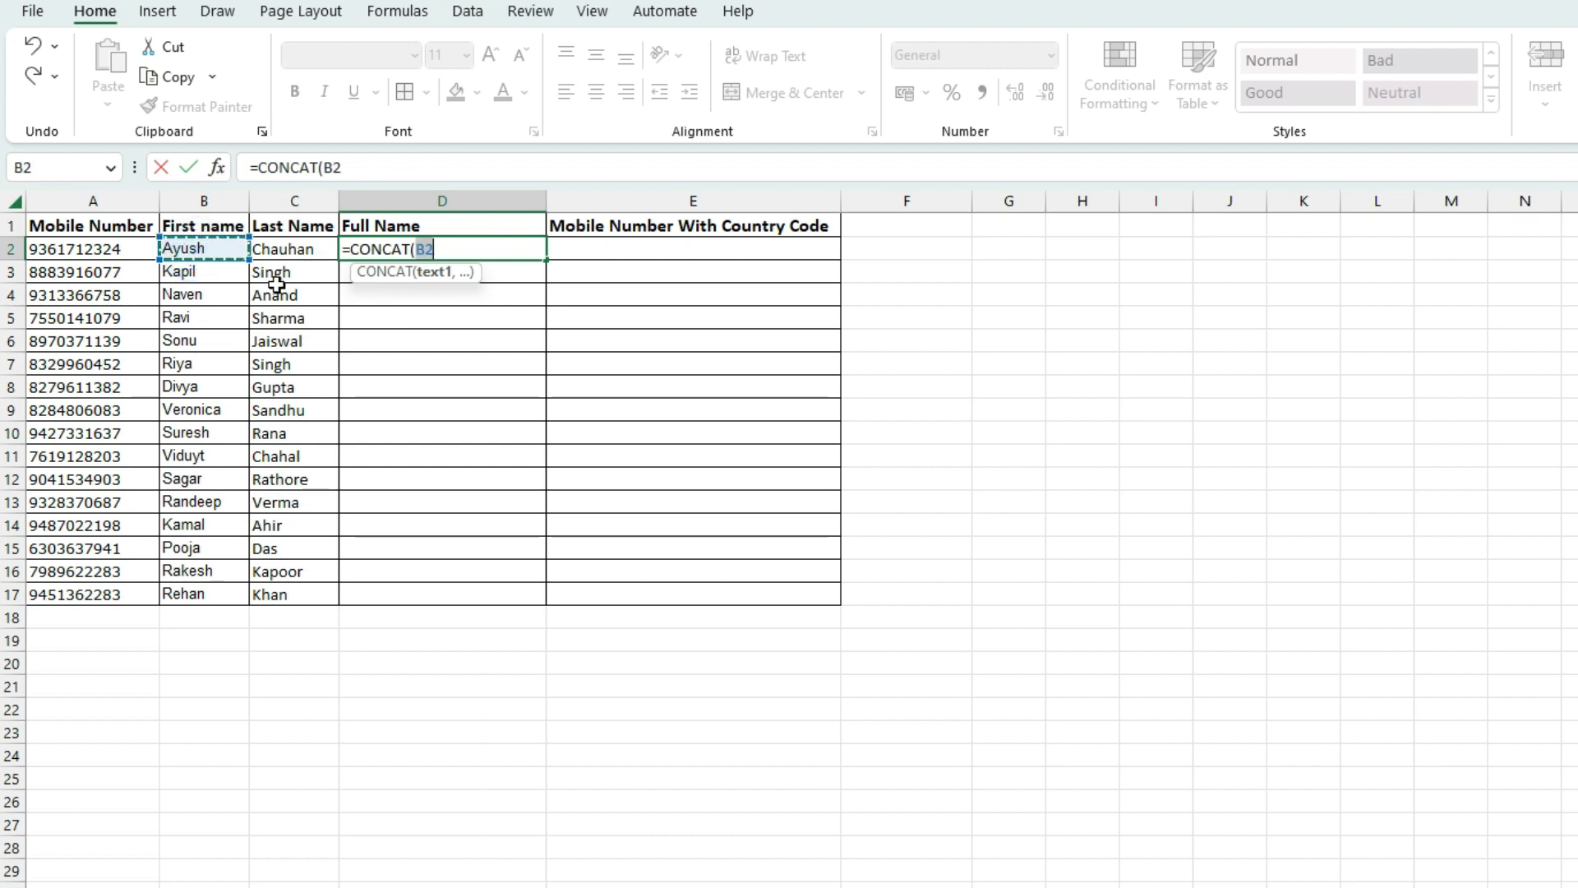
type(",")
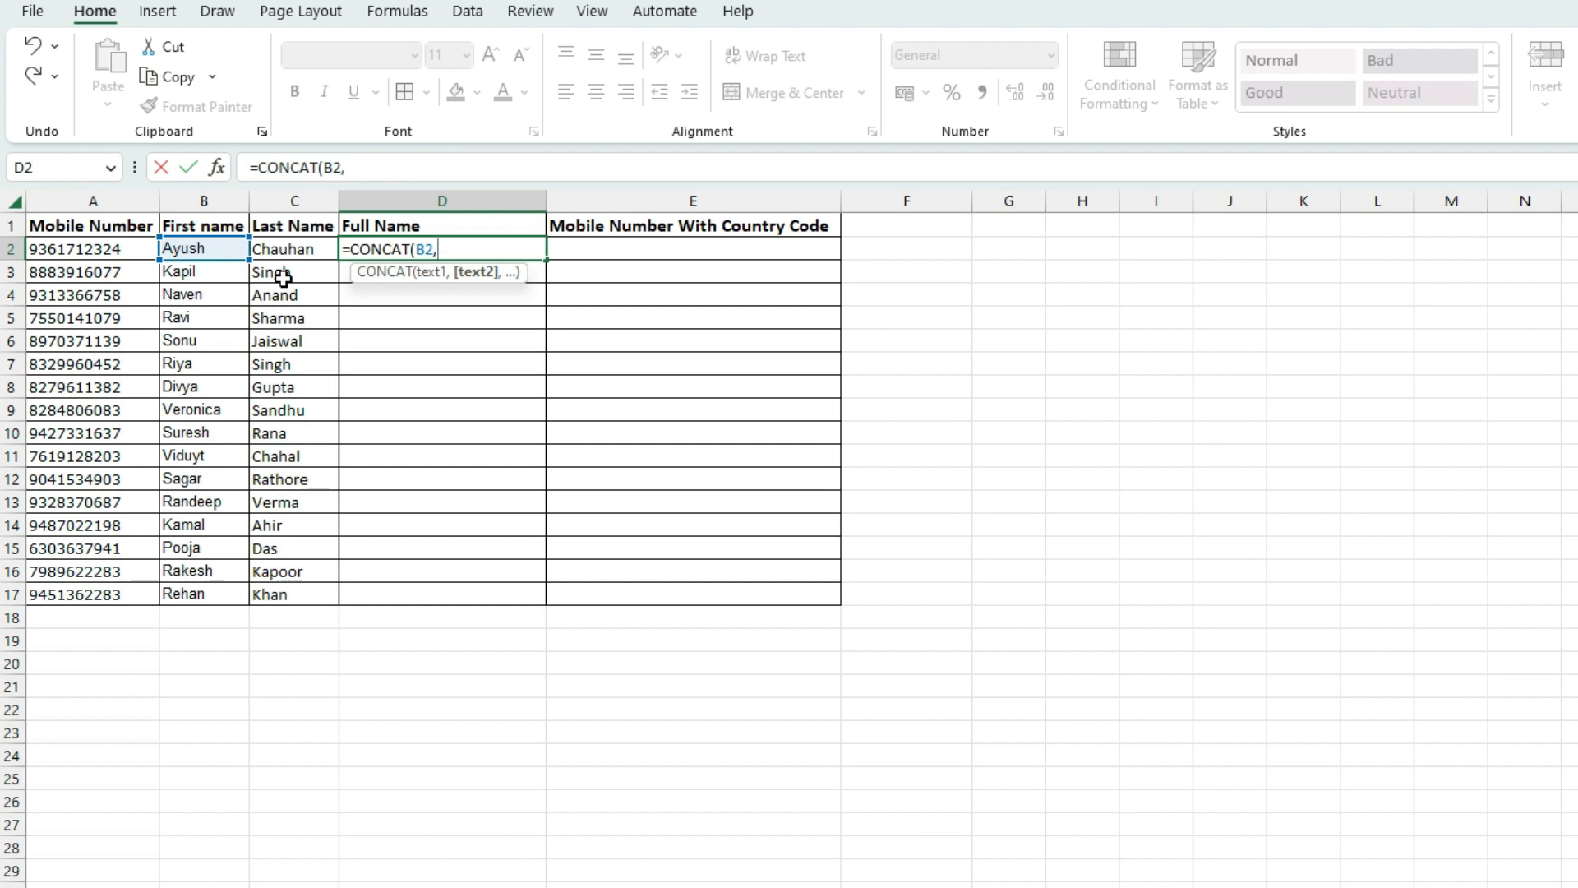
left_click(294, 246)
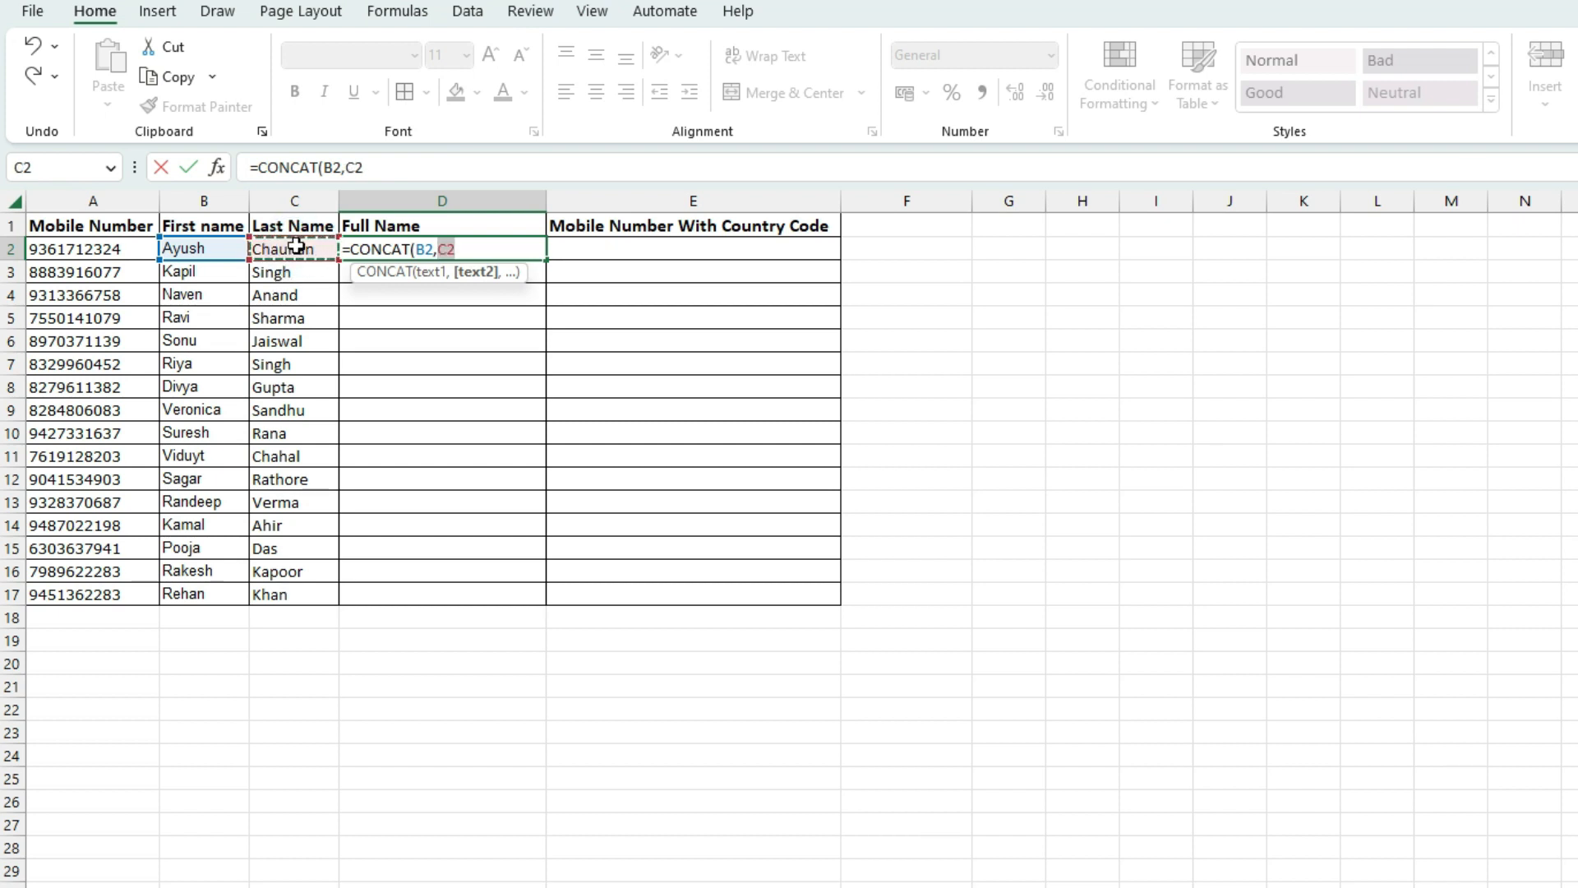
type(")")
key("Return")
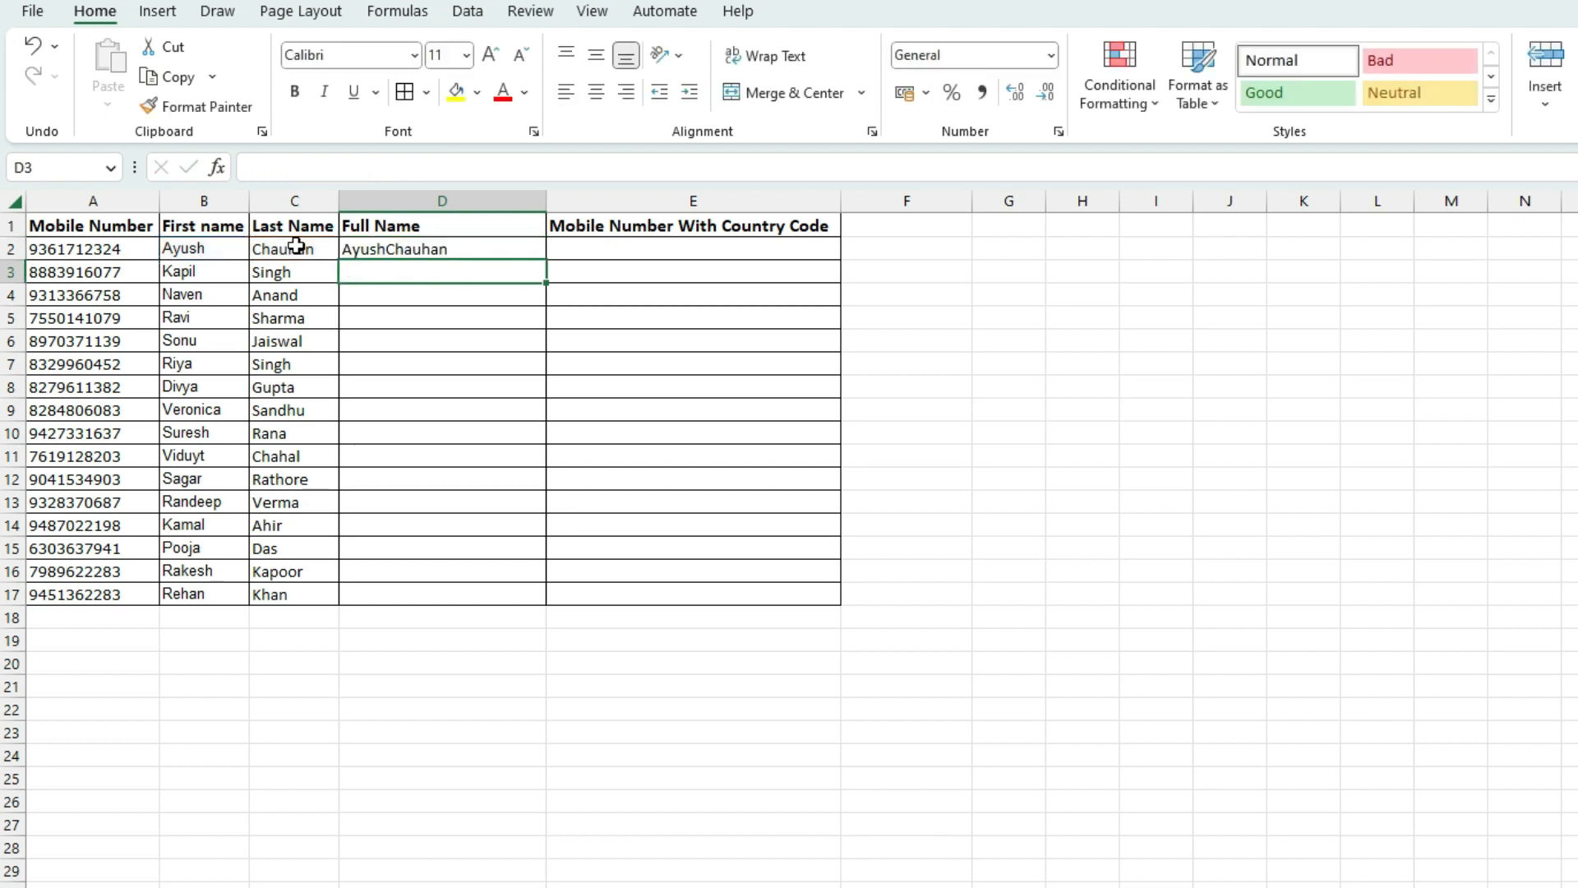
Fill the D2 full-name formula down to D9
left_click(444, 248)
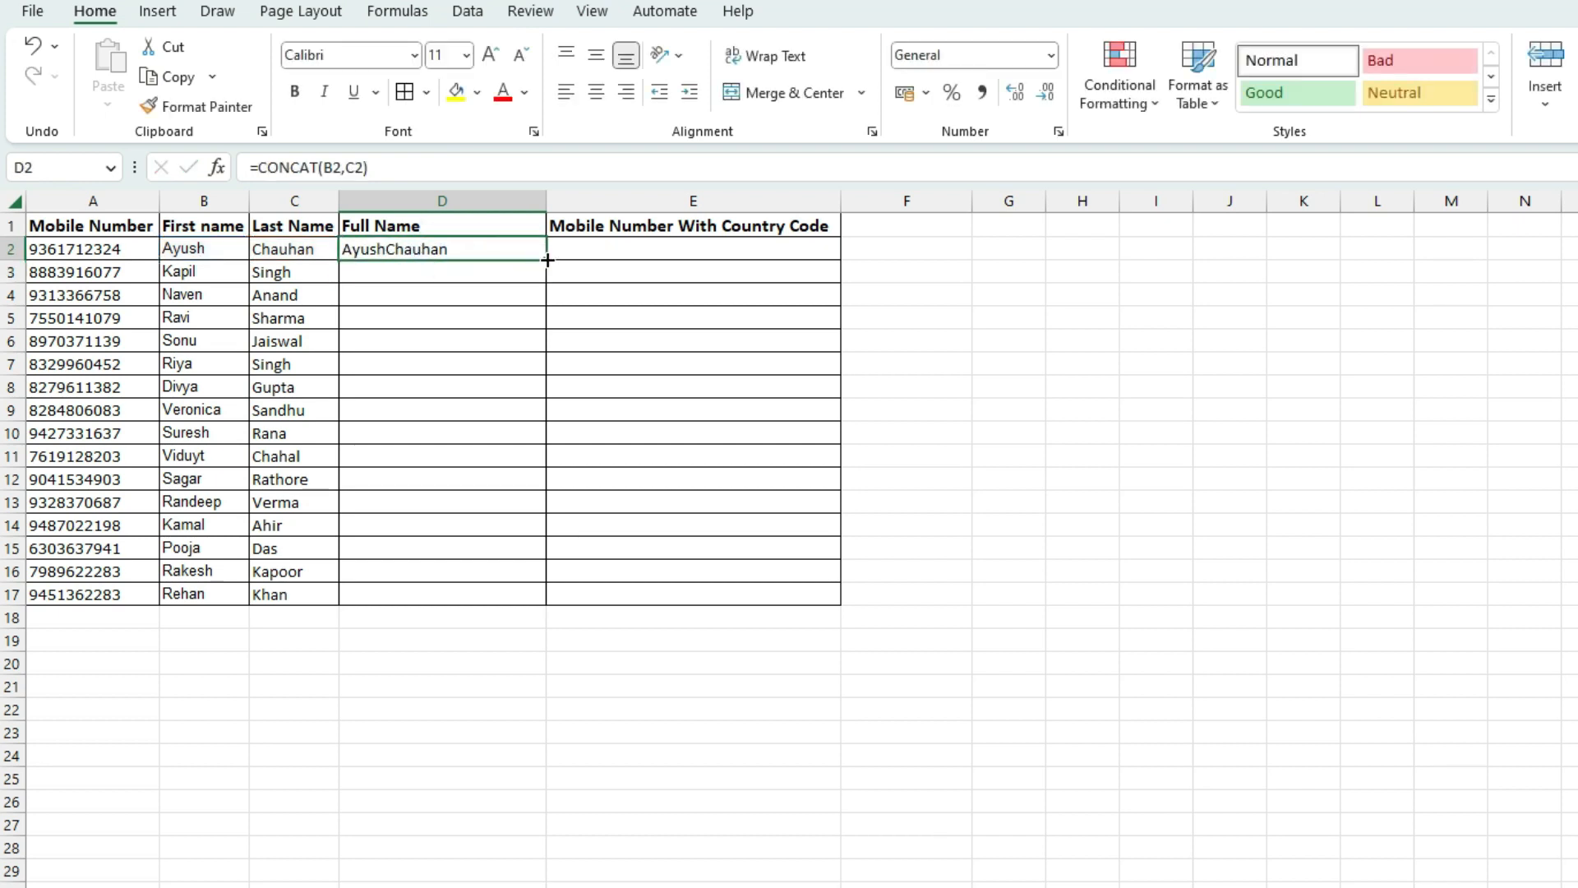
left_click_drag(548, 260, 538, 410)
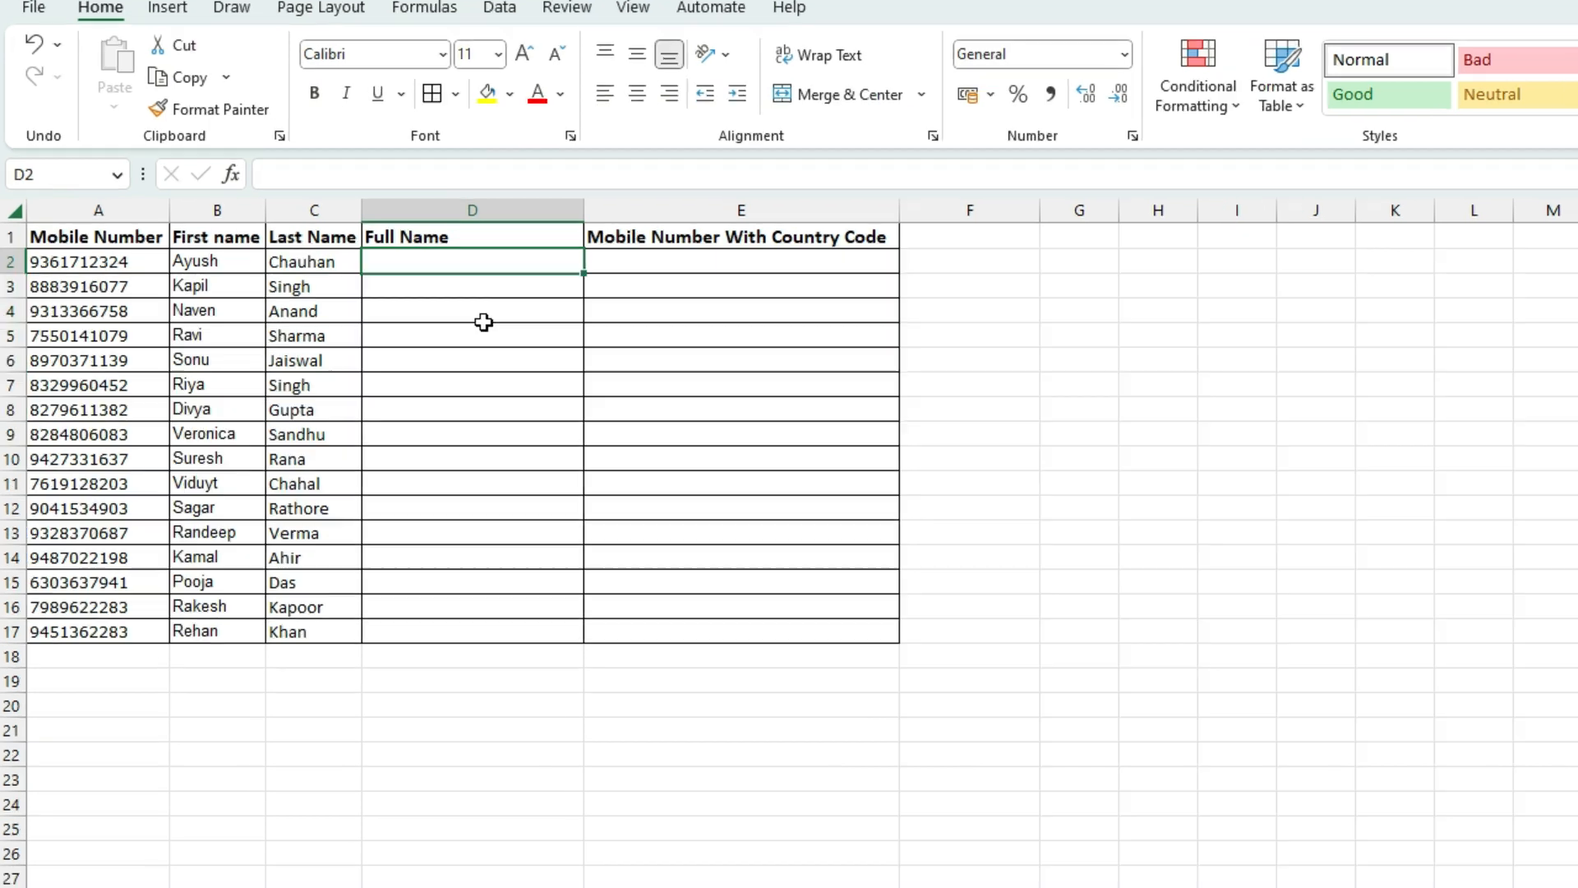
left_click(452, 301)
left_click(444, 263)
type("=")
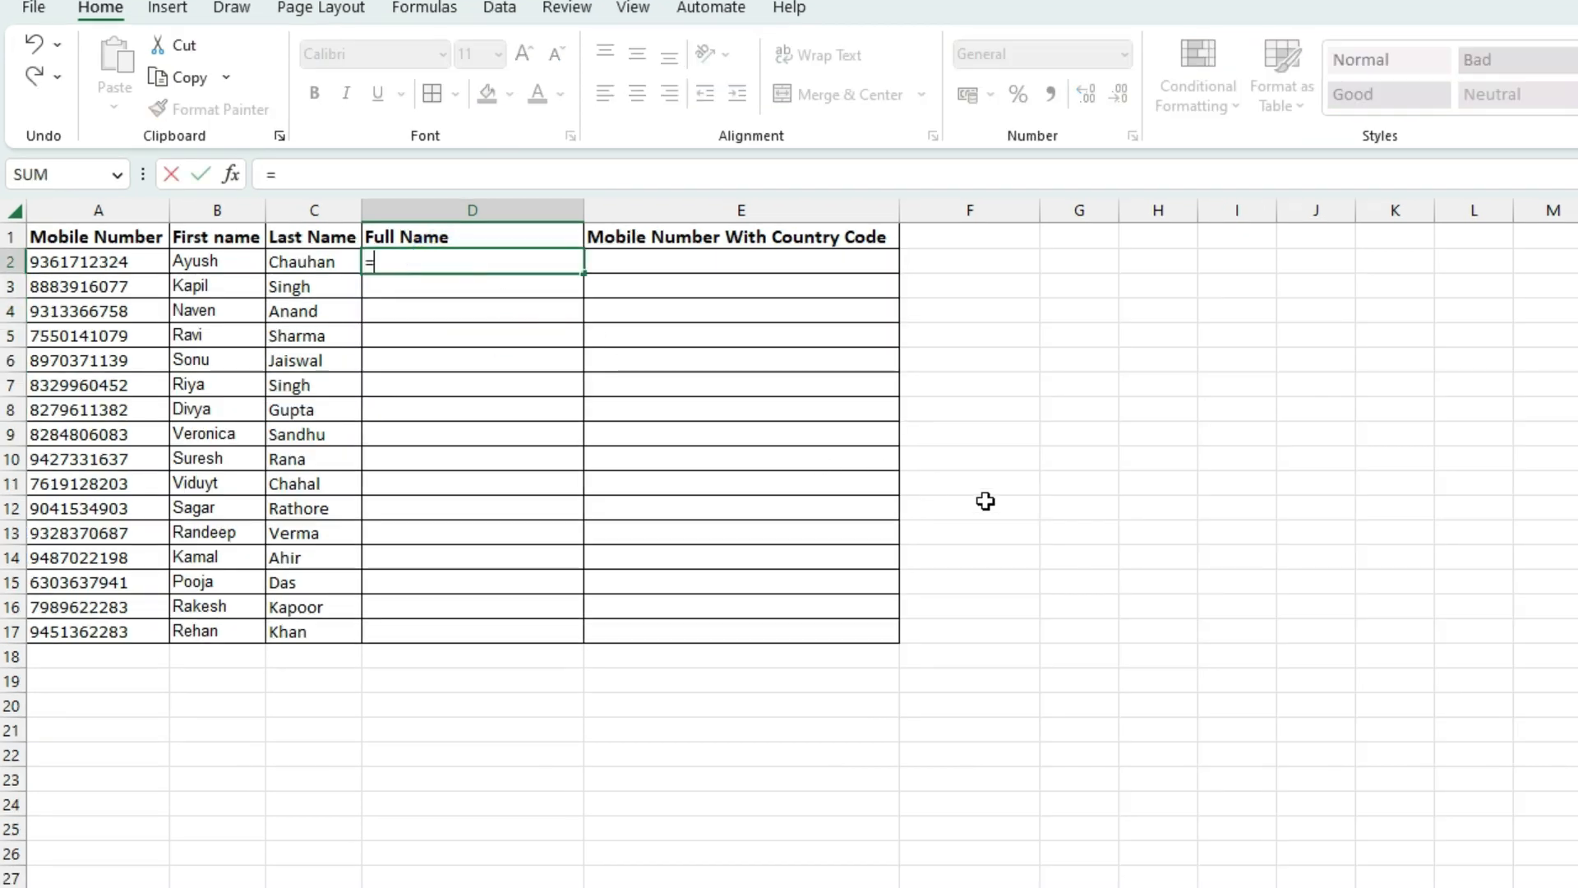
type("concat")
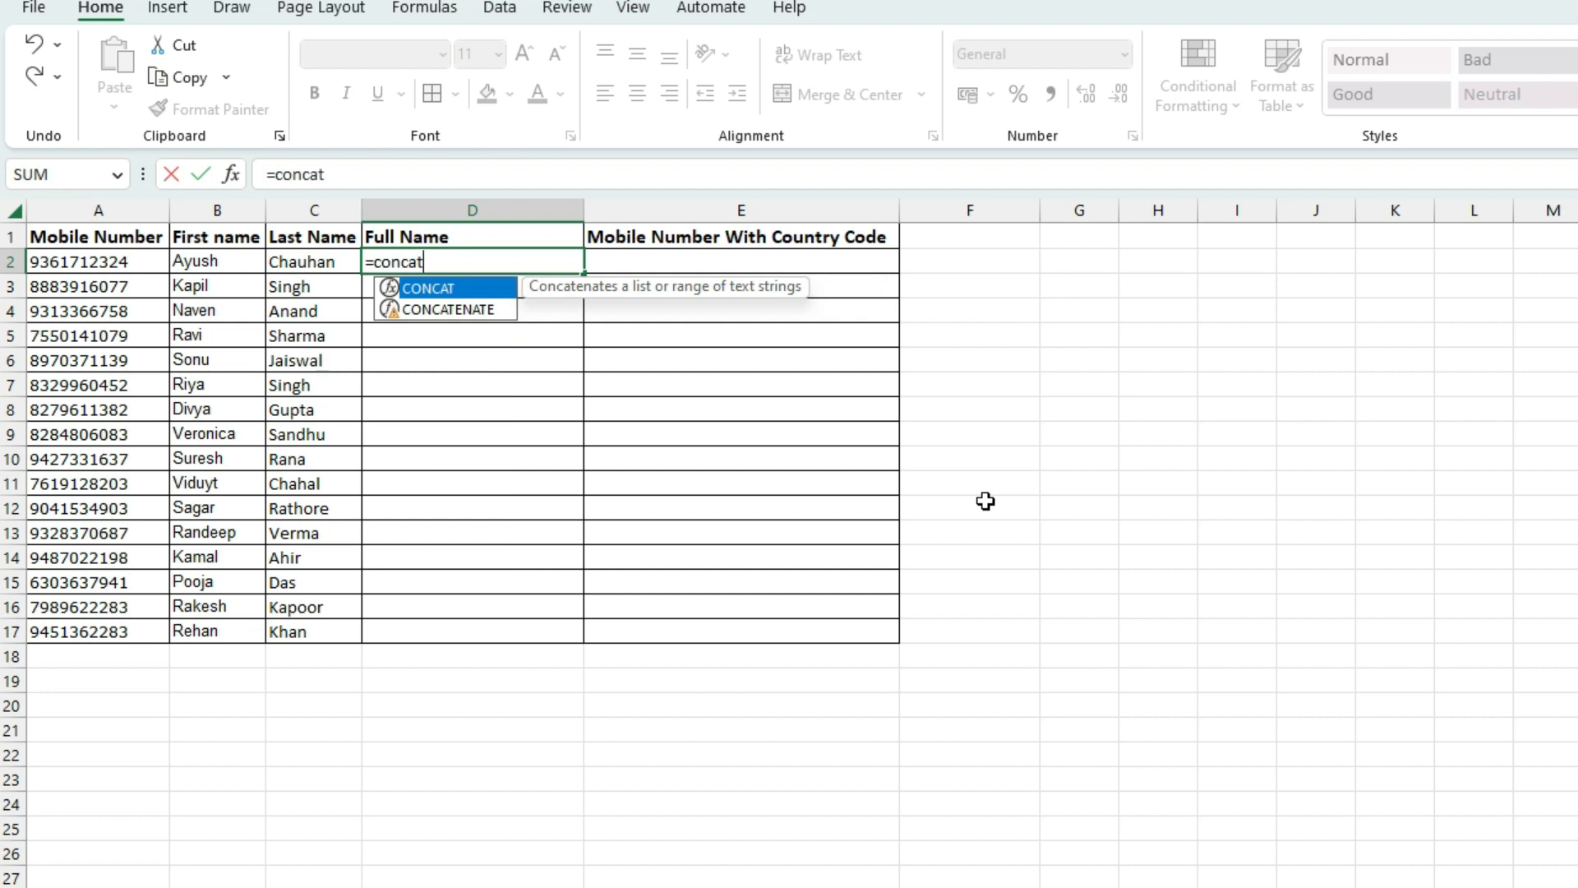
key("Tab")
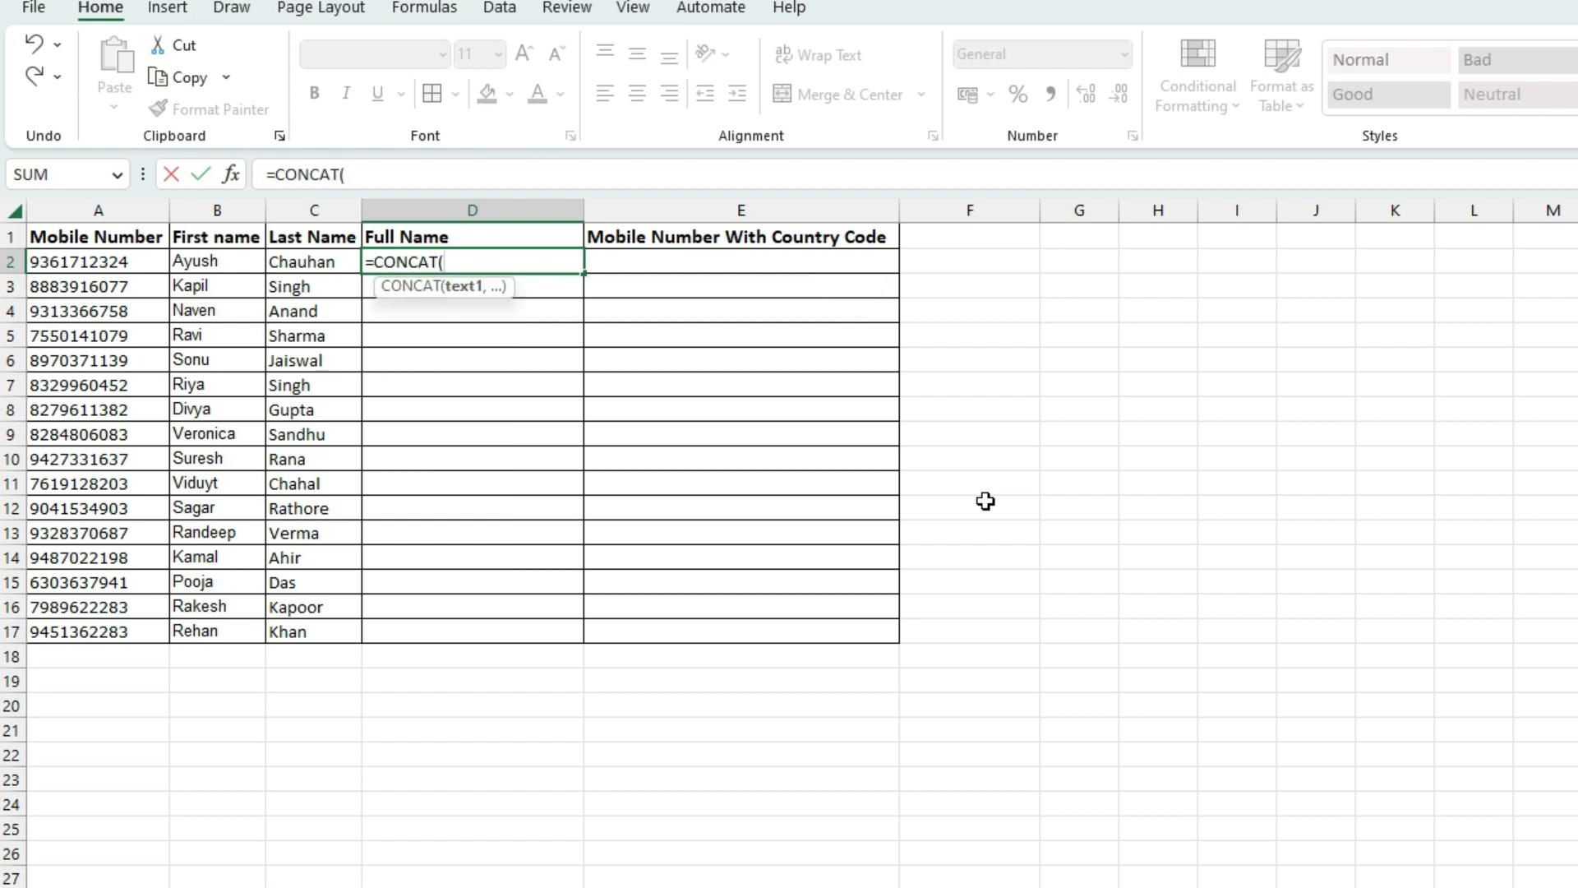
left_click(222, 259)
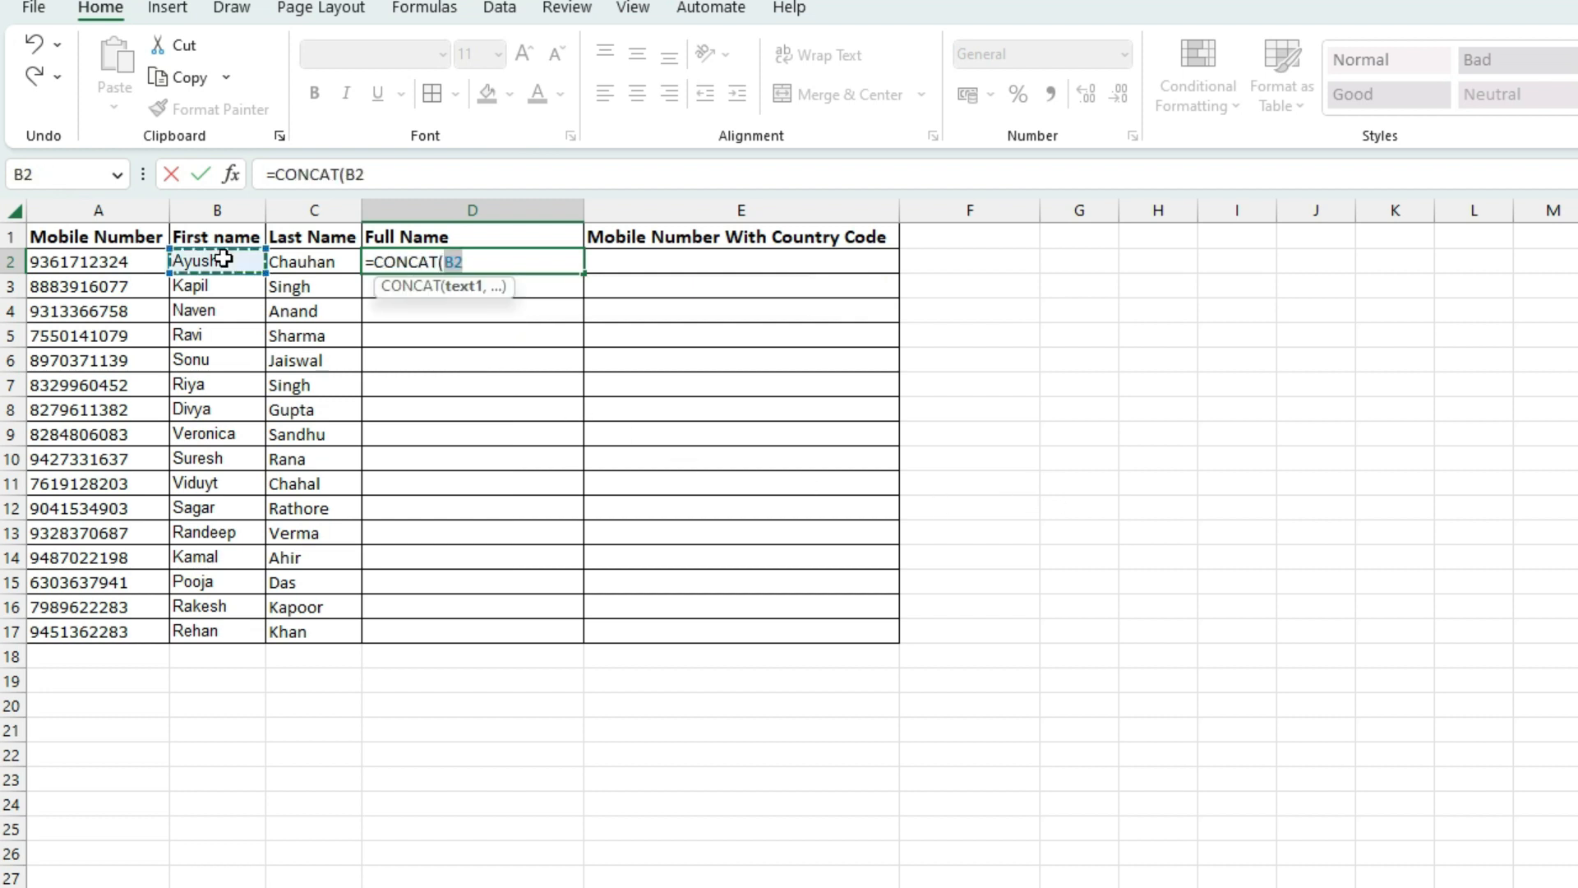
type(",")
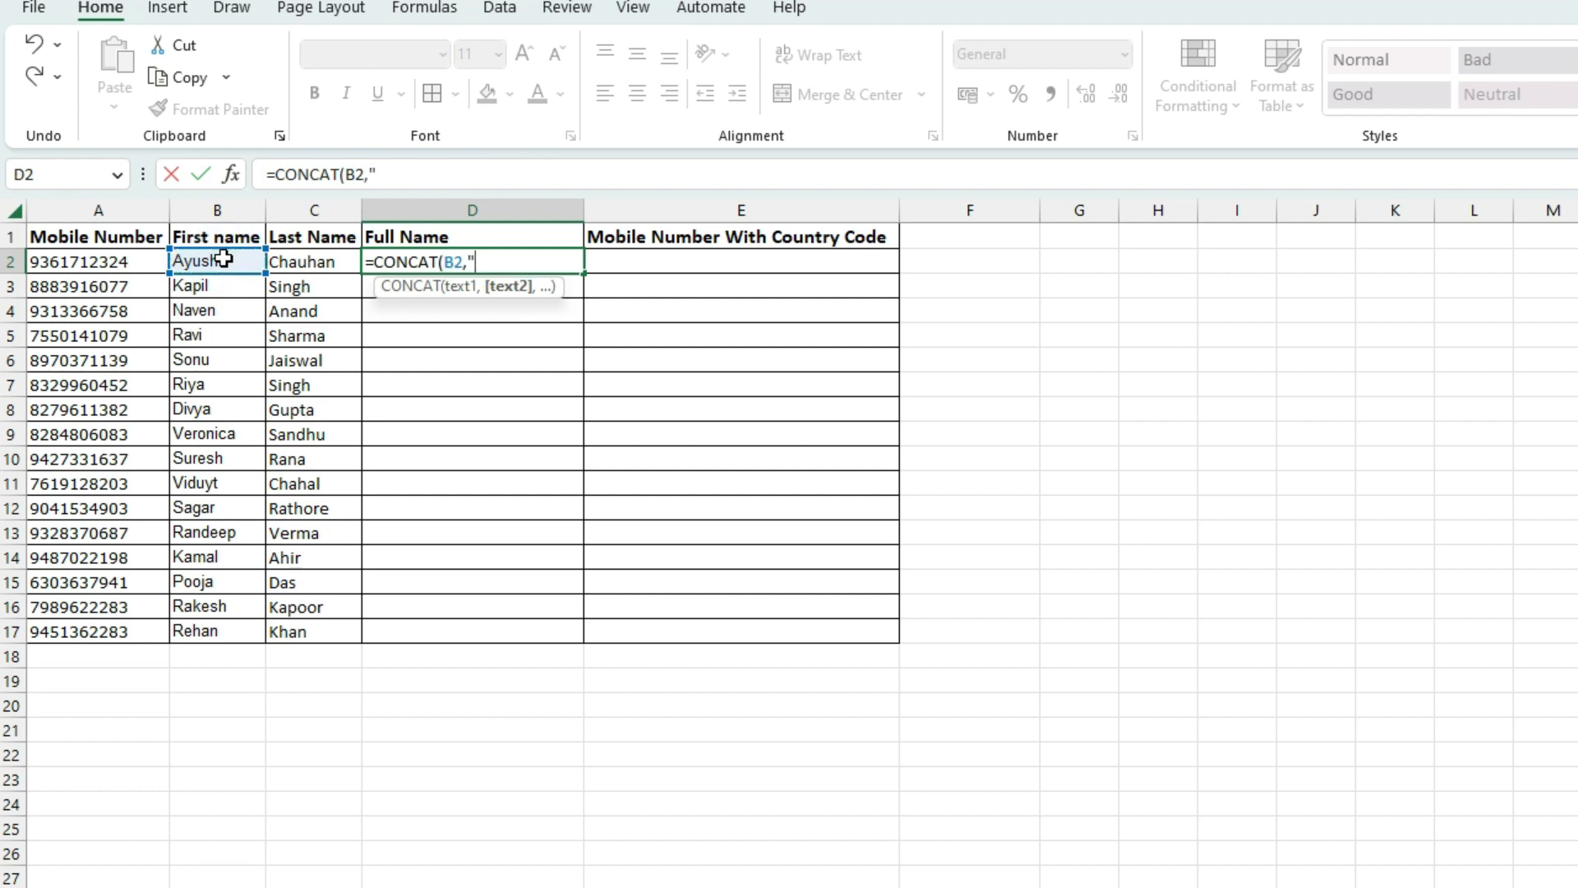
type("\" \",")
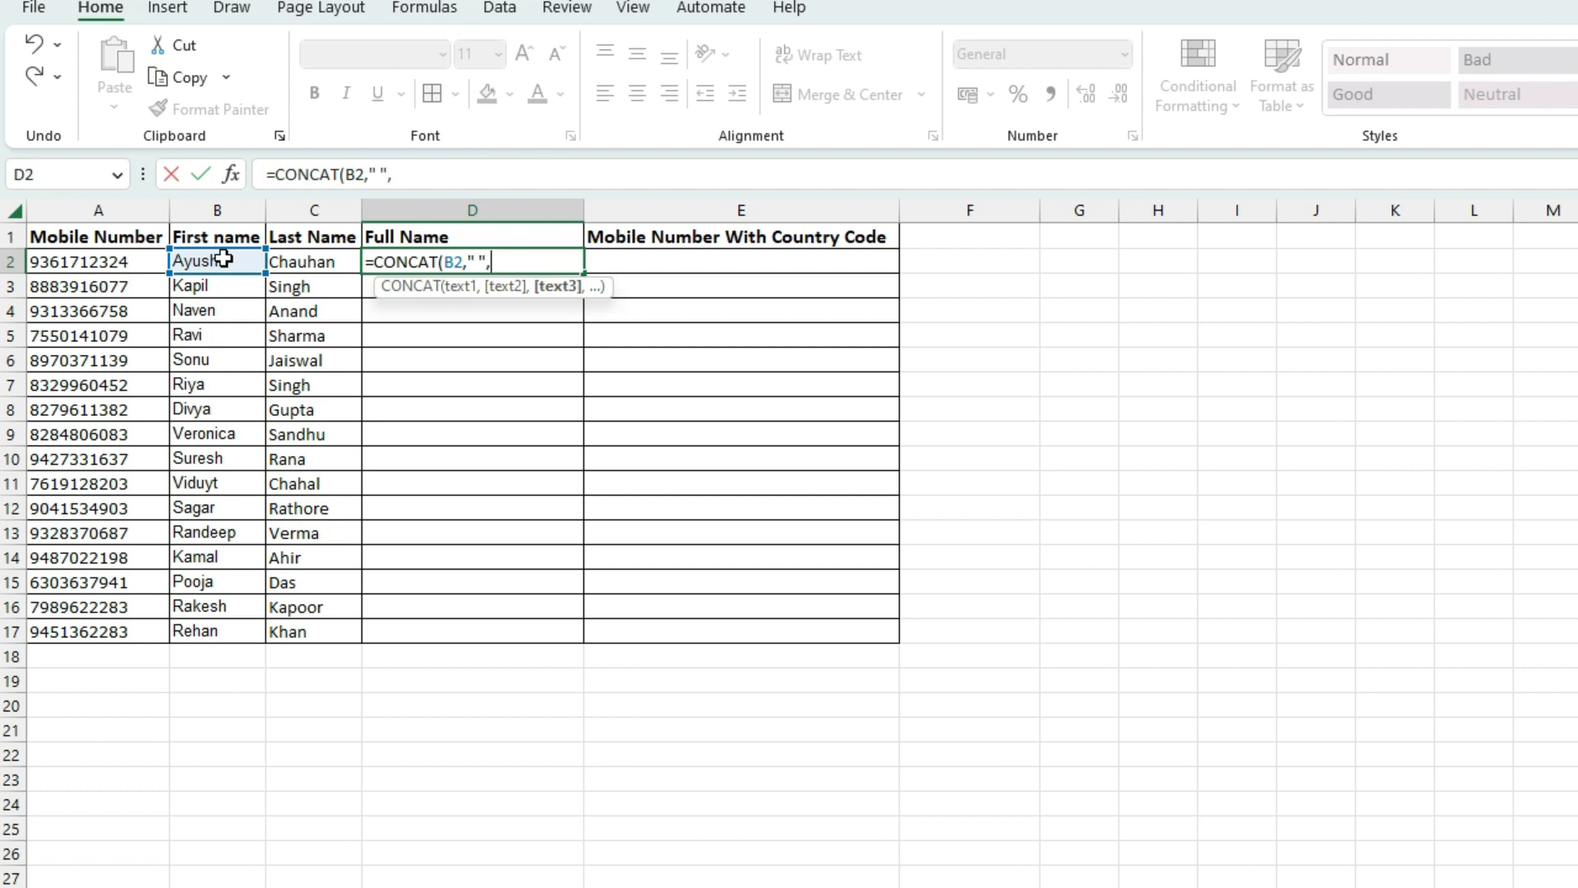
left_click(295, 261)
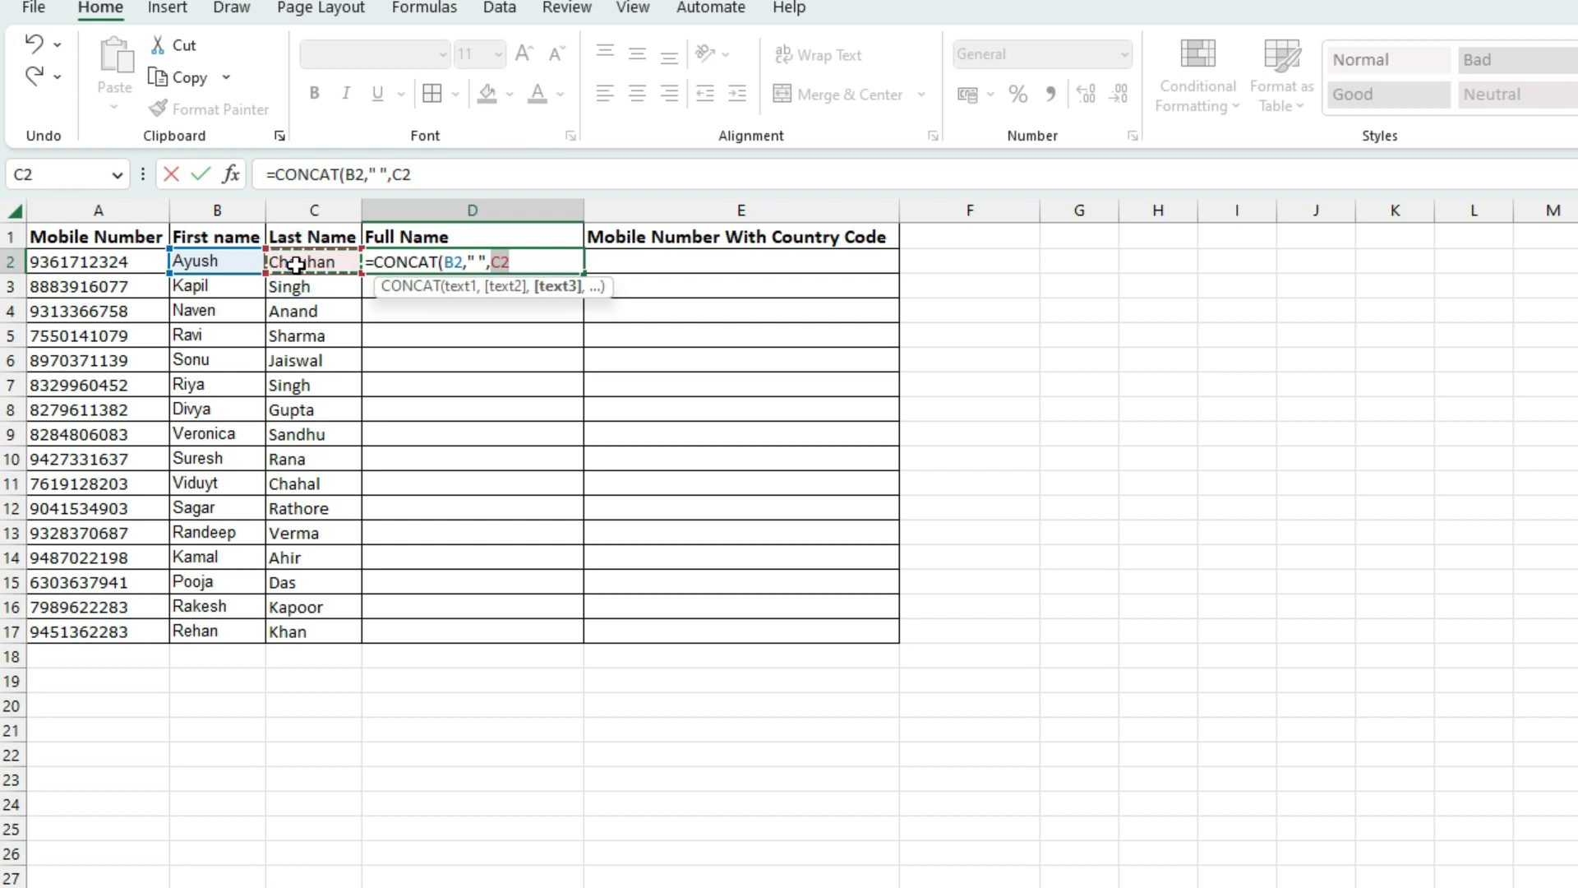
type(")")
key("Return")
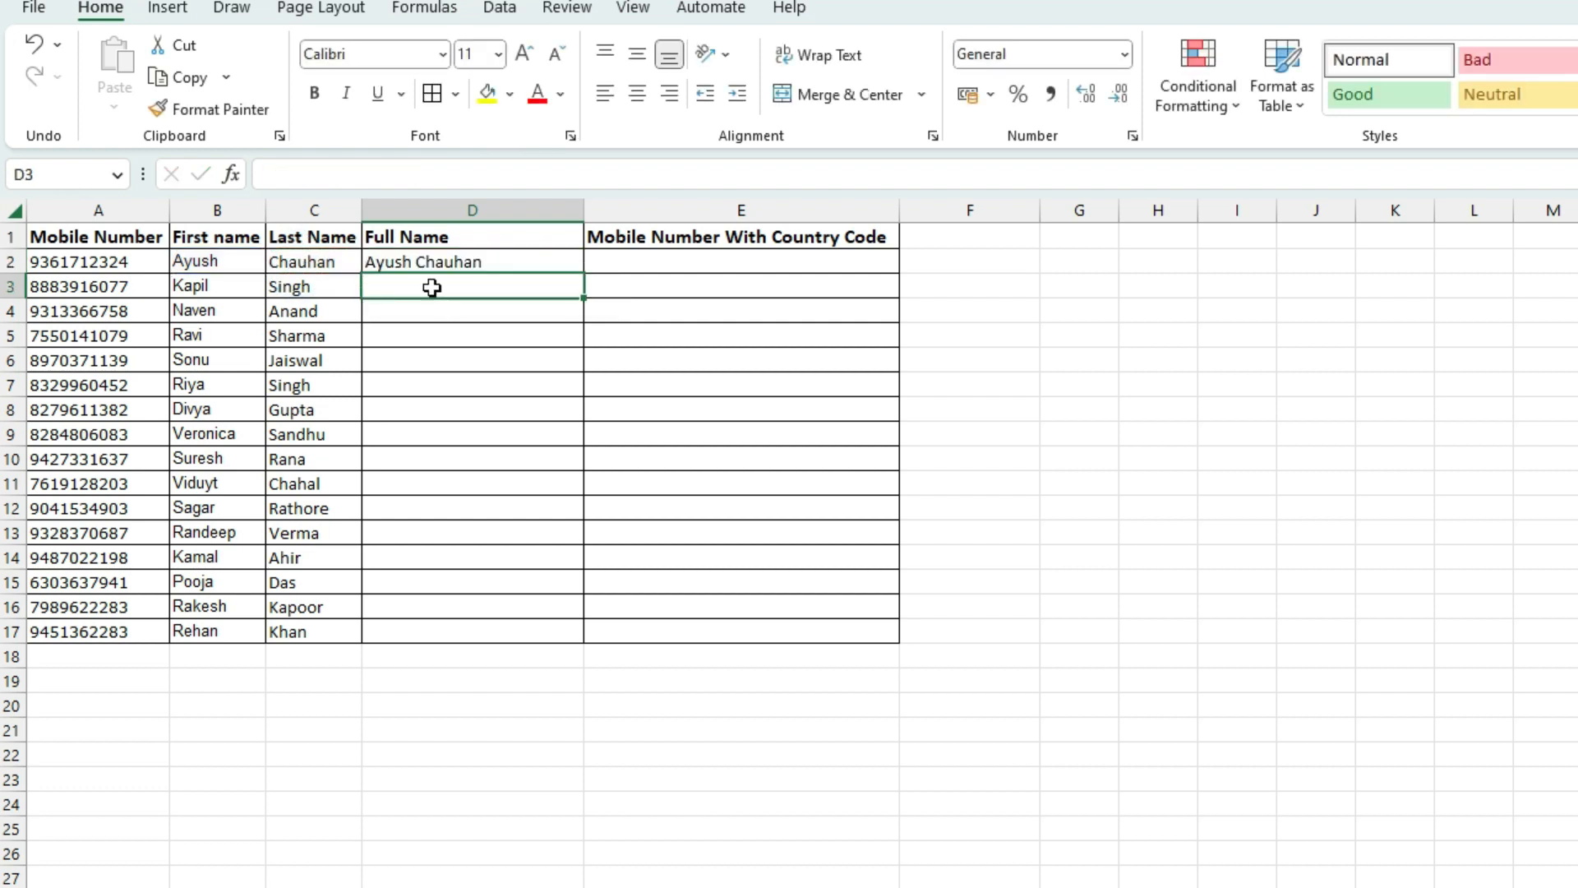
Fill the D2 formula down to D17 and check the copied formulas in D9 and D7
left_click(430, 263)
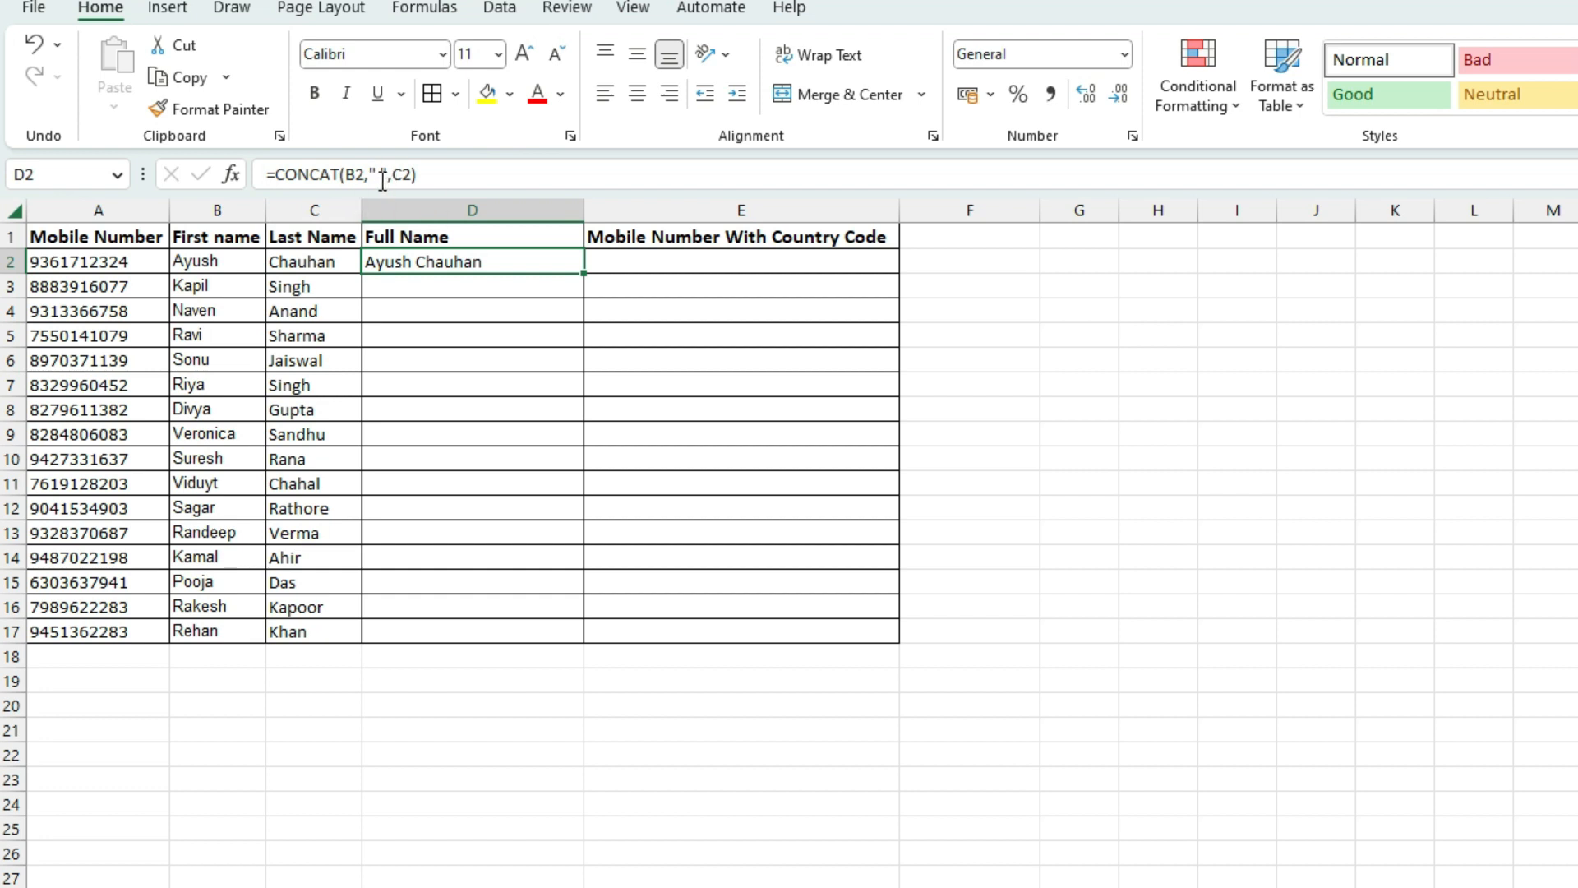
key("Down")
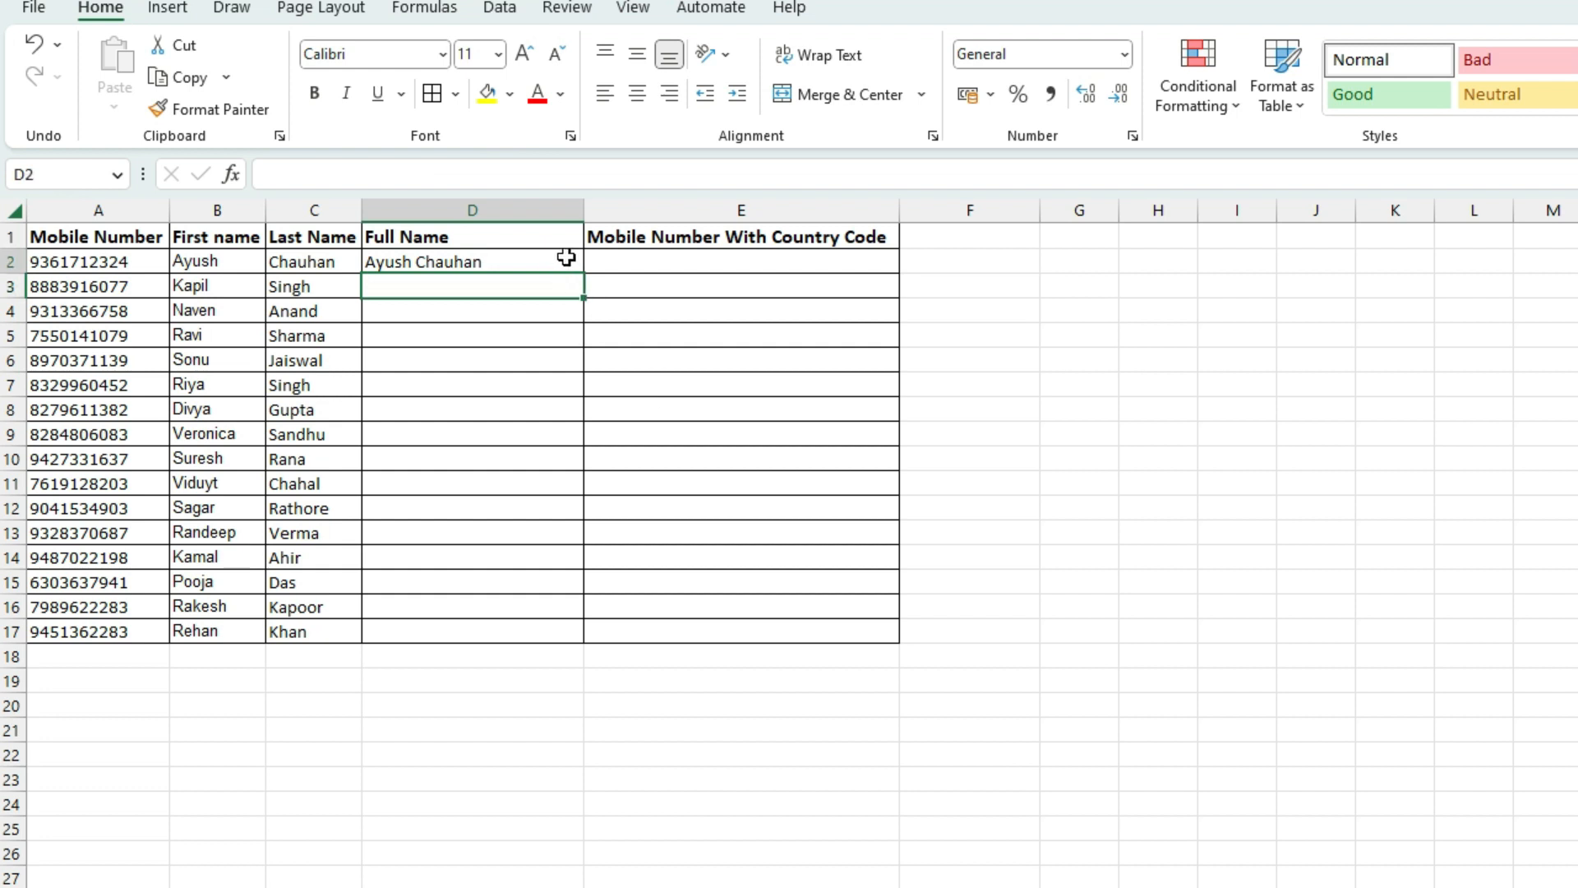
left_click(566, 258)
left_click_drag(584, 271, 574, 634)
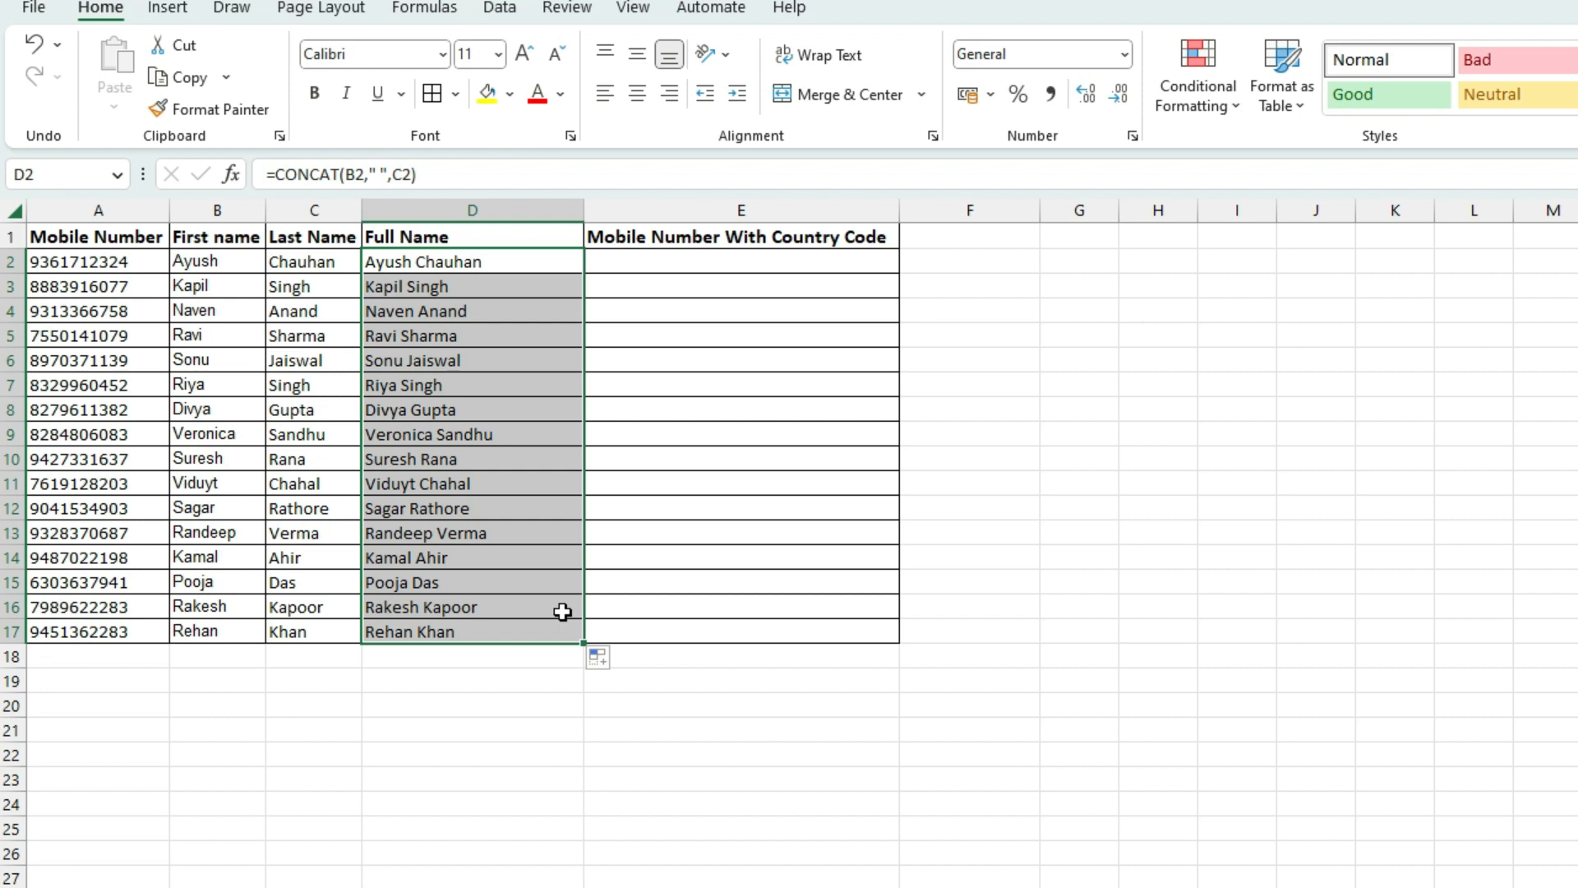
left_click(440, 444)
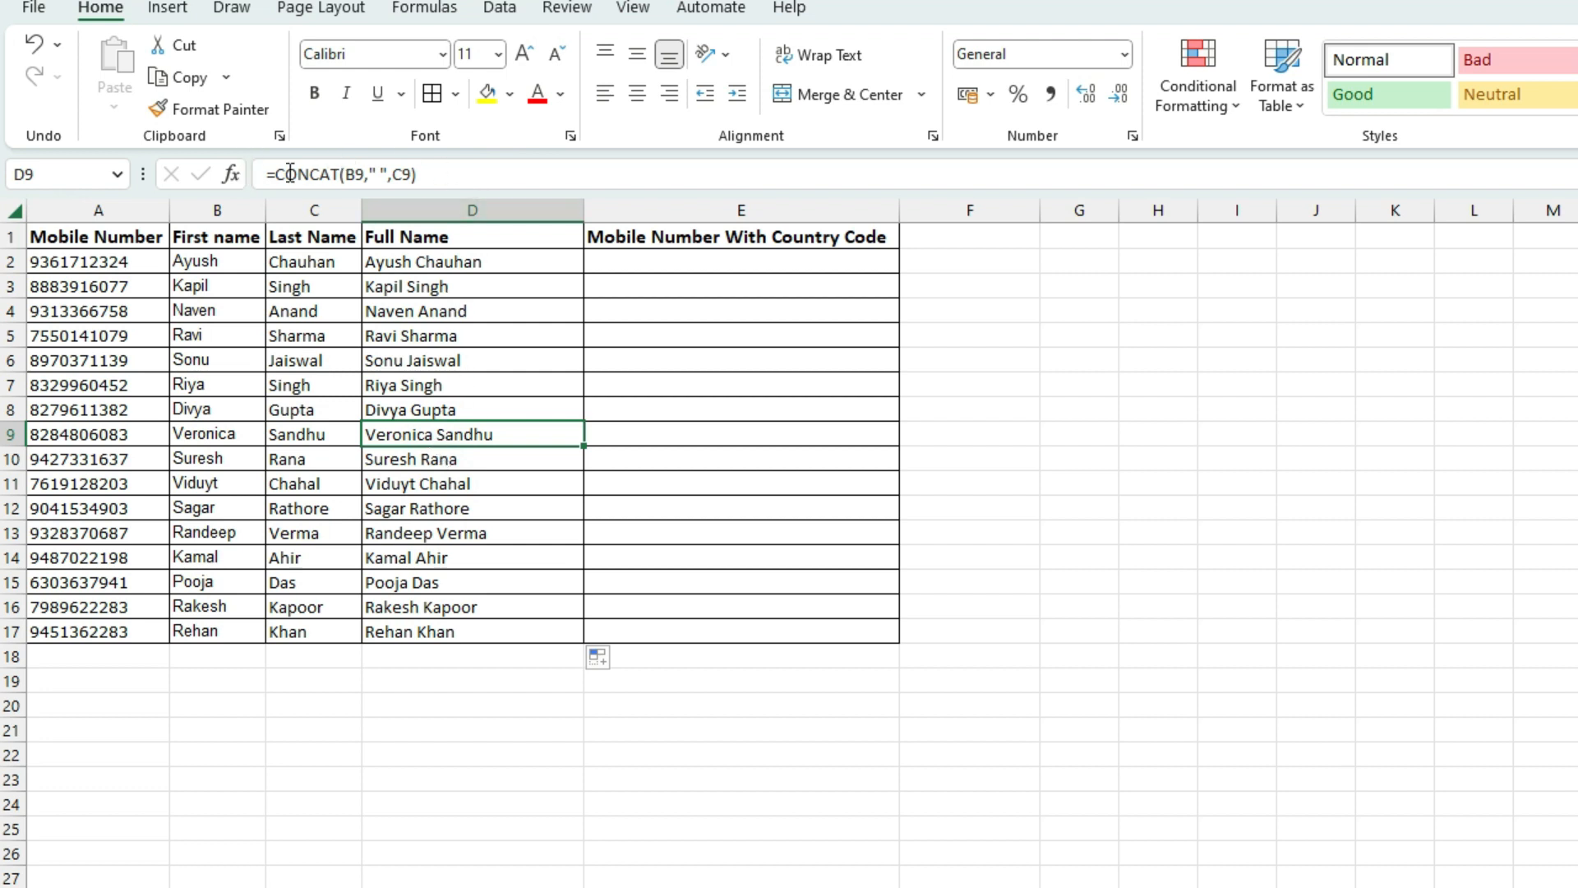
left_click(505, 391)
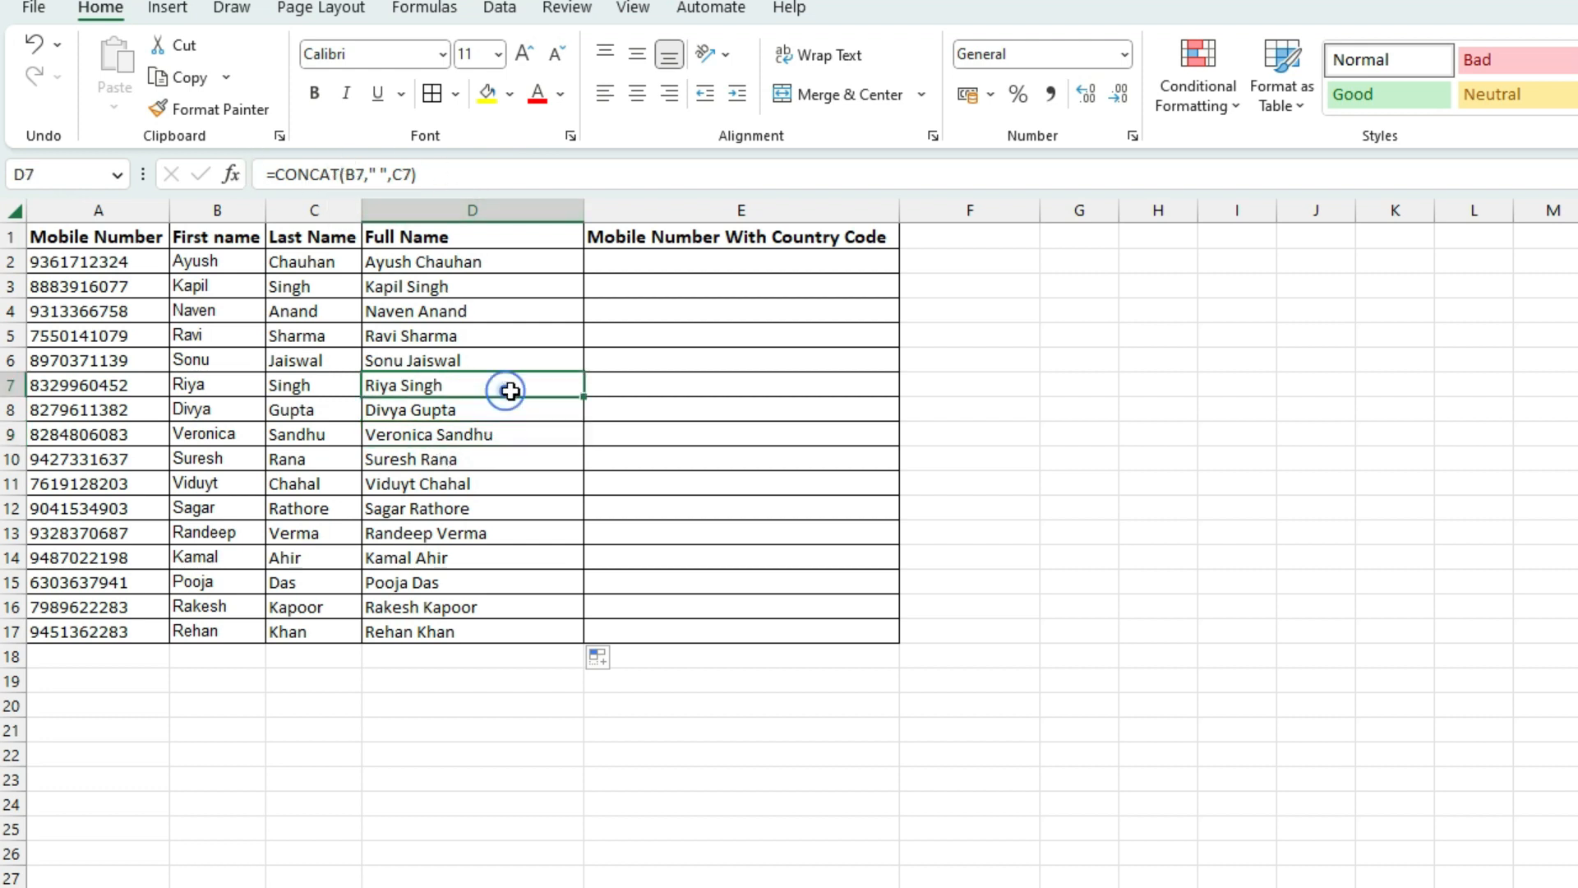
Enter 50 in G2 and 20 in H2, clearing a stray 5020 from I2
left_click(1072, 262)
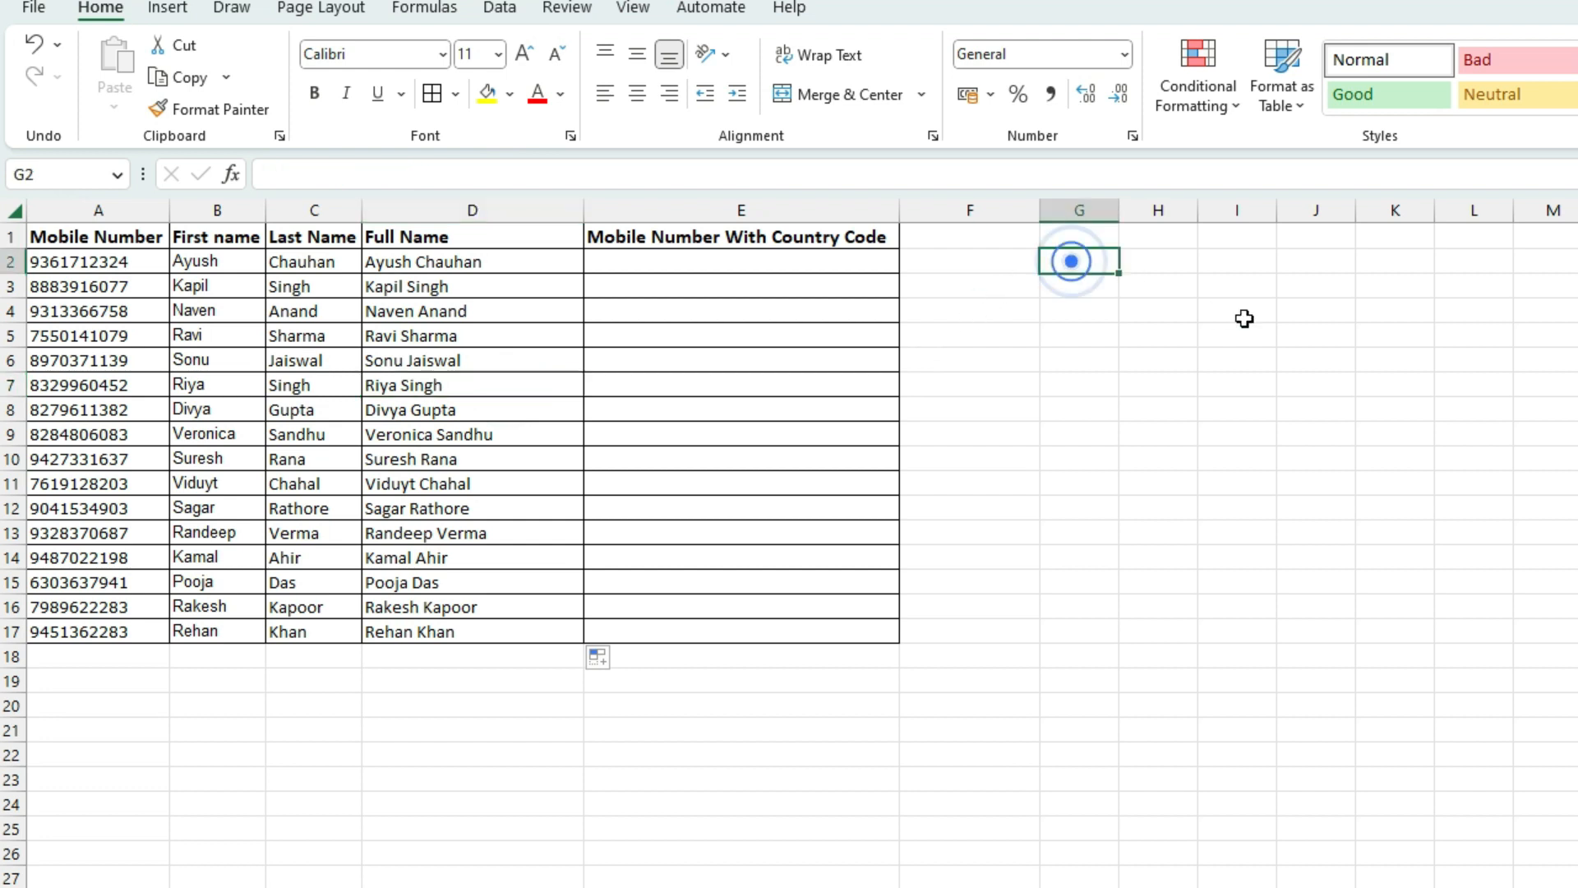
type("2")
key("BackSpace")
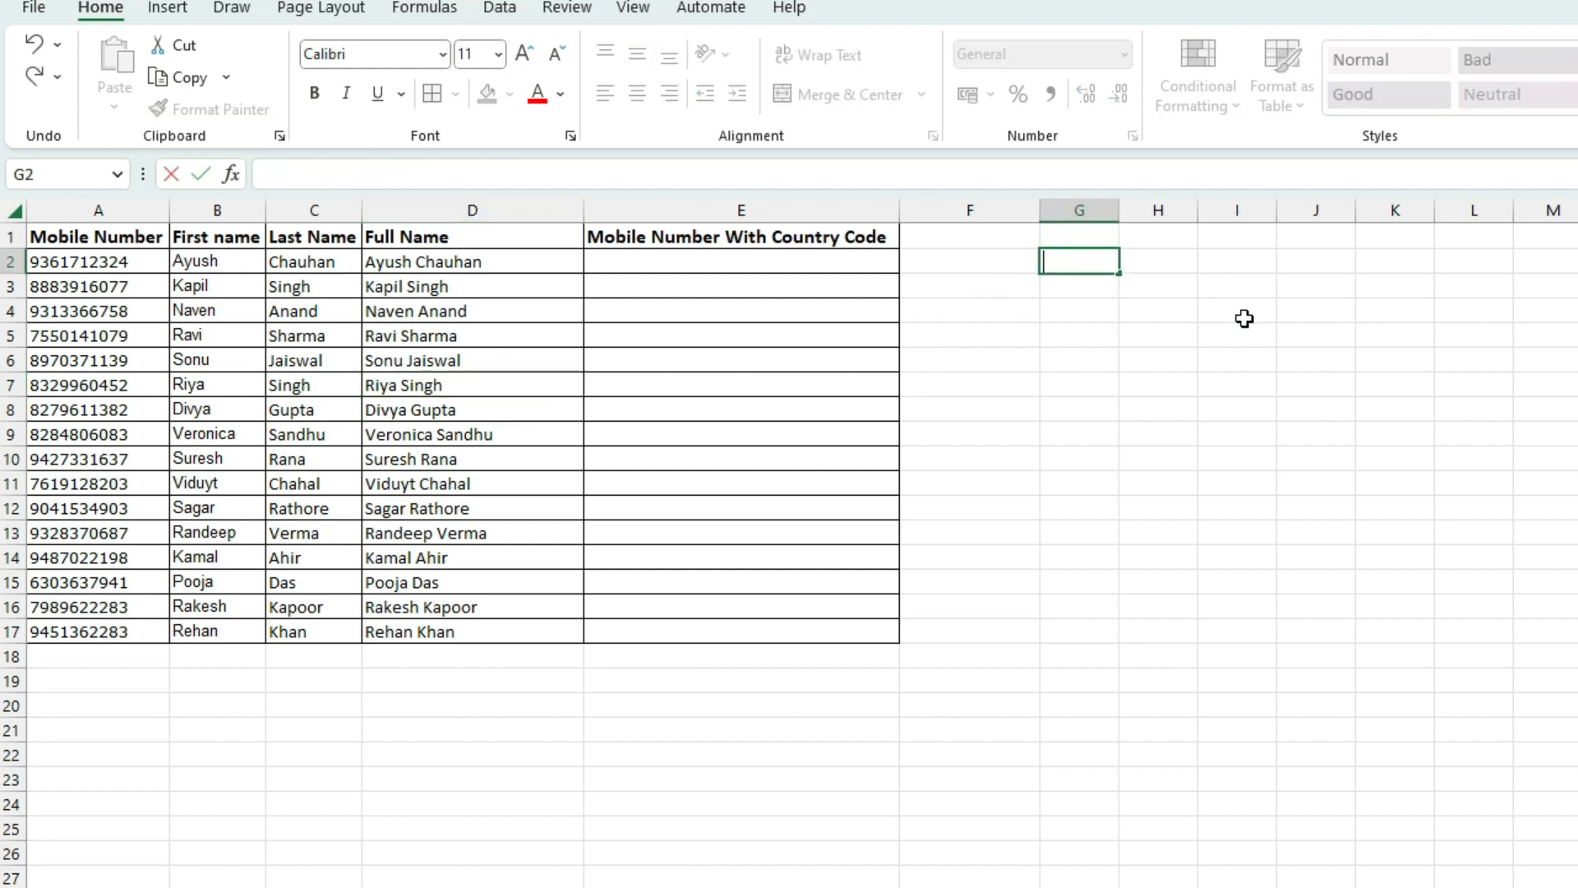
key("Tab")
type("20")
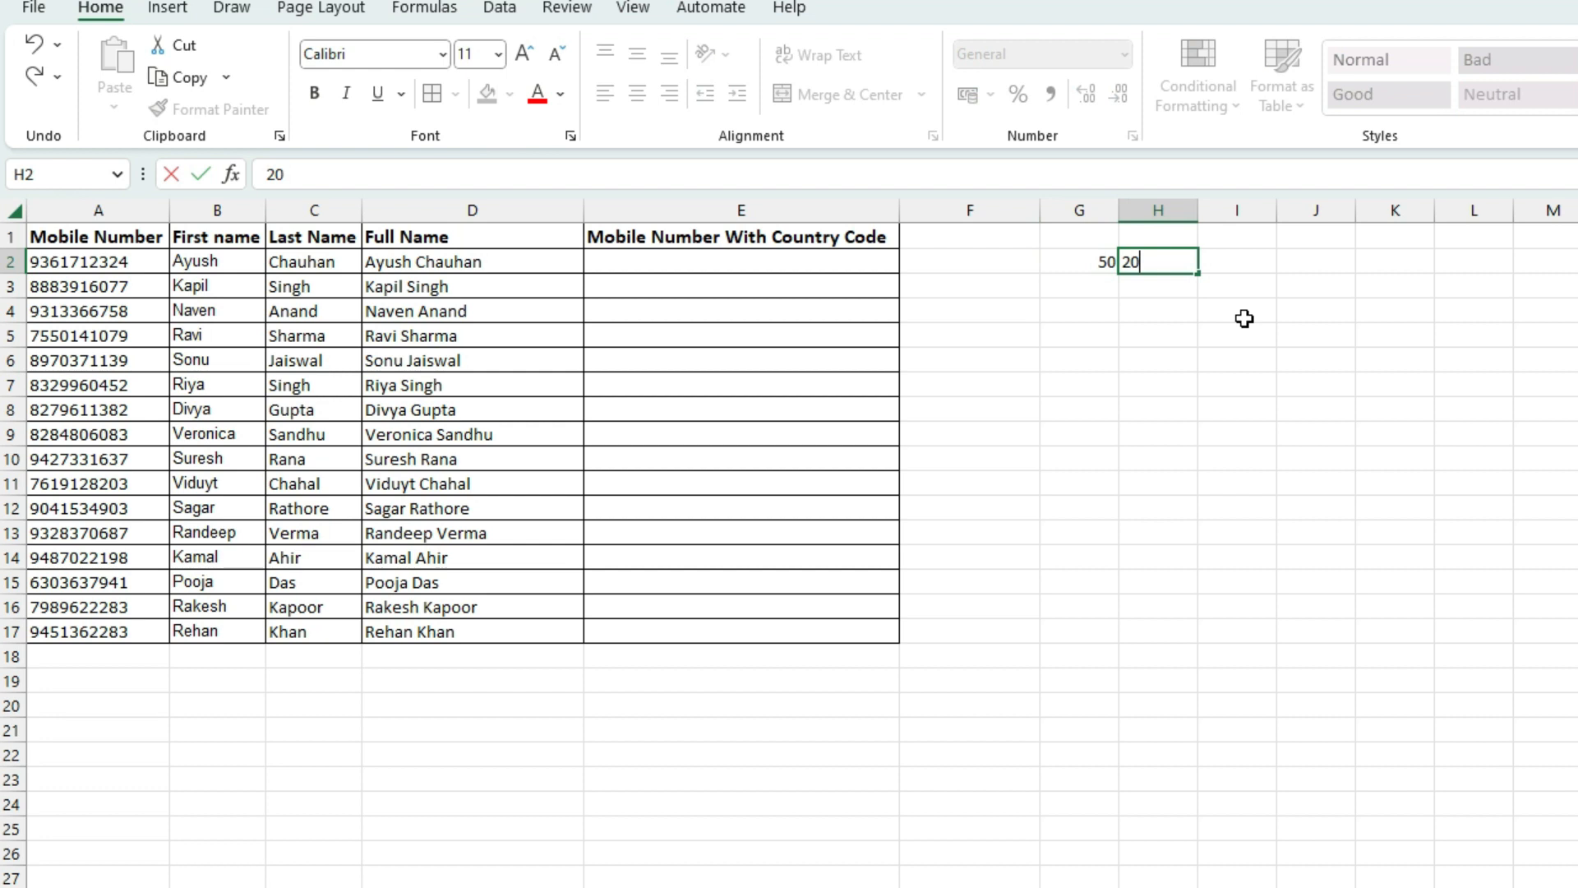
key("Tab")
key("F2")
type("5020")
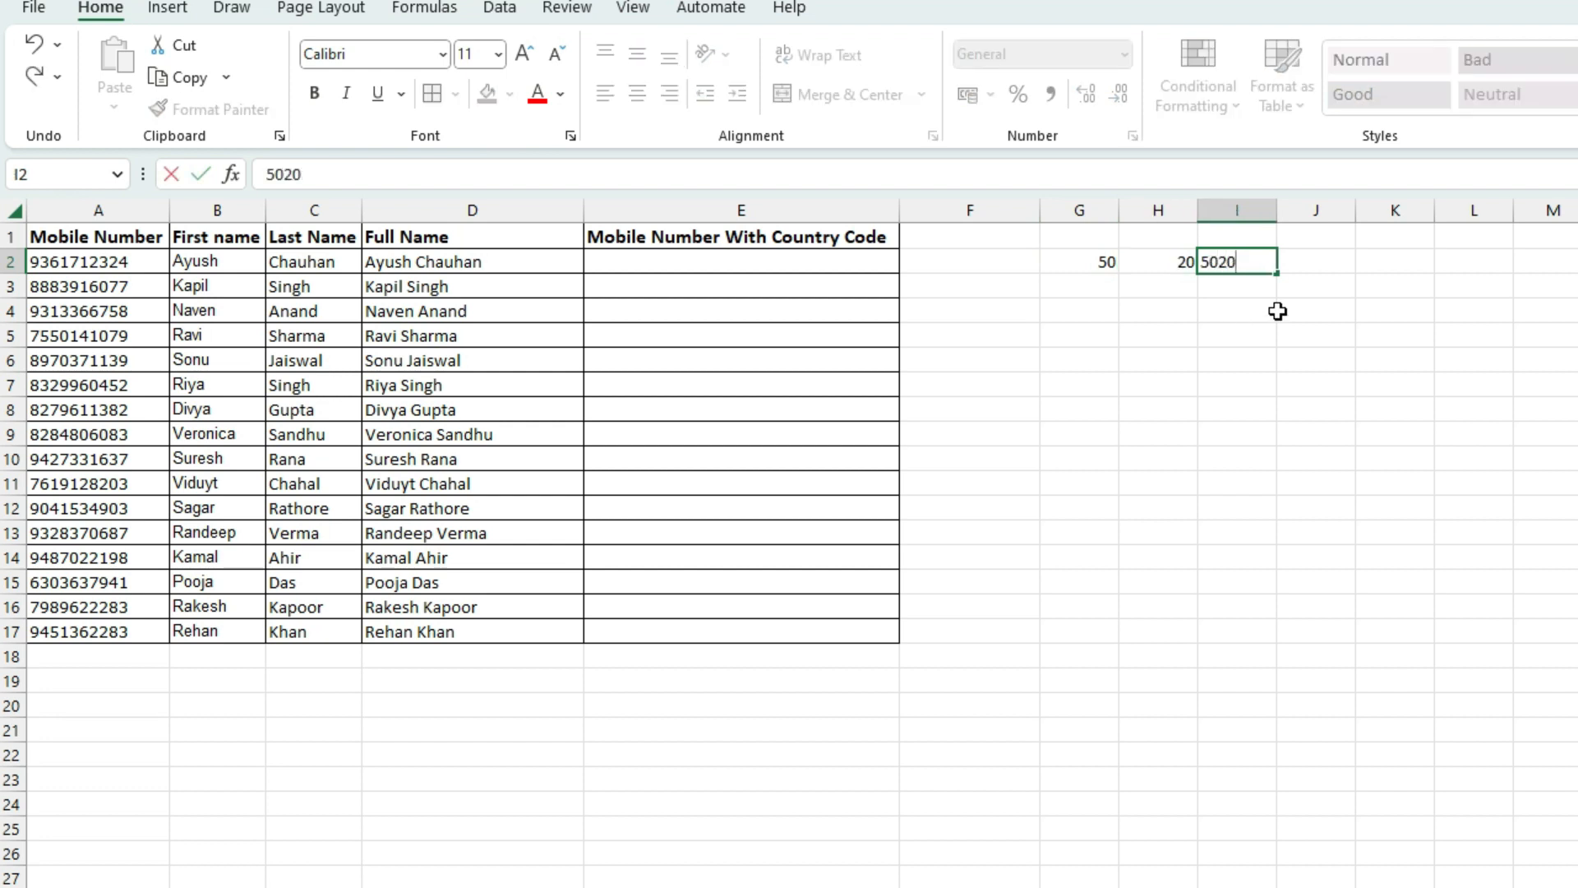
key("Tab")
left_click(1223, 270)
key("Delete")
Fill G3:G6 with 20, 30, 50 and 60
left_click(1103, 262)
left_click(1108, 284)
type("20")
key("Return")
type("30")
key("Return")
type("50")
key("Return")
type("60")
key("Return")
Fill H3:H6 with 50, 60, 38 and 45
left_click(1167, 299)
left_click(1166, 299)
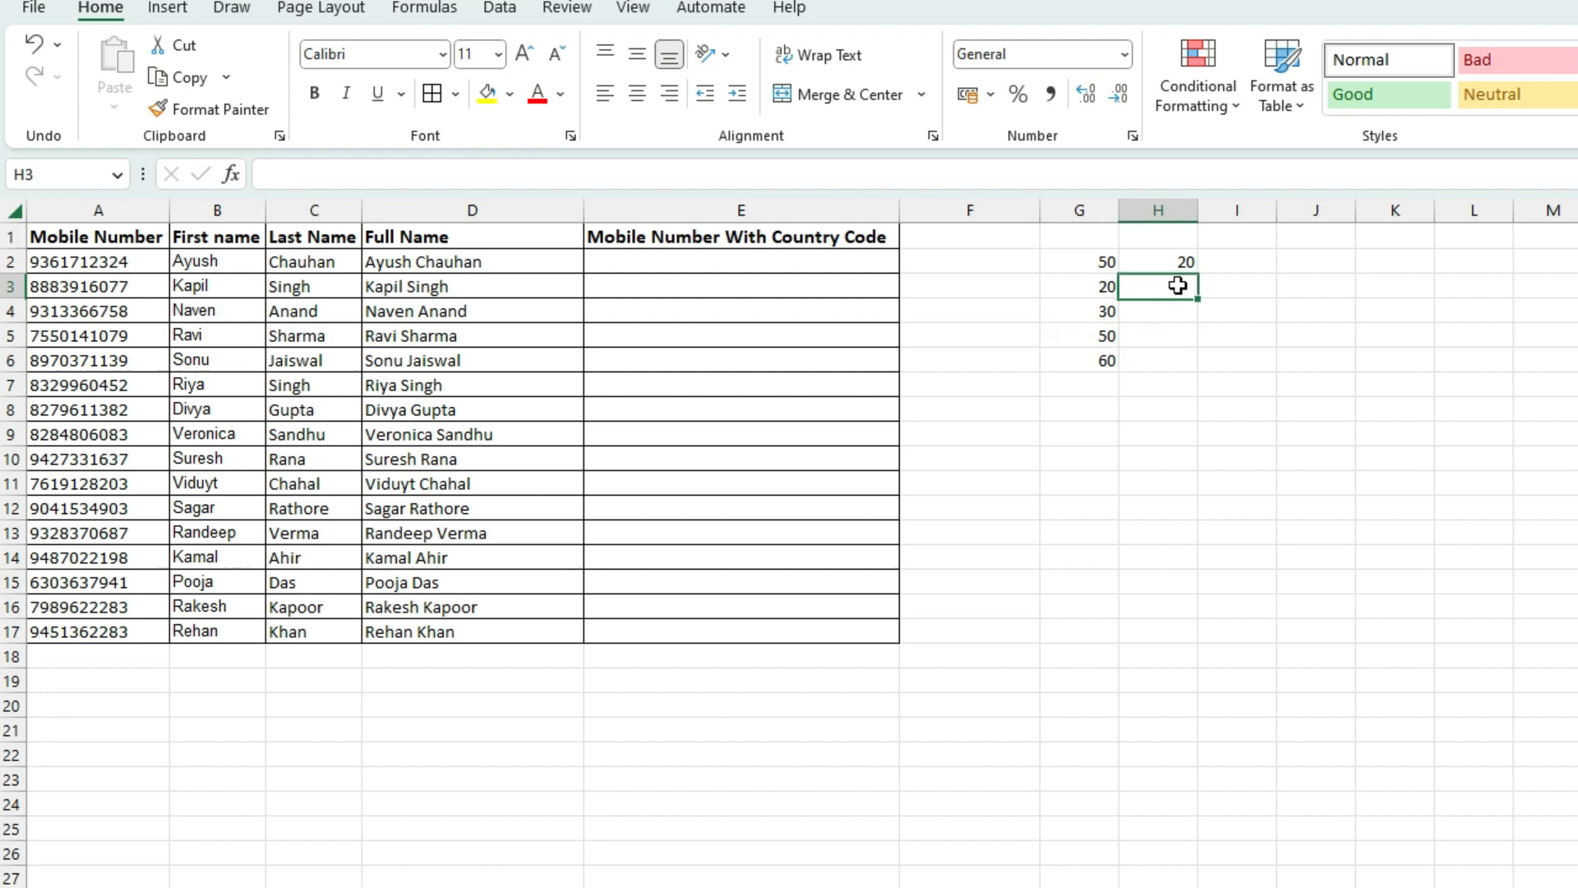
type("50")
key("Return")
type("60")
key("Return")
type("38")
key("Return")
type("45")
key("Return")
left_click(1237, 268)
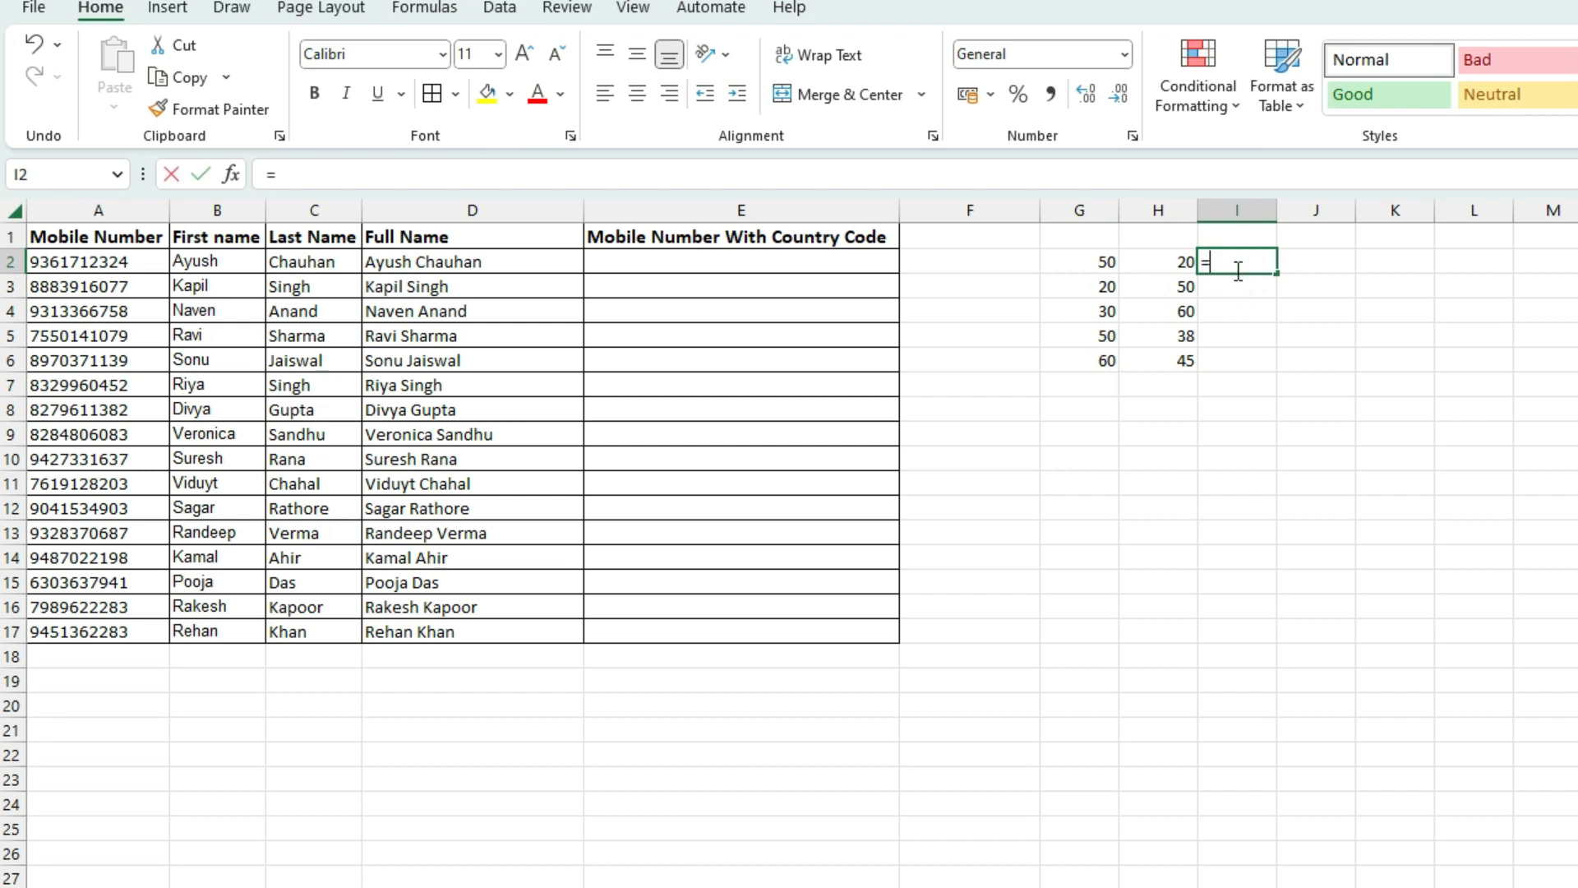
type("=concat")
key("Tab")
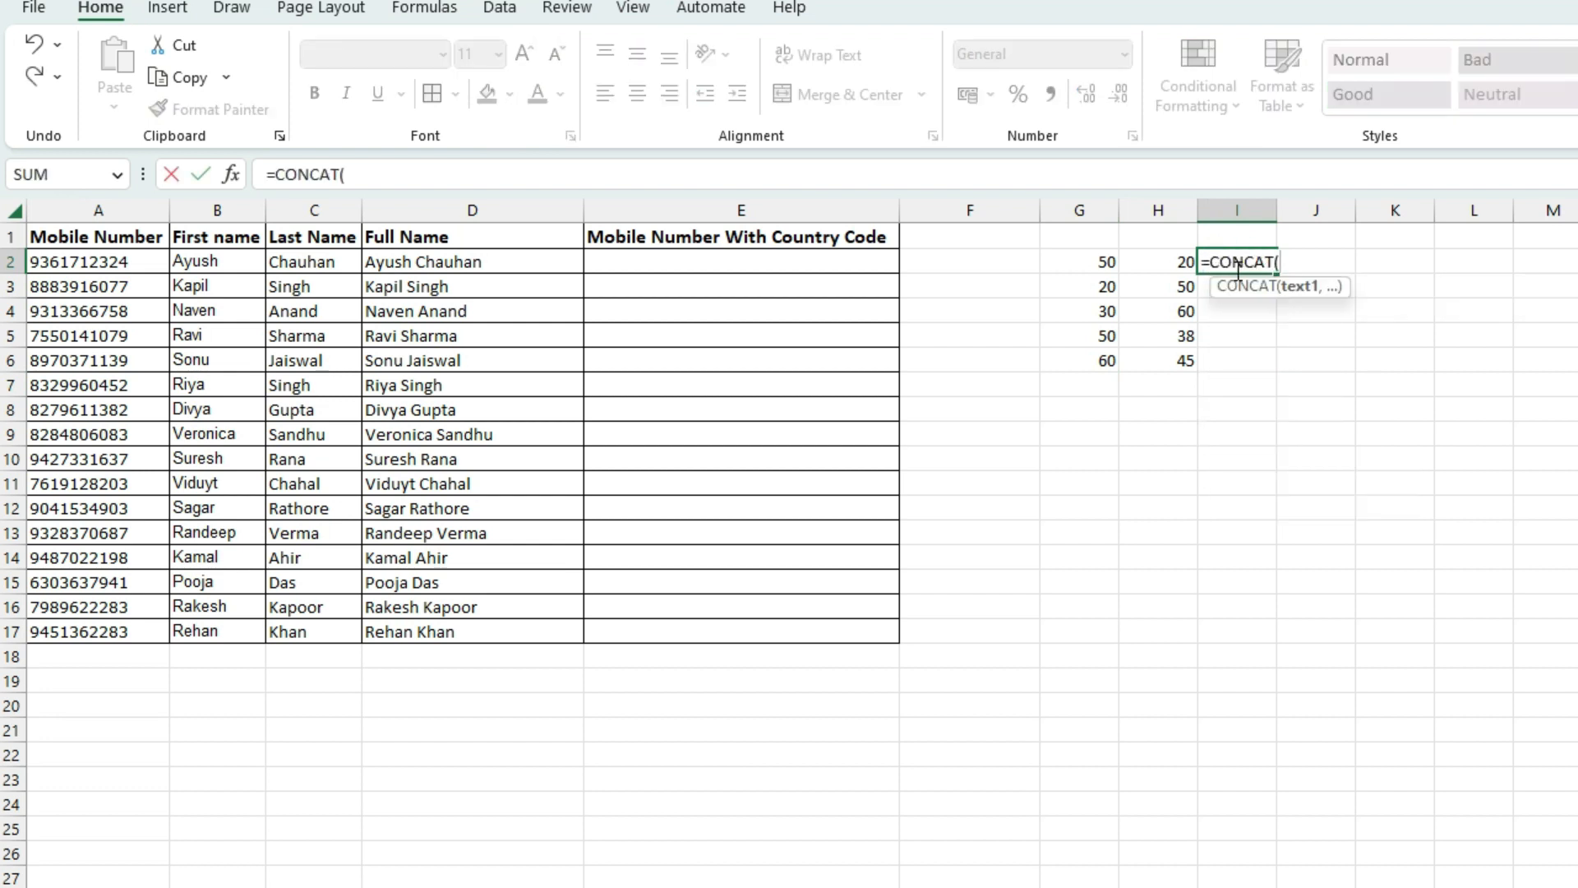
left_click(1078, 263)
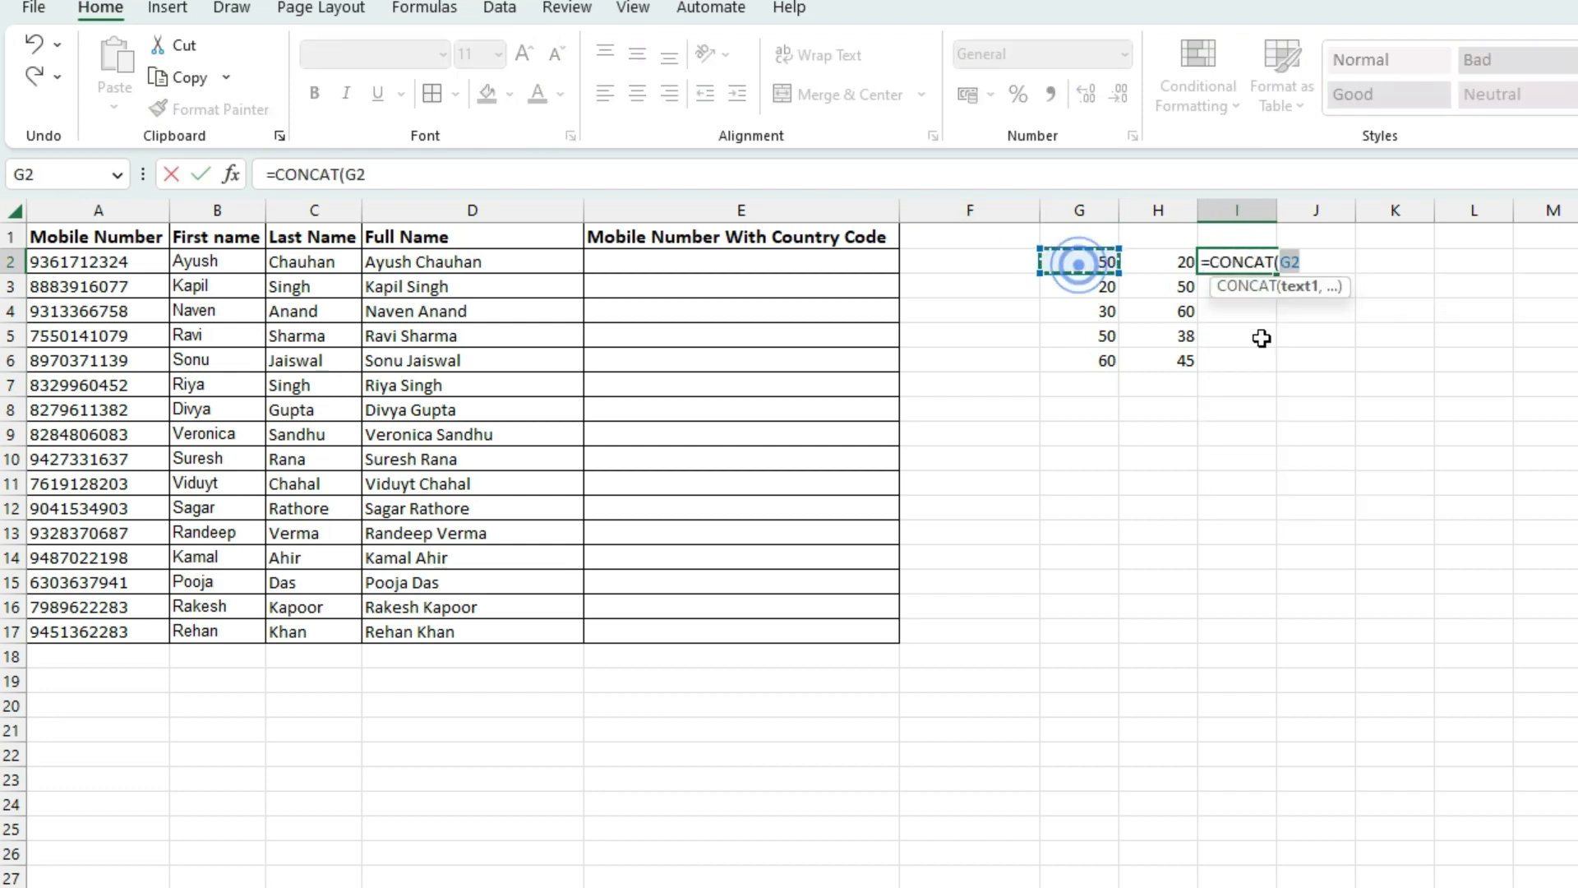
type(",")
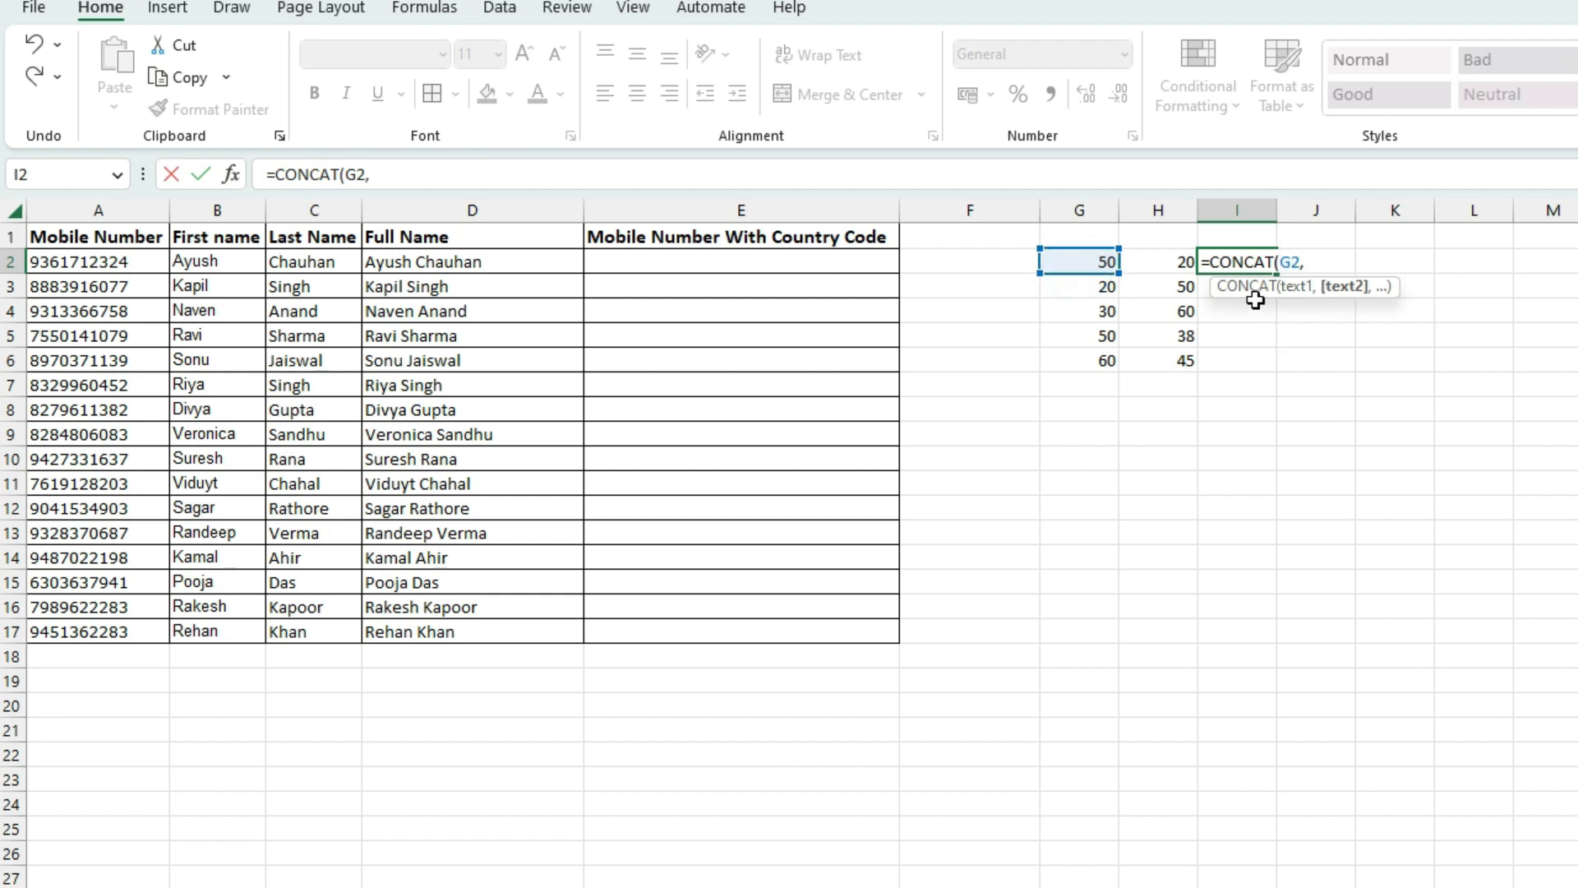
left_click(1188, 262)
key("Return")
left_click(1243, 263)
double_click(1277, 274)
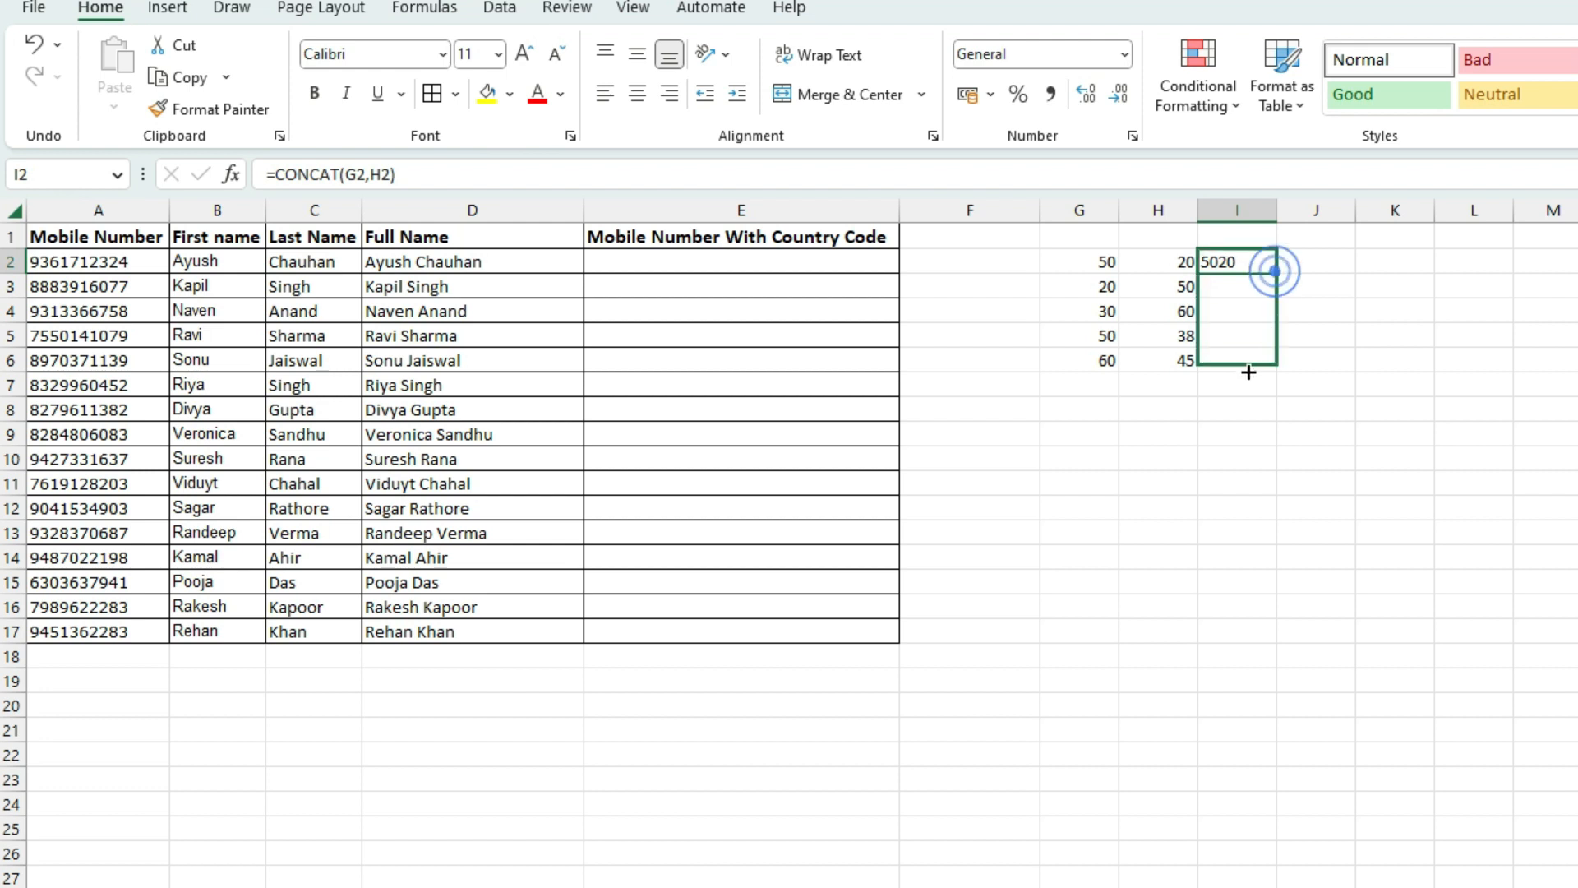
left_click(1239, 366)
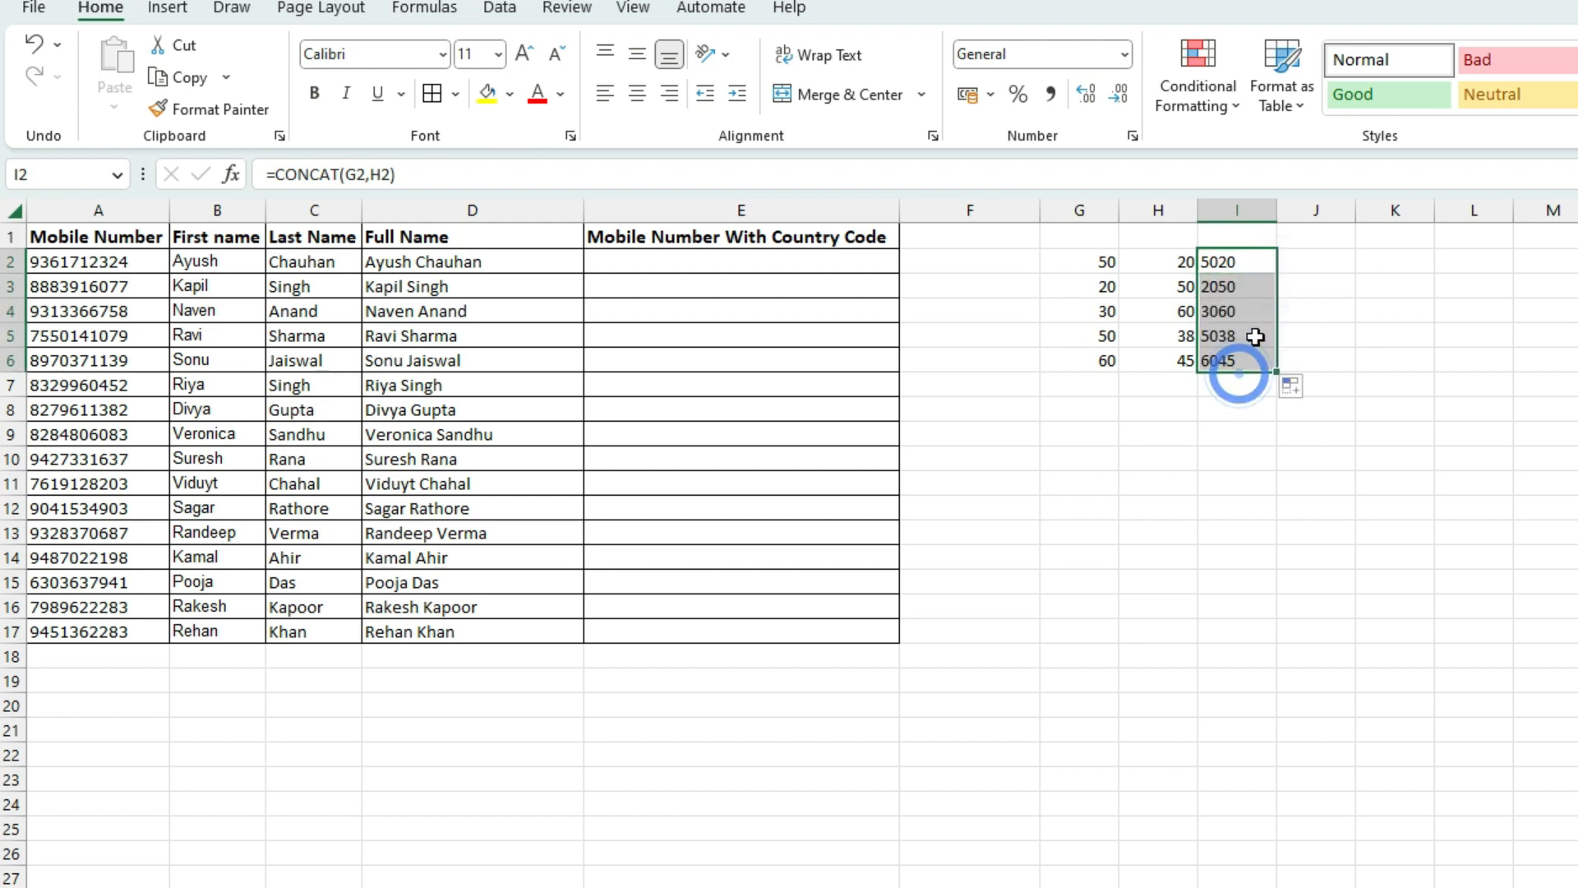
left_click(1245, 337)
left_click(1243, 311)
left_click(1240, 283)
left_click(1229, 261)
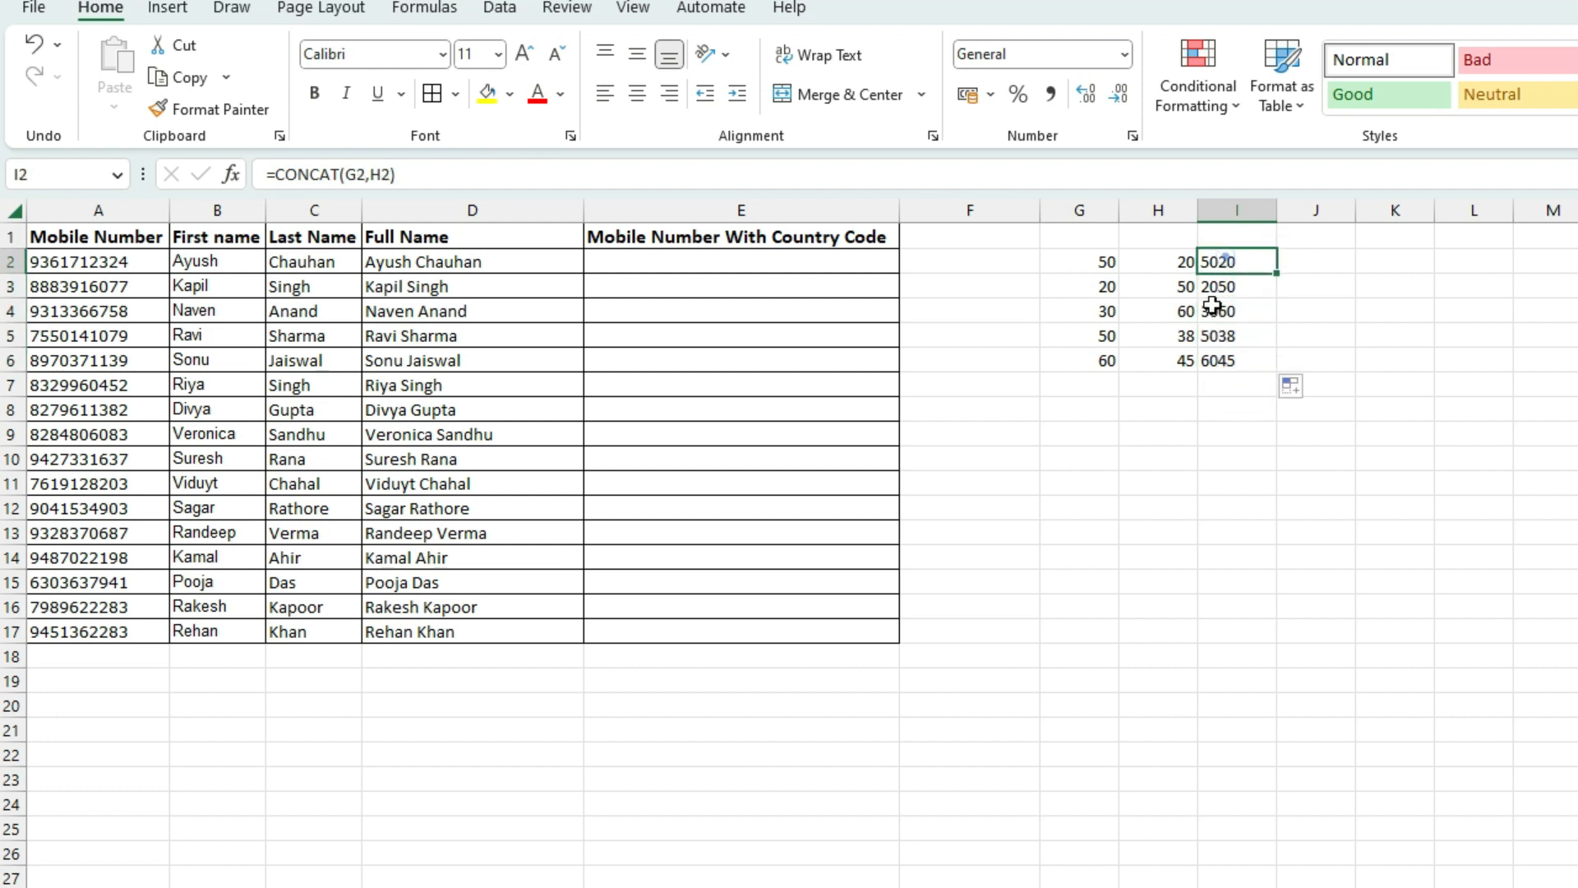
left_click(1215, 382)
left_click(1215, 359)
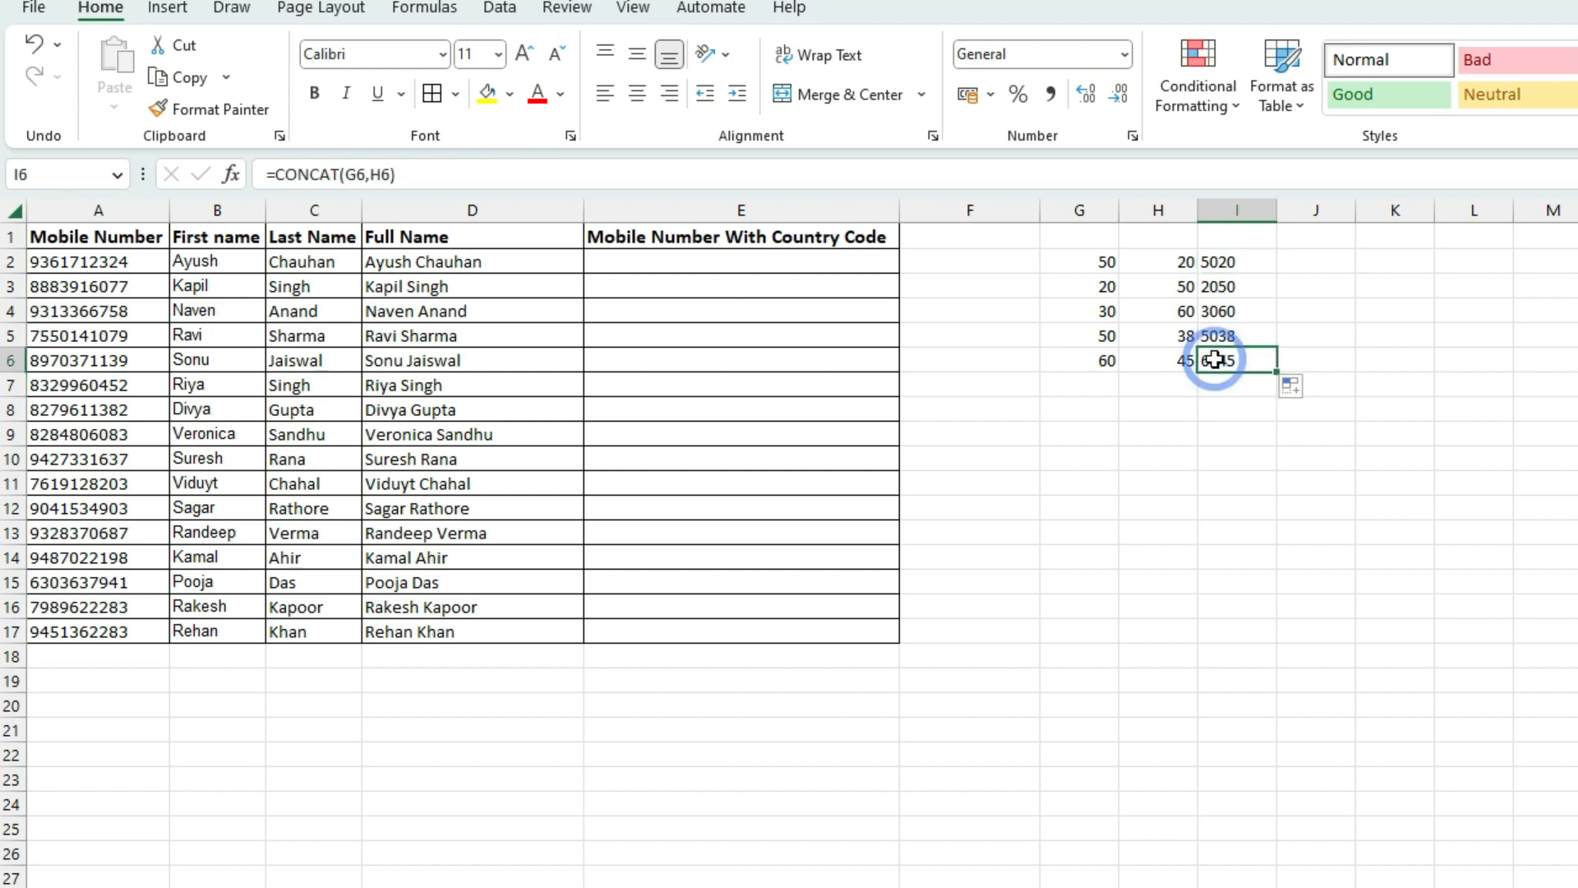
left_click(189, 262)
left_click(299, 280)
left_click(300, 261)
left_click(380, 288)
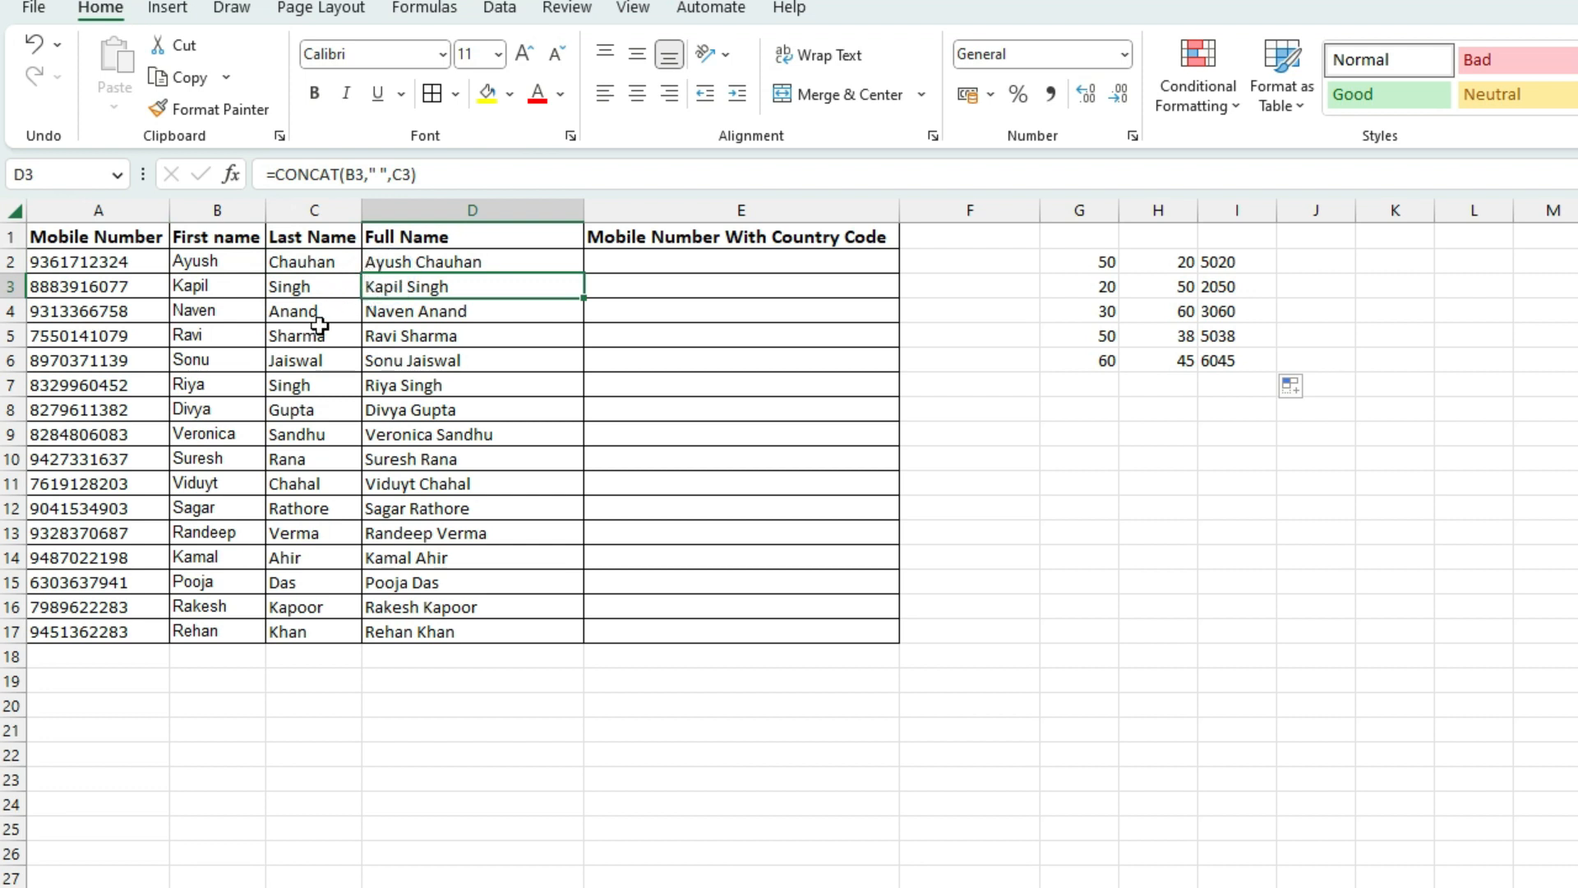
left_click(219, 257)
left_click(300, 261)
left_click(458, 282)
left_click(403, 262)
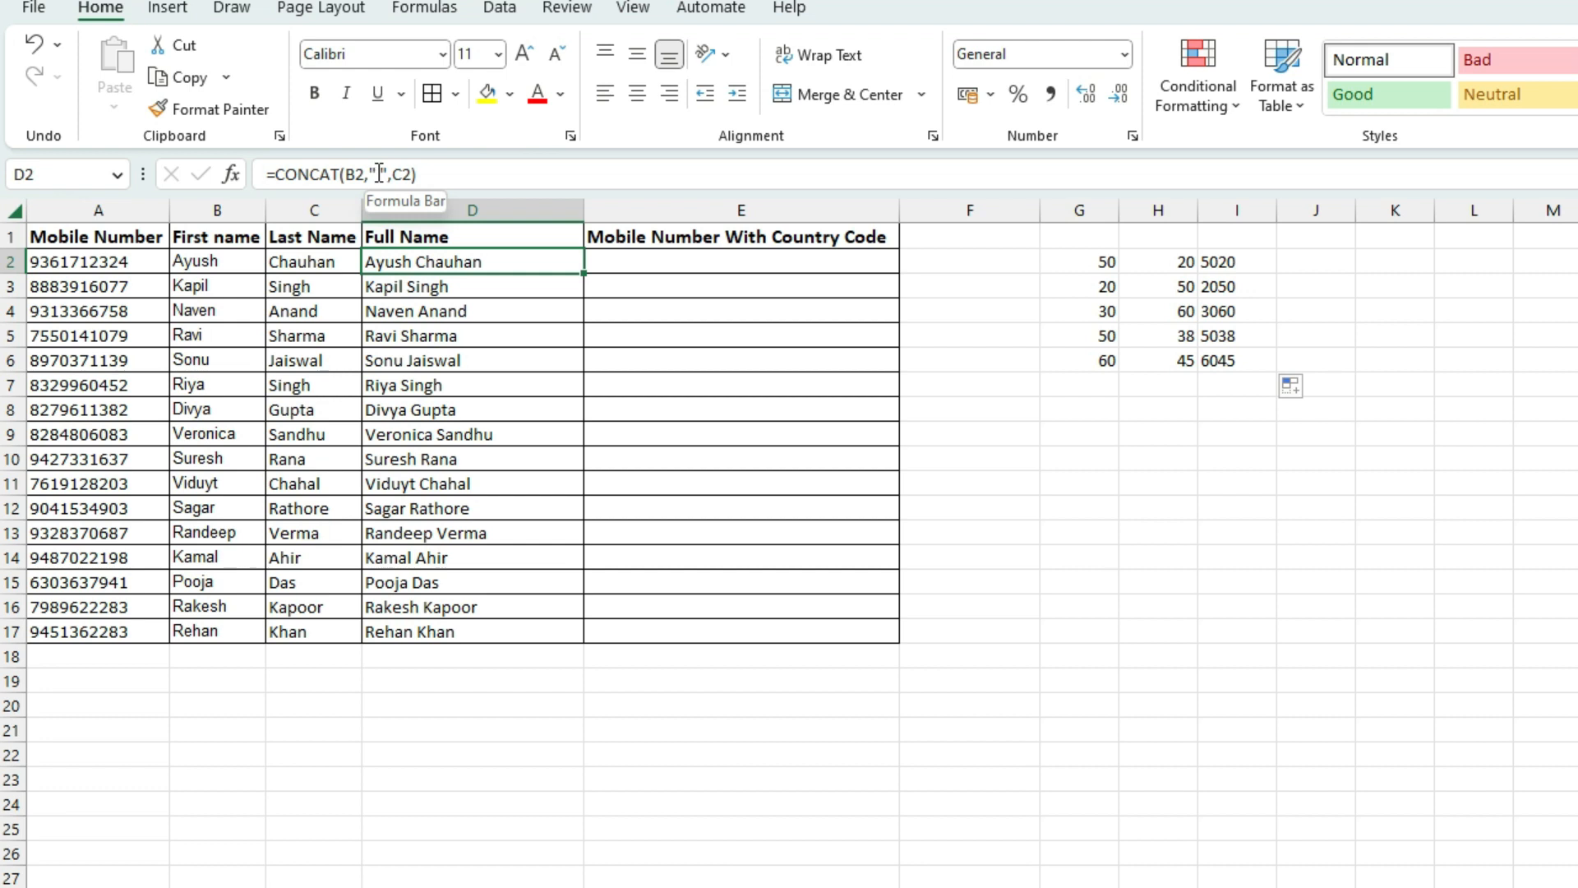
left_click(381, 174)
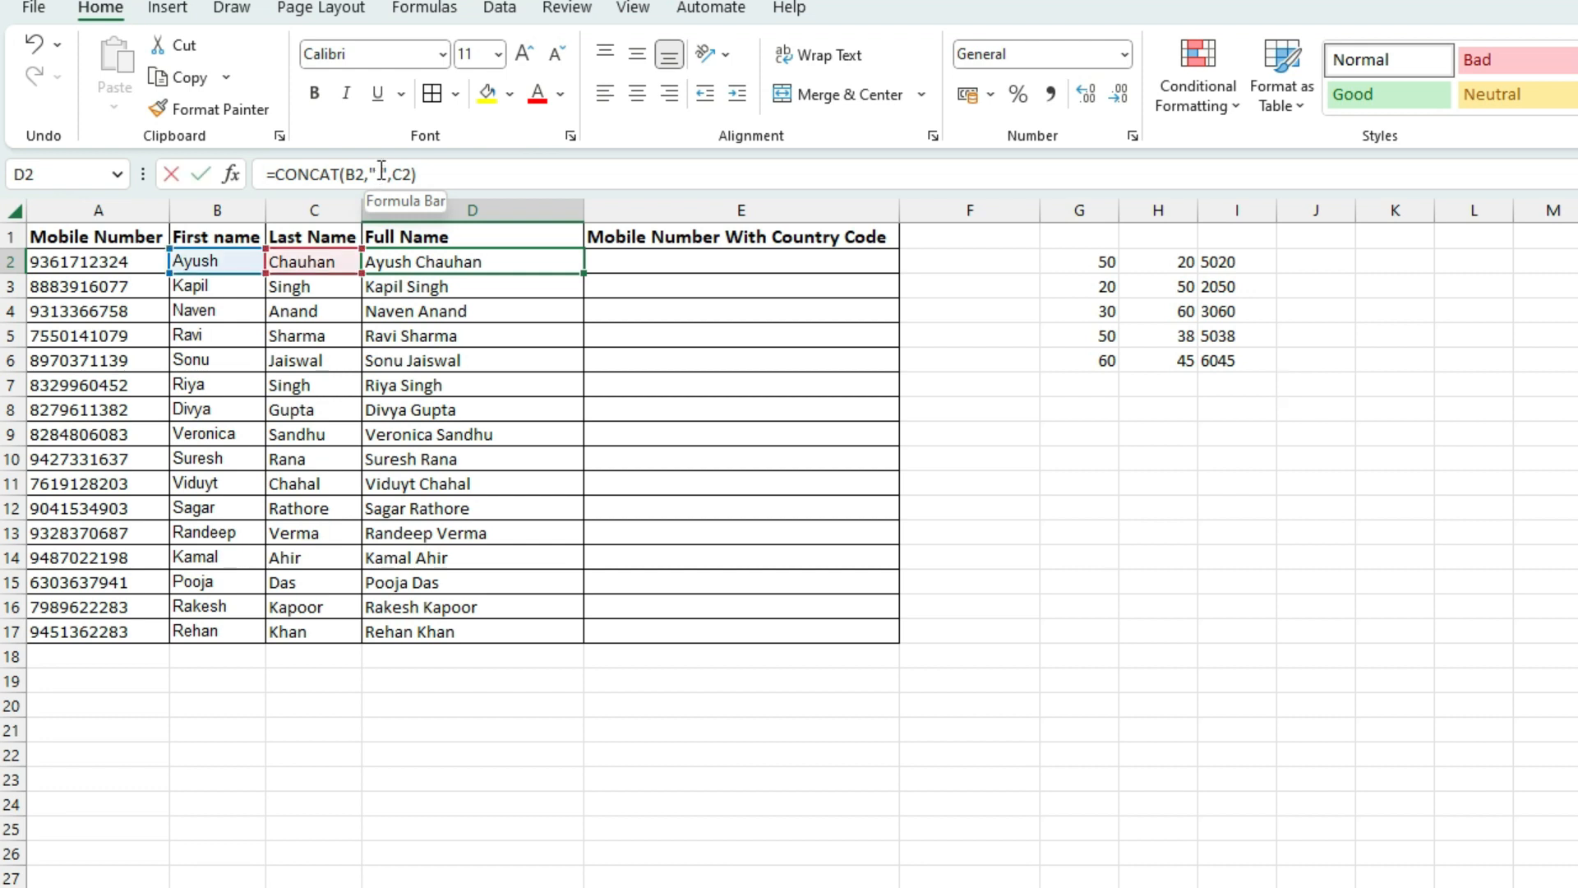
left_click(374, 312)
key("Escape")
left_click(445, 333)
left_click(659, 261)
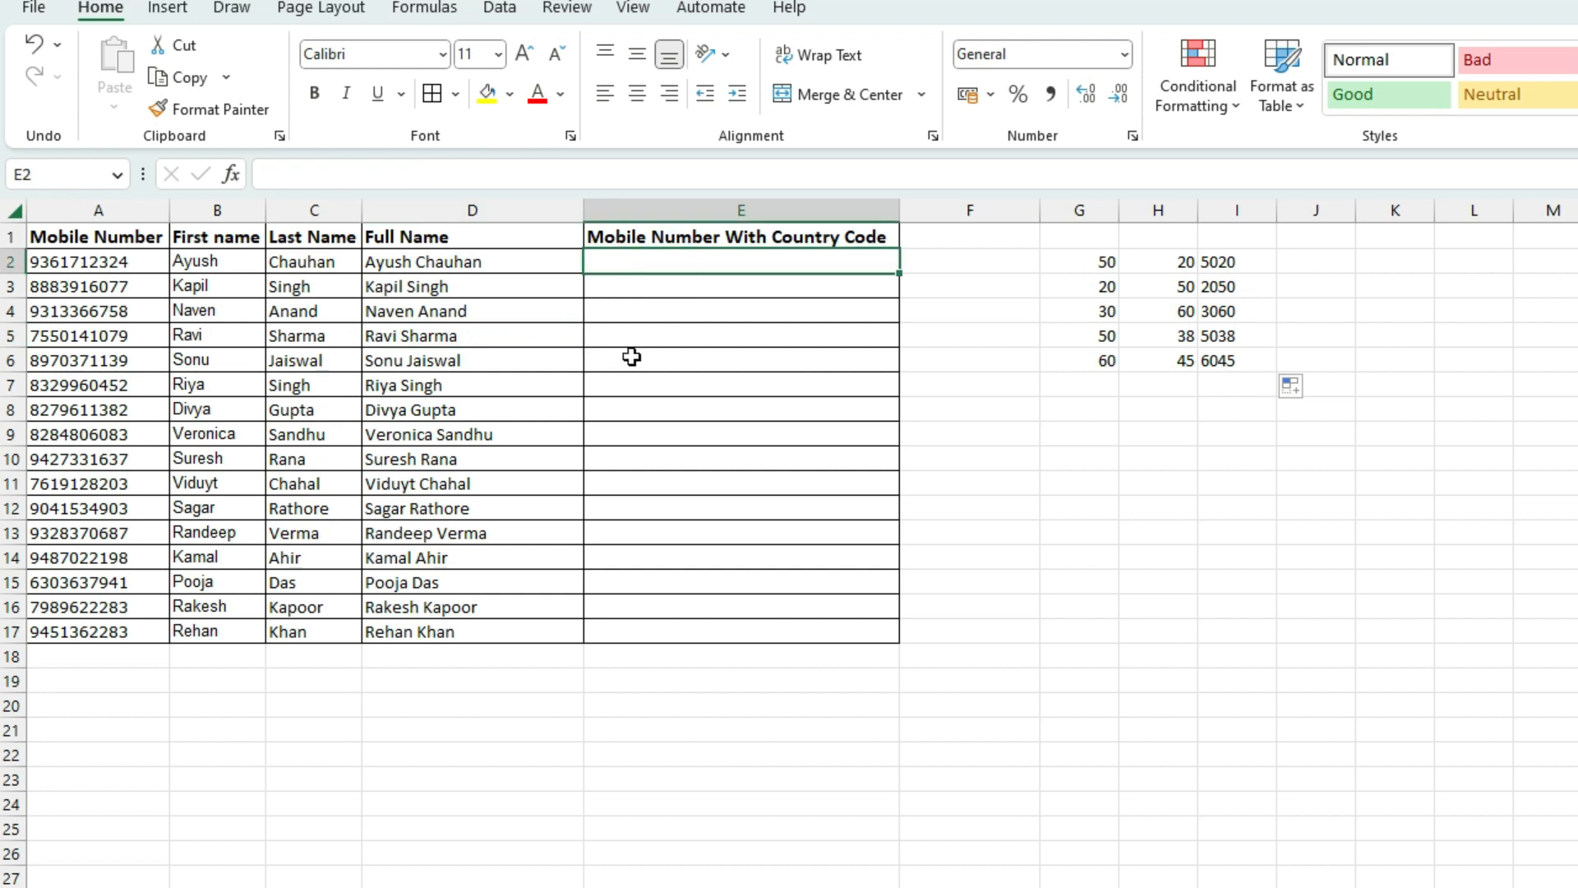
left_click_drag(103, 262, 124, 630)
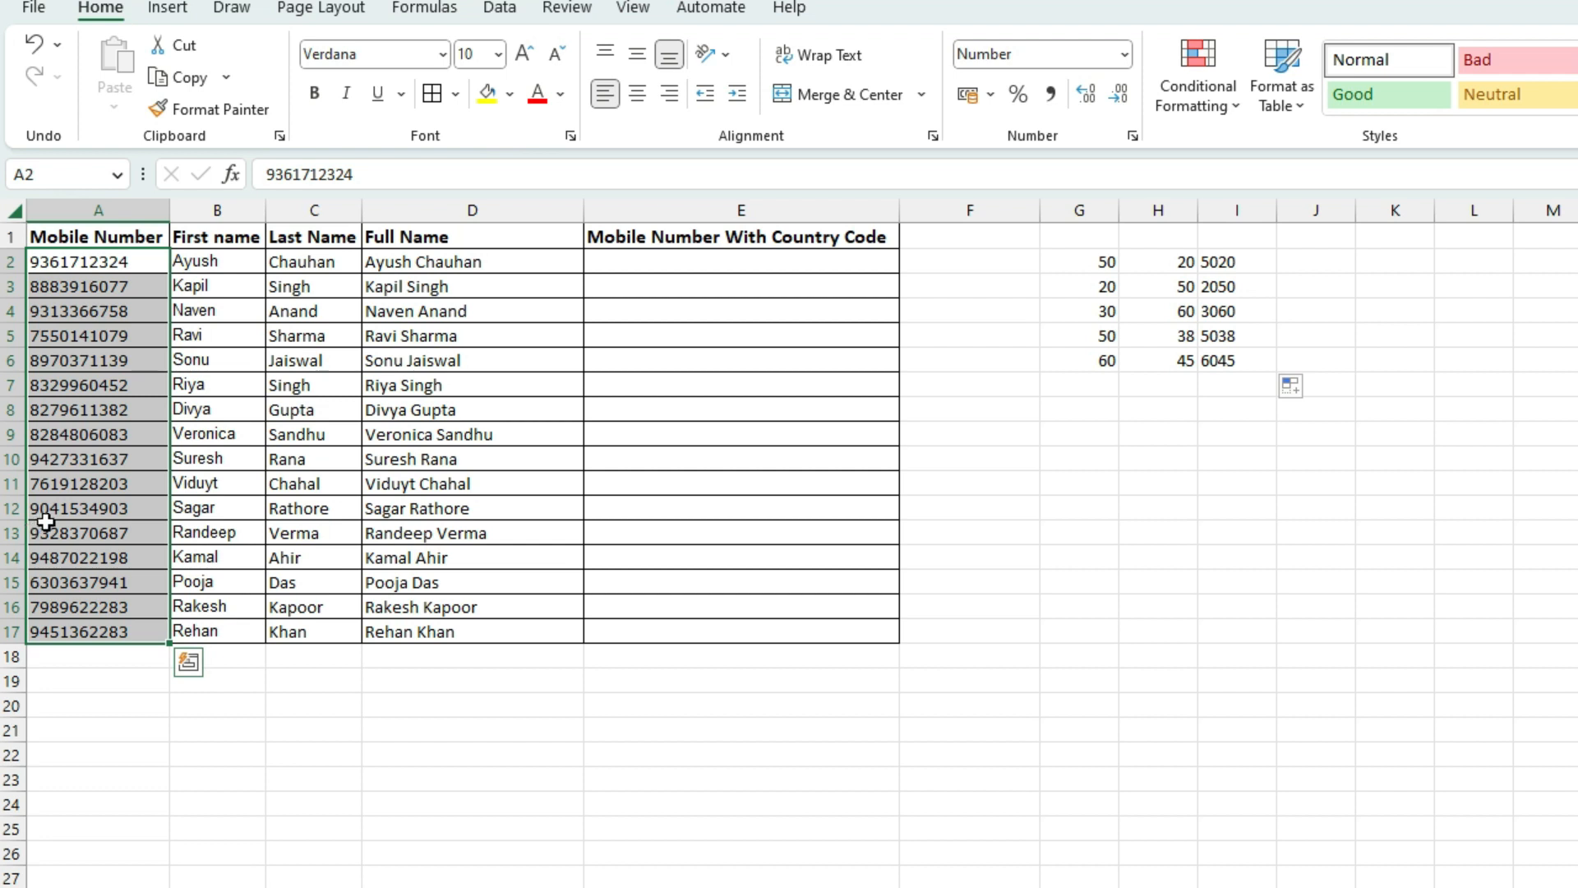
left_click(632, 264)
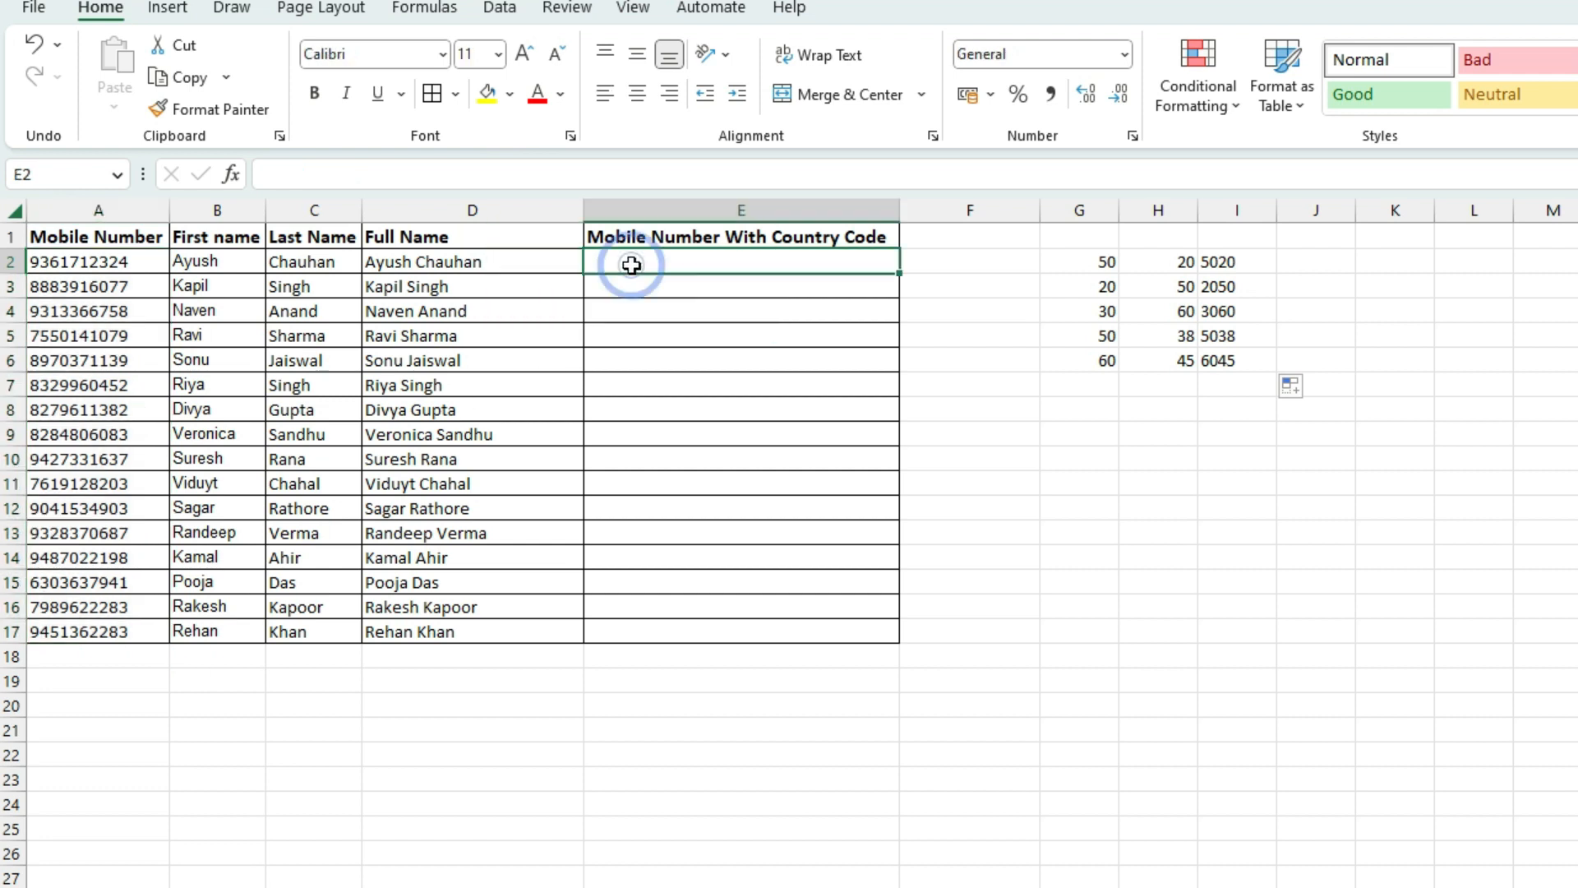
Enter =CONCAT("+91",A2) in E2 to prefix the first mobile number with +91
type("+91")
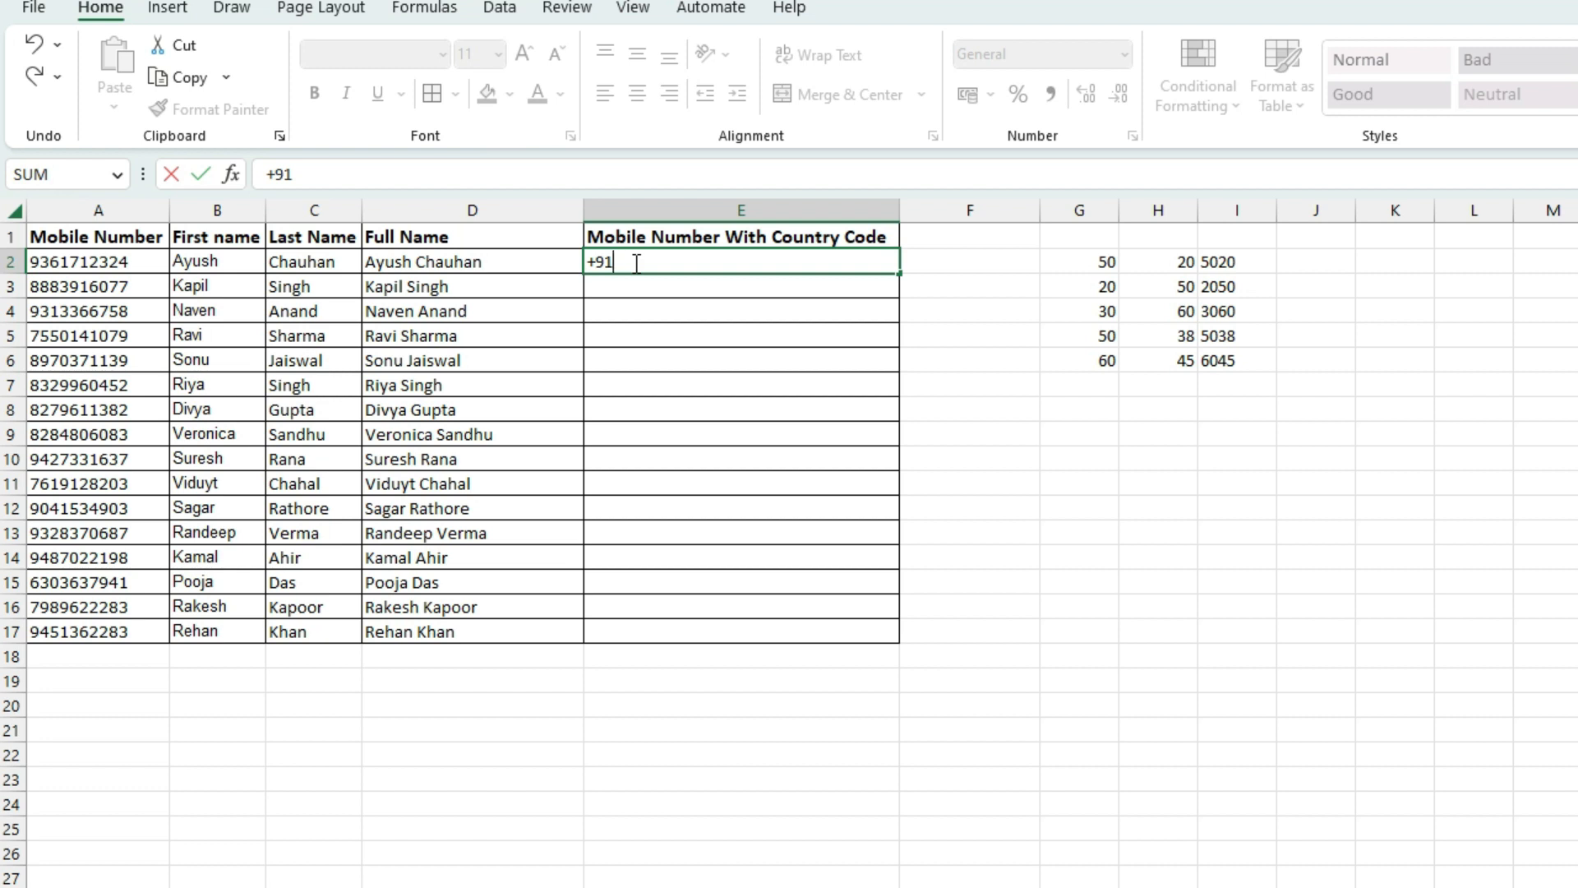
key("BackSpace")
key("BackSpace")
key("Escape")
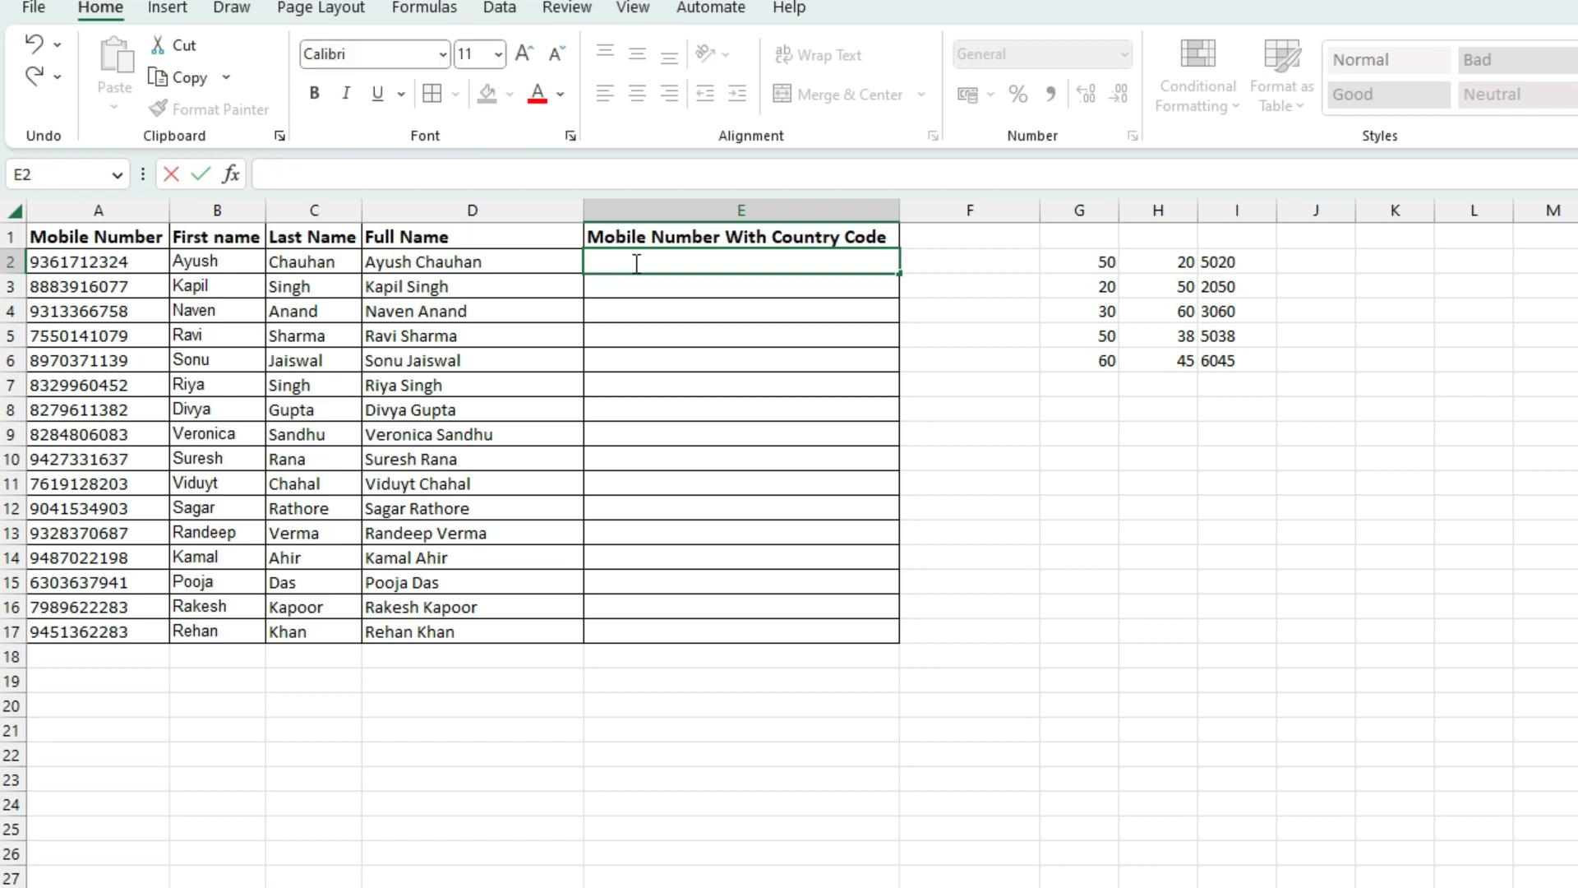
left_click(606, 296)
left_click(607, 258)
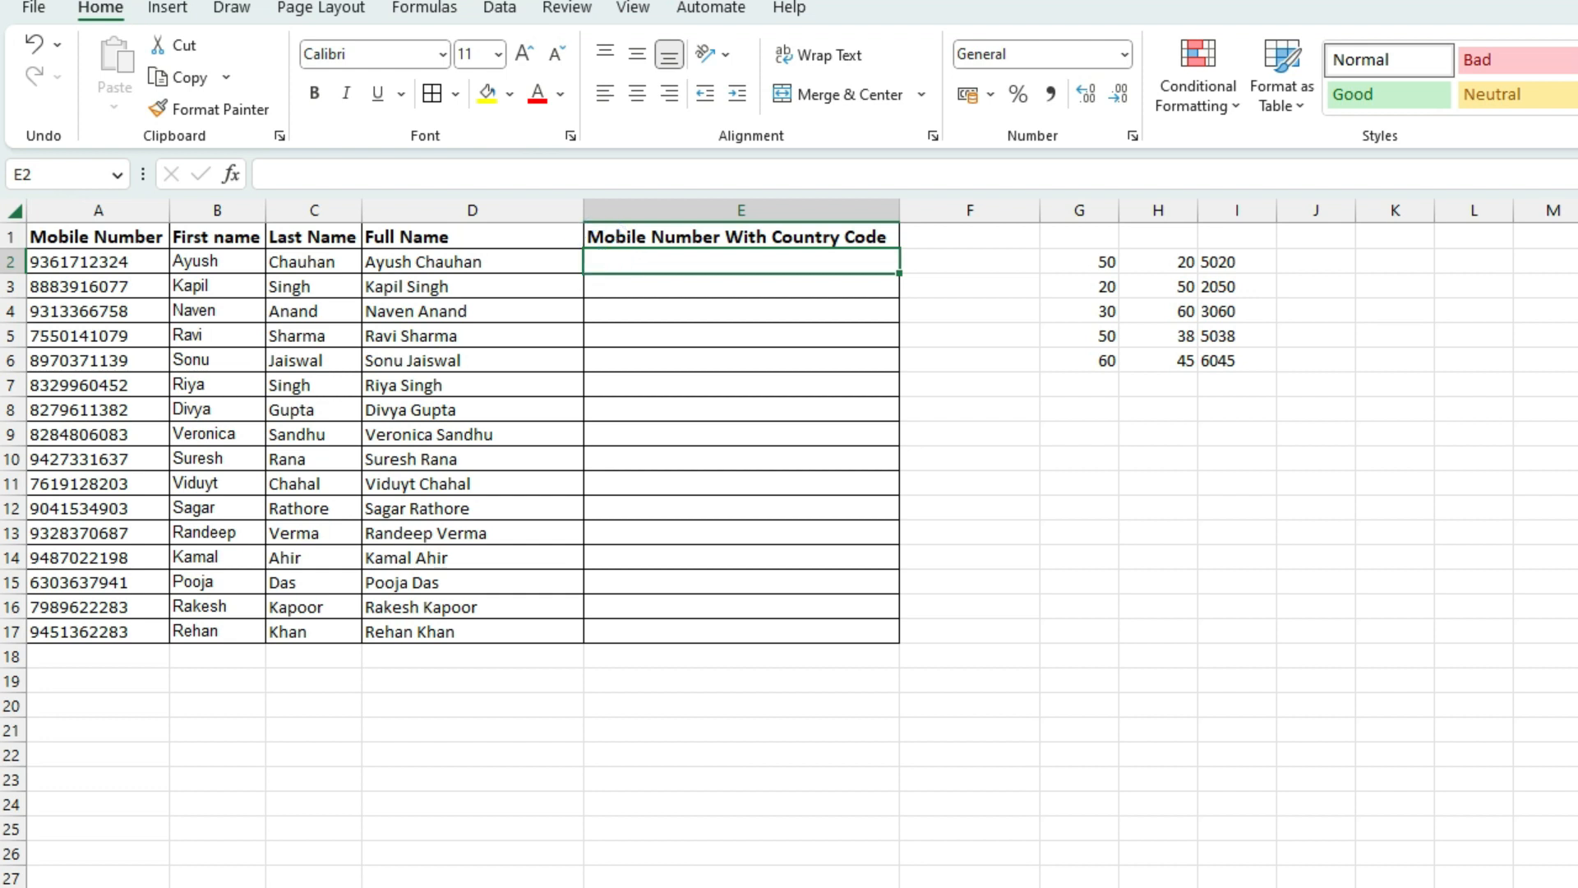
type("=c")
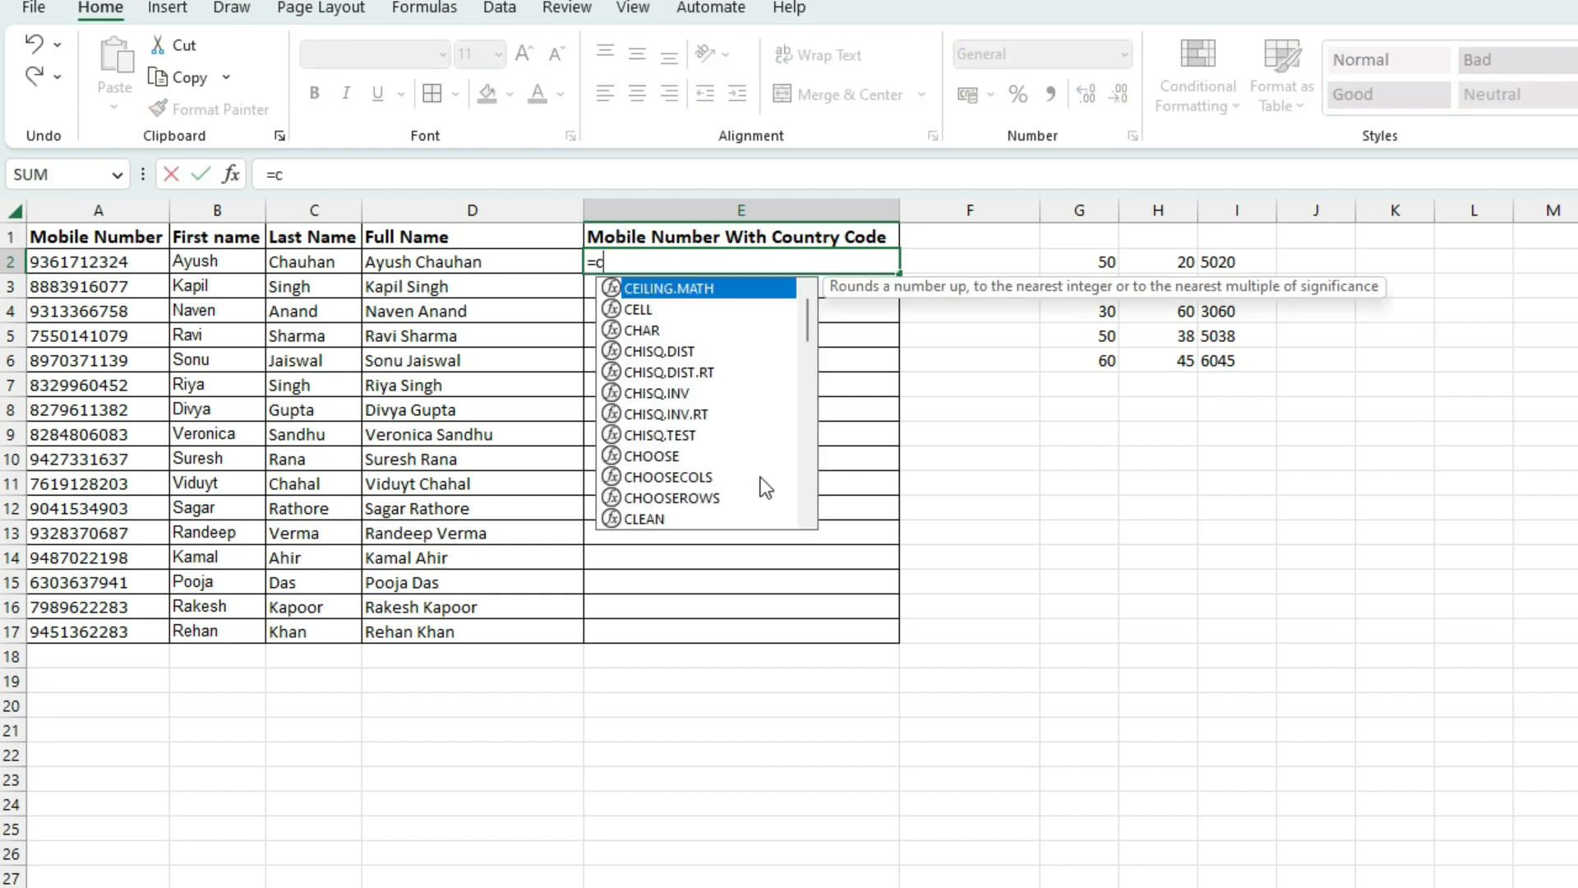
type("ona")
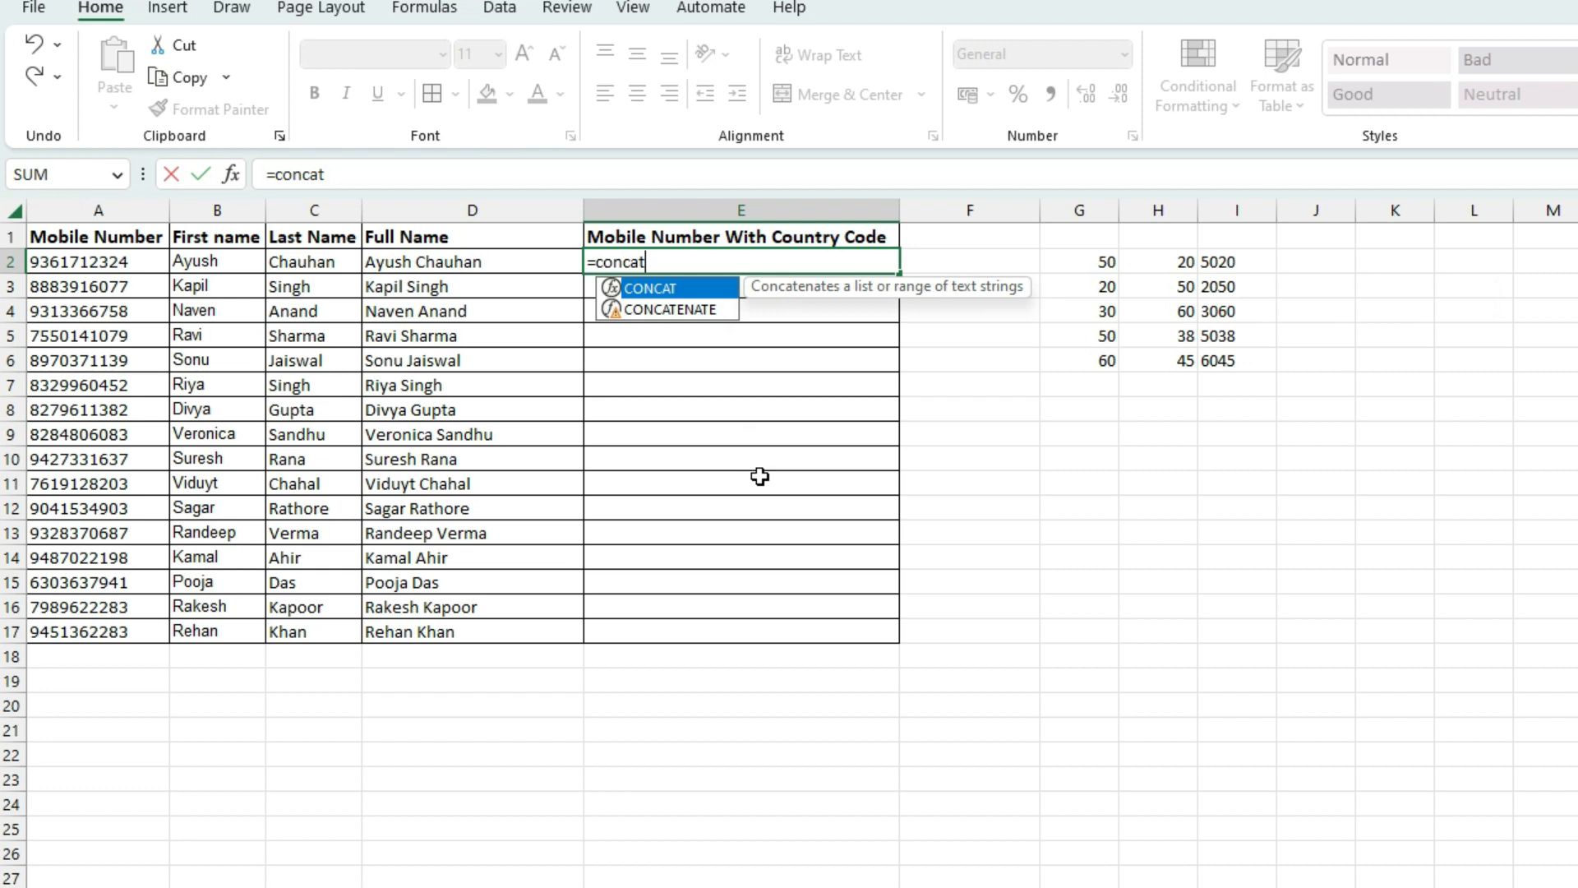
type("t")
key("Tab")
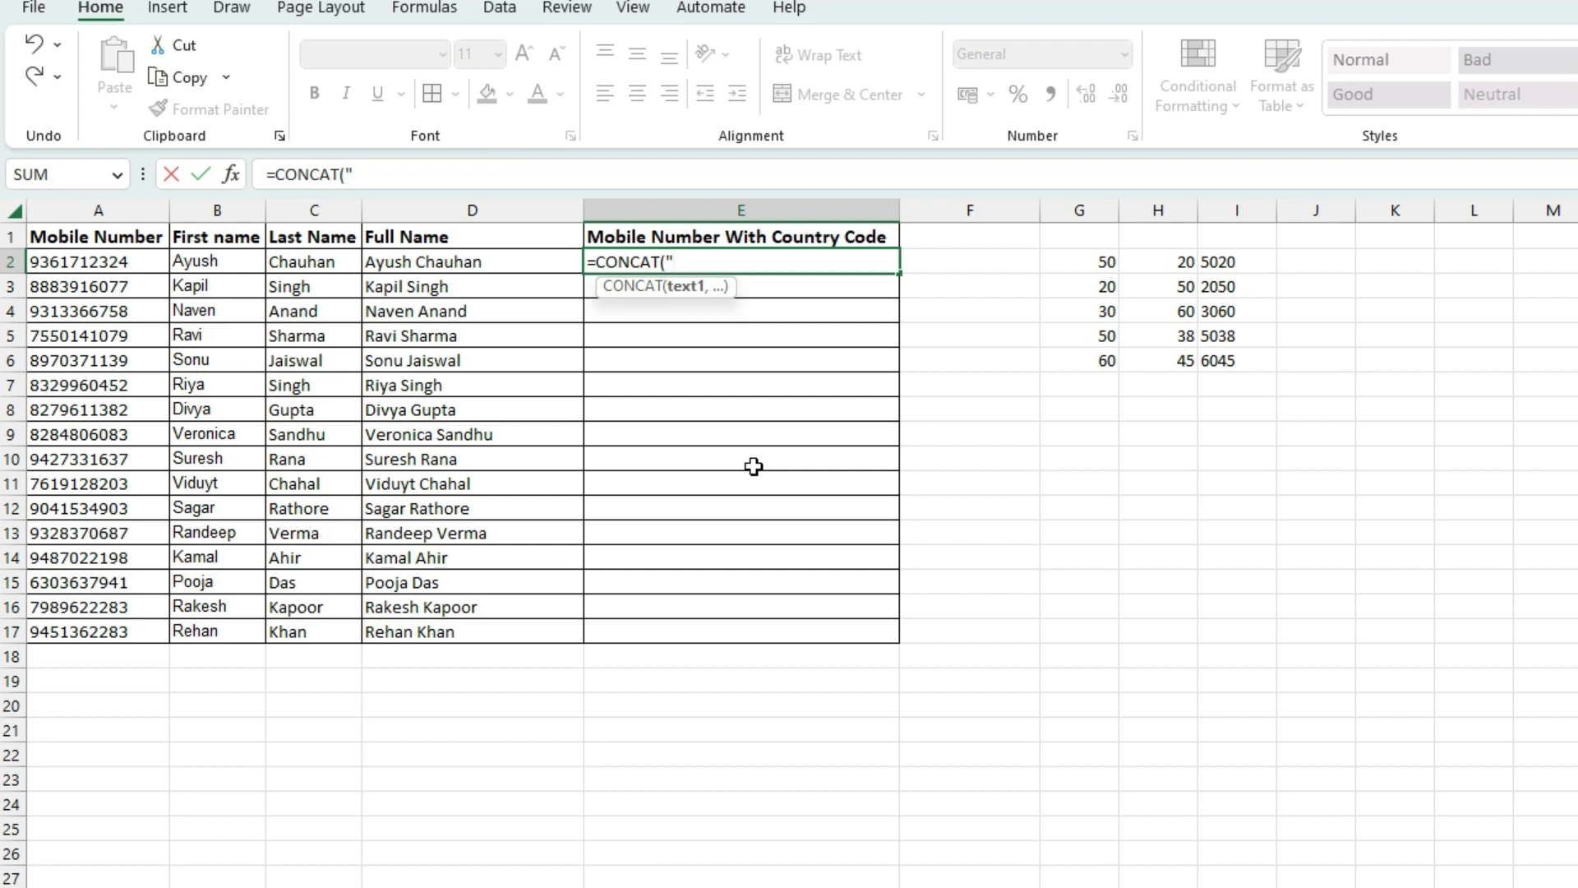
type("\"+91")
type(",")
left_click(53, 261)
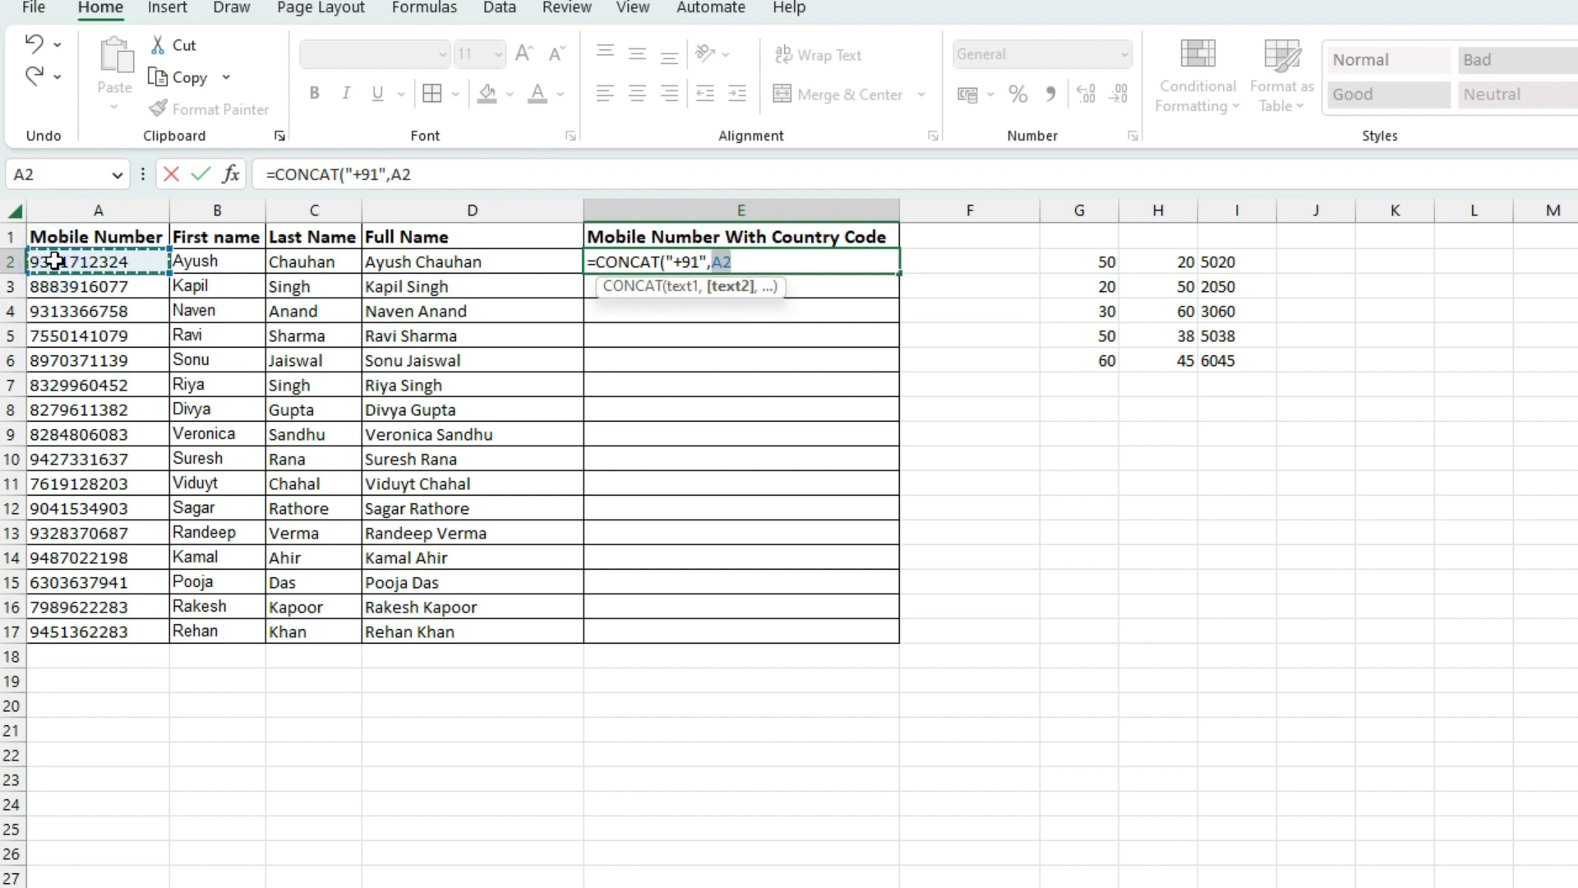
type(")")
key("Return")
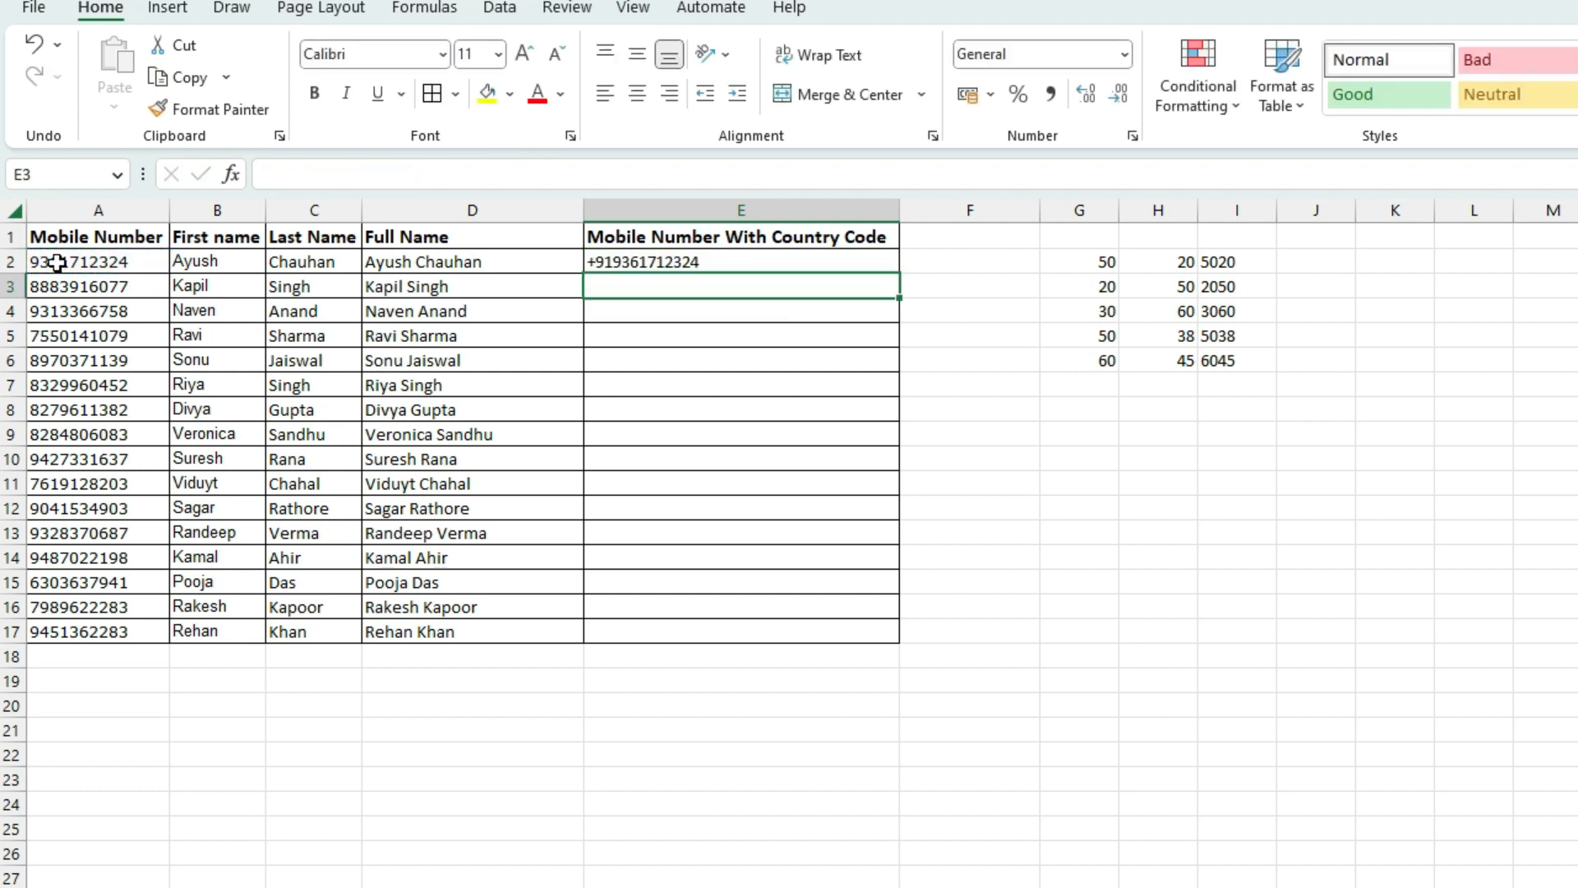
Fill the E2 country-code formula down to E17 and check a filled result
left_click(687, 255)
left_click_drag(891, 268, 881, 621)
key("ctrl+d")
left_click(773, 499)
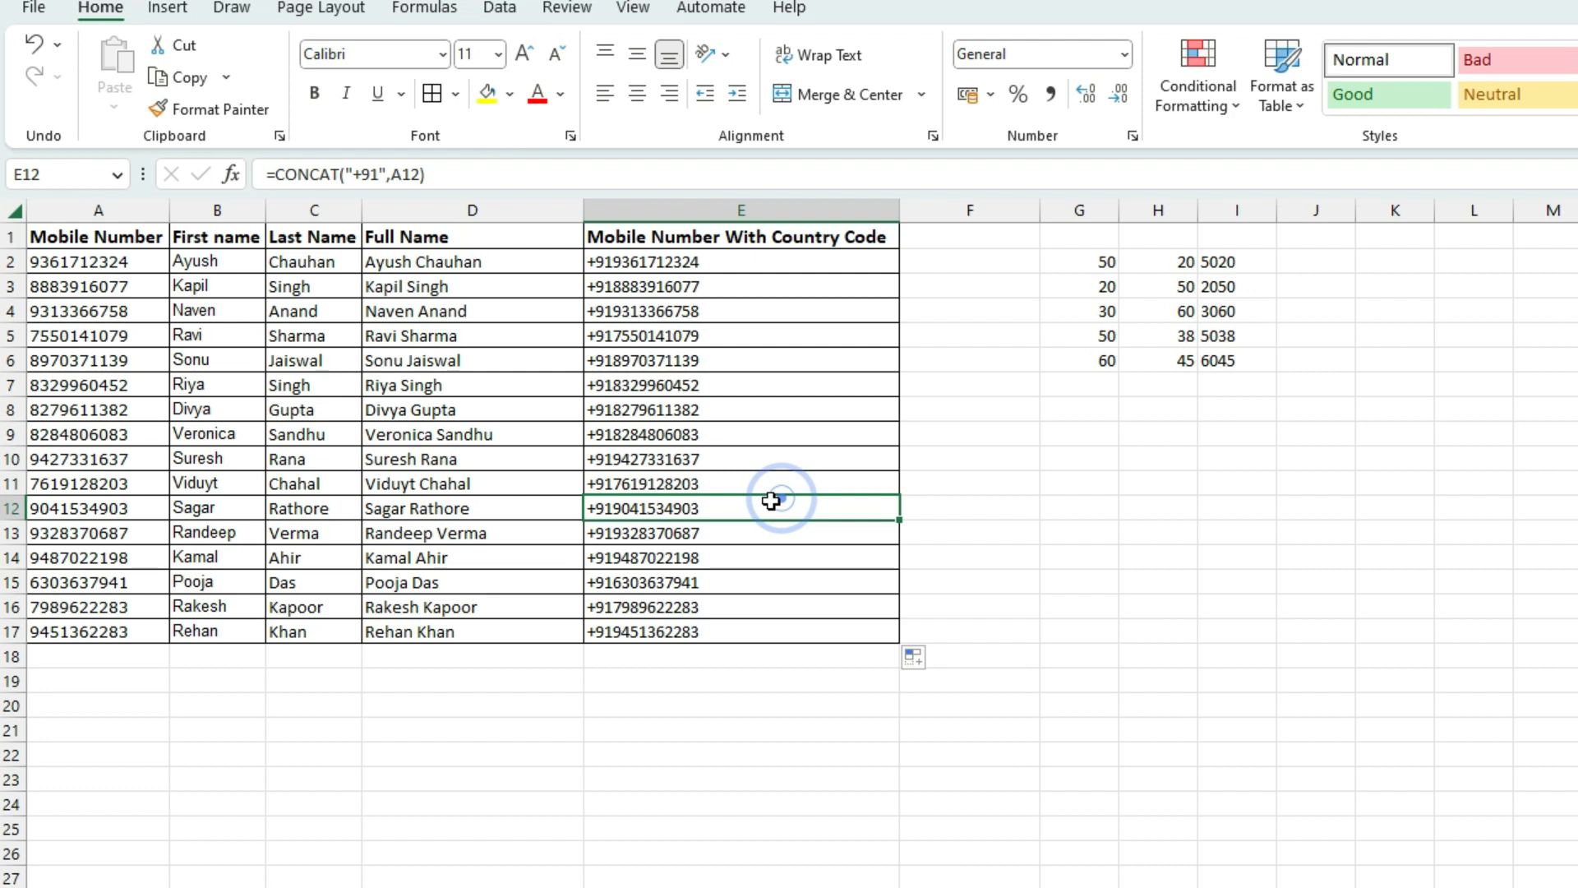
left_click_drag(1103, 263, 1208, 374)
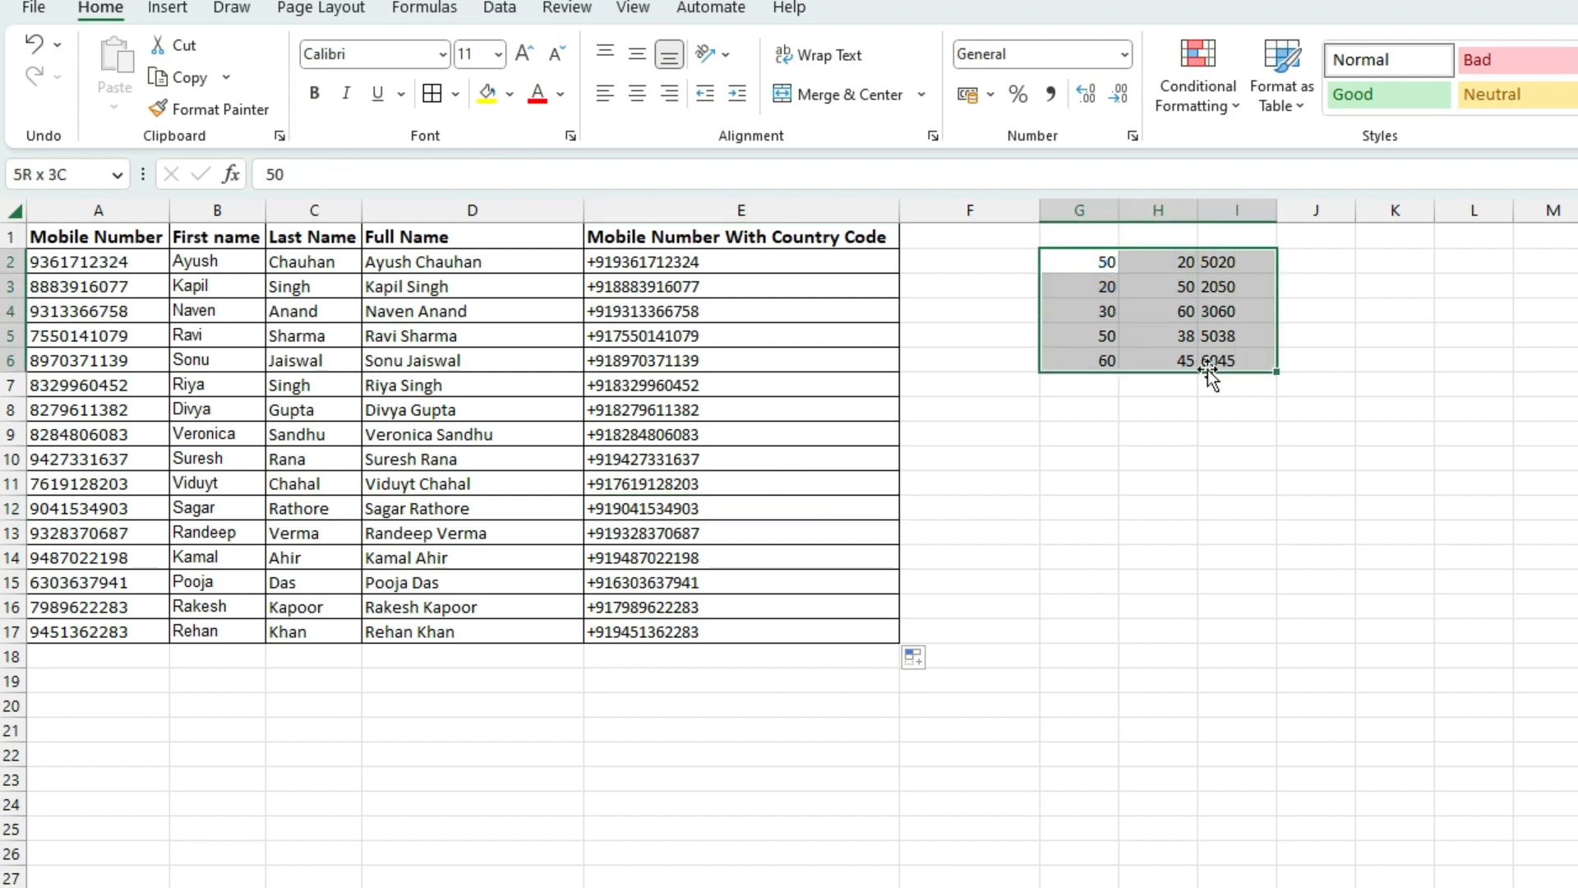
Delete the helper numbers in G2:I6, then review the country-code formulas in column E
key("Delete")
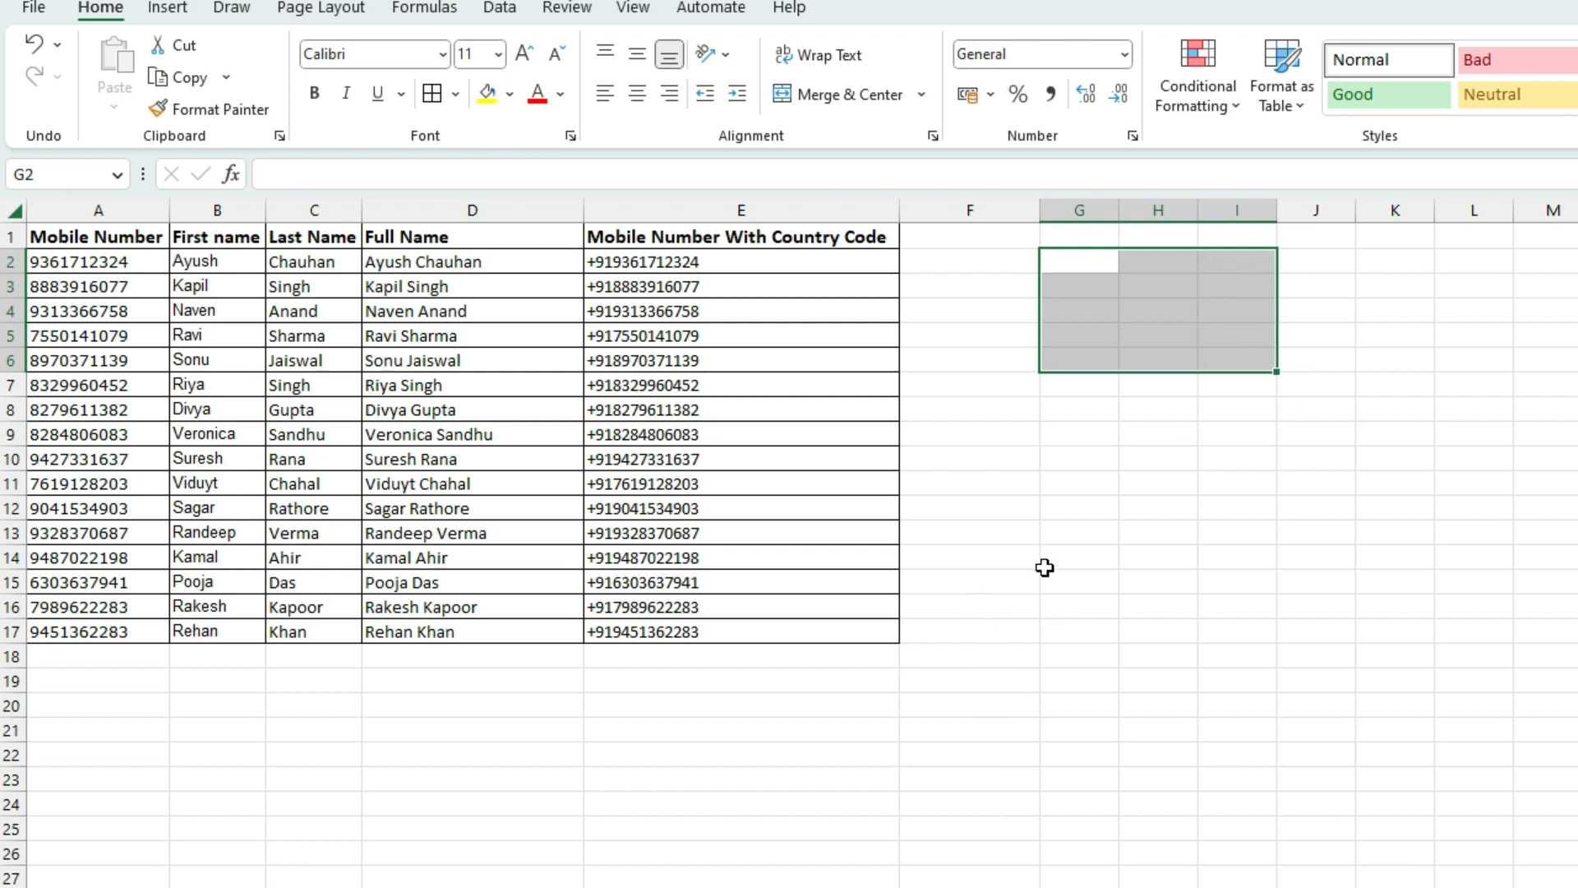
left_click(1044, 567)
left_click(500, 10)
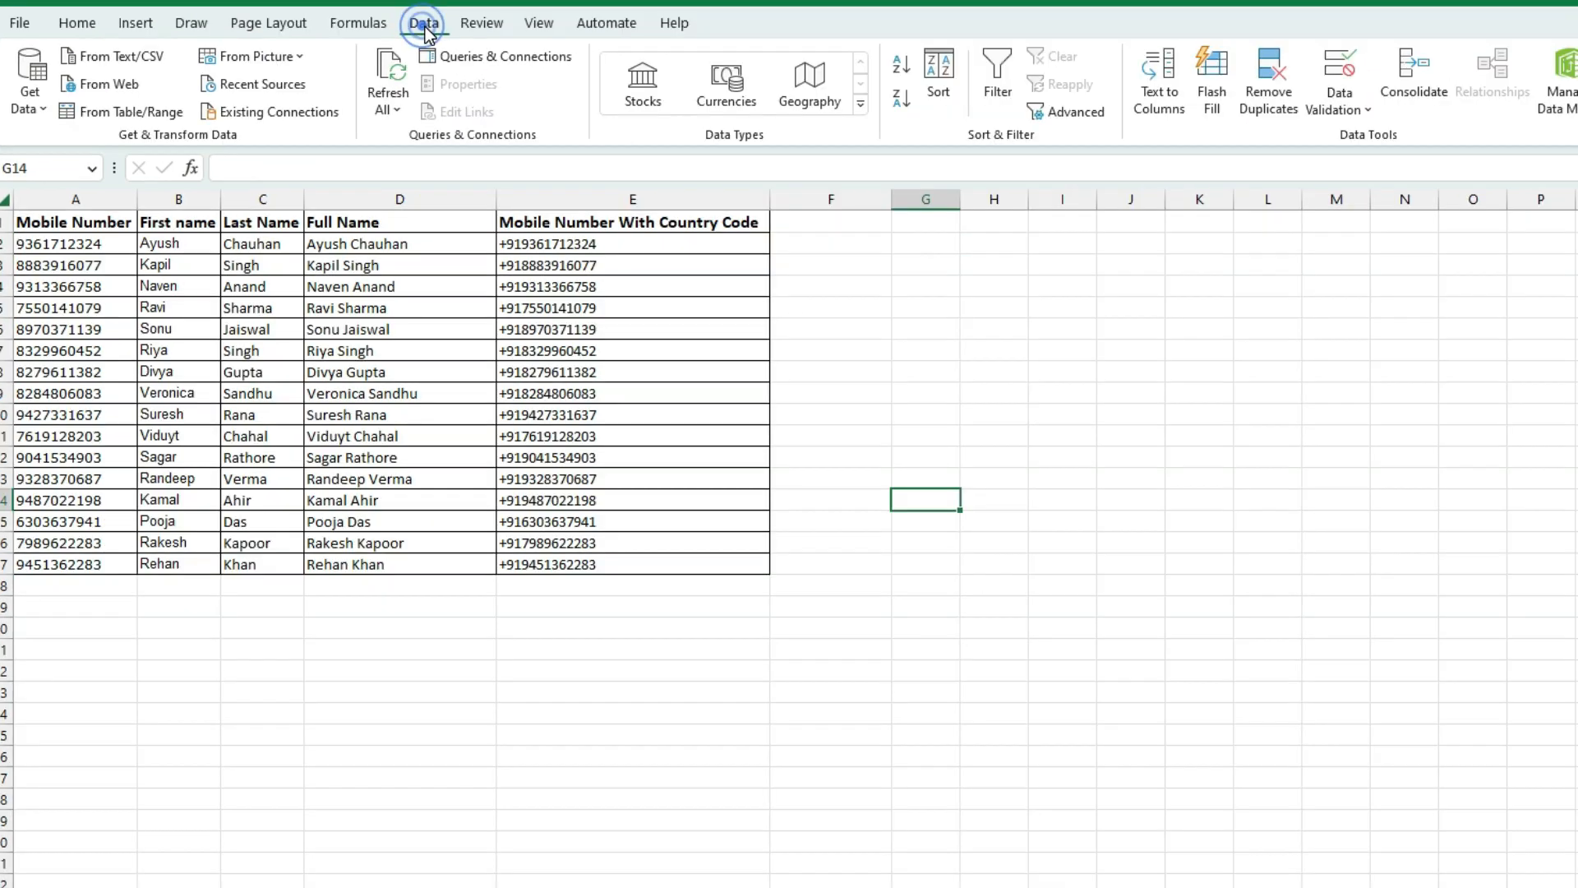
left_click(359, 23)
left_click(688, 300)
left_click(634, 239)
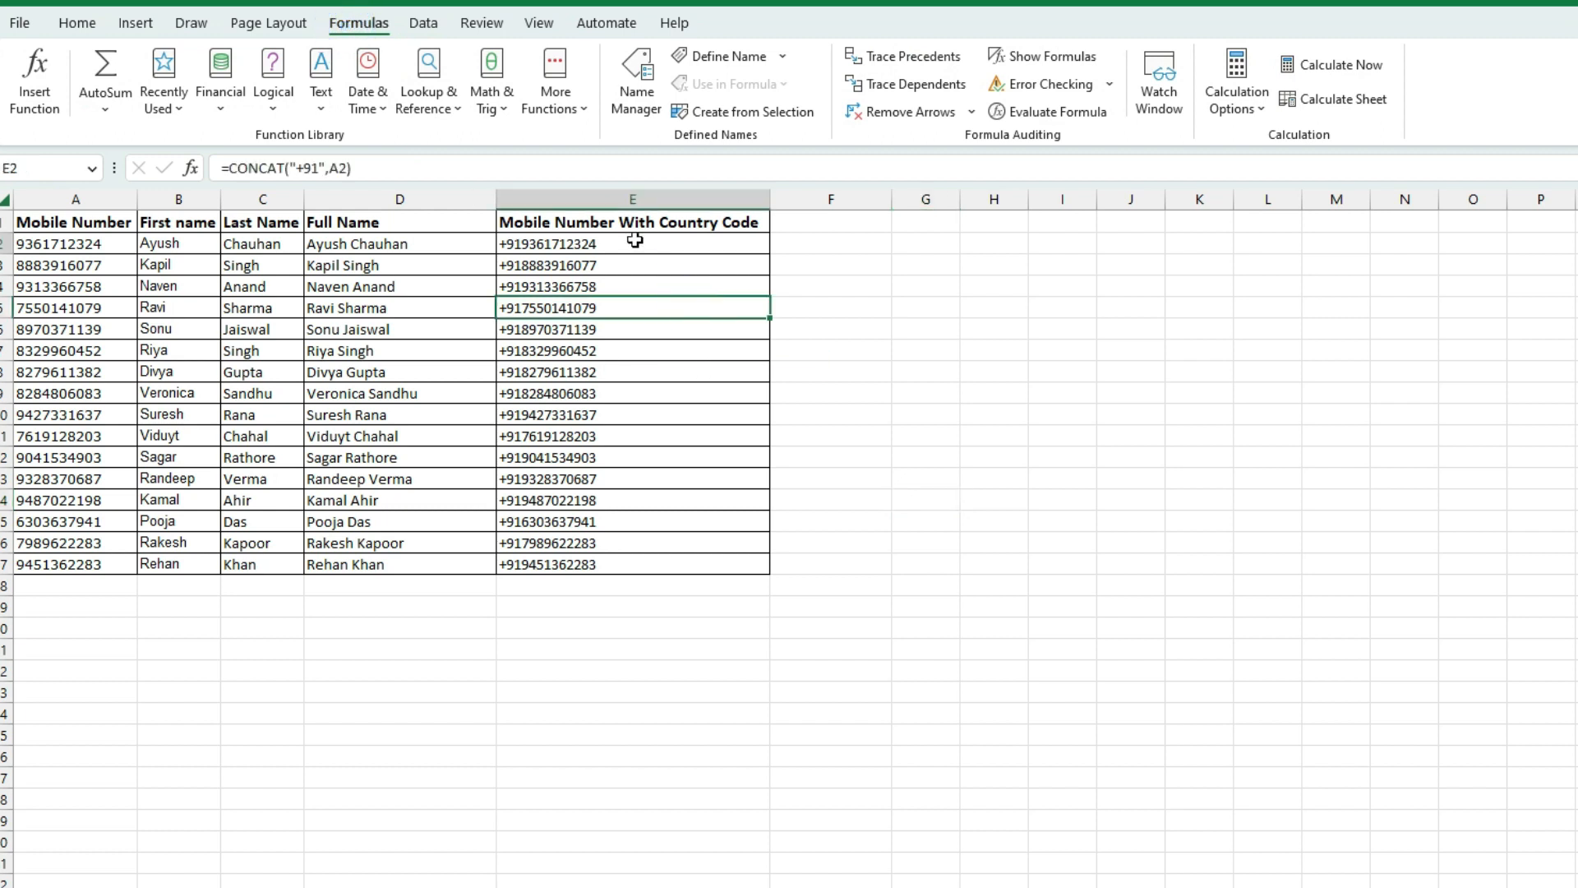
left_click(707, 300)
left_click(870, 322)
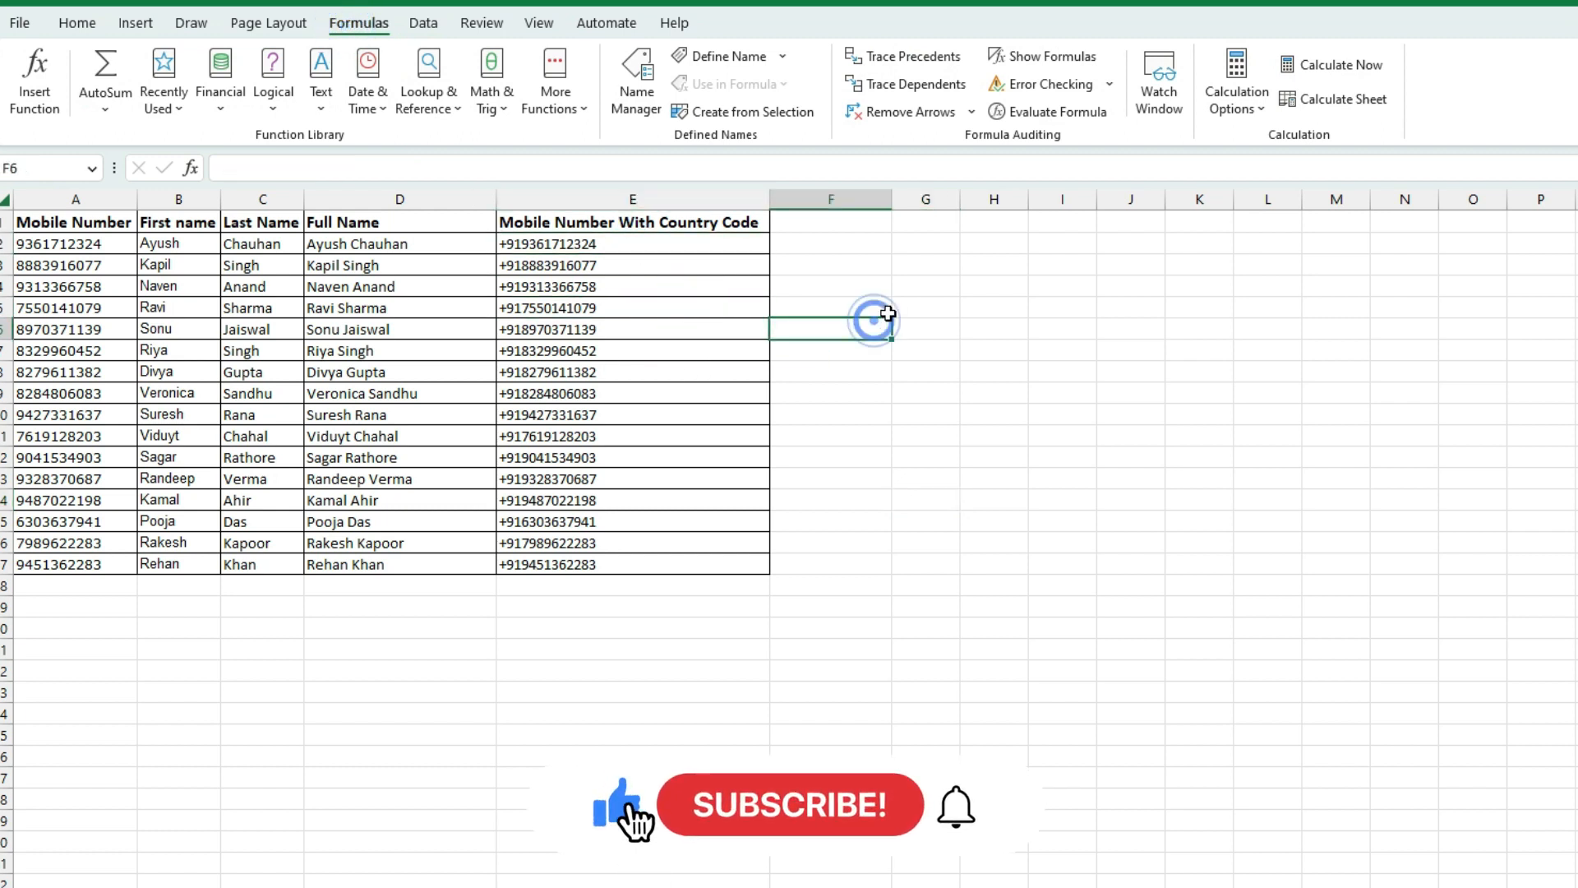